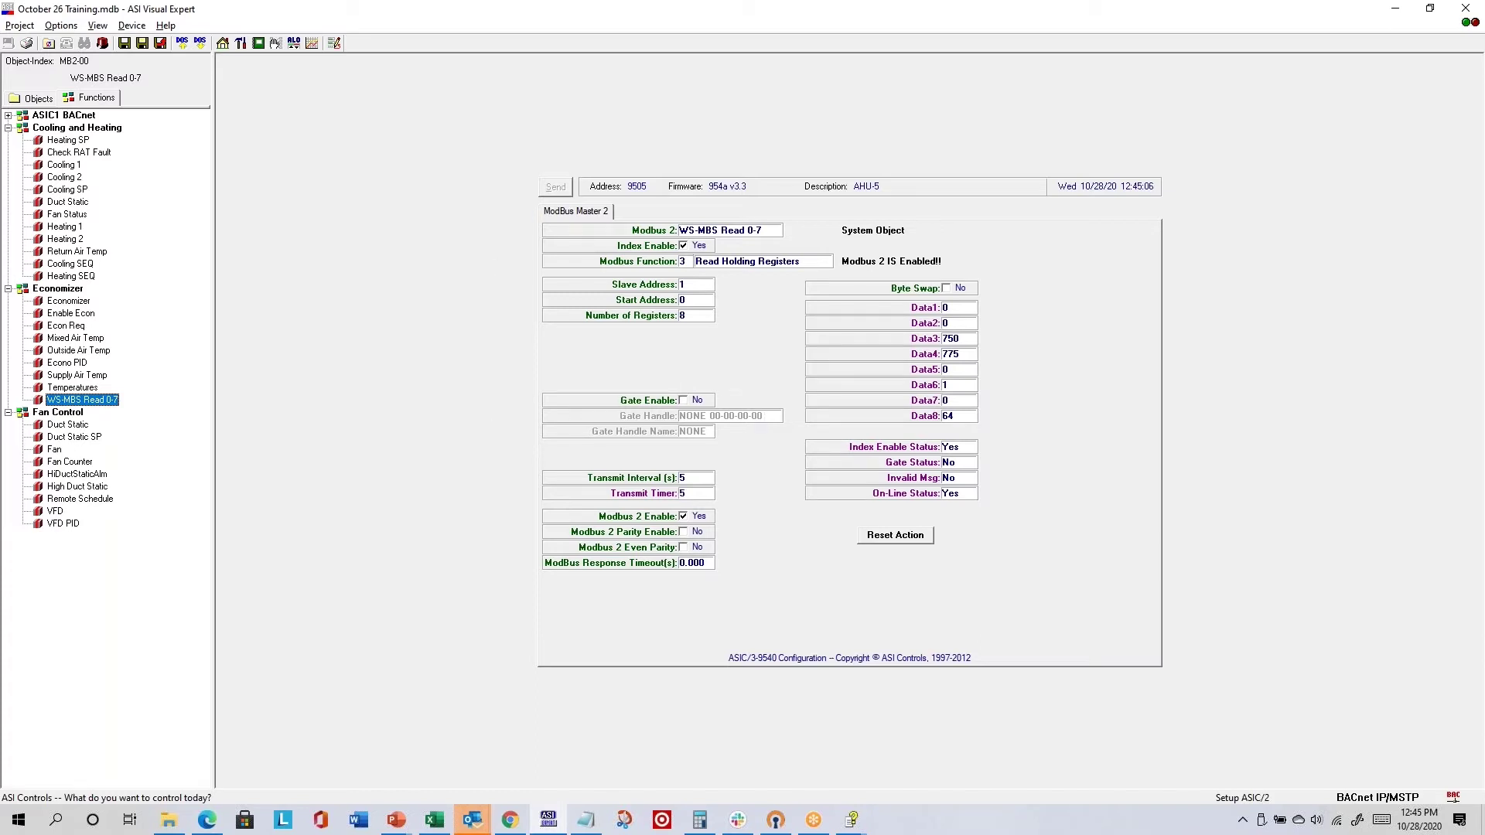
# - Switch from ASI Visual Expert to the Edge window showing the 9505.pdf trend chart
pyautogui.hotkey('alt', 'Tab')
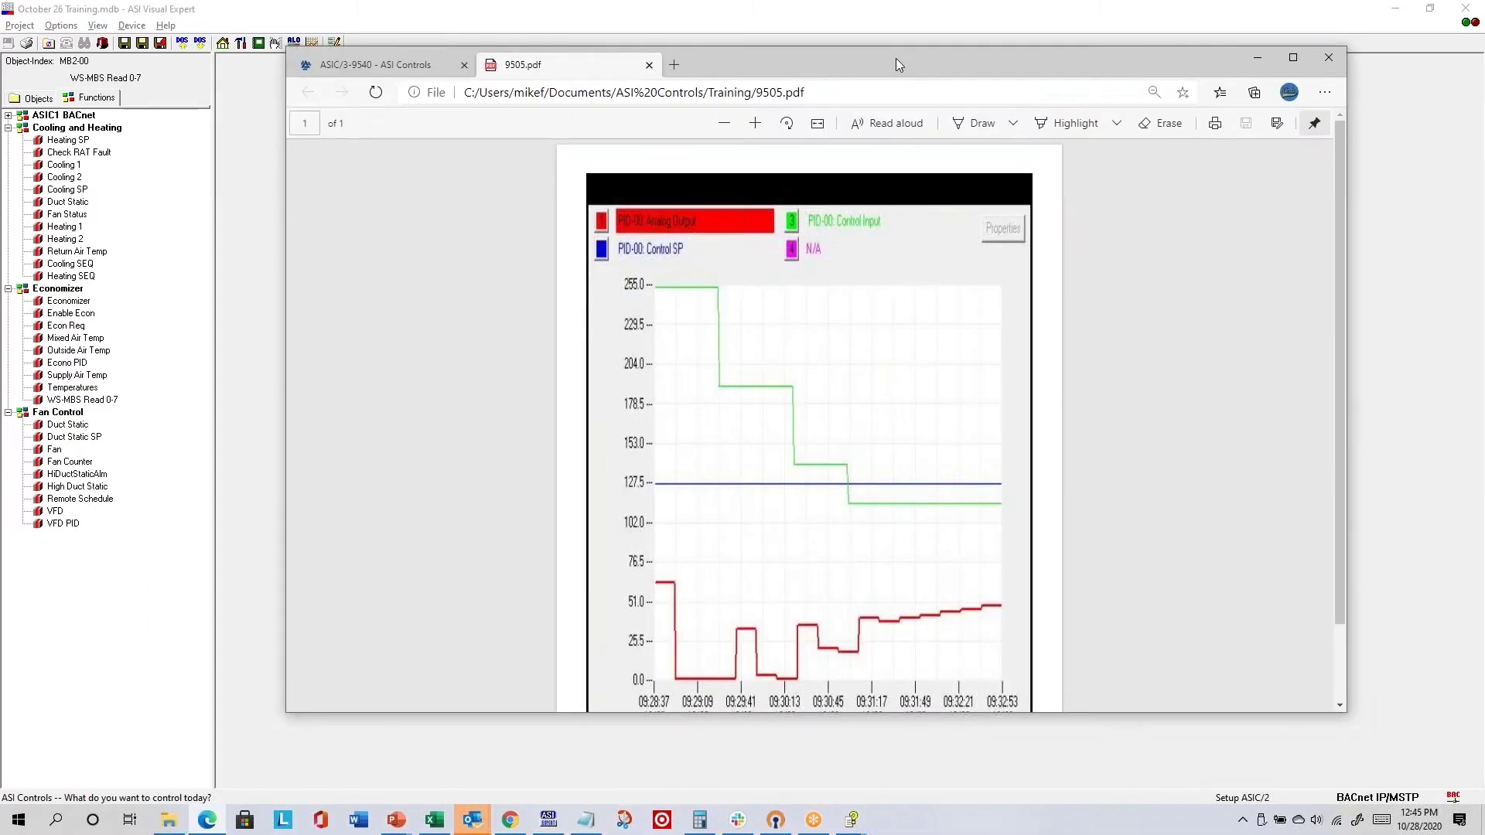
# - Maximize Edge and load the ASI Controls website in a new tab
pyautogui.doubleClick(896, 58)
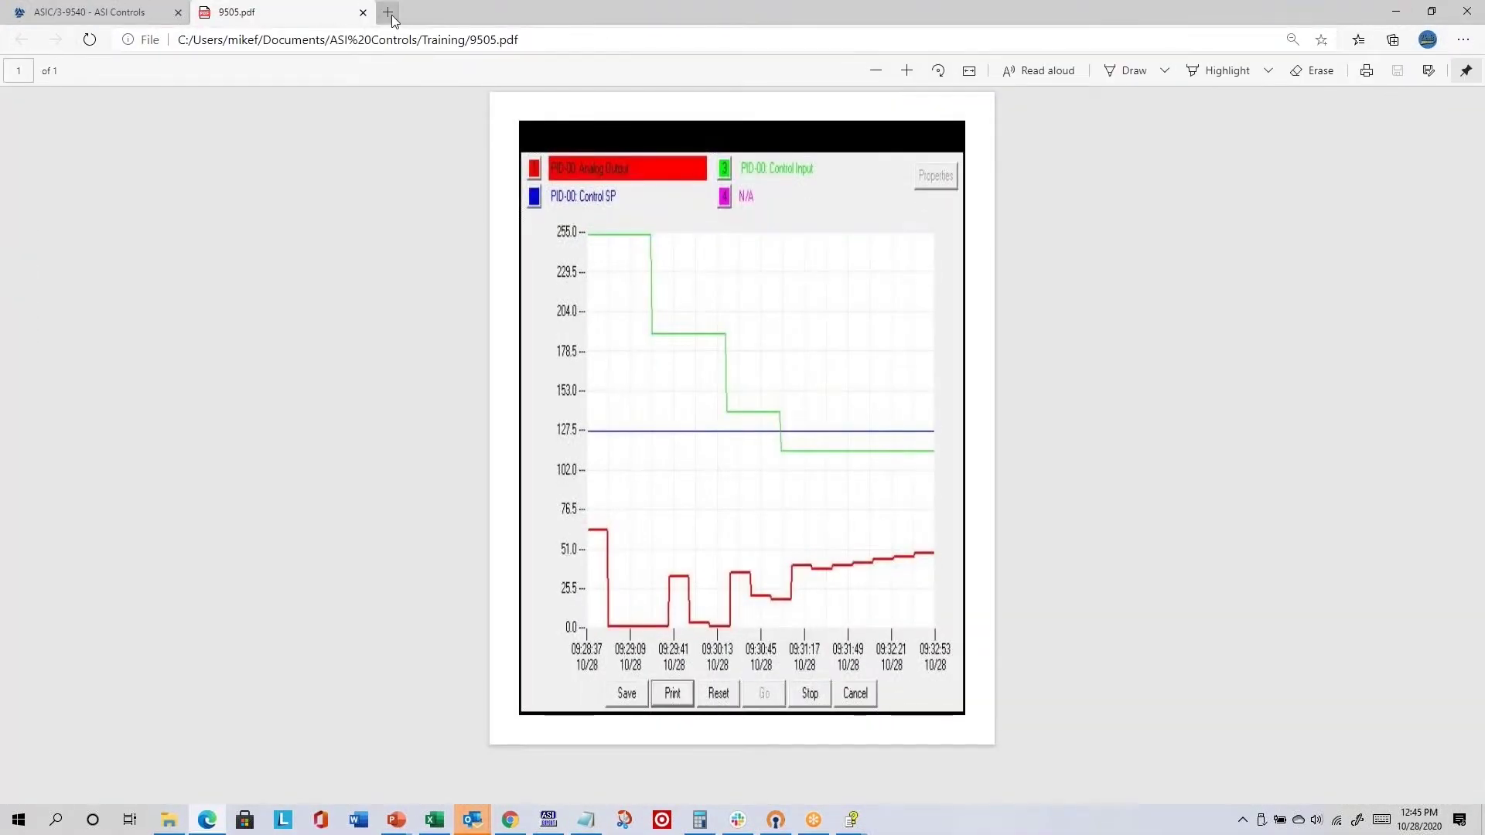
pyautogui.click(389, 12)
pyautogui.write('asi')
pyautogui.press('Return')
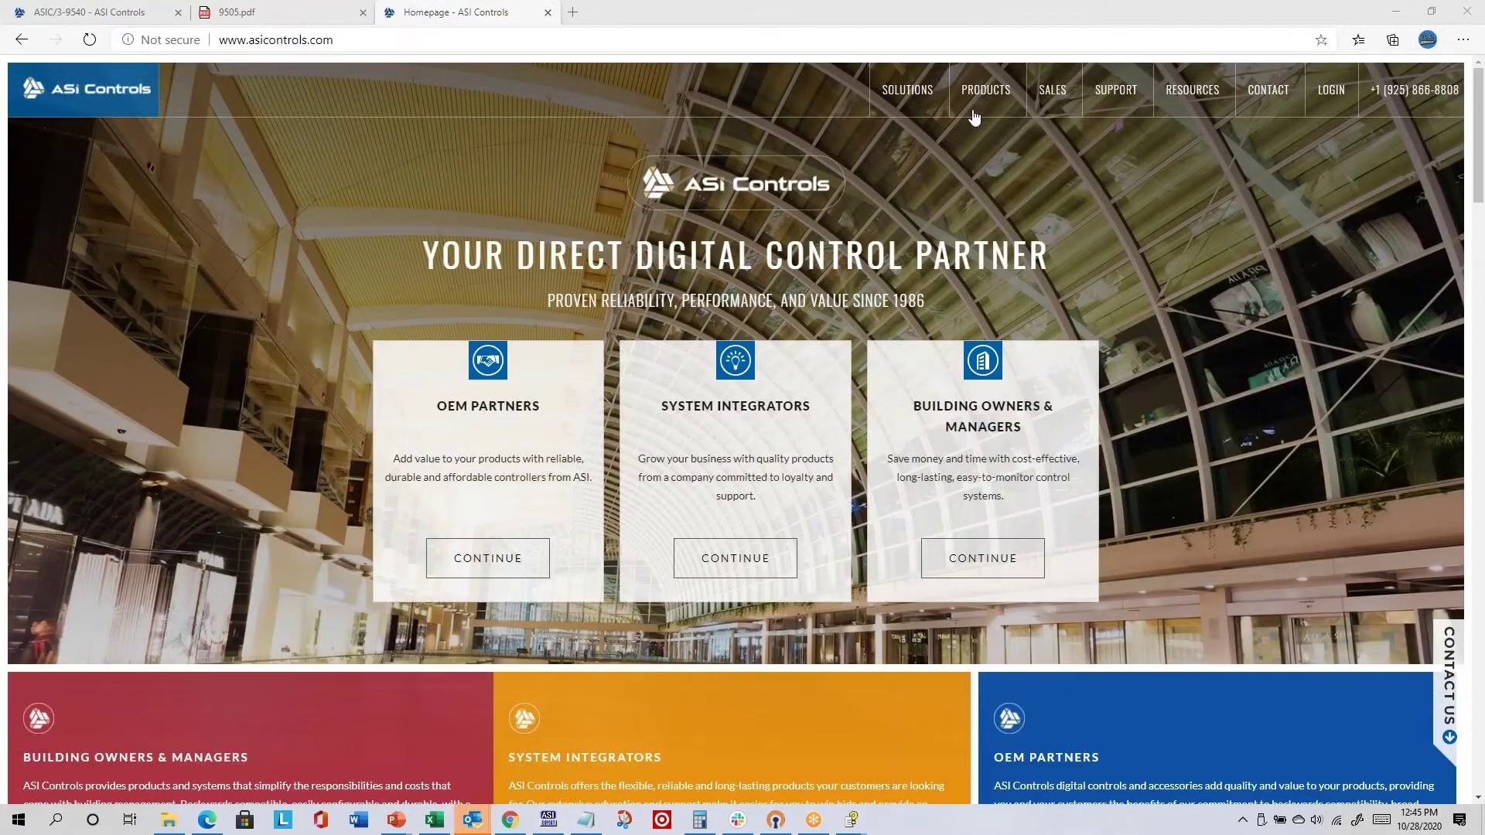
# - Browse ASI Controls Products to the Digital Display Wall Sensors overview page
pyautogui.moveTo(988, 101)
pyautogui.click(998, 137)
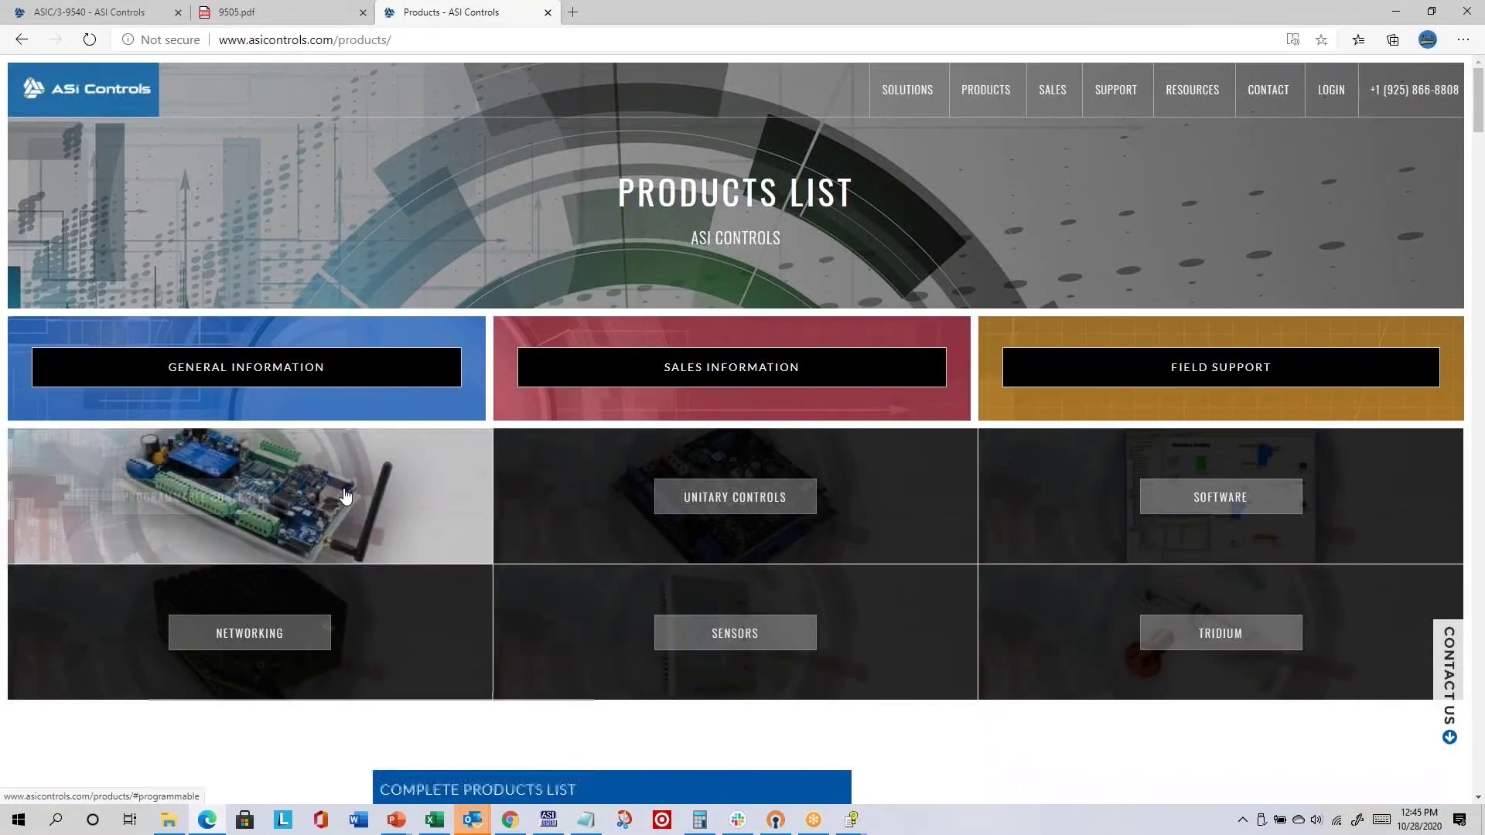
pyautogui.scroll(-20, 449, 495)
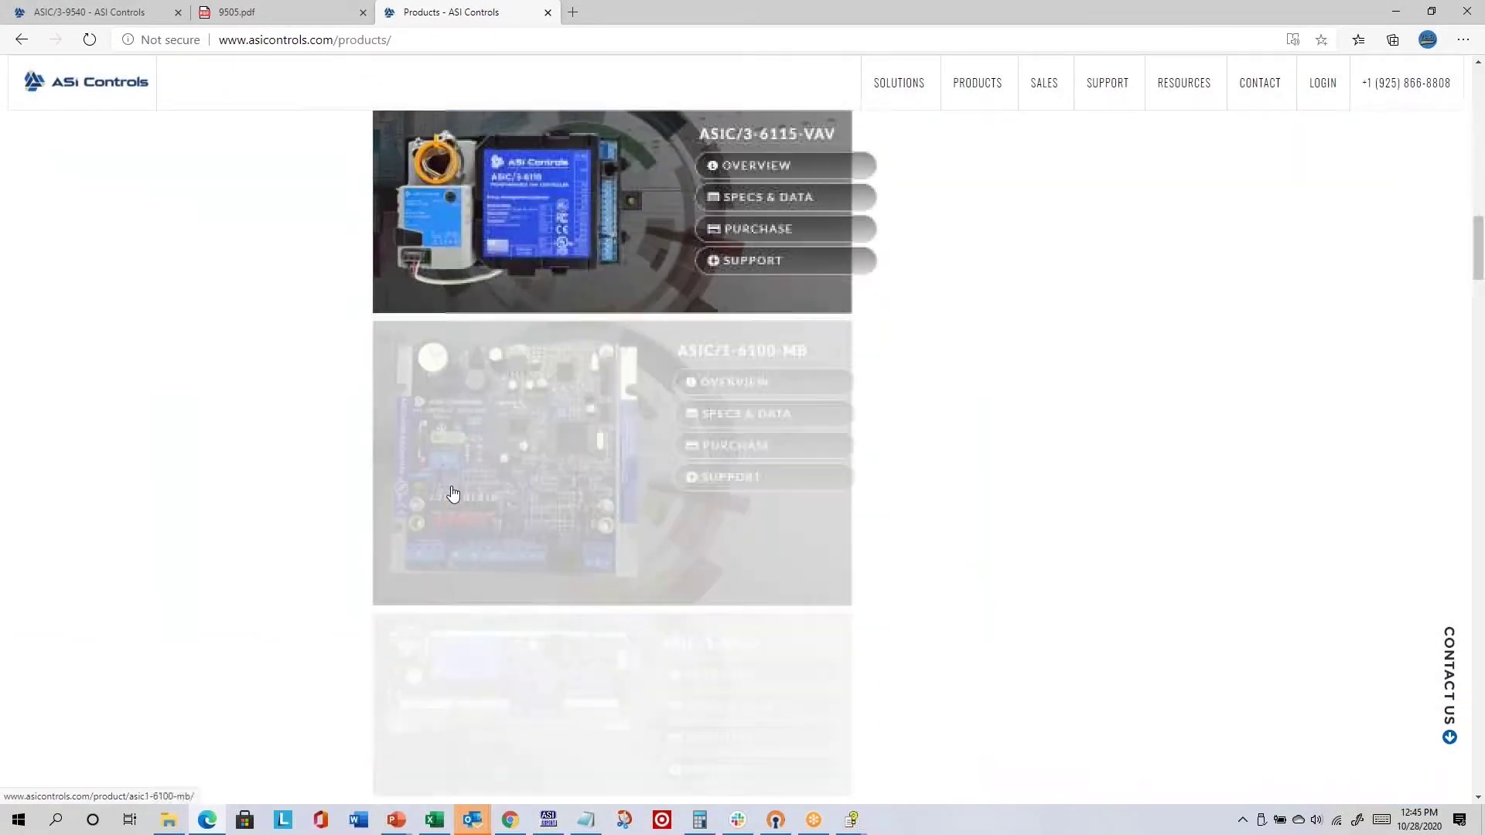
pyautogui.scroll(-20, 453, 494)
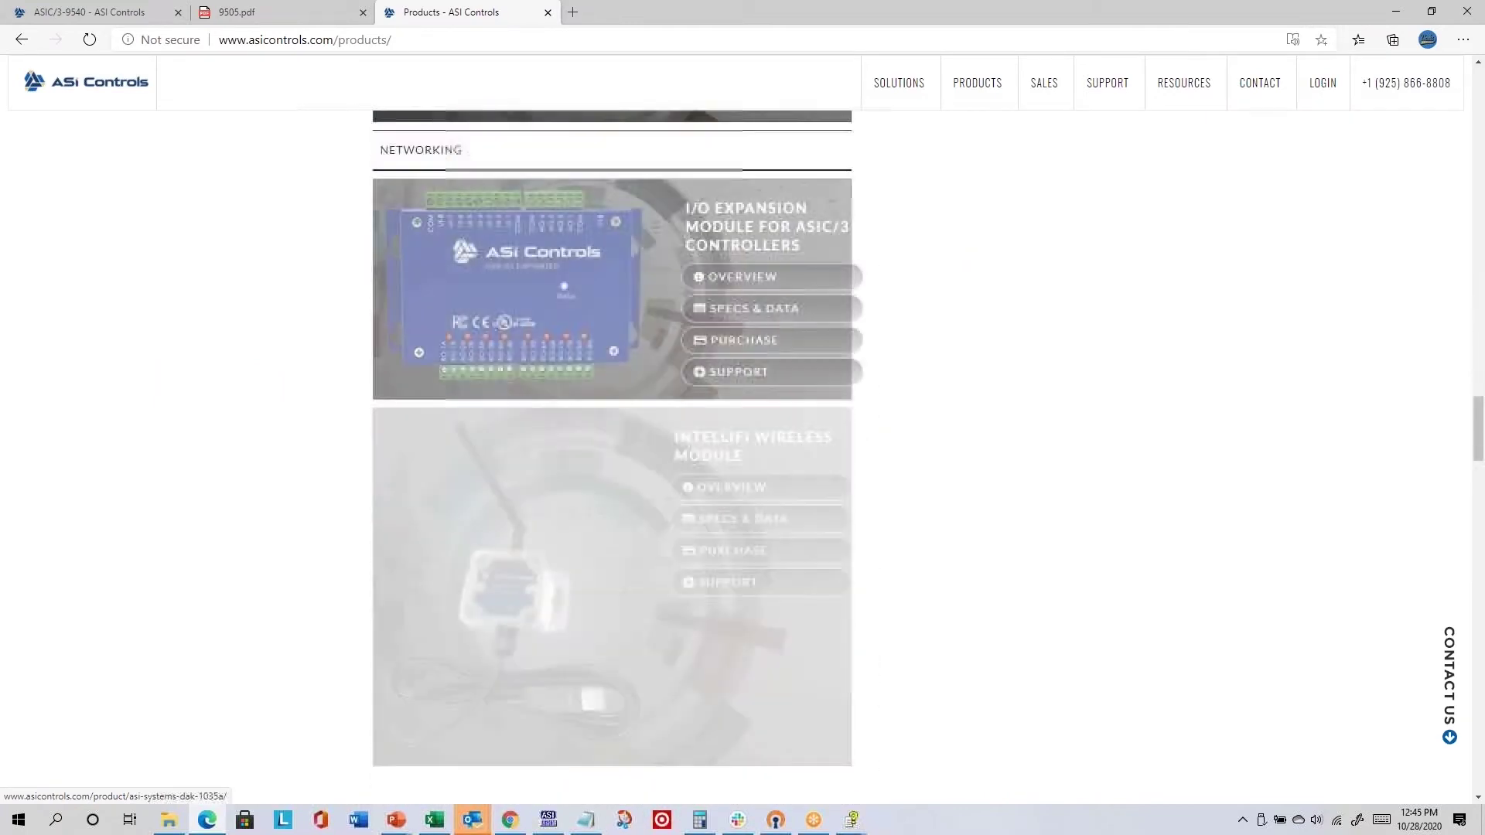
pyautogui.scroll(-20, 713, 317)
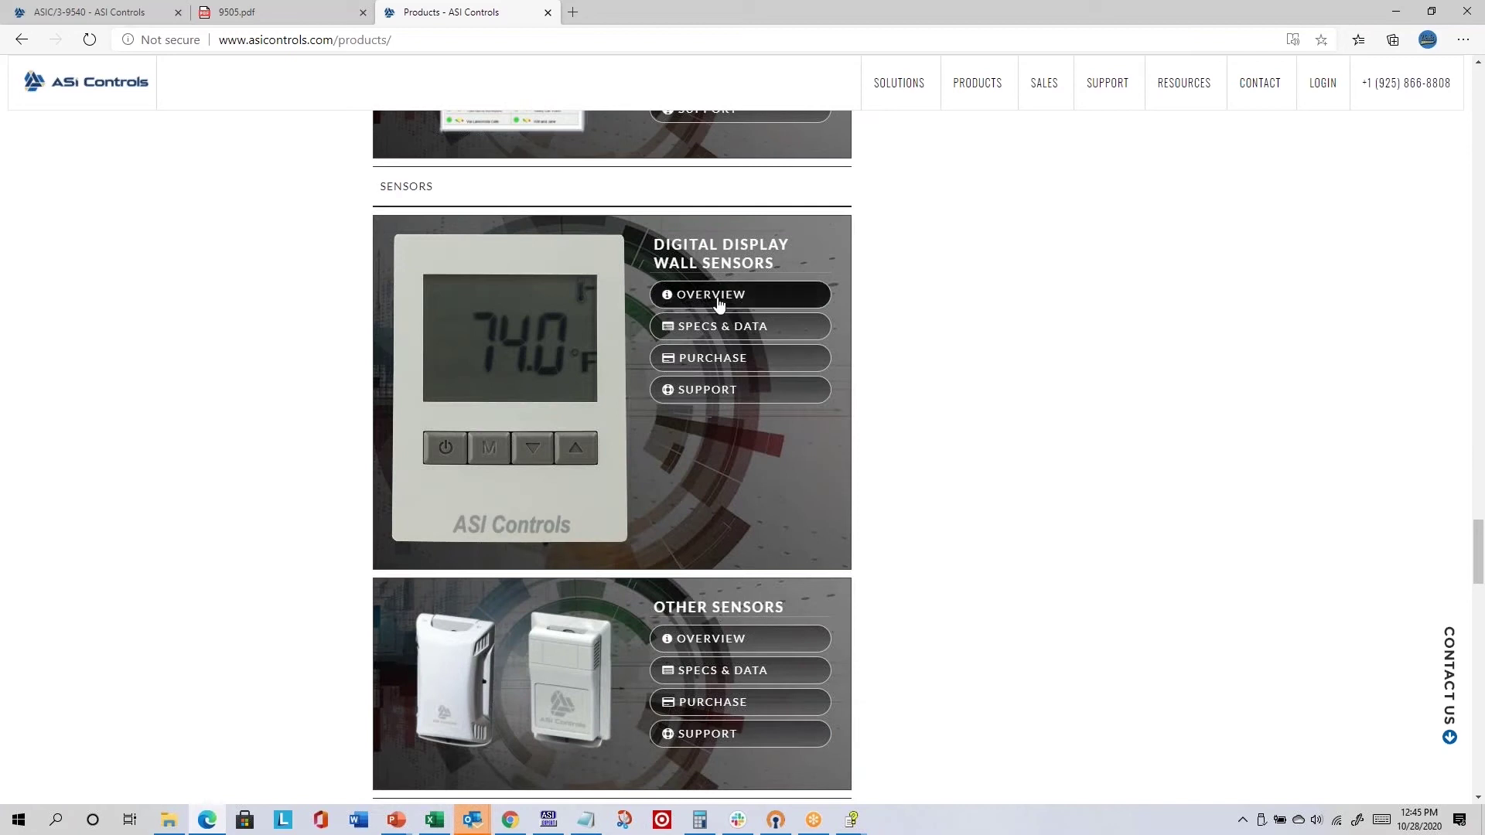
pyautogui.click(723, 302)
pyautogui.scroll(-5, 721, 347)
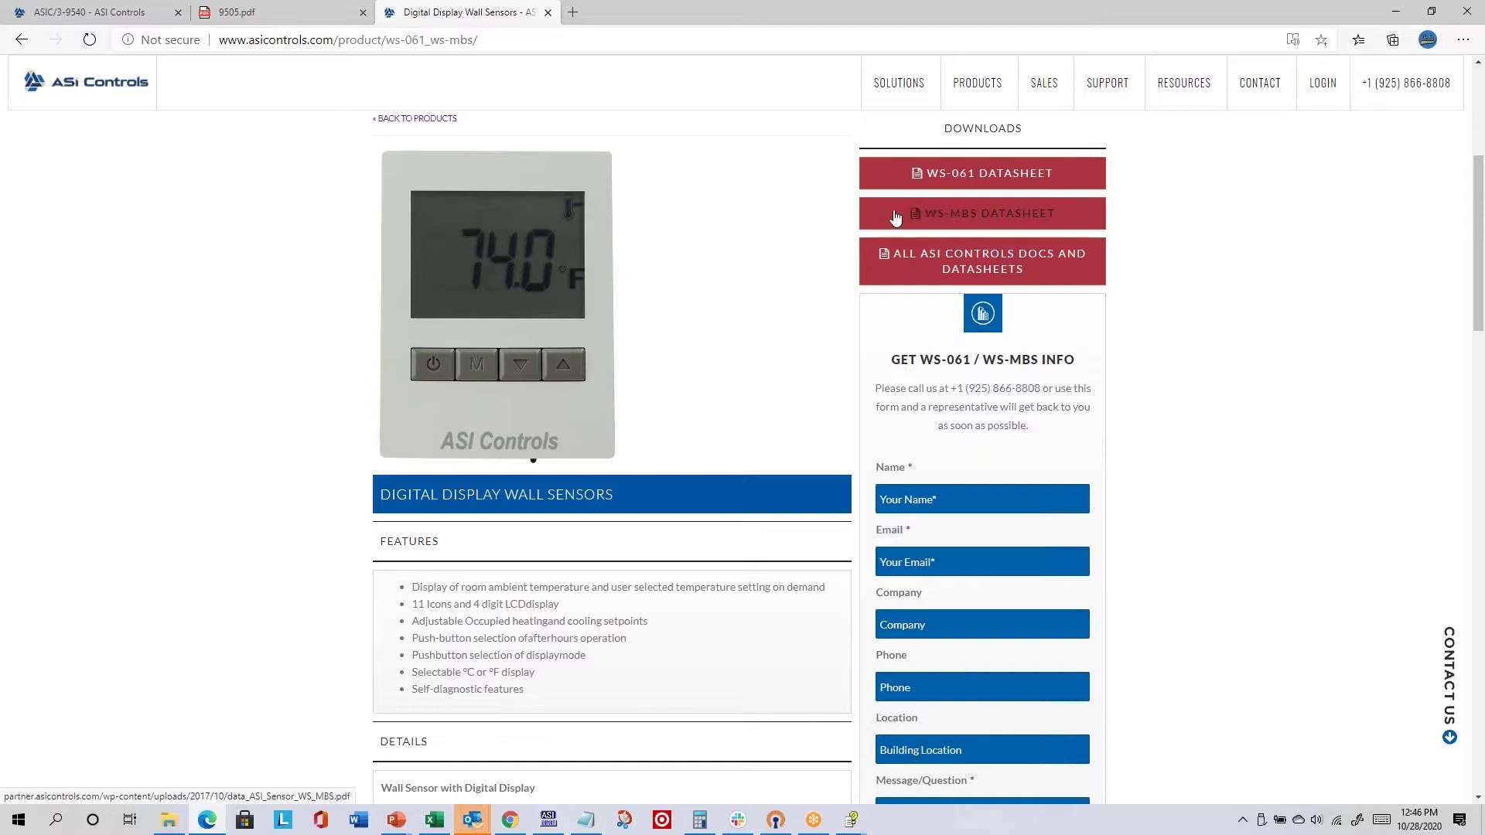
# - View the WS-MBS datasheet's page 2 wiring and specifications, then switch to File Explorer
pyautogui.click(947, 224)
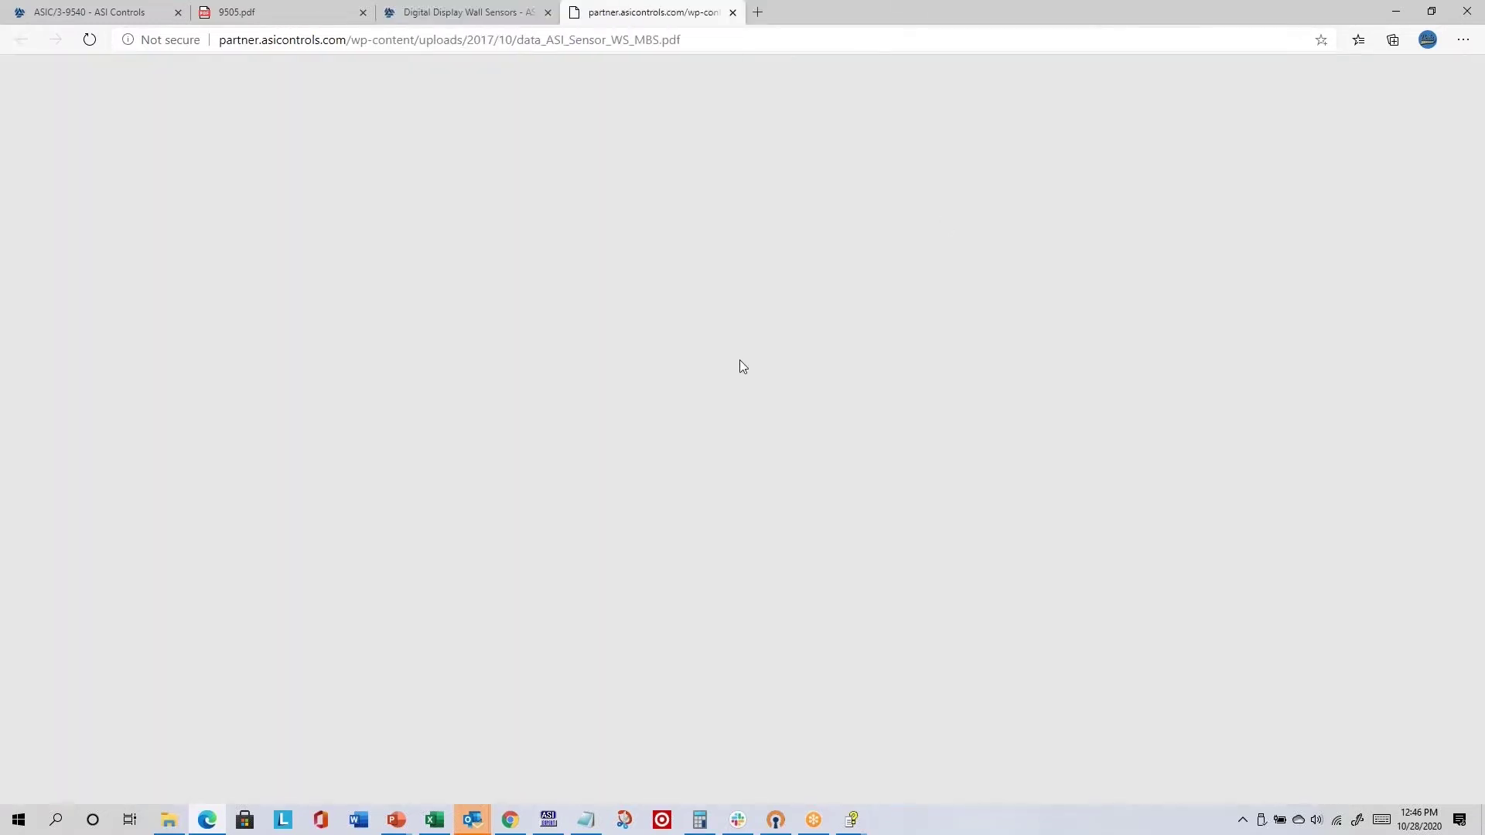
pyautogui.scroll(-10, 754, 428)
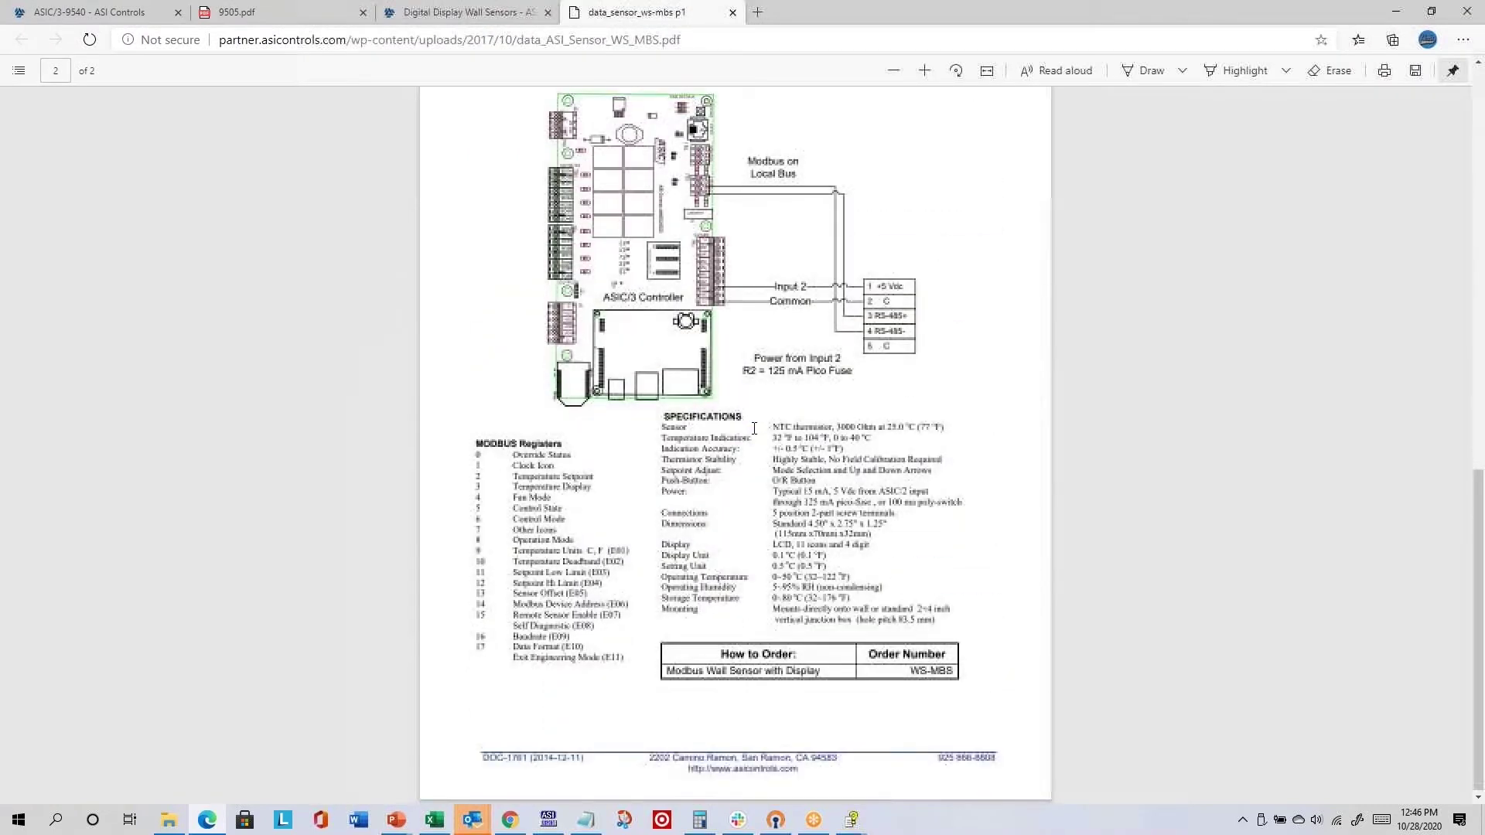
pyautogui.scroll(3, 754, 428)
pyautogui.scroll(-3, 572, 660)
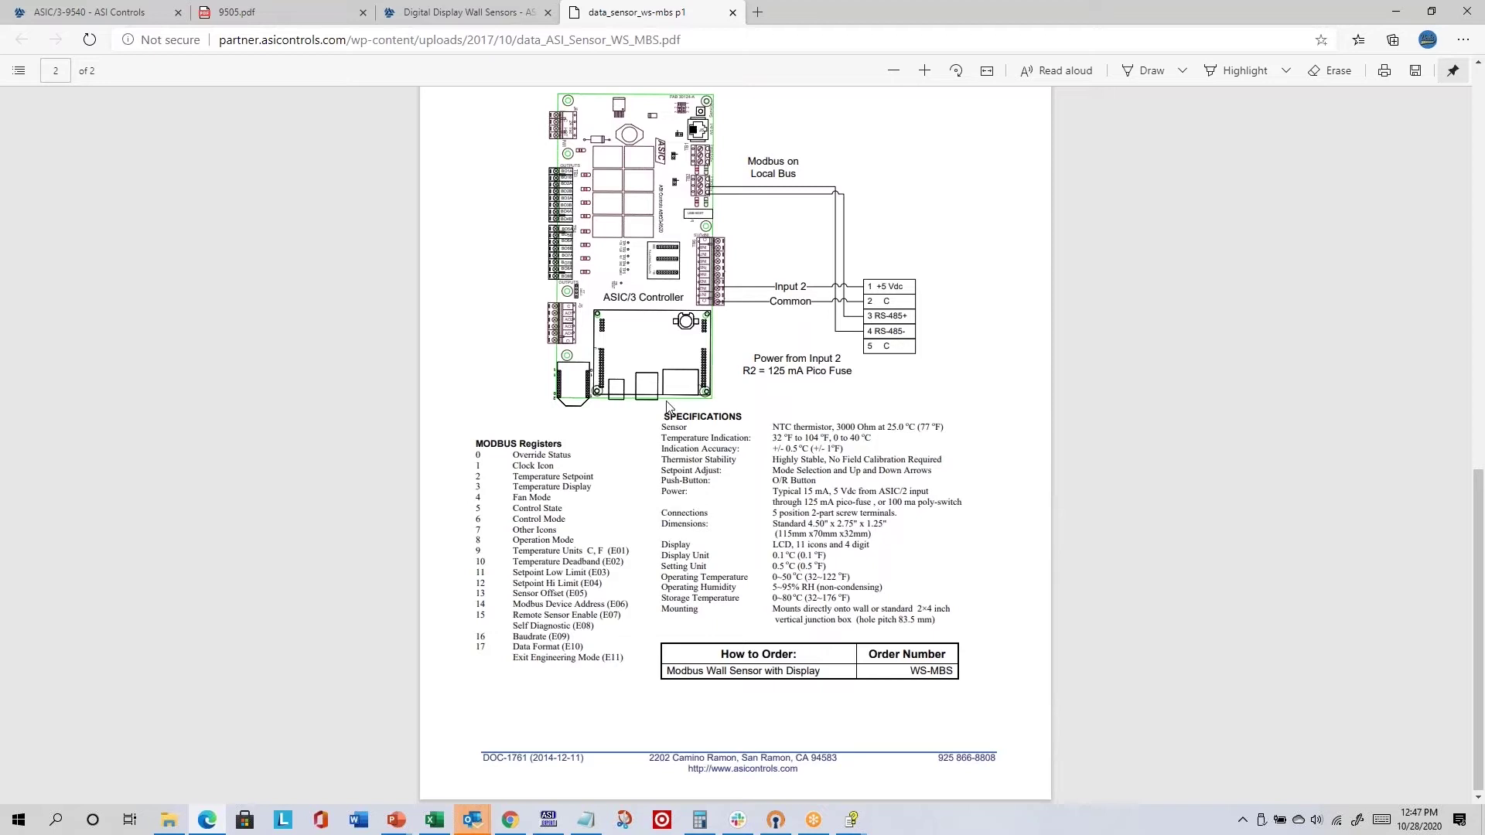
pyautogui.hotkey('alt', 'Tab')
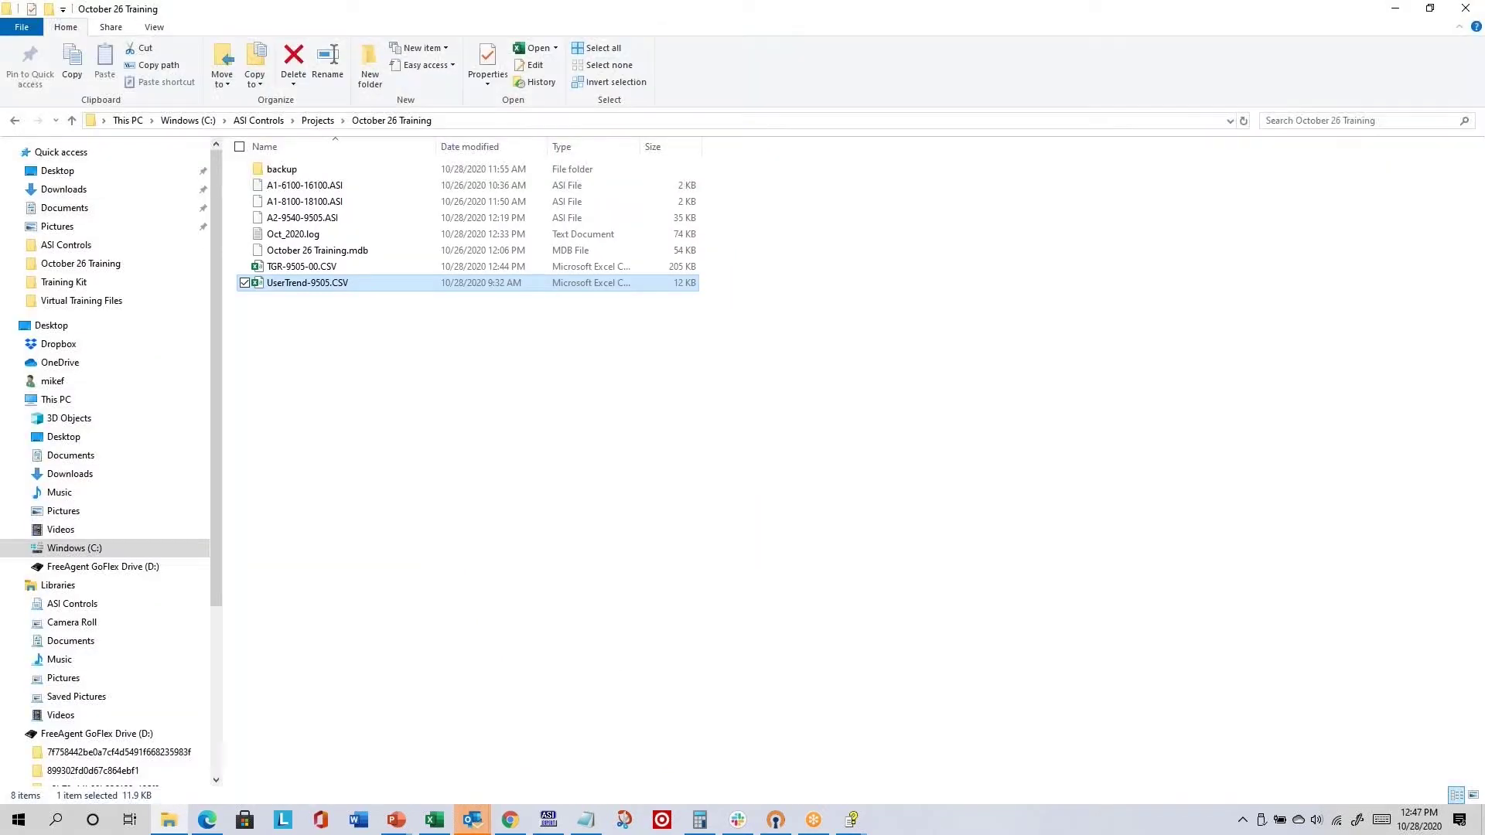
# - Open the Virtual Training Files folder from Quick access
pyautogui.click(114, 299)
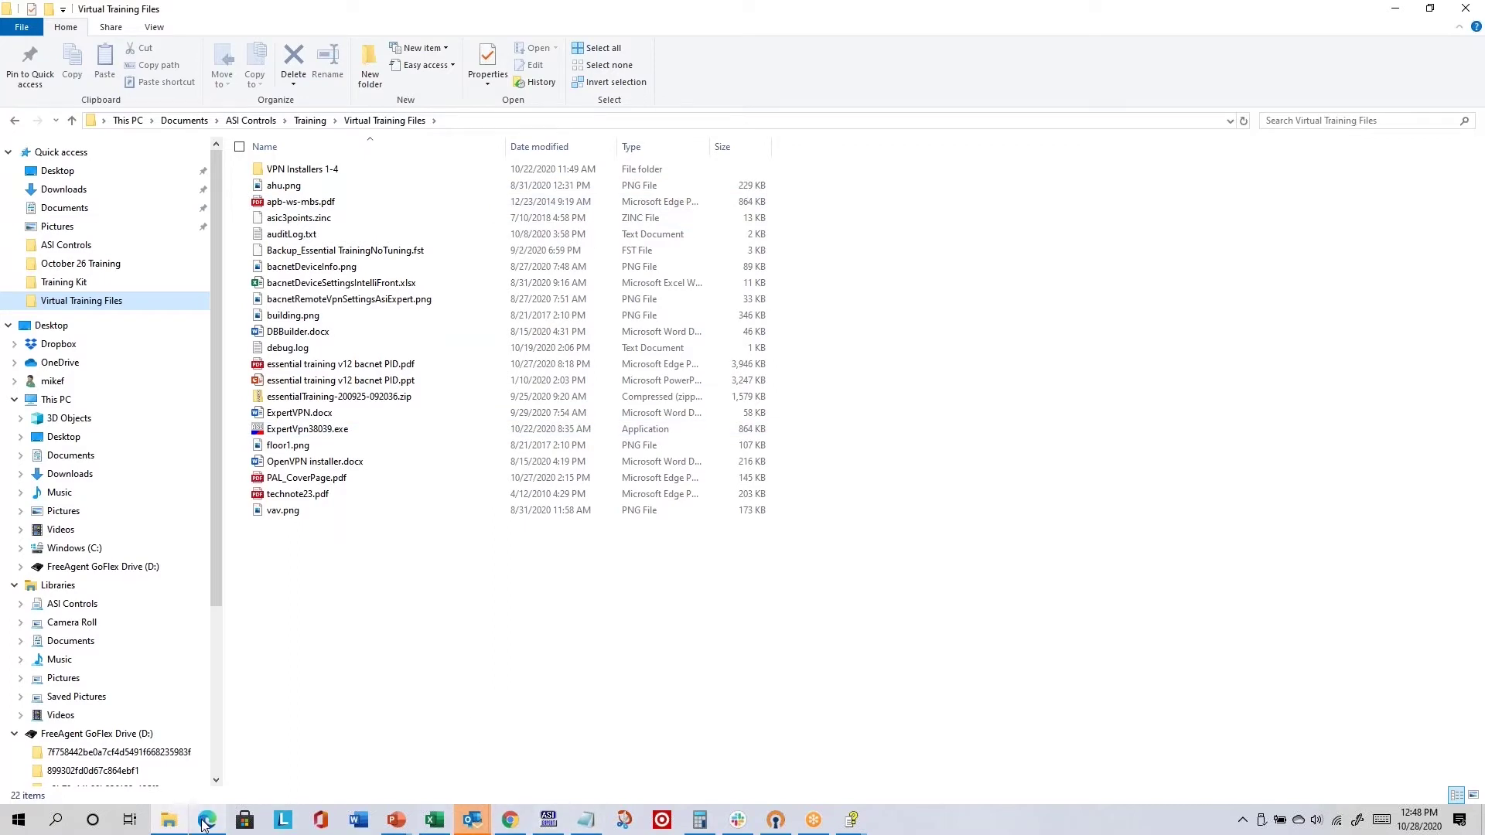
# - Search Bing for 'modbus registers' in a new Edge tab, then return to File Explorer
pyautogui.moveTo(205, 824)
pyautogui.click(206, 746)
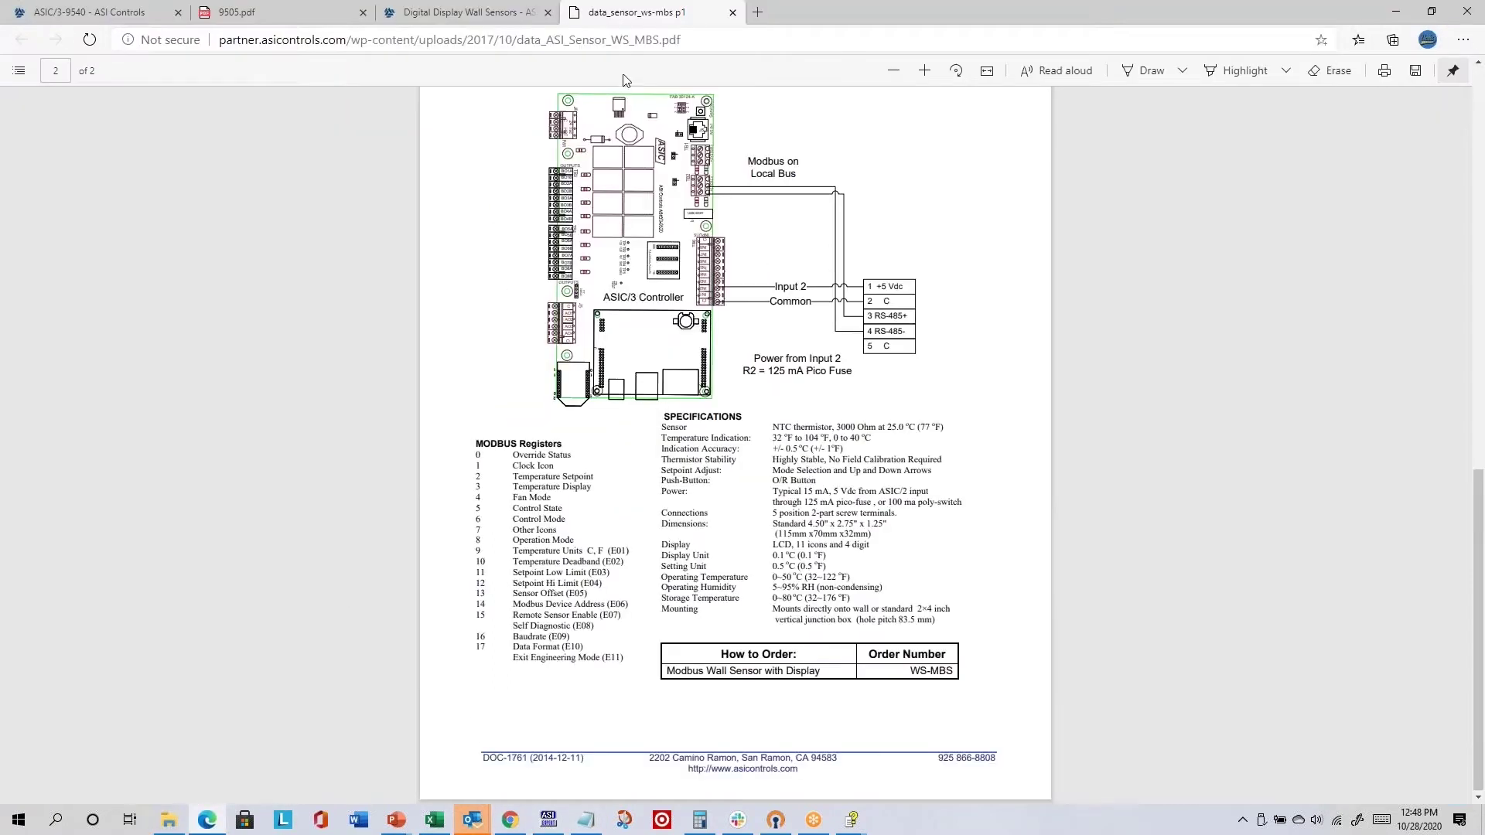
pyautogui.click(756, 12)
pyautogui.write('modbu')
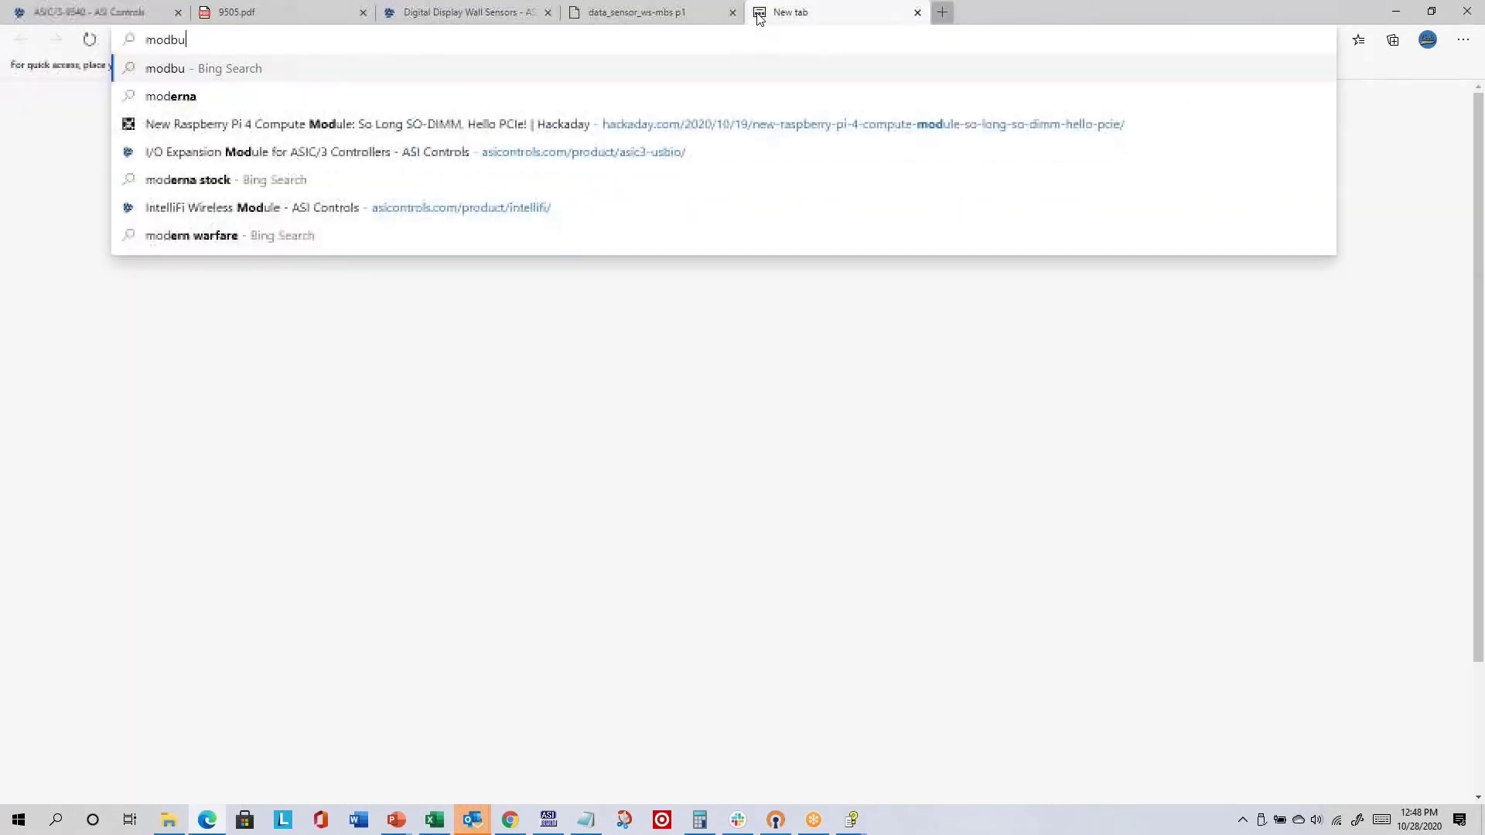
pyautogui.write('s registers')
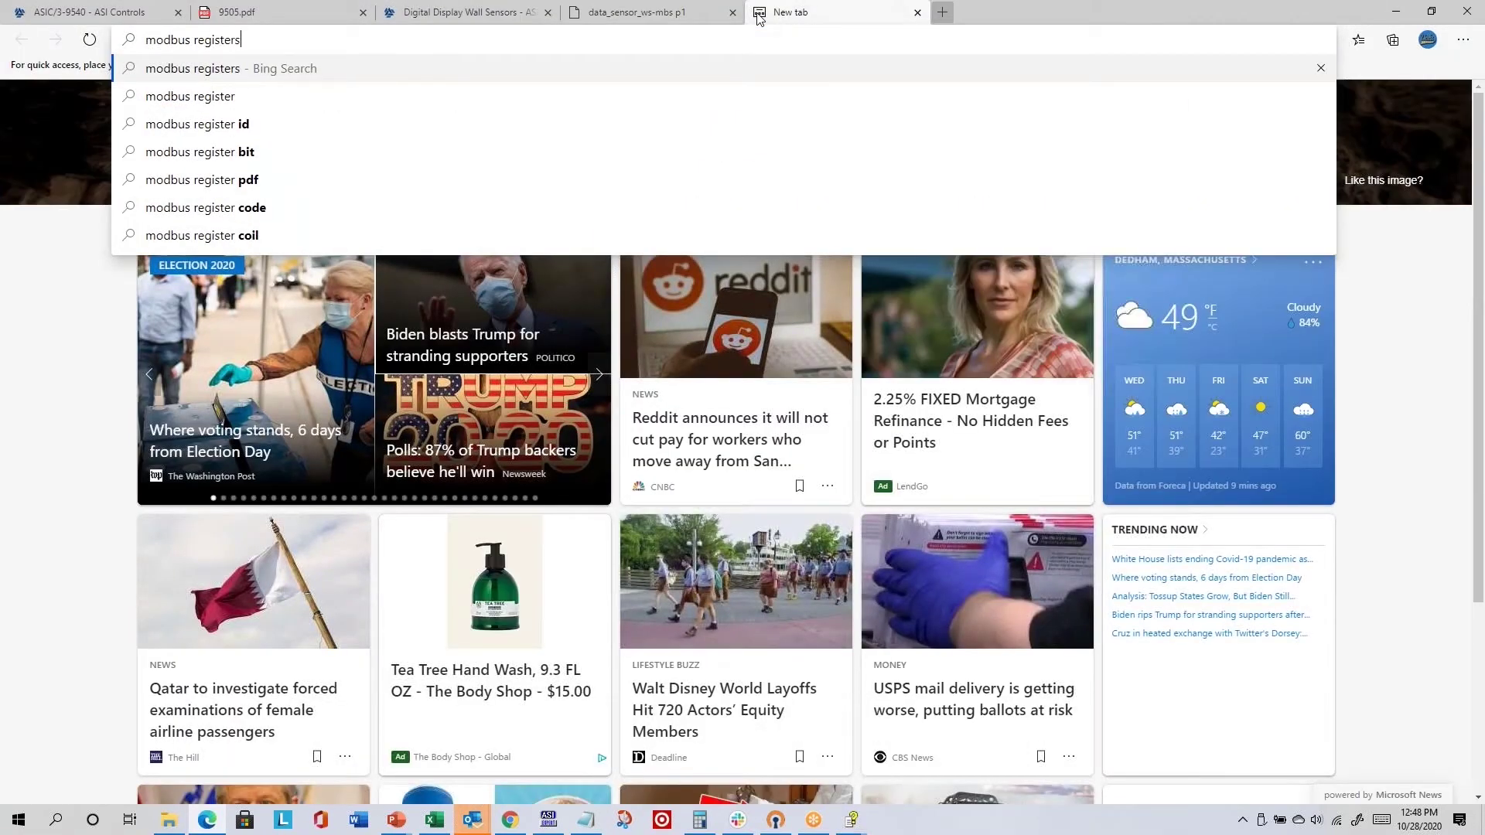
pyautogui.press('Return')
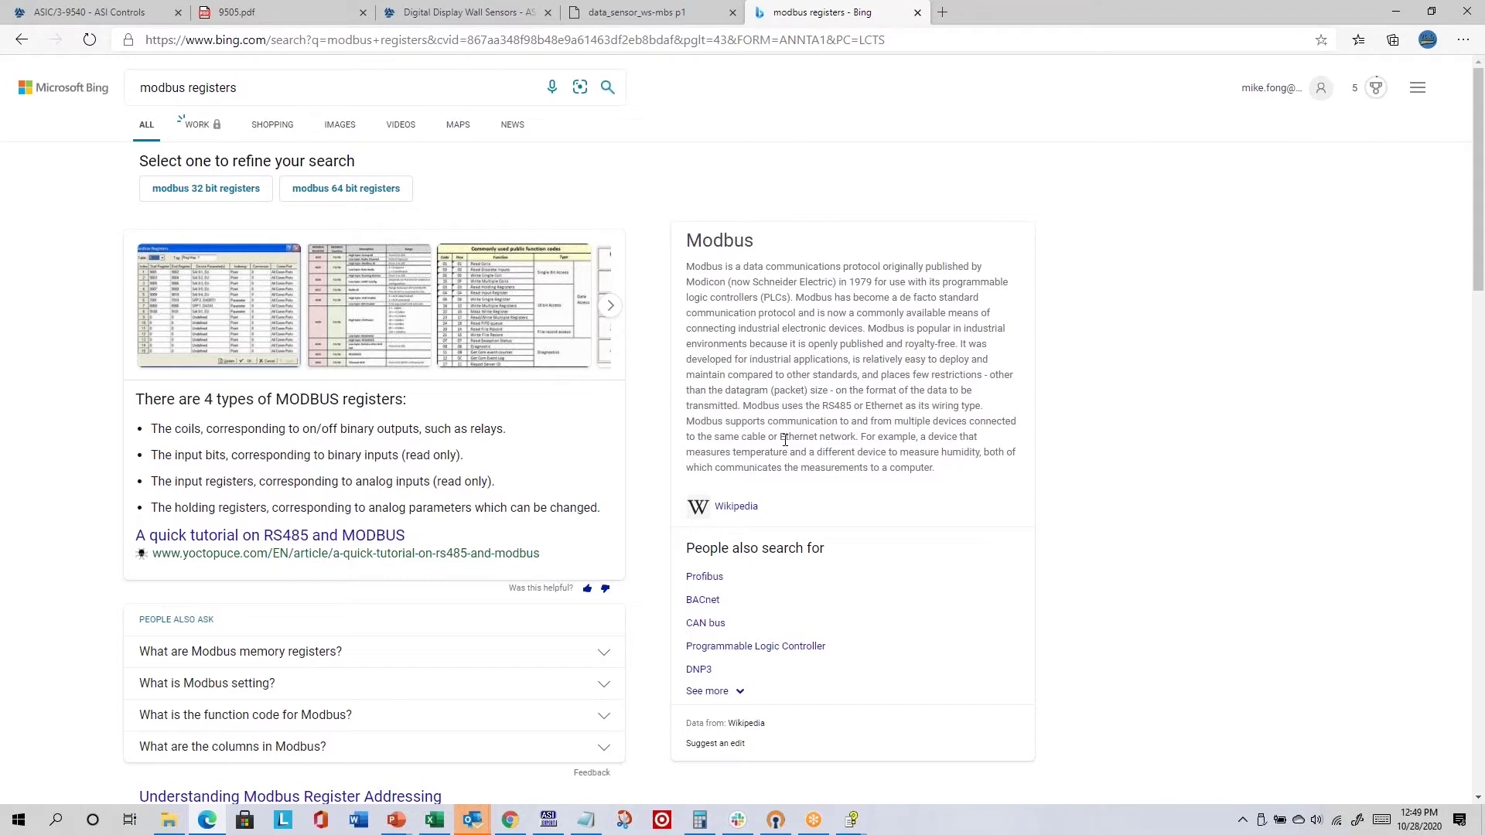
pyautogui.hotkey('alt', 'Tab')
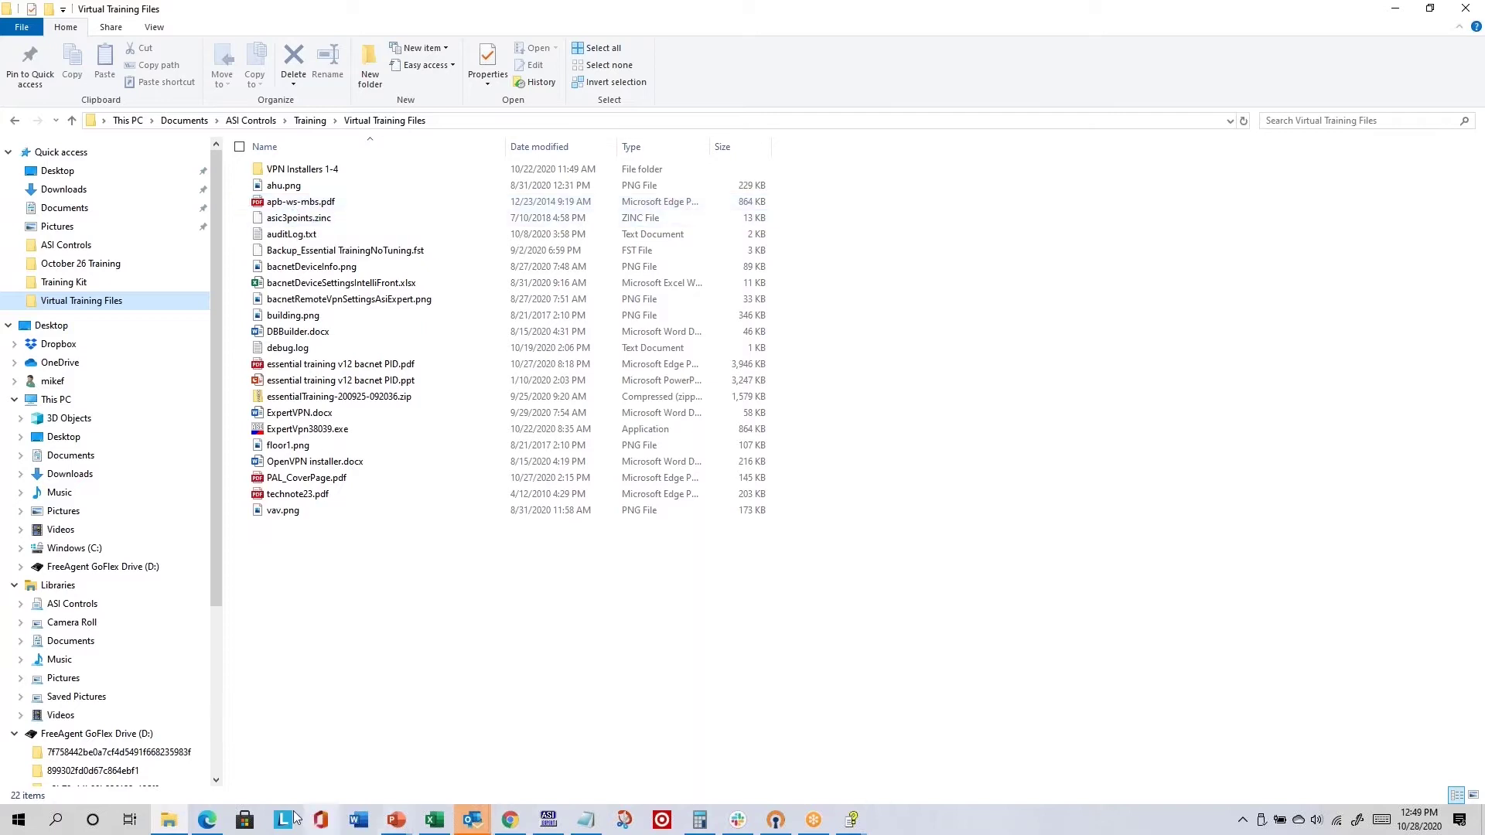
# - Open apb-ws-mbs.pdf from Virtual Training Files and scroll to page 3
pyautogui.click(207, 820)
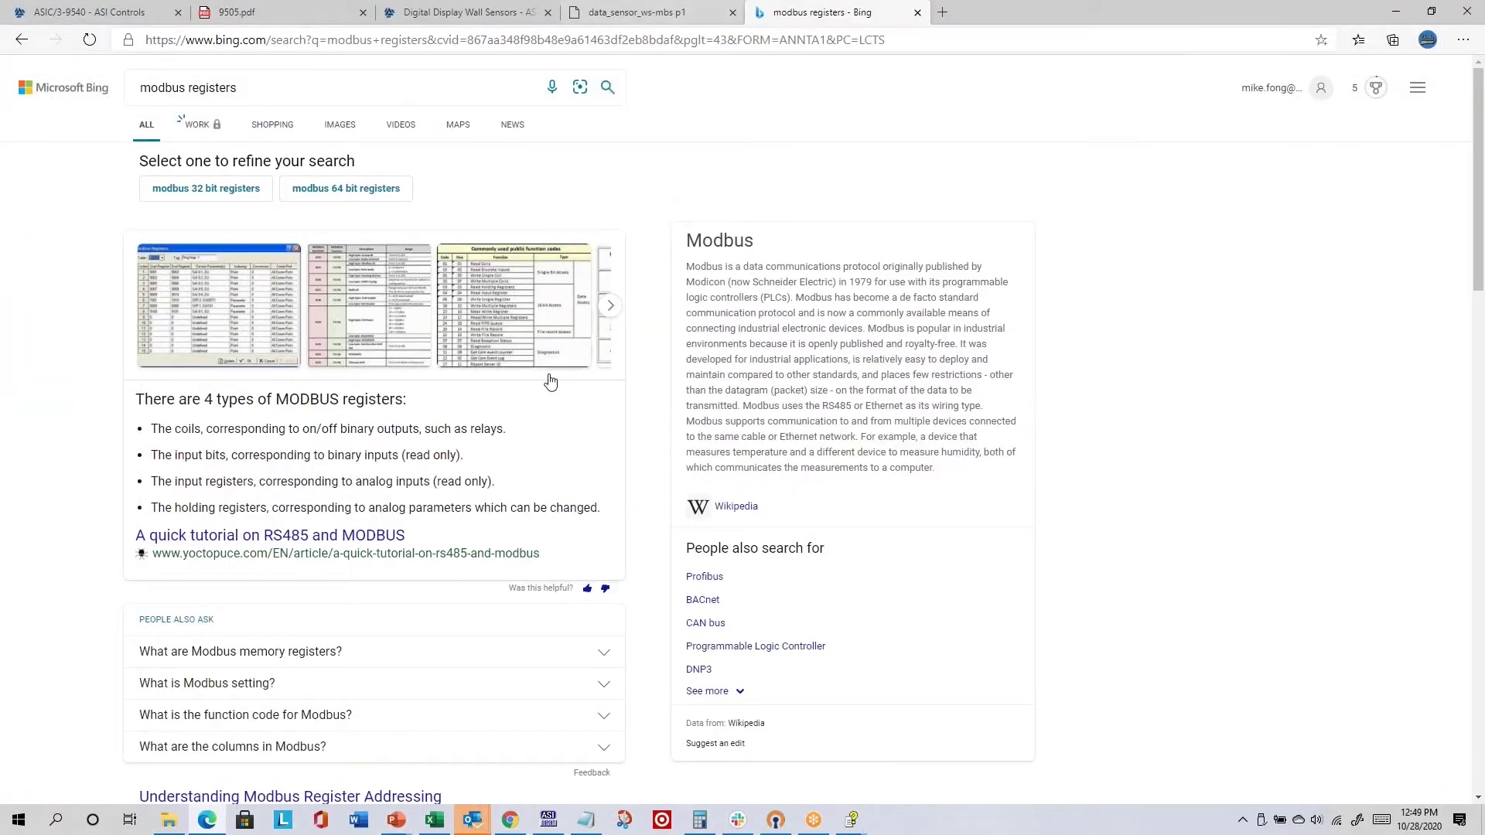
pyautogui.click(170, 822)
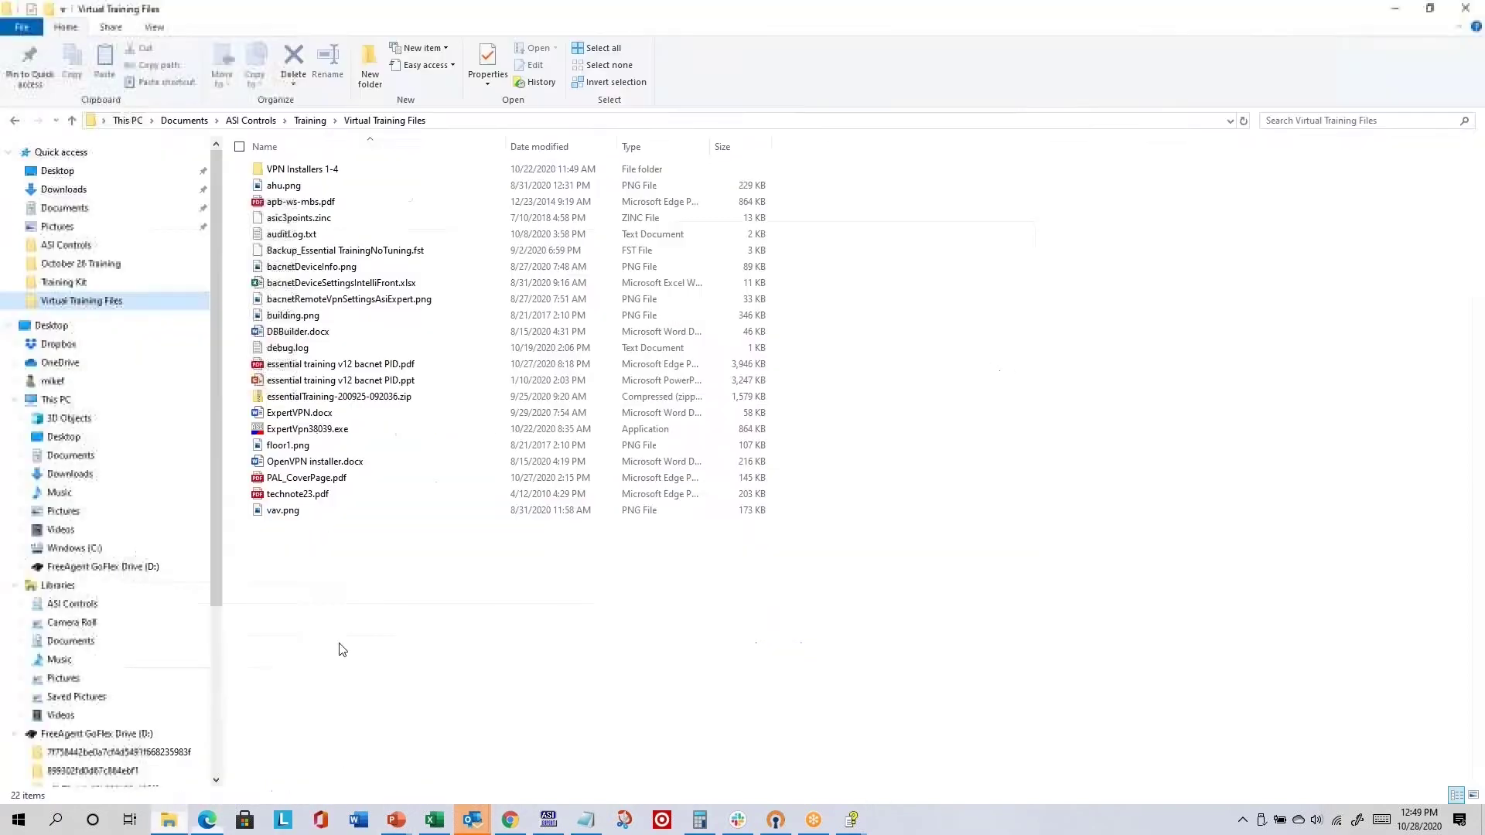
pyautogui.doubleClick(304, 202)
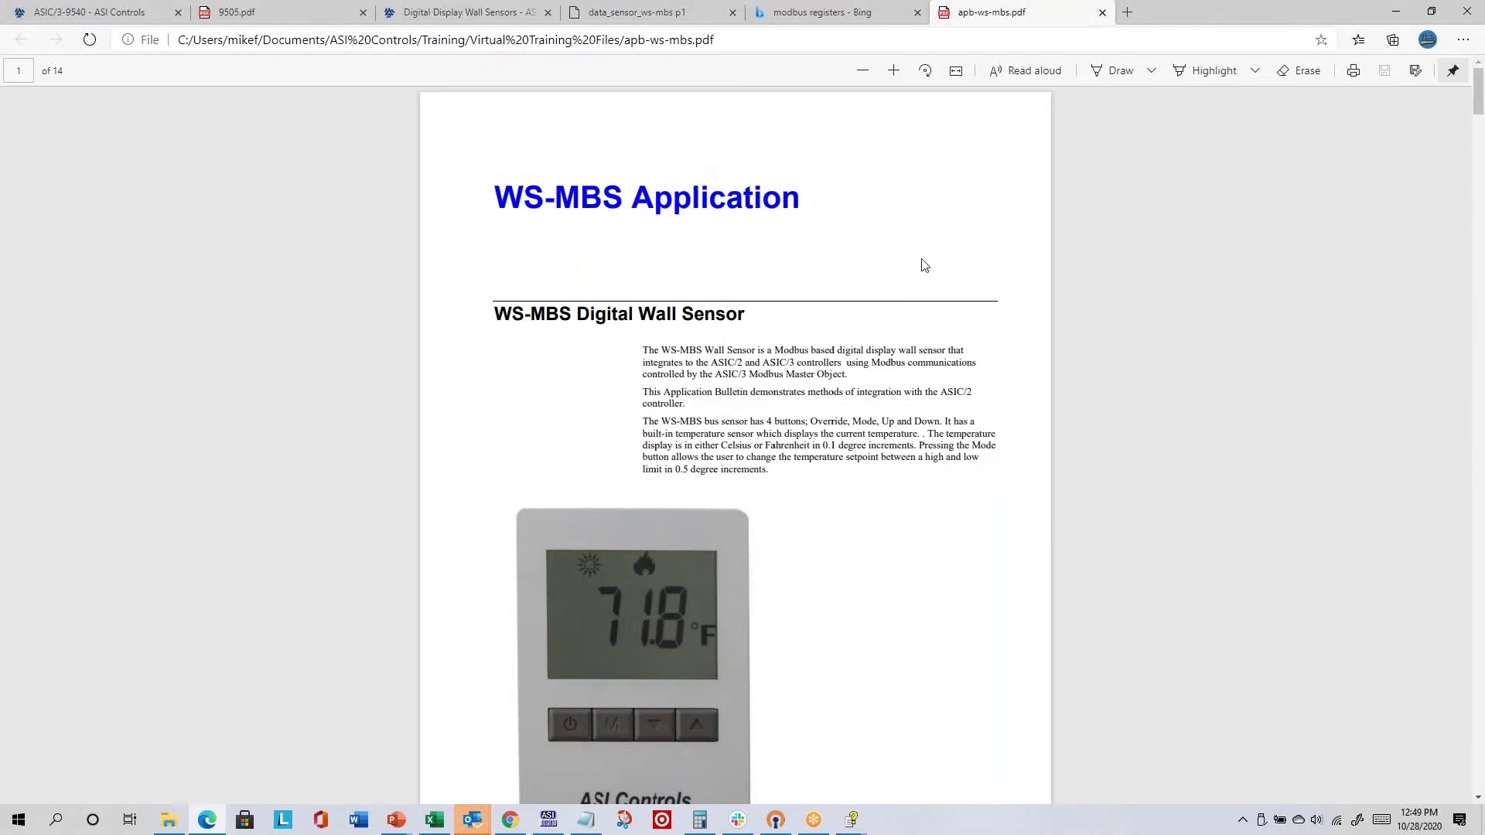
pyautogui.scroll(-12, 925, 265)
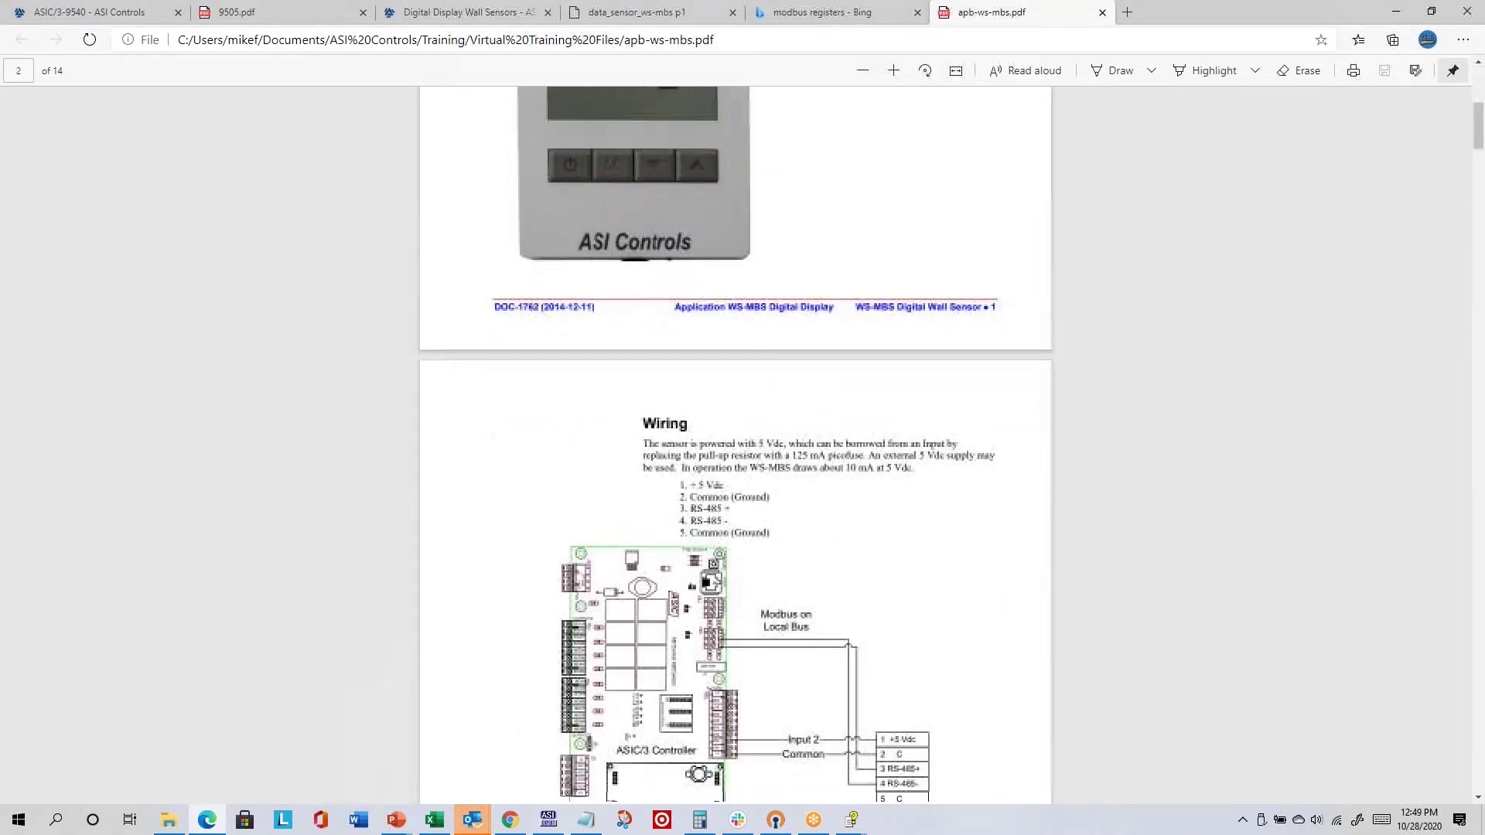
pyautogui.scroll(-10, 767, 231)
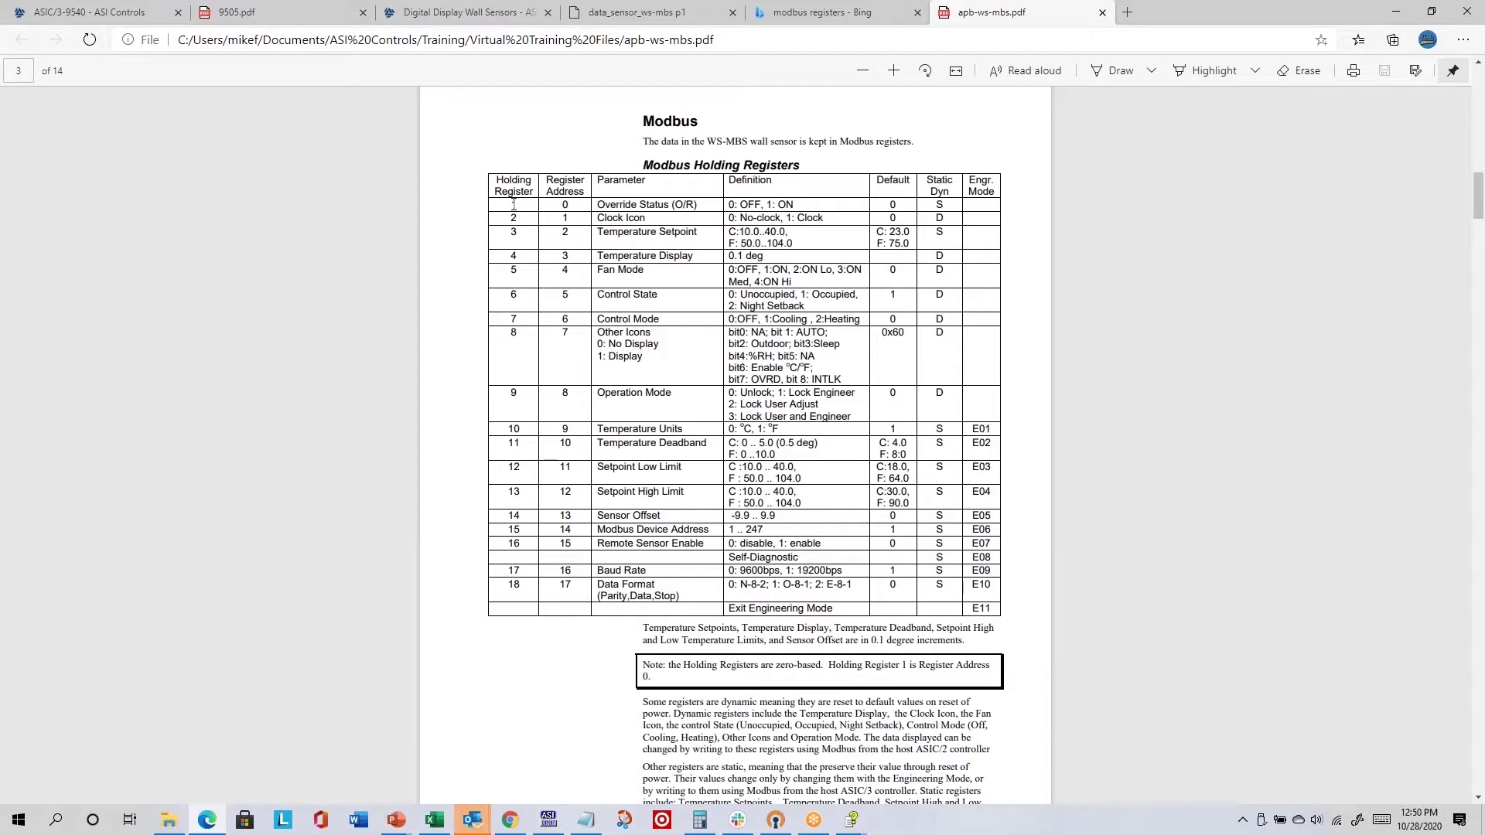
# - Highlight the Register Address heading in the Modbus Holding Registers table
pyautogui.moveTo(490, 182); pyautogui.dragTo(585, 193)
pyautogui.click(585, 193)
pyautogui.moveTo(543, 177); pyautogui.dragTo(590, 189)
# - Expand the 'What are Modbus memory registers?' answer in the modbus registers results
pyautogui.click(796, 12)
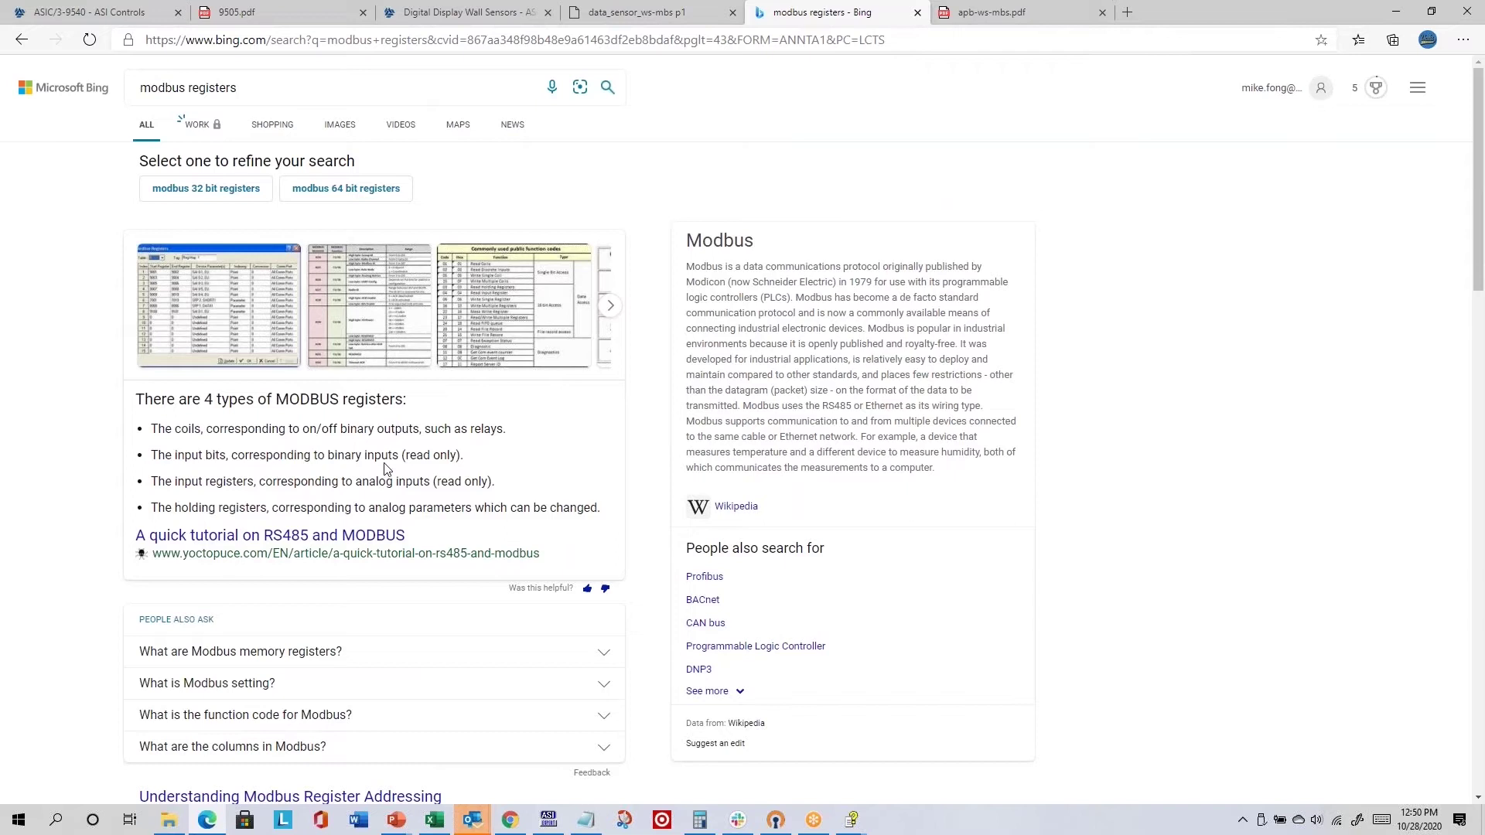
pyautogui.scroll(-5, 386, 474)
pyautogui.click(323, 280)
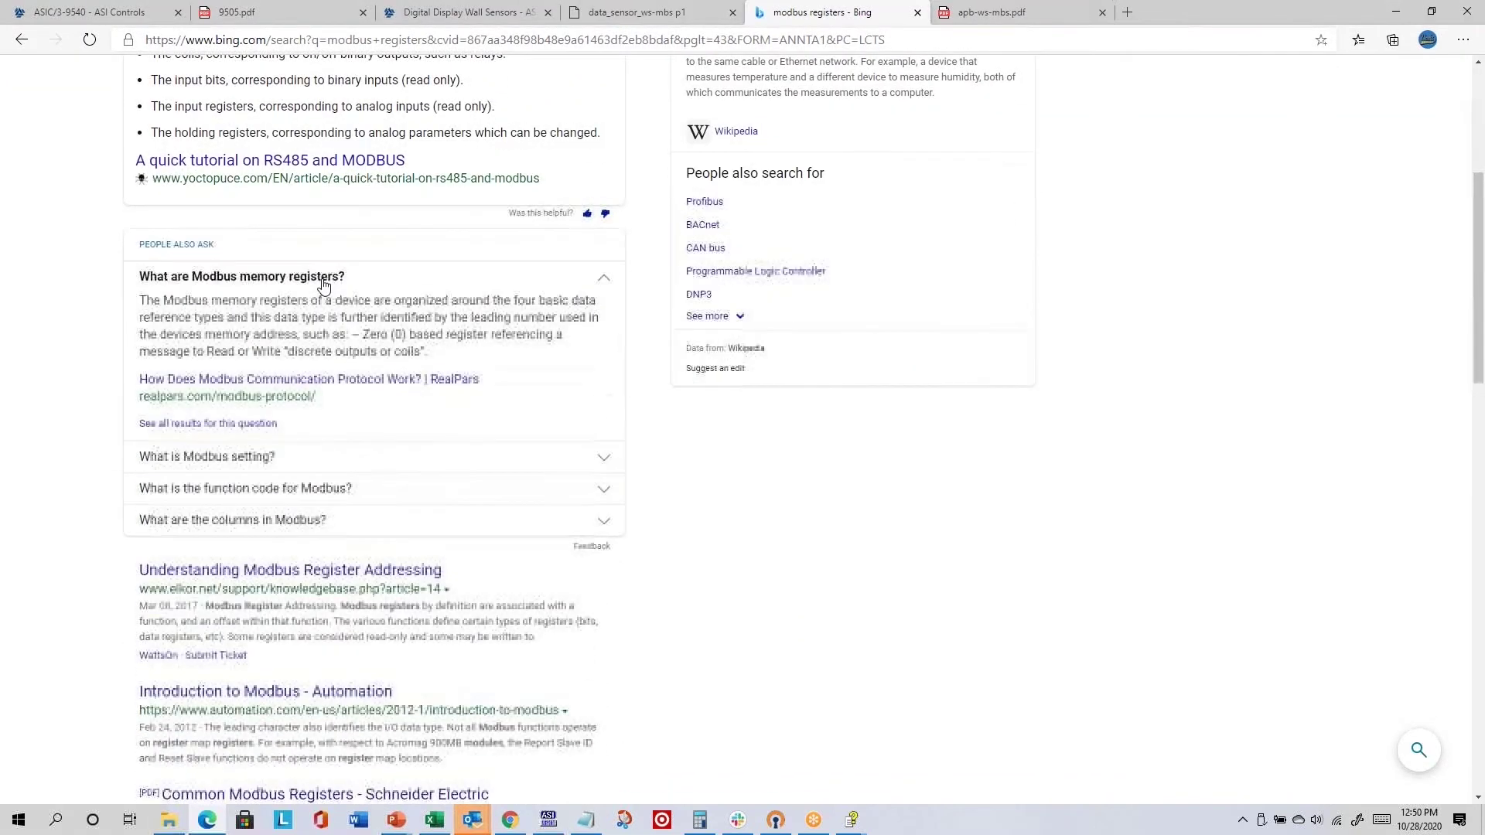
pyautogui.scroll(-2, 325, 298)
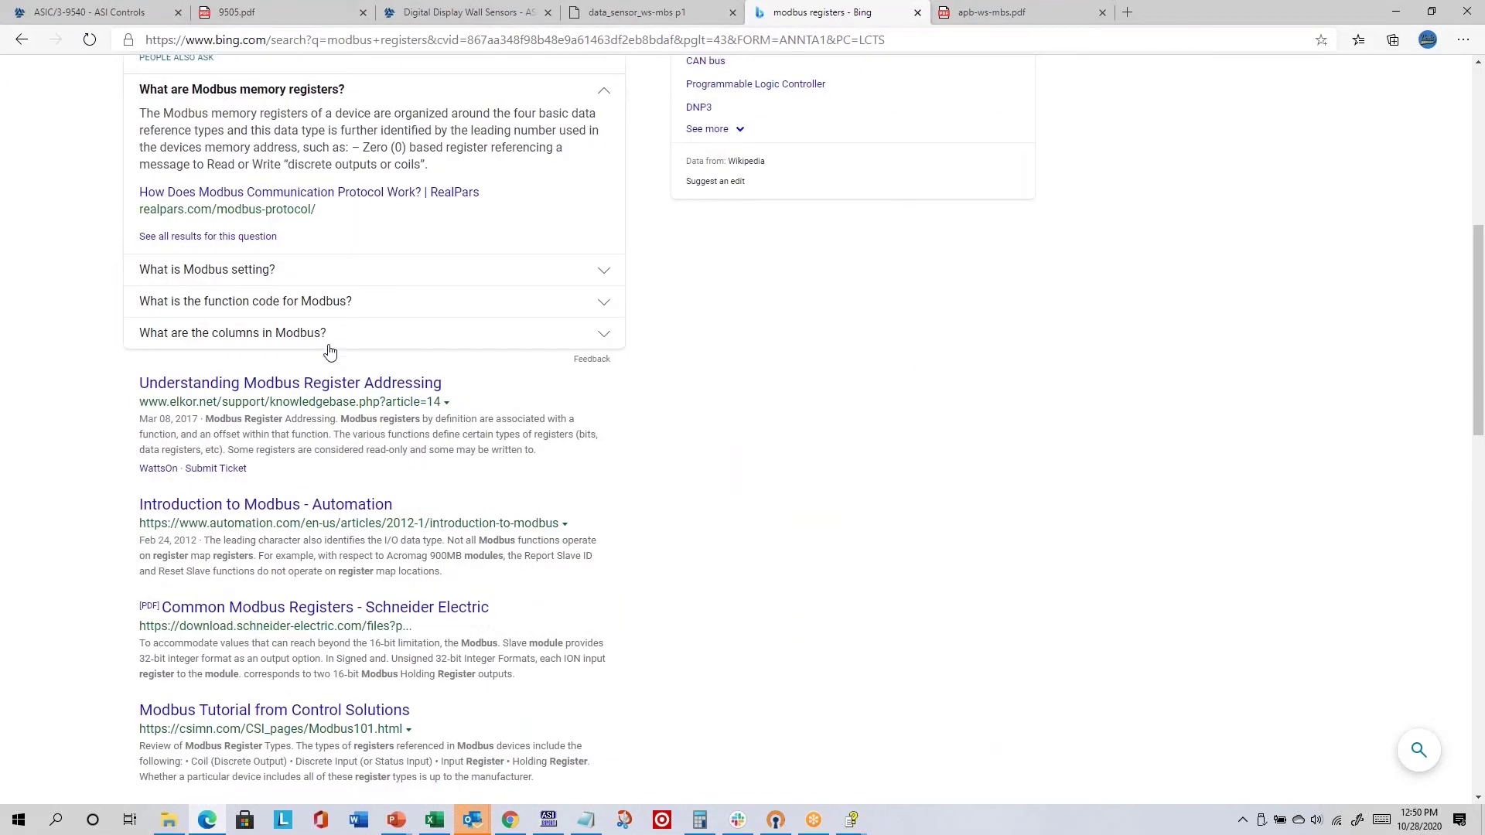
pyautogui.scroll(7, 368, 387)
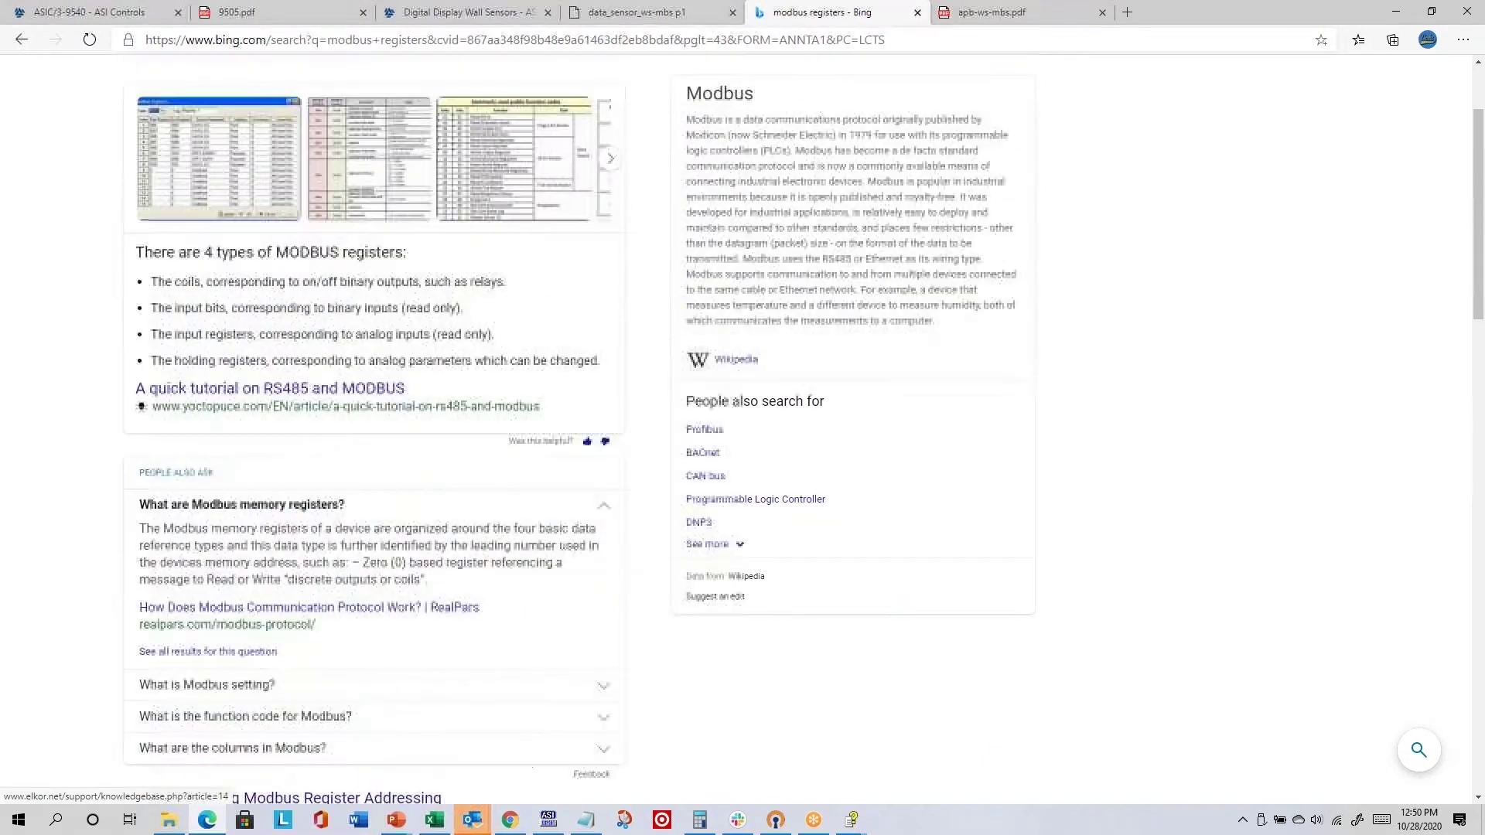
# - Refine the Bing search to 'modbus registers holding register 40000'
pyautogui.click(309, 87)
pyautogui.write('hold')
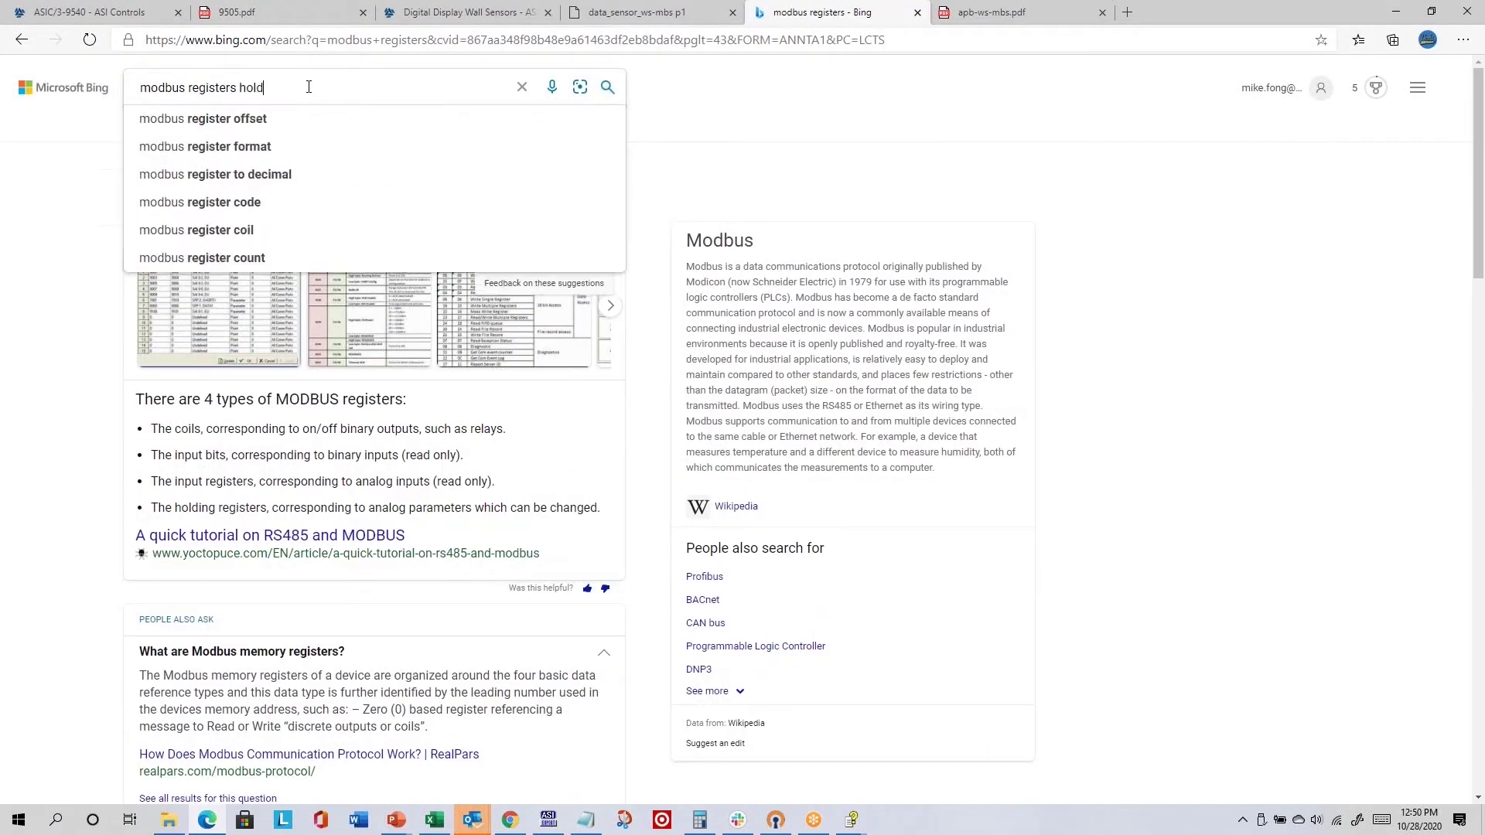
pyautogui.write('ing register 4000')
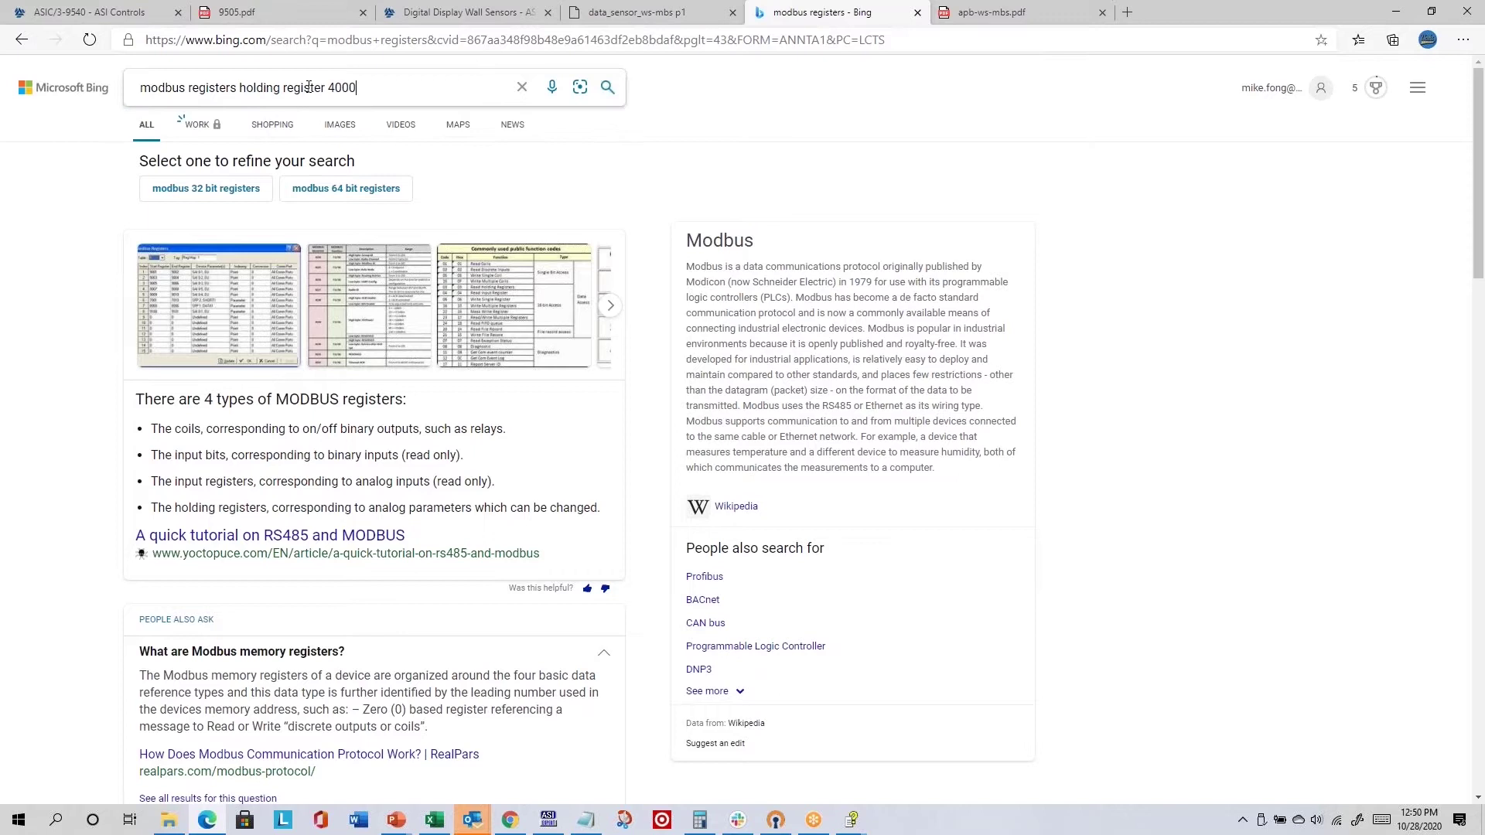
pyautogui.press('Return')
pyautogui.click(369, 88)
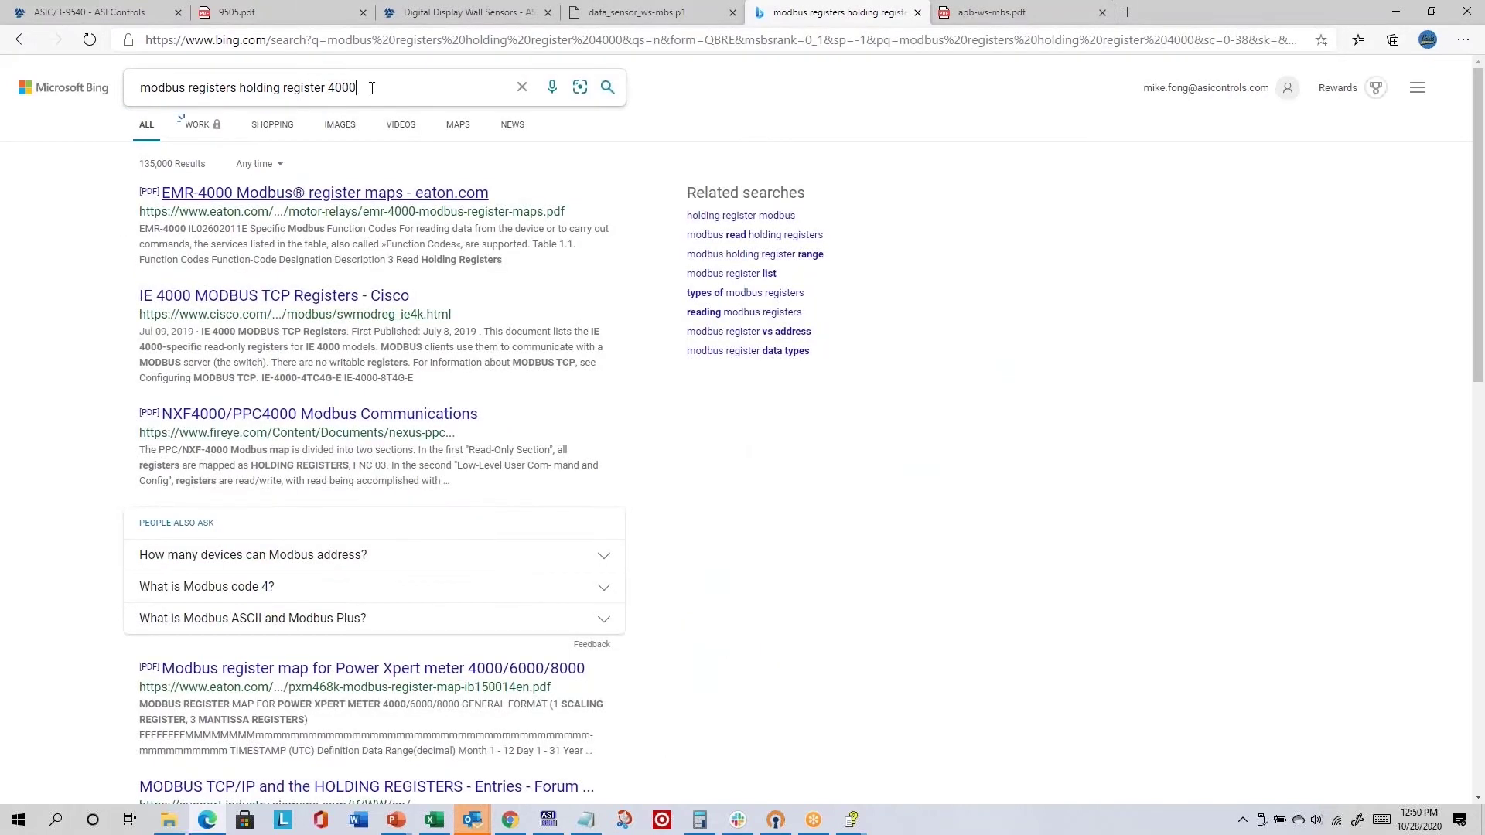
pyautogui.write('0')
pyautogui.press('Return')
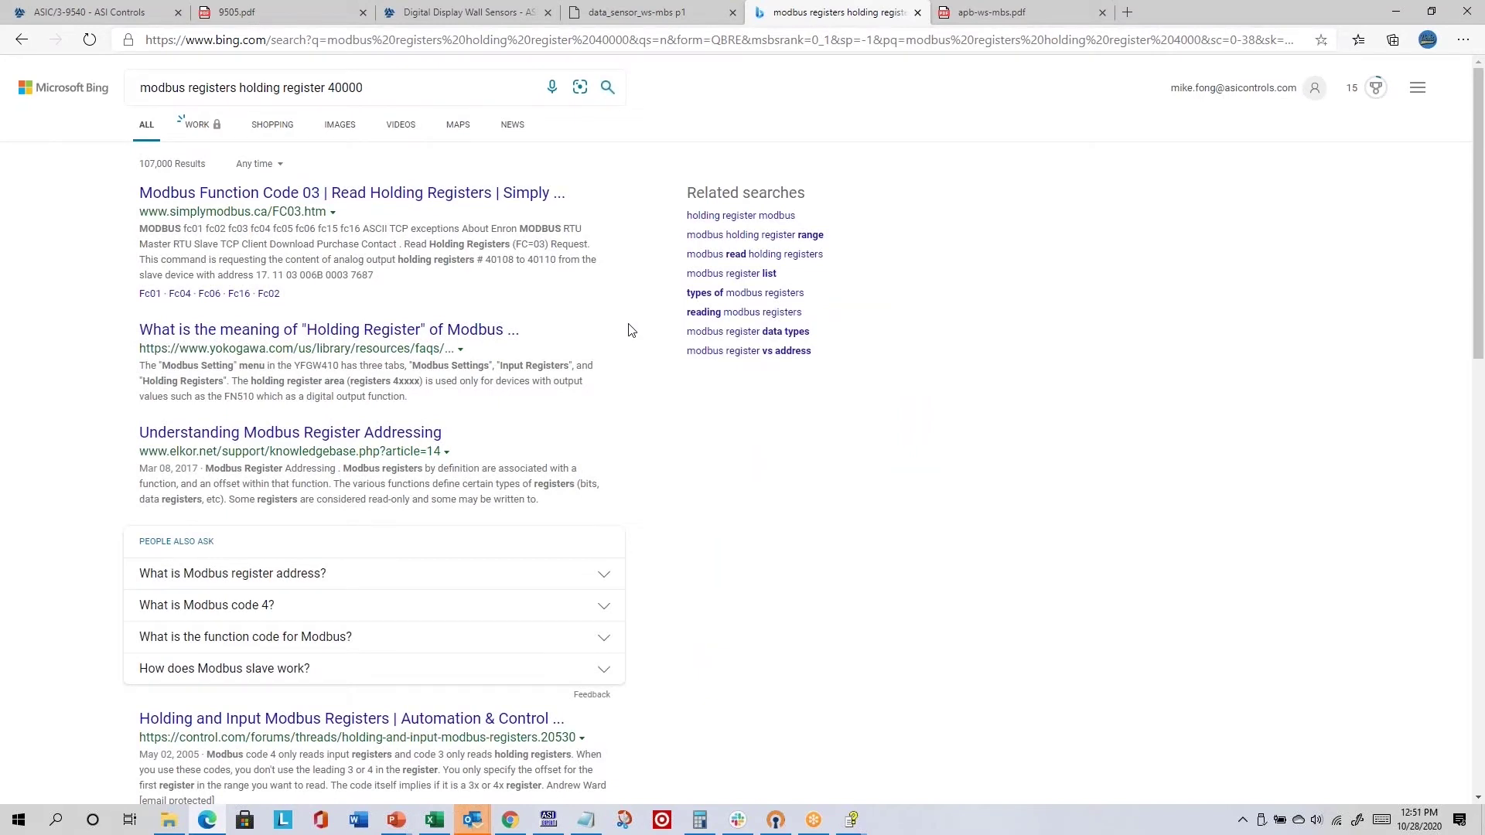
# - Search 'modbus coils inputs holding registers', skim the results, and bring up the ASI/3 help
pyautogui.doubleClick(207, 89)
pyautogui.moveTo(208, 89); pyautogui.dragTo(414, 92)
pyautogui.write('ho')
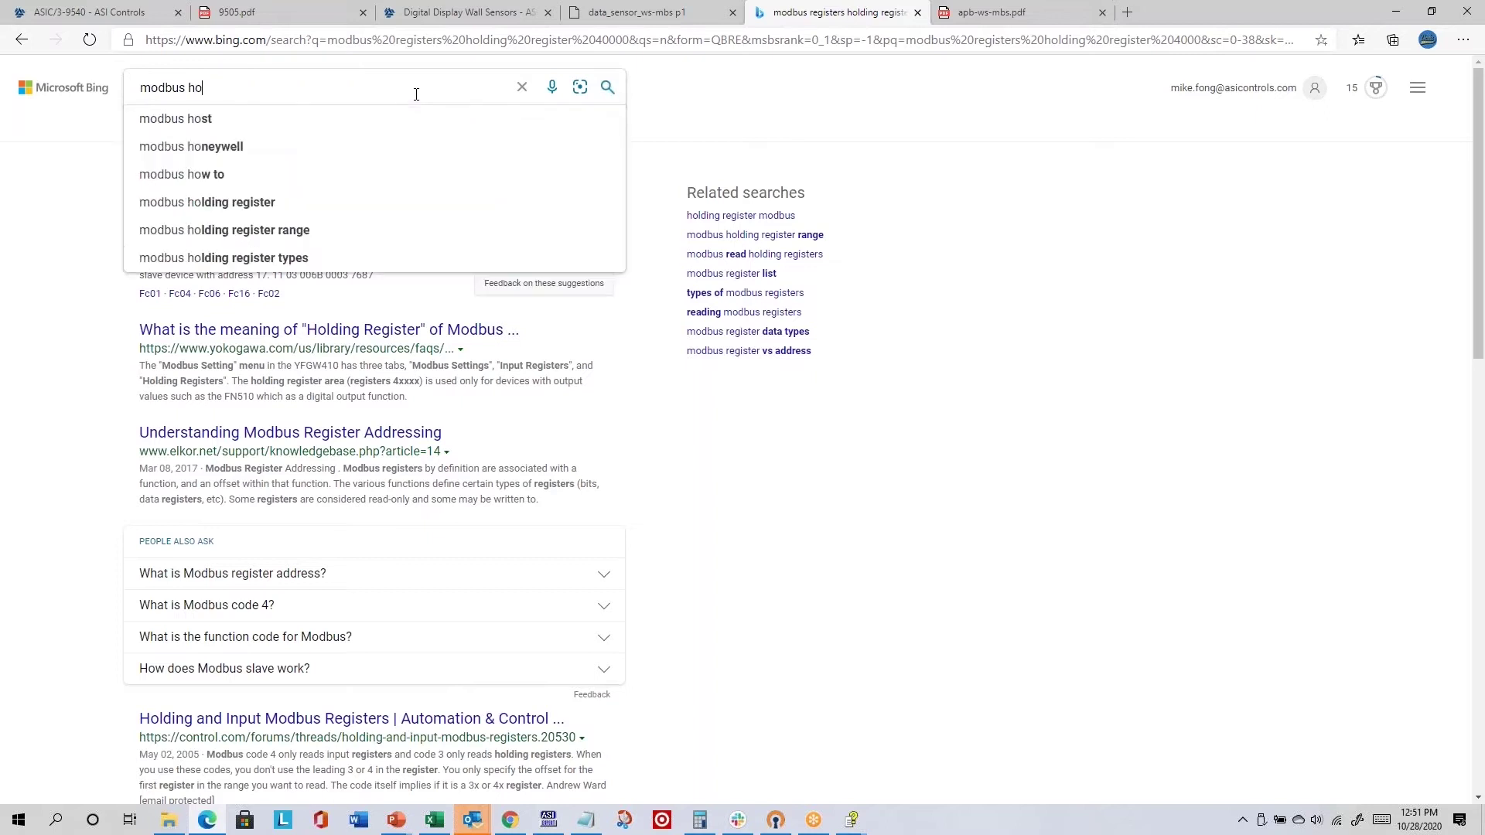
pyautogui.press('BackSpace')
pyautogui.press('BackSpace')
pyautogui.write('coils inputs ')
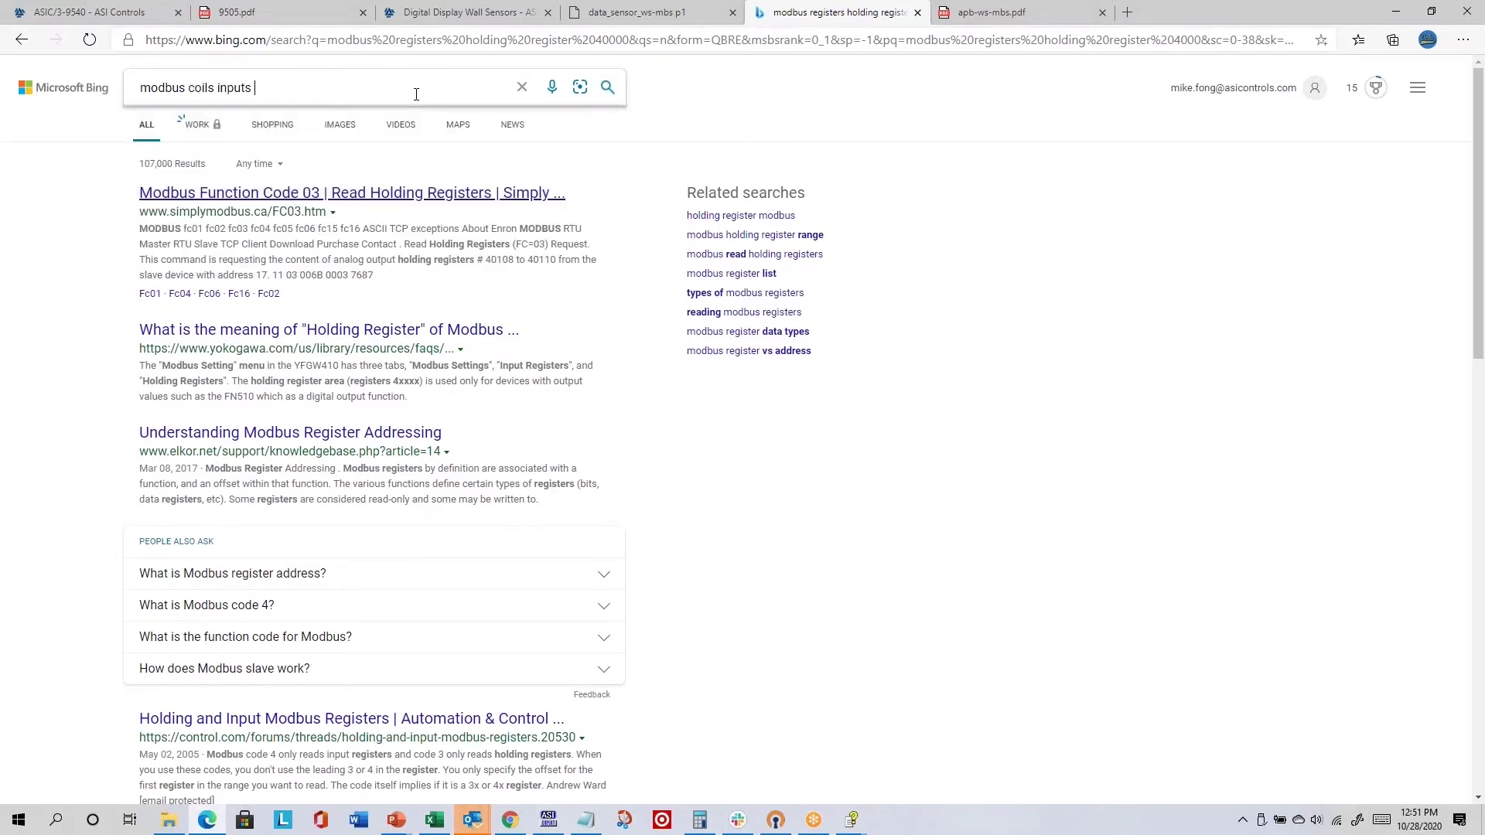
pyautogui.write('holding reg')
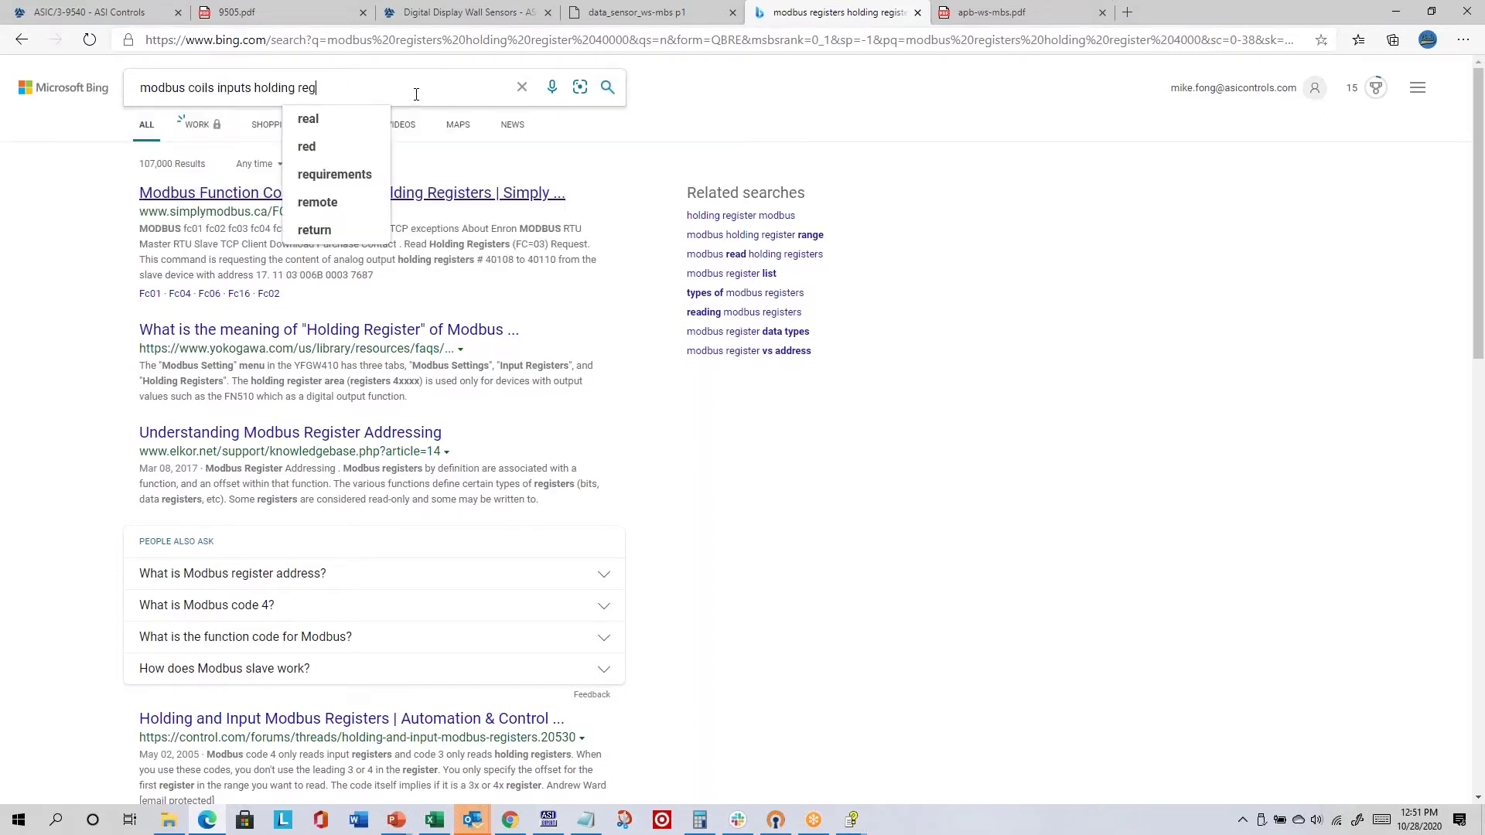
pyautogui.write('isters')
pyautogui.press('Return')
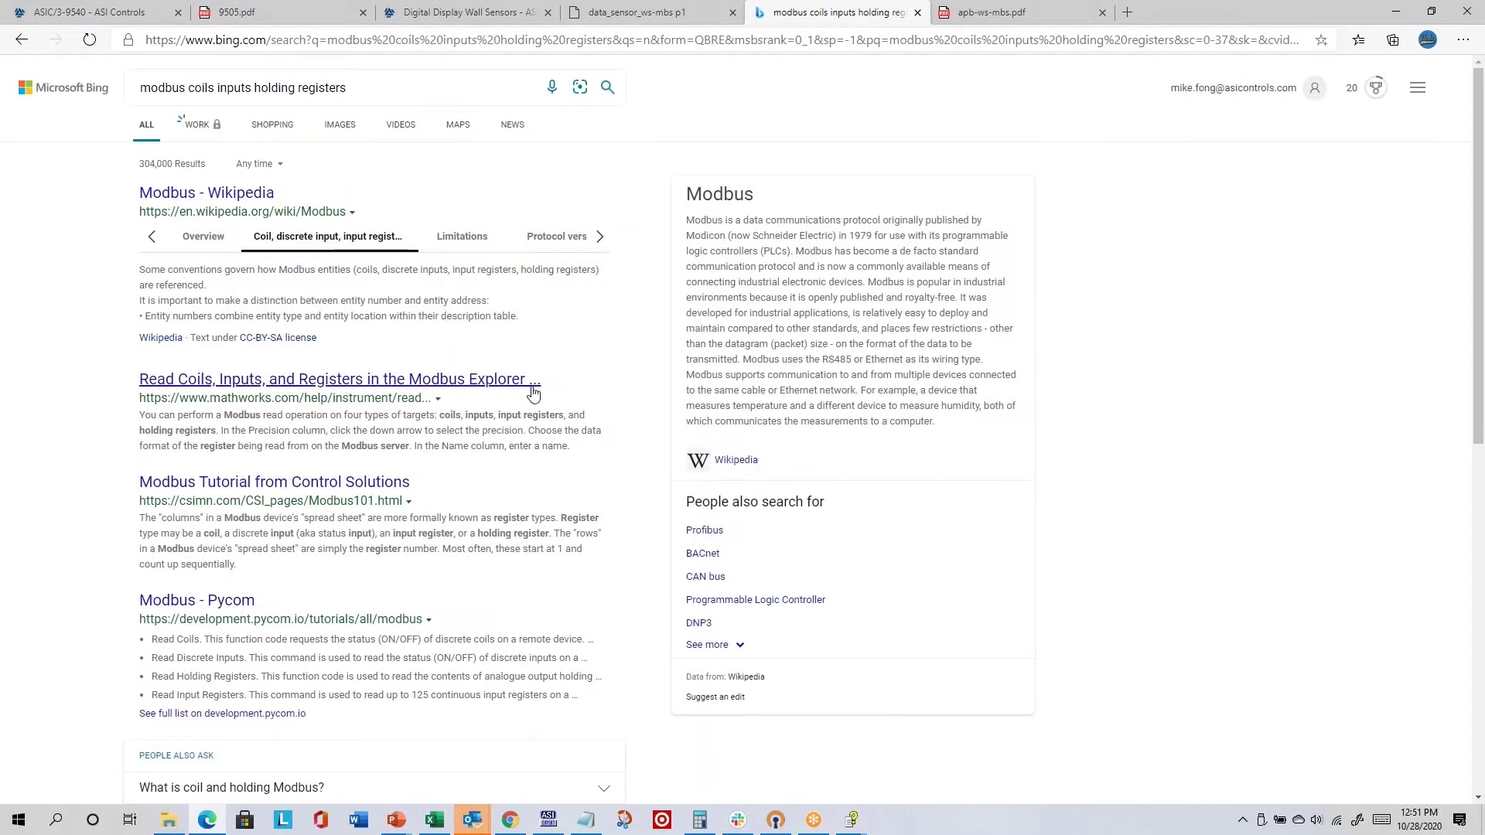
pyautogui.scroll(-5, 537, 404)
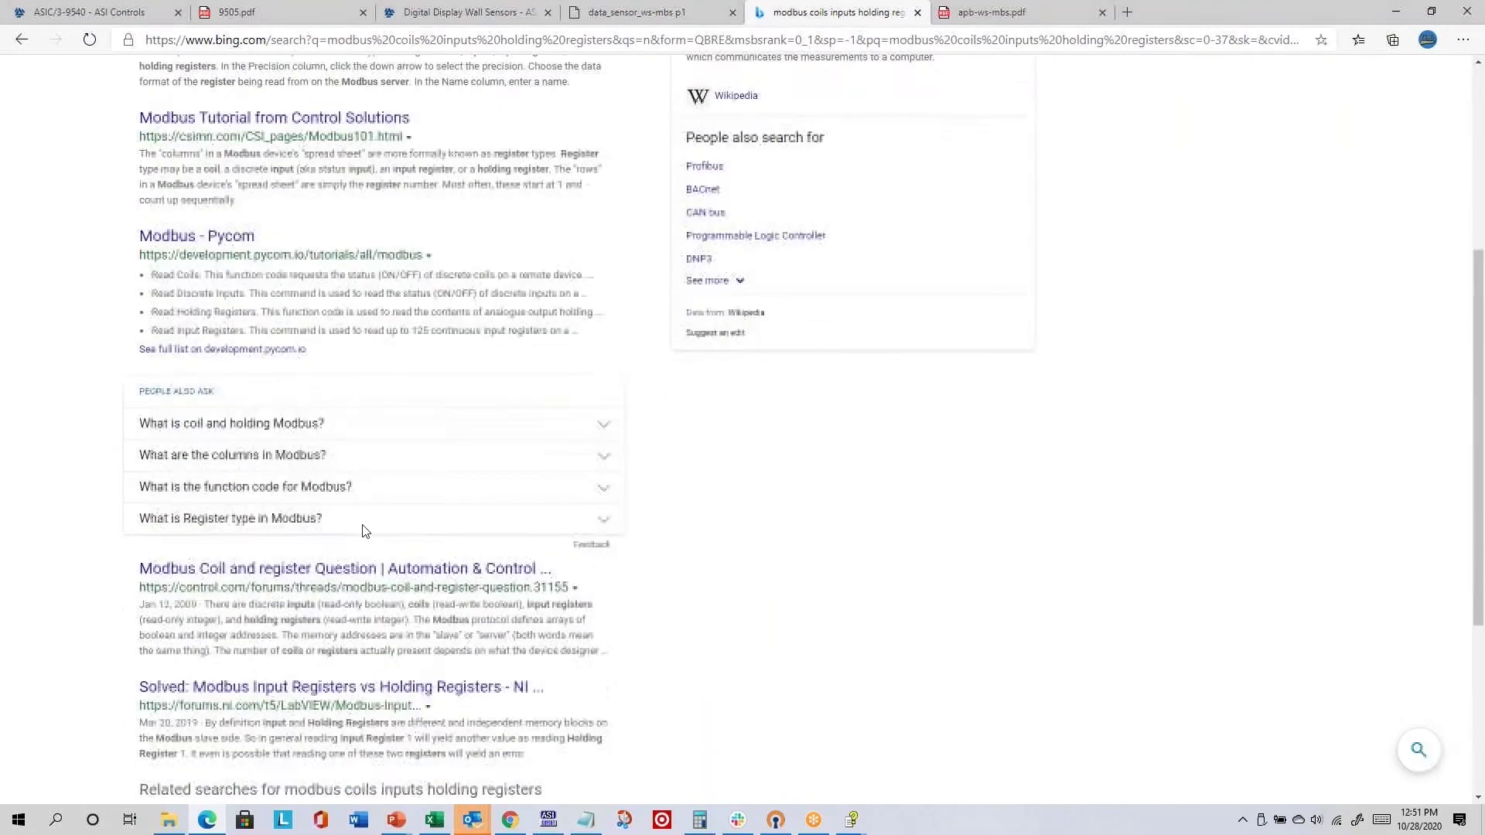
pyautogui.scroll(-3, 364, 530)
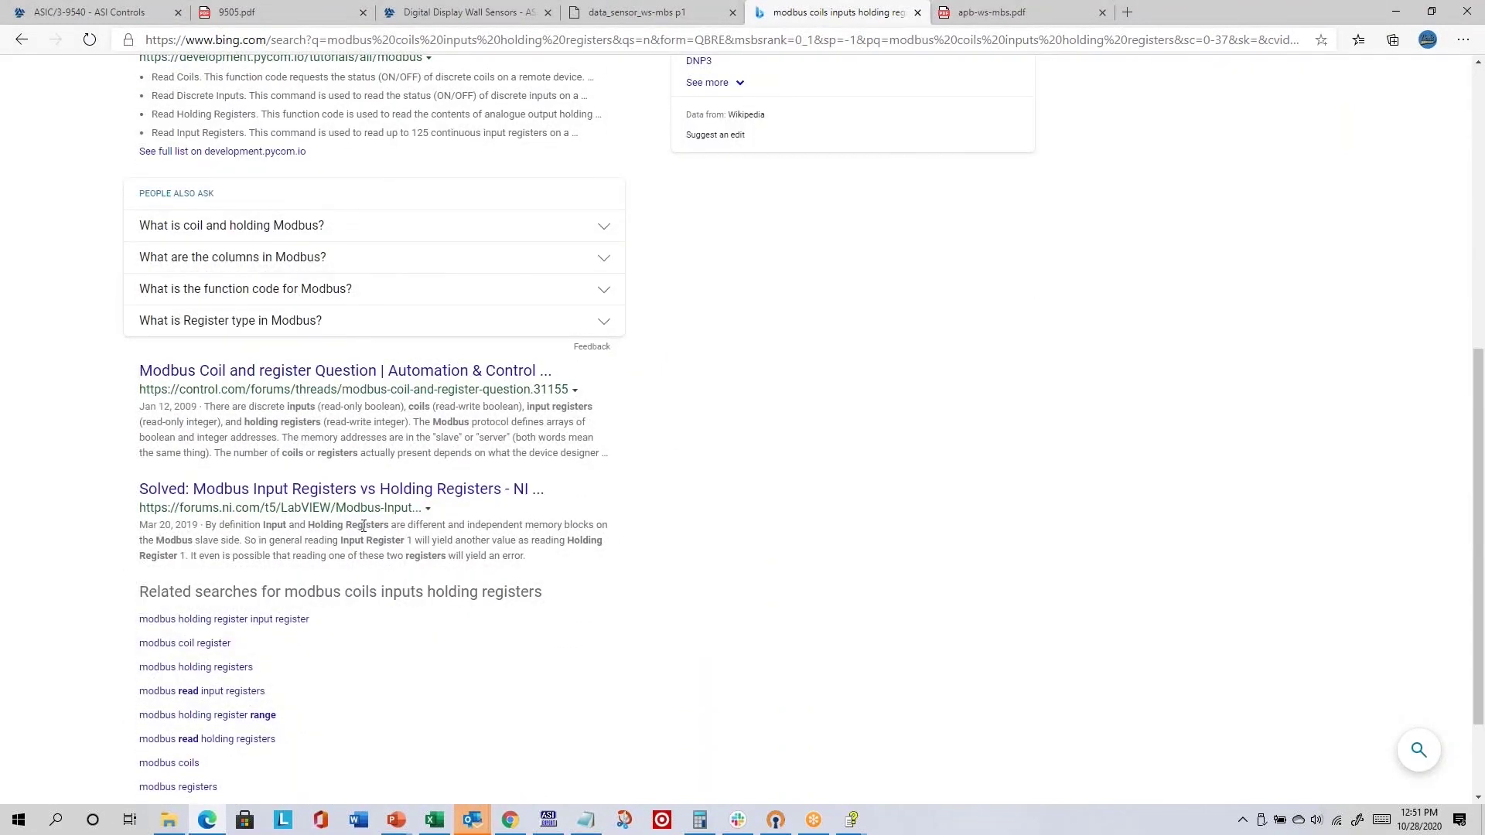
pyautogui.scroll(5, 371, 523)
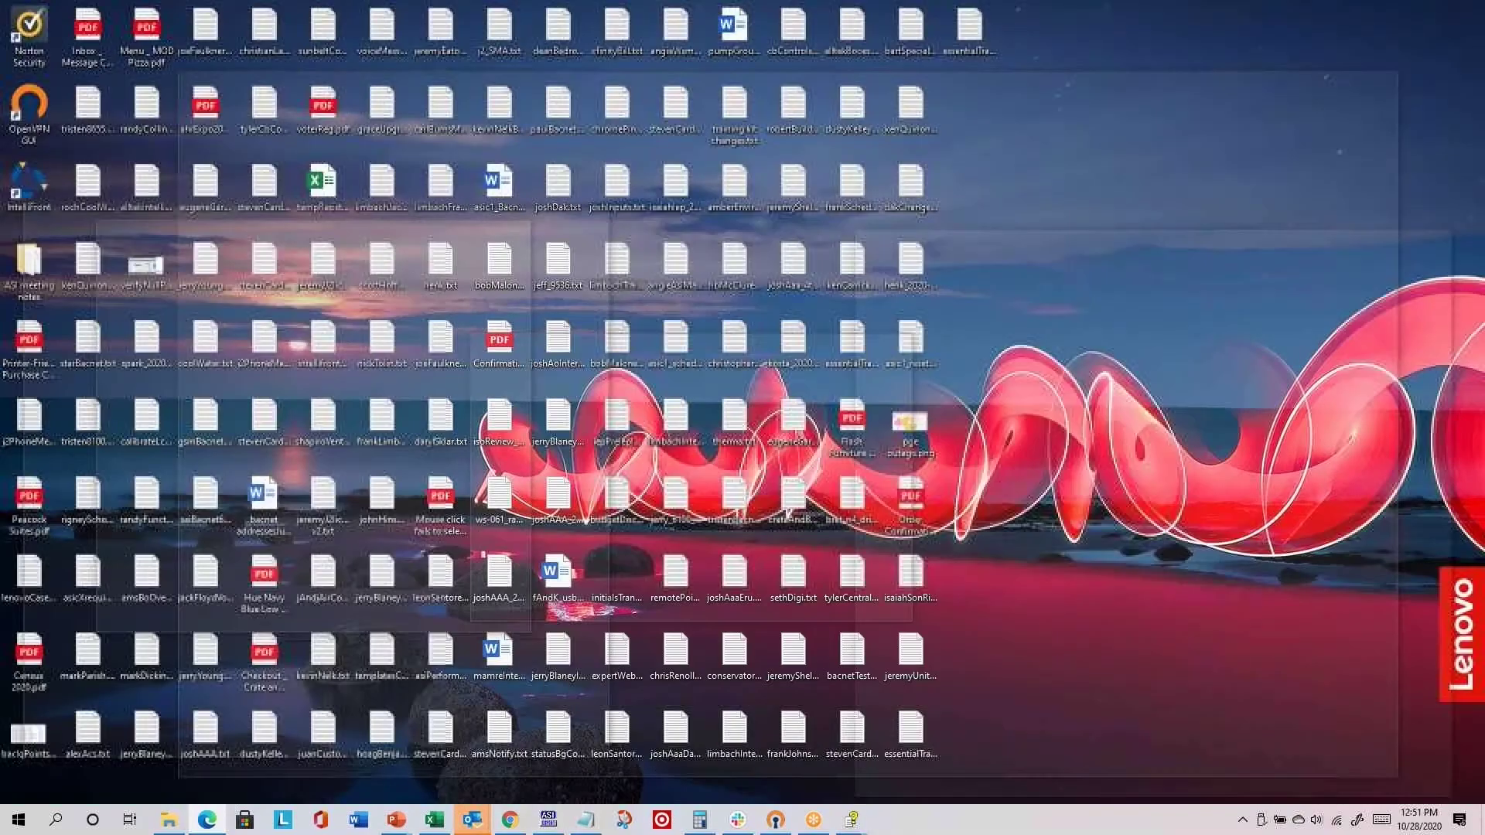
pyautogui.click(851, 819)
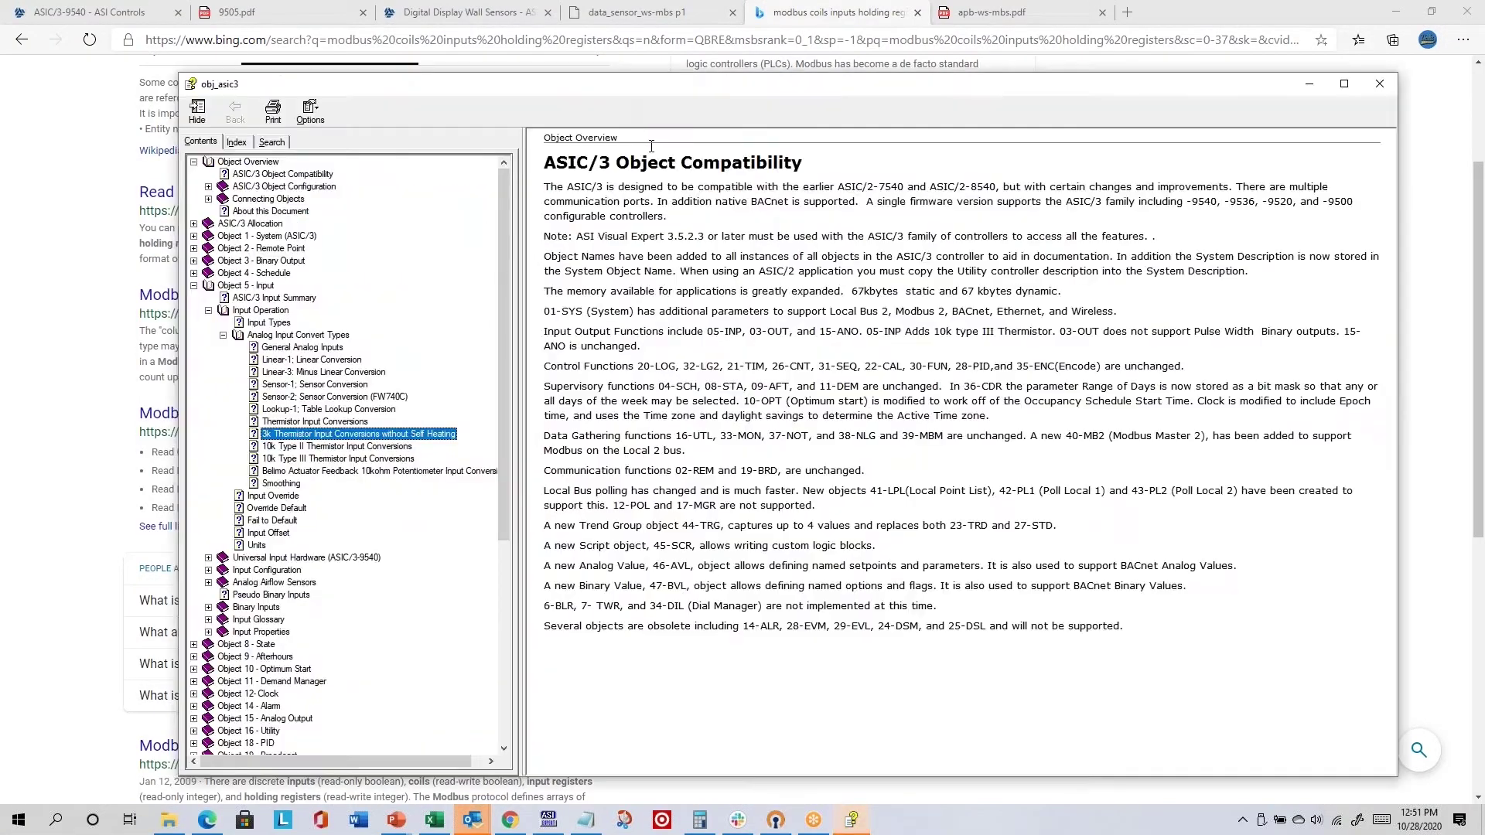
# - Show the help's Object 39 - Modbus Master > Modbus Read Operation page, listing Functions 01–04
pyautogui.moveTo(373, 87); pyautogui.dragTo(313, 52)
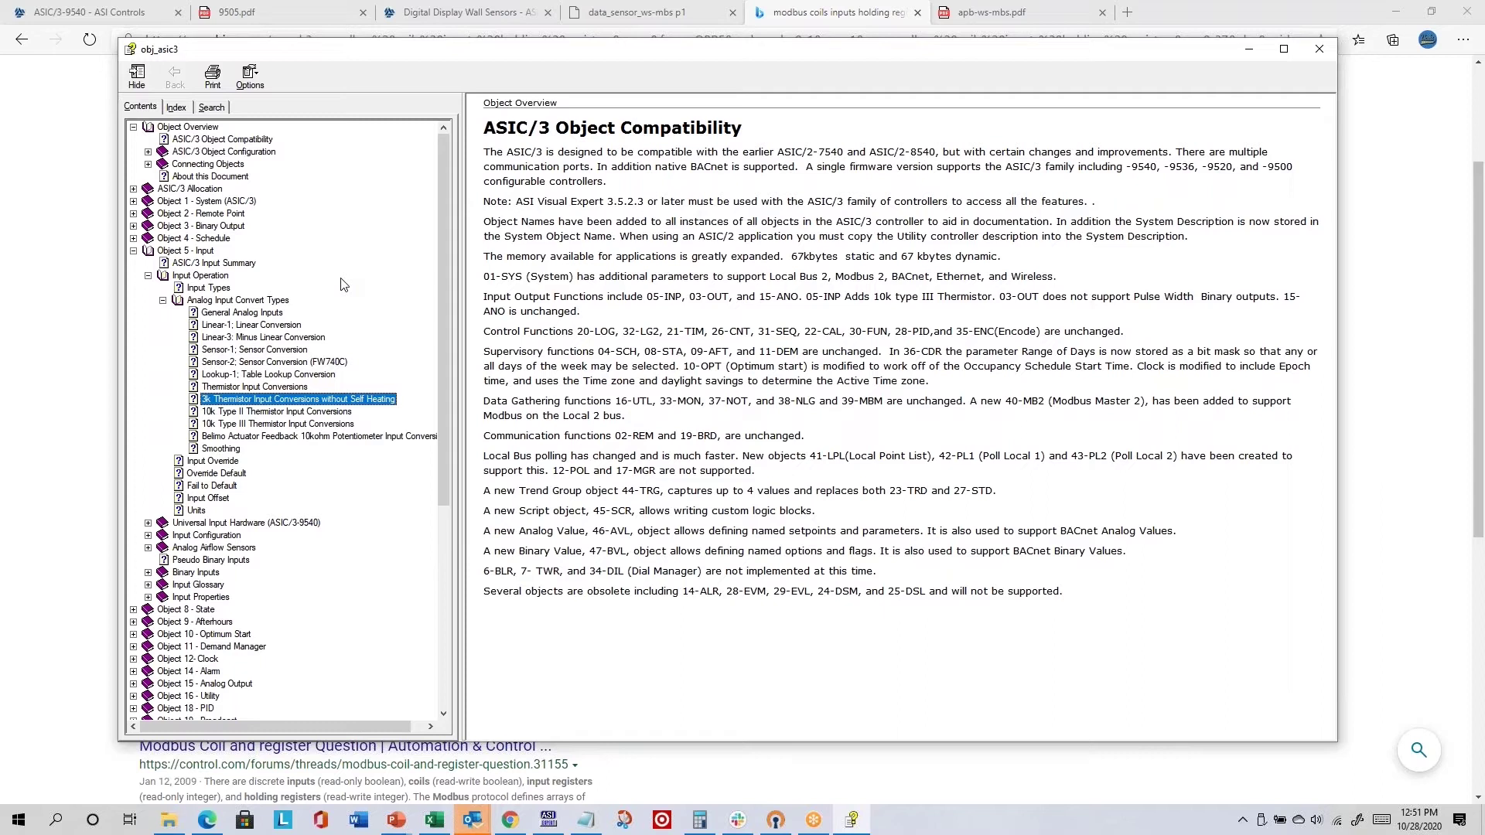
pyautogui.click(133, 251)
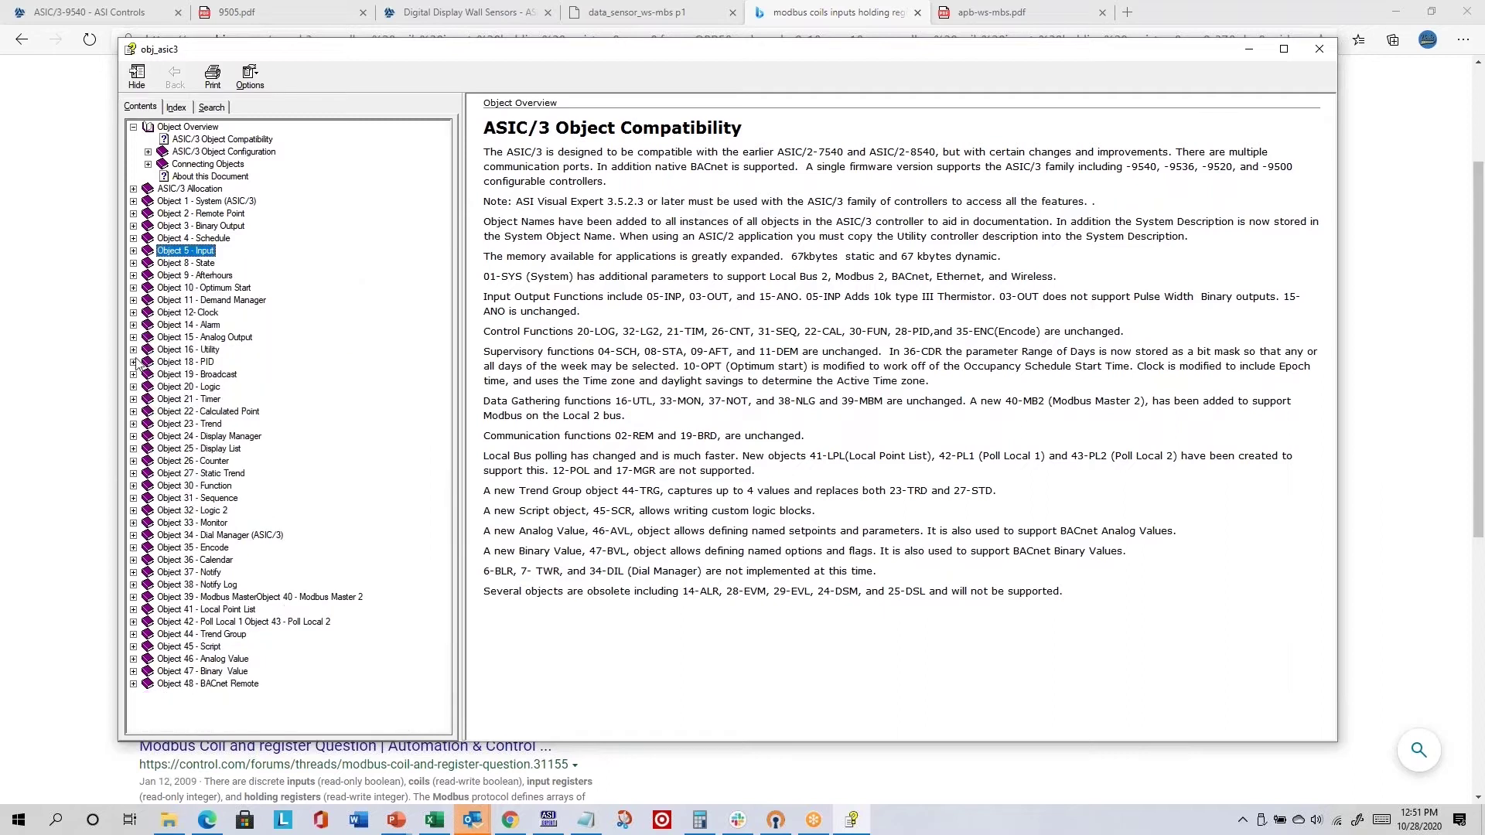
pyautogui.click(134, 597)
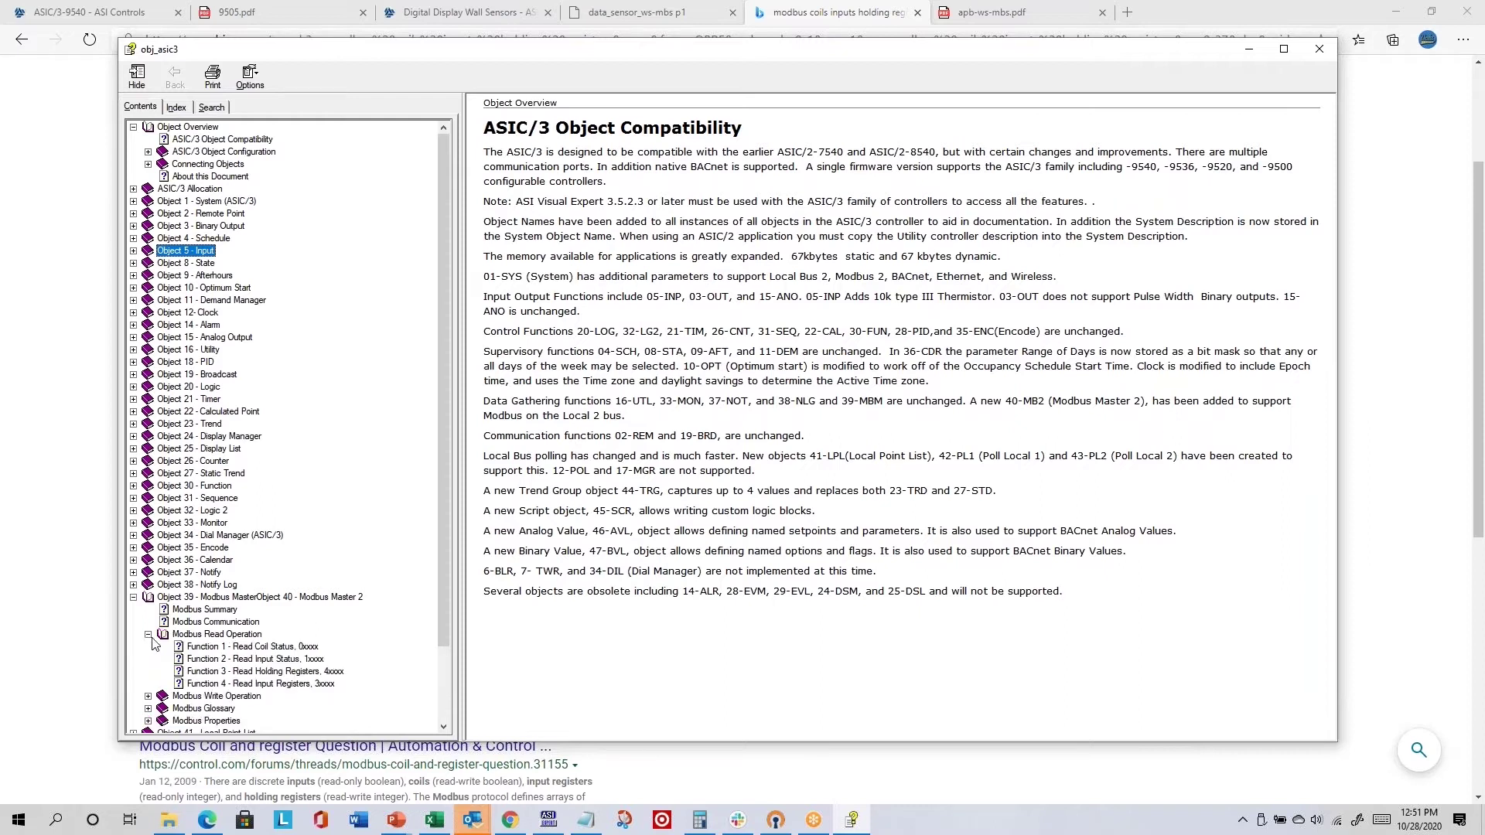
pyautogui.click(148, 634)
pyautogui.scroll(-2, 232, 573)
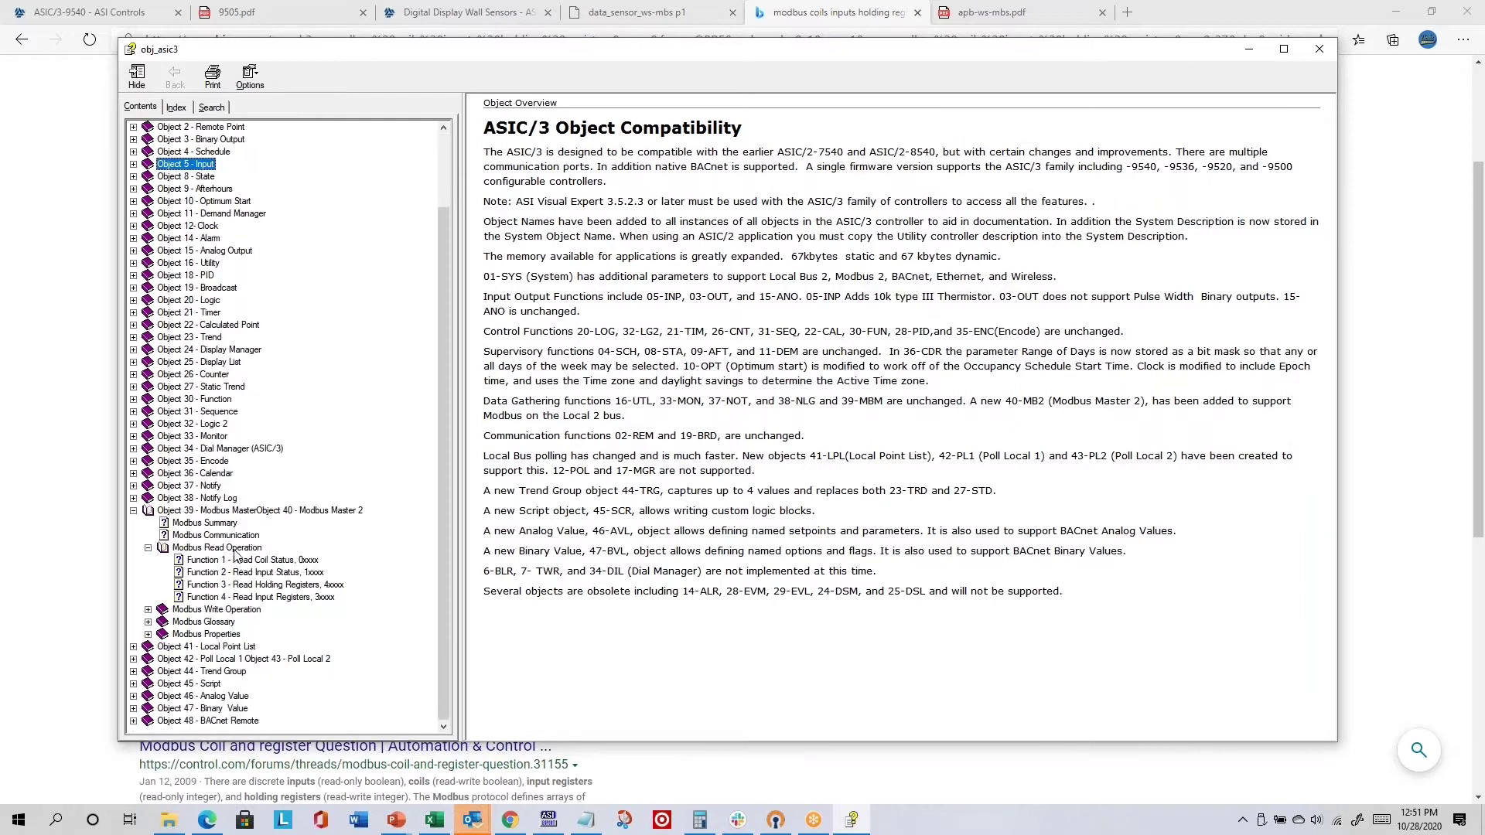
pyautogui.click(236, 549)
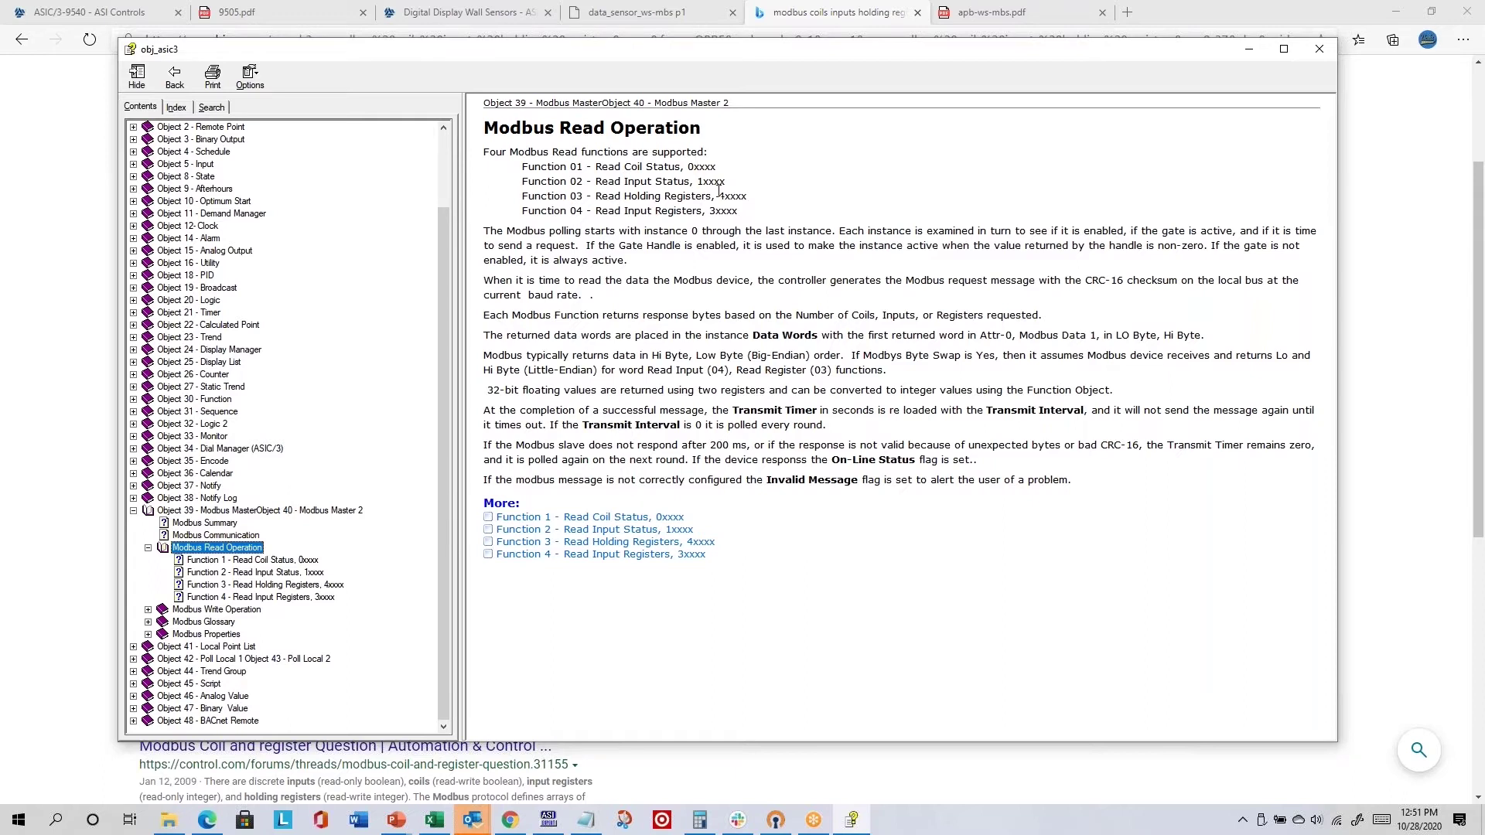
pyautogui.hotkey('alt', 'Tab')
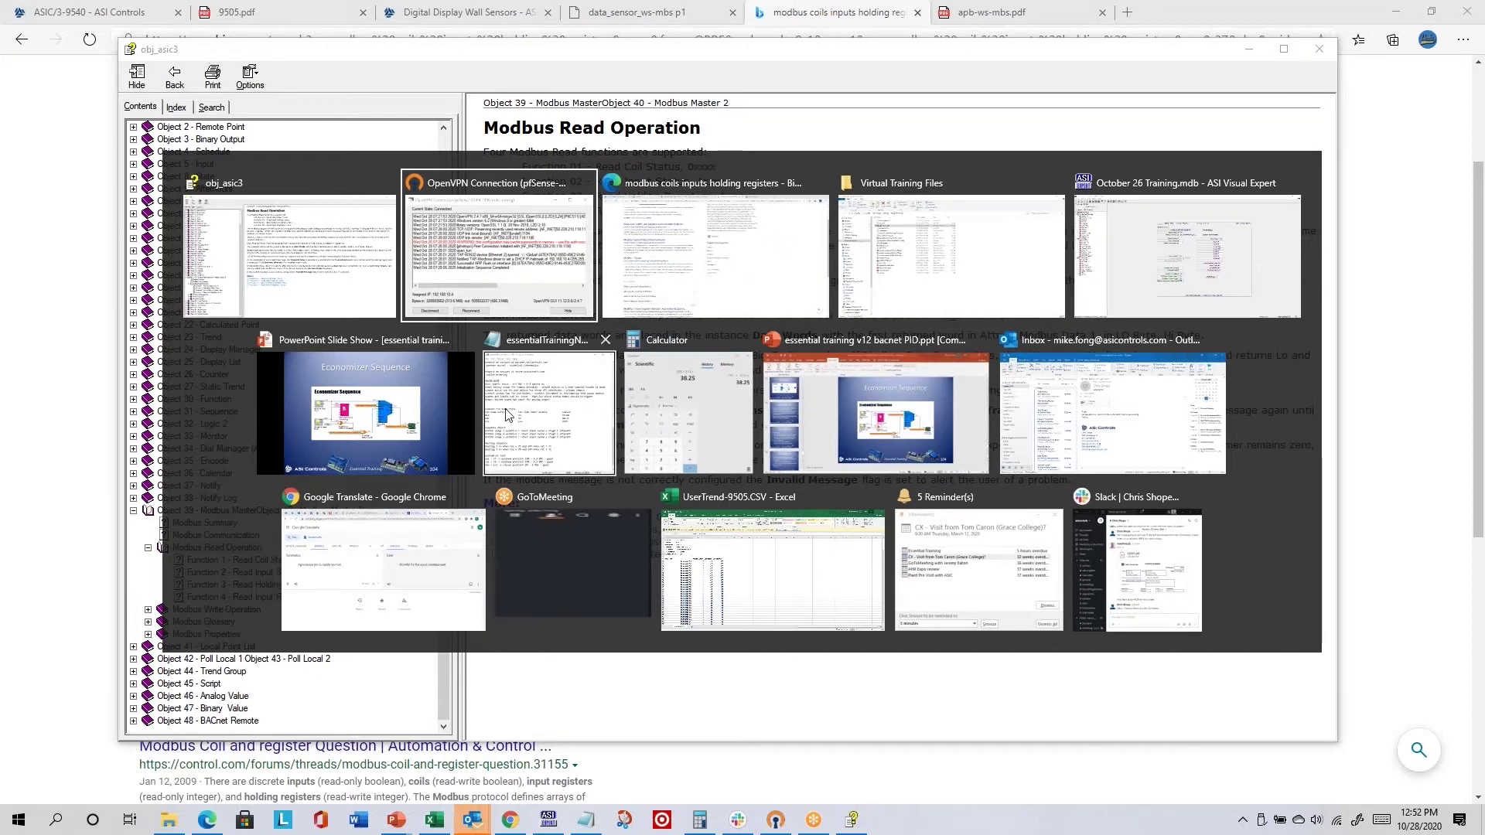
# - Review the Edge tabs, ending on the apb-ws-mbs.pdf Holding Registers table, then return to ASI Visual Expert
pyautogui.click(696, 271)
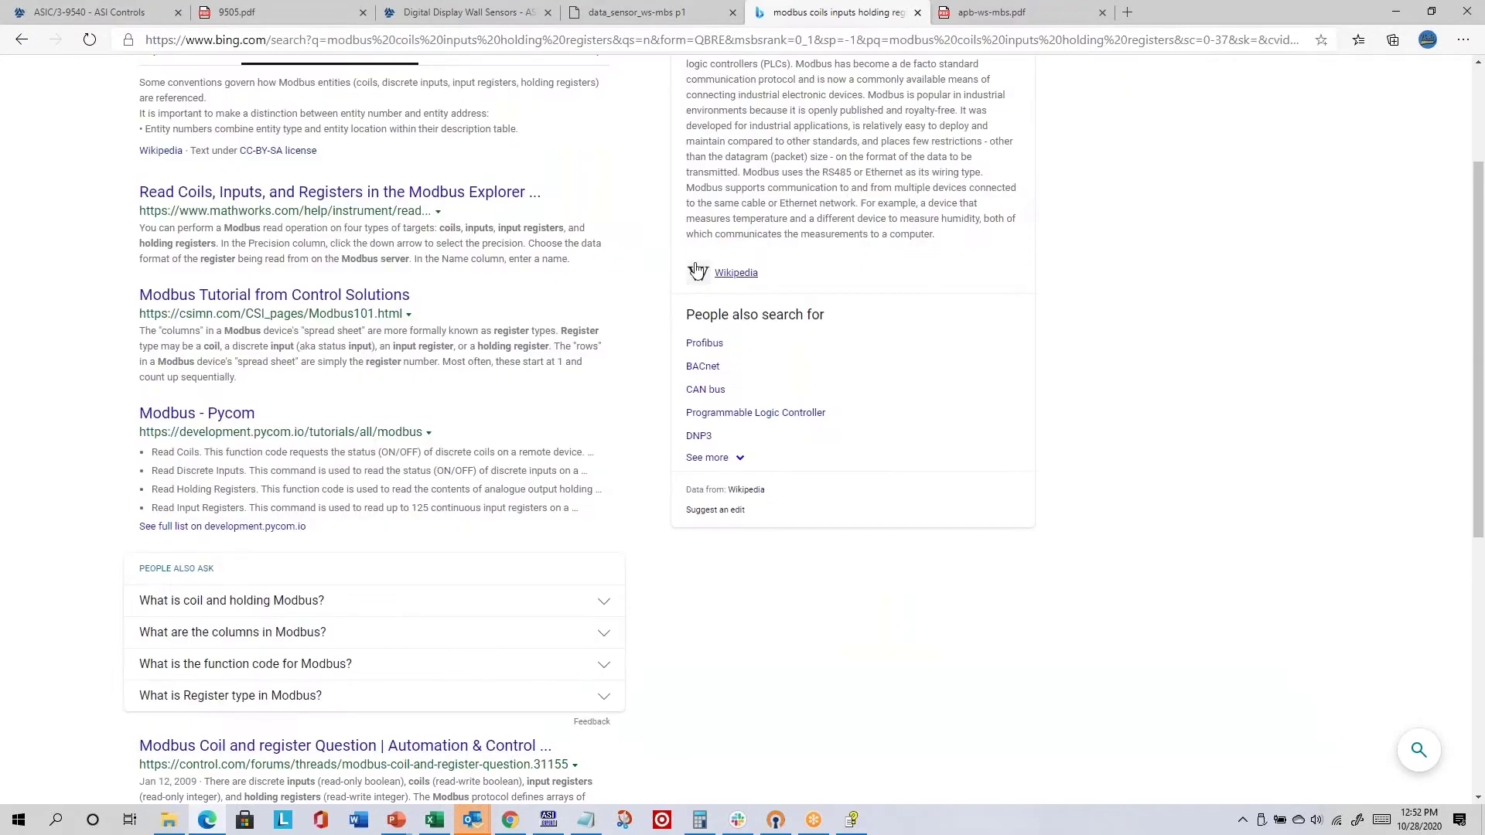
pyautogui.click(636, 15)
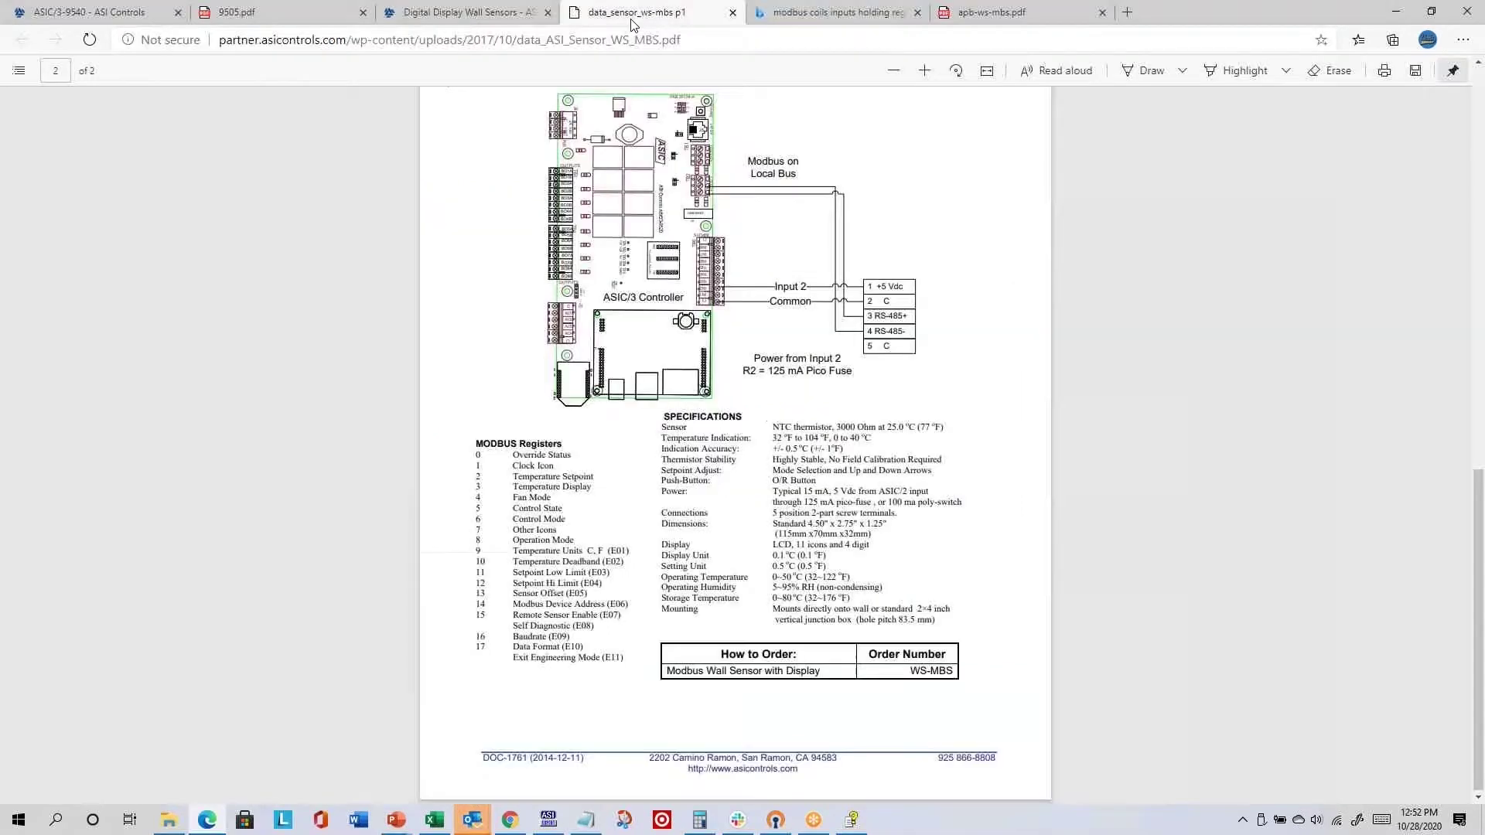
pyautogui.click(835, 13)
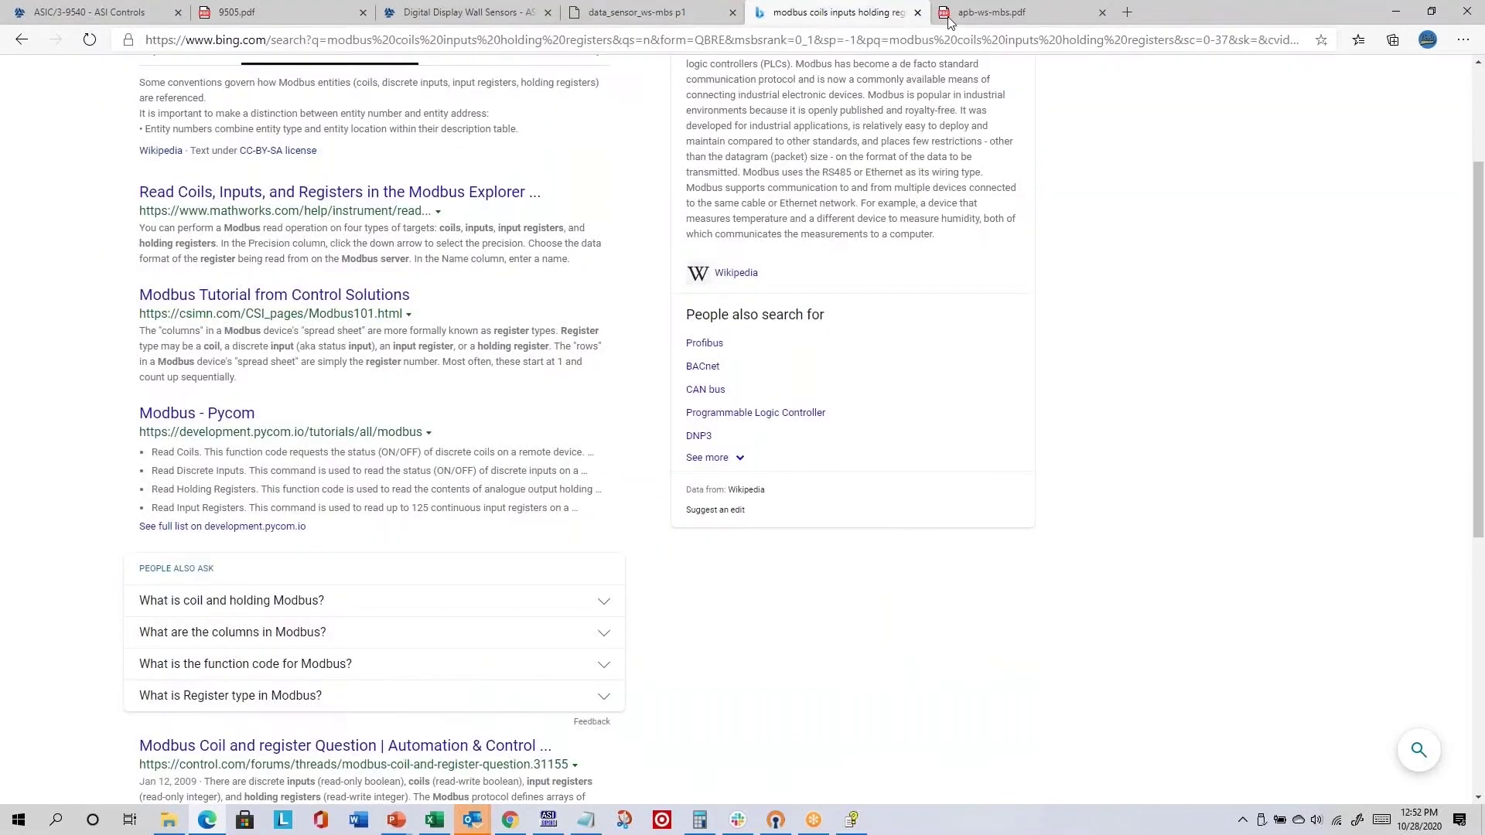
pyautogui.click(1026, 18)
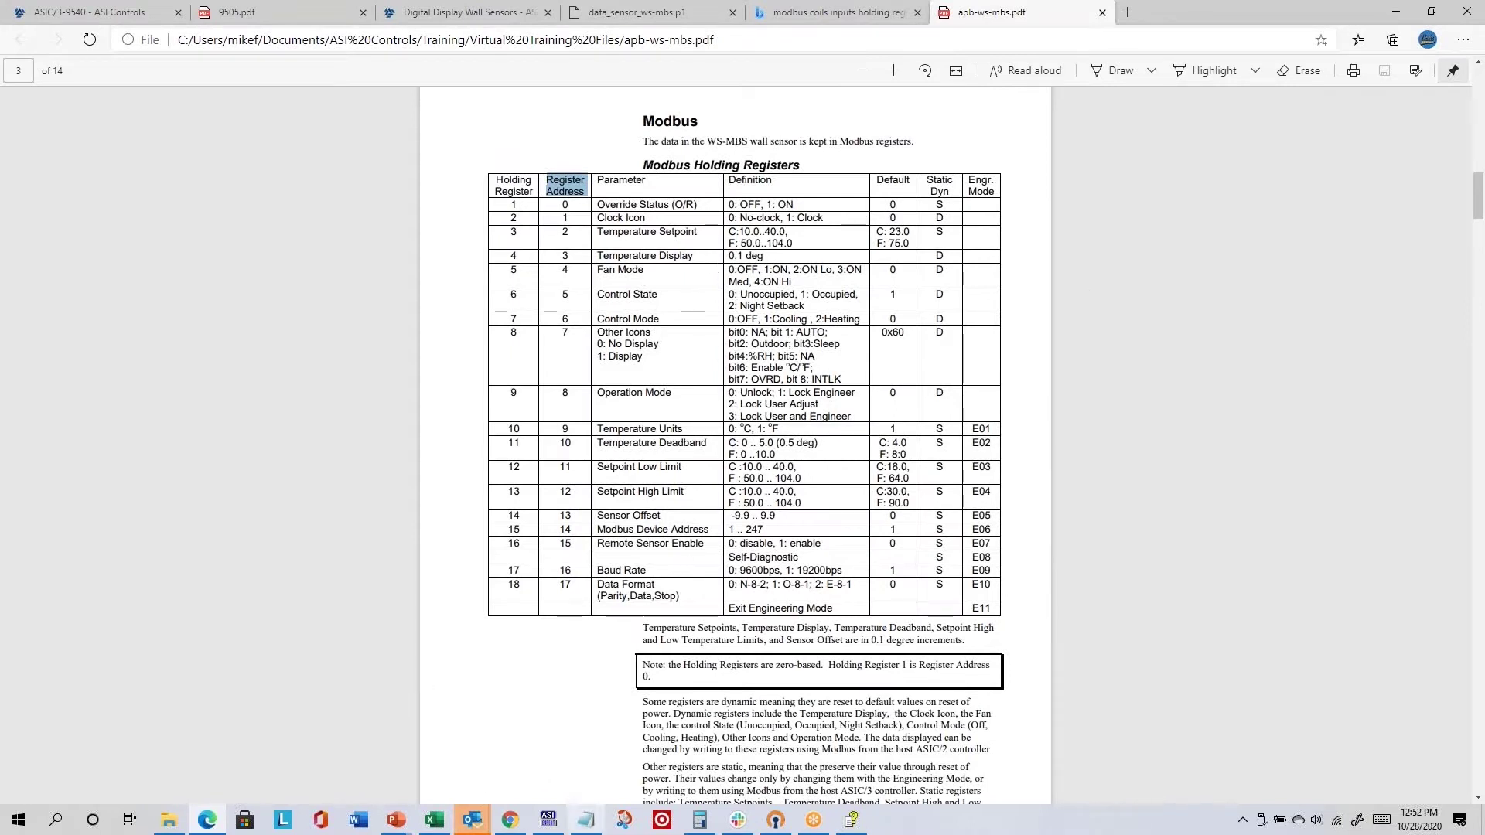
pyautogui.click(546, 824)
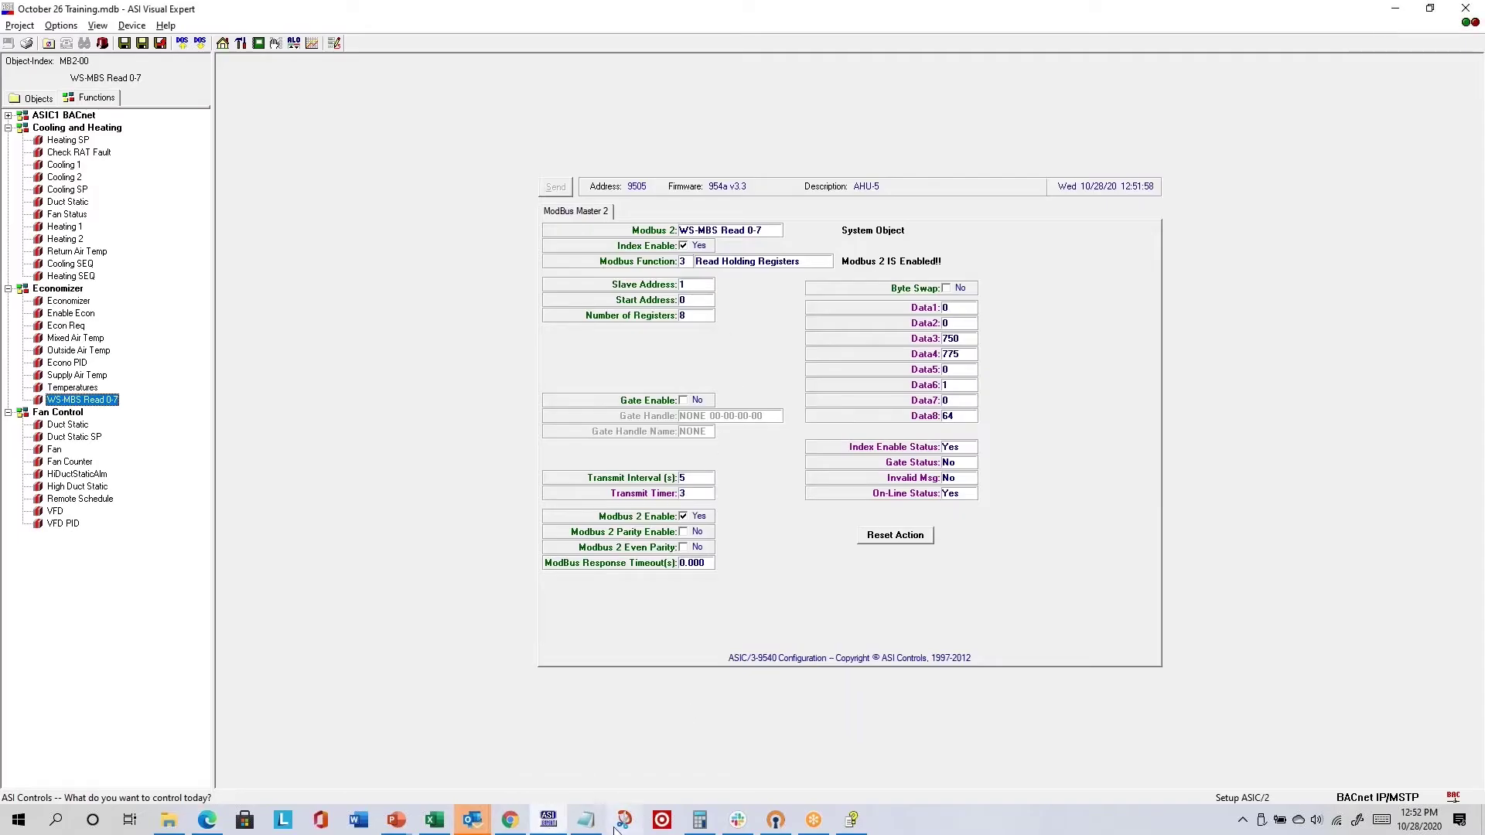
# - Restore and narrow the Edge PDF window, then minimize it to show the WS-MBS Read 0-7 panel
pyautogui.click(203, 824)
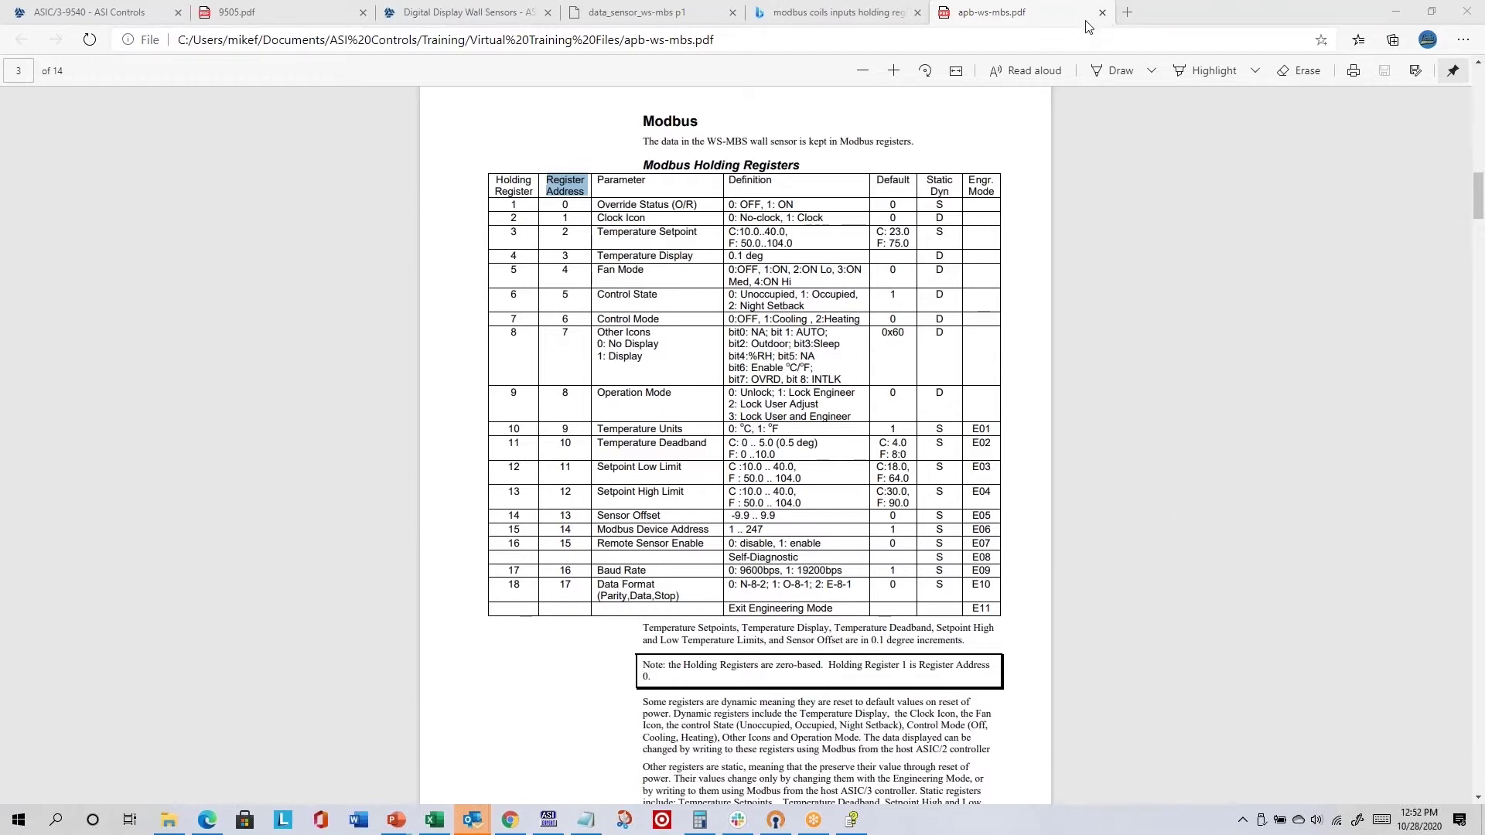
pyautogui.doubleClick(1284, 11)
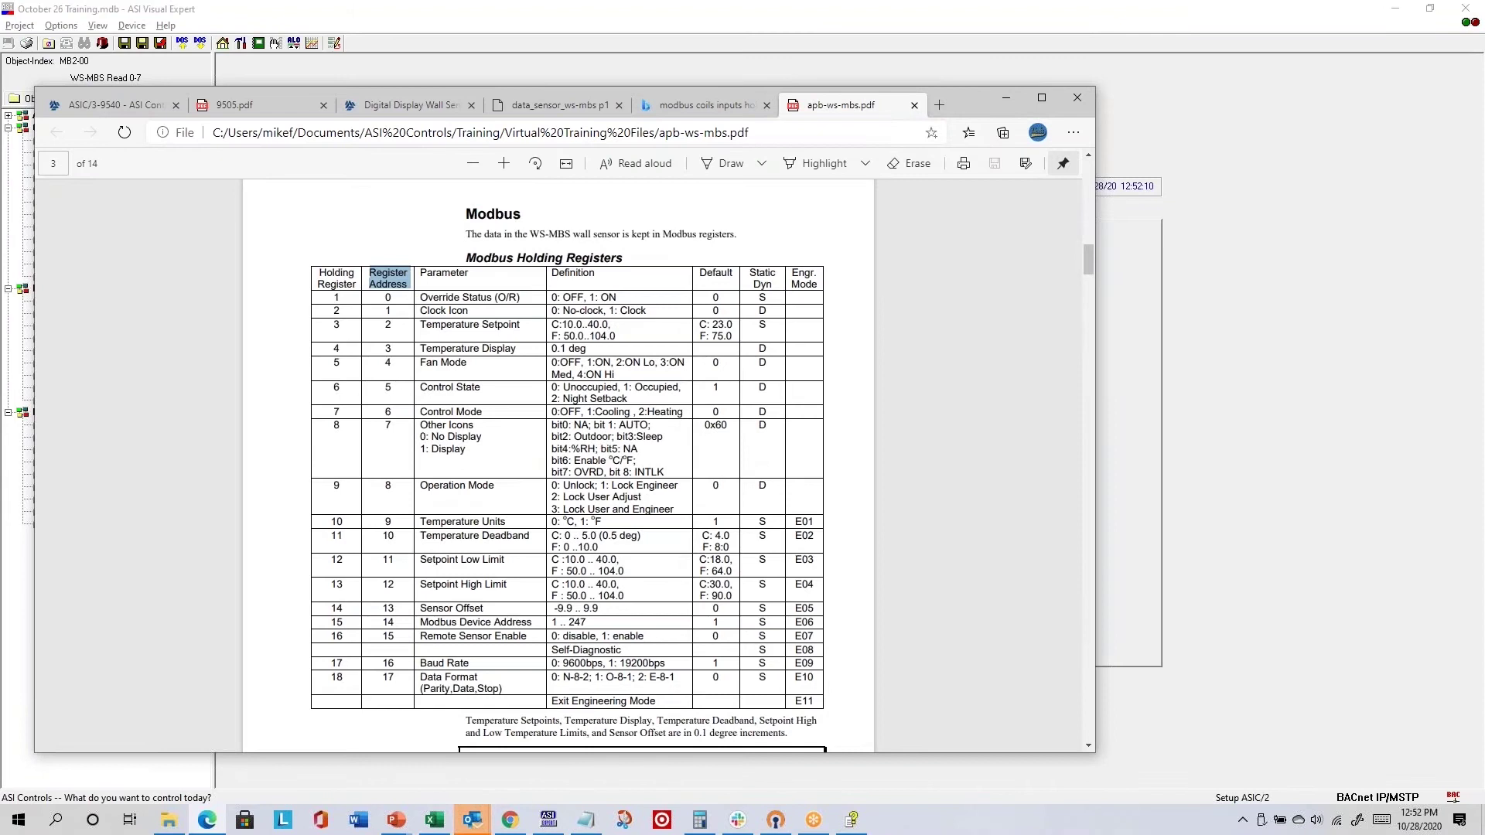
pyautogui.moveTo(1095, 210); pyautogui.dragTo(881, 204)
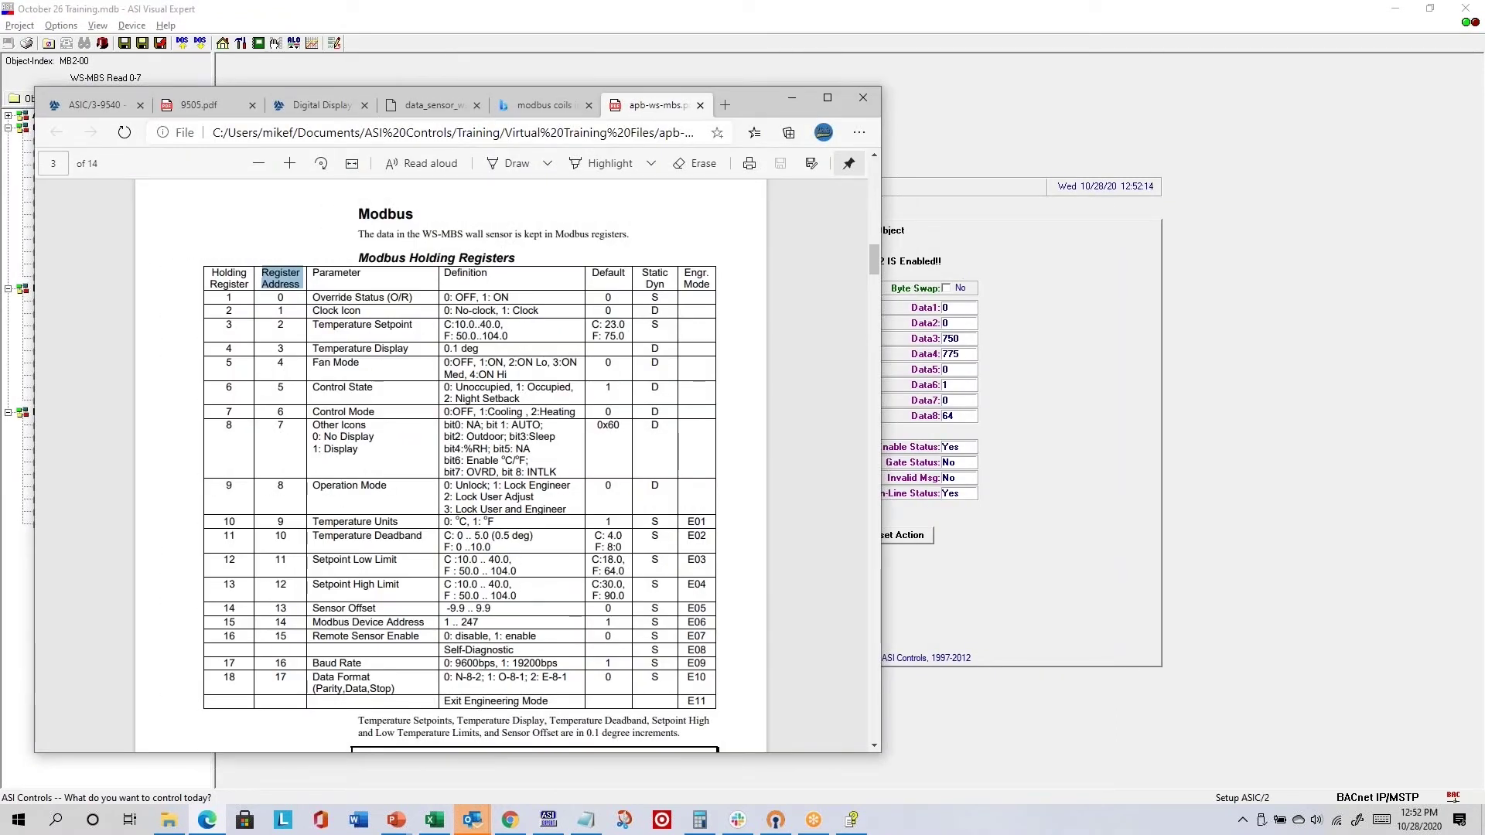
pyautogui.click(1117, 356)
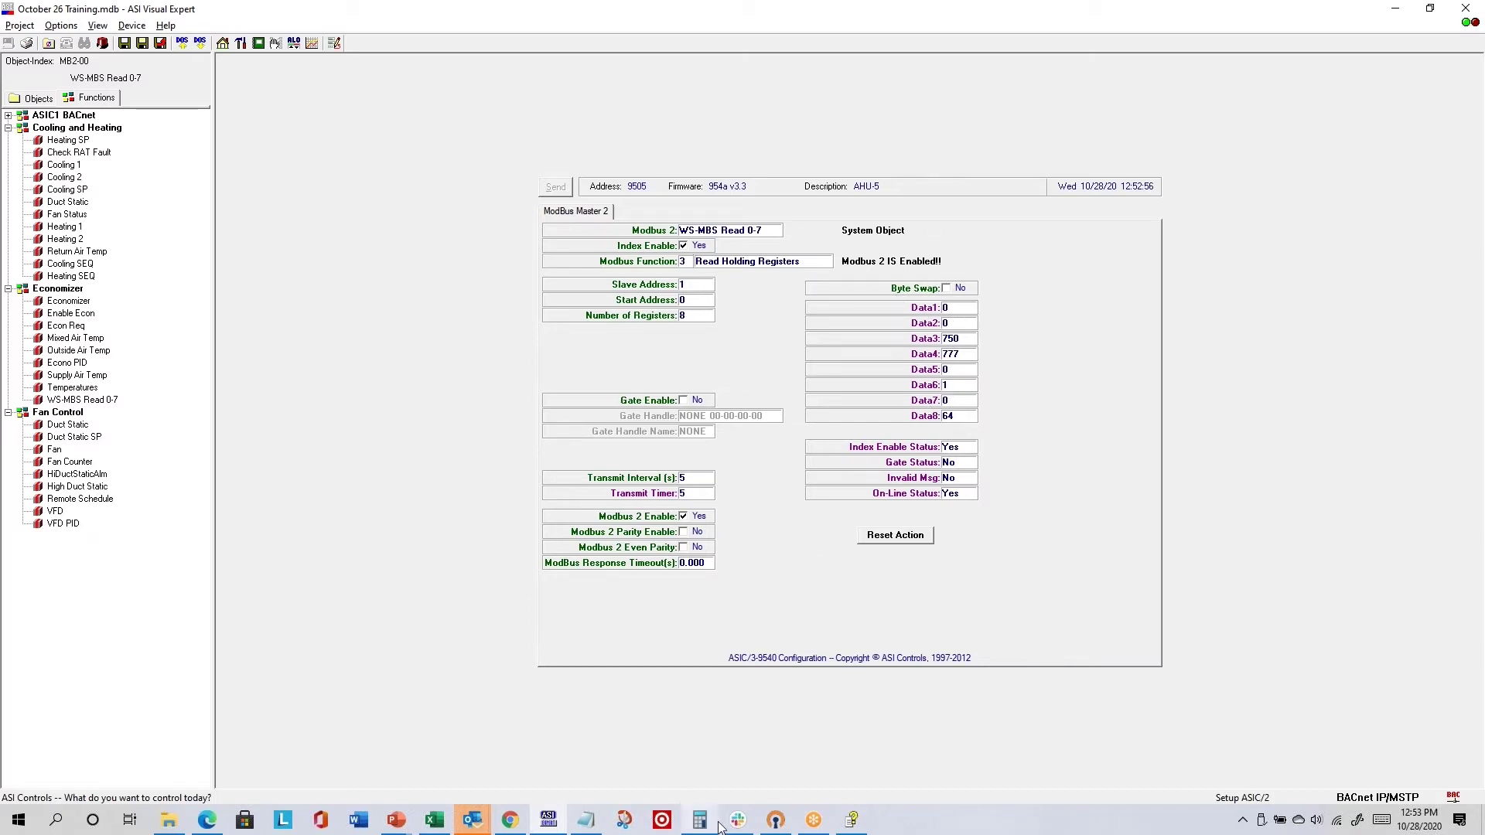
# - Bring the apb-ws-mbs PDF forward and highlight the Override Status, Clock Icon, Temperature Display and Fan Mode rows
pyautogui.click(208, 820)
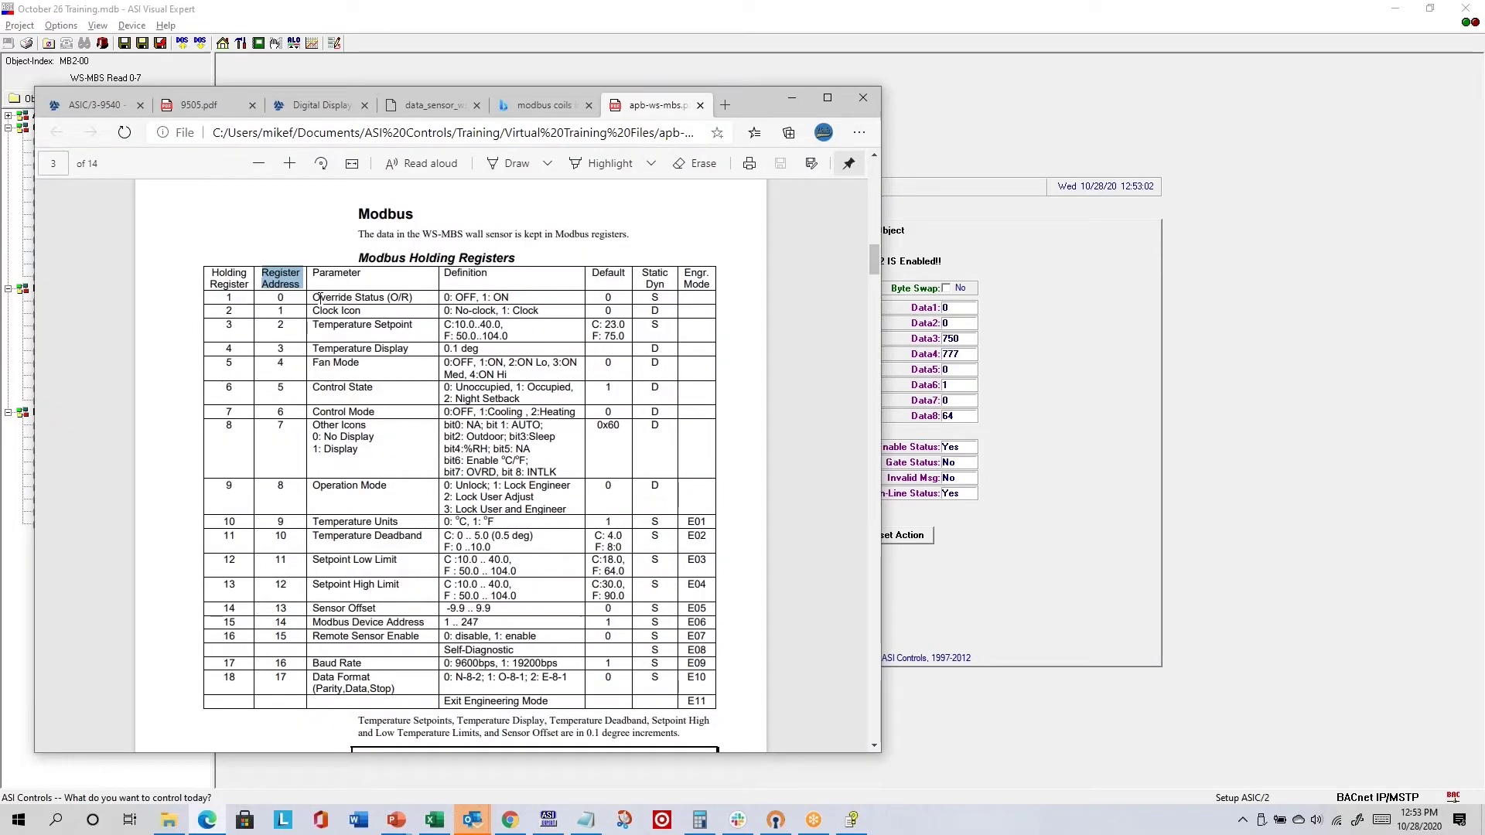
pyautogui.moveTo(313, 298); pyautogui.dragTo(418, 298)
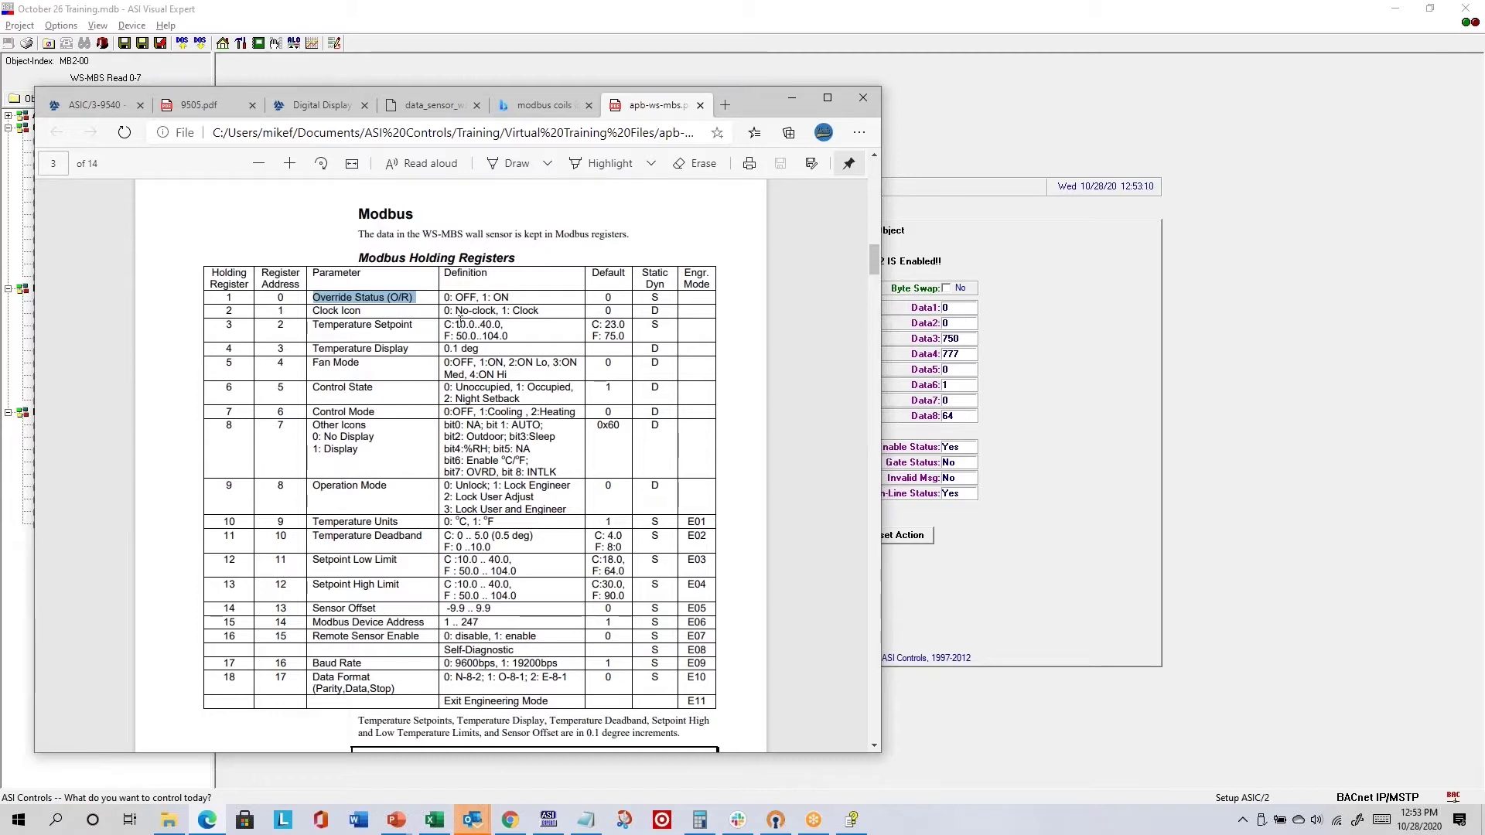
pyautogui.doubleClick(324, 311)
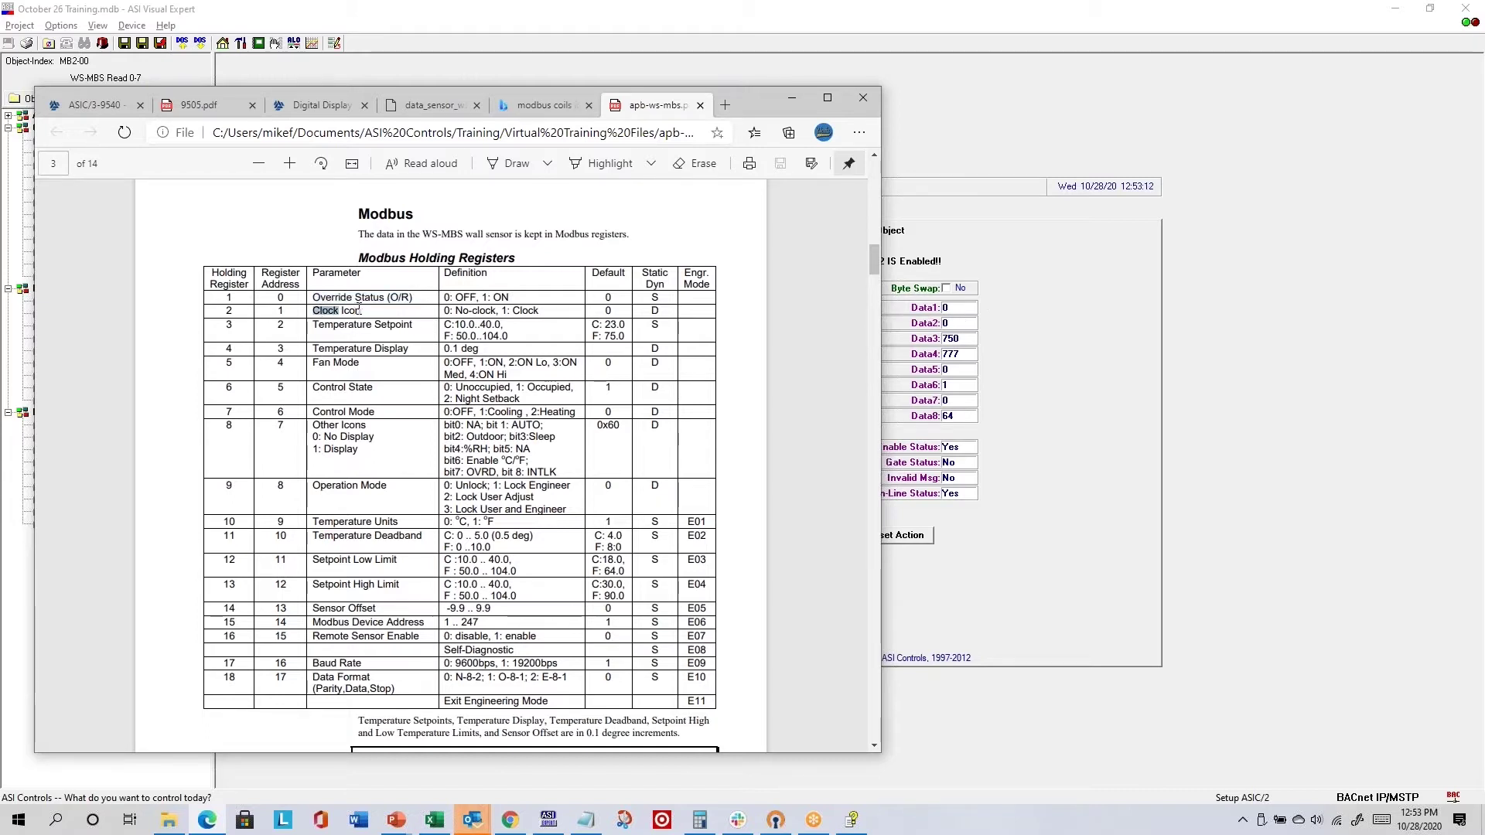
pyautogui.moveTo(361, 310); pyautogui.dragTo(311, 310)
pyautogui.moveTo(313, 349); pyautogui.dragTo(410, 350)
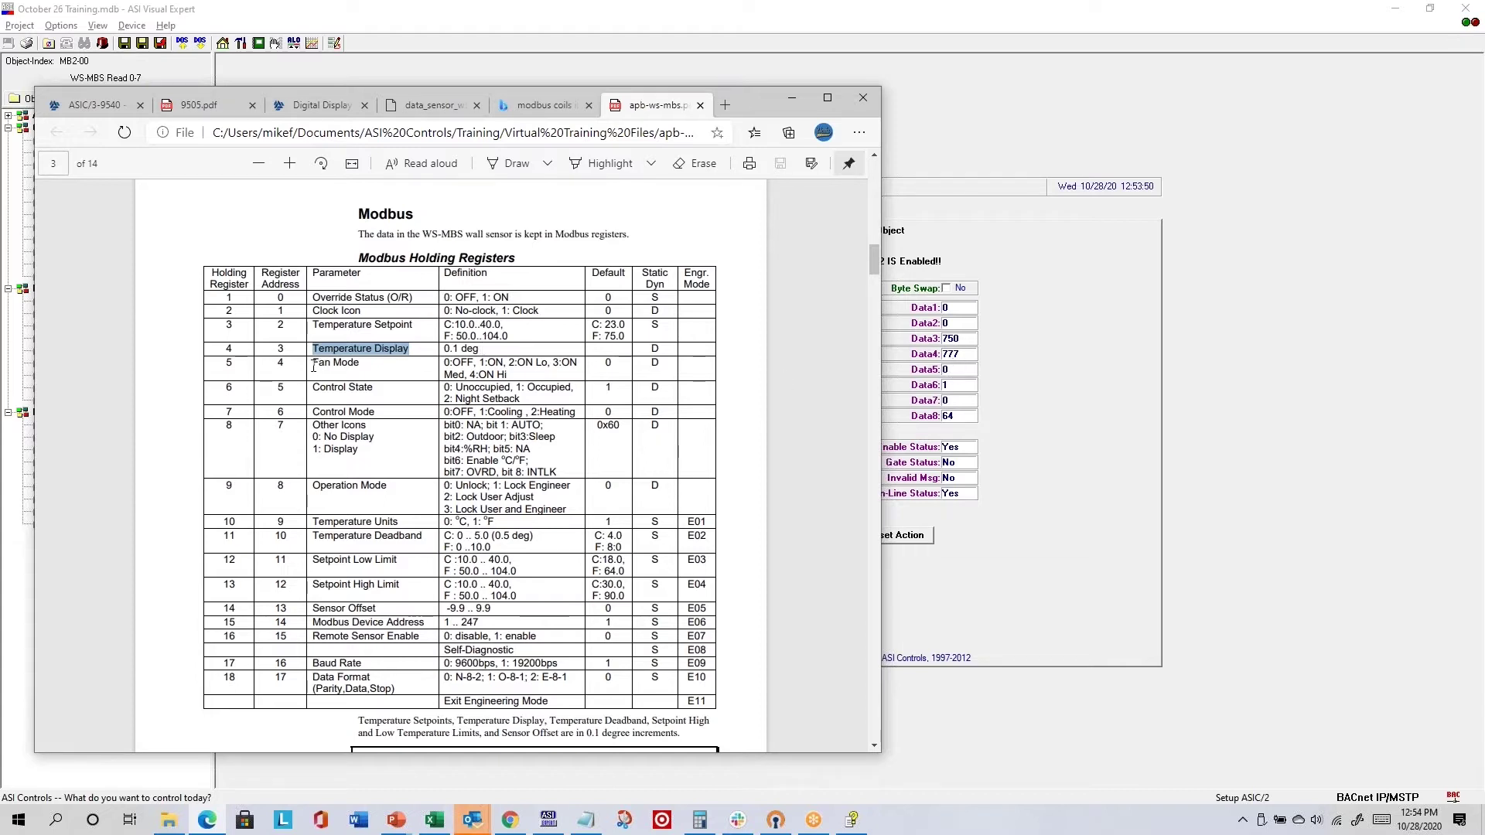
pyautogui.moveTo(313, 367); pyautogui.dragTo(364, 366)
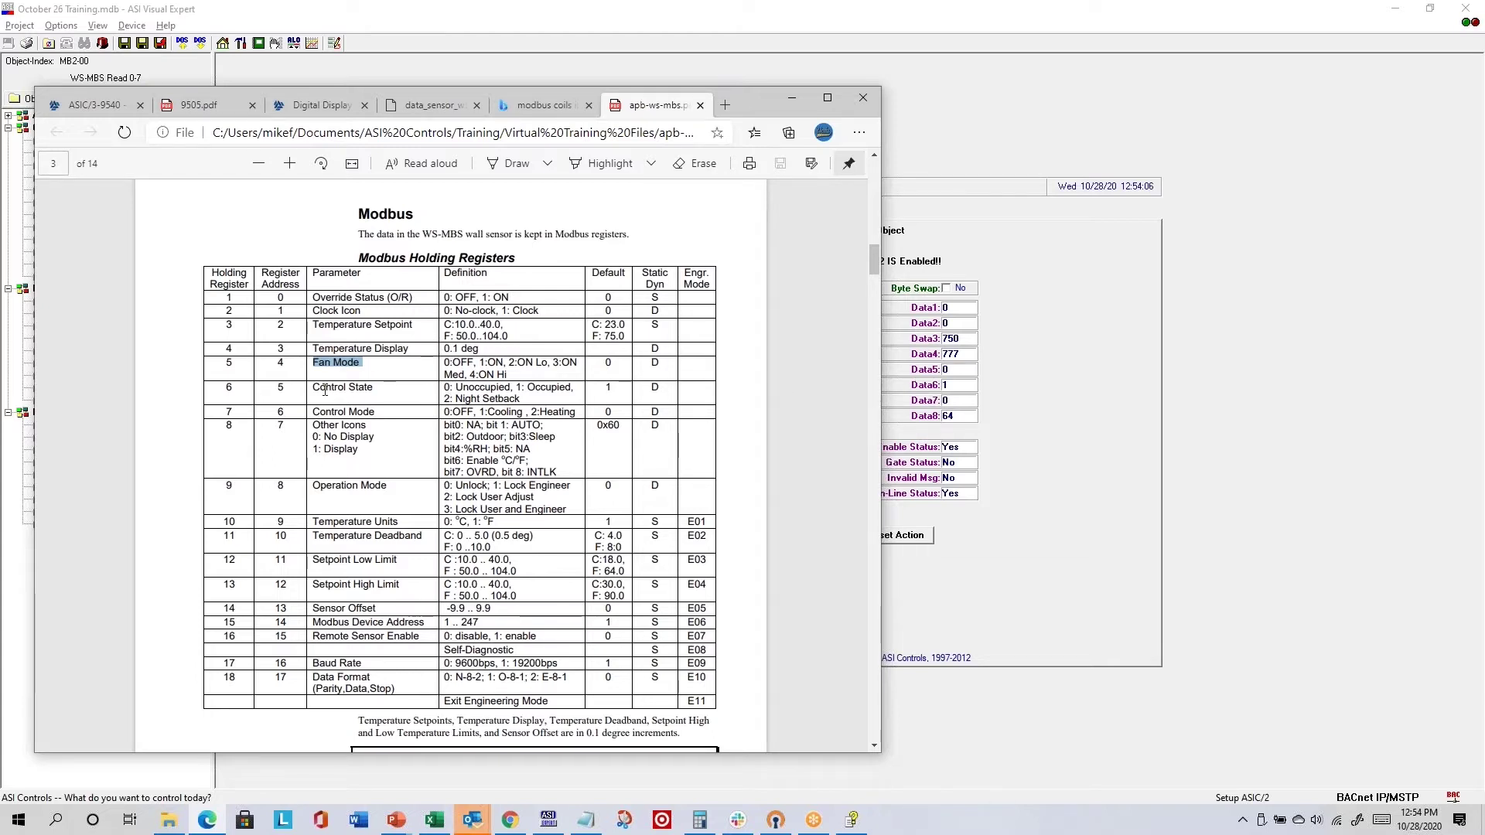
pyautogui.moveTo(310, 389); pyautogui.dragTo(380, 389)
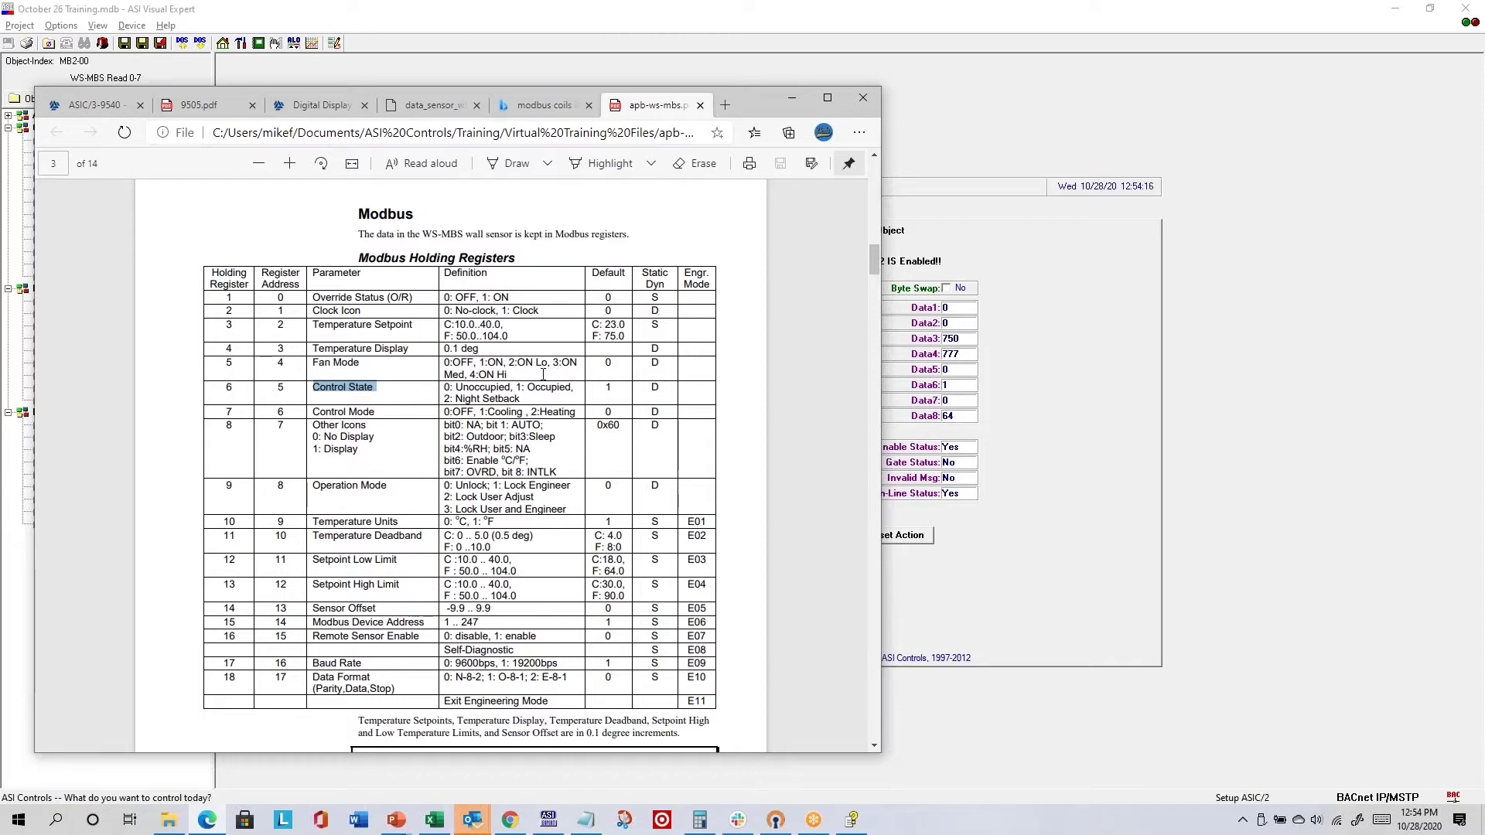
pyautogui.moveTo(456, 399); pyautogui.dragTo(520, 399)
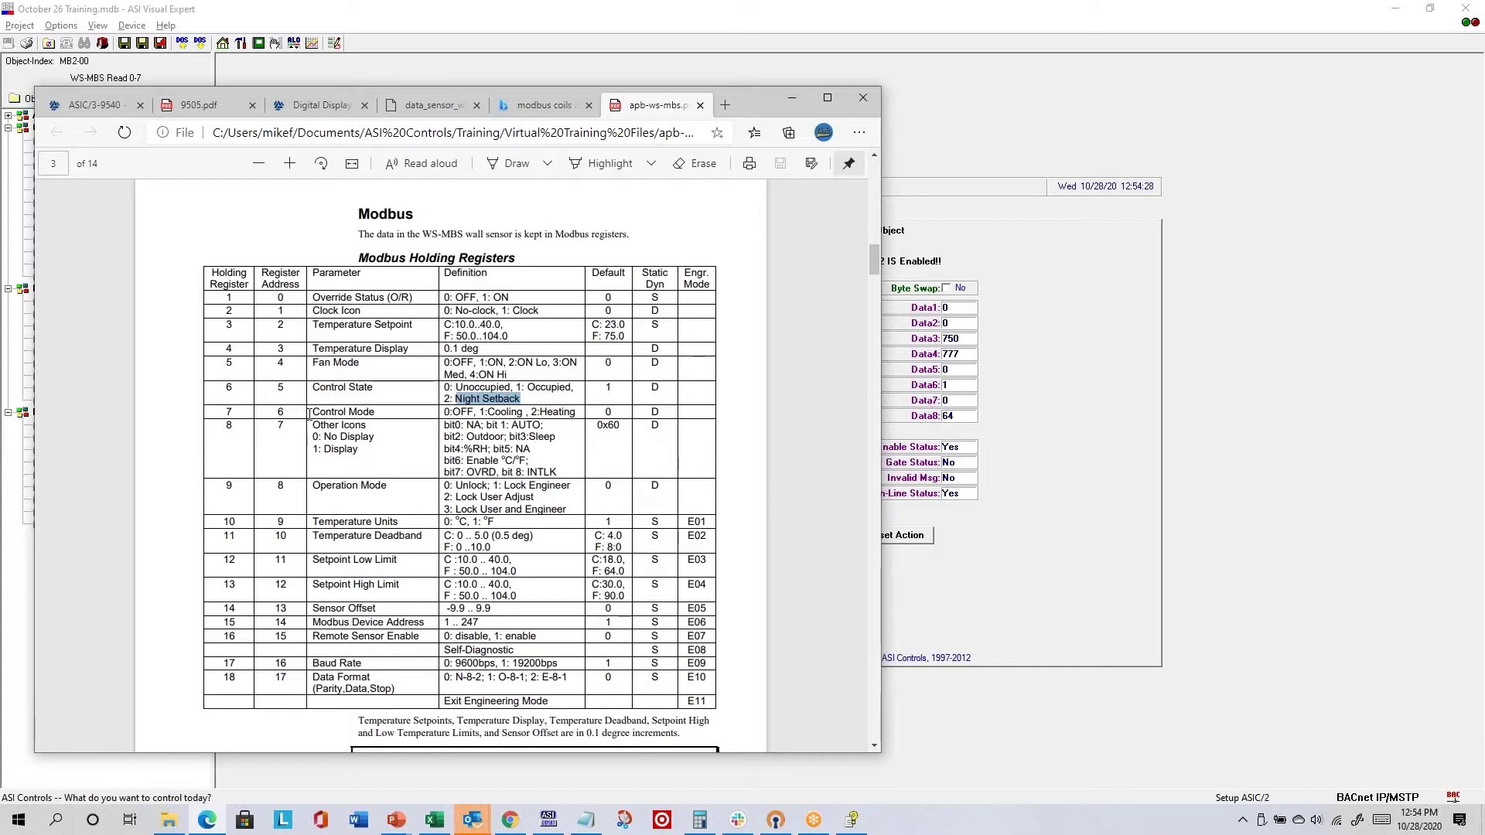
pyautogui.moveTo(310, 415); pyautogui.dragTo(377, 415)
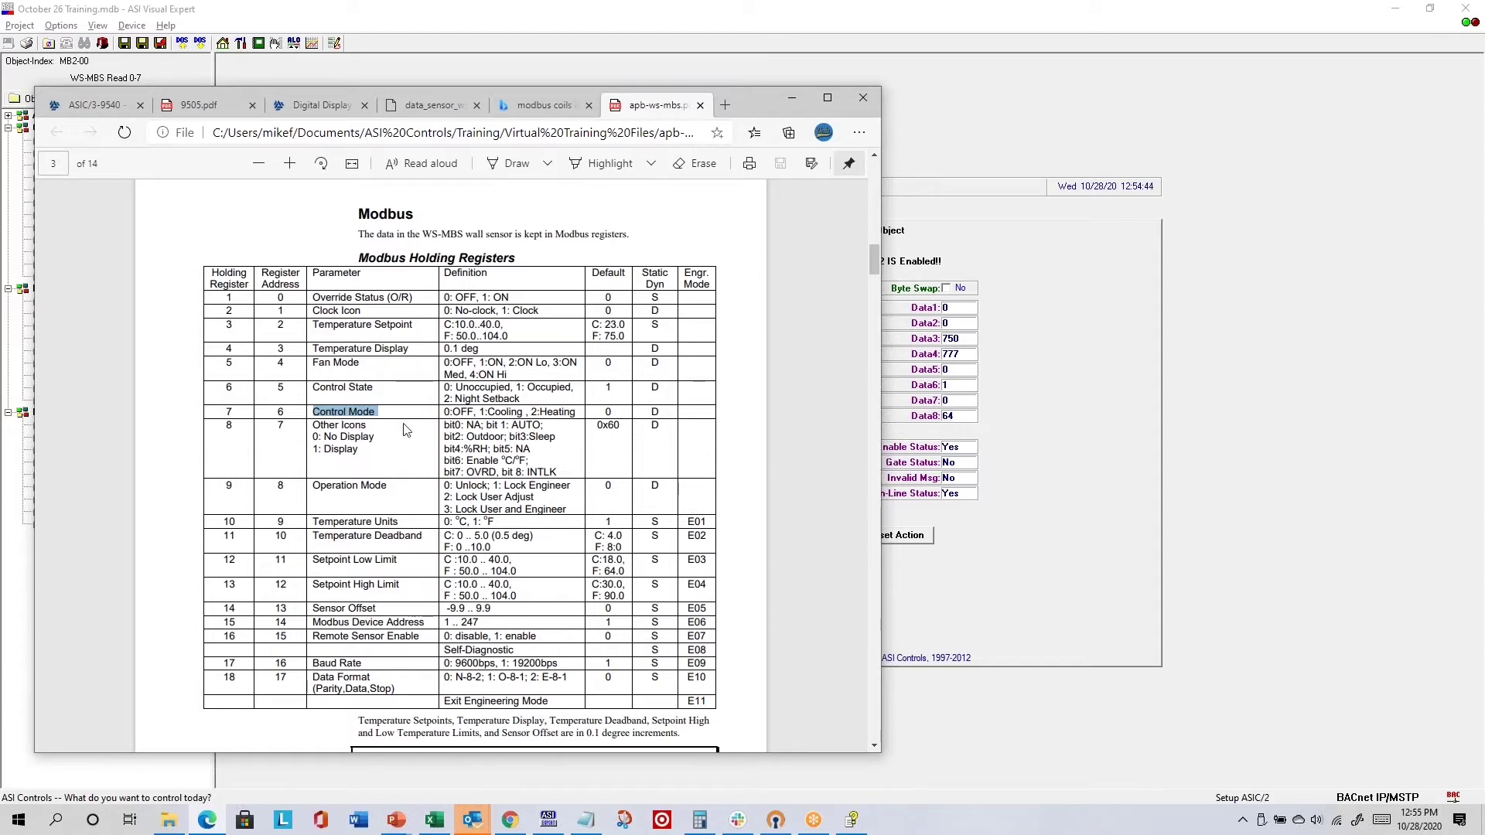
pyautogui.moveTo(444, 423); pyautogui.dragTo(562, 456)
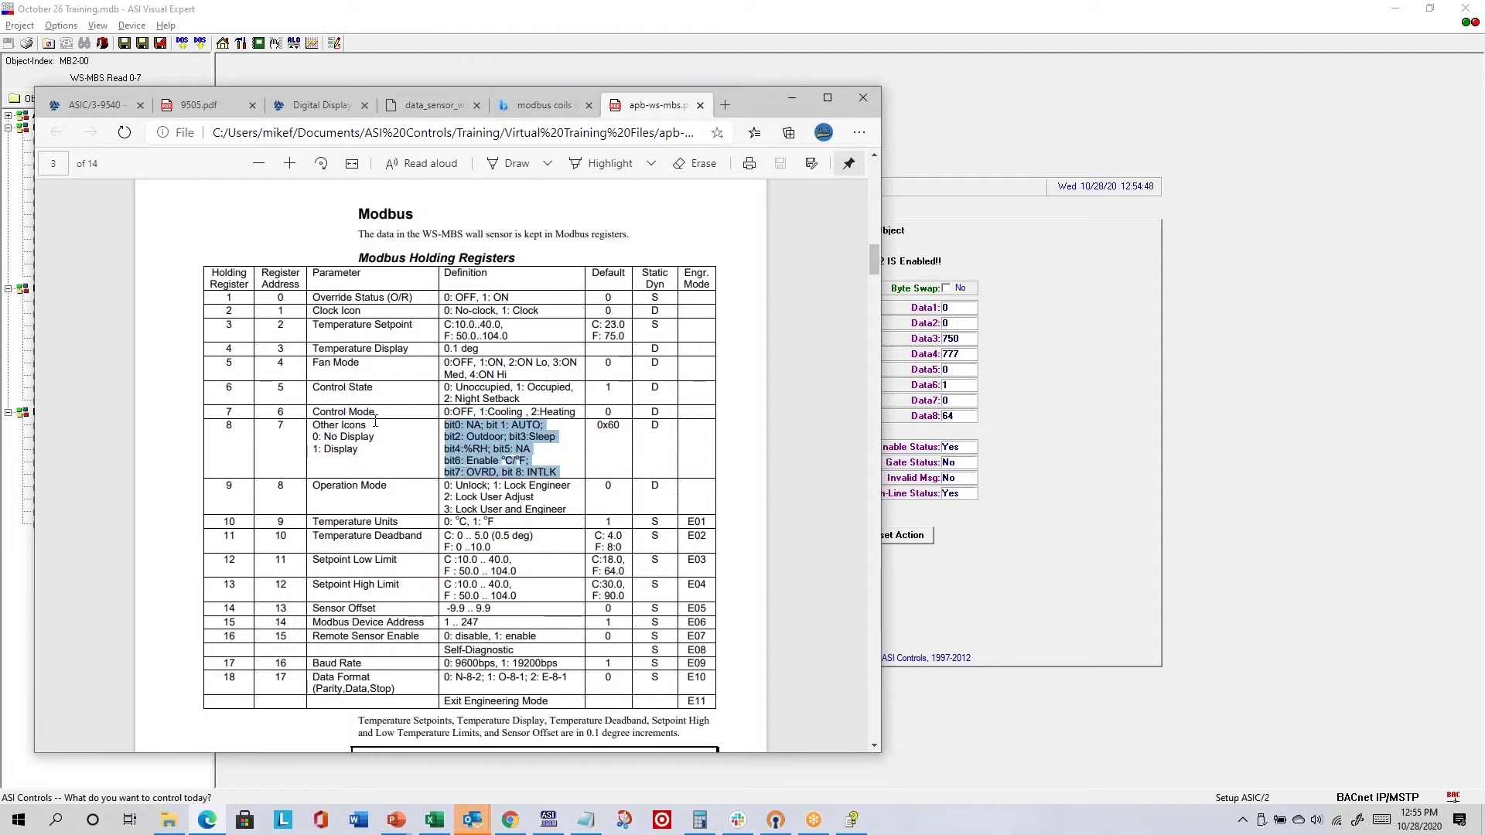
pyautogui.click(491, 462)
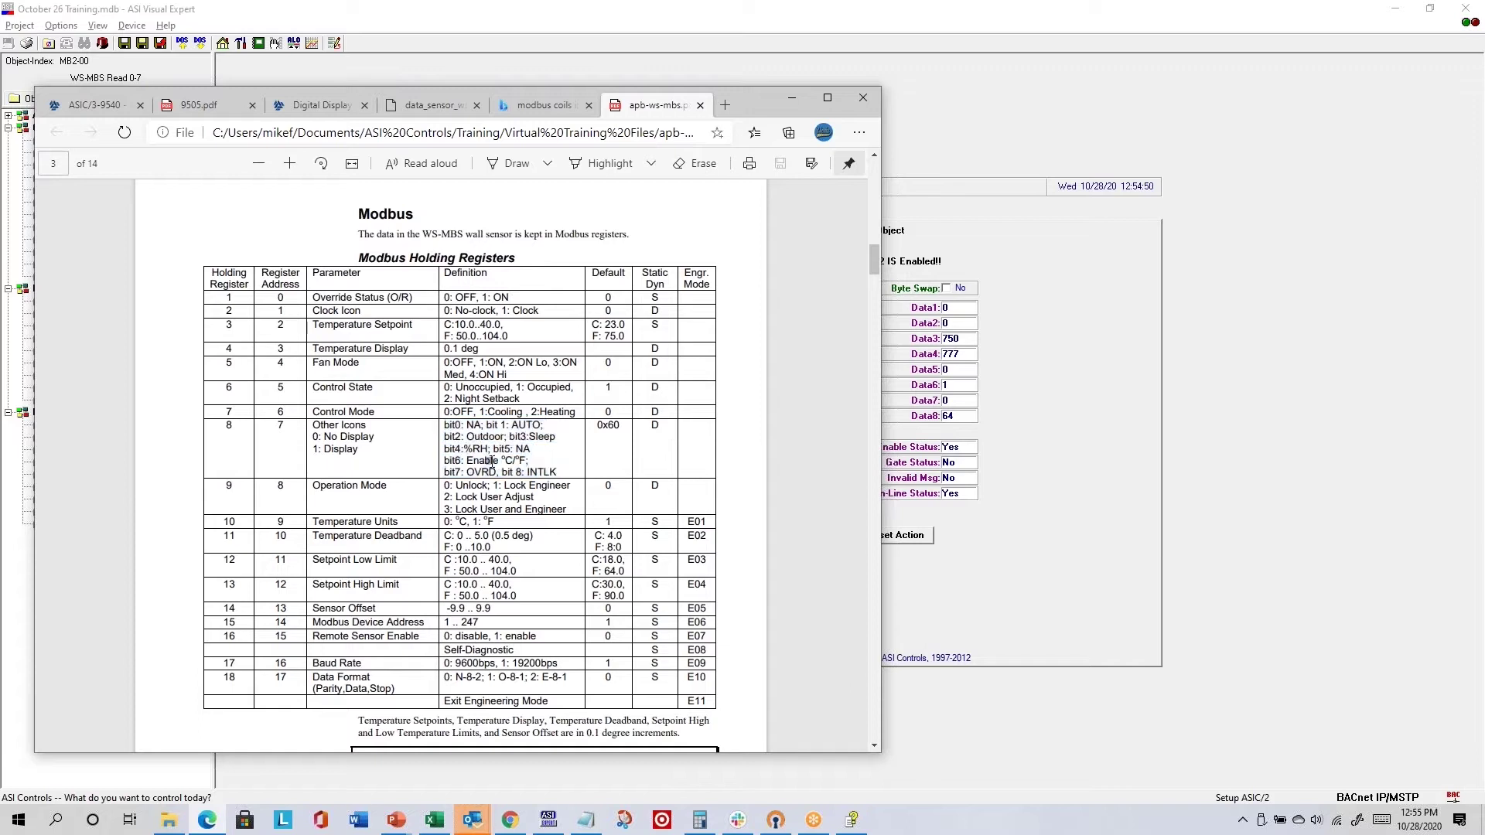
pyautogui.moveTo(467, 462); pyautogui.dragTo(531, 462)
pyautogui.click(485, 519)
pyautogui.scroll(-15, 644, 413)
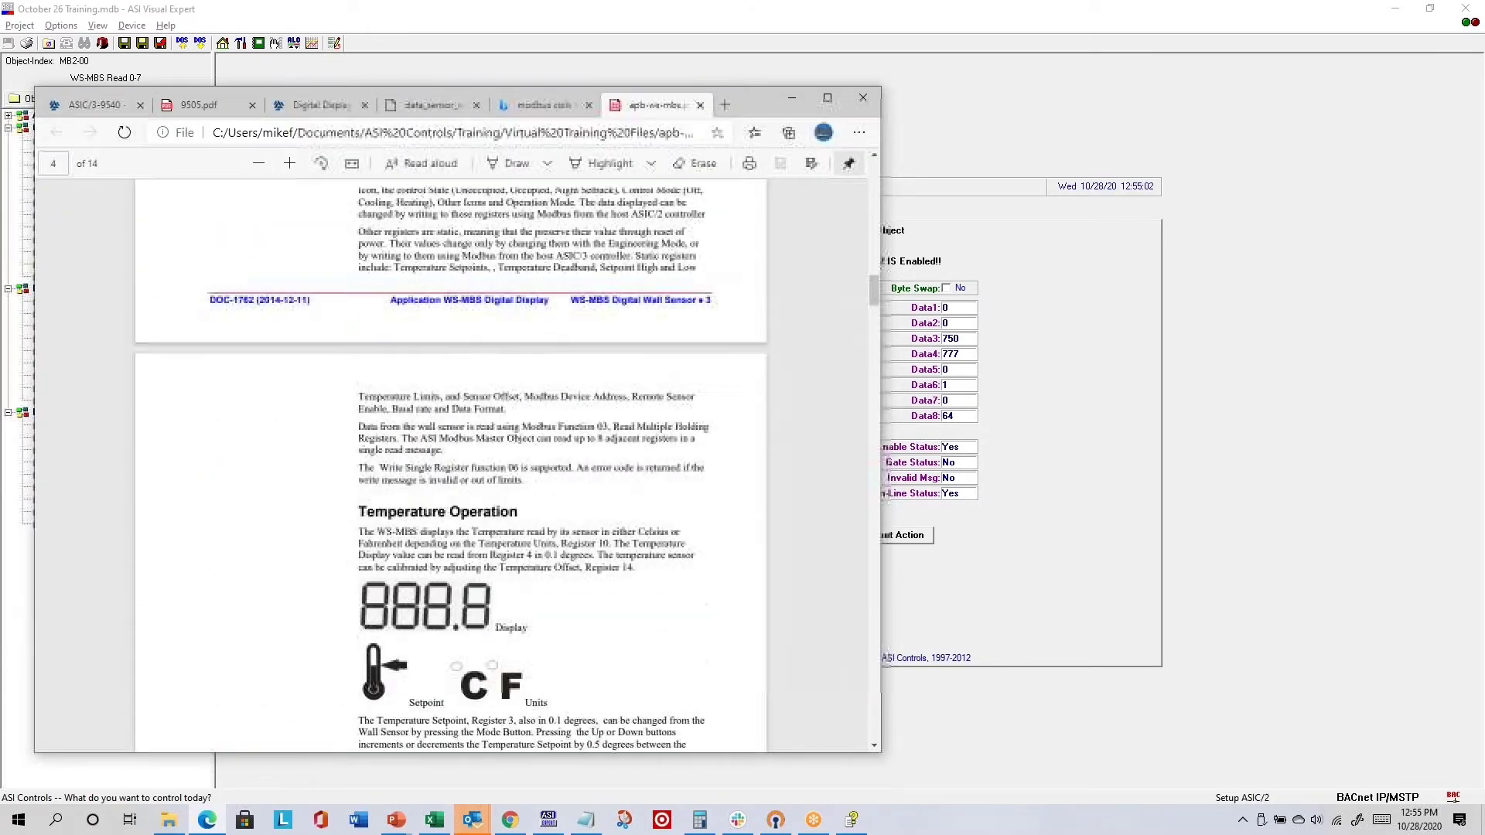
pyautogui.scroll(-12, 644, 414)
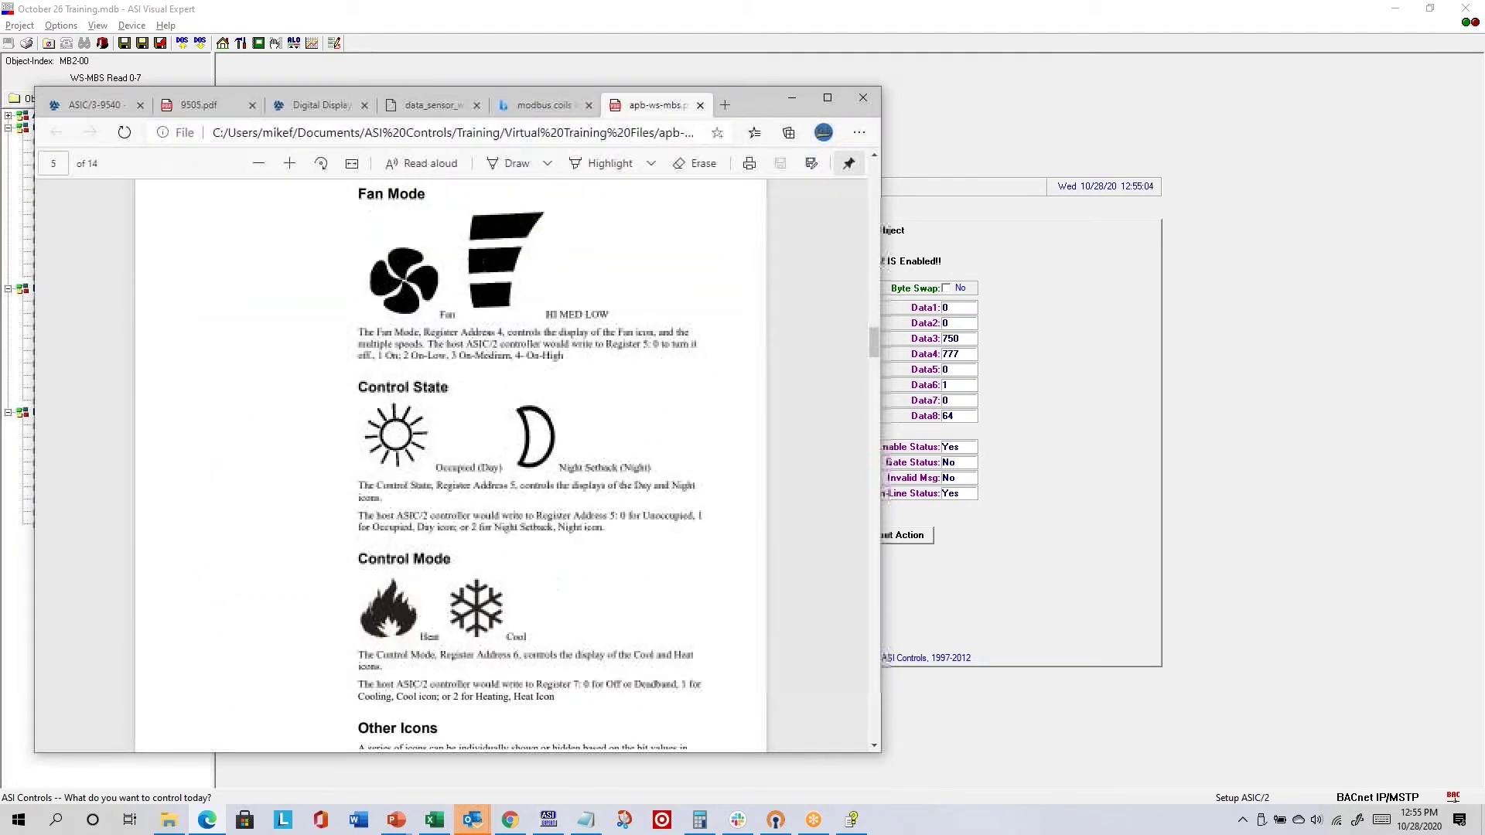
pyautogui.scroll(-2, 643, 414)
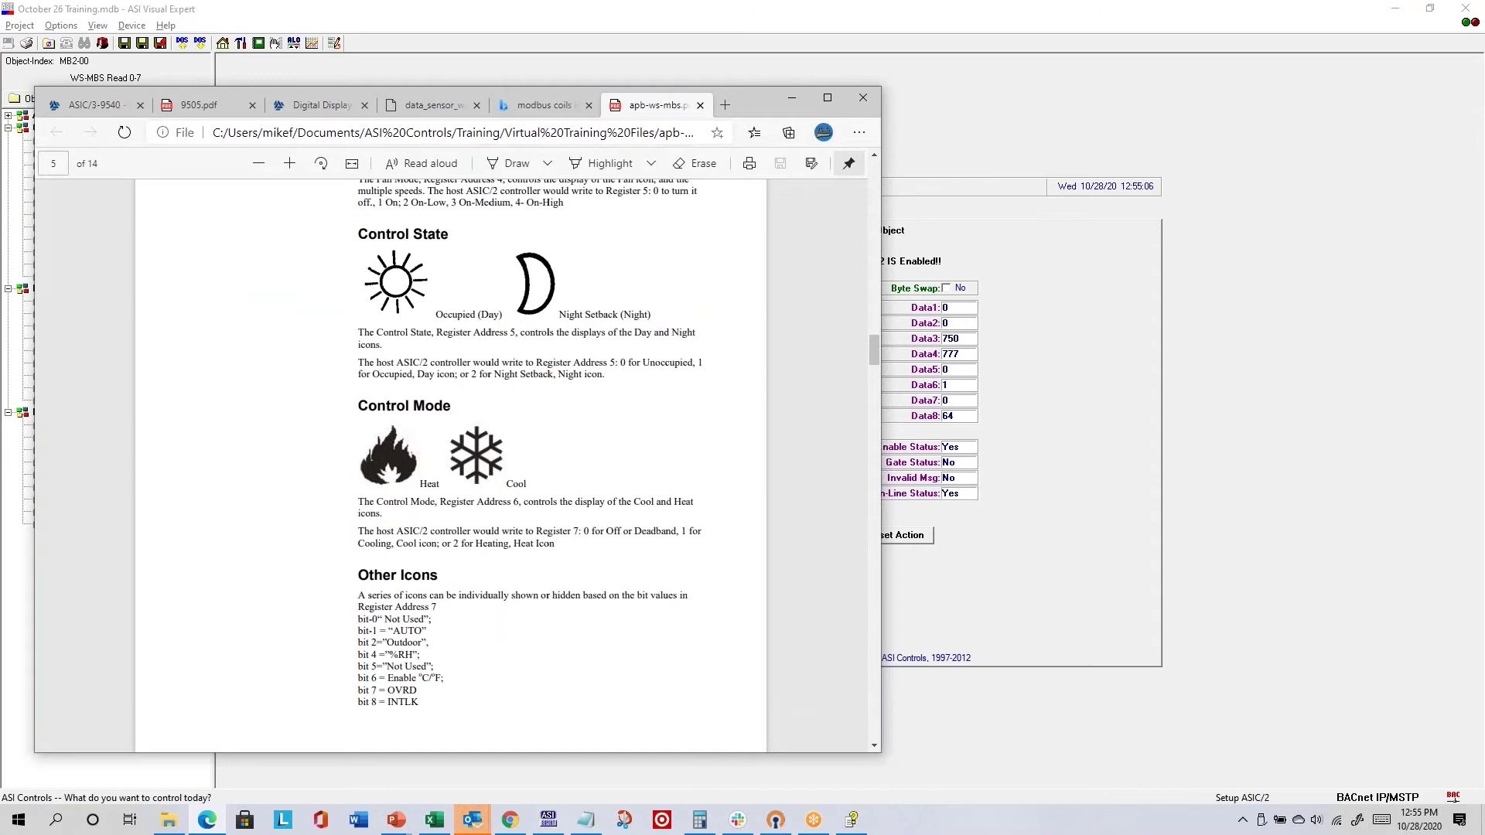
pyautogui.scroll(20, 639, 420)
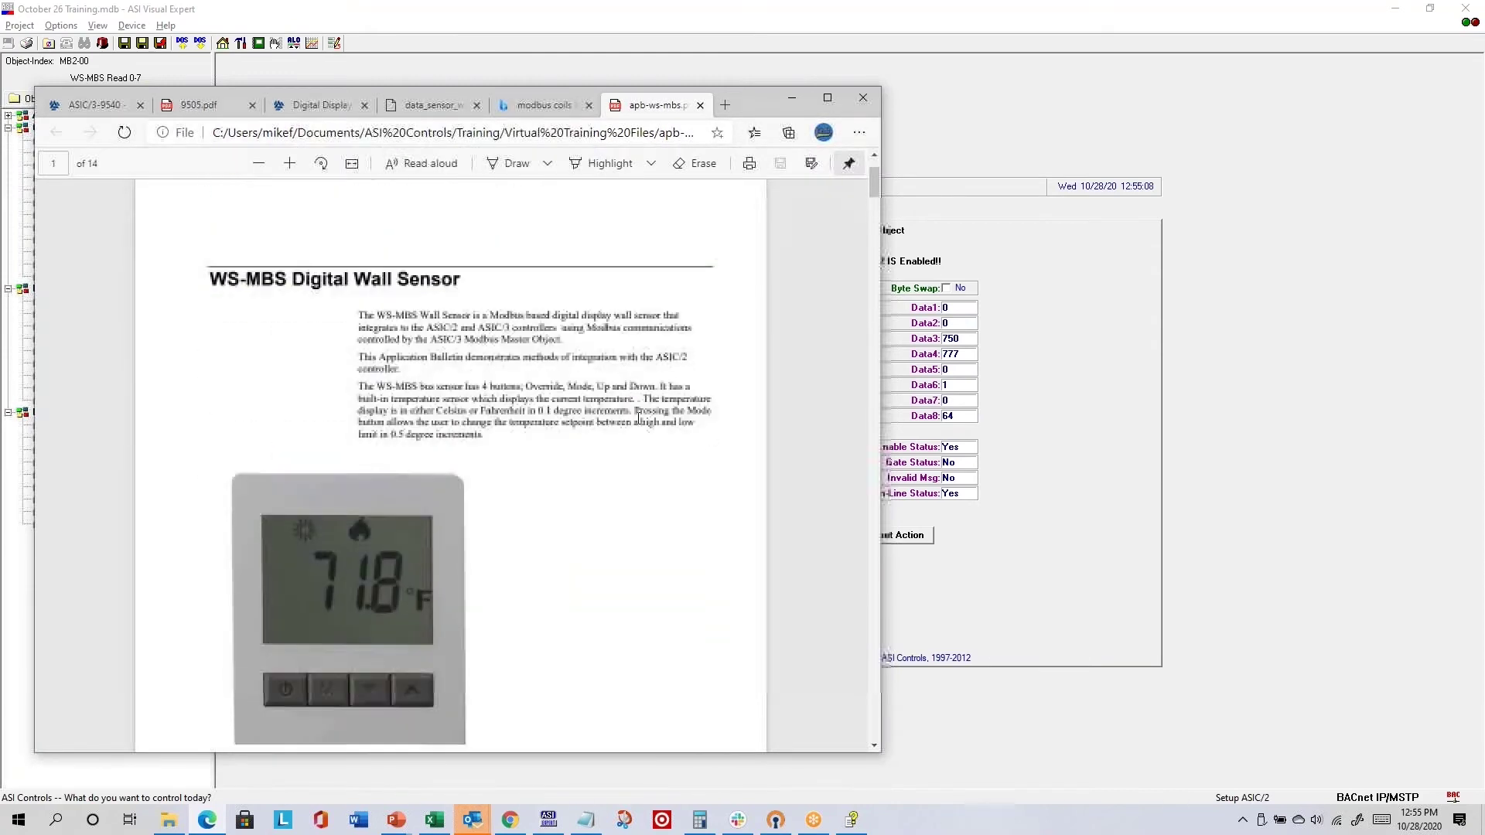
pyautogui.scroll(-2, 429, 466)
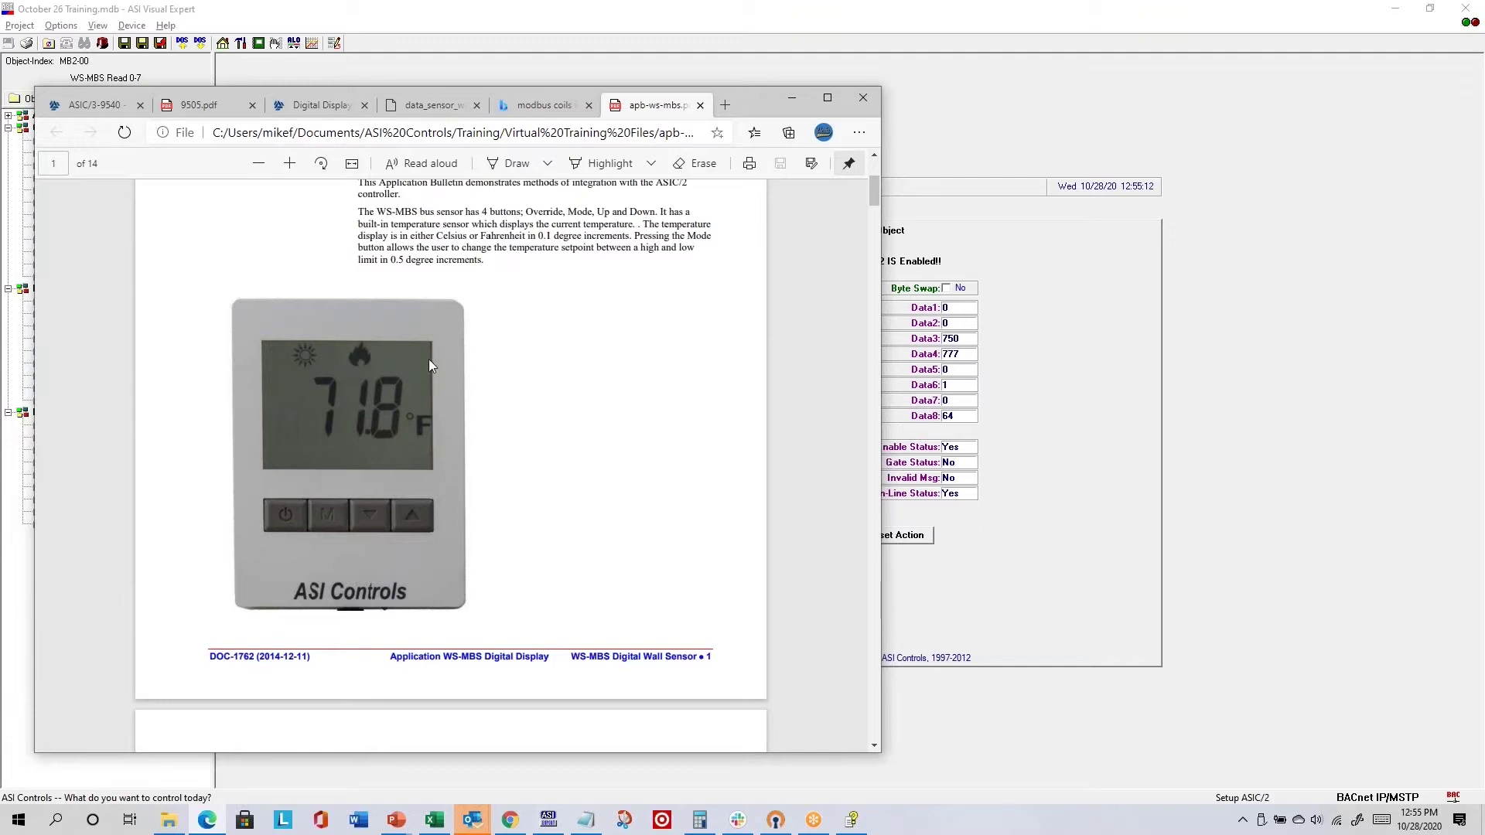
pyautogui.scroll(-20, 673, 467)
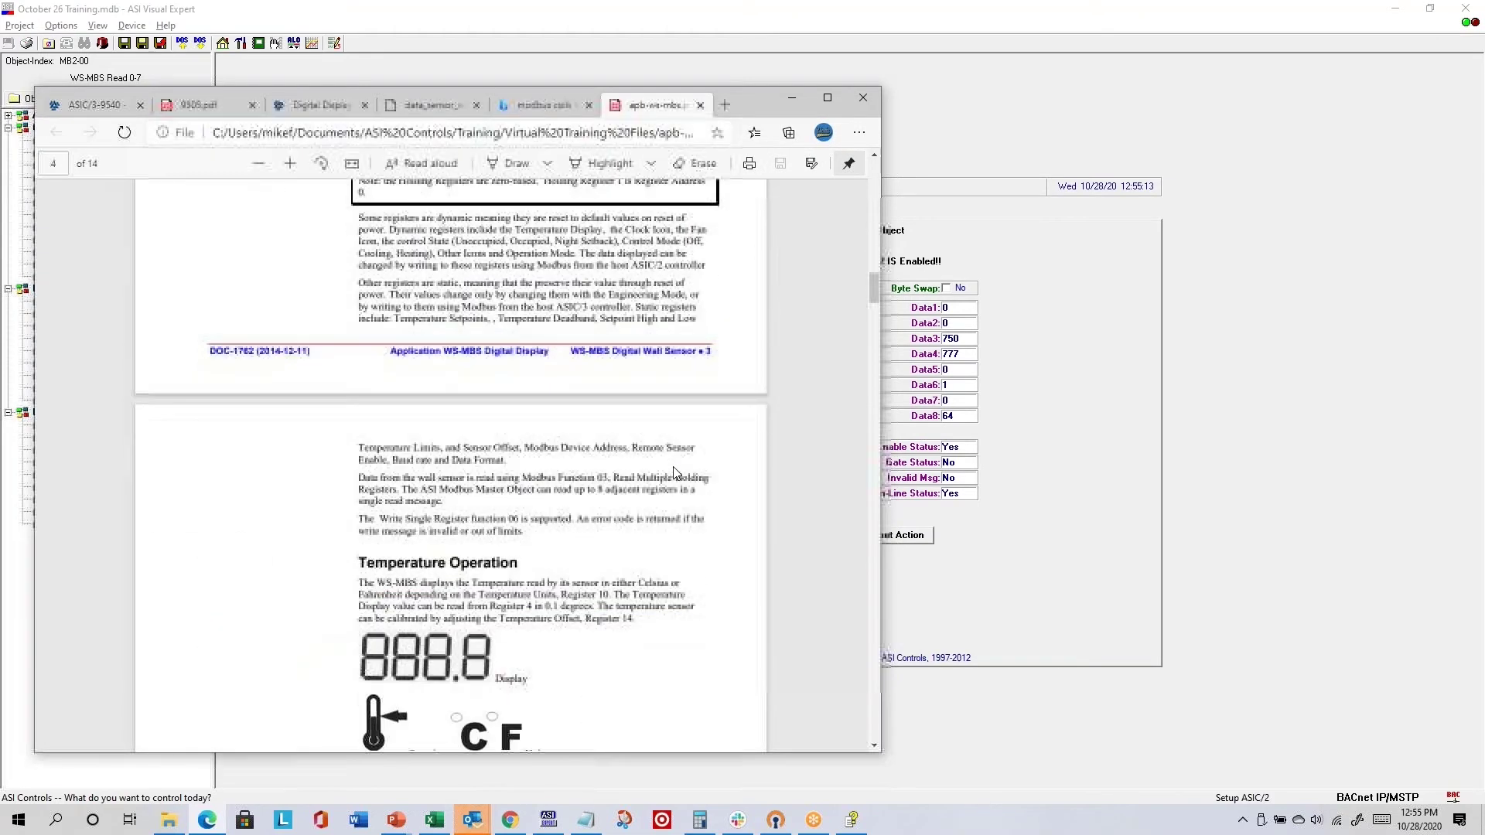
pyautogui.scroll(-20, 673, 471)
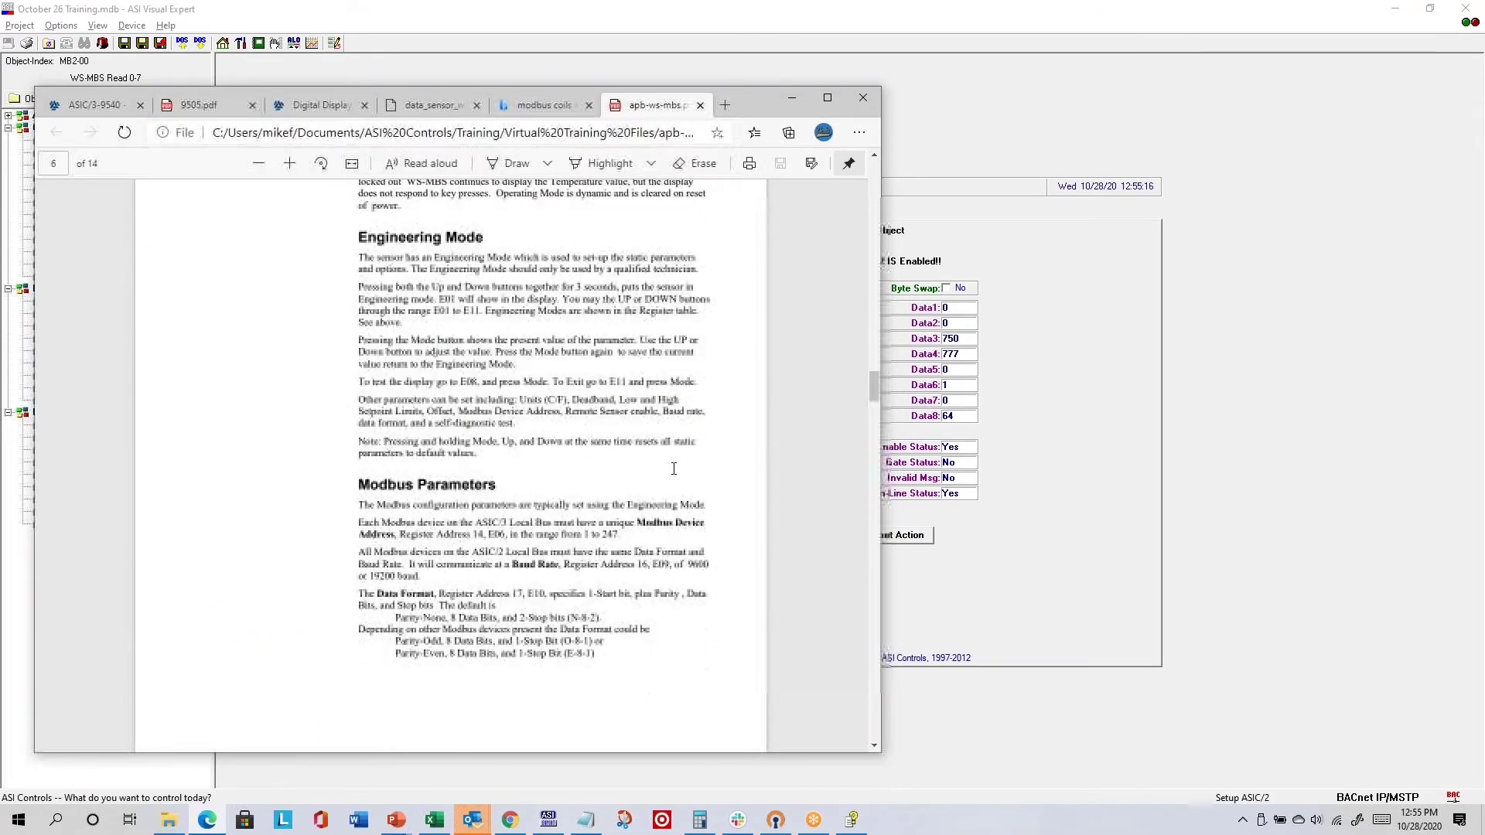
pyautogui.scroll(-2, 674, 469)
pyautogui.scroll(4, 562, 589)
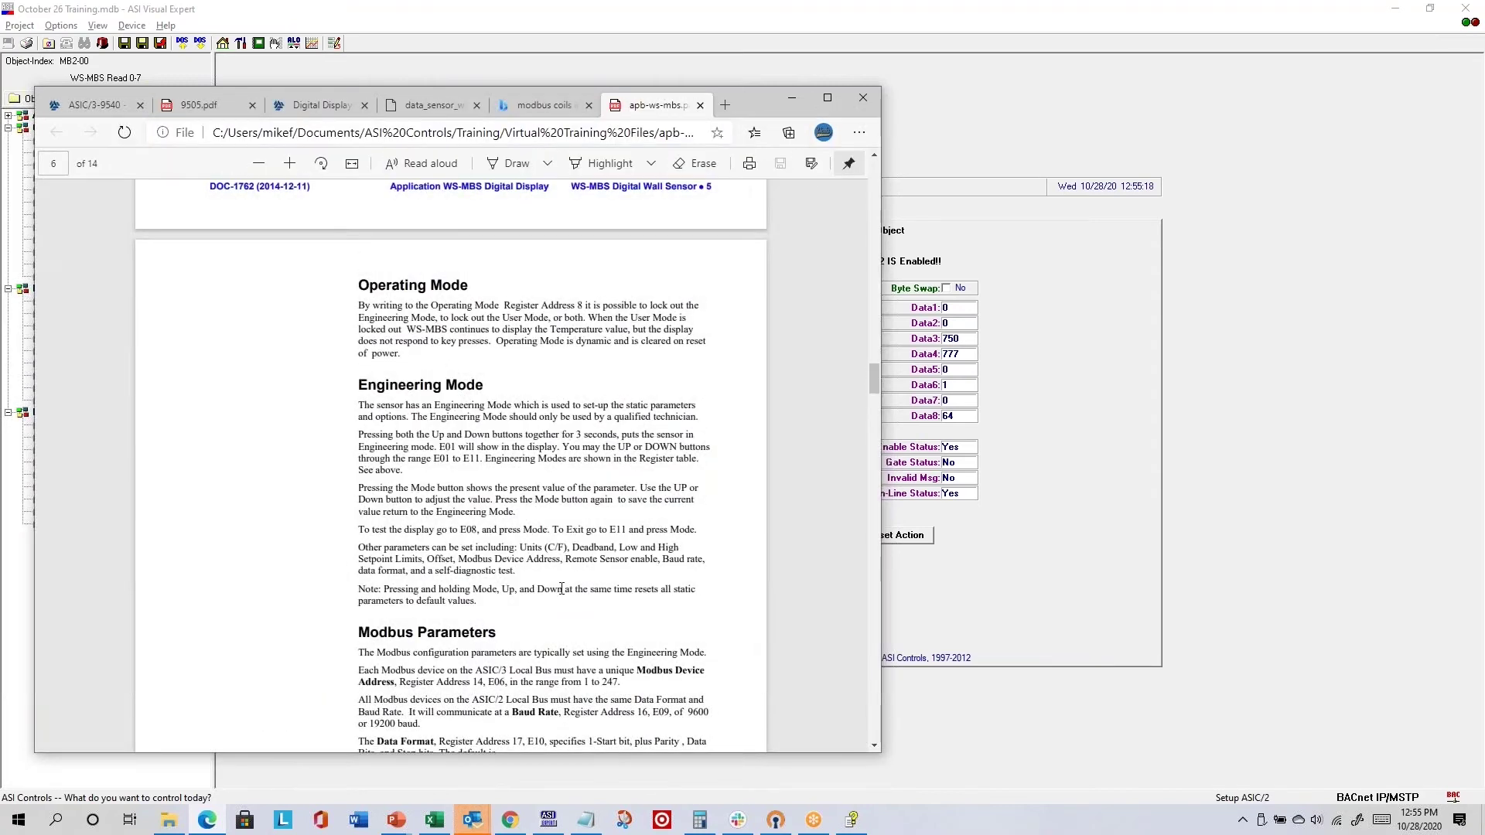
pyautogui.scroll(10, 581, 532)
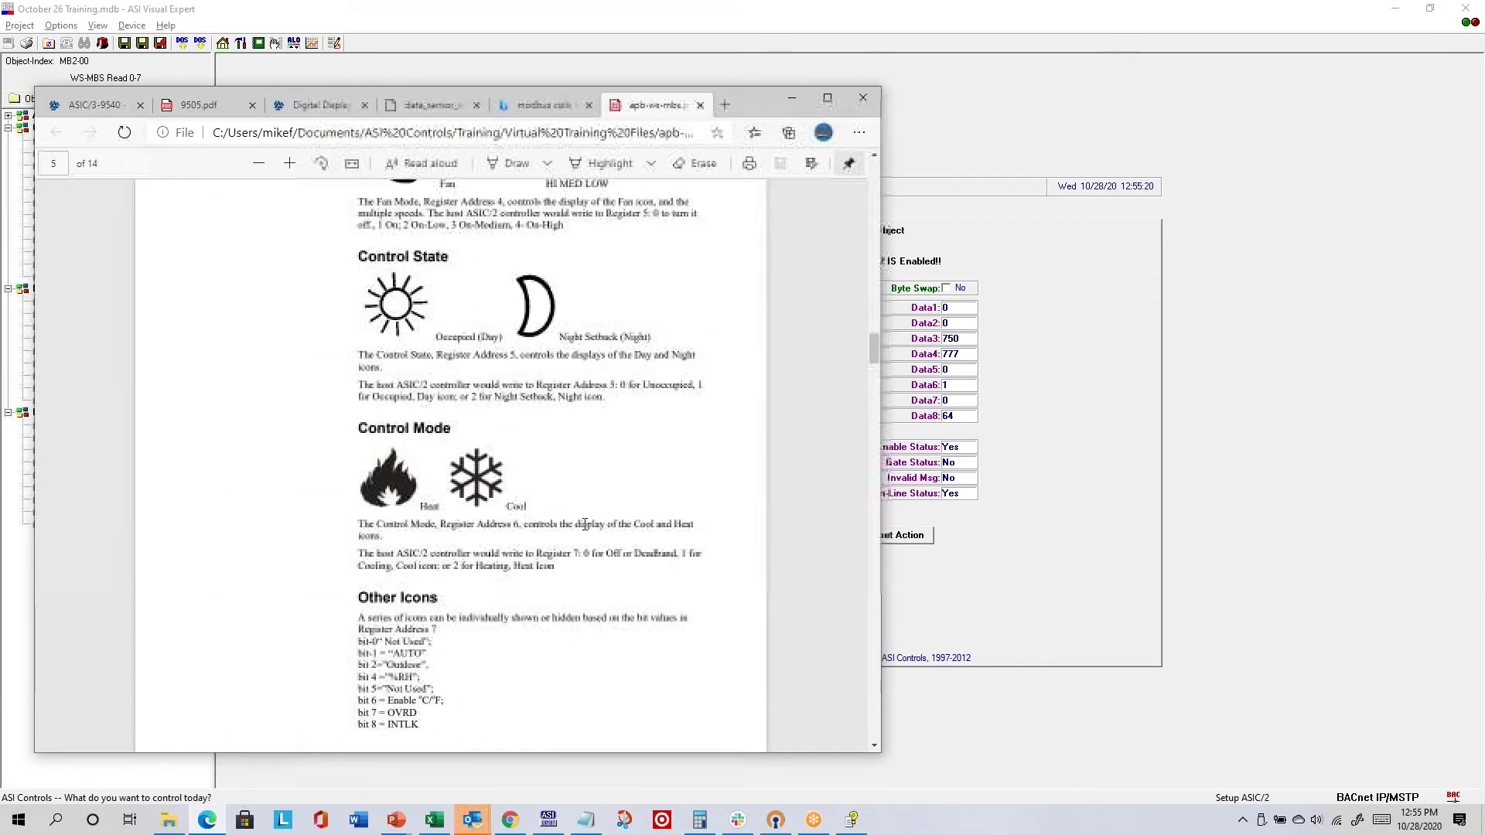
pyautogui.scroll(15, 585, 524)
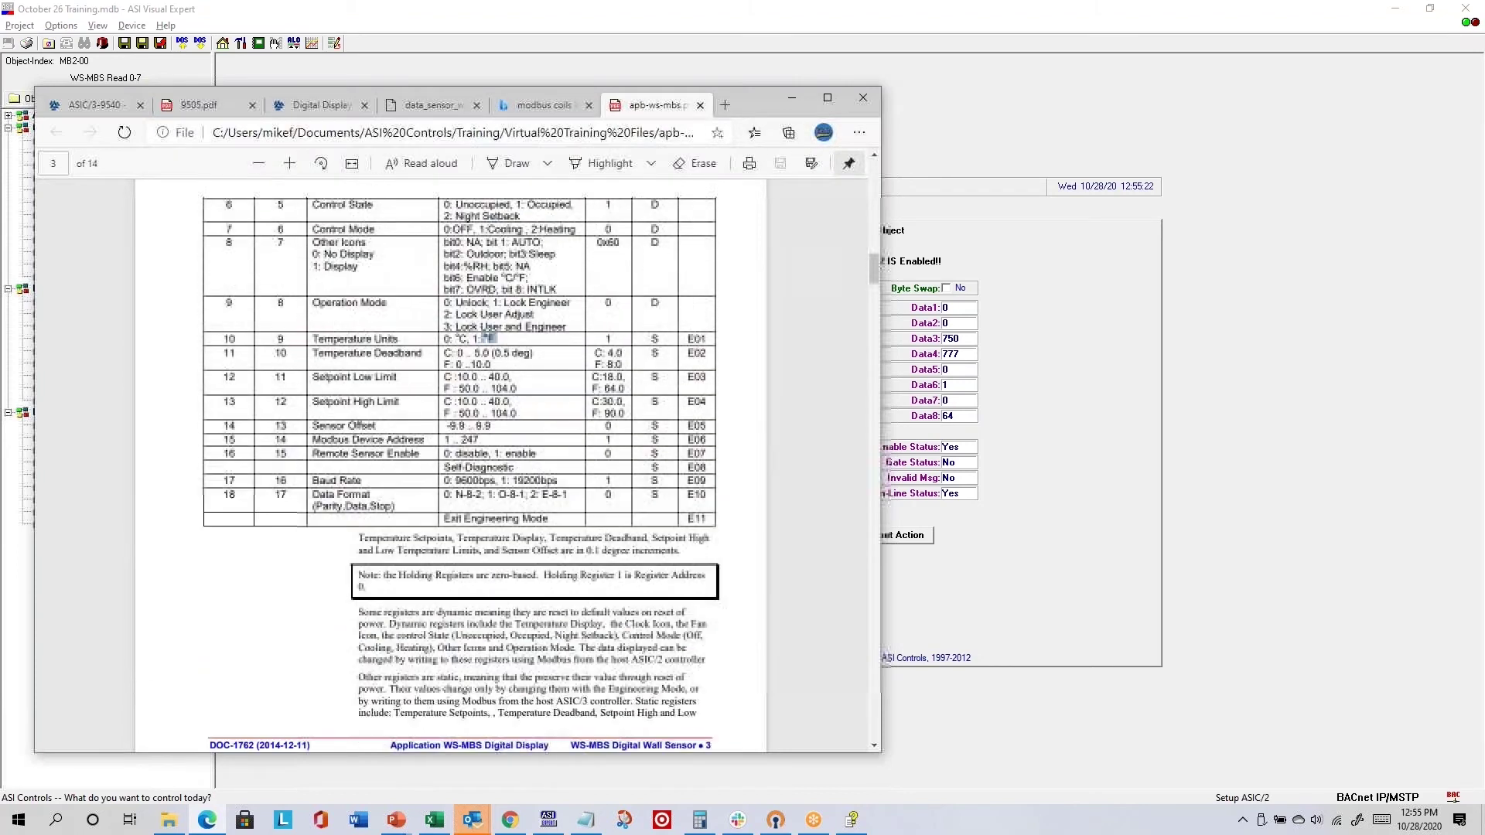
pyautogui.moveTo(489, 393); pyautogui.dragTo(717, 577)
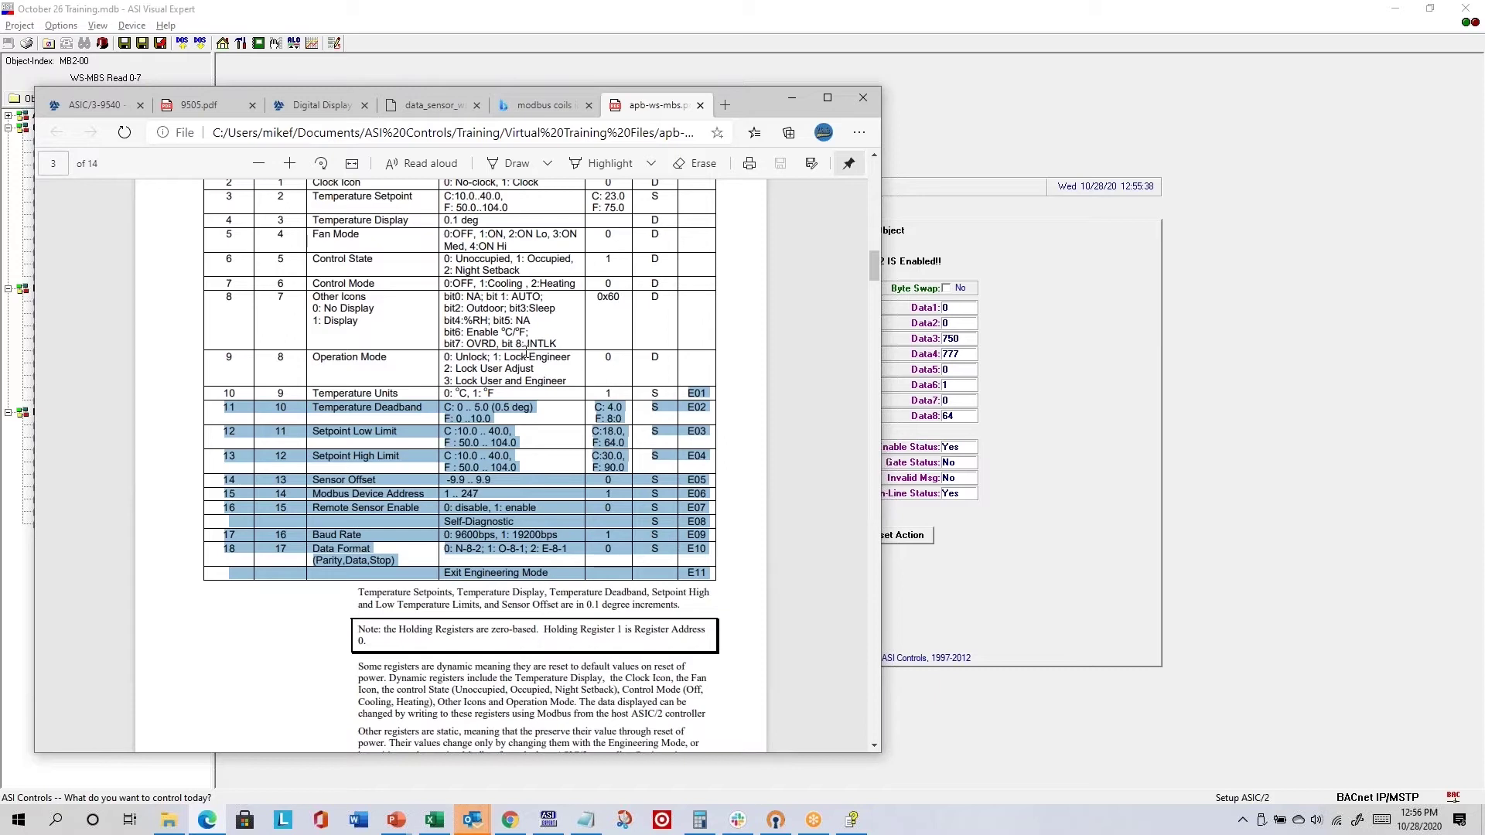
pyautogui.moveTo(688, 393); pyautogui.dragTo(718, 569)
pyautogui.click(456, 368)
pyautogui.moveTo(456, 368); pyautogui.dragTo(532, 369)
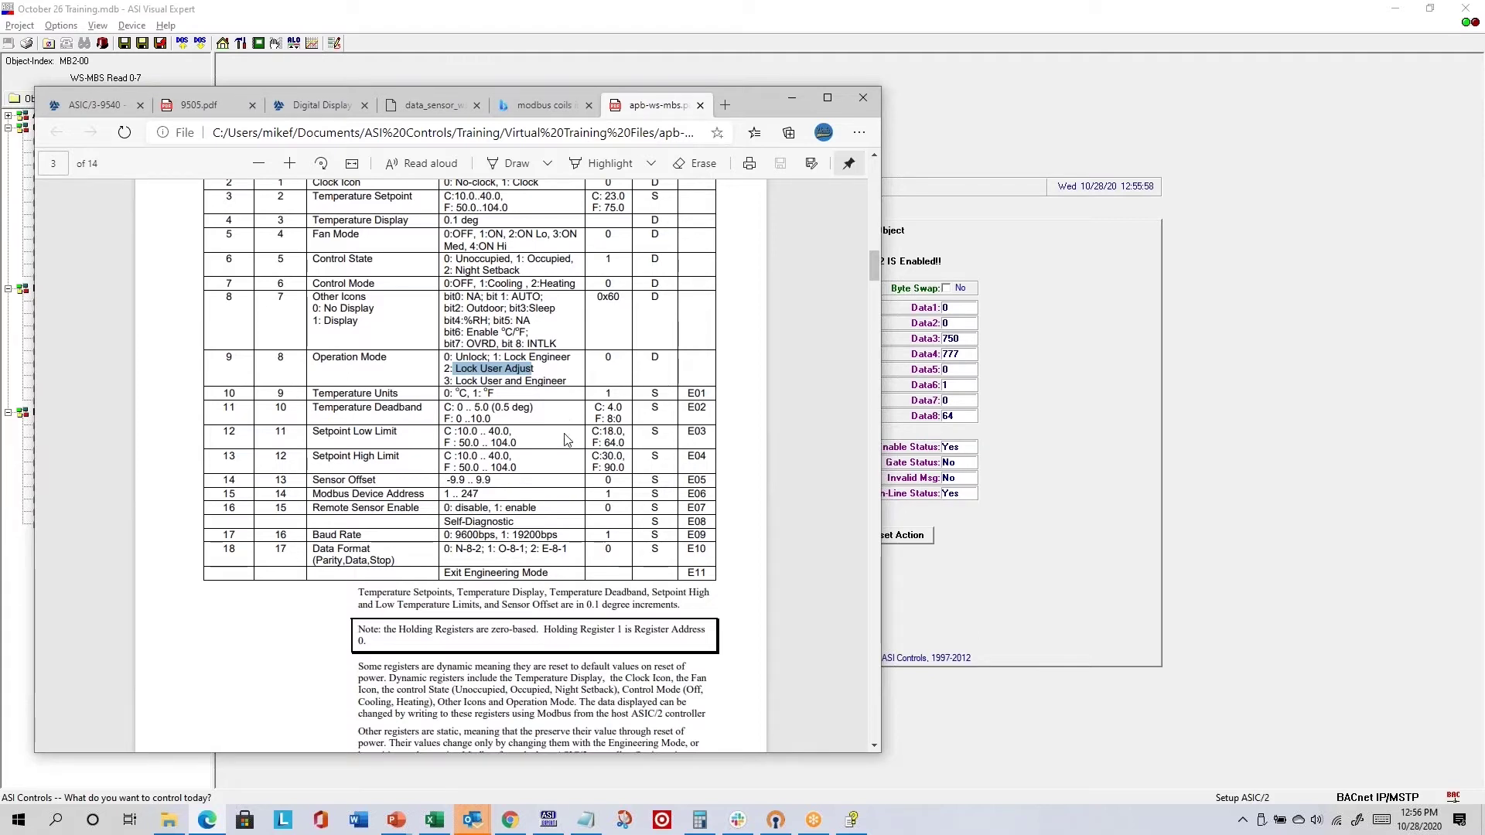
pyautogui.click(459, 384)
pyautogui.moveTo(459, 384); pyautogui.dragTo(567, 377)
pyautogui.click(461, 378)
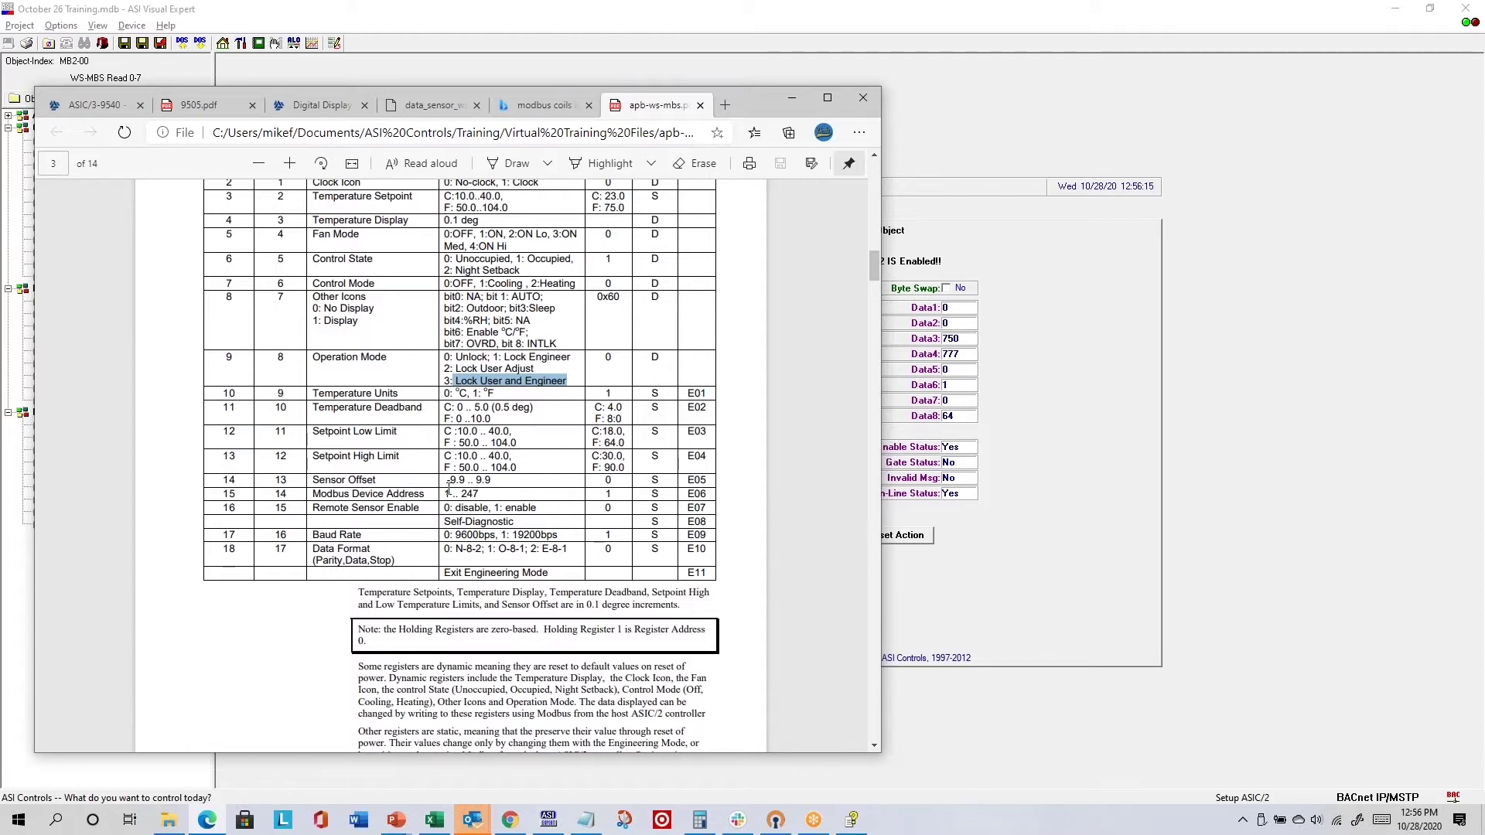
pyautogui.moveTo(445, 491); pyautogui.dragTo(483, 494)
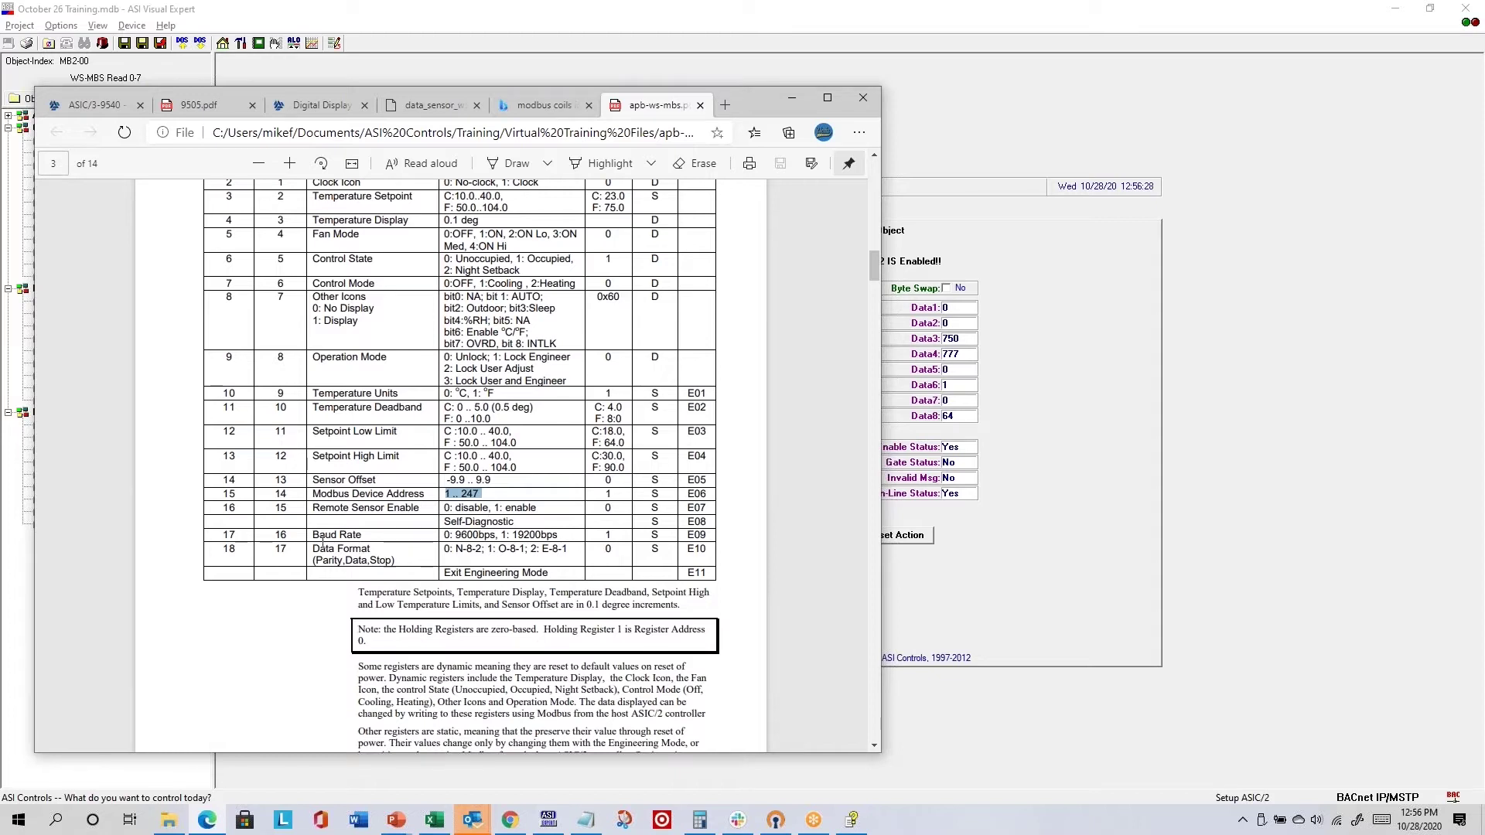
pyautogui.moveTo(312, 536); pyautogui.dragTo(378, 548)
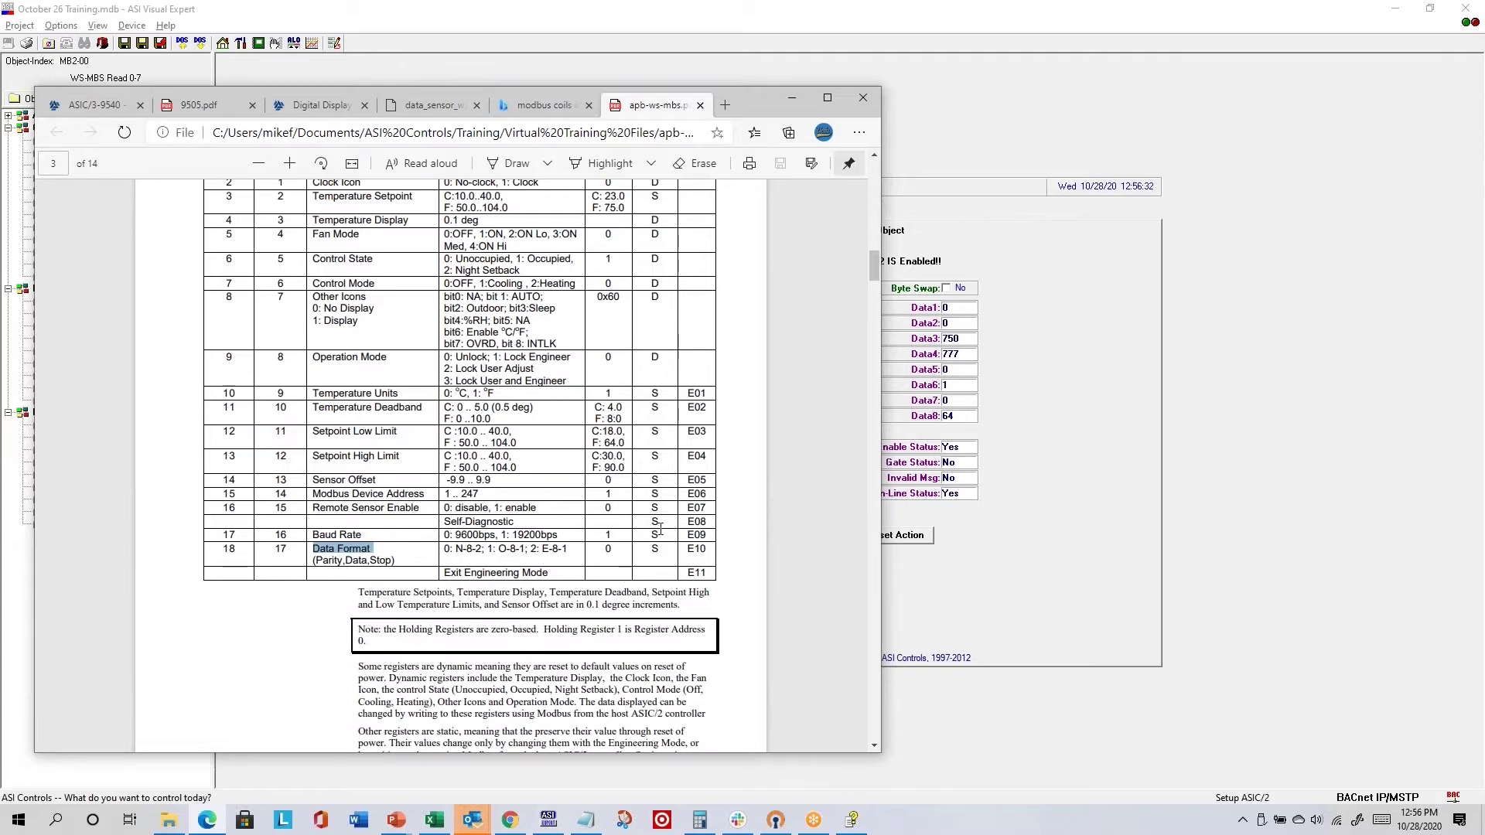
pyautogui.scroll(-20, 660, 530)
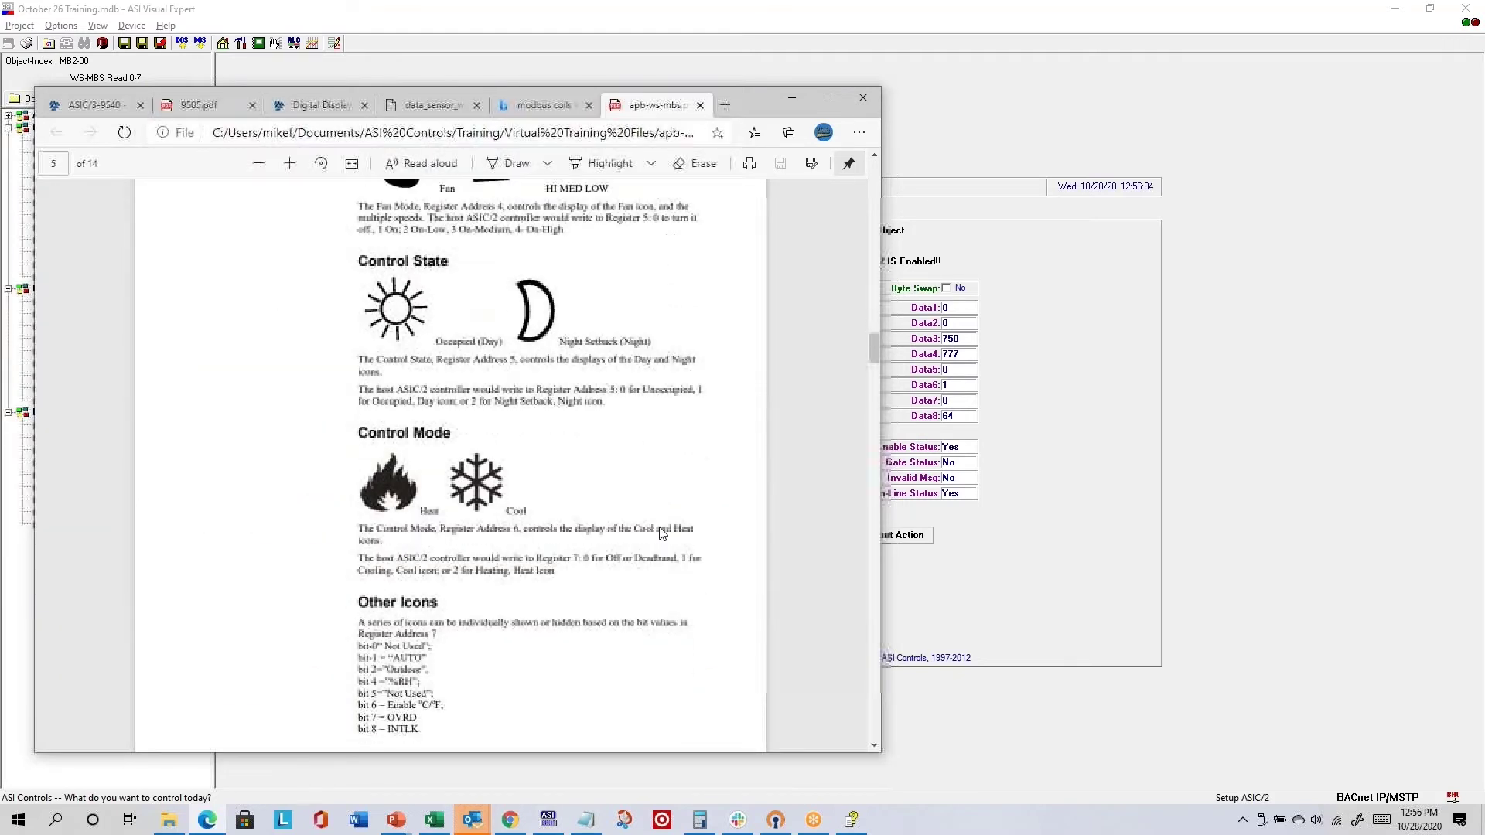
# - Scroll the manual to page 9's Fan Mode section, Register 5 values 0 off through 4 On-High
pyautogui.scroll(-10, 659, 530)
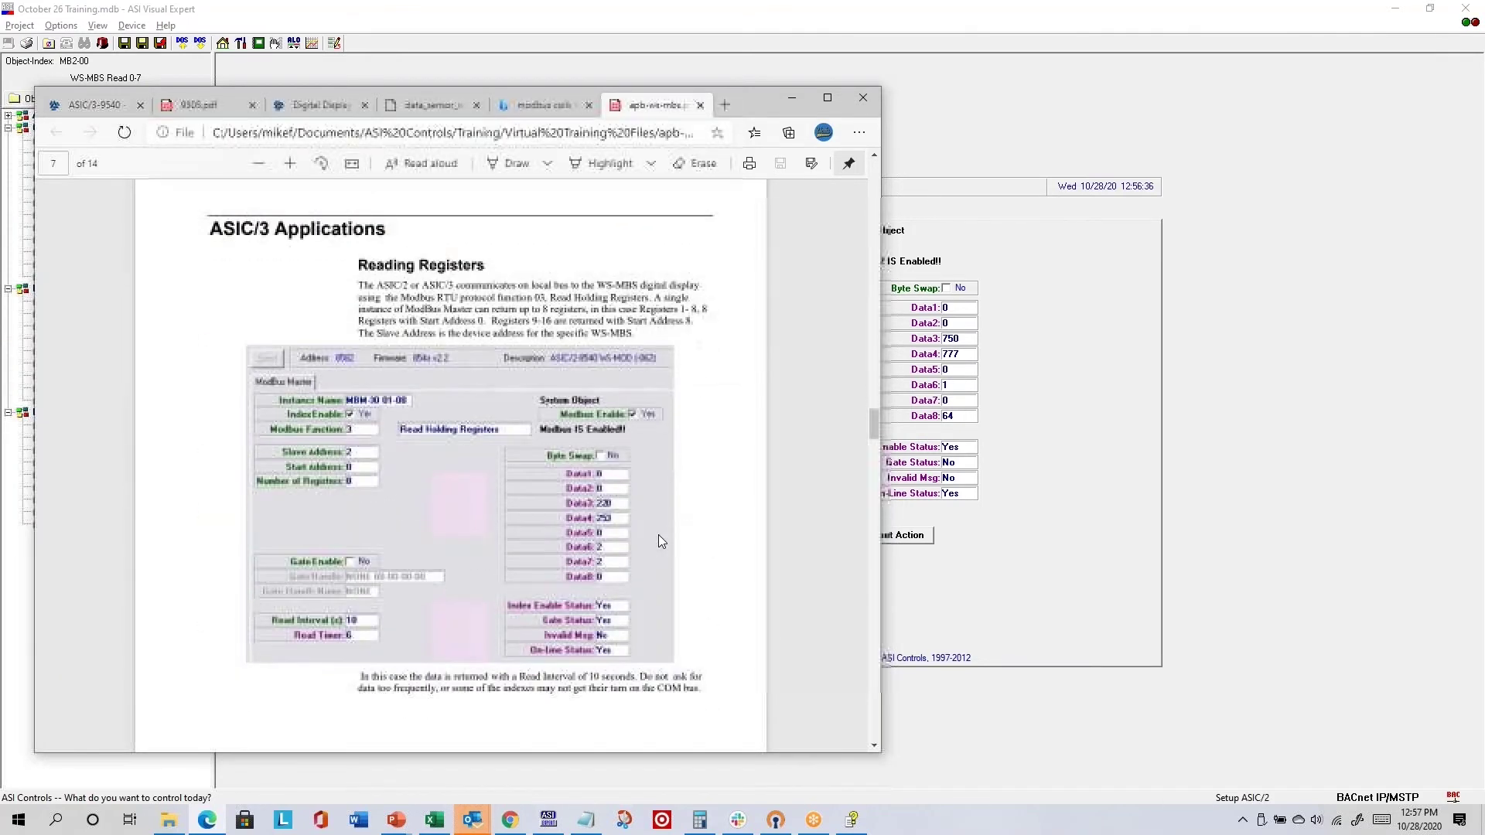
pyautogui.scroll(-2, 471, 486)
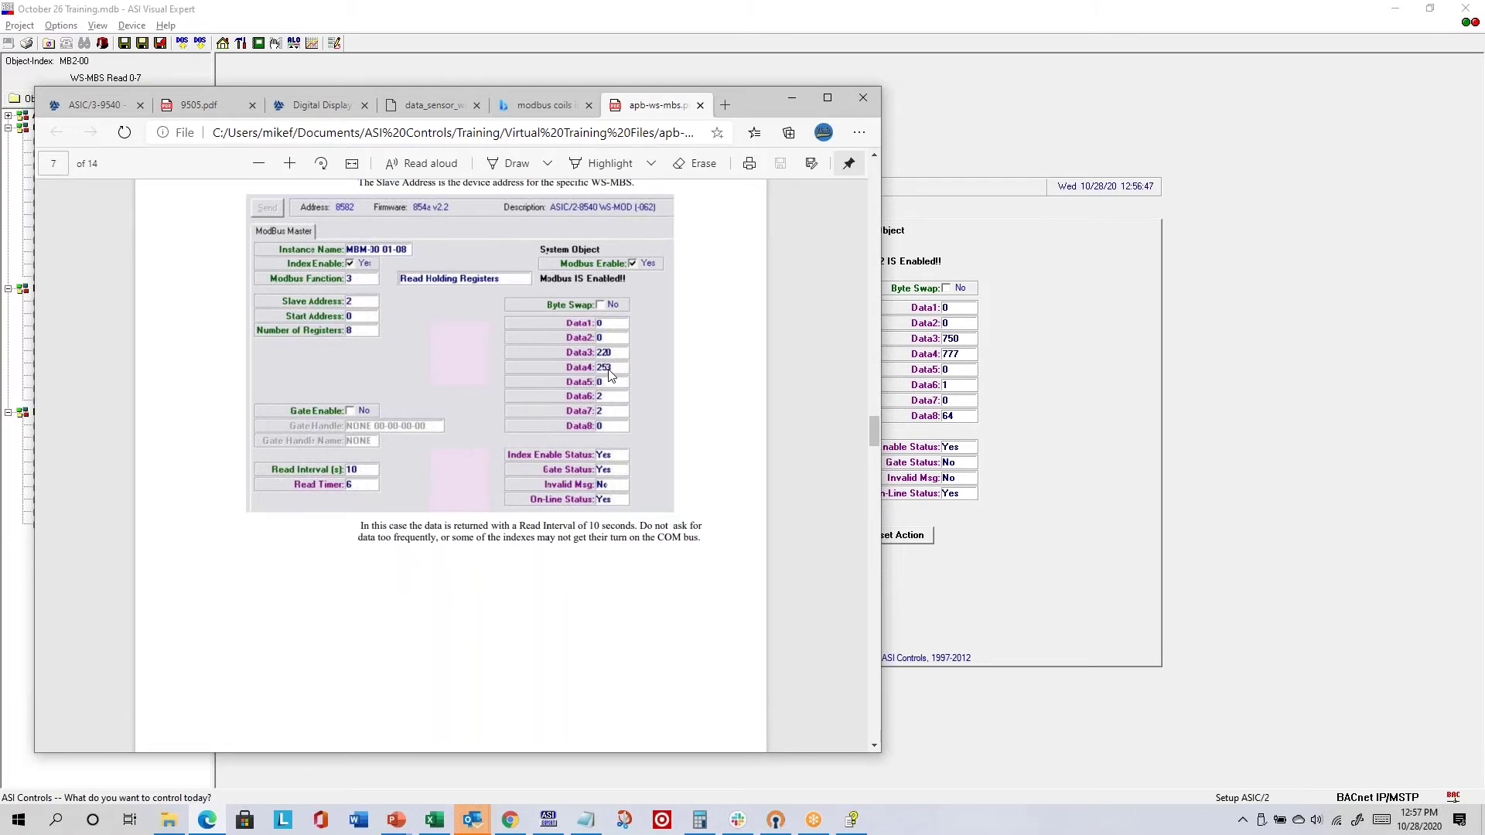
pyautogui.scroll(-10, 608, 372)
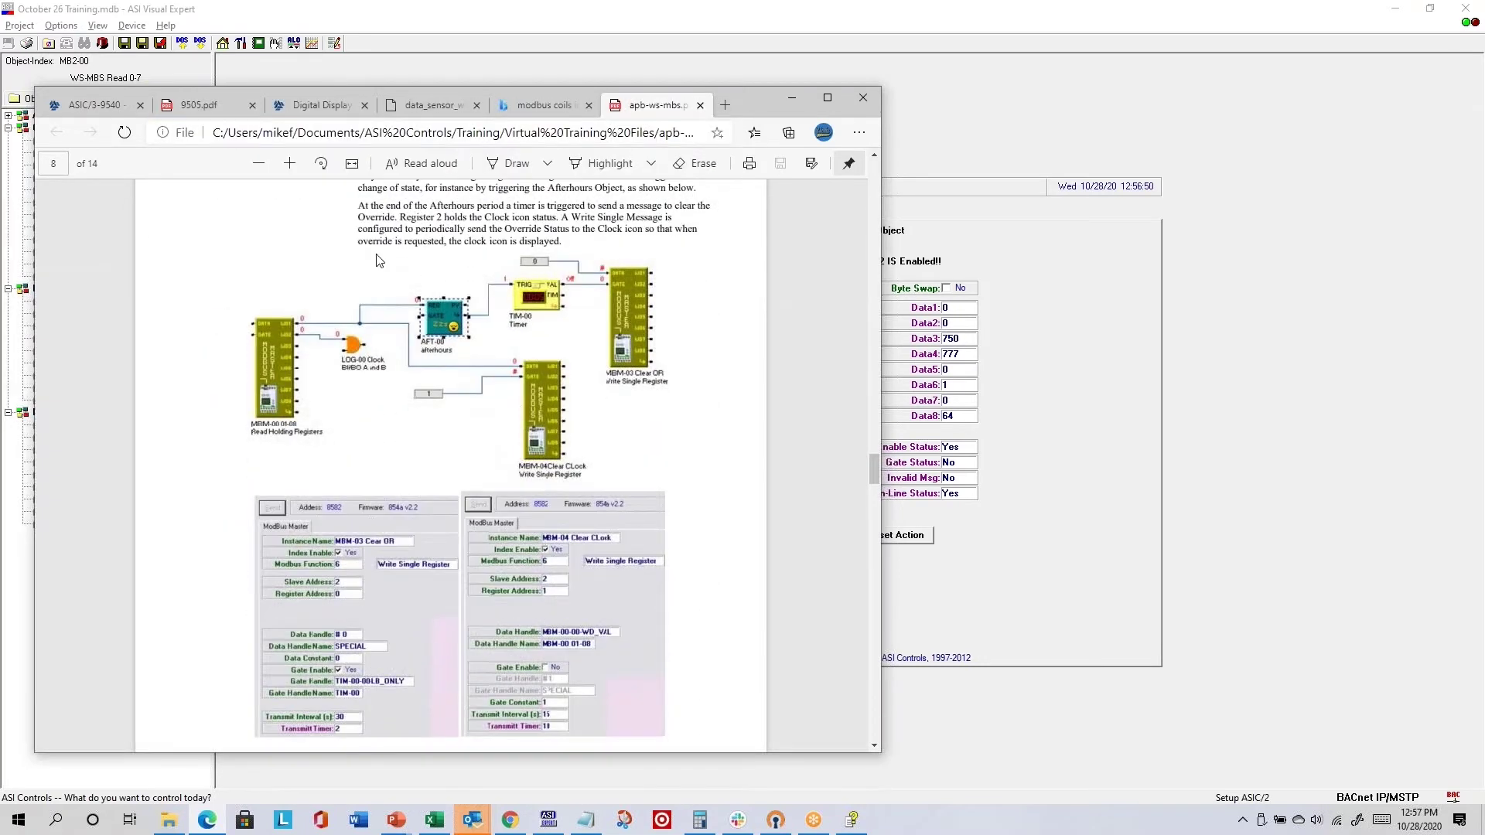
pyautogui.scroll(3, 379, 261)
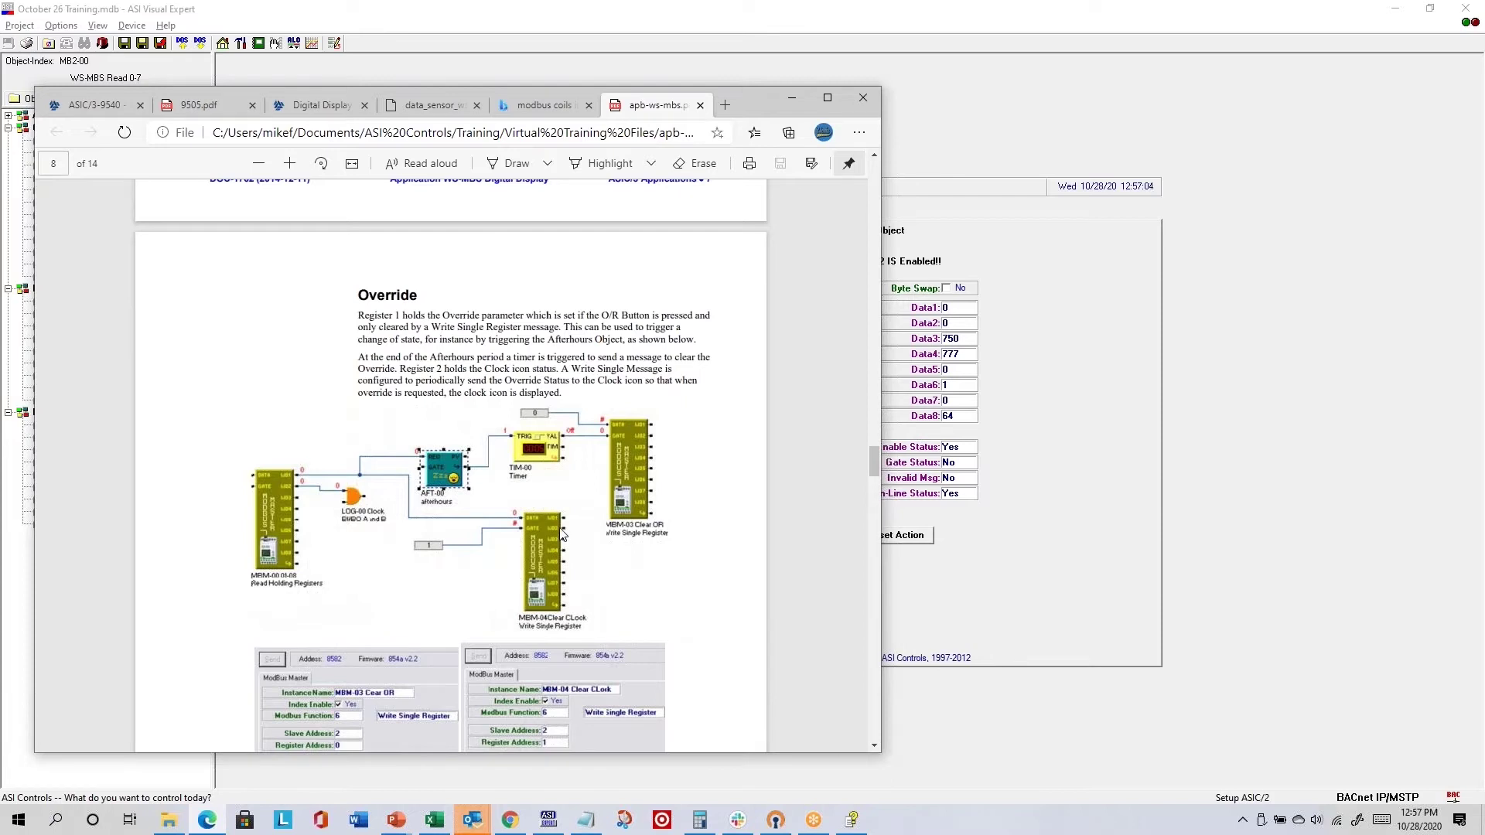
pyautogui.scroll(-10, 596, 488)
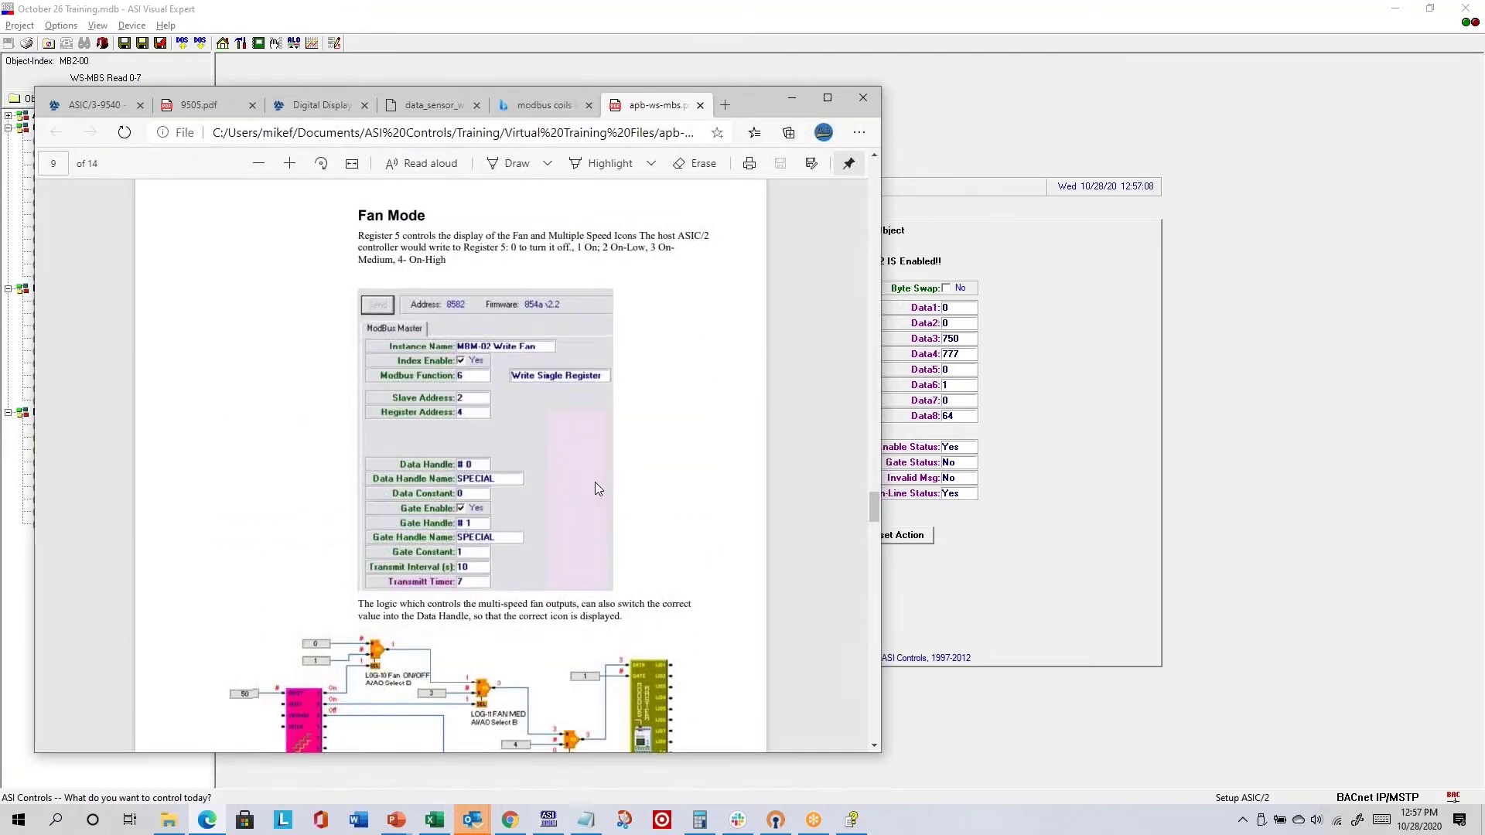
pyautogui.scroll(-2, 595, 489)
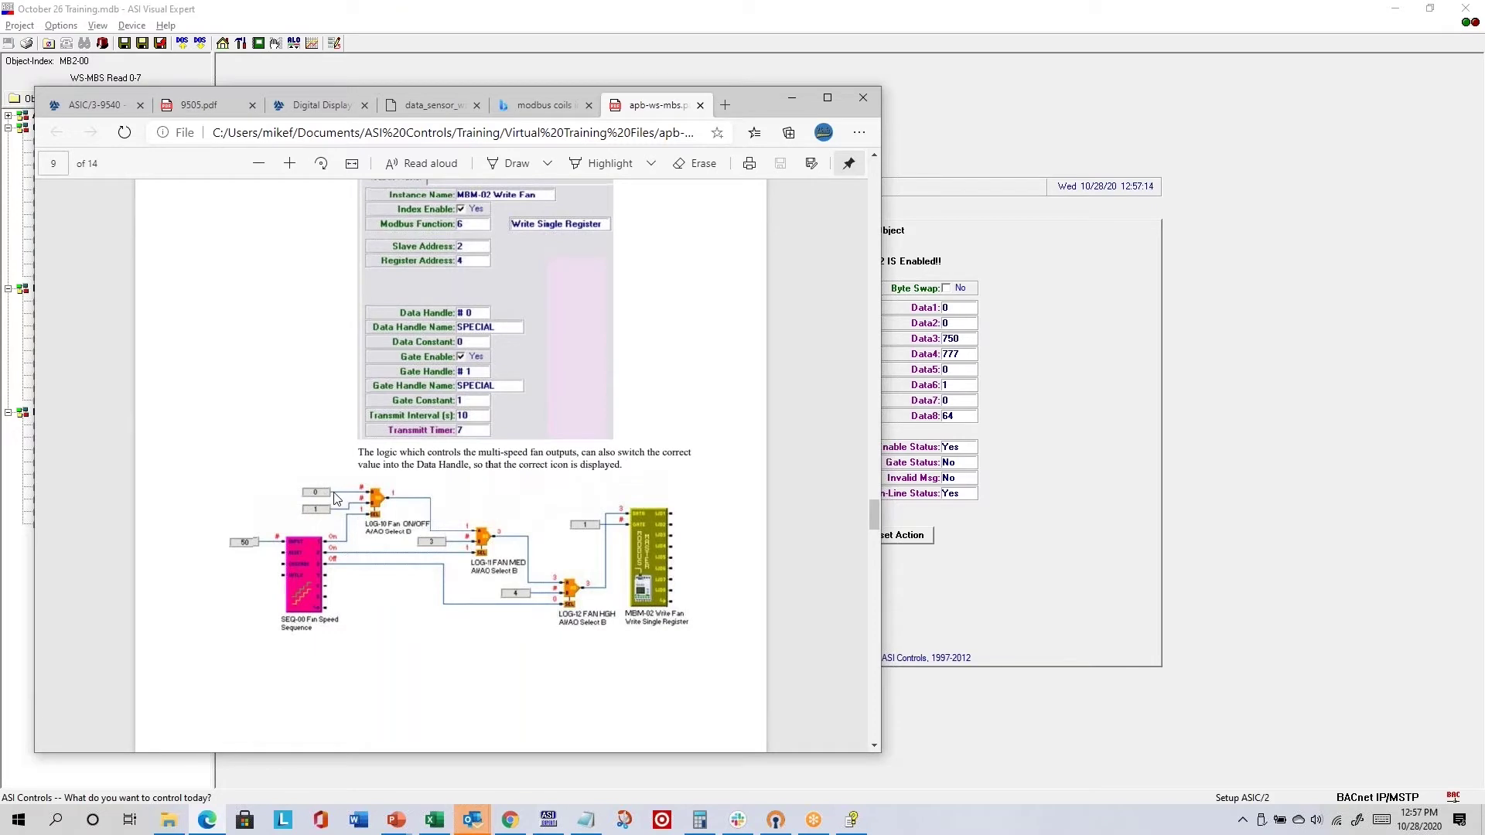
pyautogui.scroll(4, 514, 387)
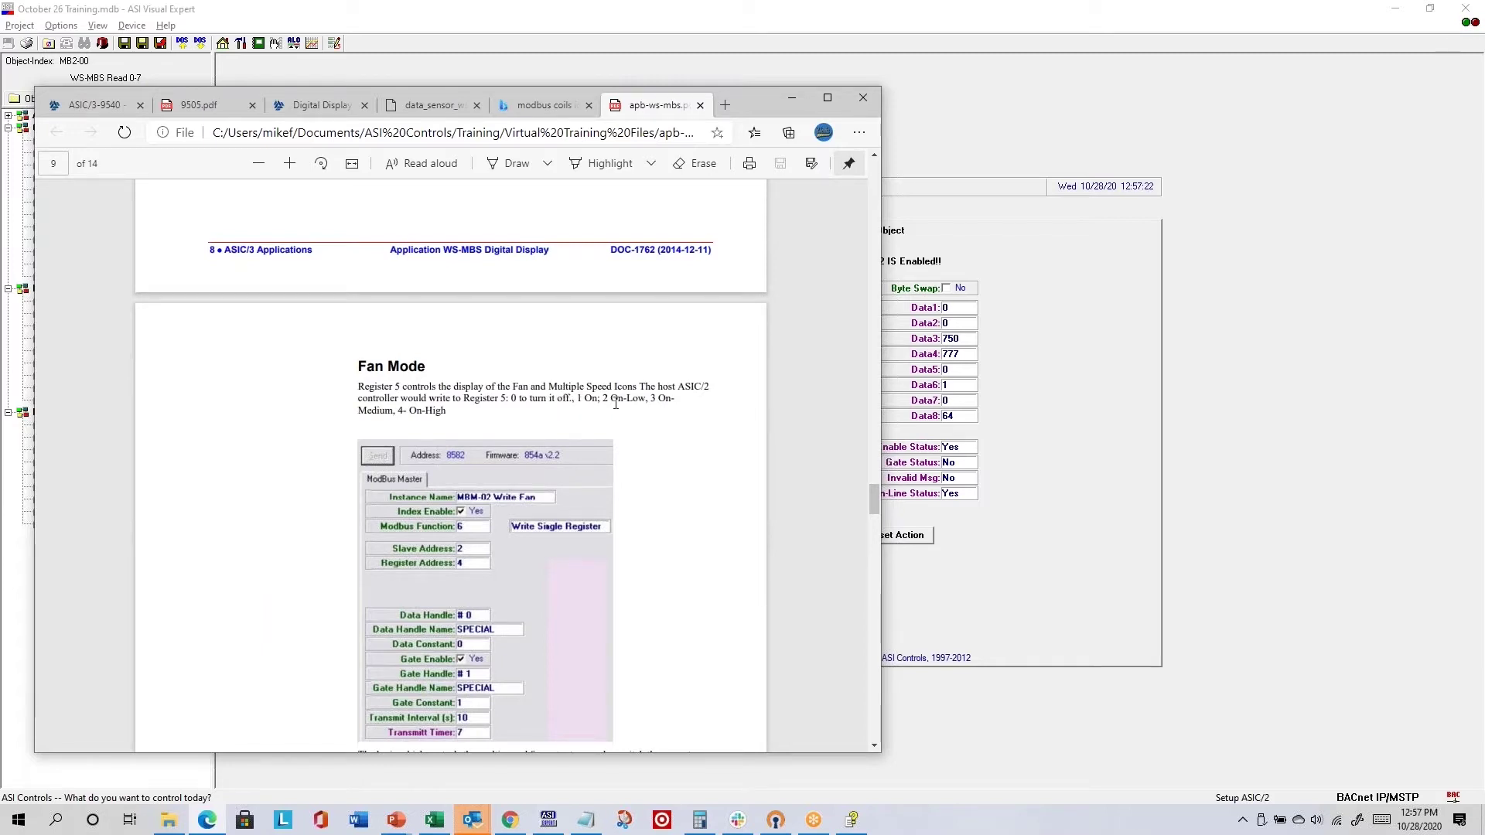
pyautogui.scroll(20, 630, 406)
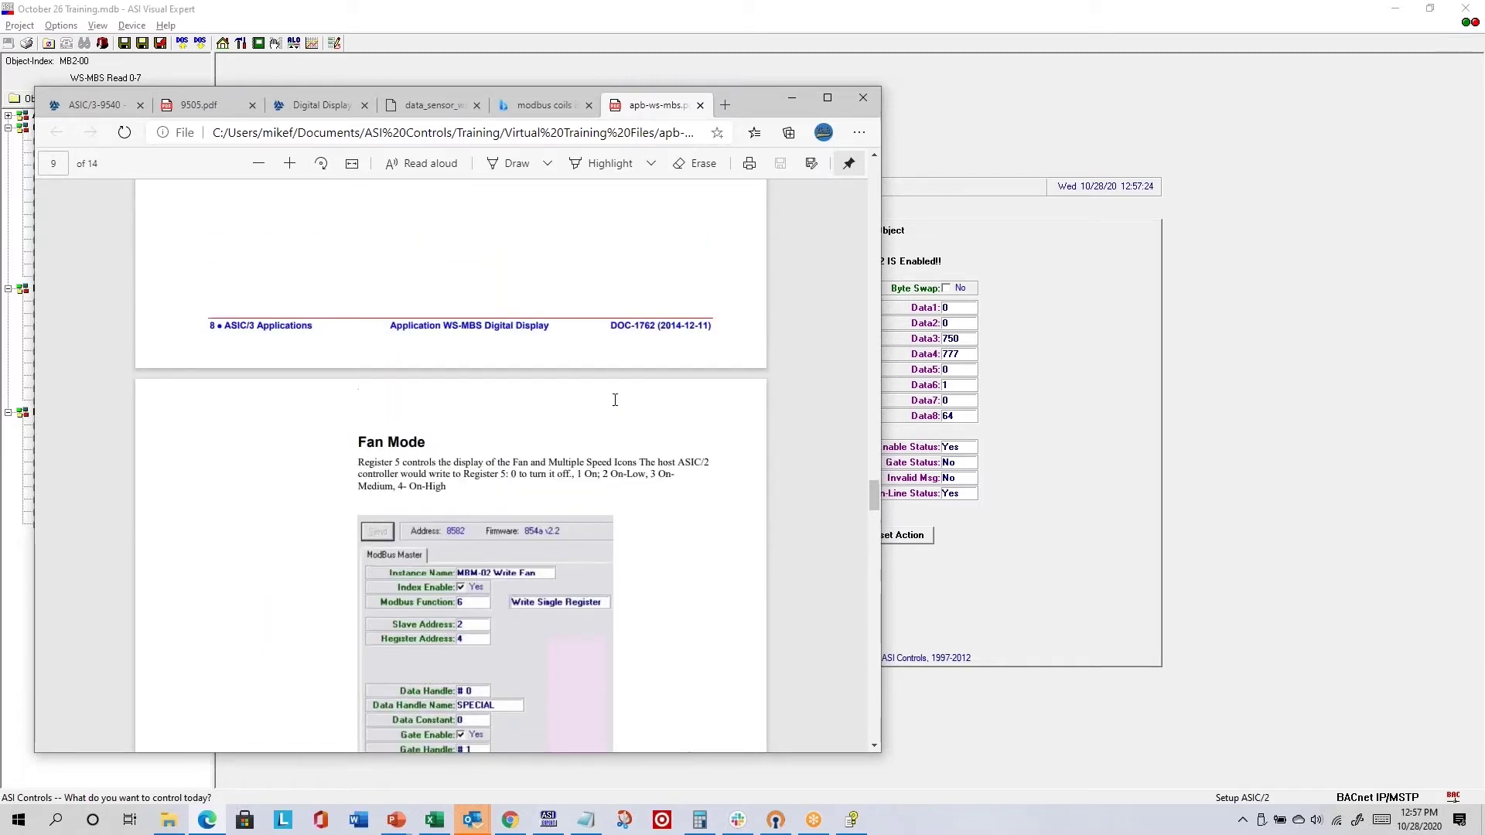
# - Scroll back up through the manual from the Fan Mode pages toward the Holding Registers table
pyautogui.scroll(10, 615, 400)
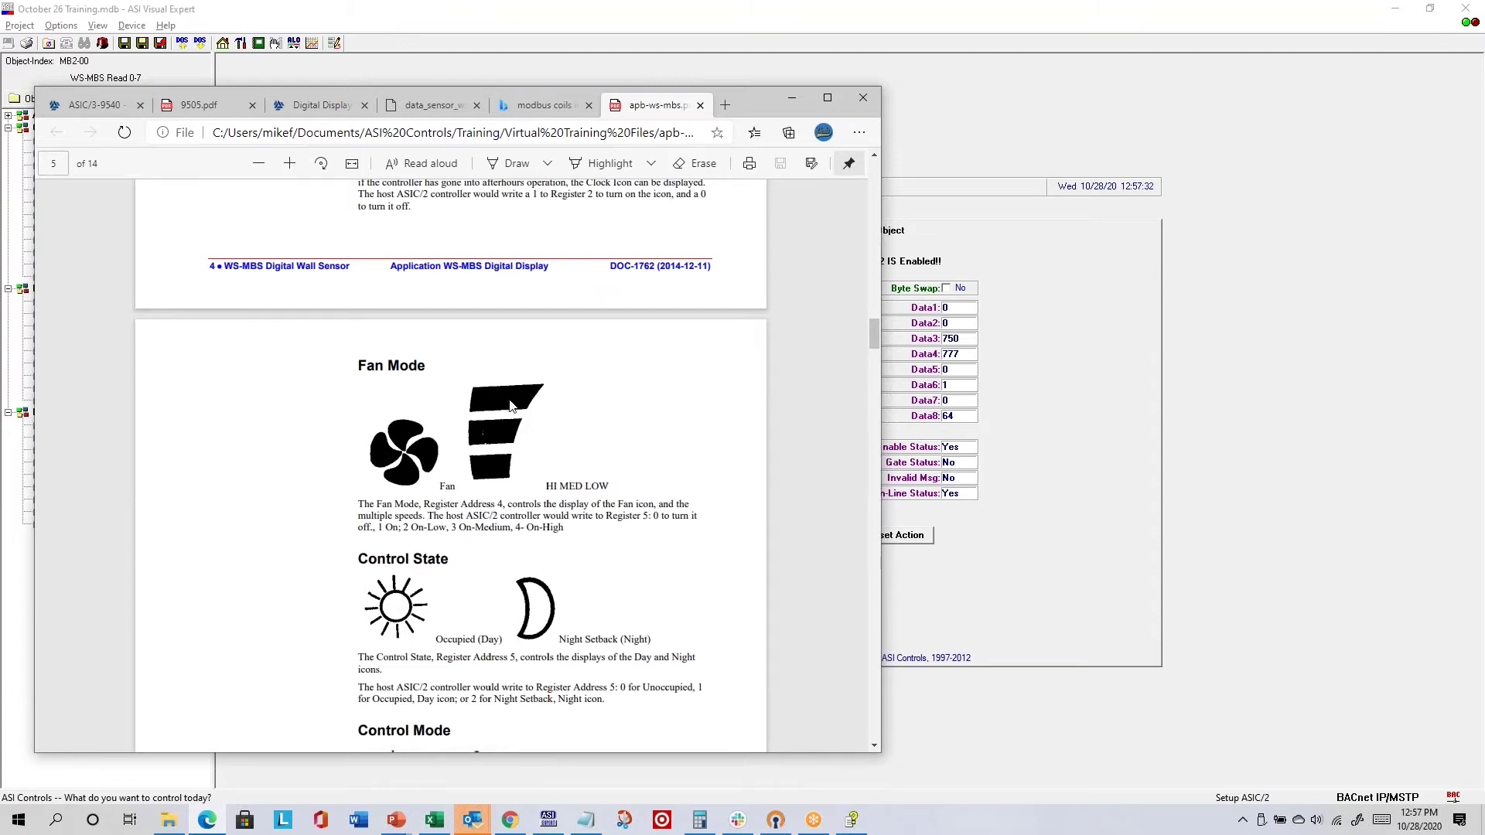
pyautogui.scroll(-5, 596, 448)
pyautogui.scroll(-20, 597, 449)
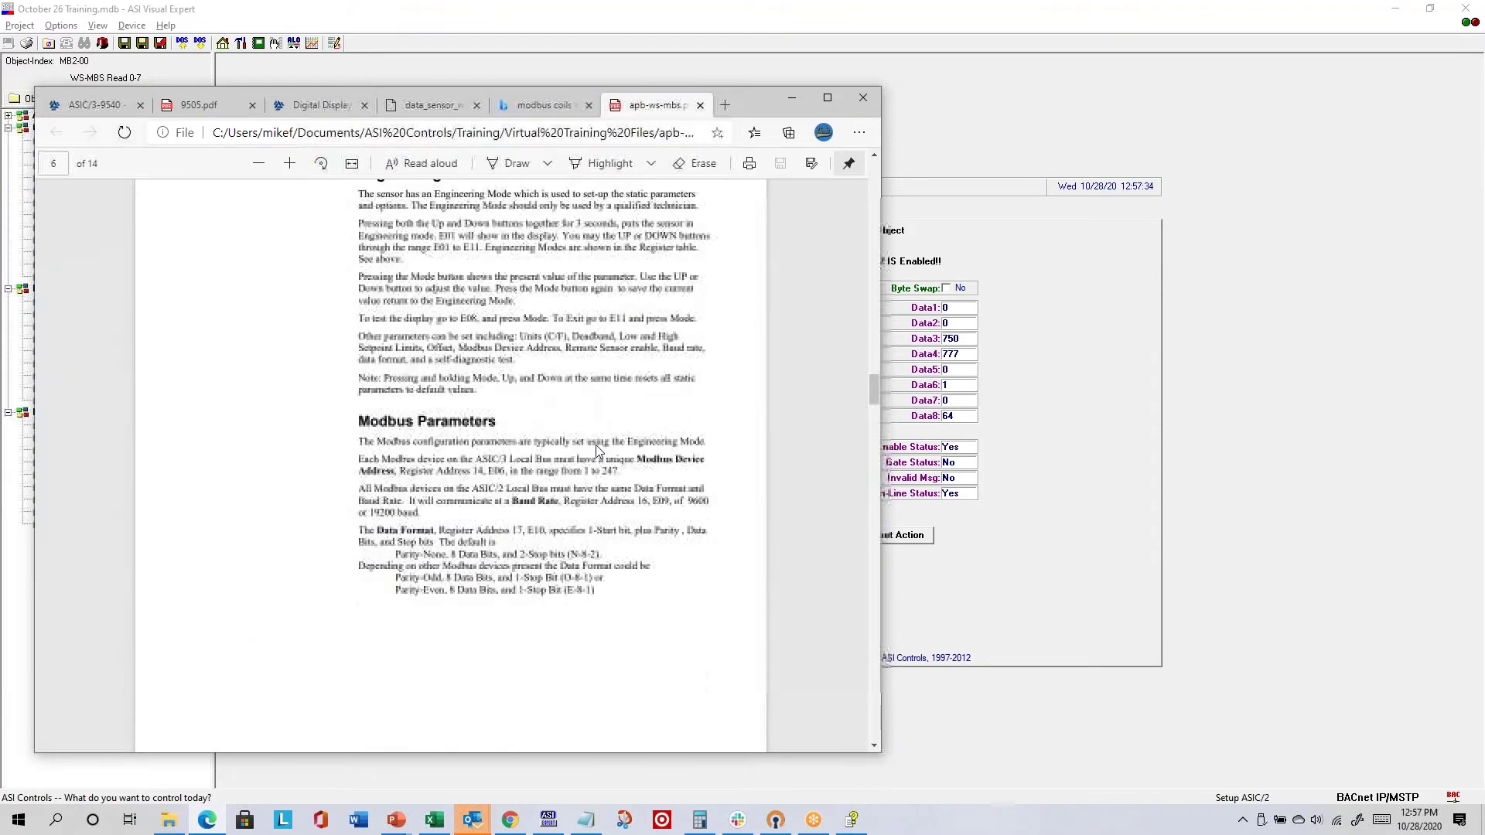
pyautogui.scroll(-15, 595, 450)
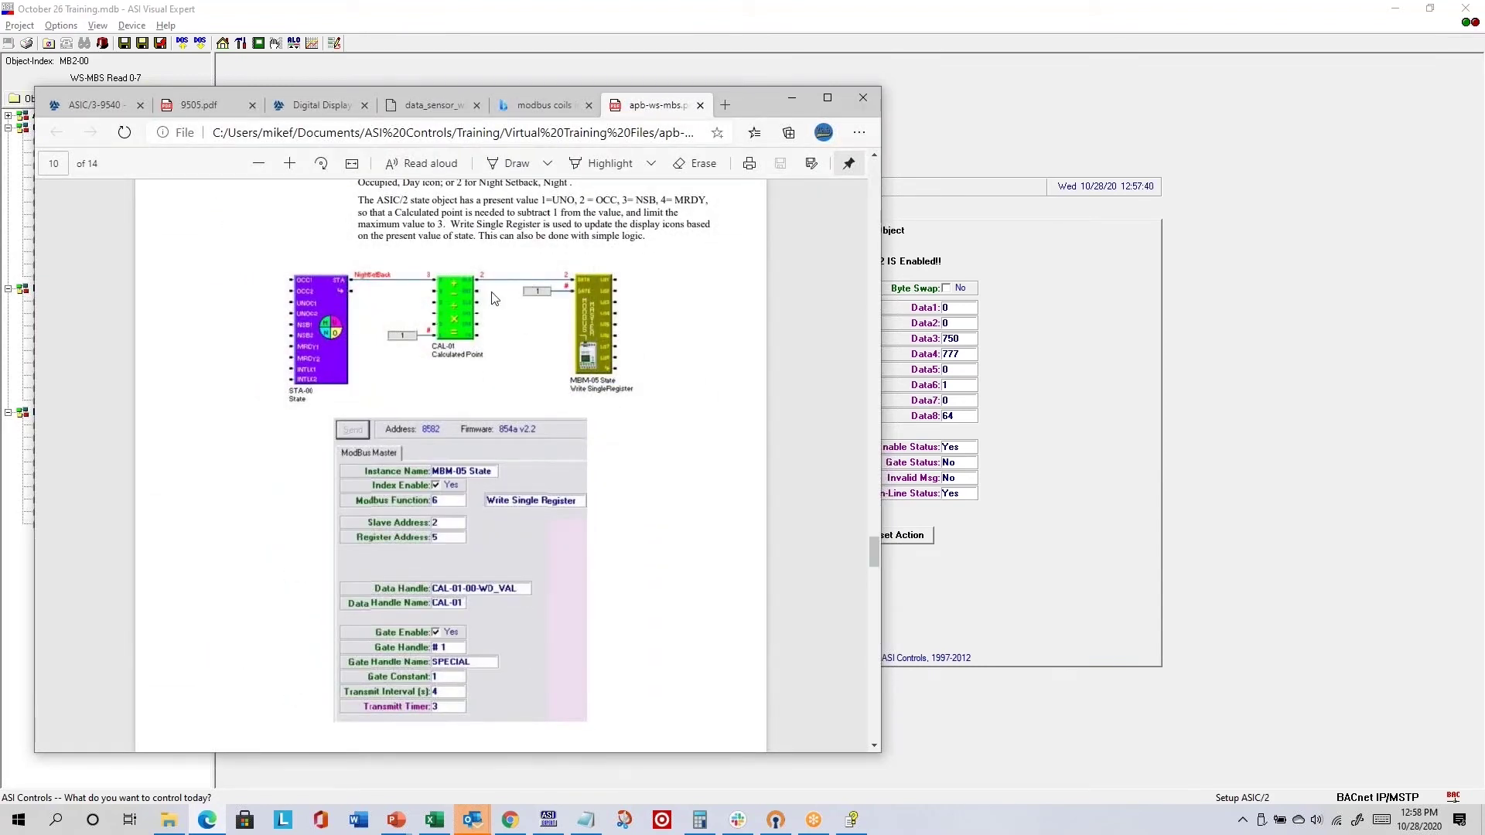
pyautogui.scroll(2, 503, 292)
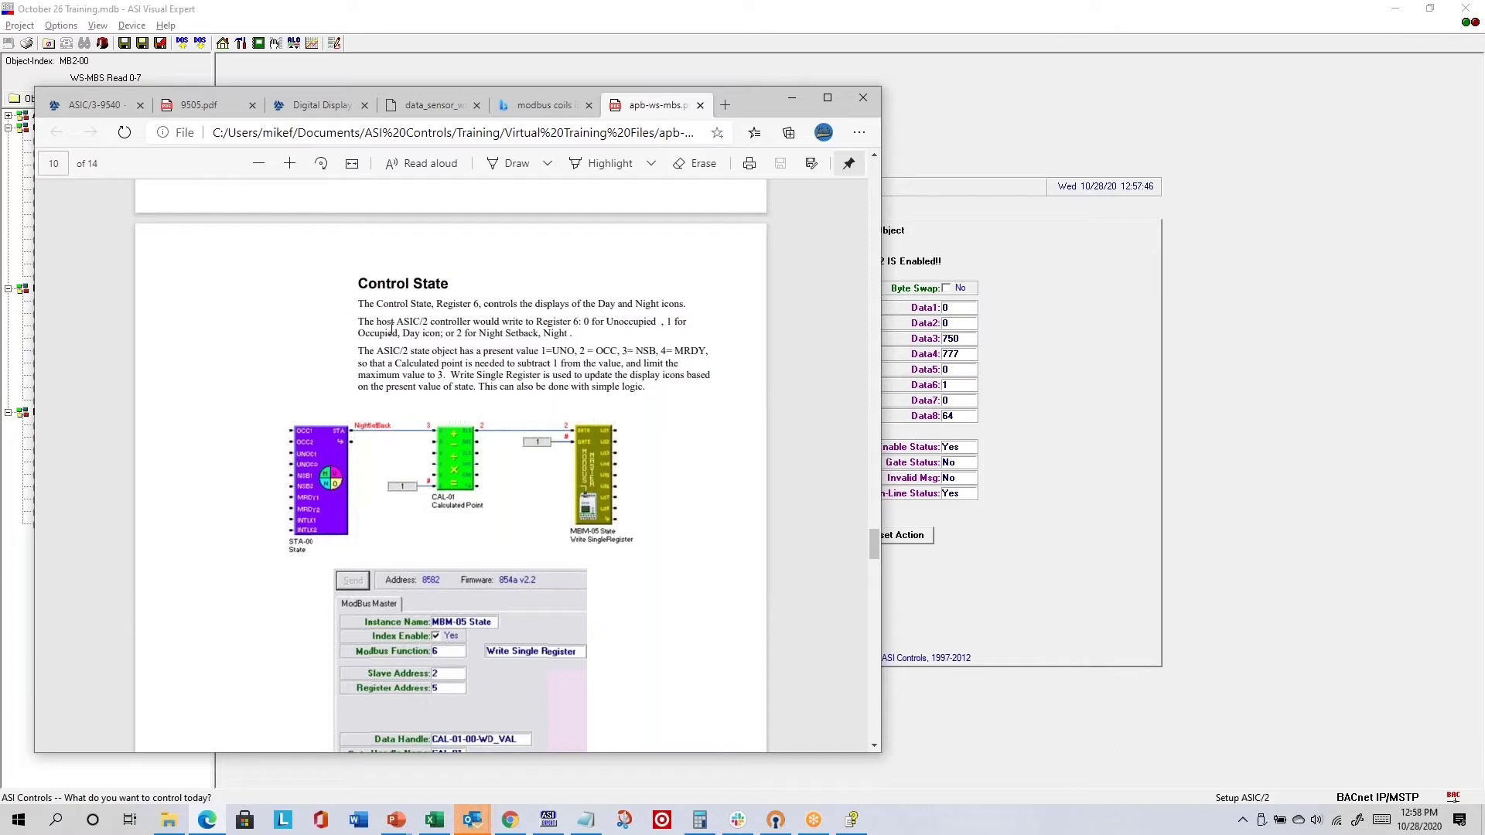
pyautogui.scroll(-10, 588, 447)
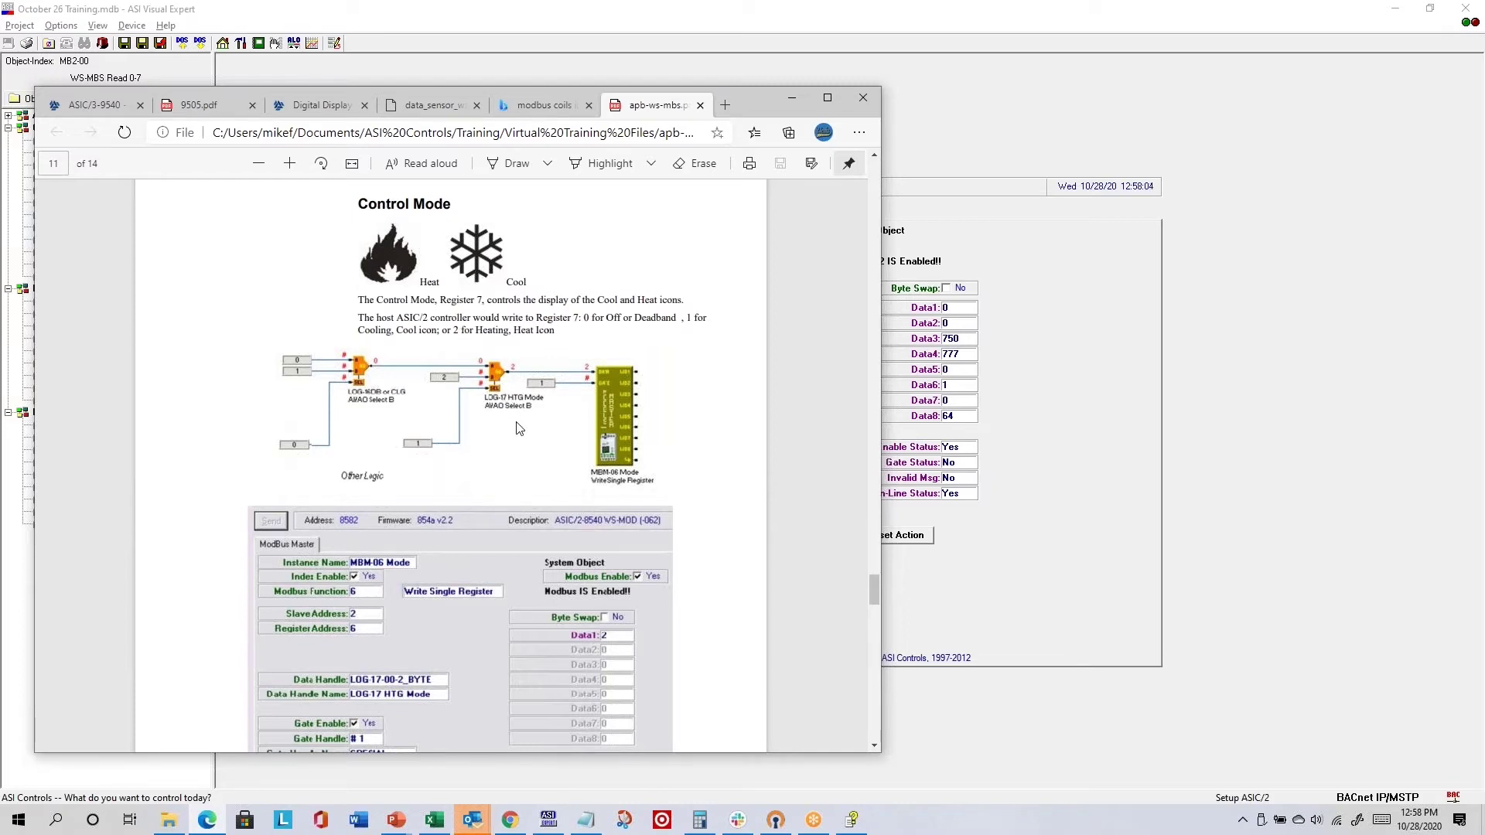
pyautogui.scroll(-10, 519, 430)
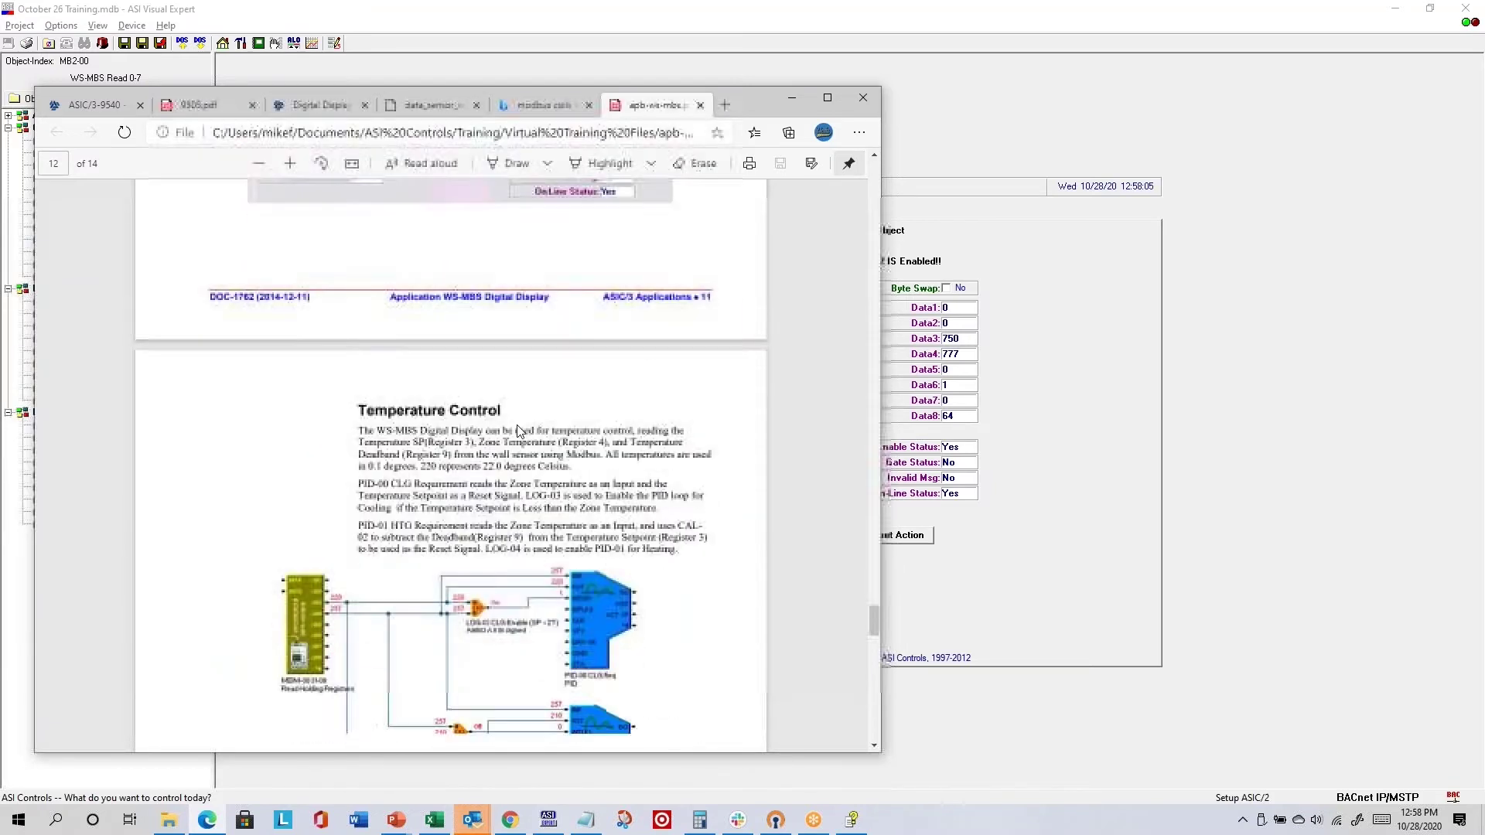
pyautogui.scroll(2, 510, 464)
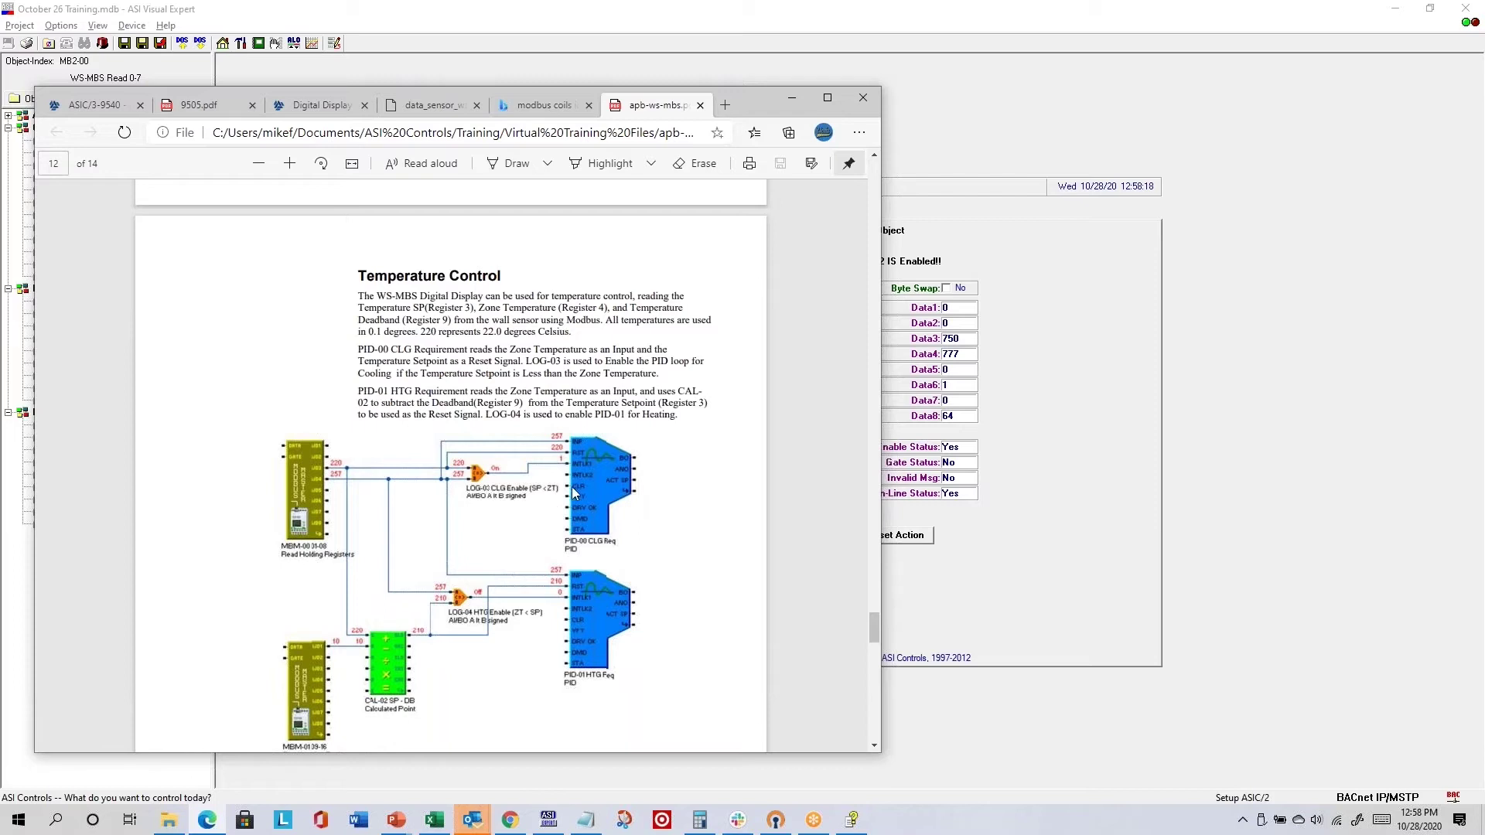
pyautogui.scroll(-10, 580, 544)
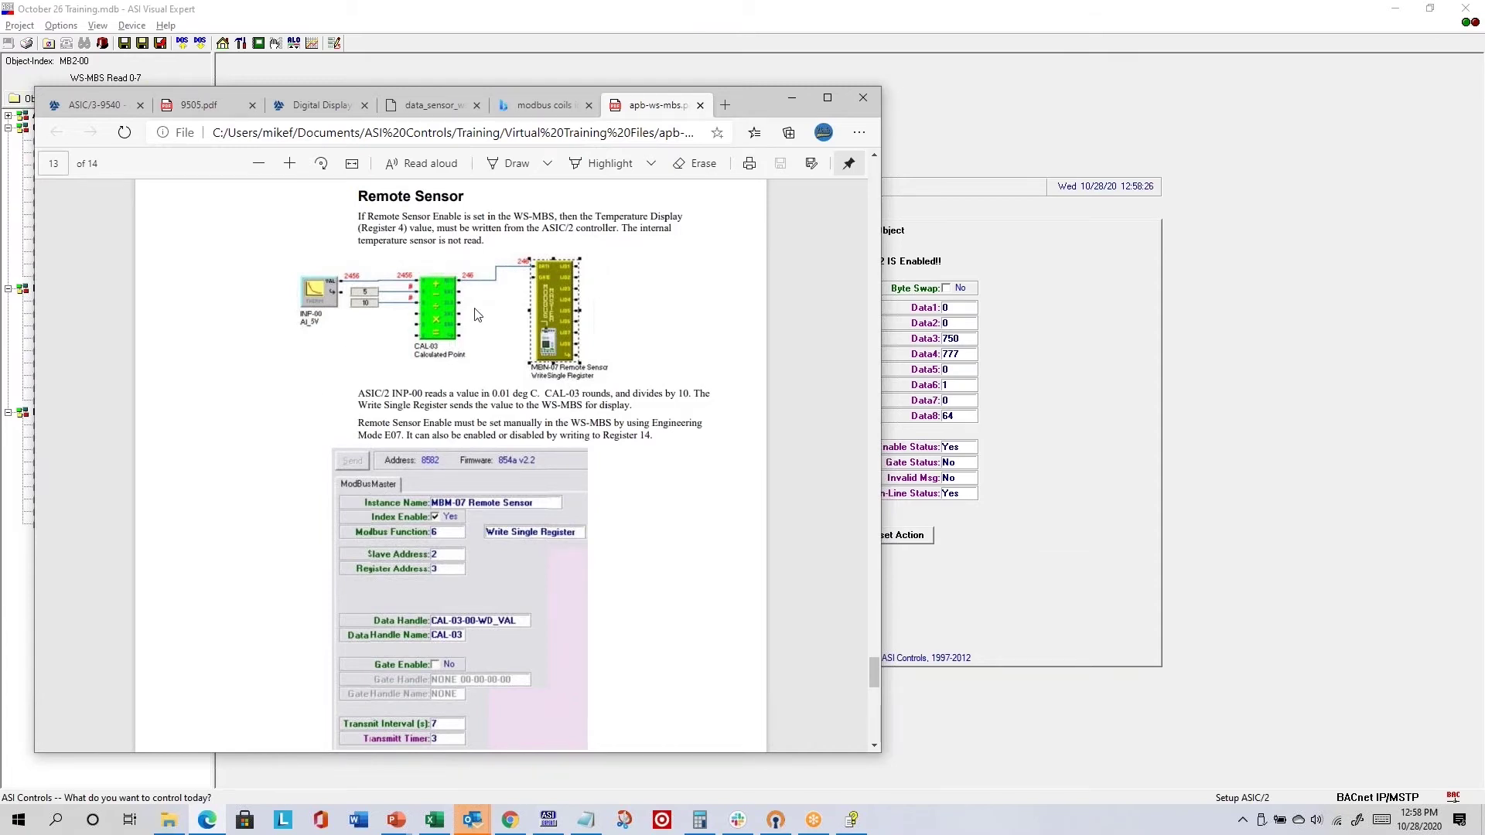
pyautogui.scroll(20, 475, 313)
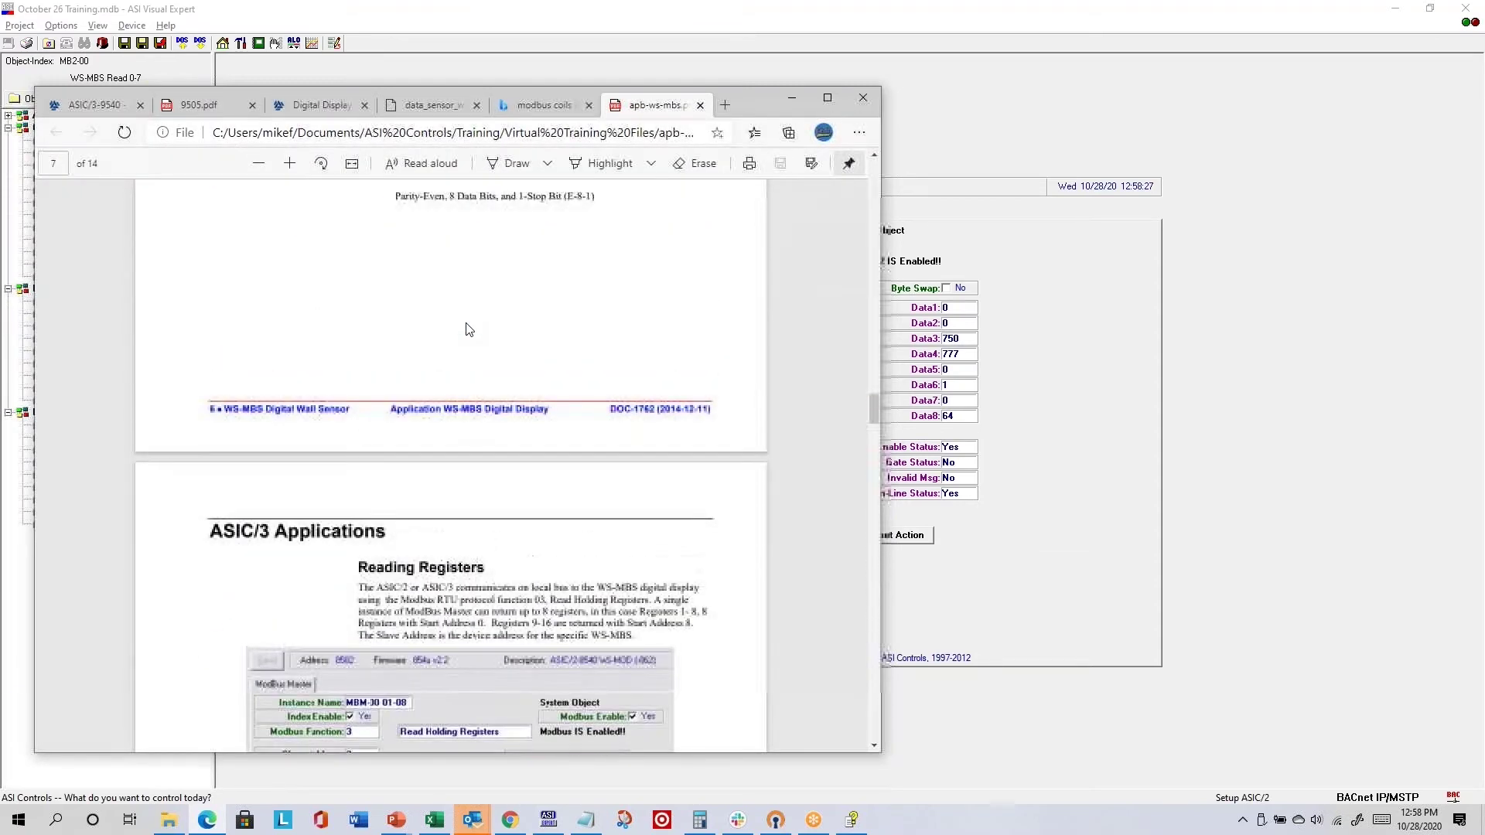
pyautogui.scroll(20, 467, 329)
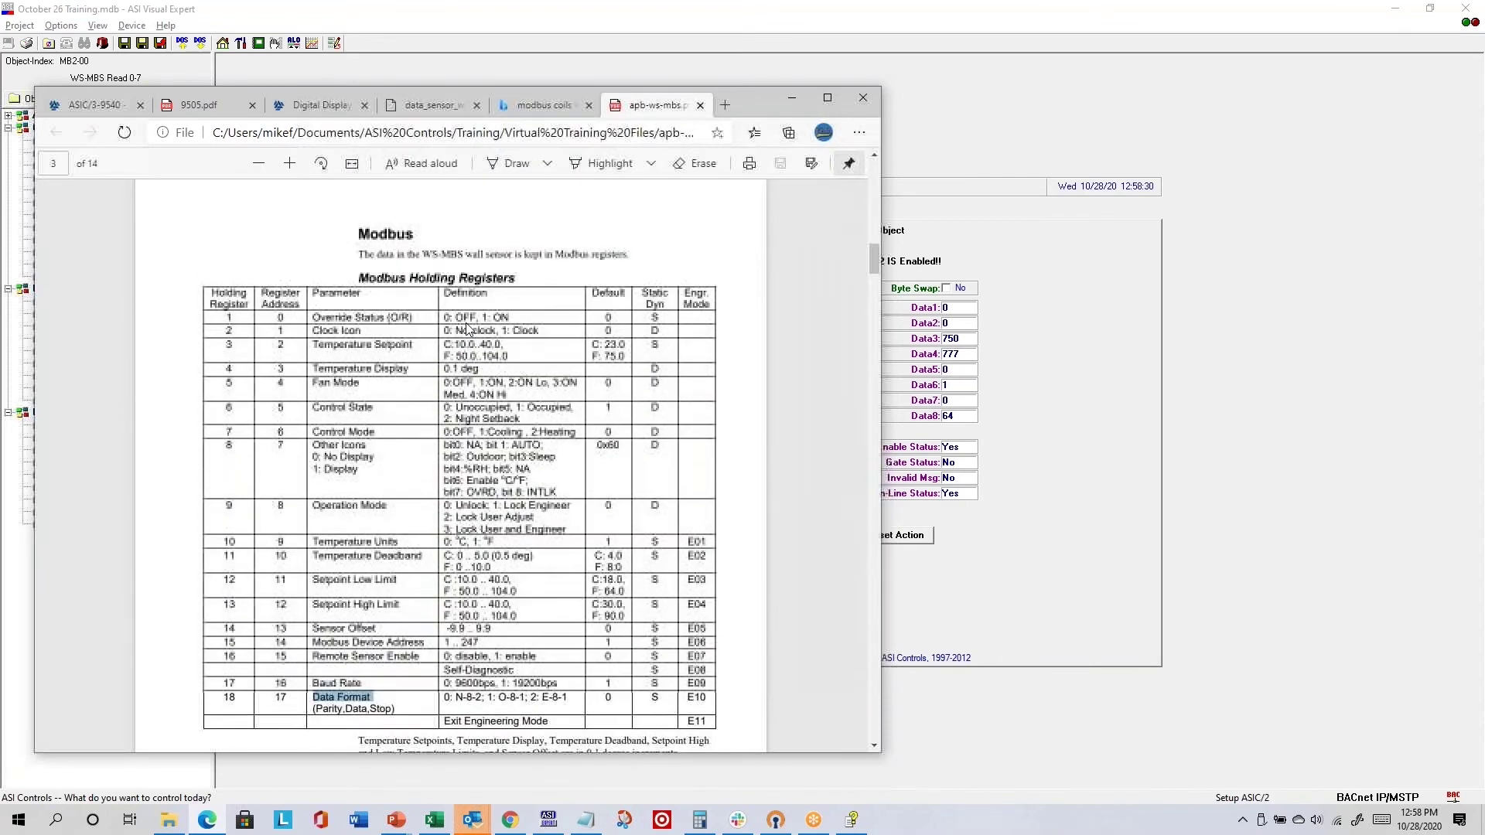
# - Highlight register table rows, including the Temperature Display parameter
pyautogui.scroll(-2, 466, 327)
pyautogui.moveTo(313, 507); pyautogui.dragTo(422, 508)
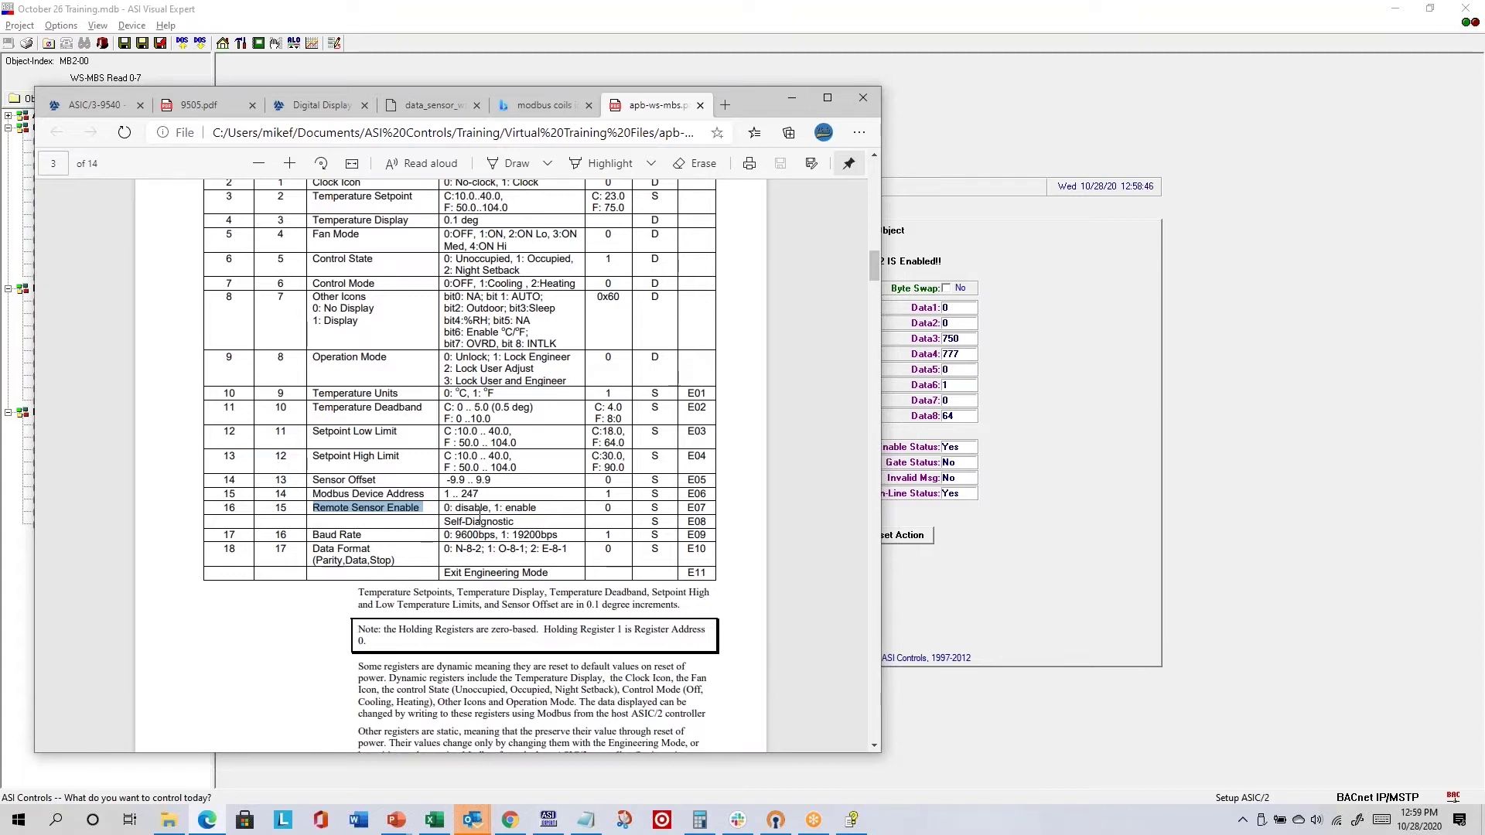
pyautogui.moveTo(310, 221); pyautogui.dragTo(410, 225)
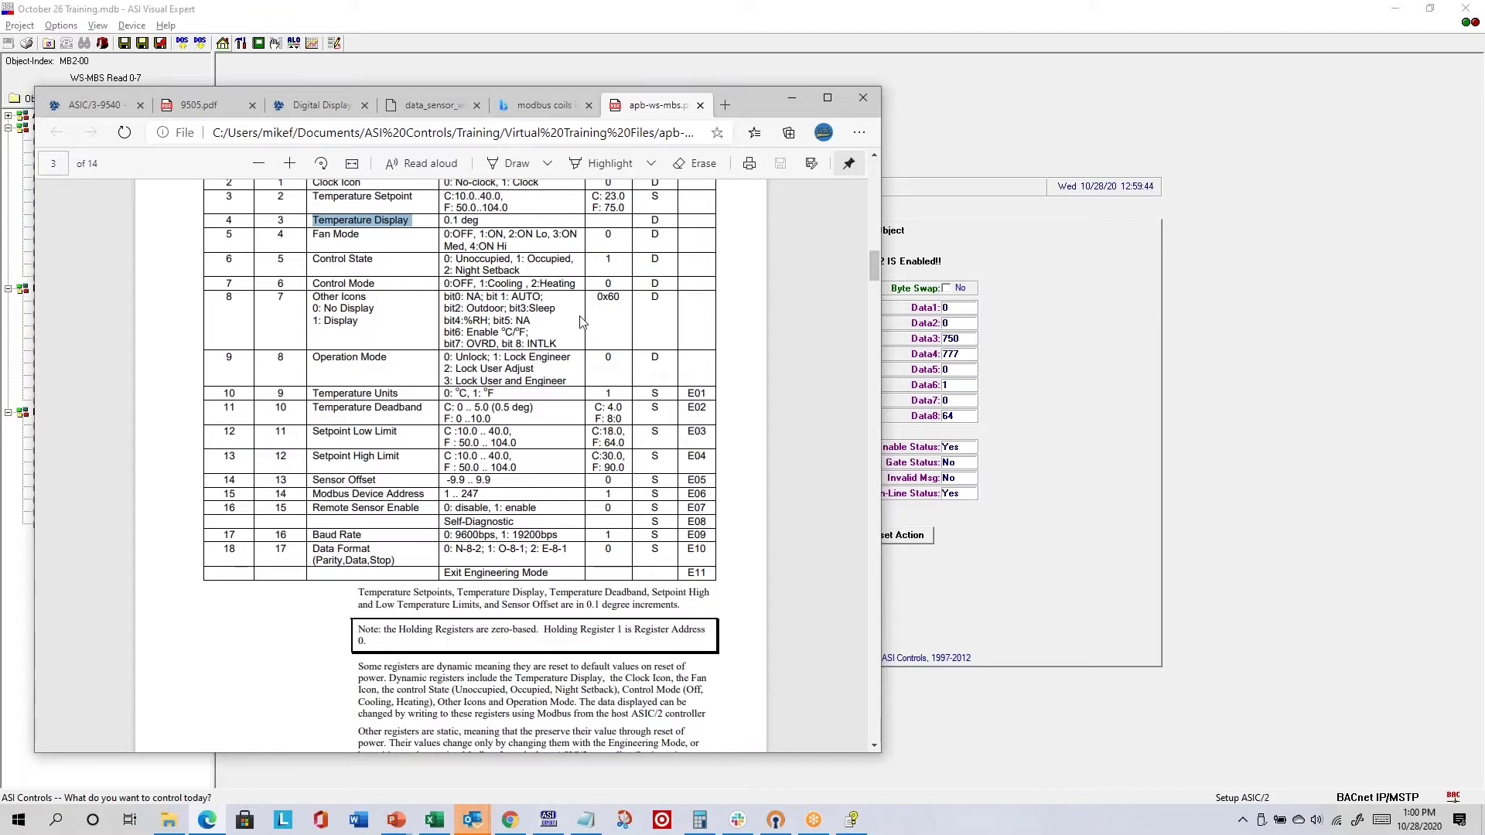
# - Scroll down to page 13's Remote Sensor section and its MBM-07 Write Single Register setup
pyautogui.scroll(-15, 588, 325)
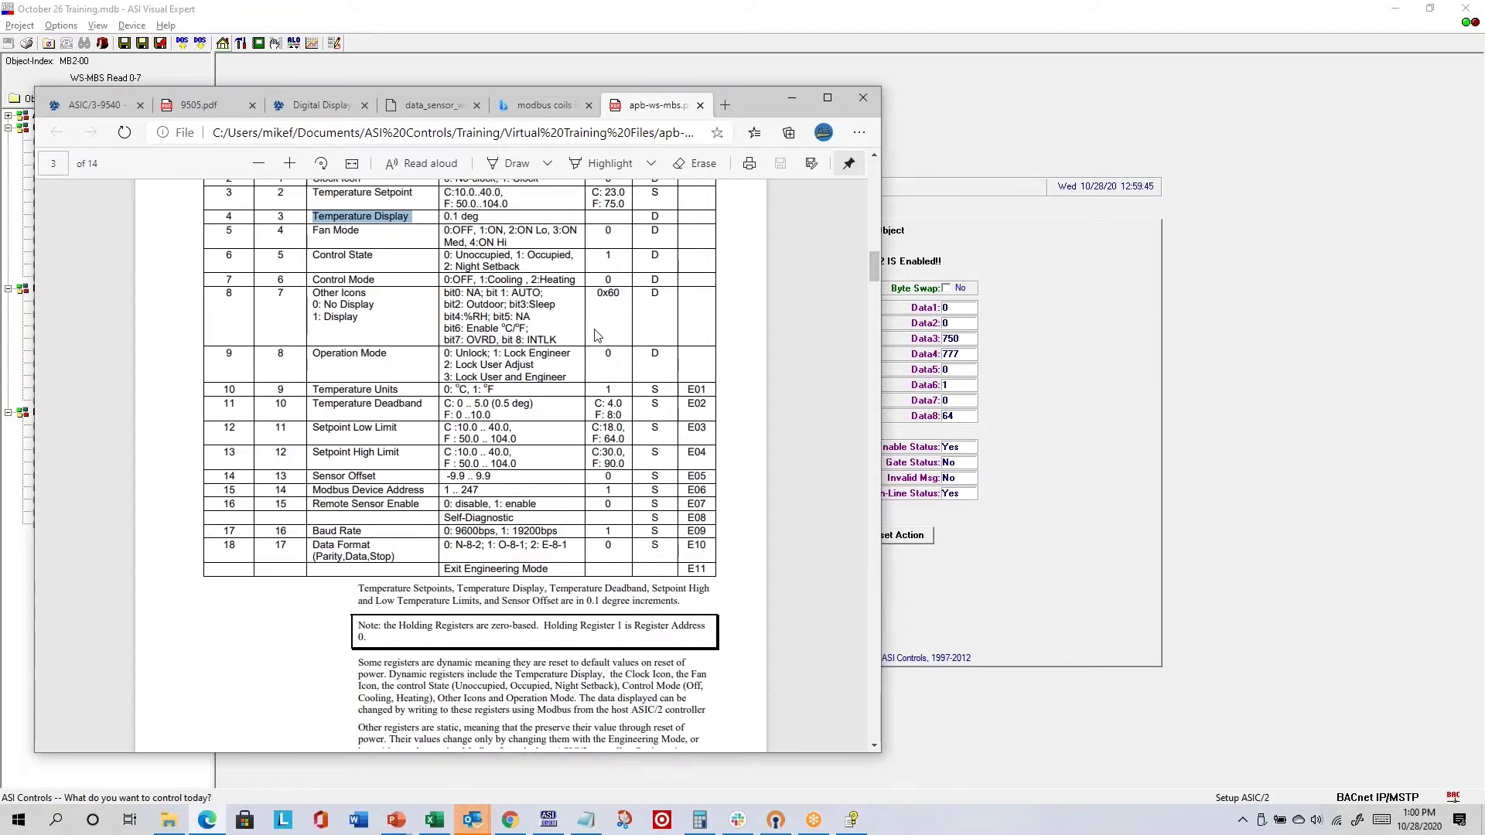
pyautogui.scroll(-20, 595, 329)
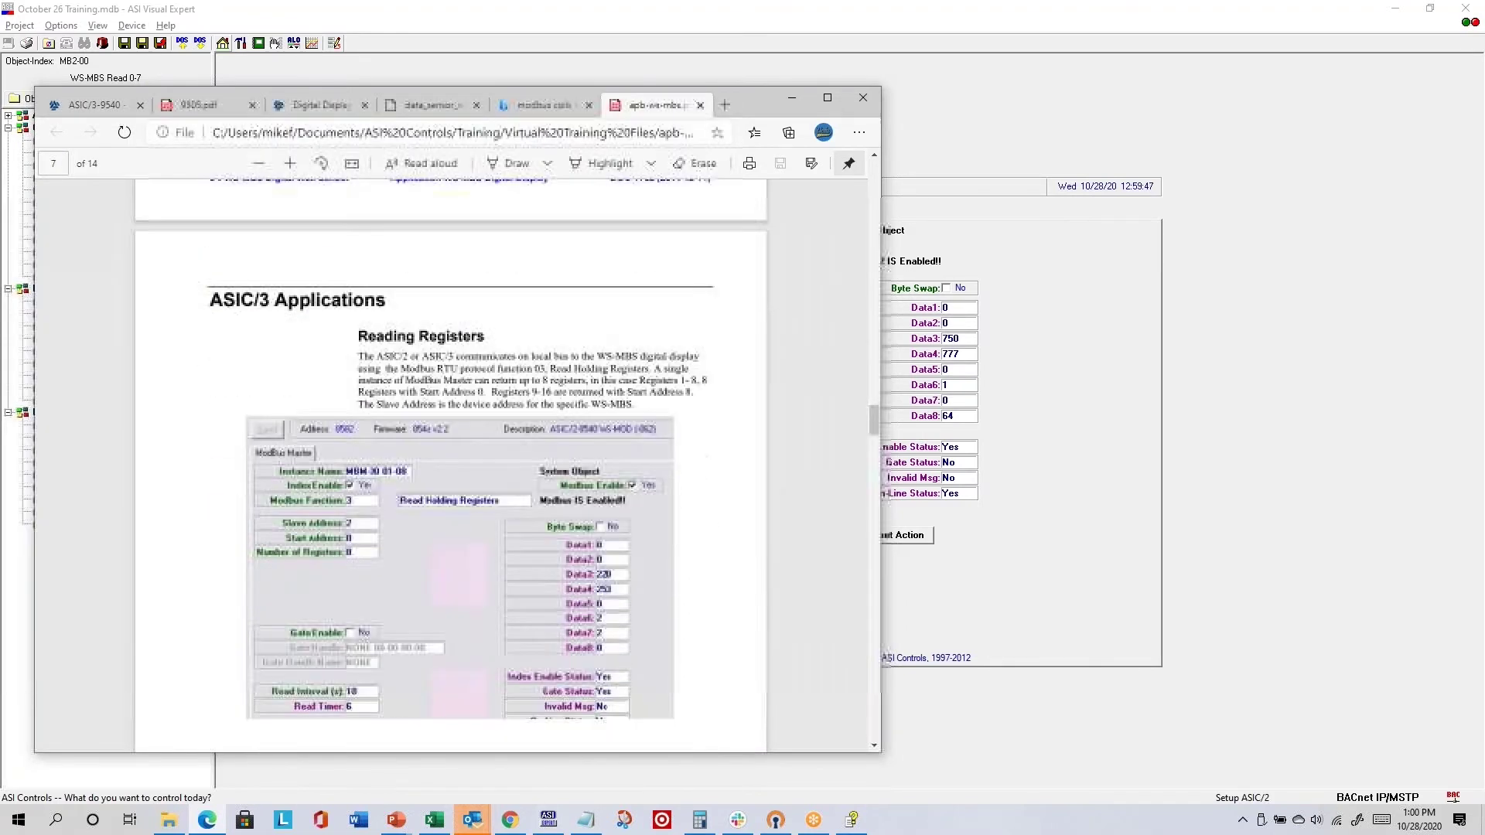
pyautogui.scroll(-12, 450, 458)
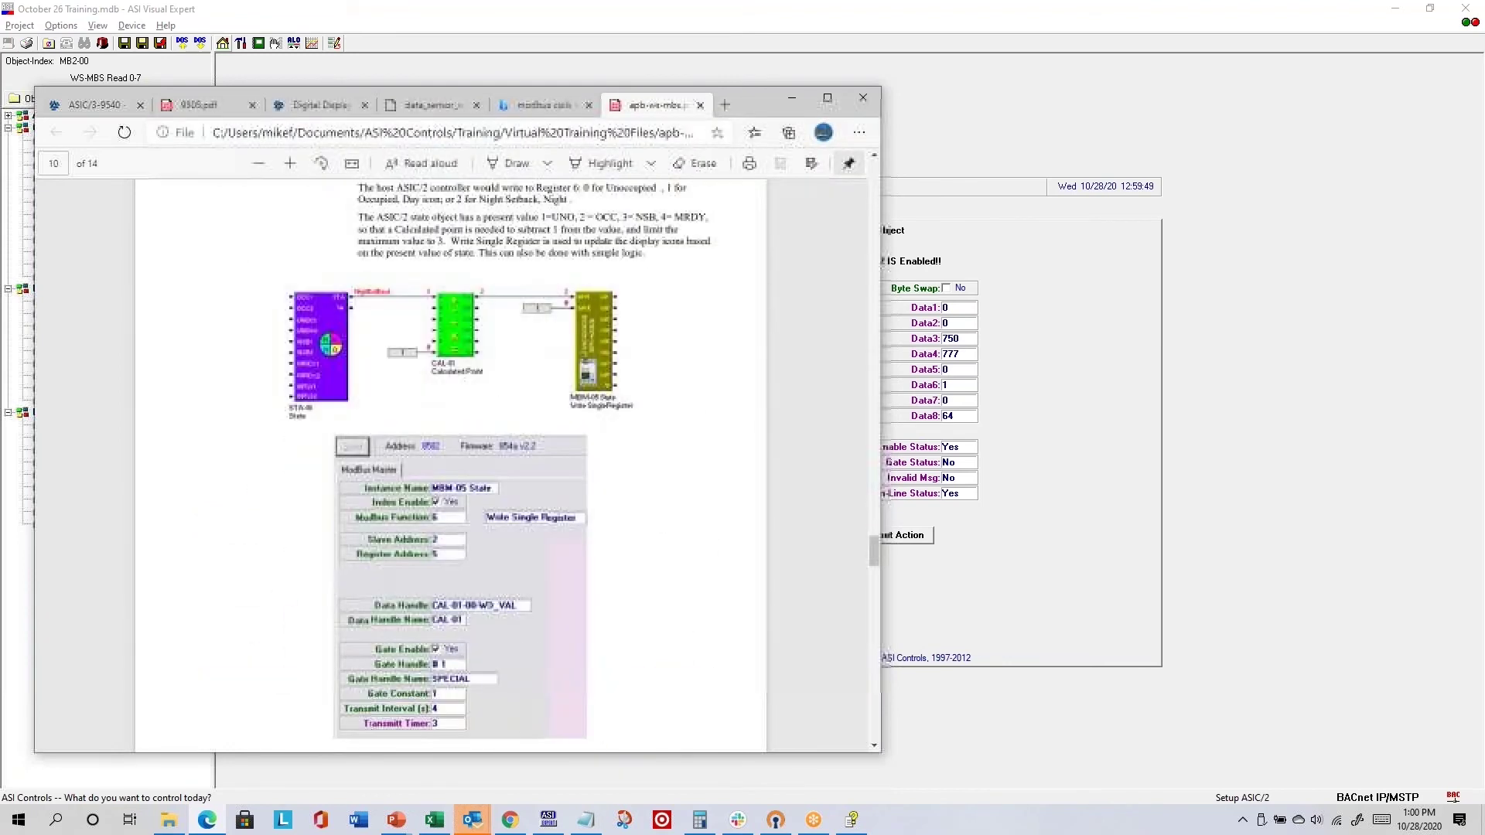
pyautogui.scroll(-10, 591, 332)
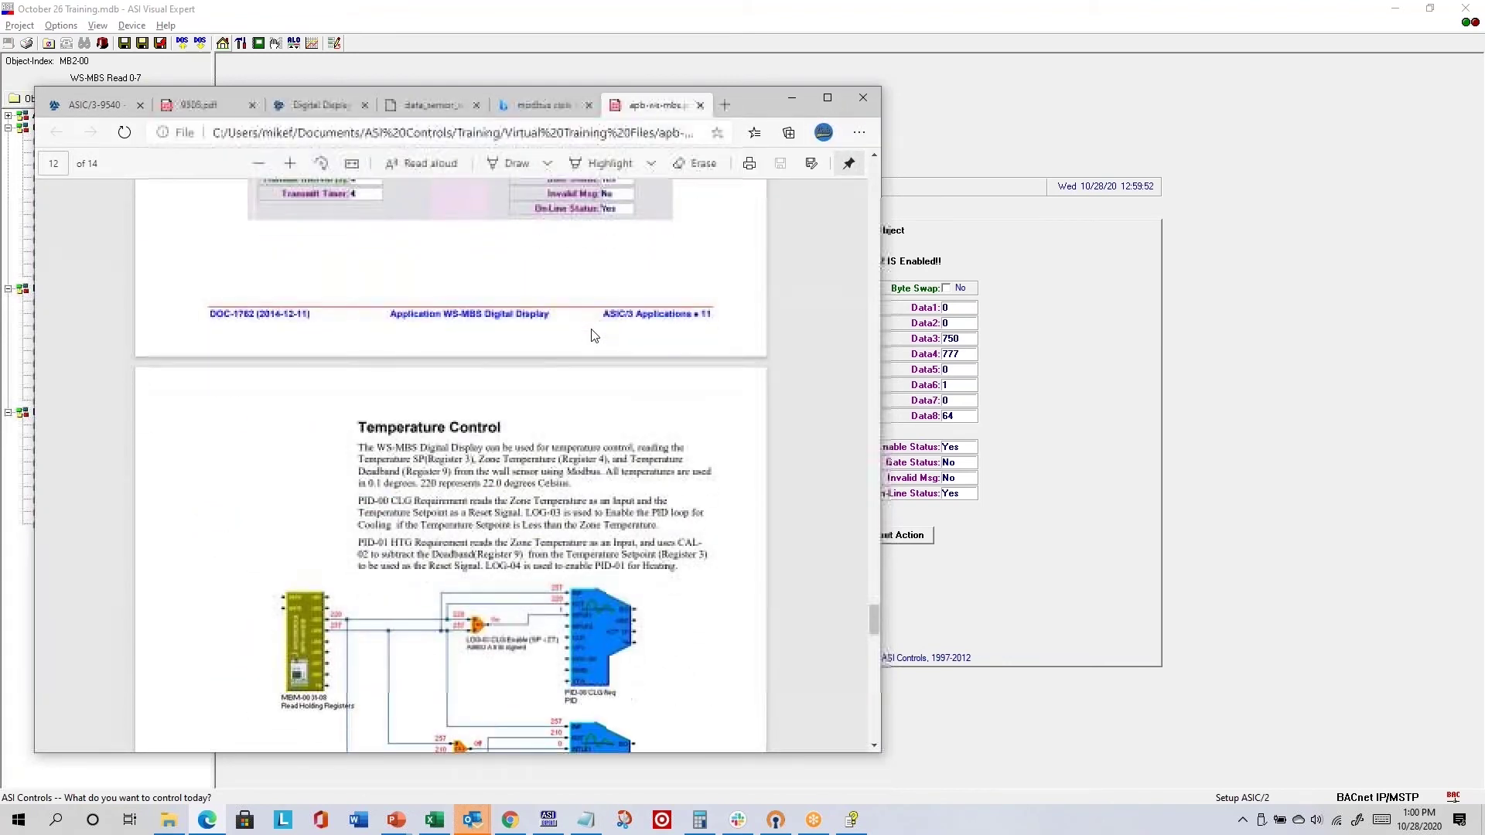
pyautogui.scroll(-8, 591, 331)
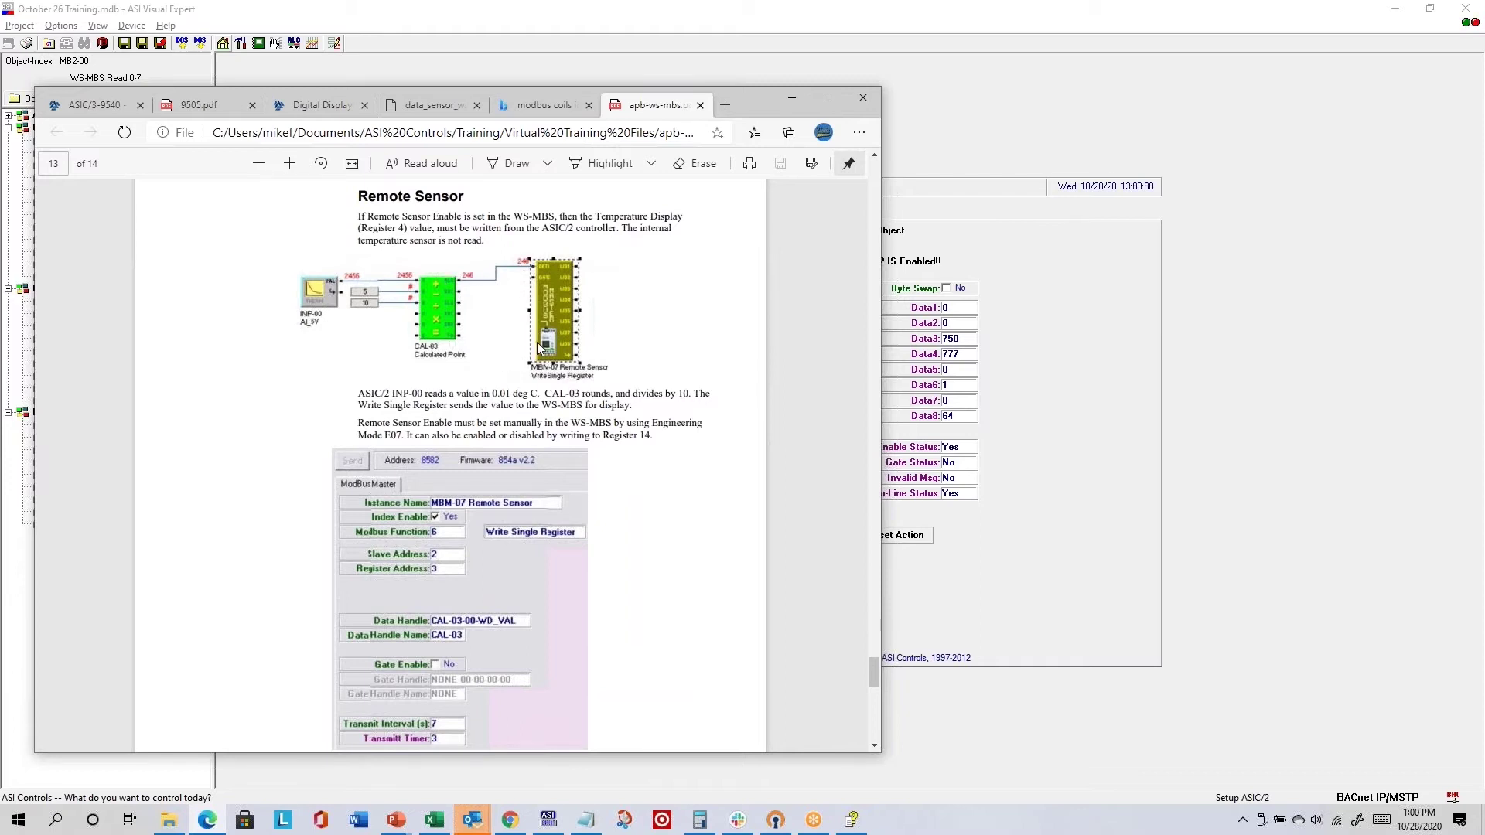
# - Scroll past page 13, then back up to the Override and Clock icon write-register pages
pyautogui.scroll(-3, 586, 369)
pyautogui.scroll(-6, 586, 369)
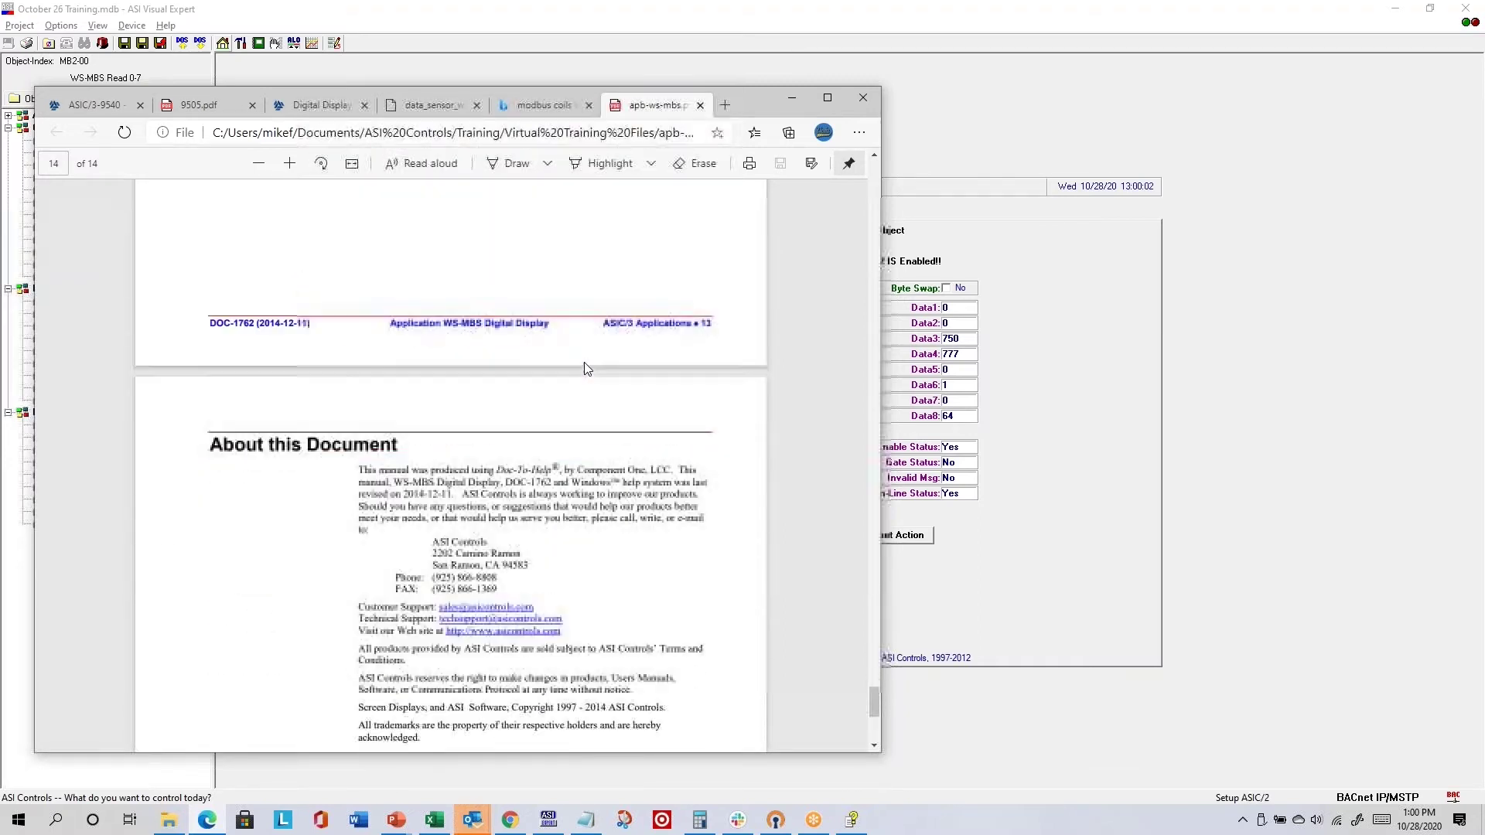
pyautogui.scroll(8, 586, 369)
pyautogui.scroll(12, 585, 368)
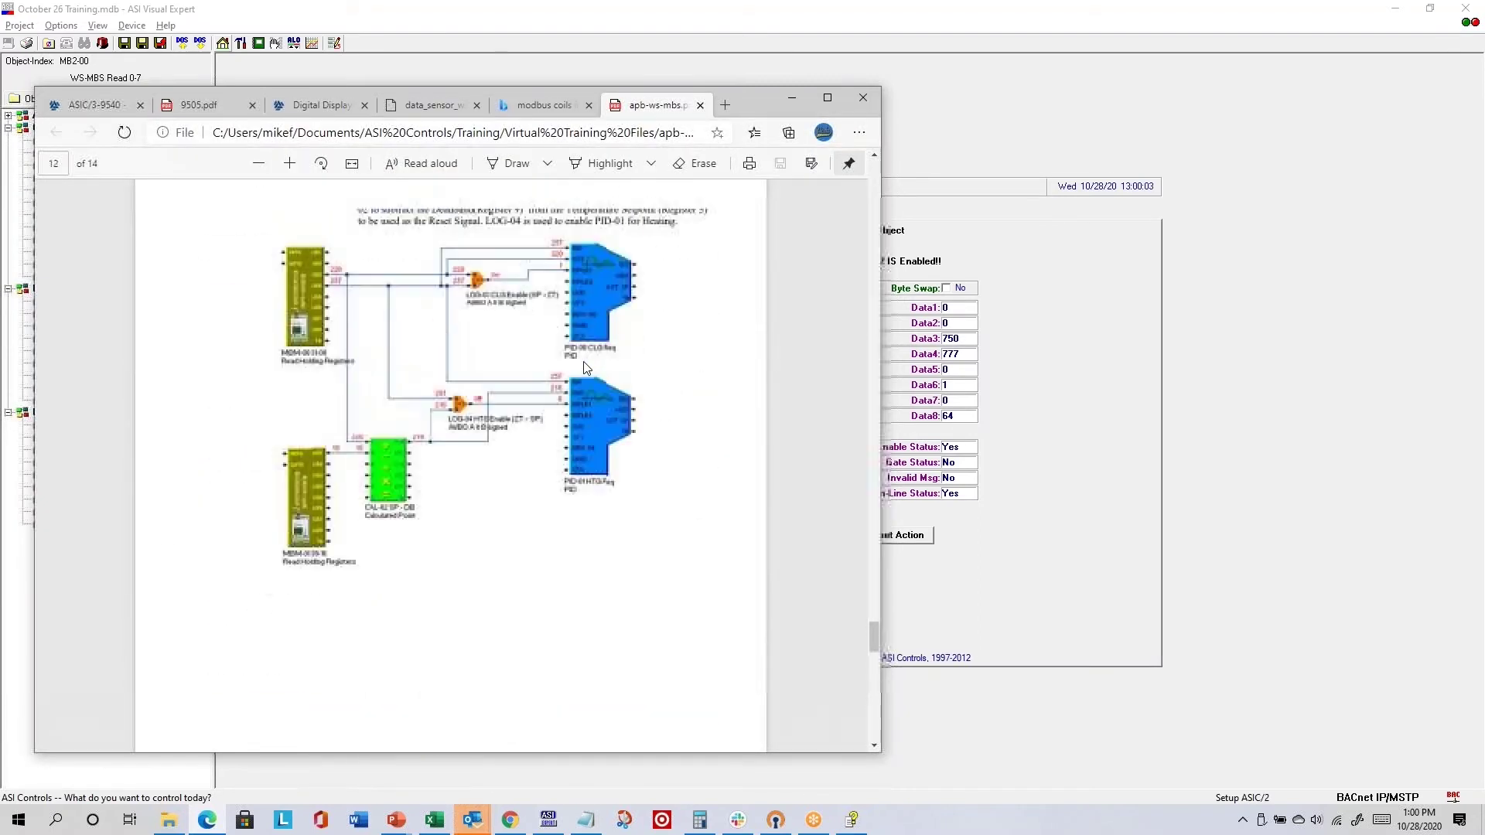
pyautogui.scroll(6, 586, 368)
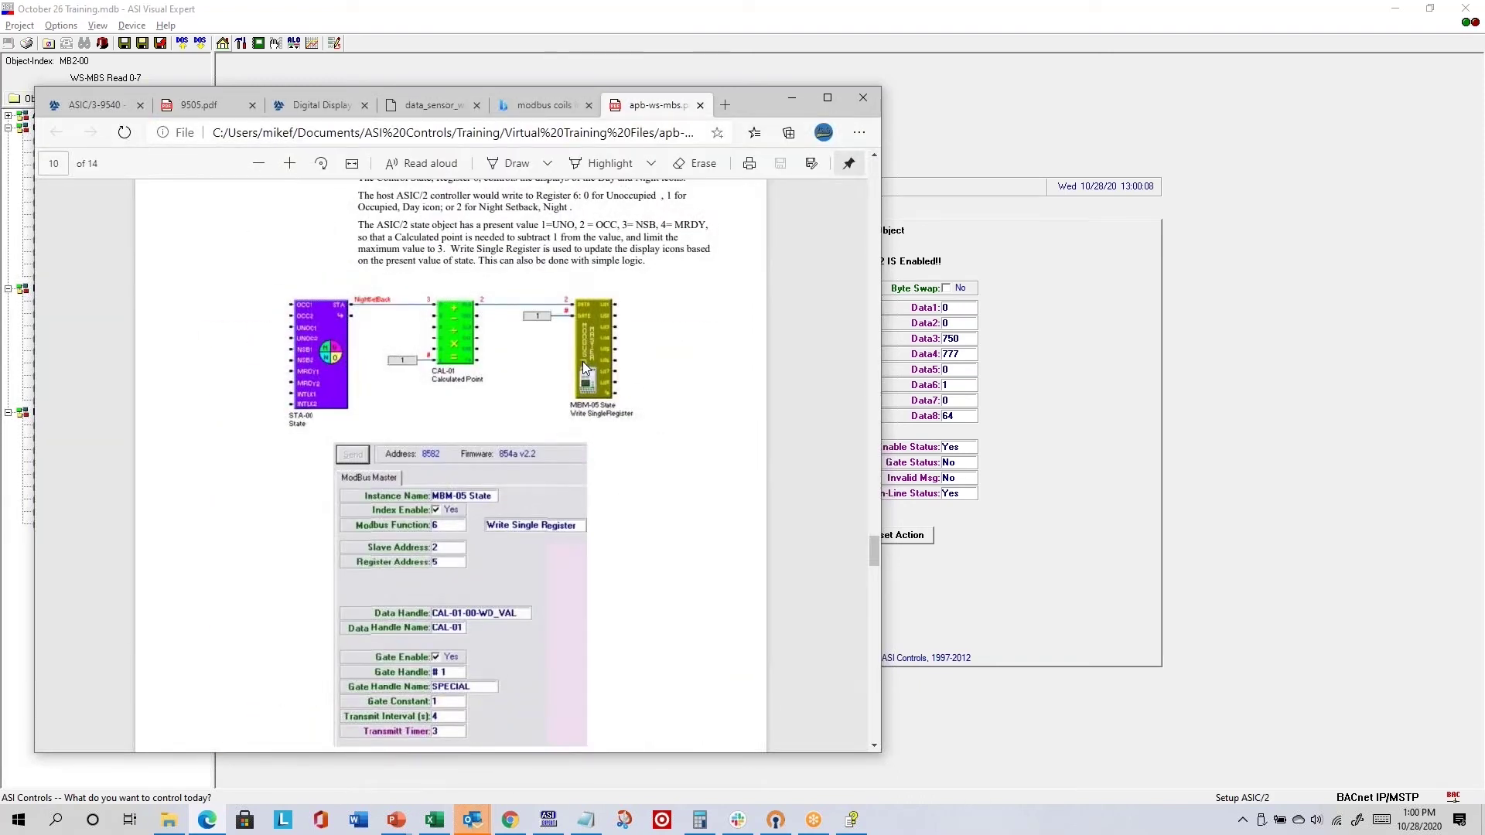
pyautogui.scroll(12, 584, 369)
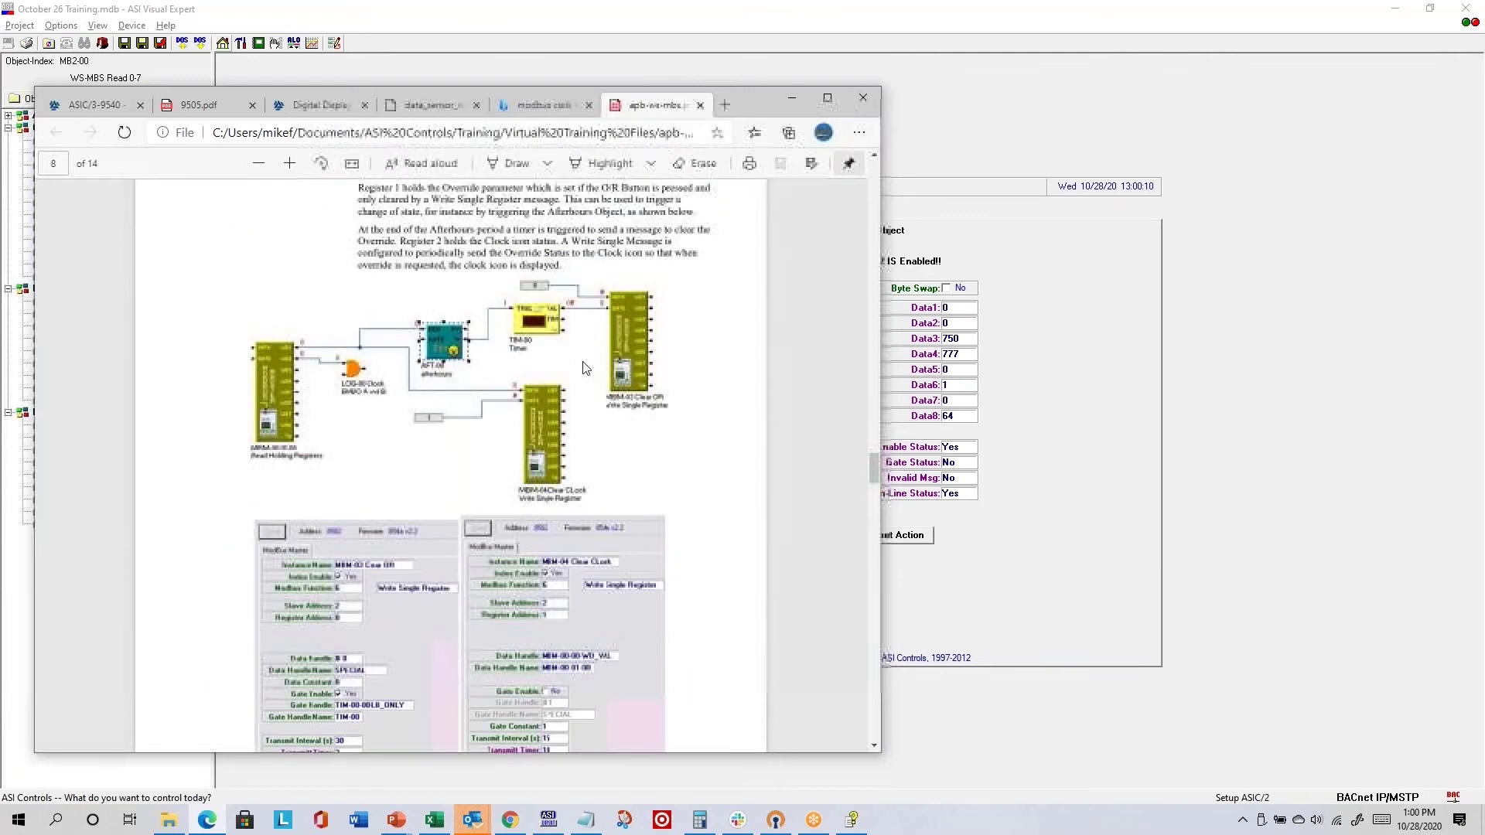
pyautogui.scroll(8, 584, 368)
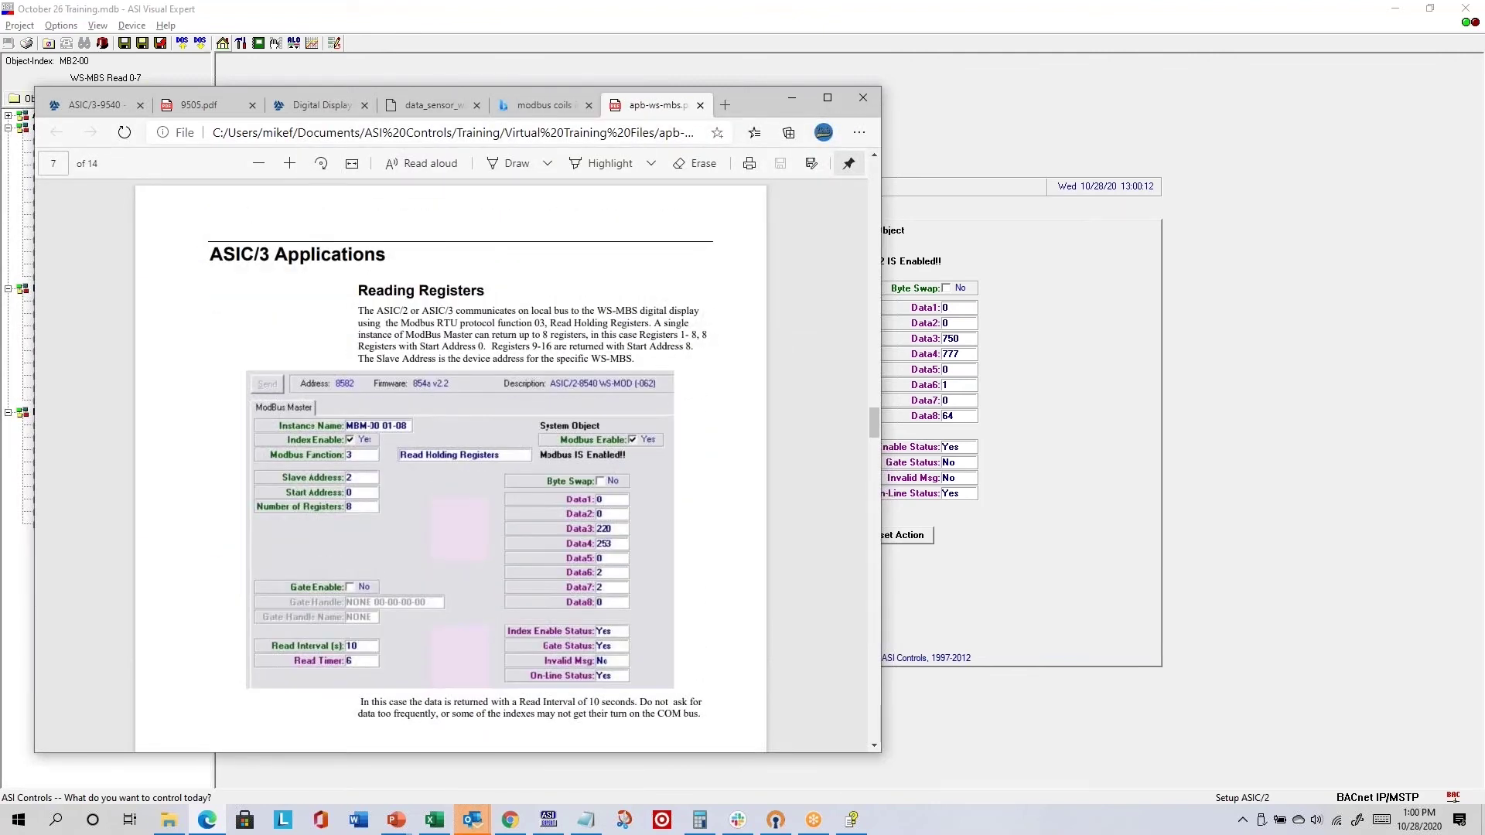
# - Review the top of the Notepad training notes, then clear the desktop to reveal ASI Visual Expert
pyautogui.hotkey('alt', 'Tab')
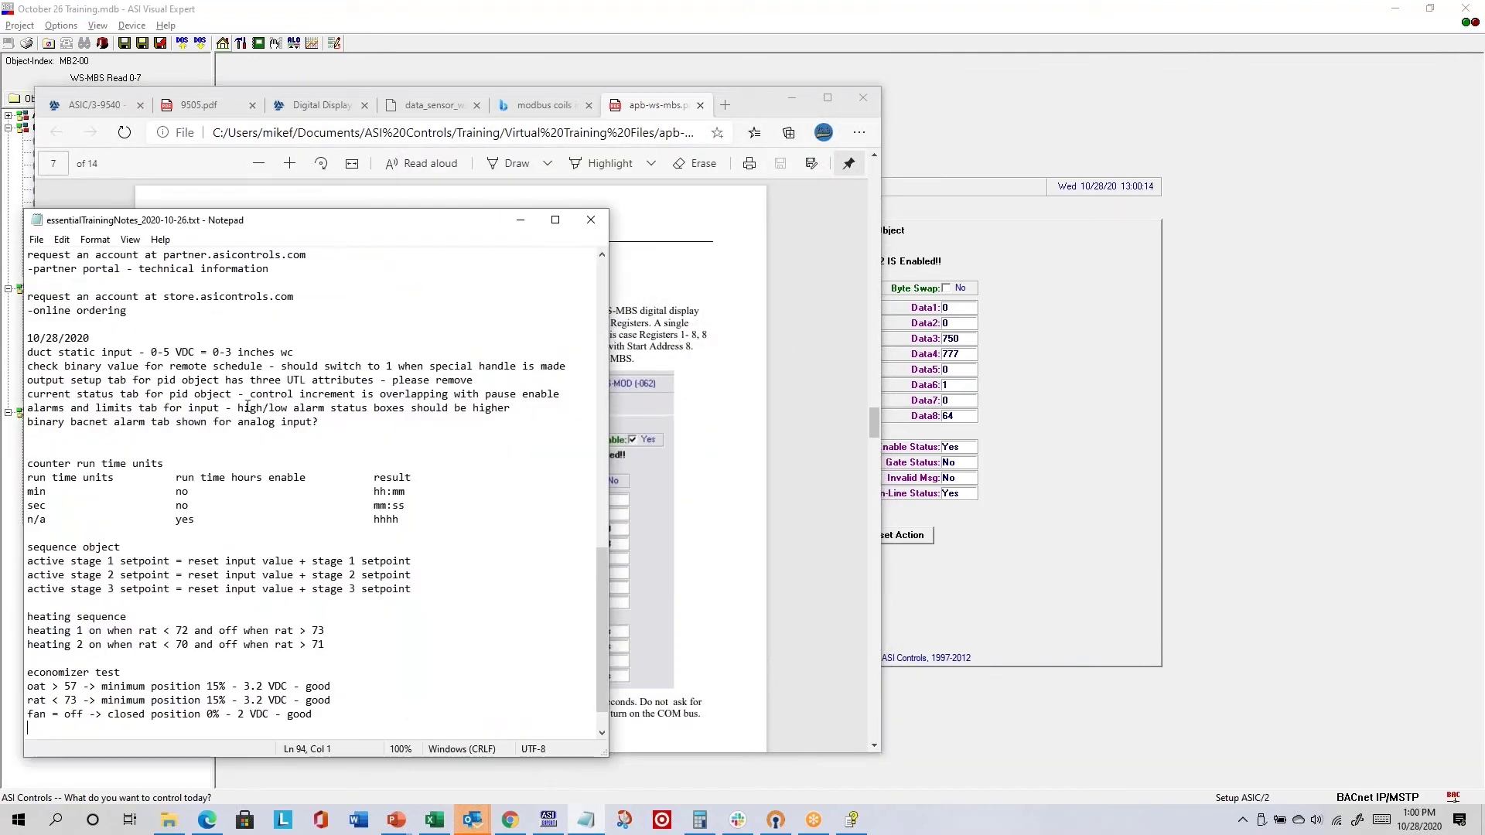
pyautogui.scroll(1, 238, 399)
pyautogui.scroll(3, 238, 400)
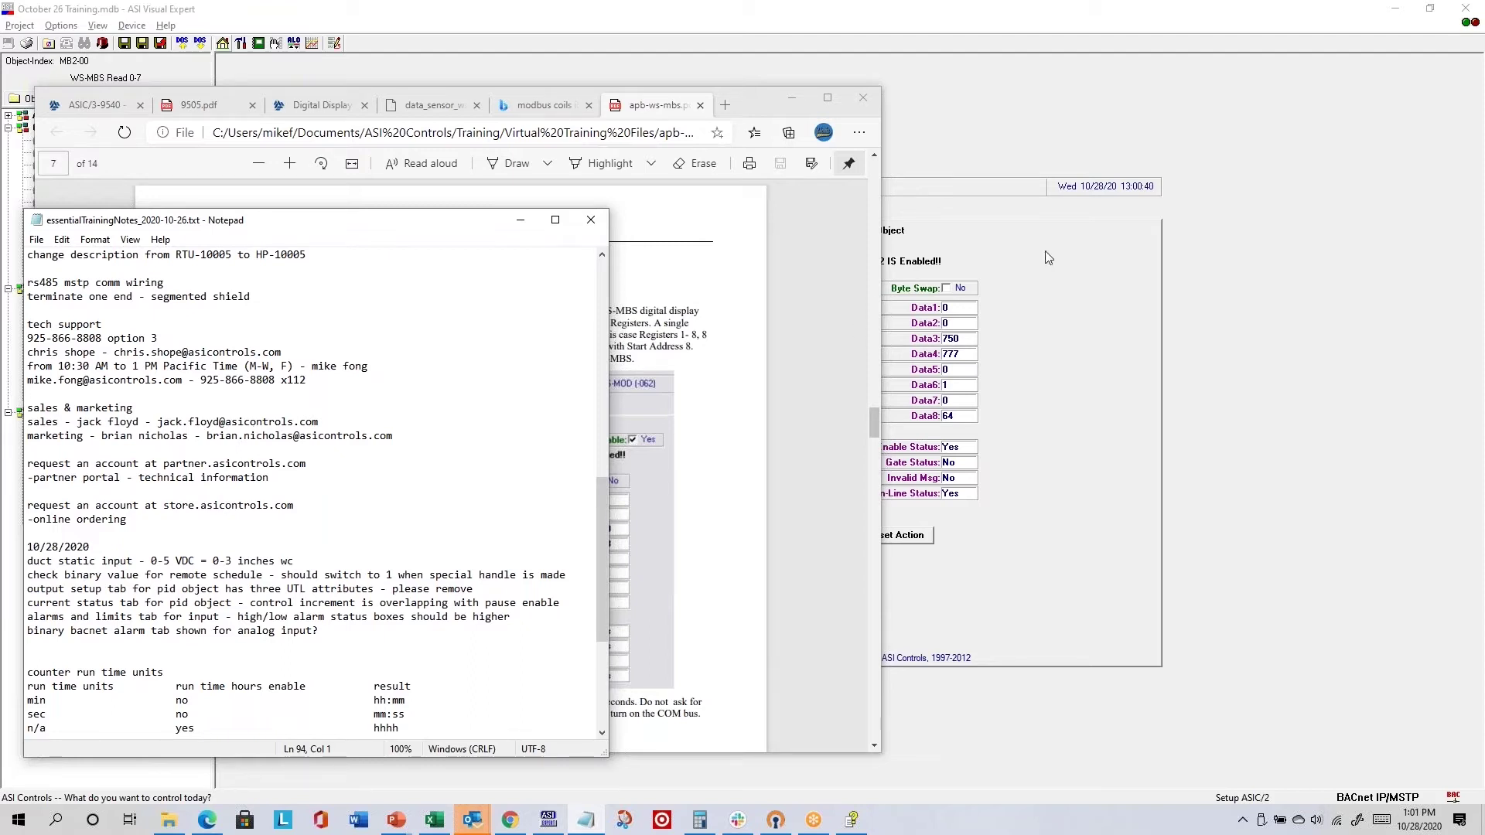
pyautogui.click(464, 68)
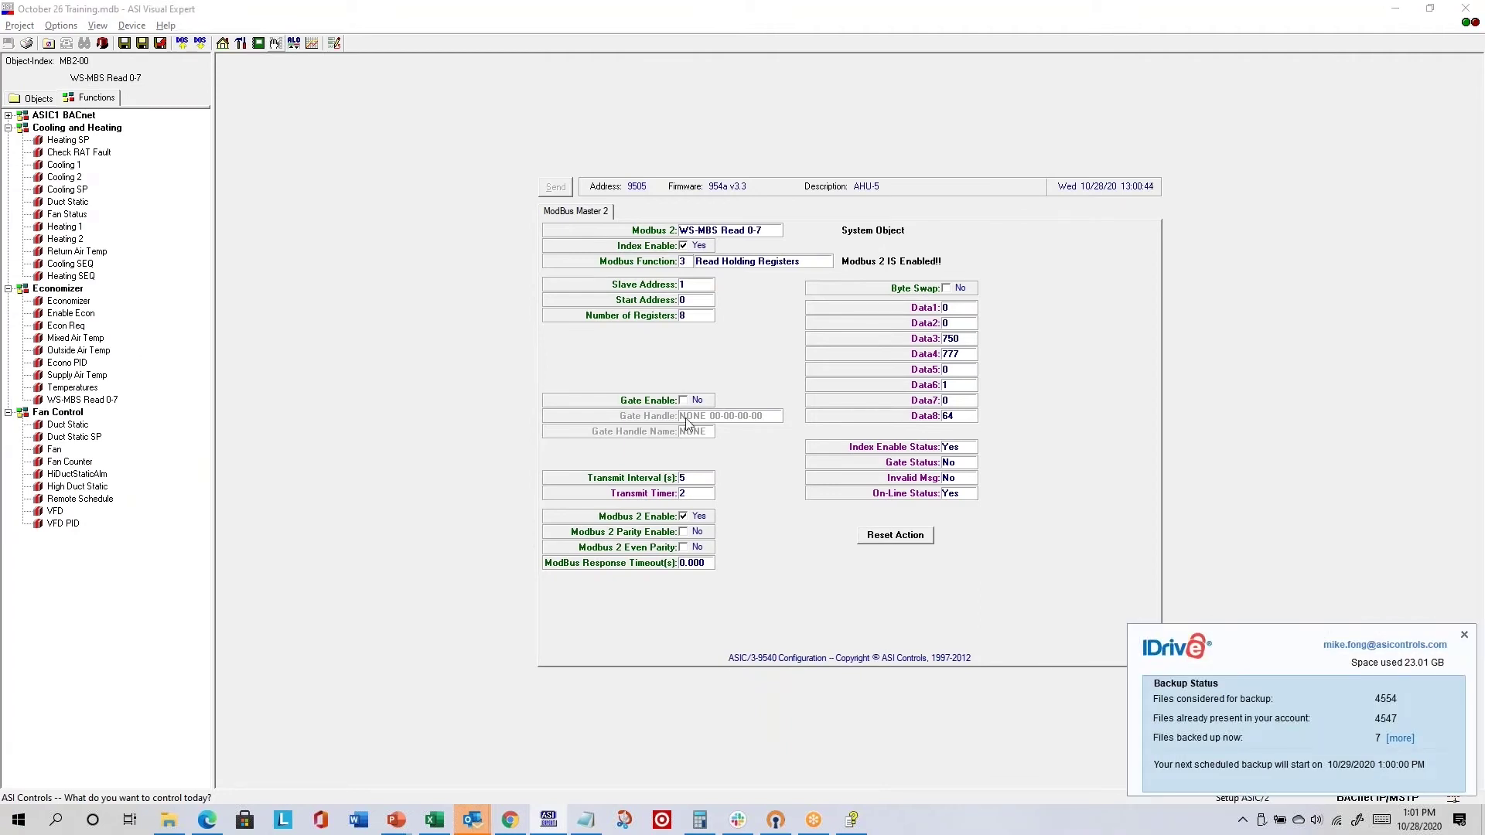
# - Dismiss the IDrive backup notification and bring the Notepad training notes back up
pyautogui.click(1465, 636)
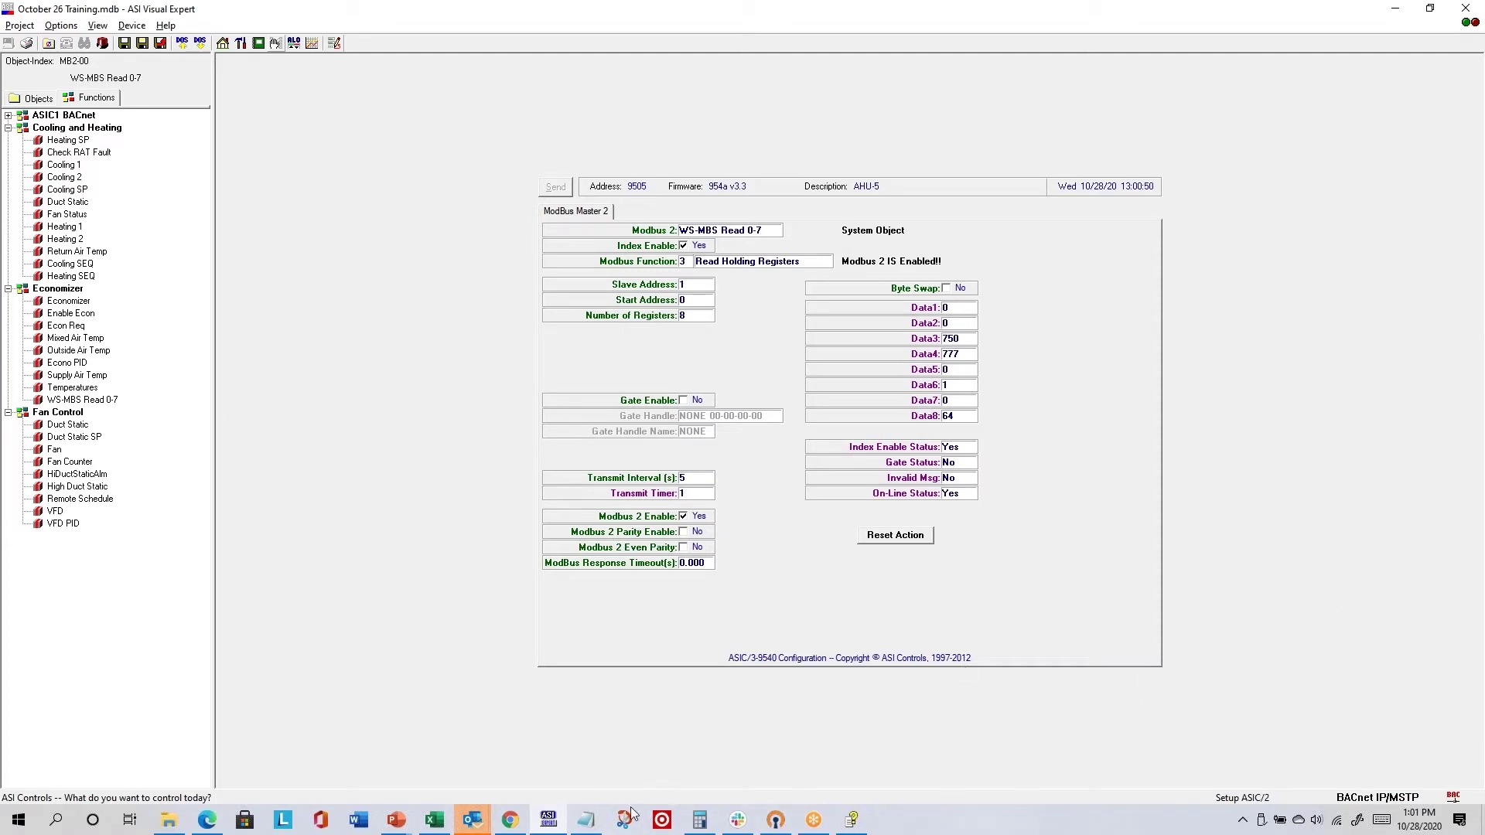
pyautogui.click(586, 820)
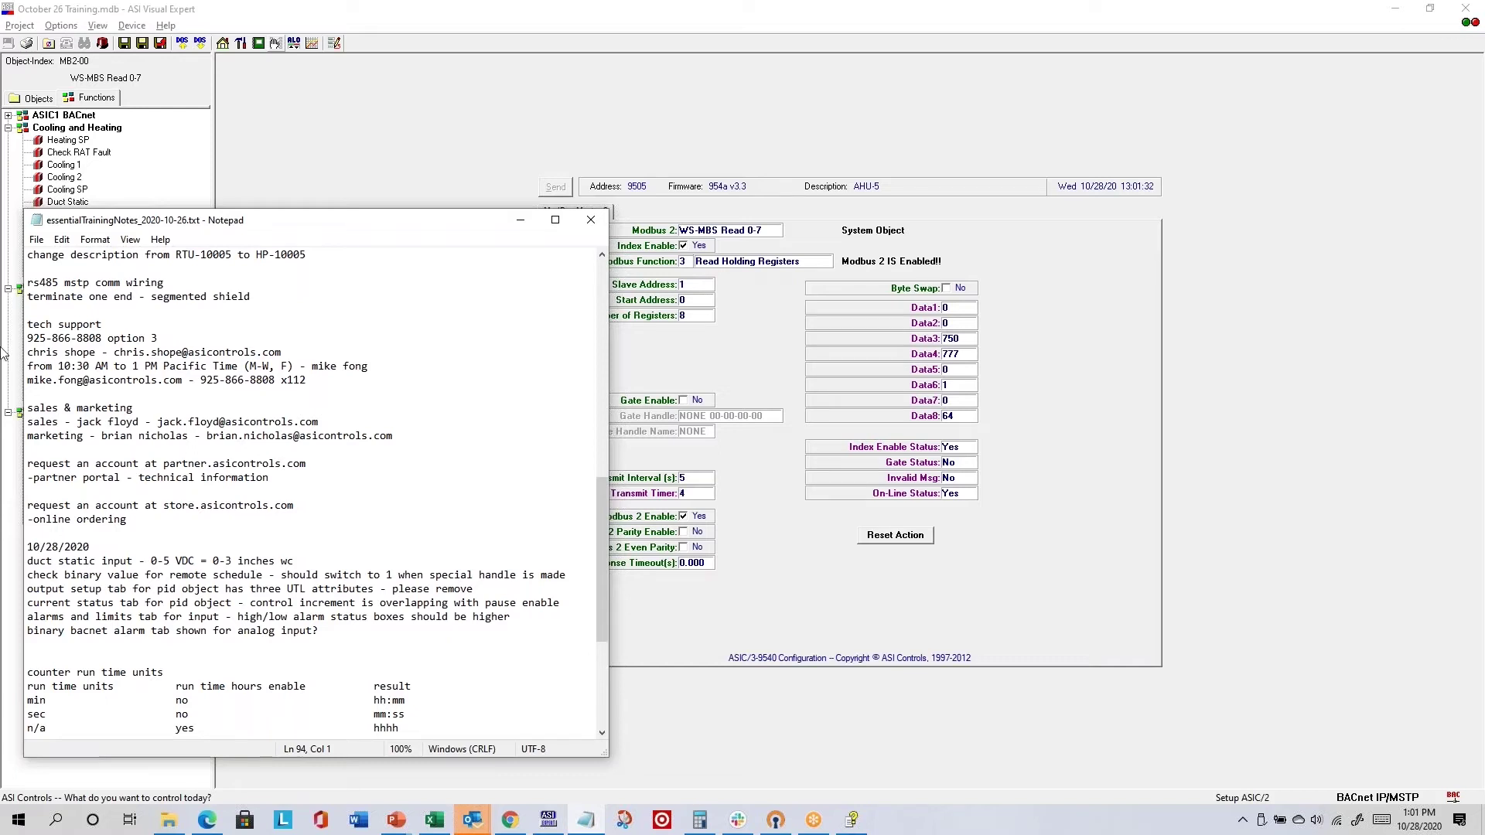
# - Add 'beginning around 7:30 AM Eastern Time' below the first contact and change 1 PM to 1:30
pyautogui.click(330, 348)
pyautogui.press('Return')
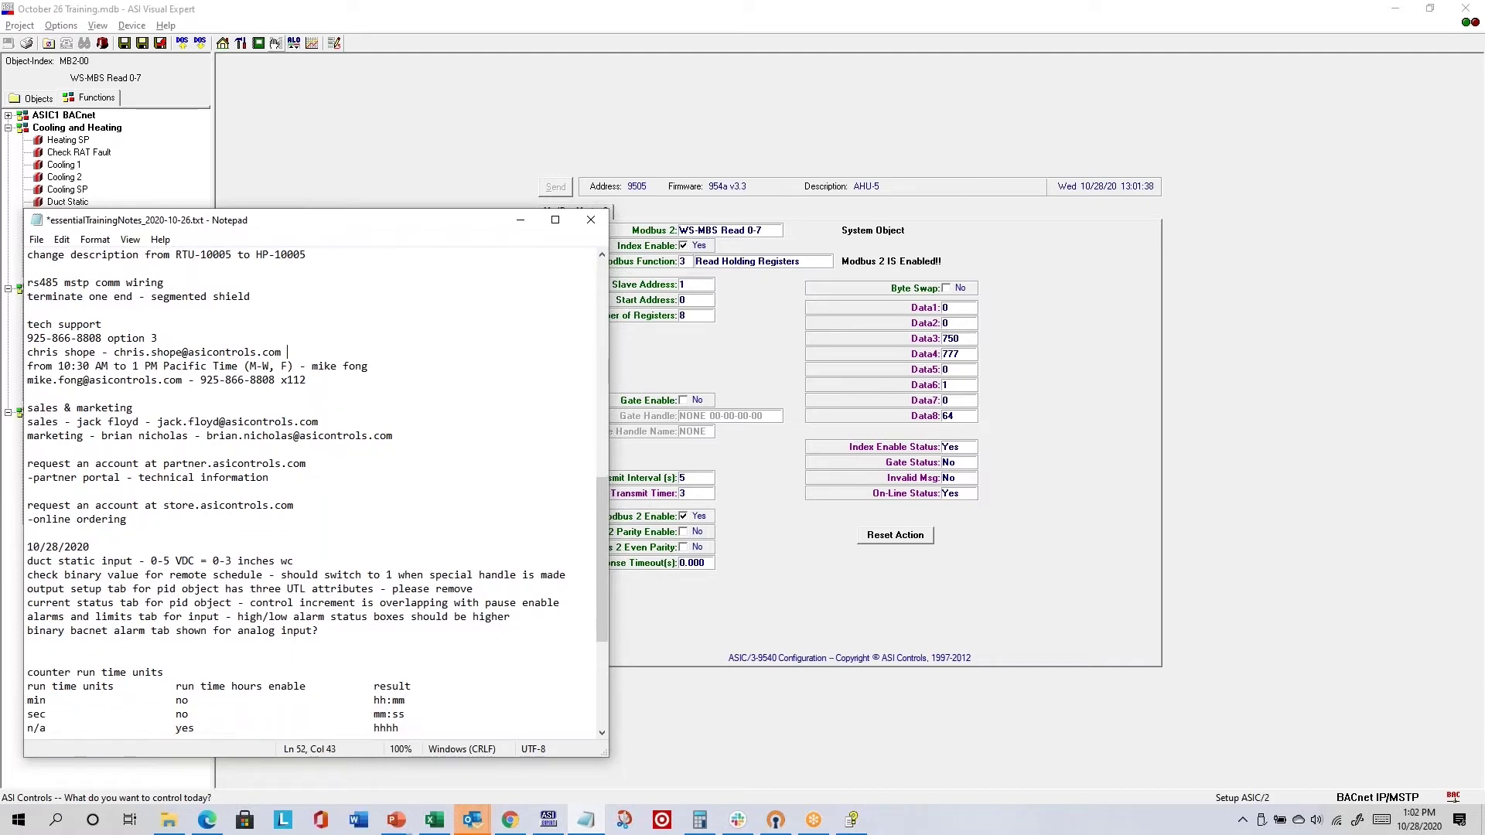
pyautogui.write('beginning around 7:30 AM Eastern Time')
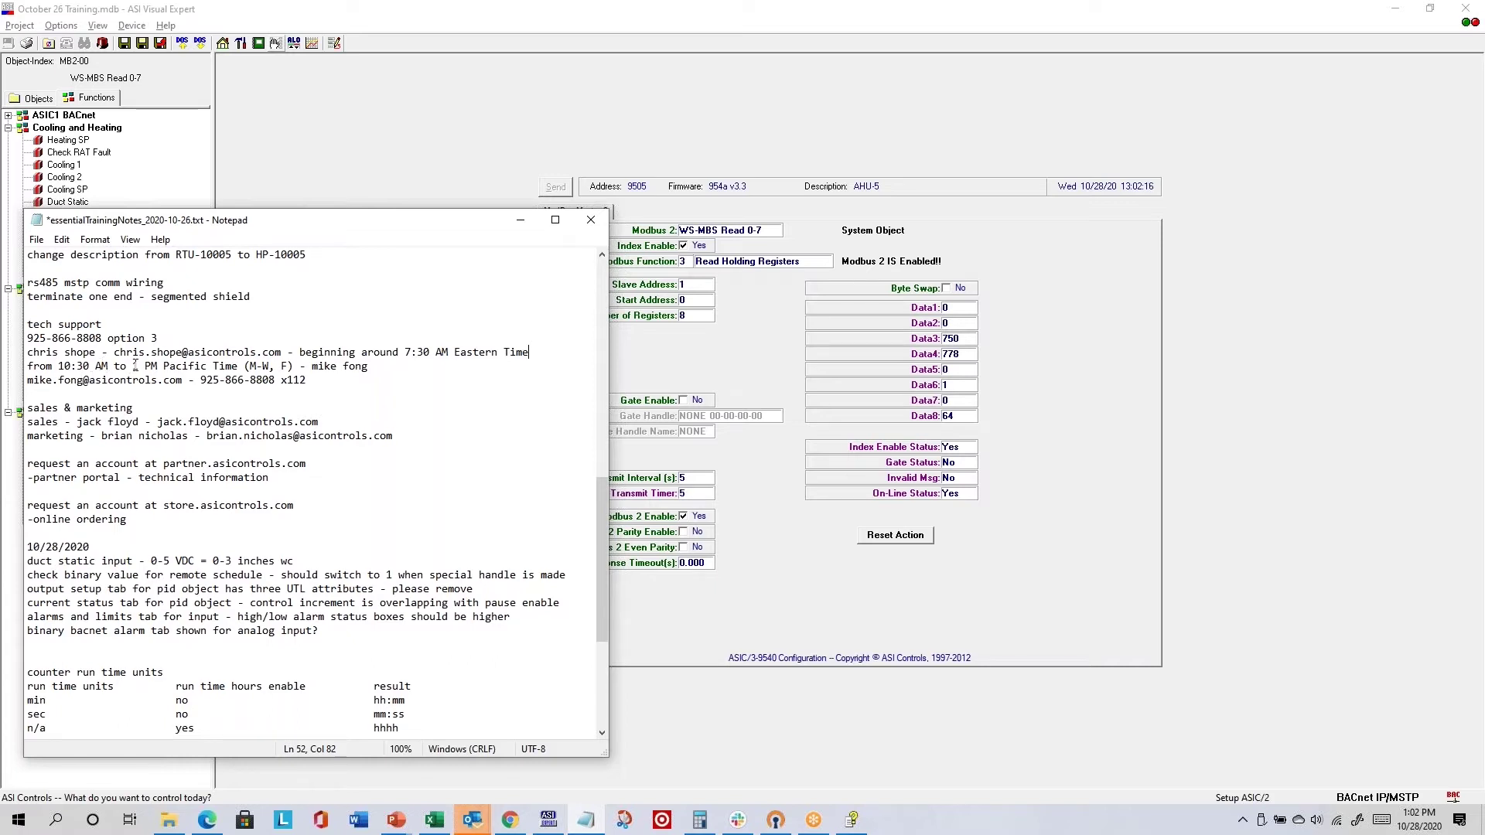
pyautogui.click(137, 366)
pyautogui.write(':3')
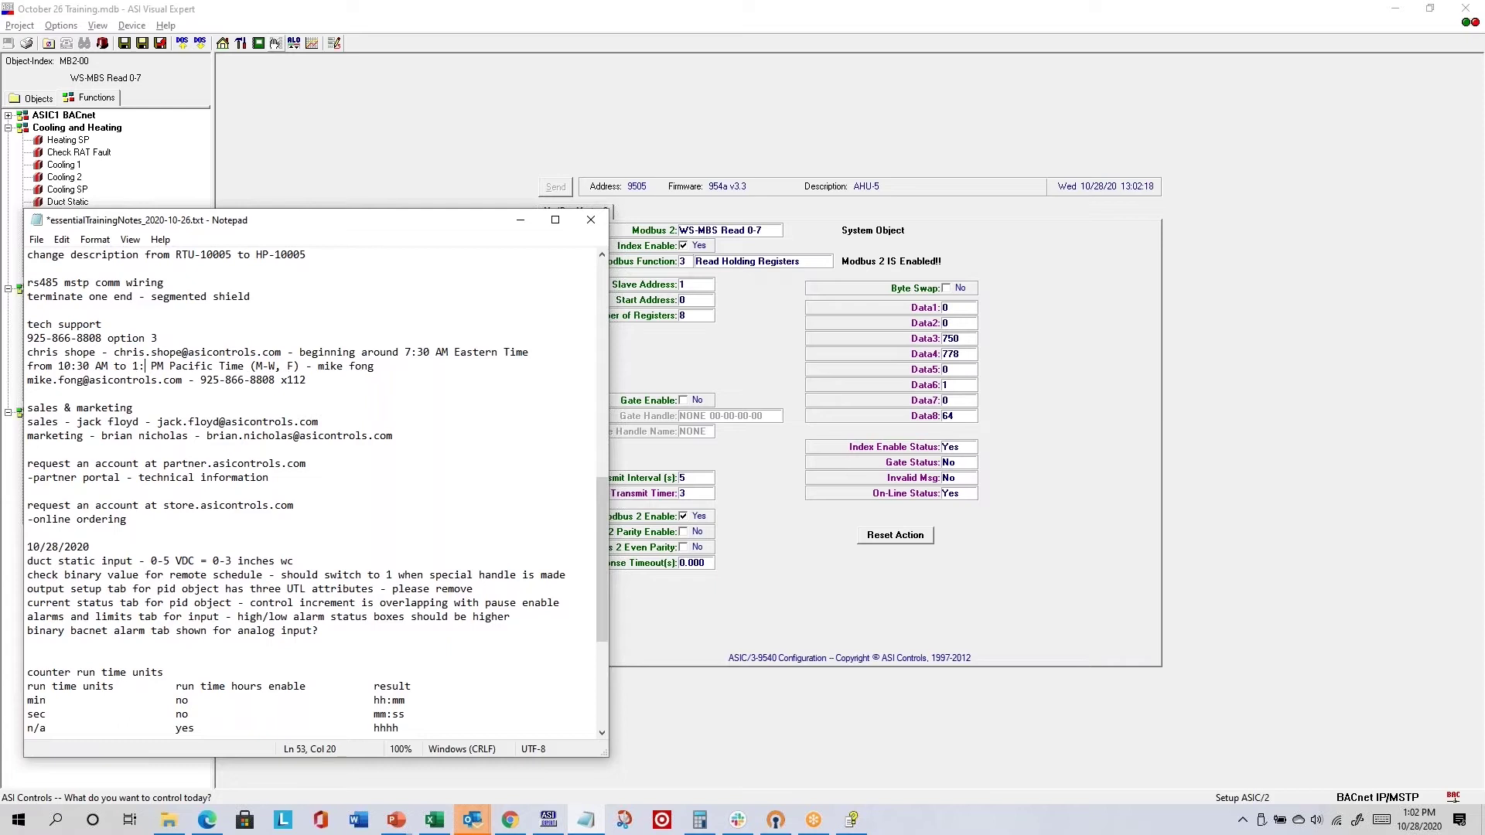
pyautogui.write('0')
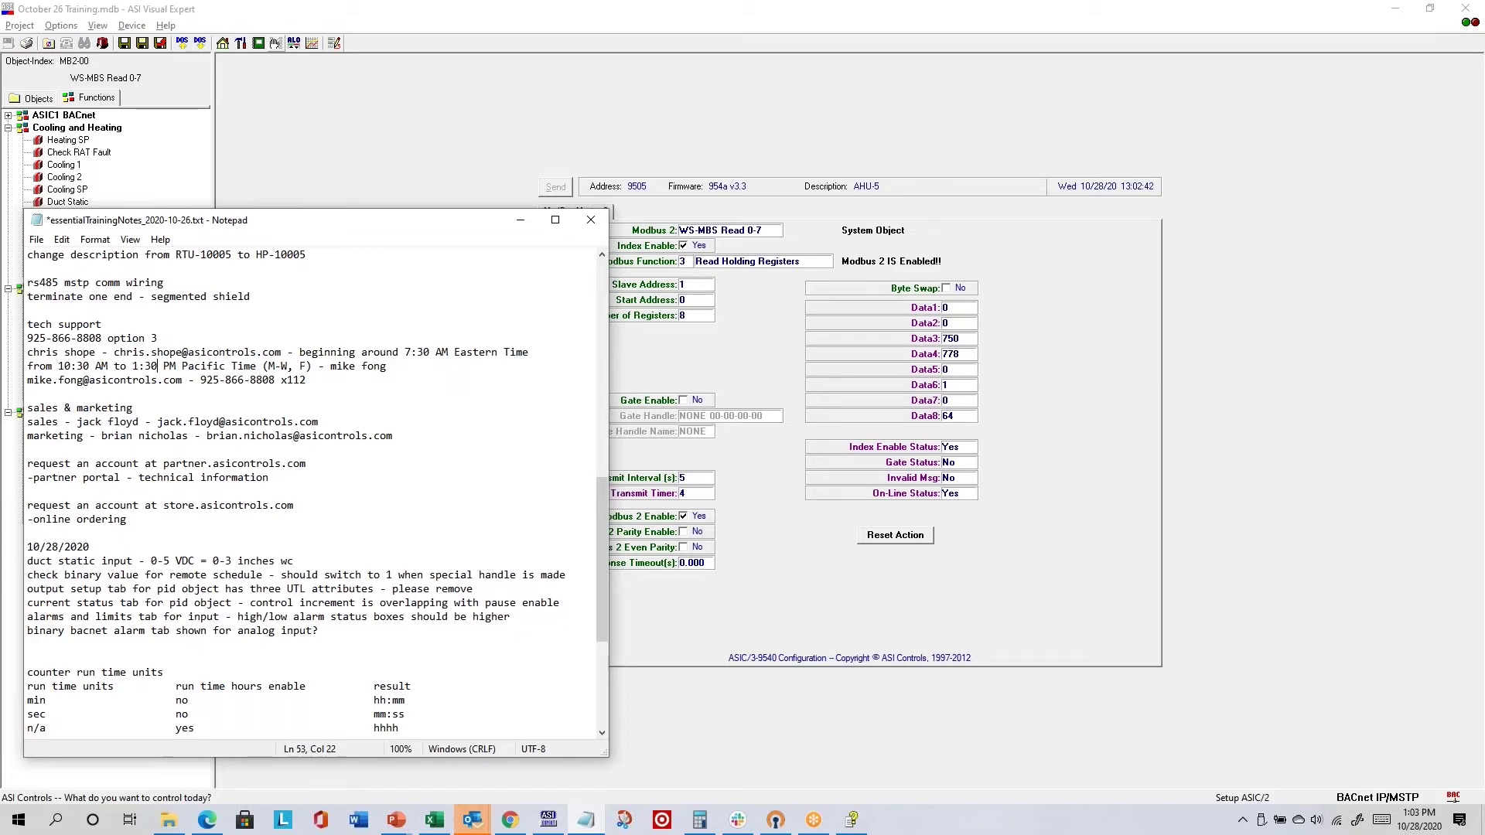
# - Add the tech support e-mail address line below the x112 contact and save the notes
pyautogui.click(163, 337)
pyautogui.click(357, 381)
pyautogui.press('Return')
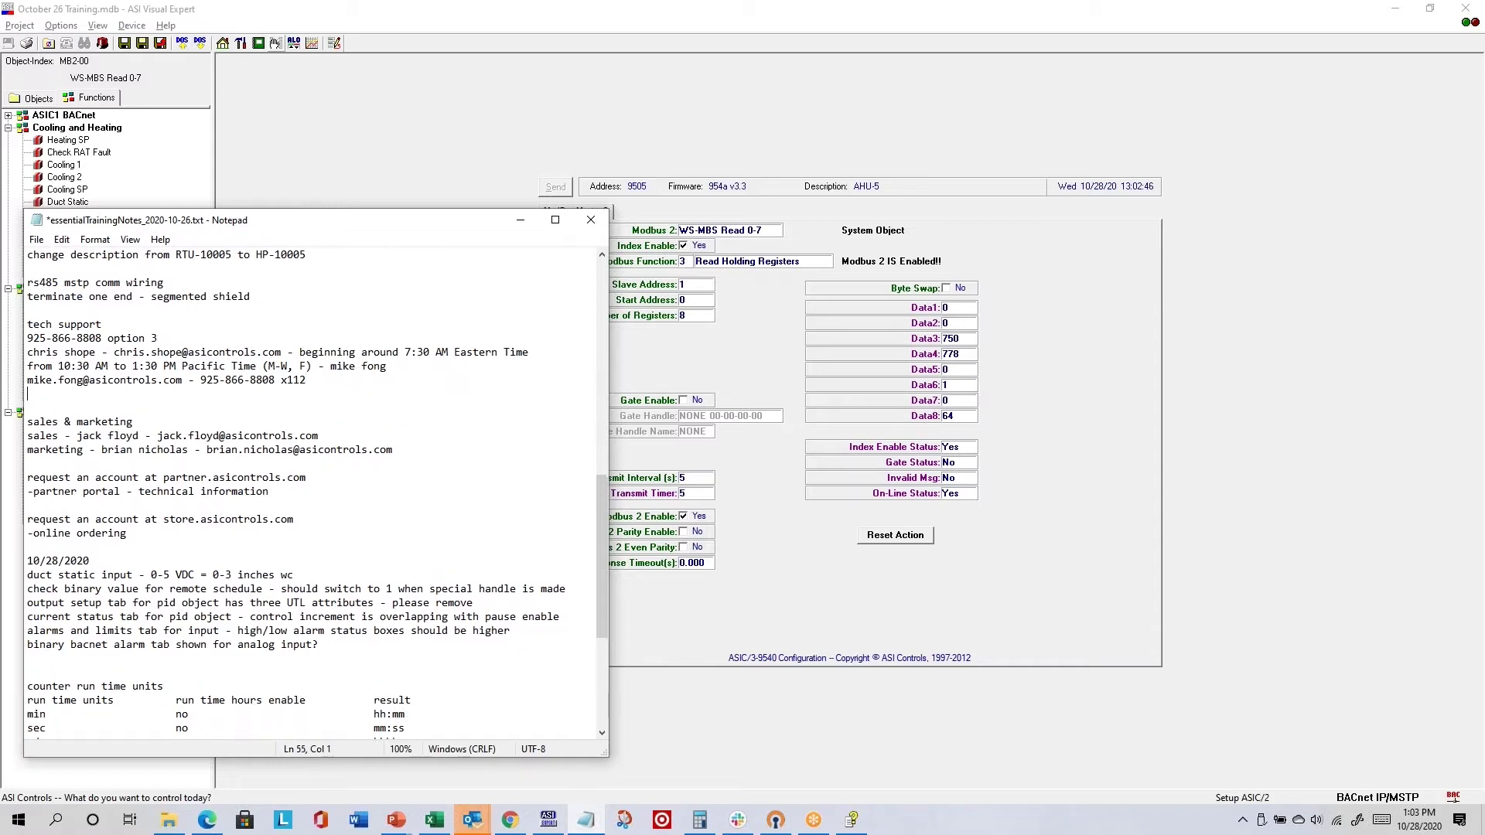
pyautogui.hotkey('ctrl', 's')
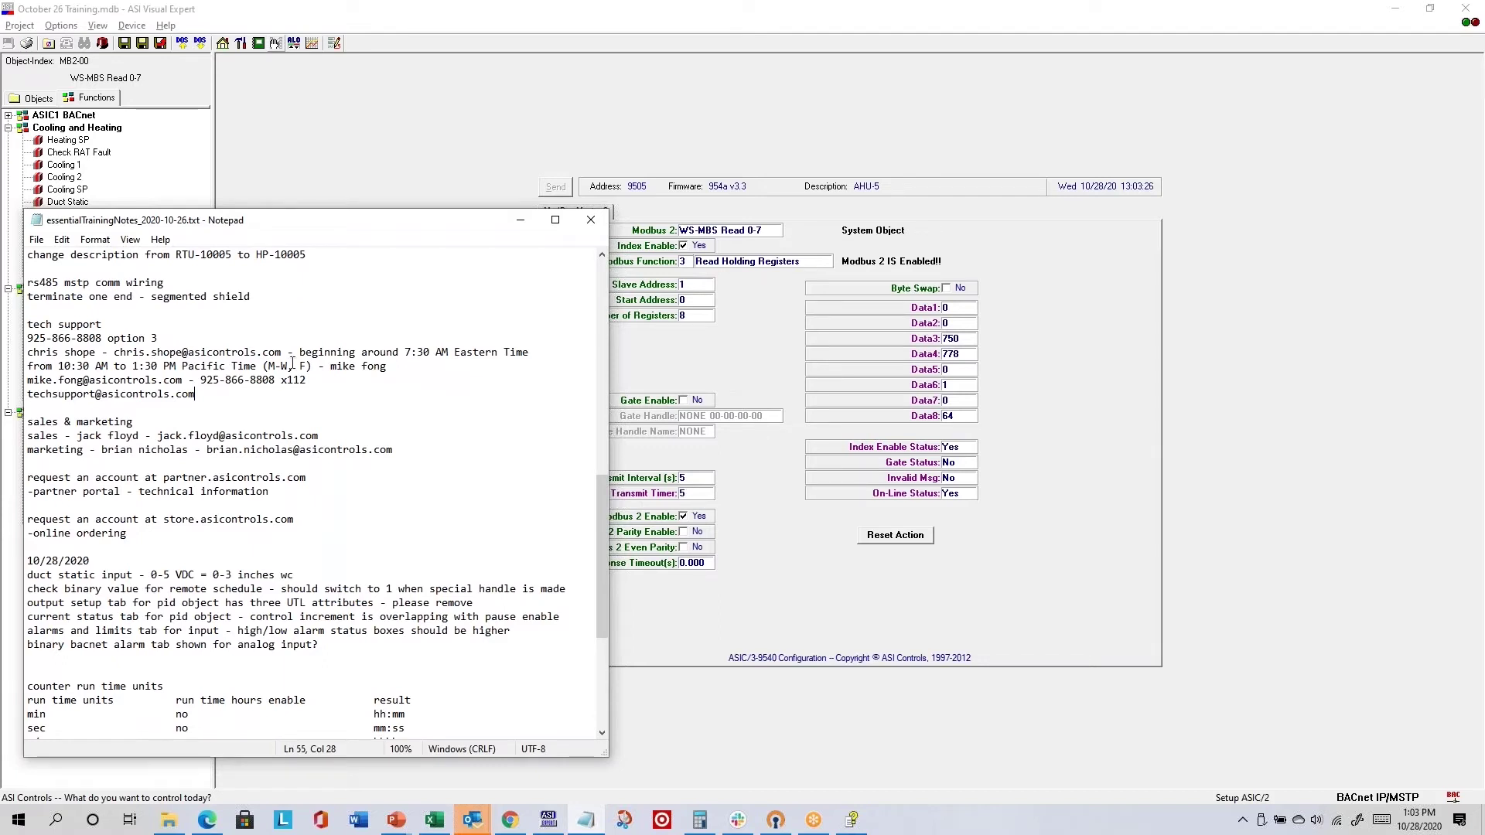
pyautogui.click(157, 408)
# - Close the Modbus help window and switch from ASI Visual Expert to File Explorer
pyautogui.click(852, 820)
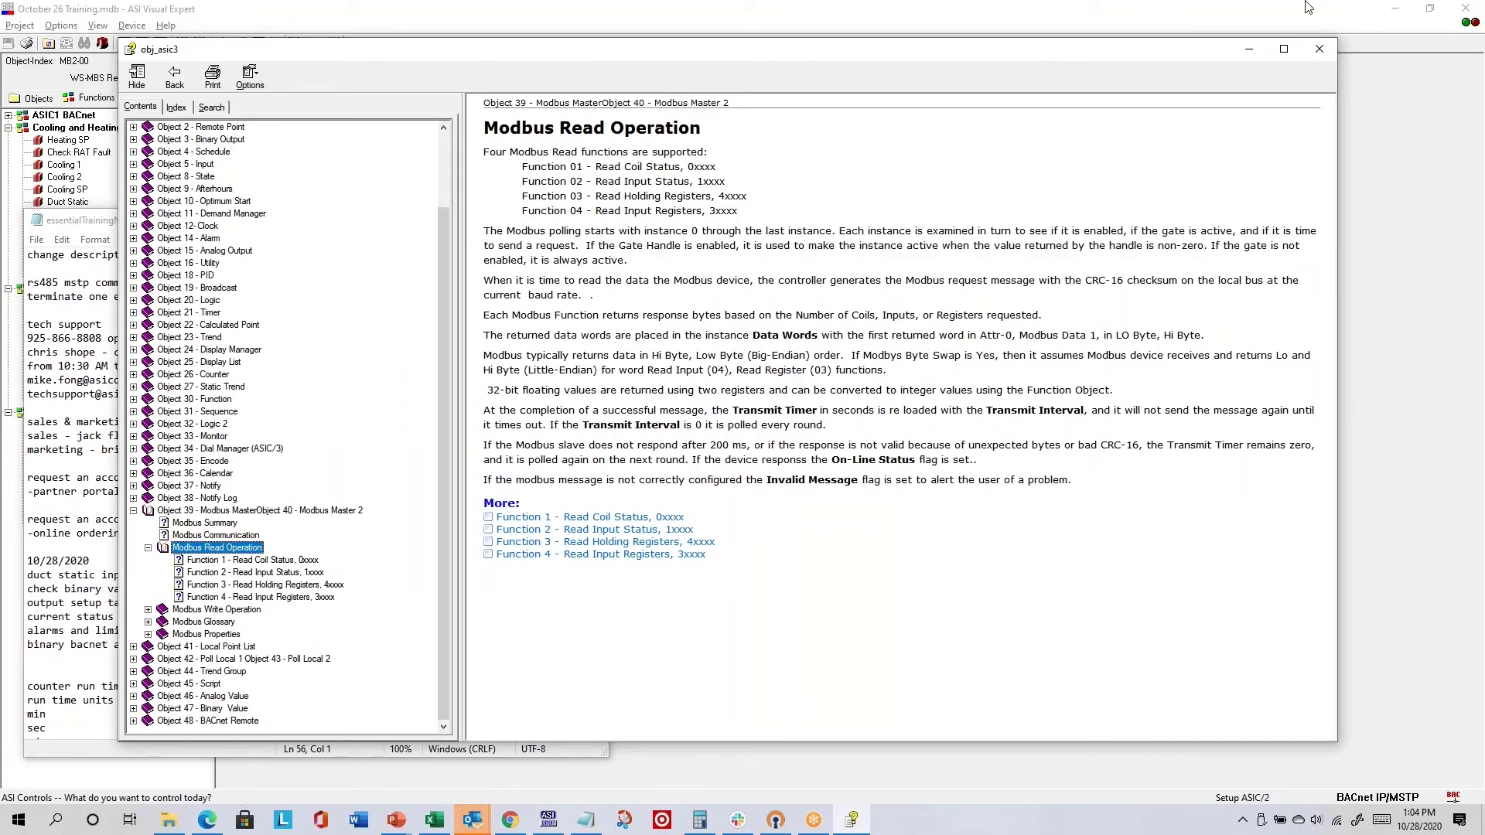
pyautogui.click(1319, 49)
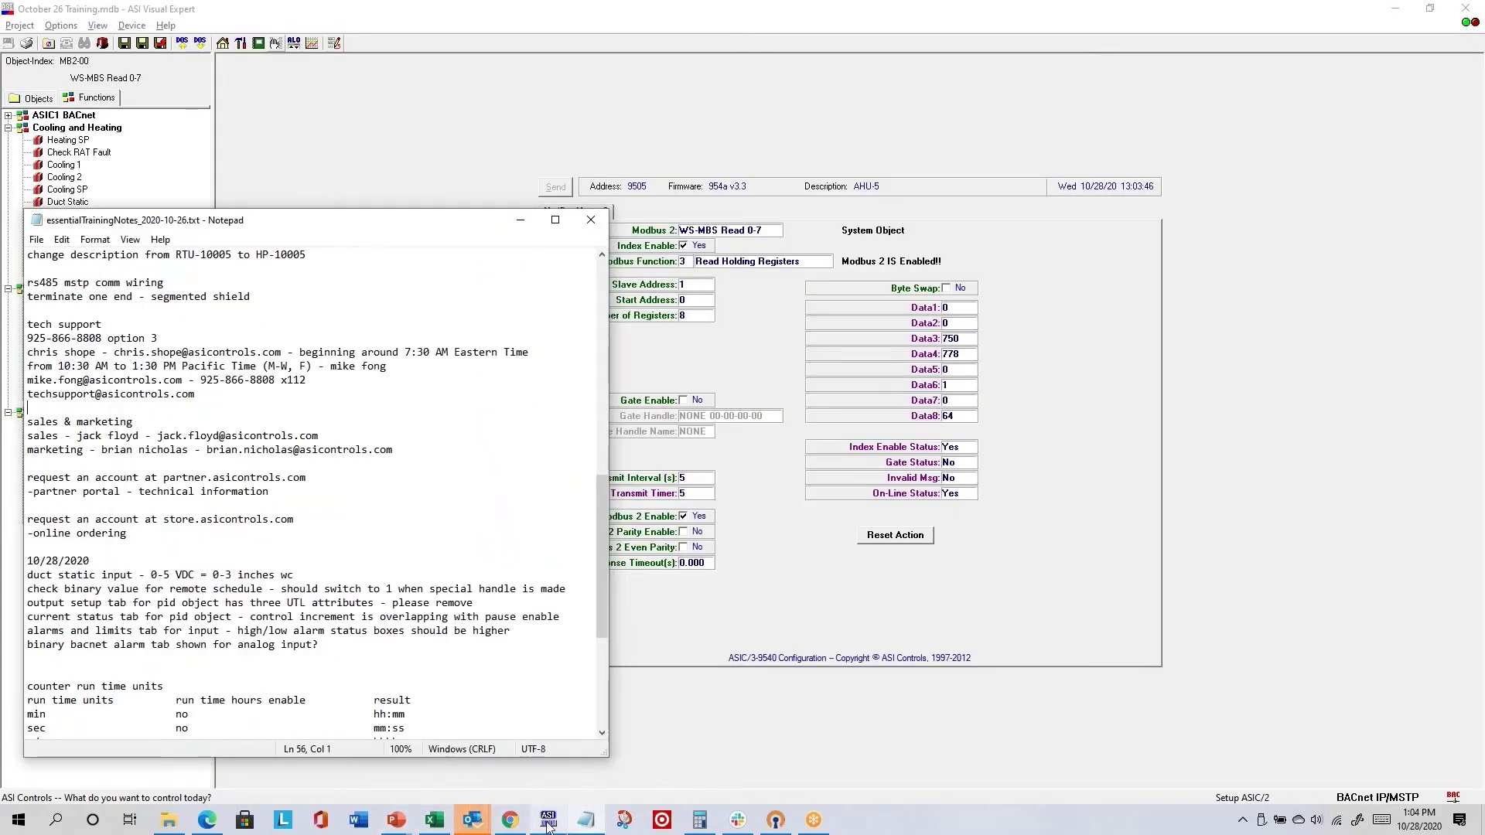
pyautogui.click(168, 28)
pyautogui.click(428, 339)
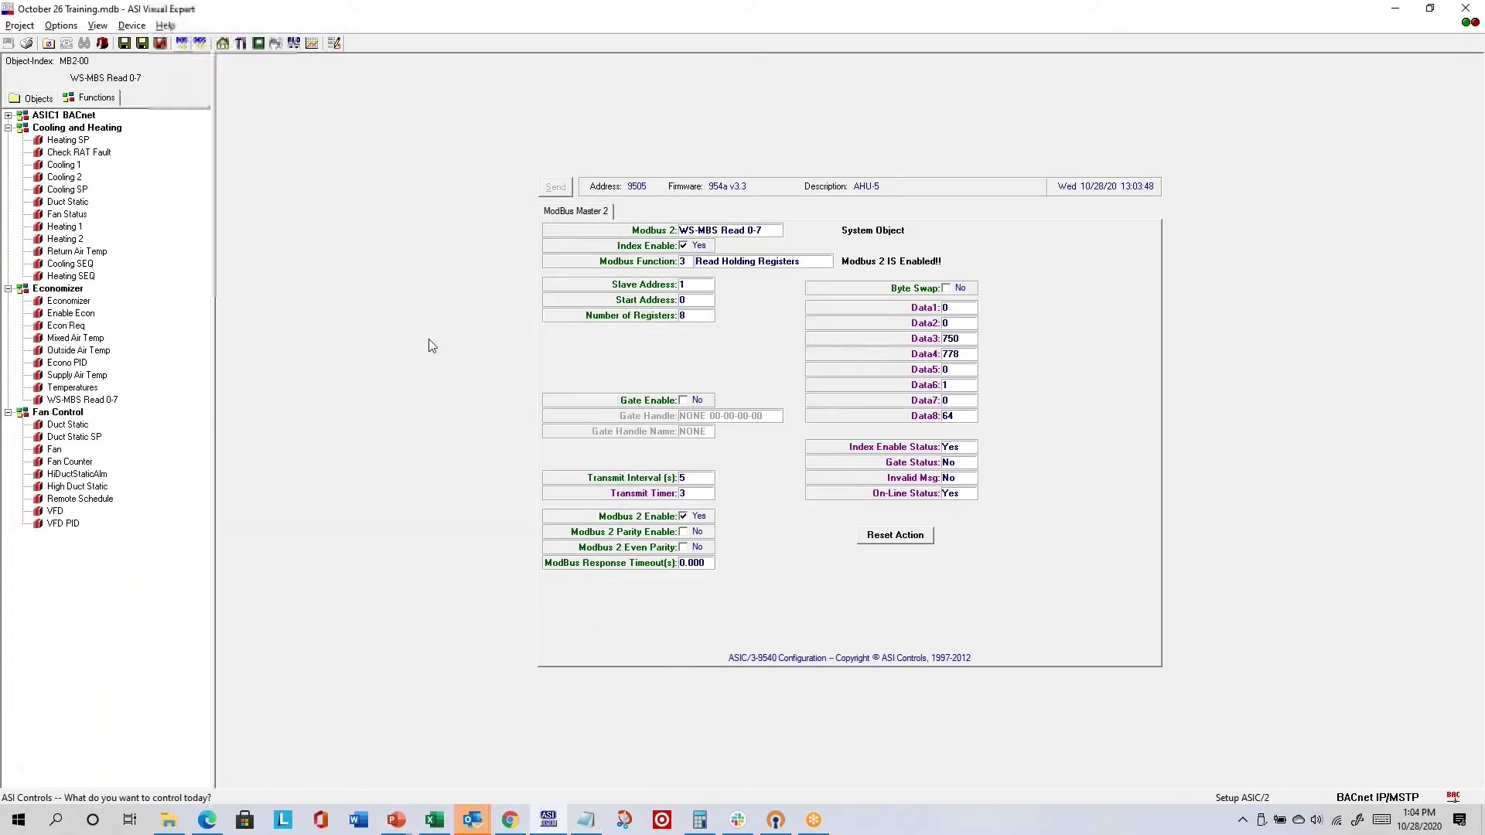
pyautogui.click(171, 823)
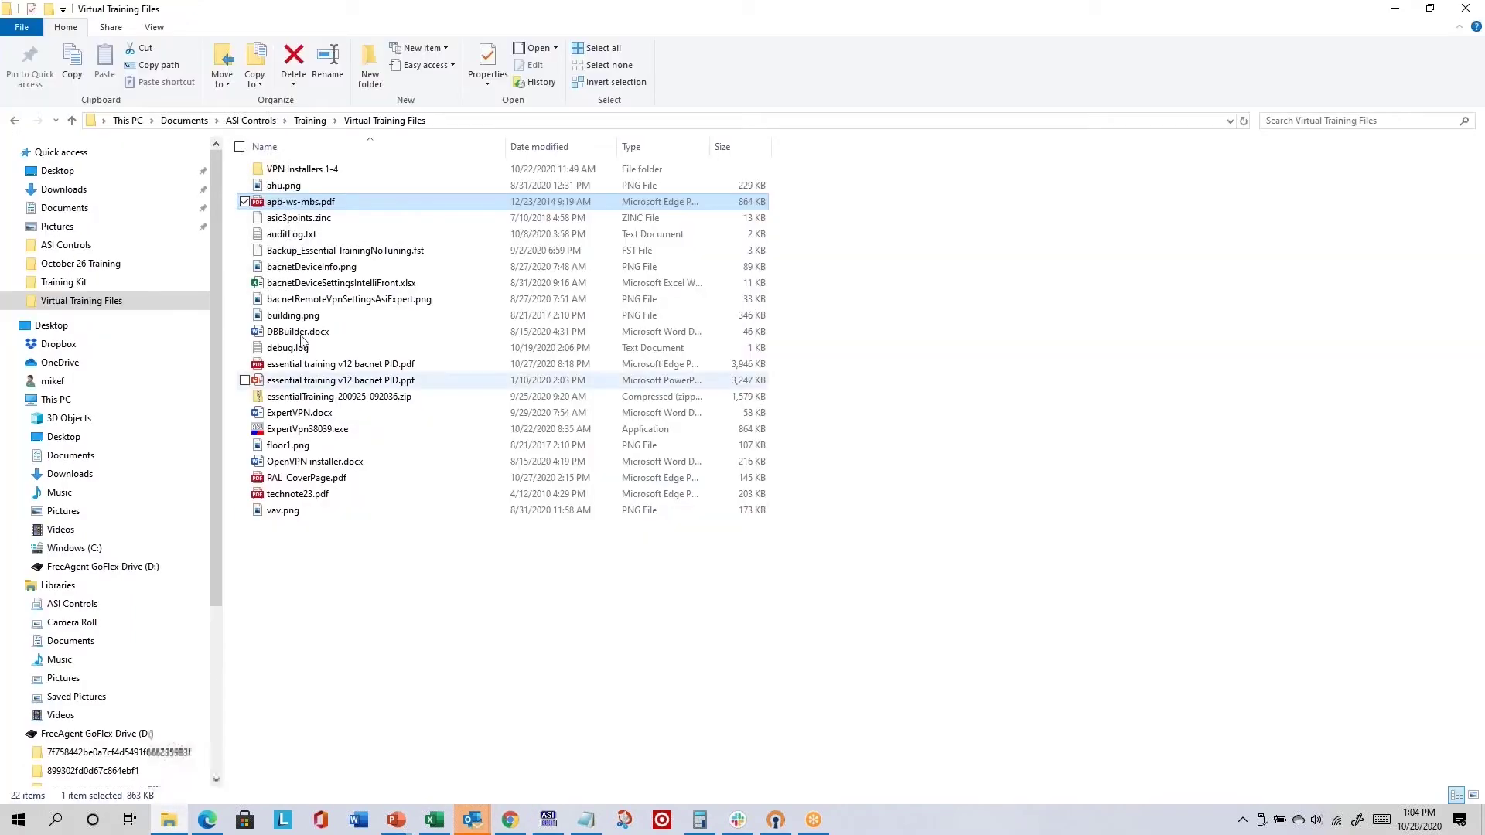
# - Browse C:\ASI Controls\Help into the ASIC1\6100 folder and back up to Help
pyautogui.click(133, 549)
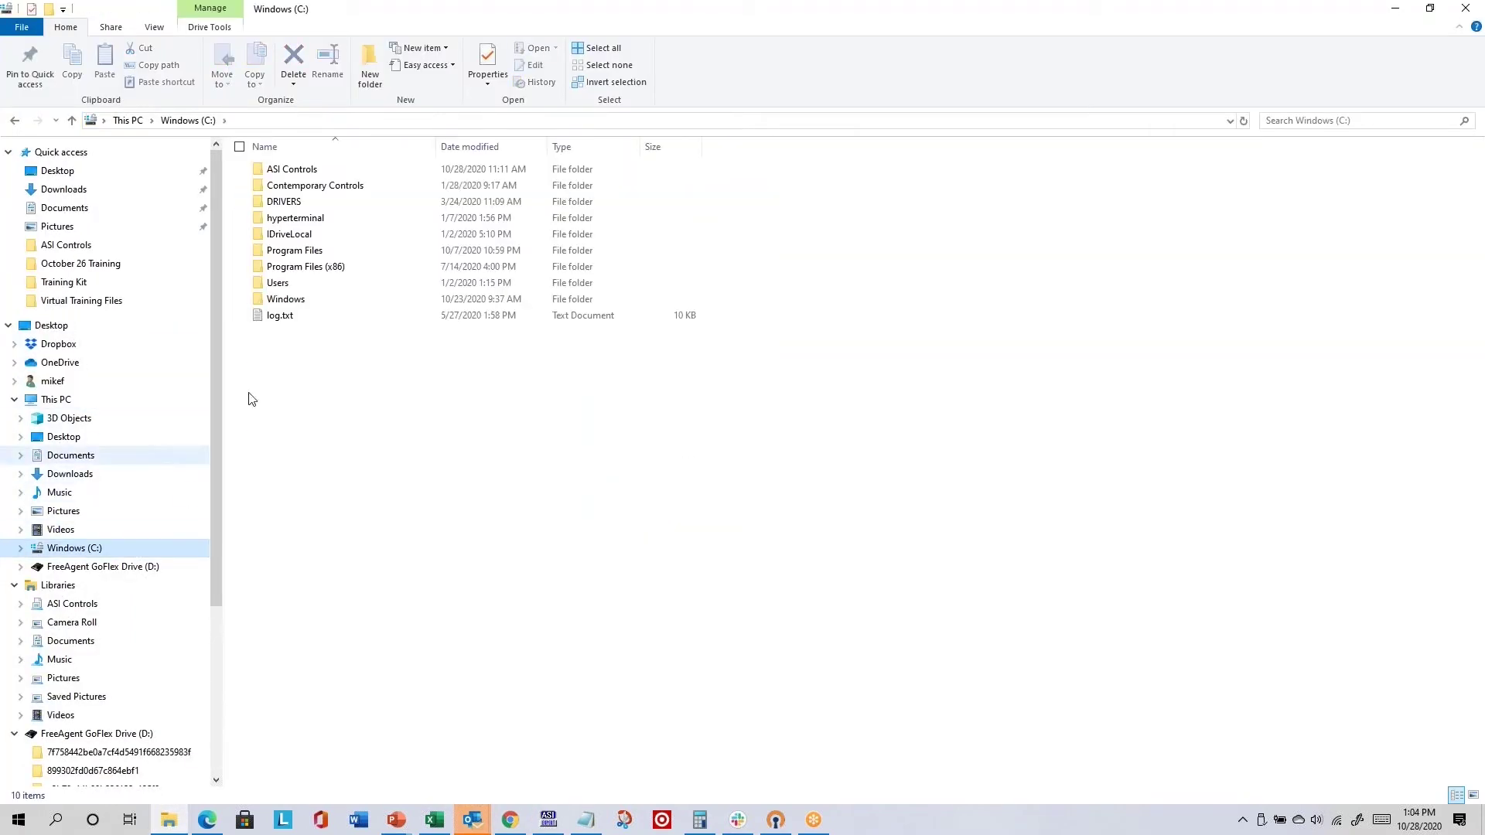
pyautogui.doubleClick(313, 175)
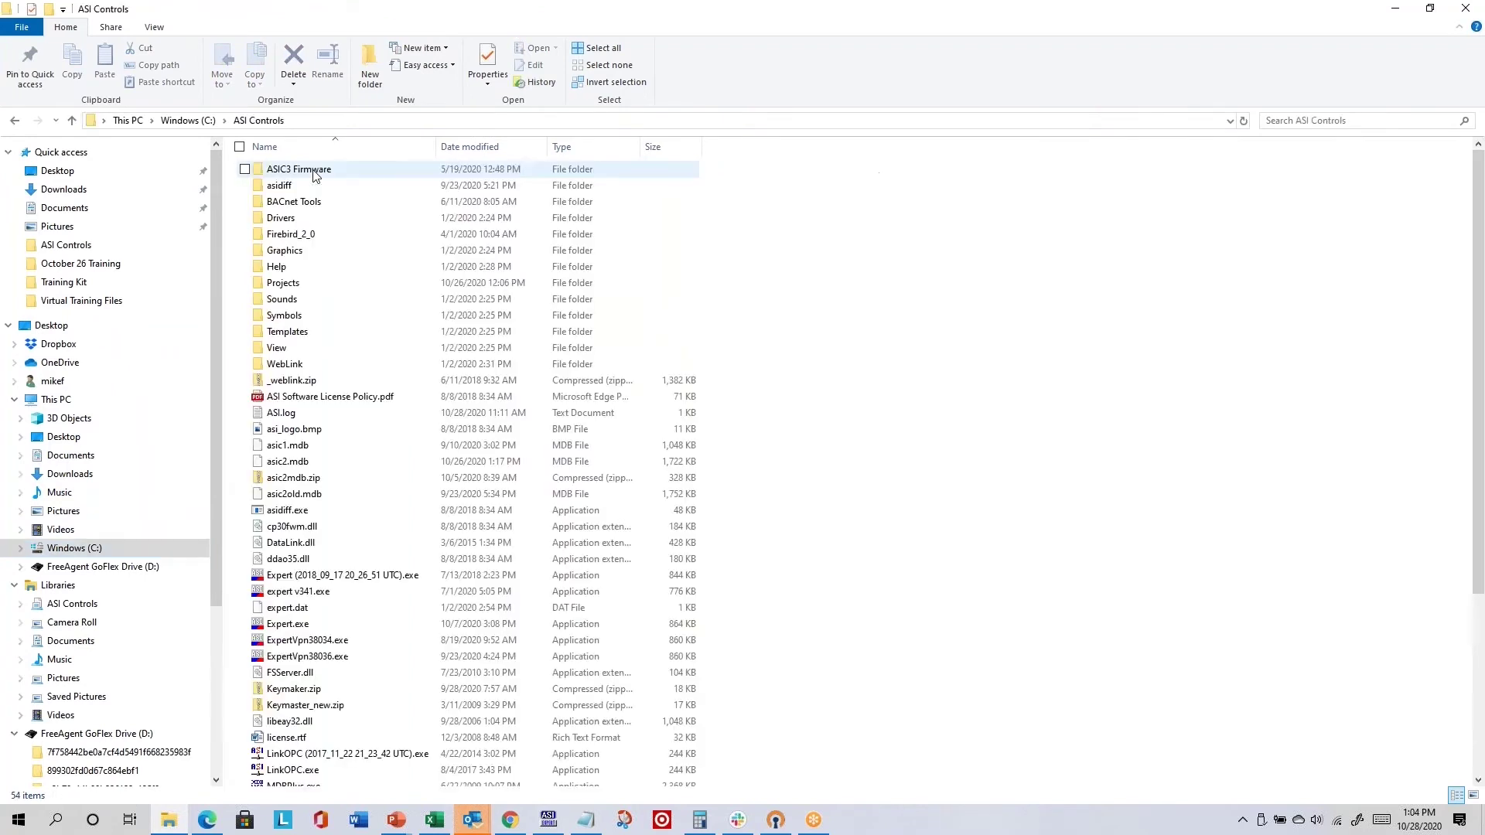
pyautogui.click(307, 273)
pyautogui.doubleClick(307, 272)
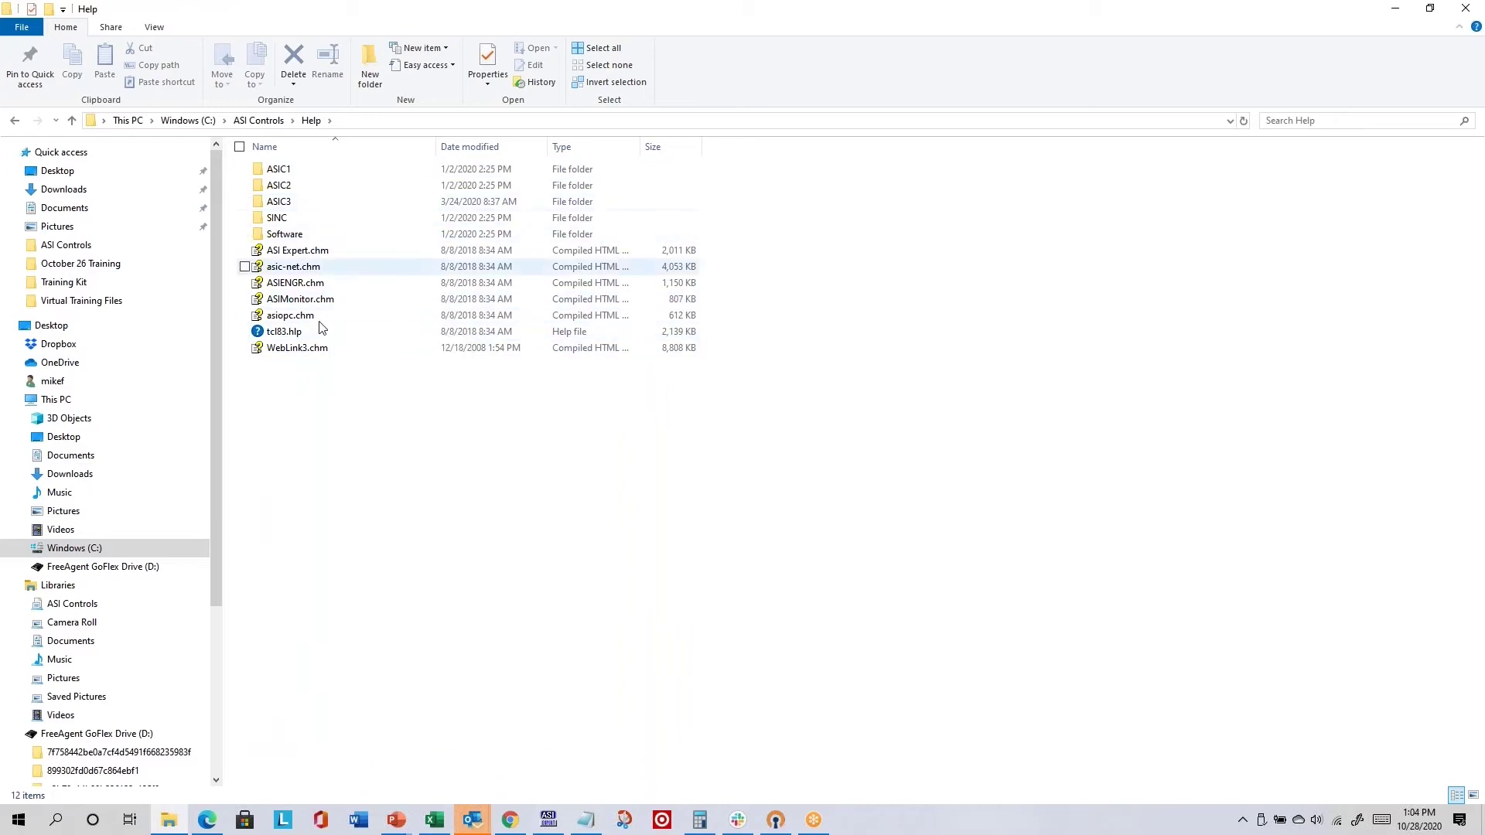
pyautogui.doubleClick(282, 172)
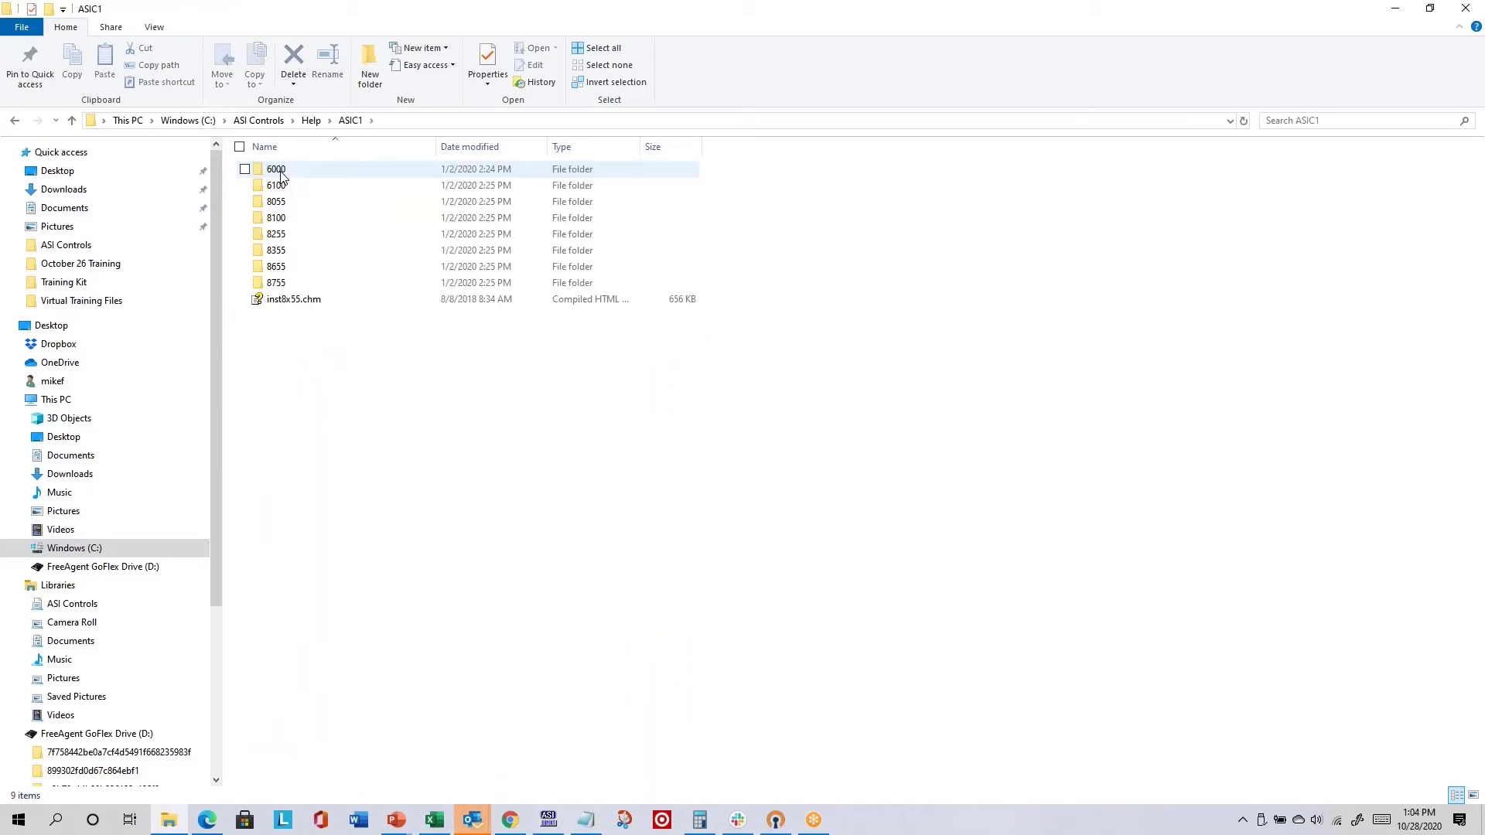
pyautogui.doubleClick(283, 188)
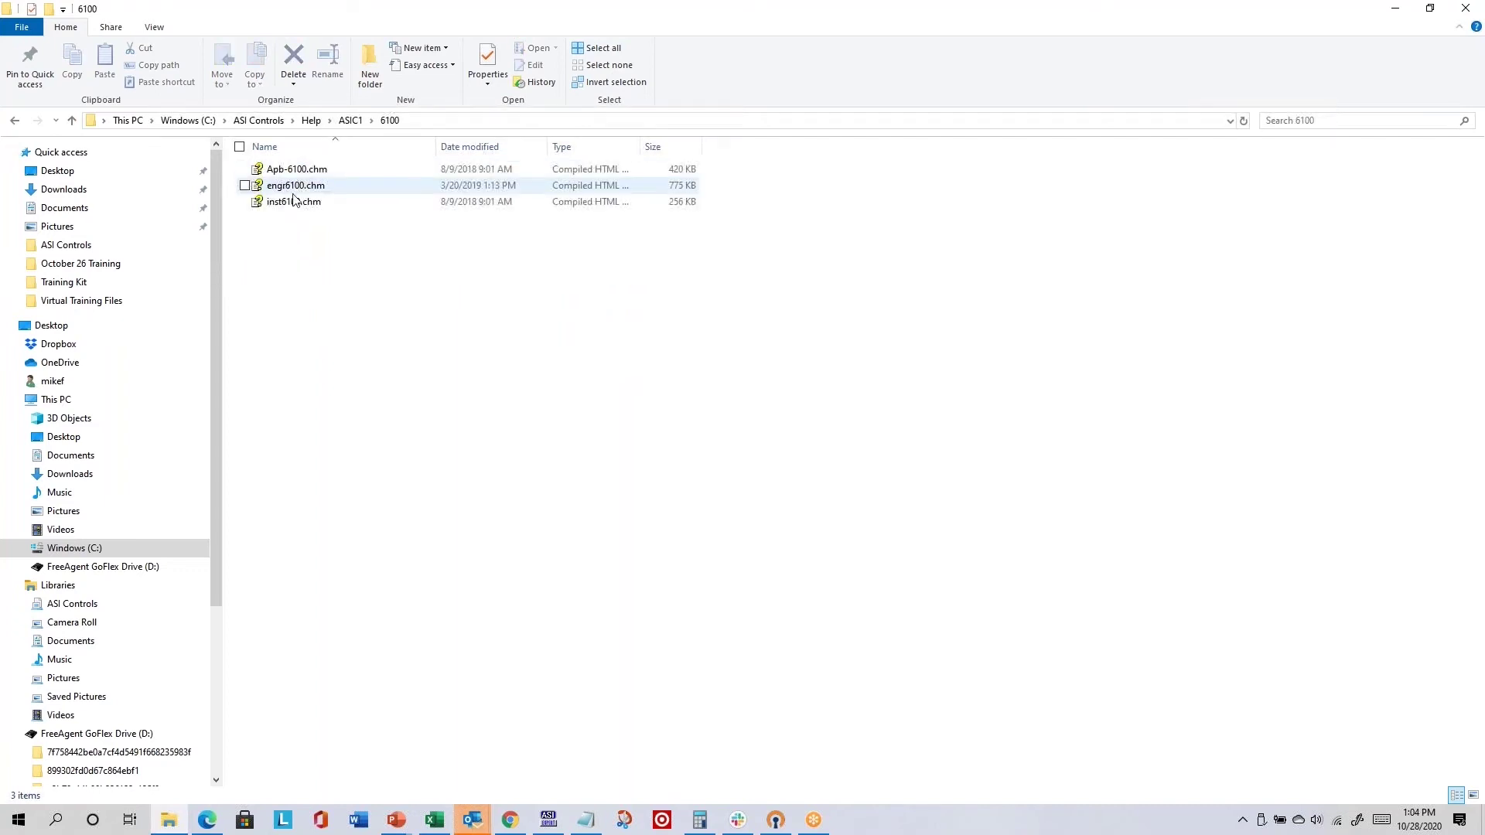
pyautogui.click(351, 120)
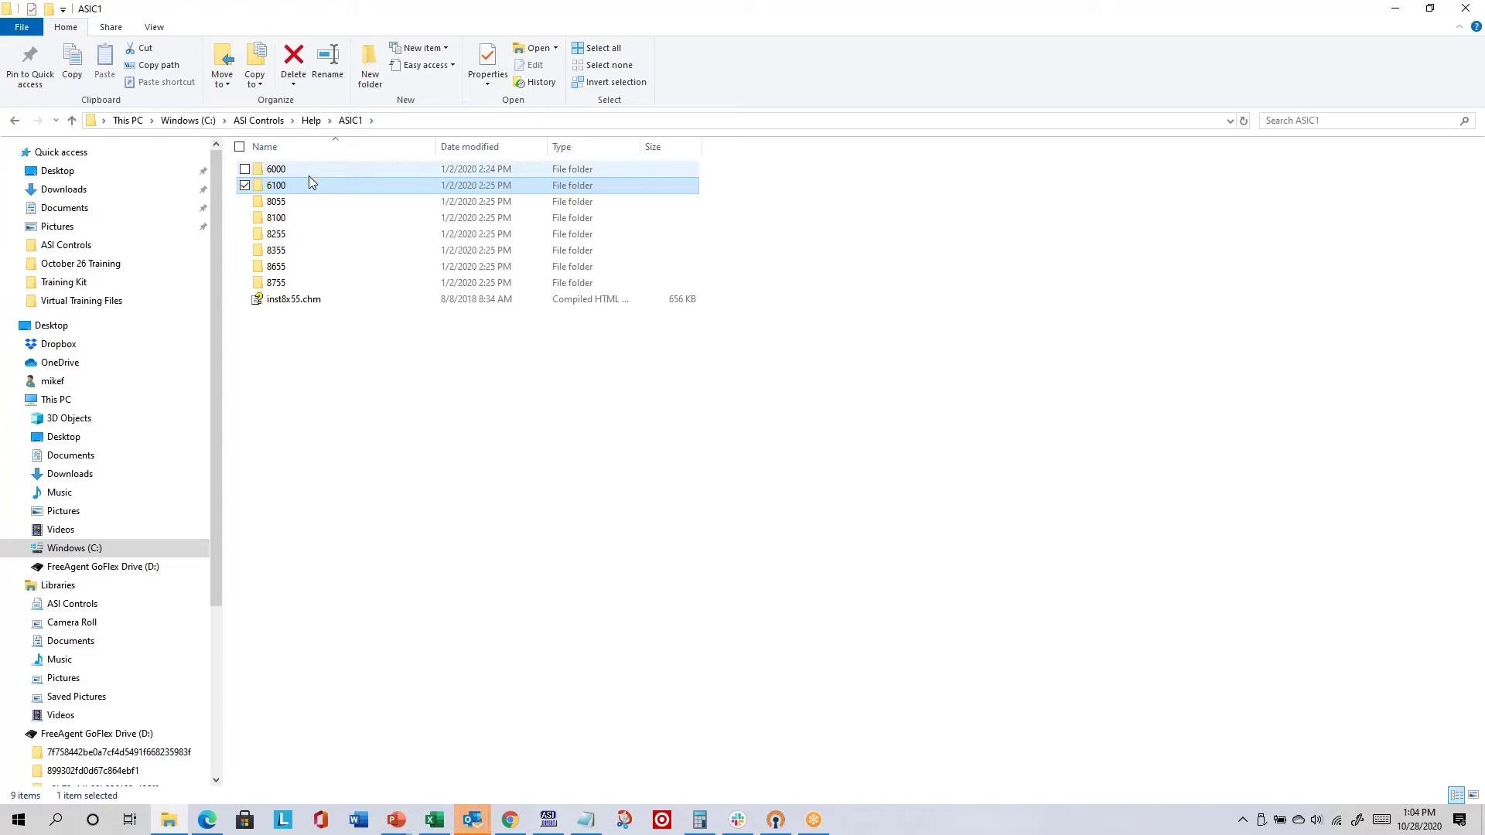
pyautogui.click(311, 120)
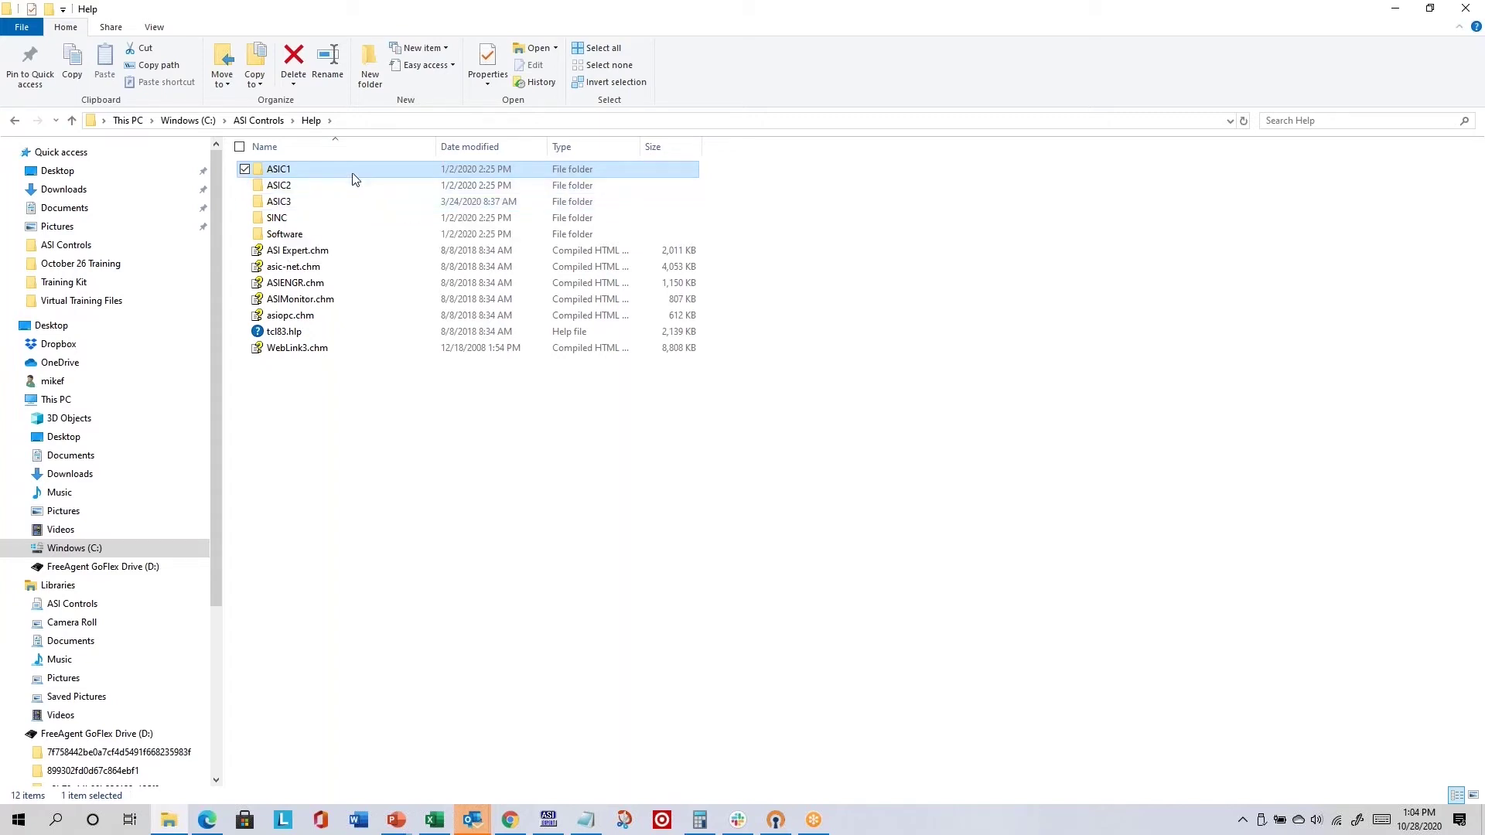
# - Open the ASIC3 help folder, resize its Type column, then return to ASI Visual Expert's help list
pyautogui.click(301, 208)
pyautogui.doubleClick(301, 205)
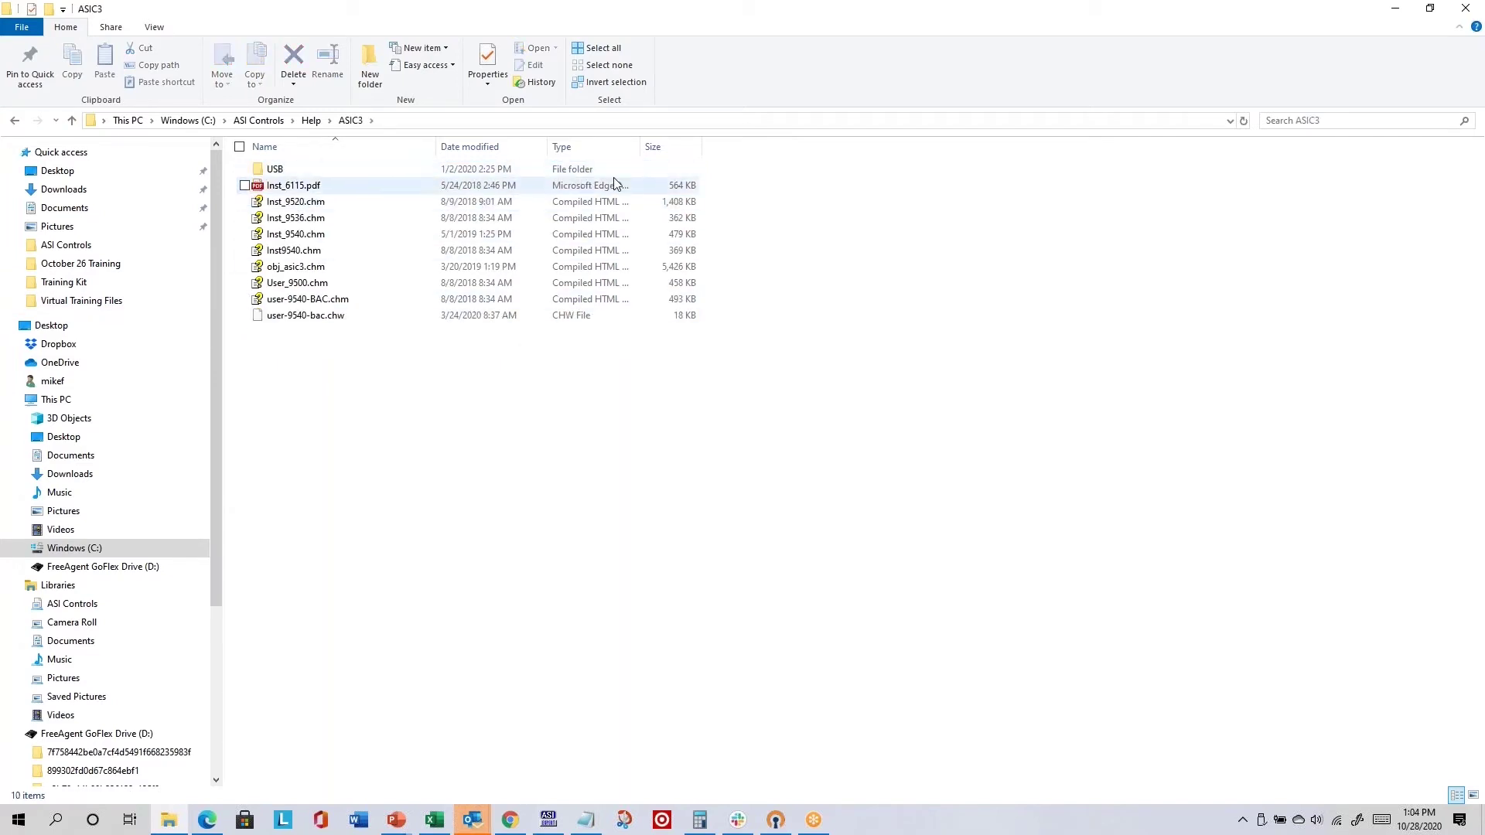
pyautogui.moveTo(640, 146); pyautogui.dragTo(755, 147)
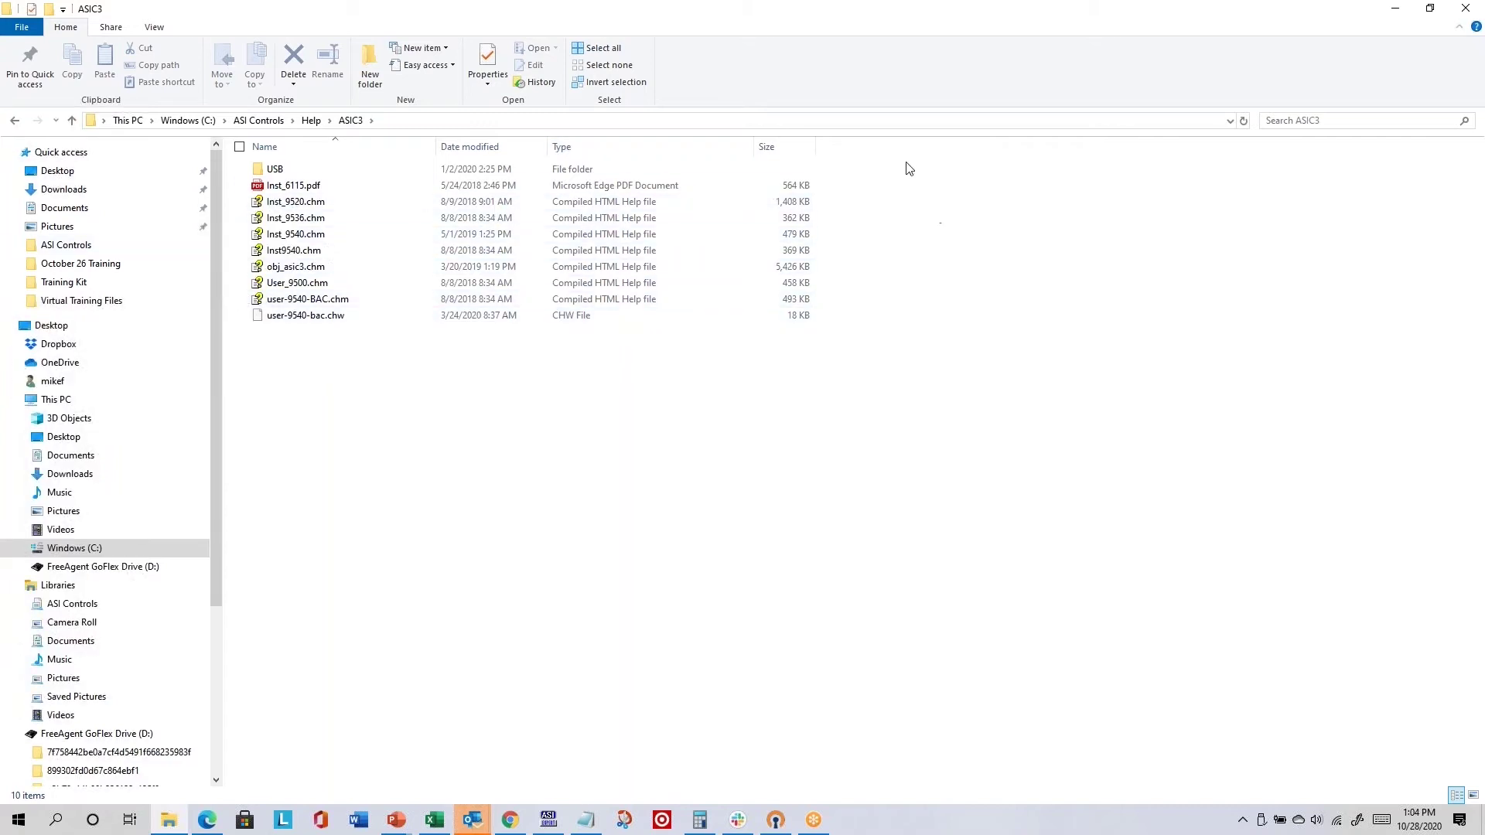
pyautogui.moveTo(755, 147); pyautogui.dragTo(714, 148)
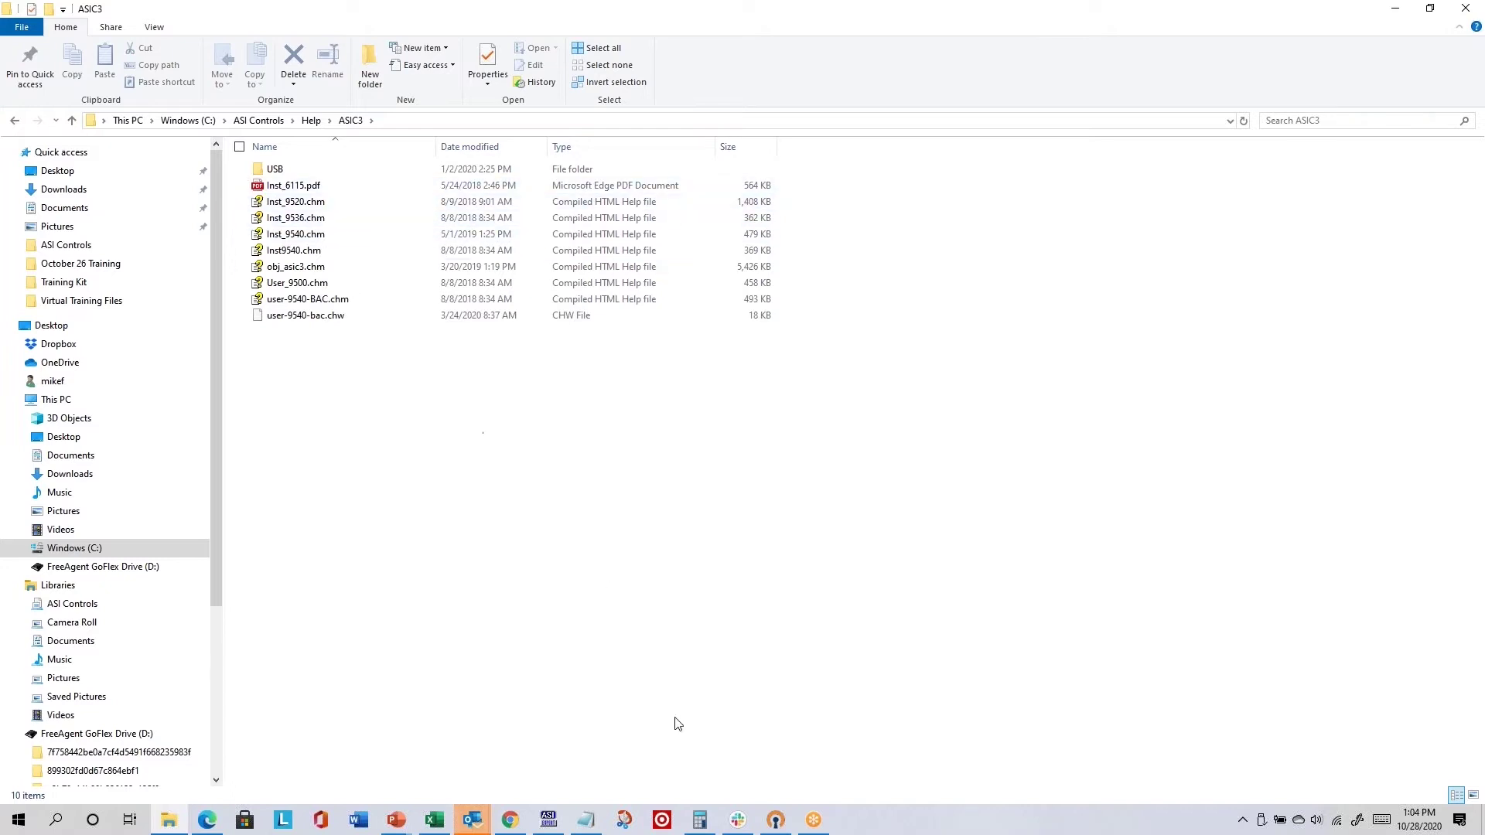
pyautogui.click(553, 822)
pyautogui.click(165, 26)
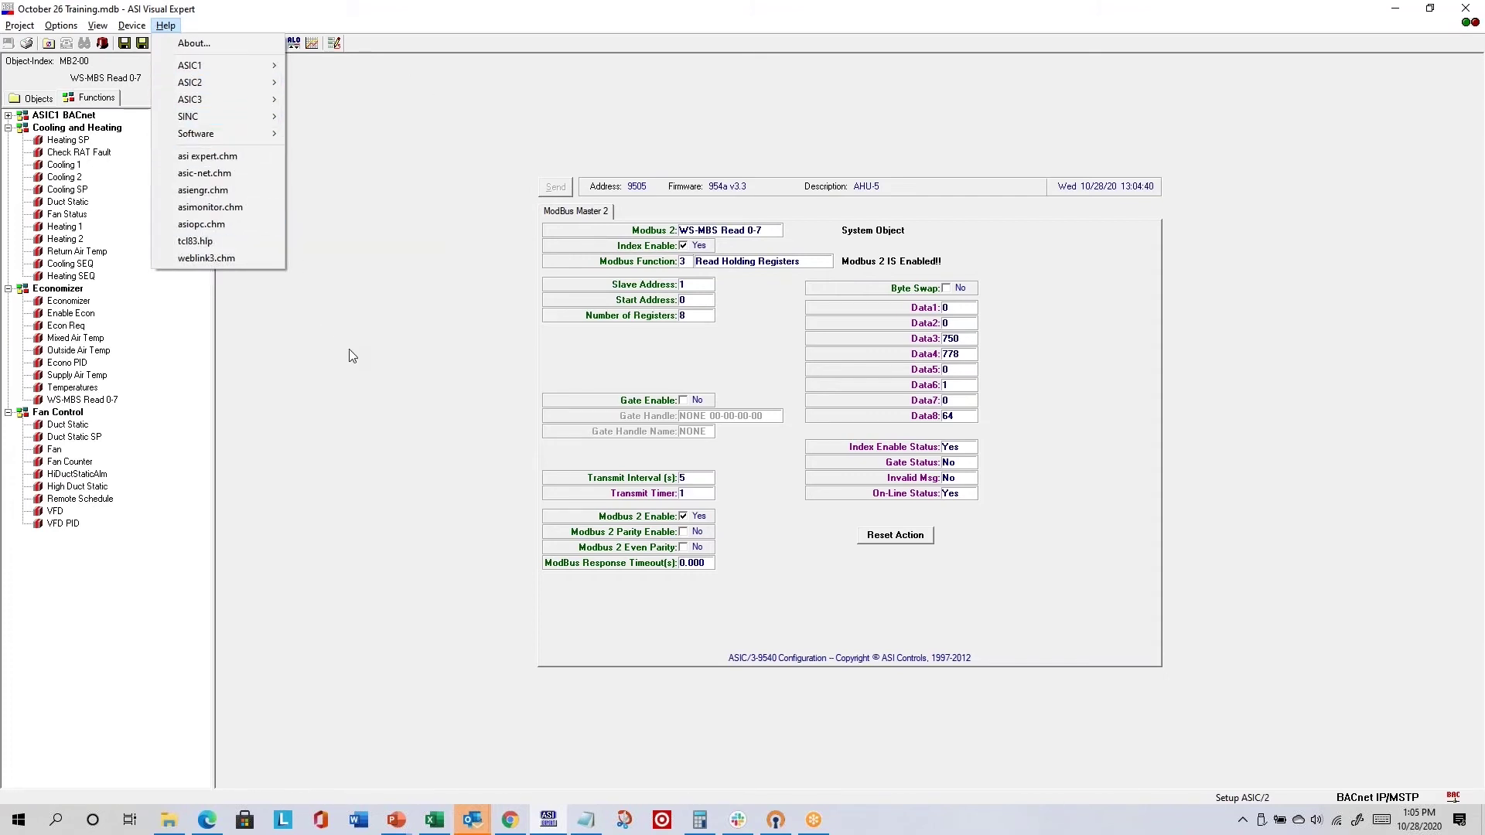
# - Dismiss the Help file list so the AHU-5 Modbus Master 2 form shows again
pyautogui.click(379, 416)
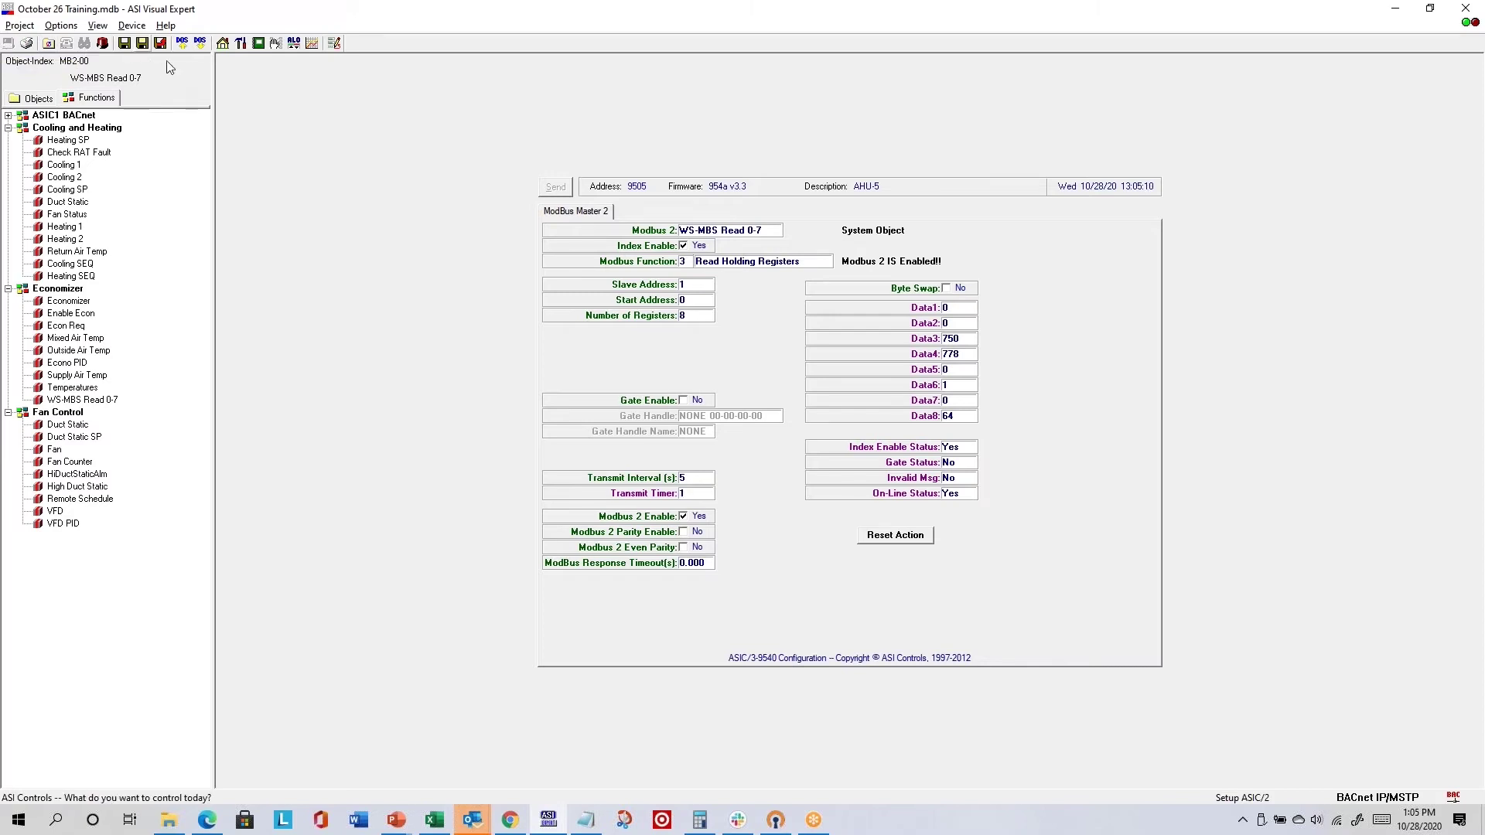
# - Go to Project Home and list the saved projects in C:\ASI Controls\Projects
pyautogui.click(222, 44)
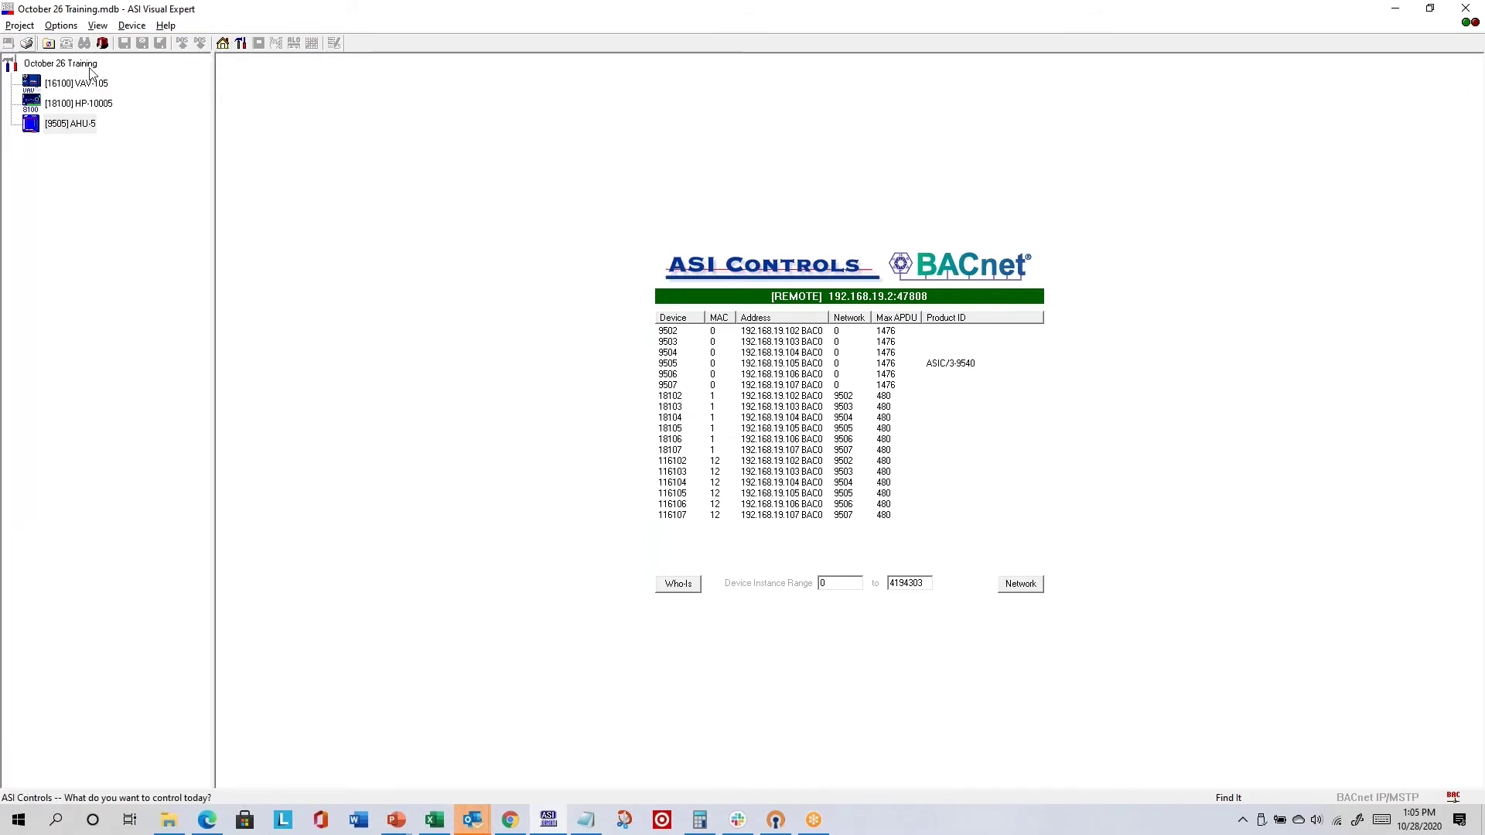
pyautogui.click(48, 43)
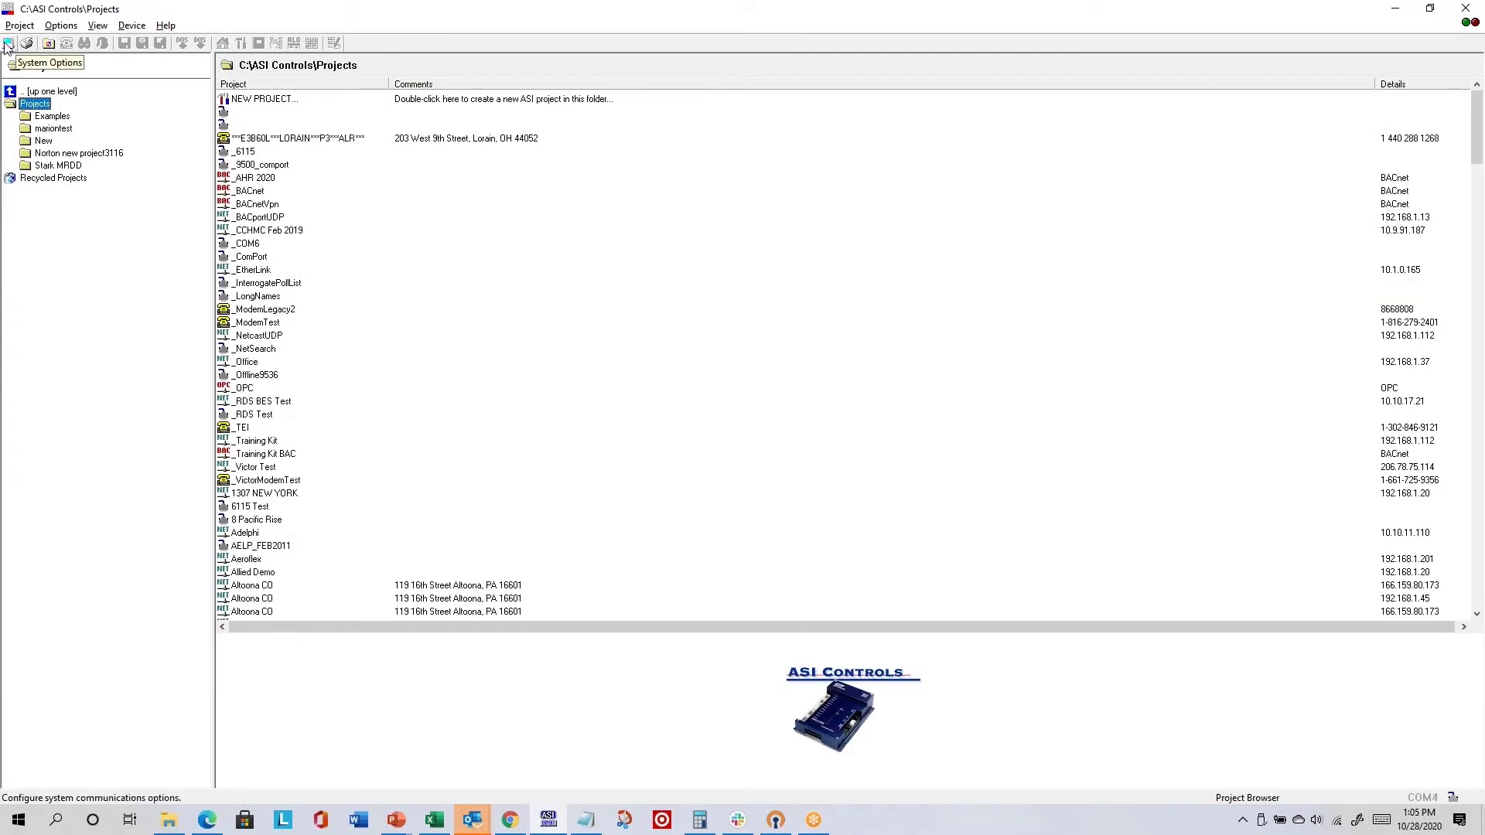
pyautogui.click(8, 44)
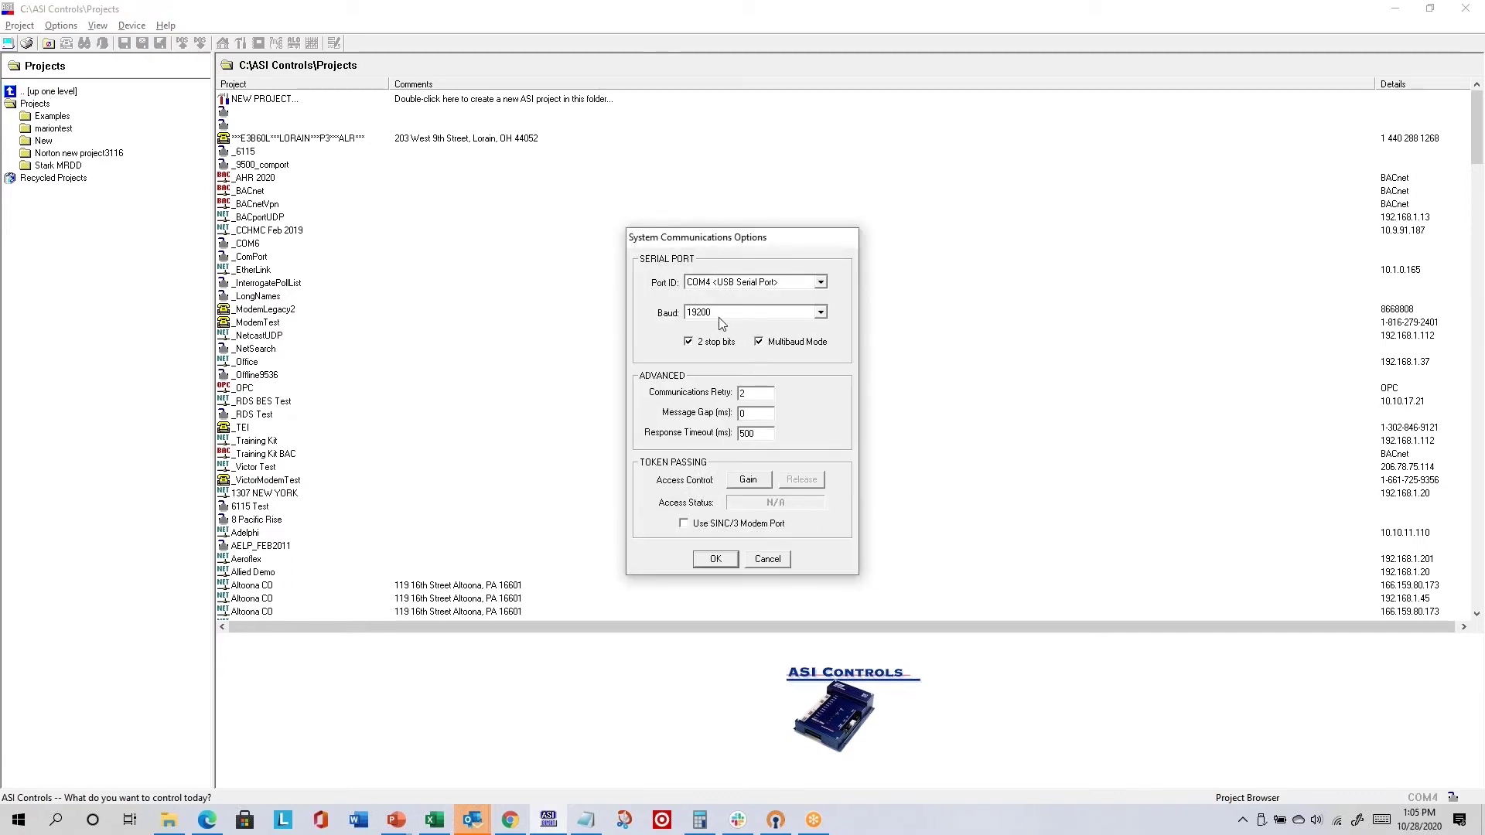
# - Cancel the communications options, scroll the project list and open October 26 Training
pyautogui.click(768, 559)
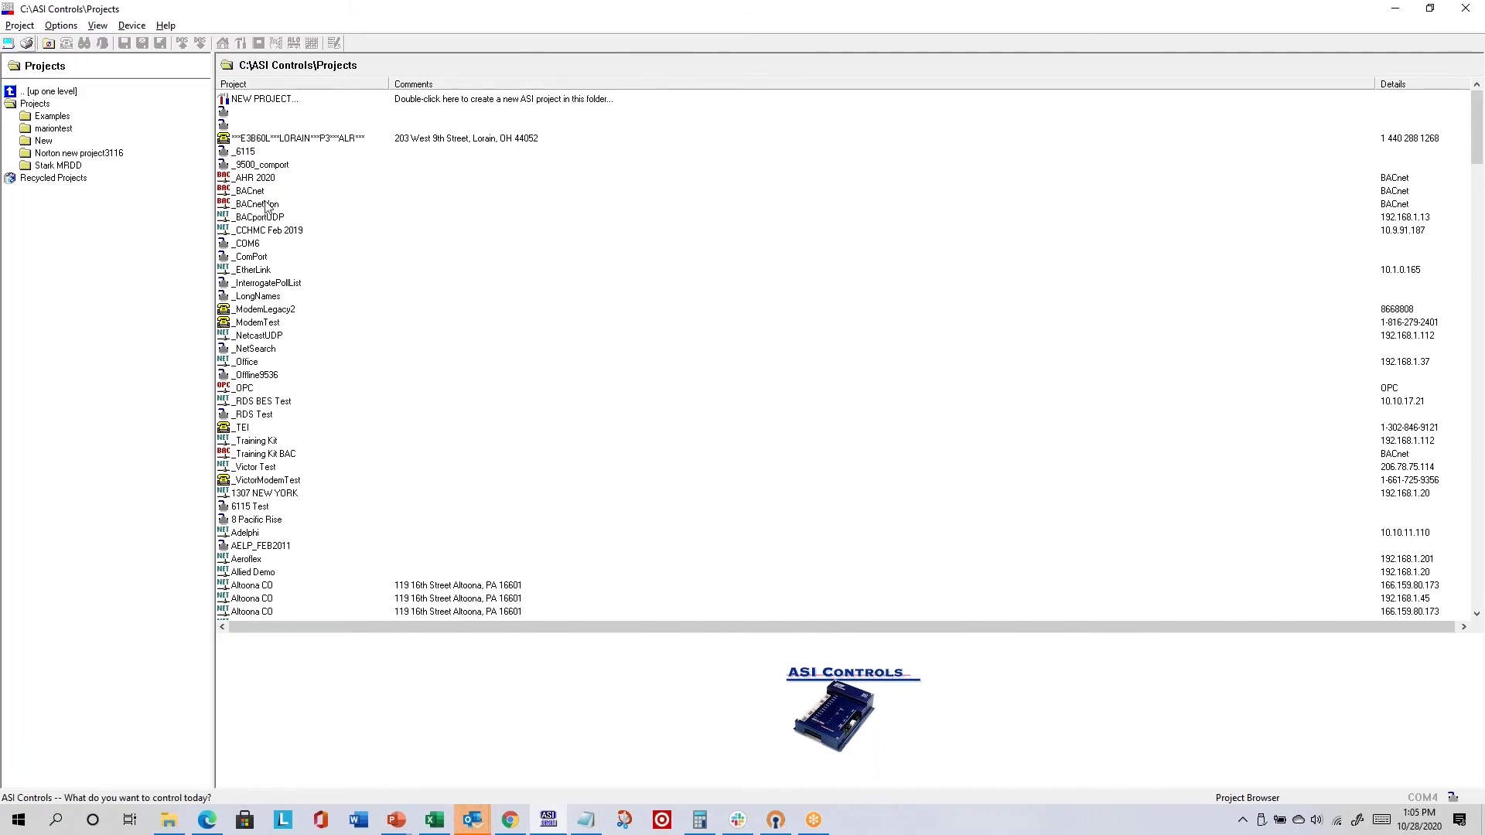
pyautogui.click(288, 561)
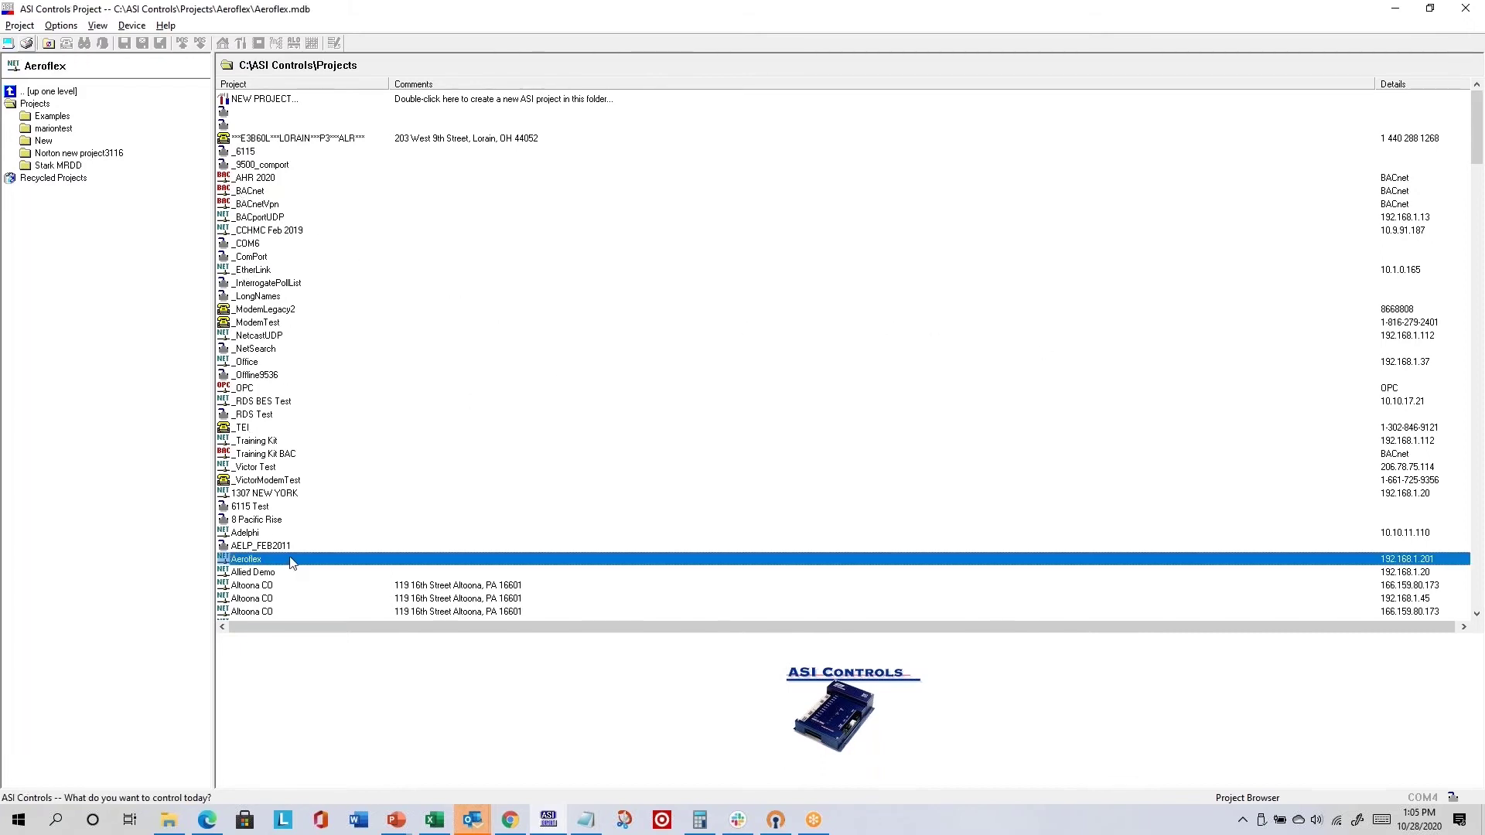
pyautogui.scroll(-15, 288, 557)
pyautogui.click(288, 546)
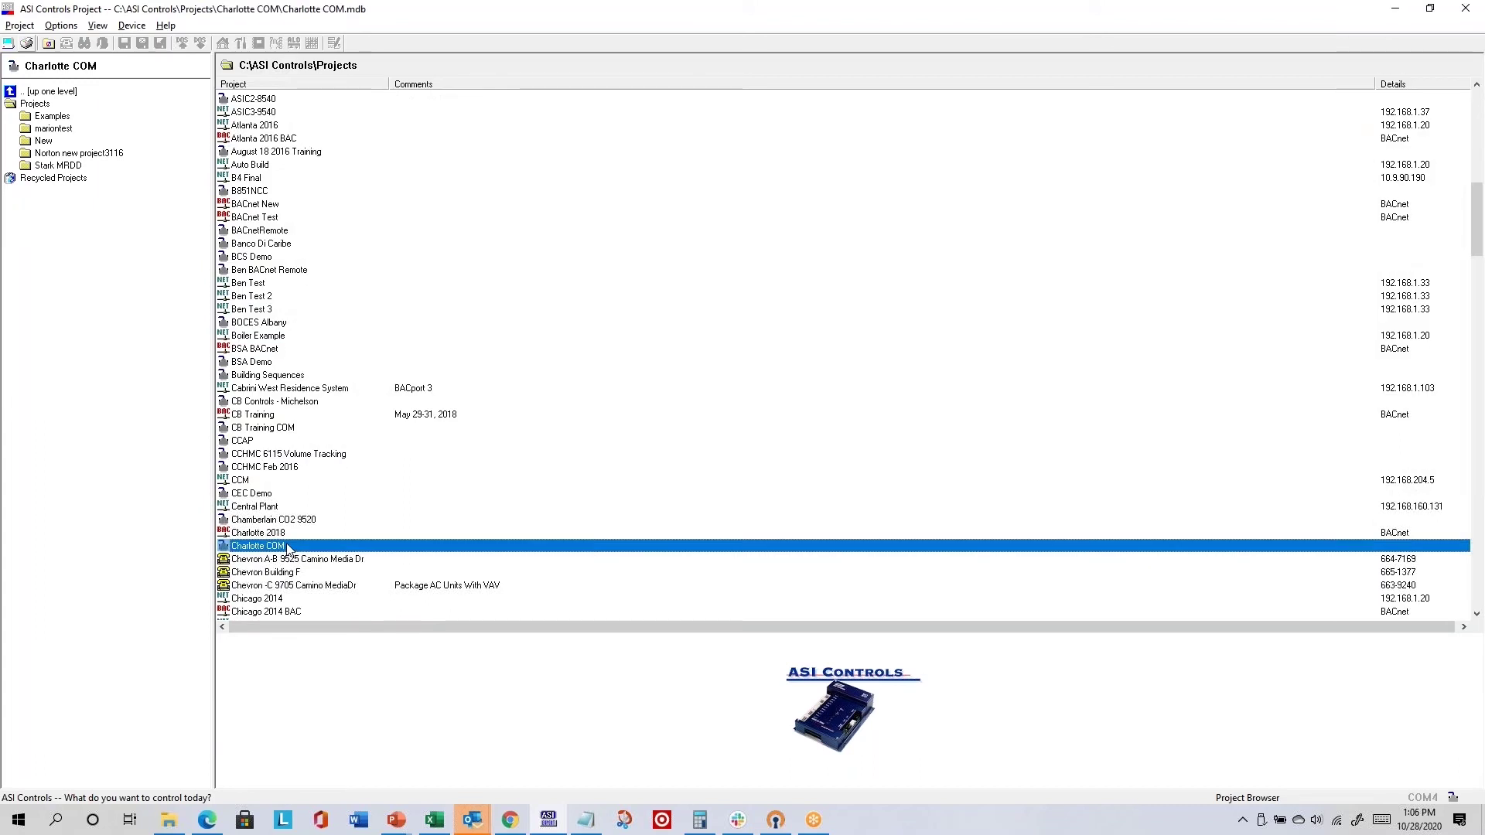
pyautogui.scroll(-20, 287, 542)
pyautogui.click(280, 481)
pyautogui.scroll(-2, 280, 503)
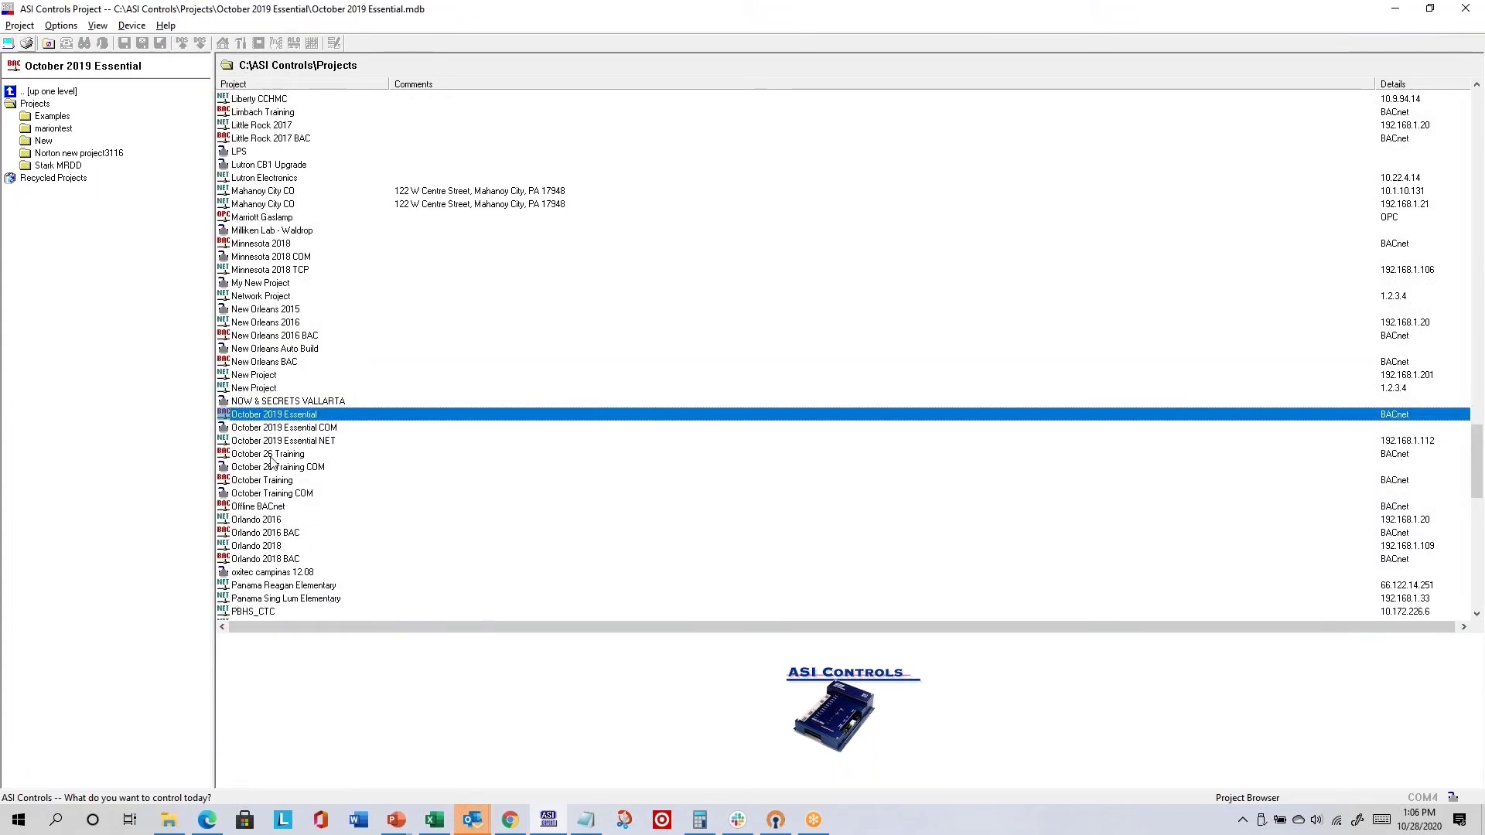
pyautogui.doubleClick(270, 455)
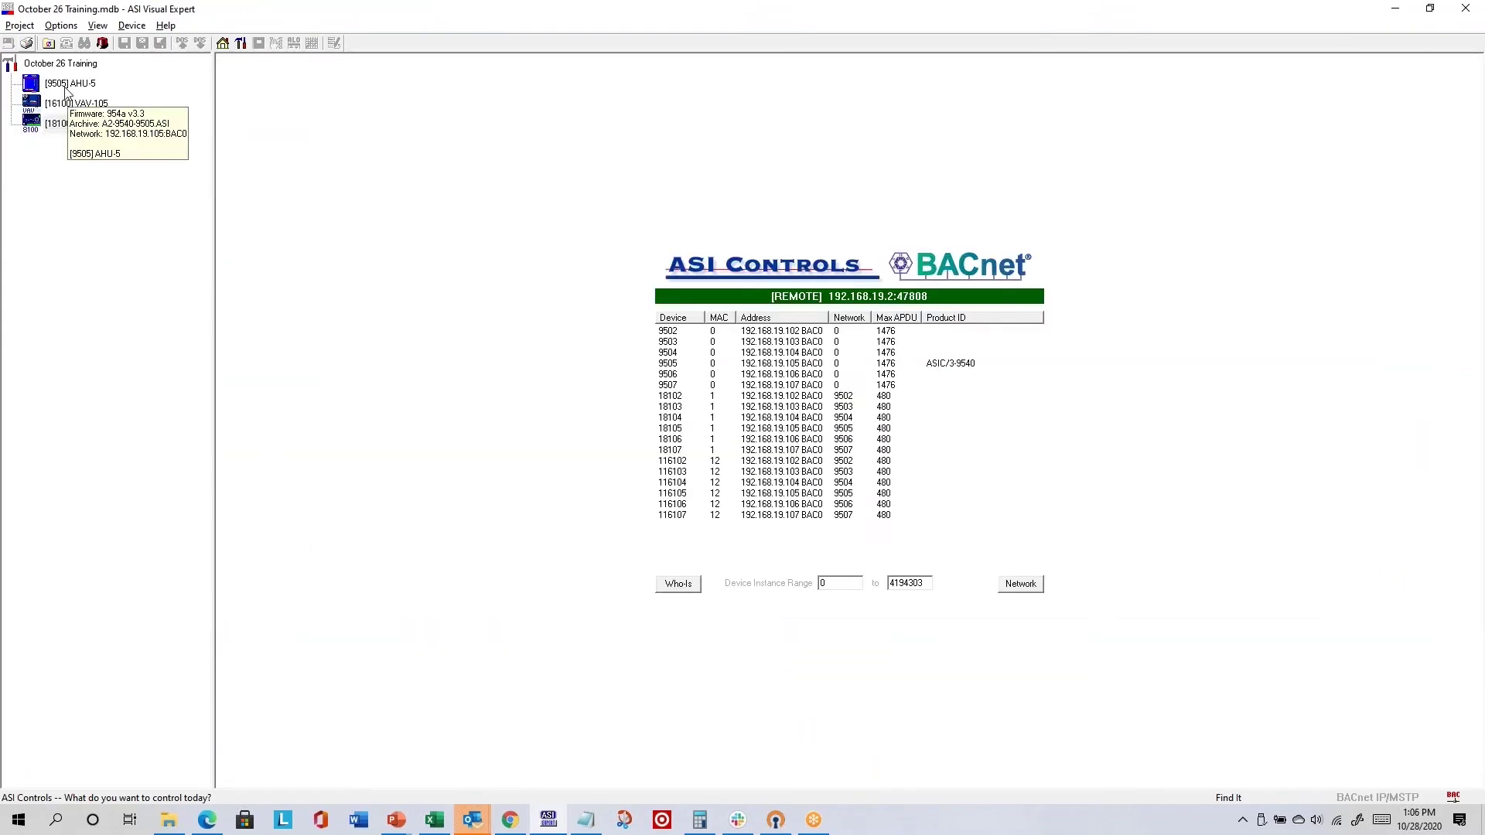
# - Open the System configuration of AHU-5 [9505] and print that screen to PDF
pyautogui.doubleClick(65, 86)
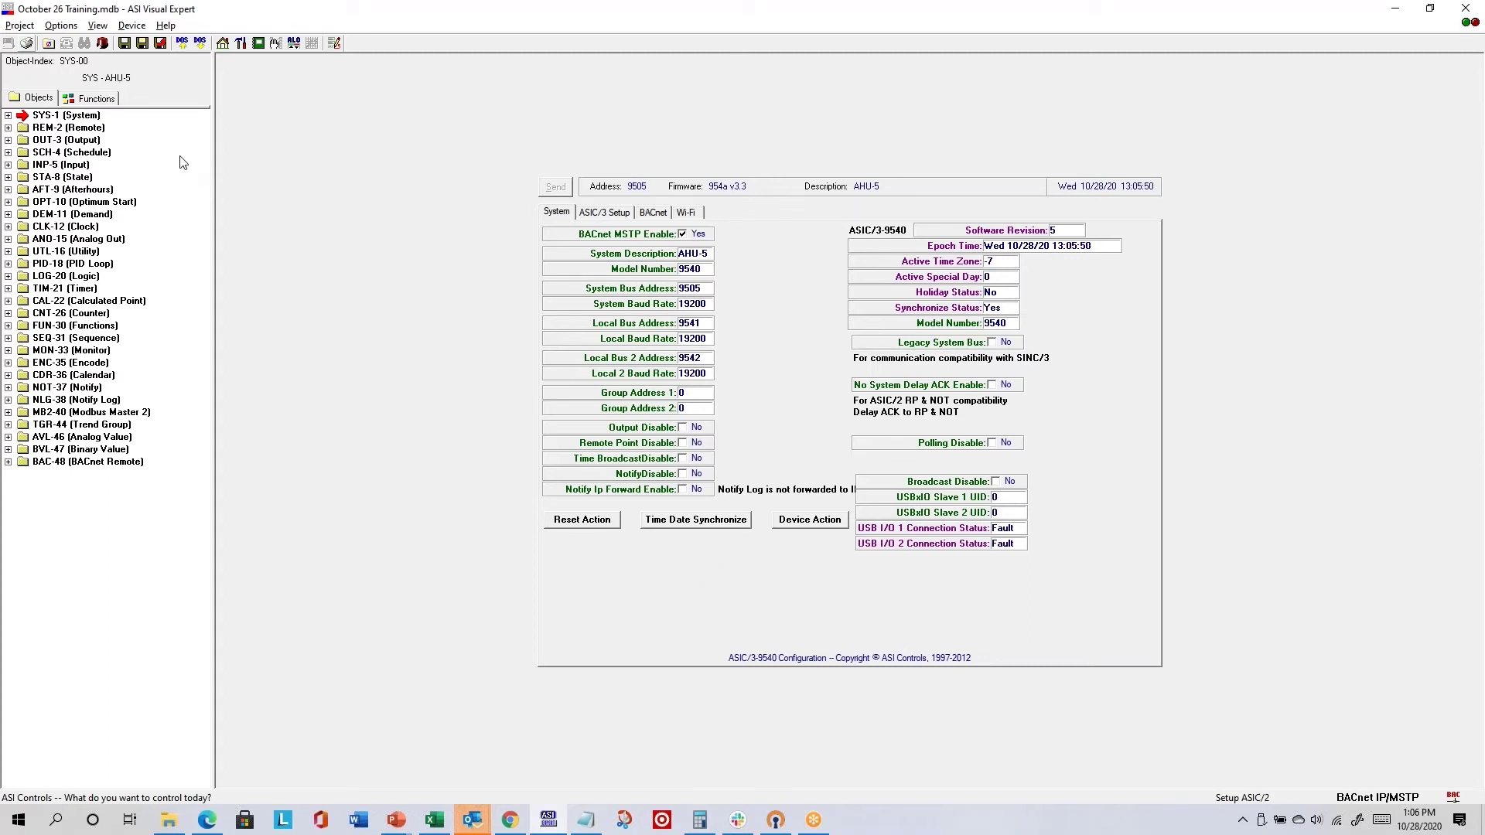
pyautogui.click(27, 44)
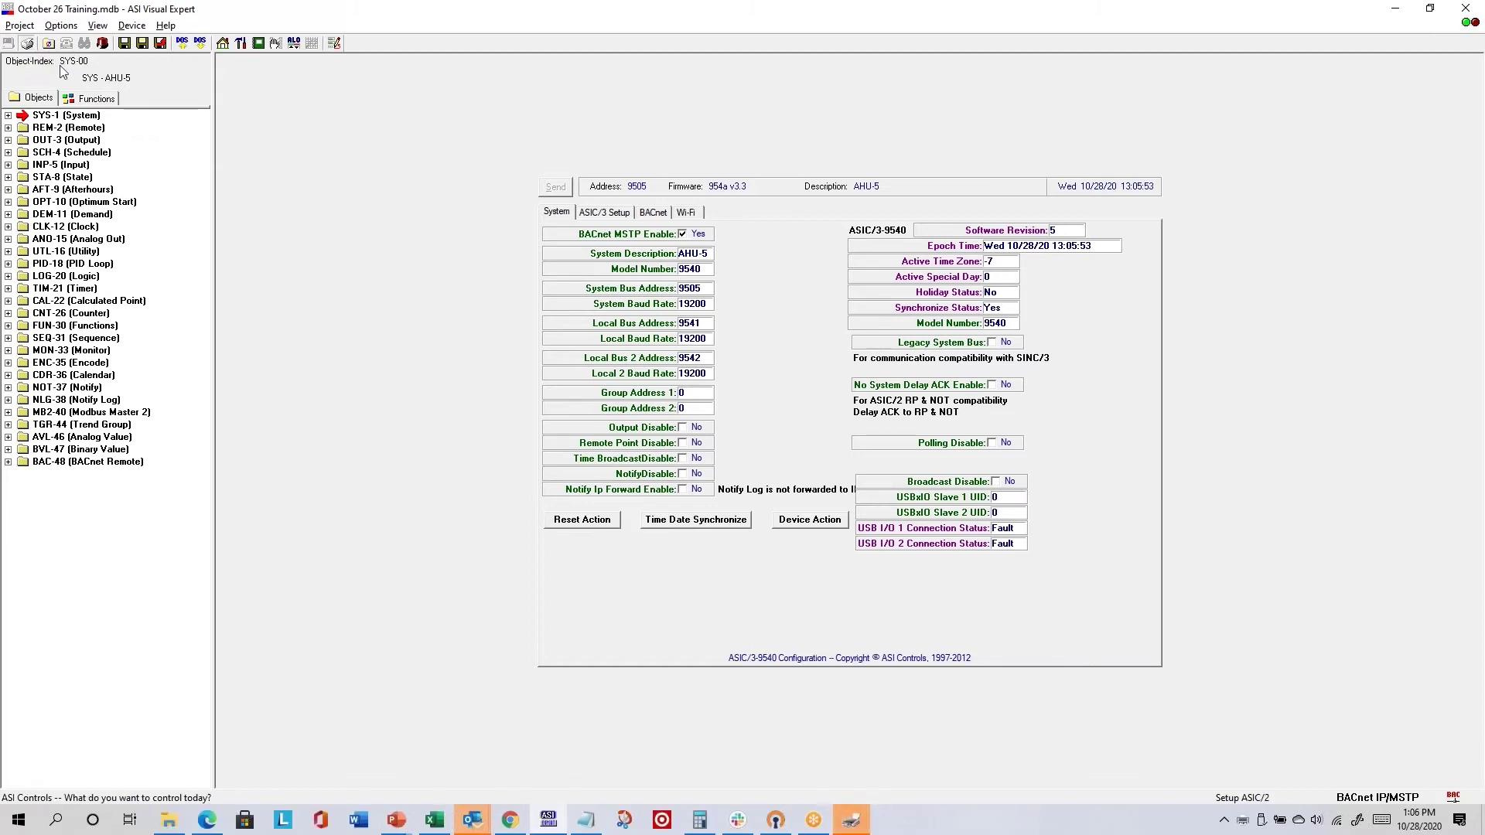
# - Save the AHU-5 printout as October 26 Training.pdf and move the opened PDF window aside
pyautogui.click(851, 822)
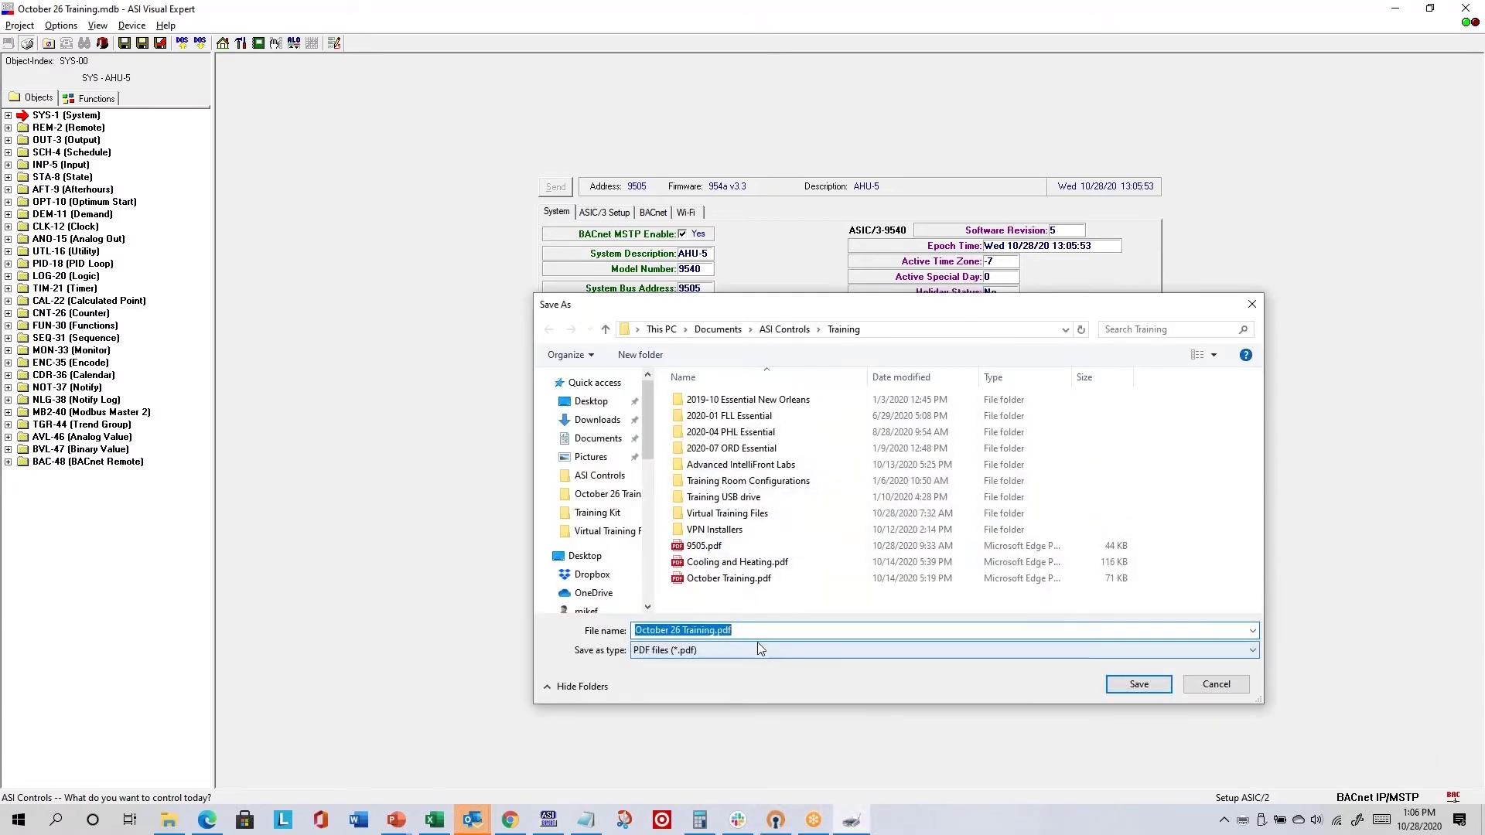
pyautogui.click(1139, 684)
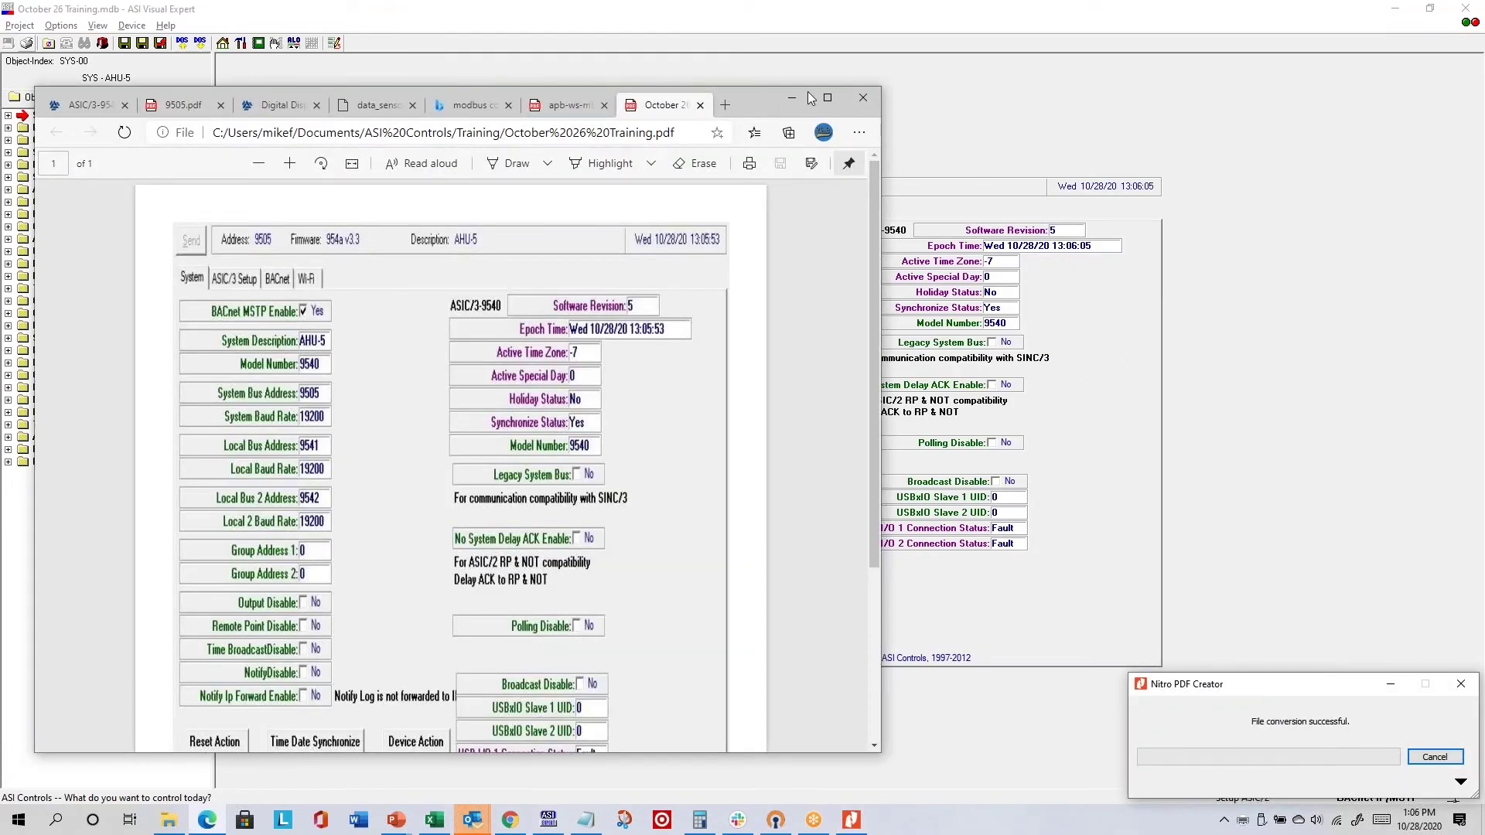
pyautogui.moveTo(759, 99); pyautogui.dragTo(910, 59)
# - Maximize the October 26 Training PDF in Edge, scroll through it, then minimize Edge
pyautogui.doubleClick(910, 58)
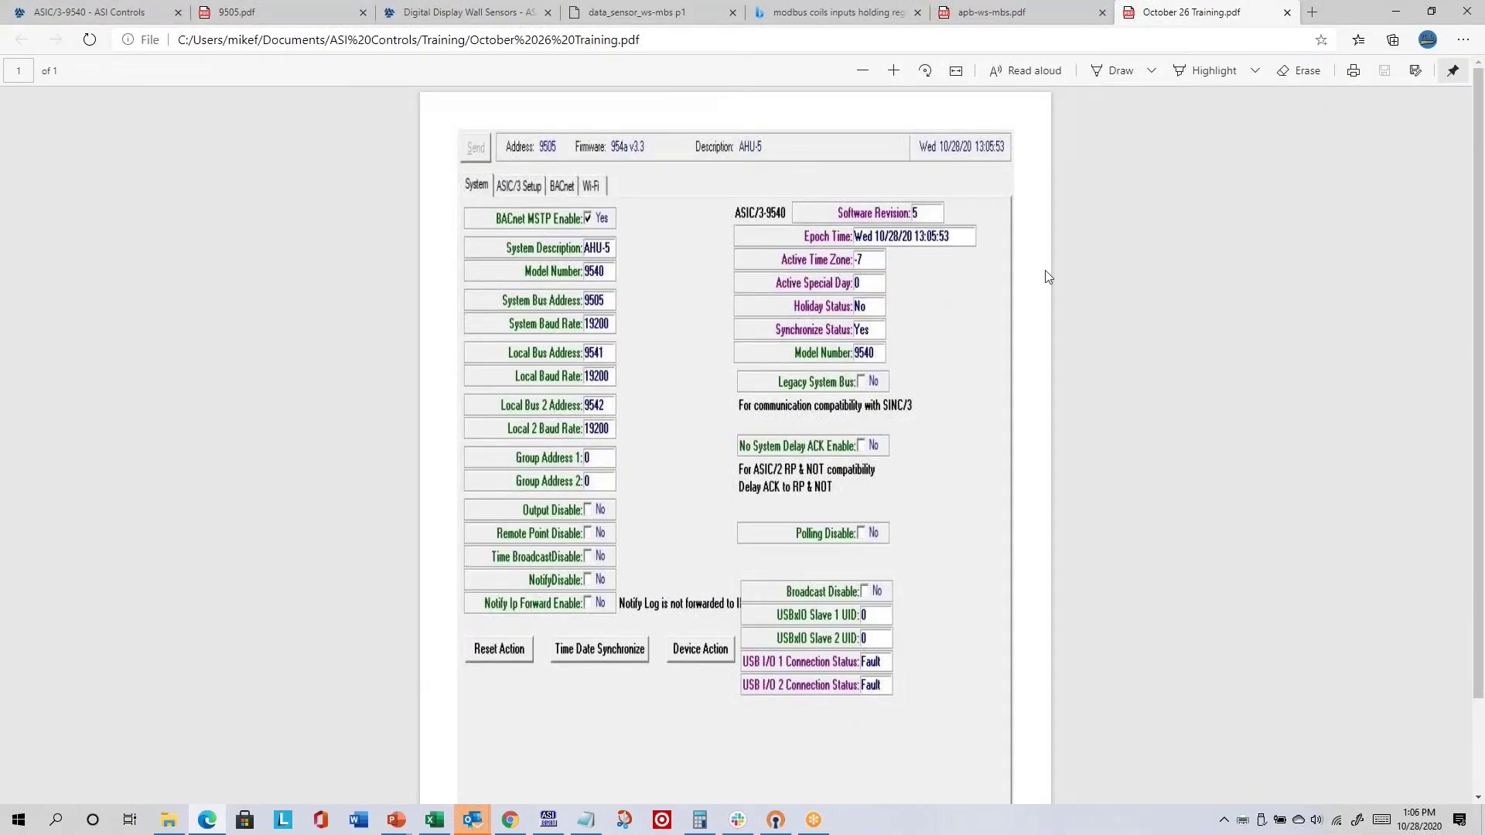
pyautogui.scroll(-2, 697, 580)
pyautogui.scroll(1, 712, 548)
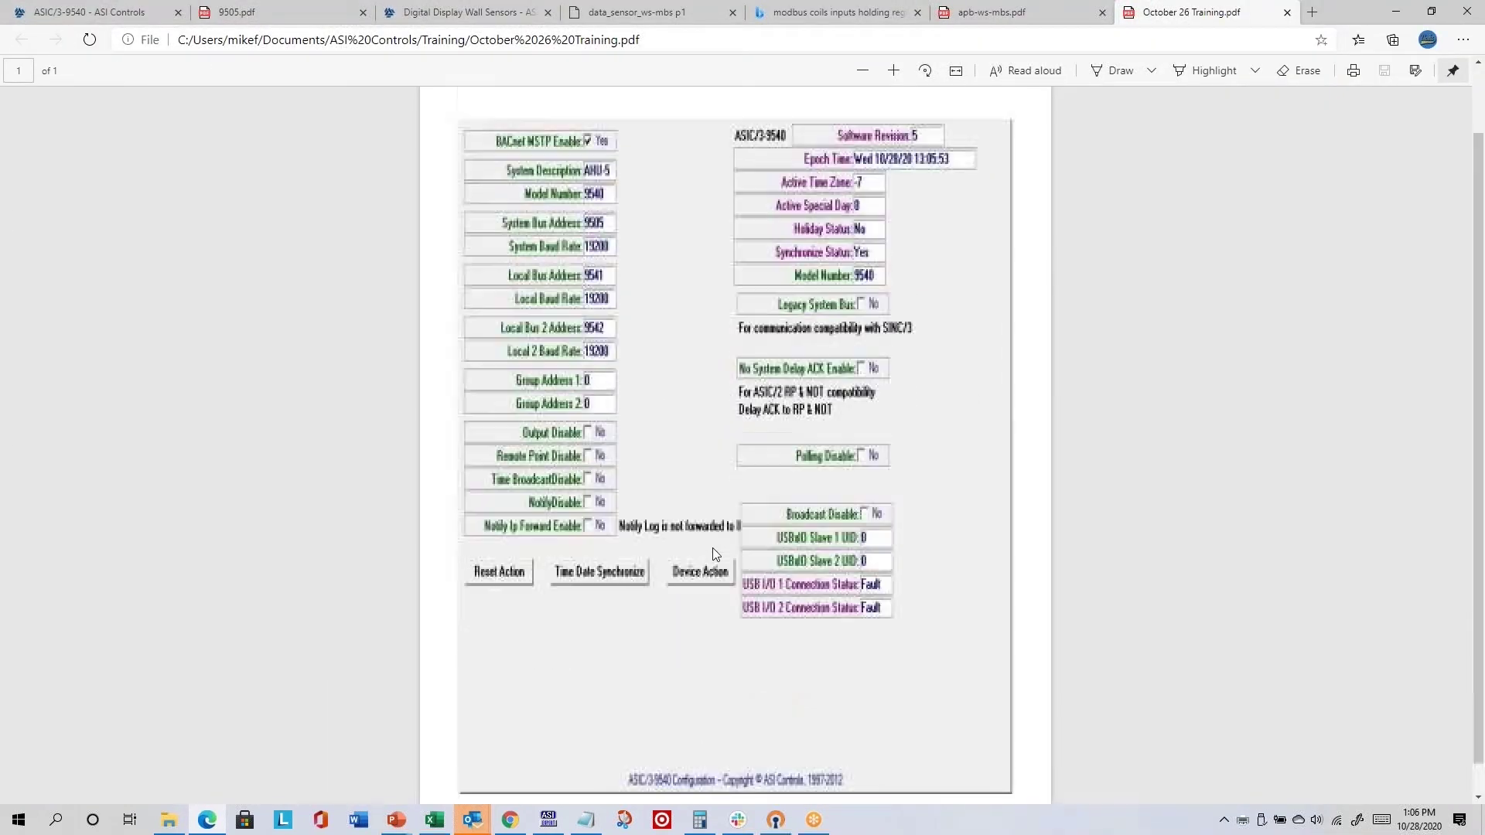
pyautogui.scroll(-1, 713, 547)
pyautogui.scroll(2, 711, 512)
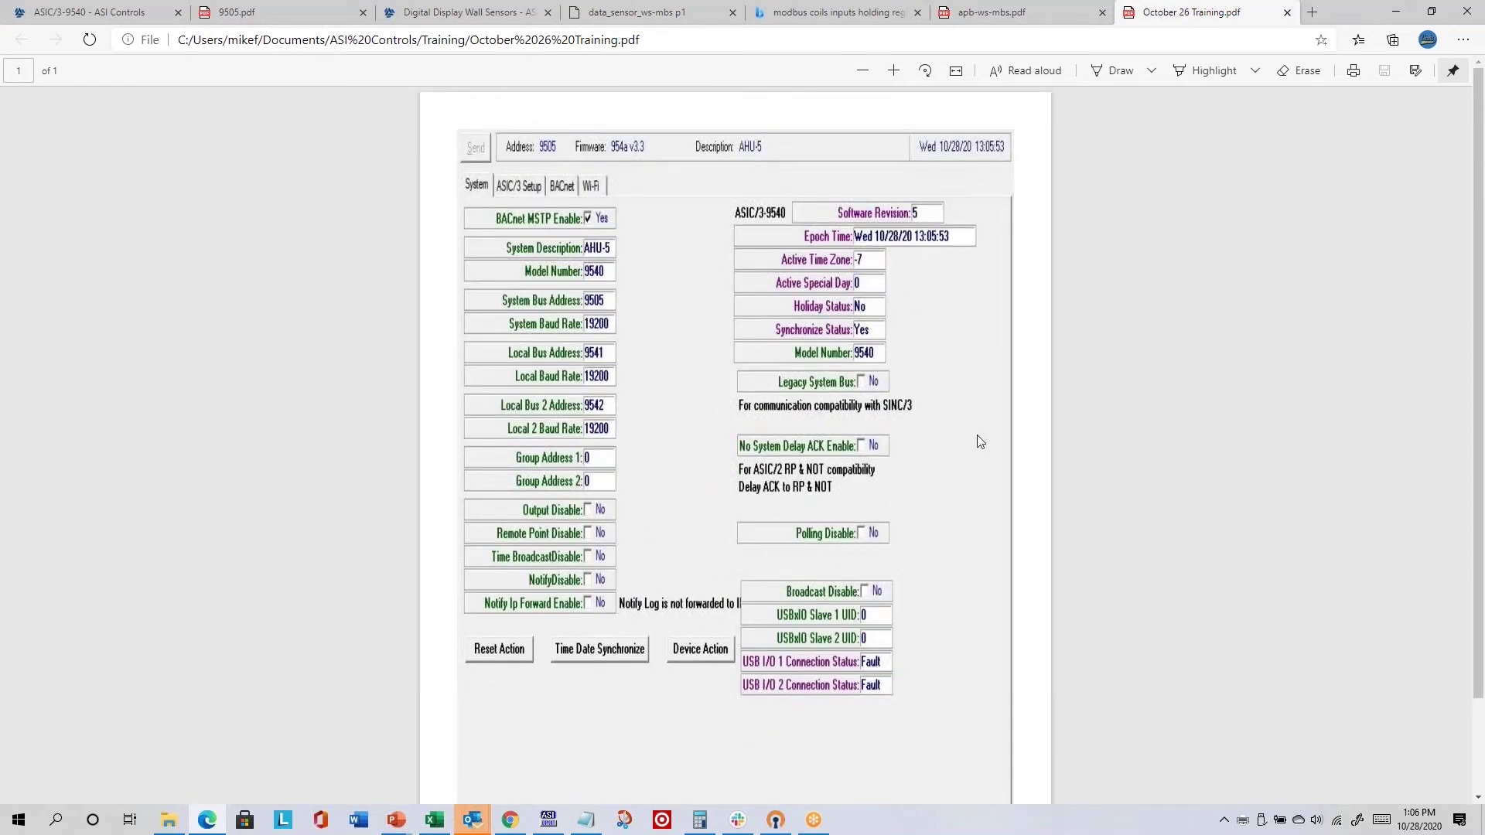
pyautogui.click(1397, 14)
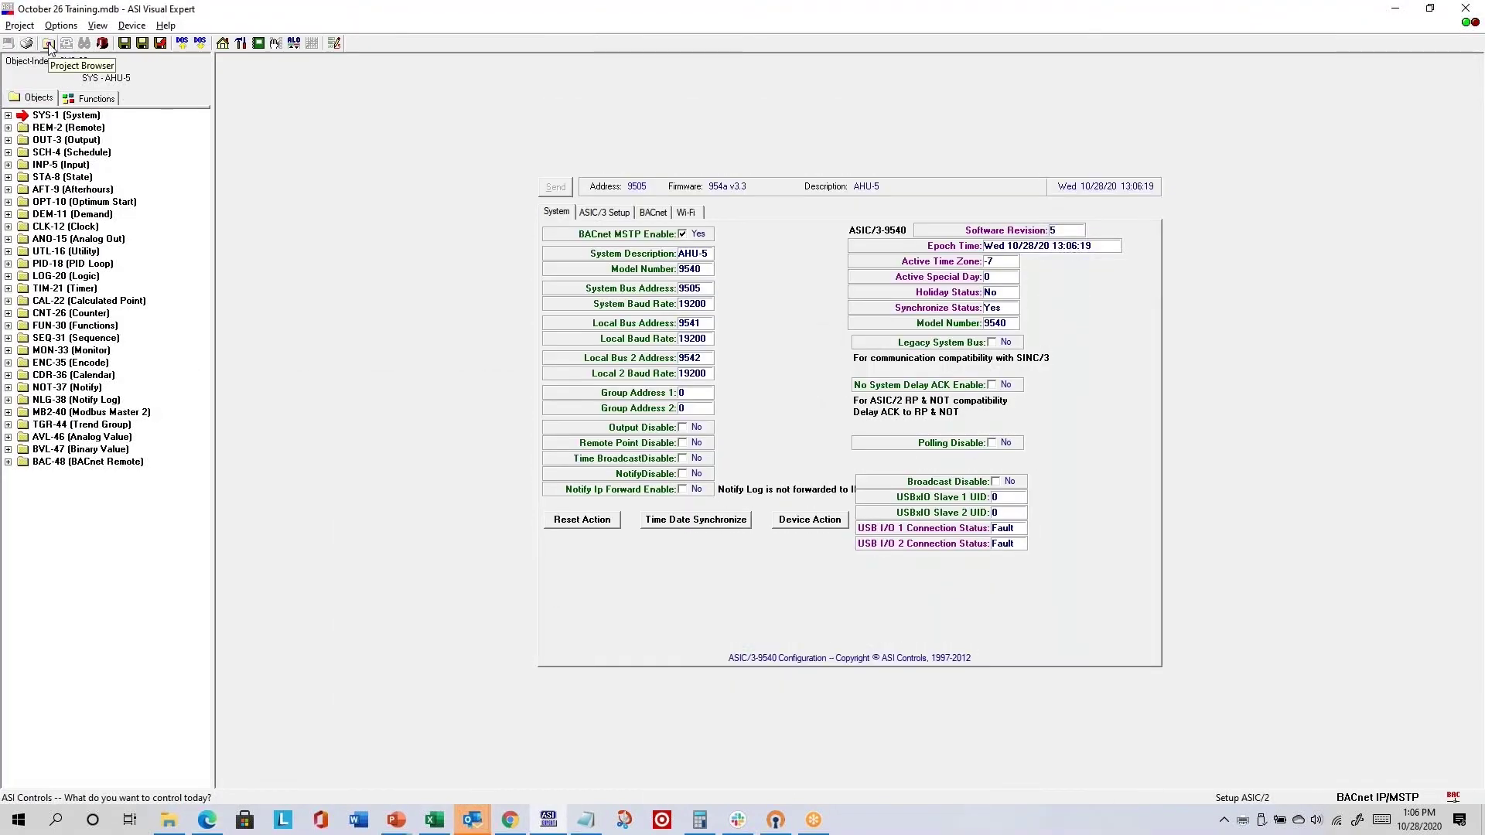
# - Reopen October 26 Training from the saved-projects list, then return to the Project Browser
pyautogui.click(26, 43)
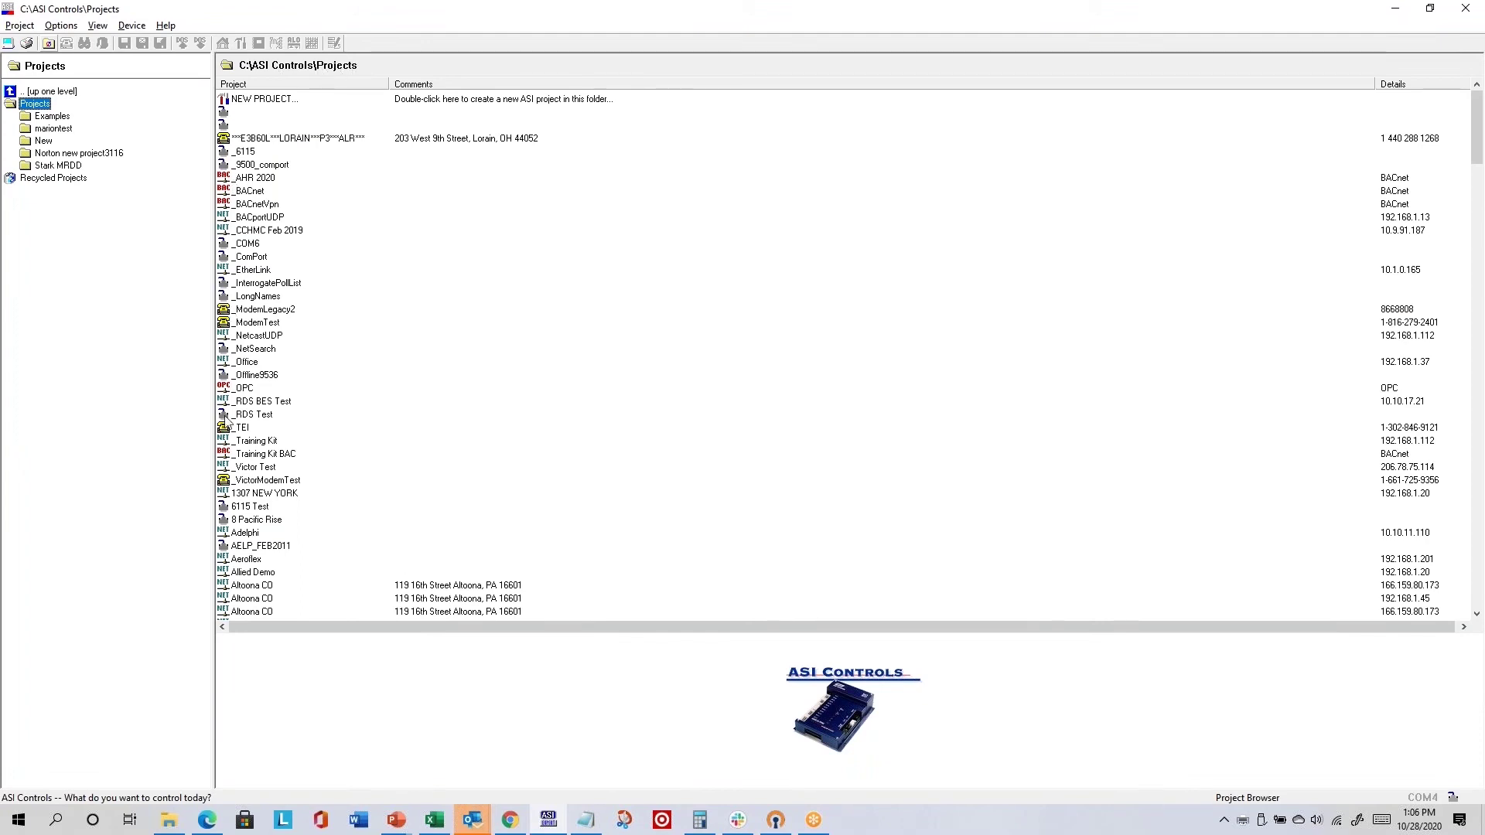
pyautogui.scroll(-10, 275, 371)
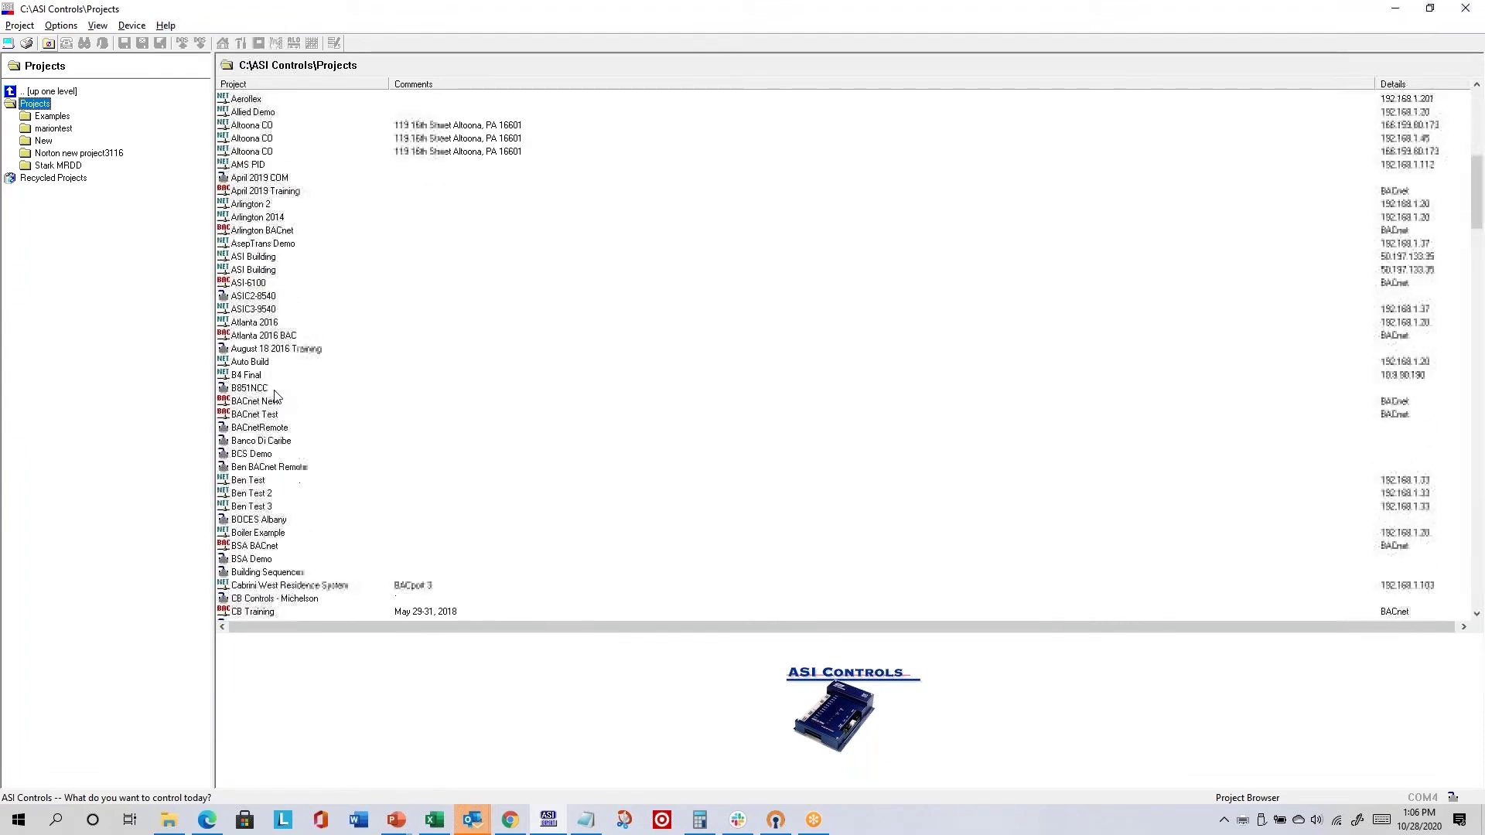
pyautogui.scroll(10, 277, 383)
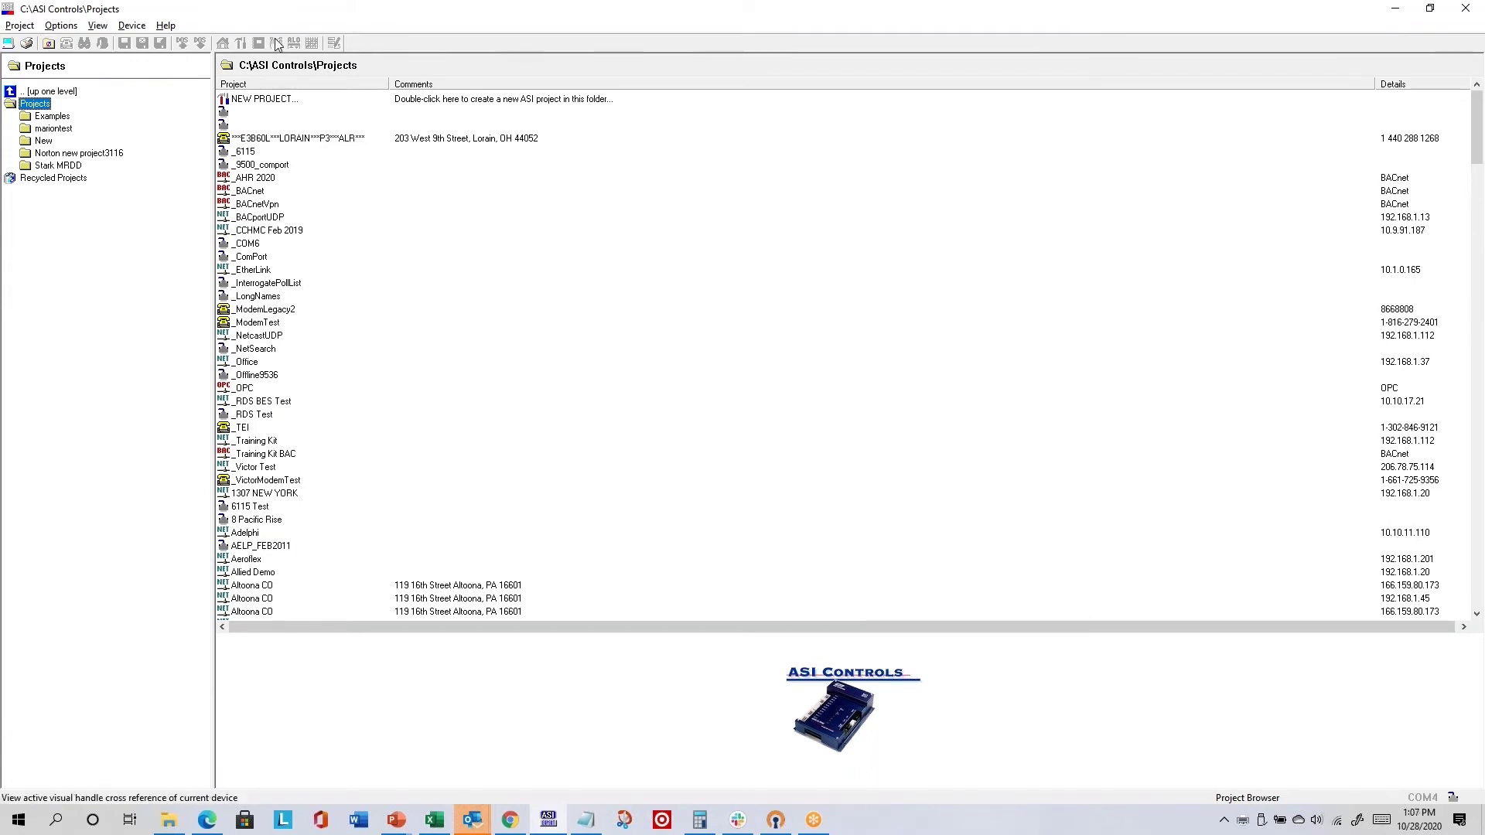
pyautogui.click(256, 377)
pyautogui.press('o')
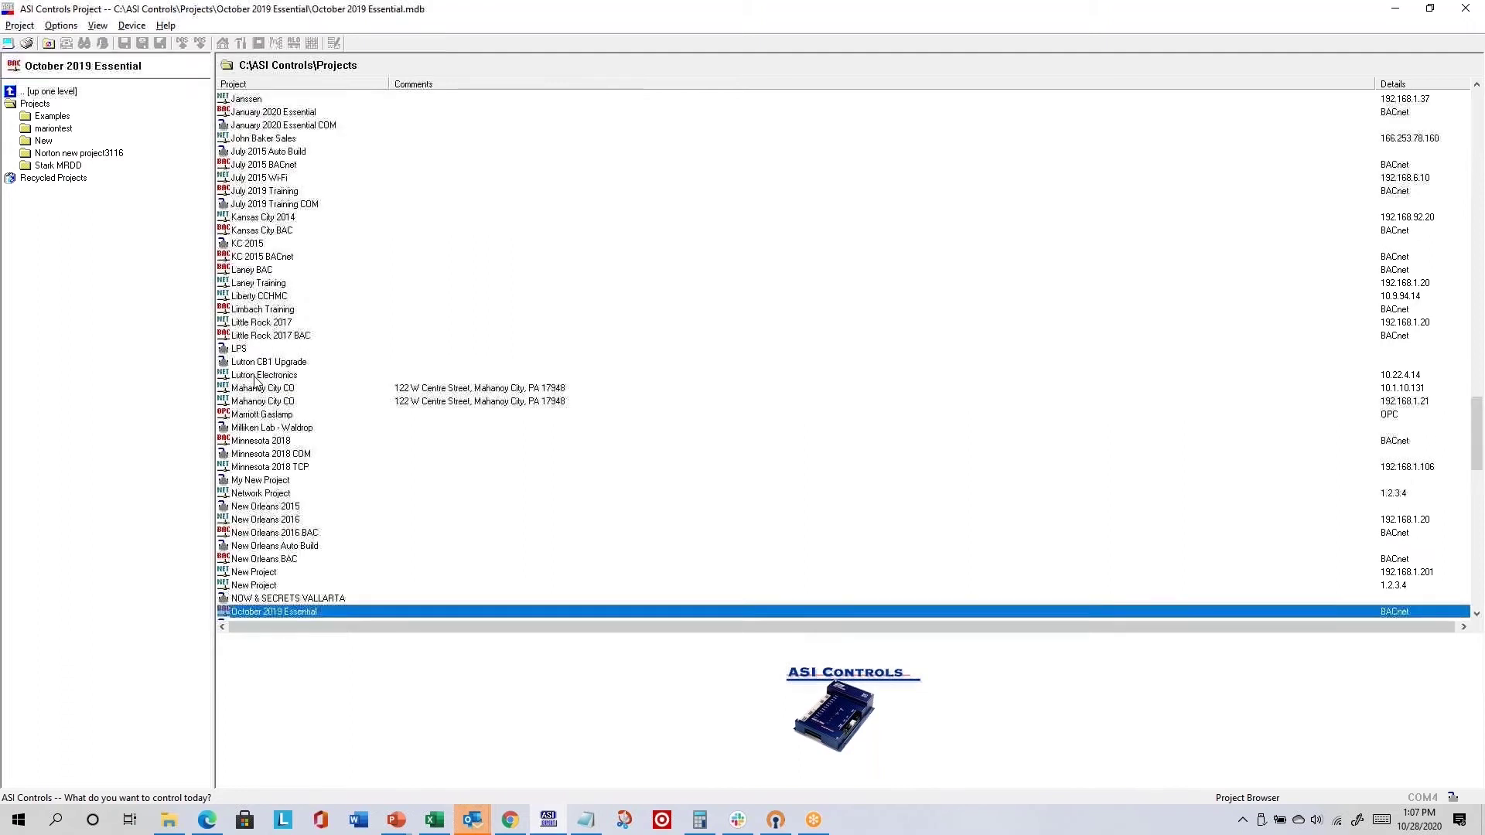
pyautogui.doubleClick(255, 454)
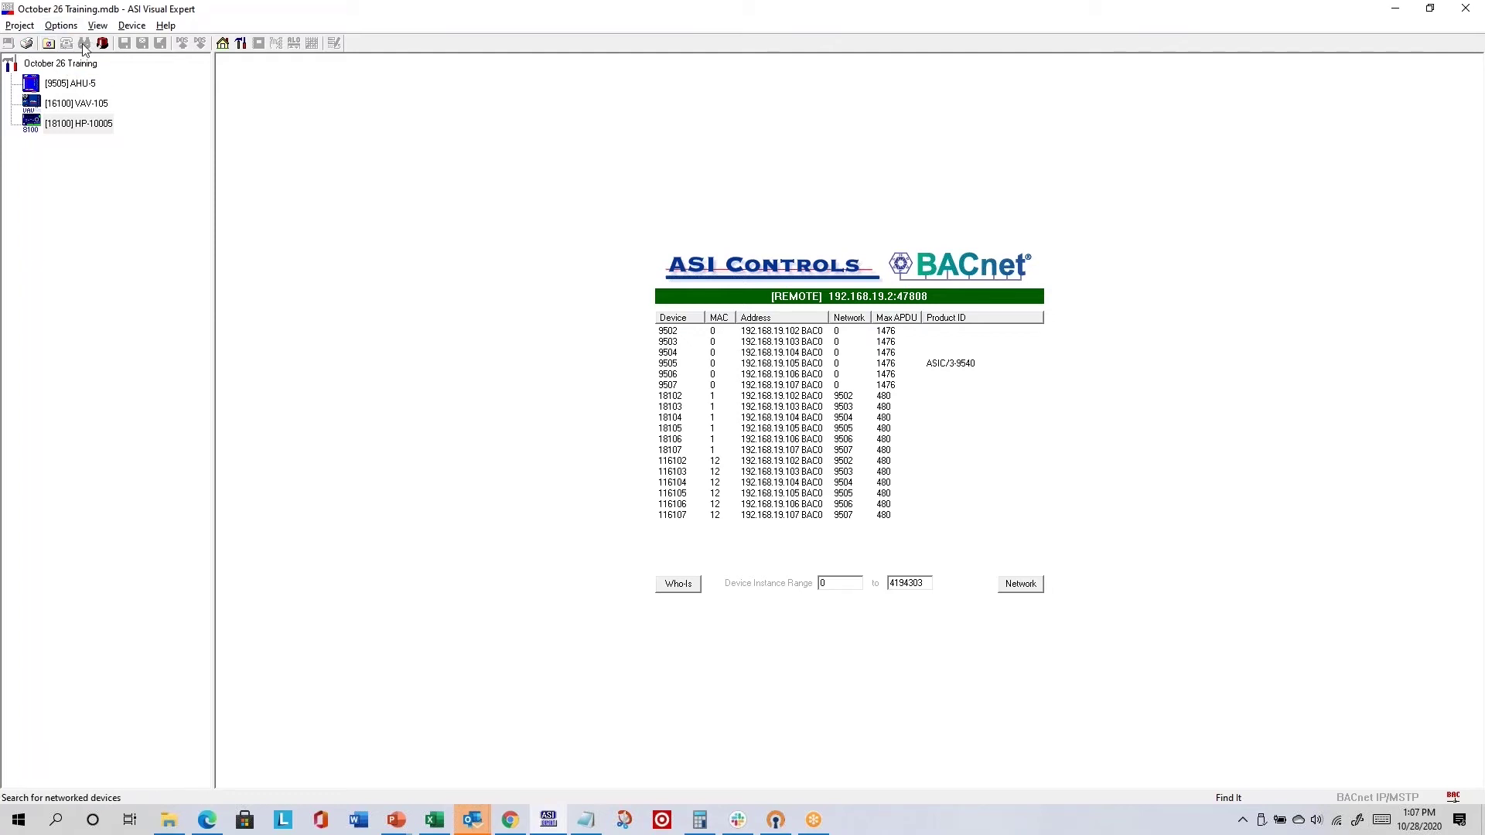
pyautogui.click(48, 42)
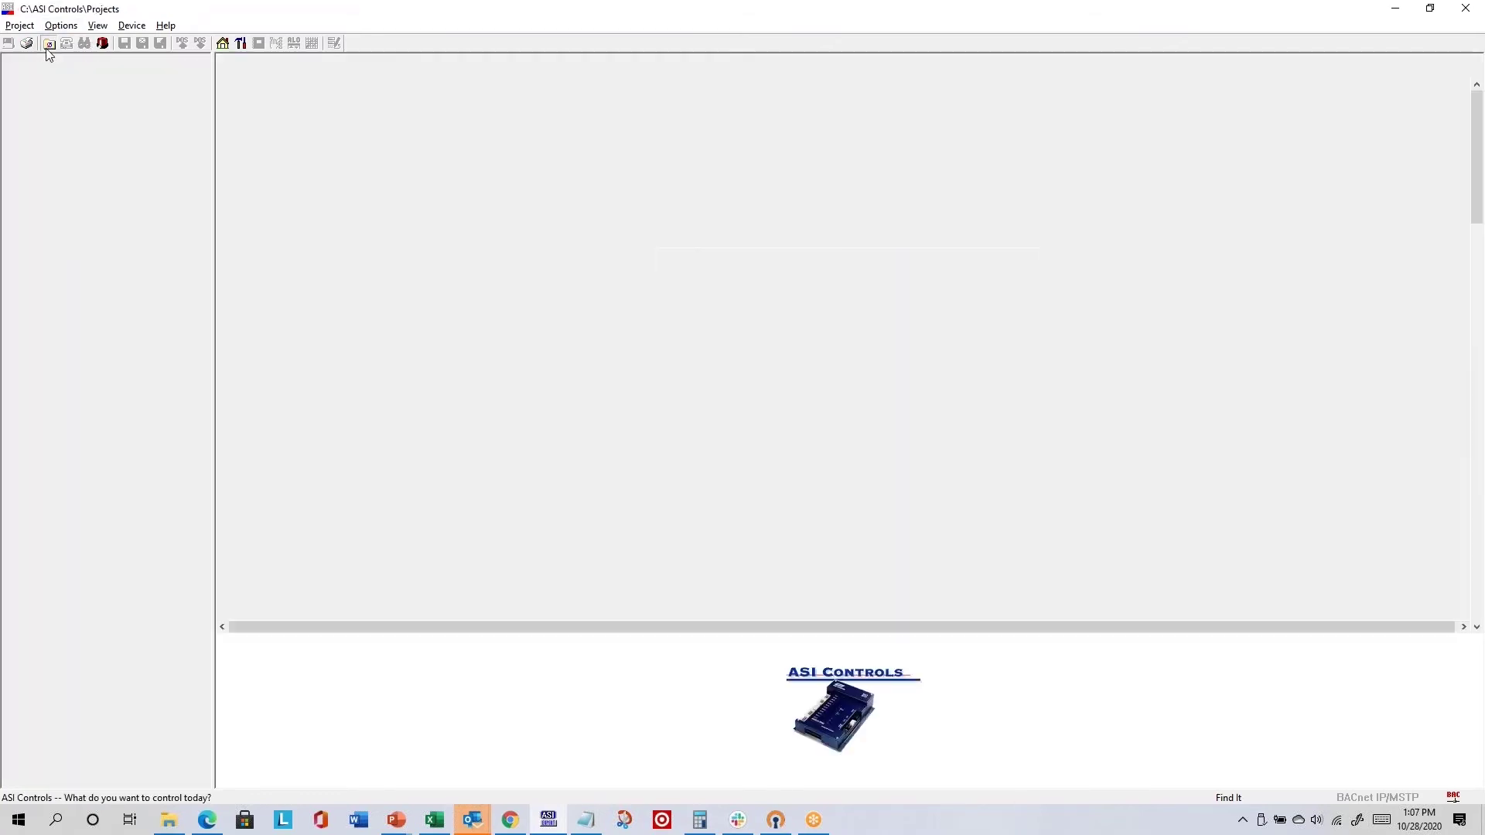
# - Open the October 2019 Essential COM project and start a network device search
pyautogui.click(292, 483)
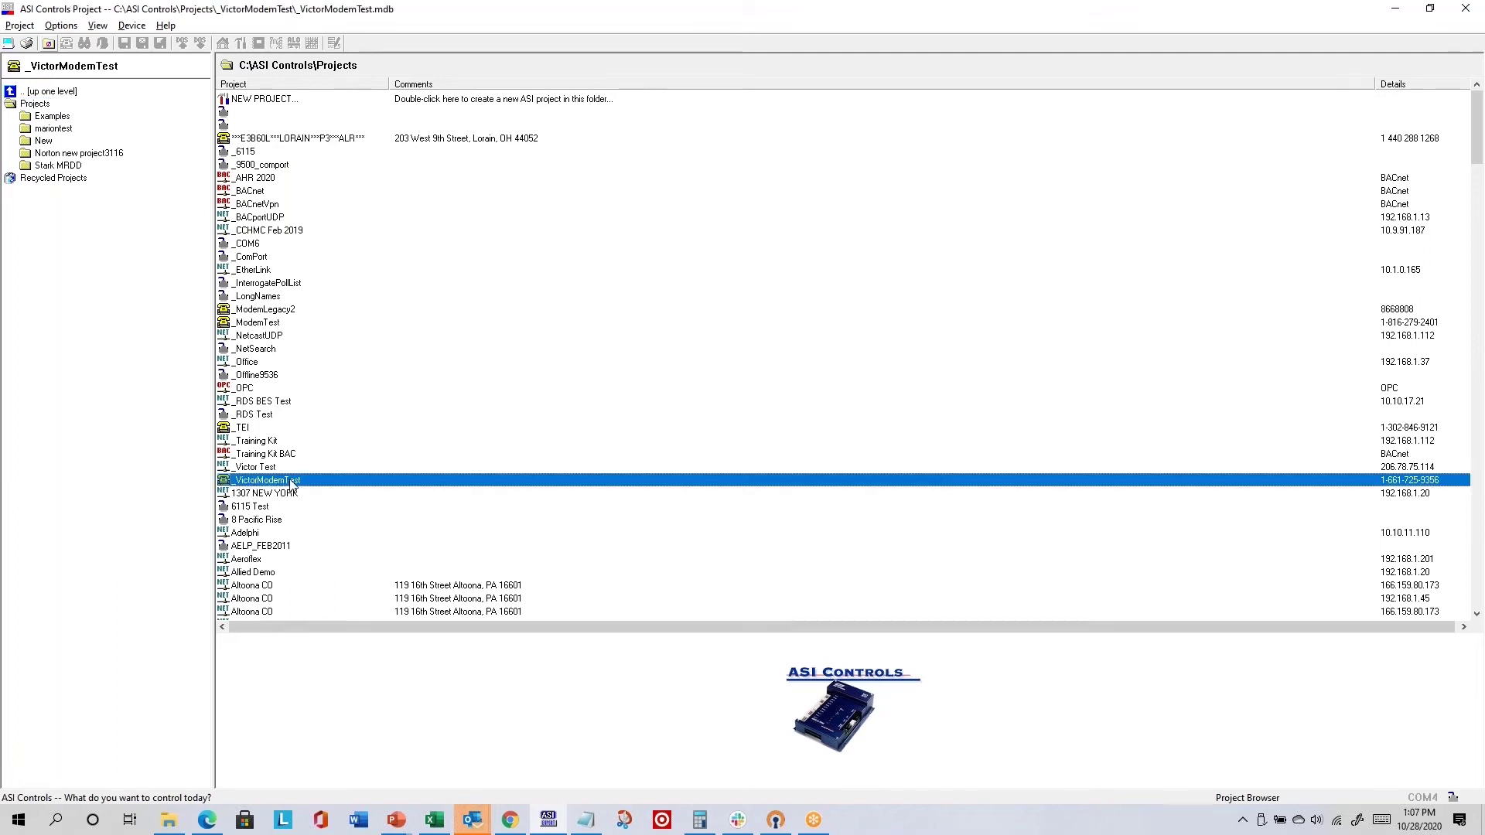
pyautogui.press('o')
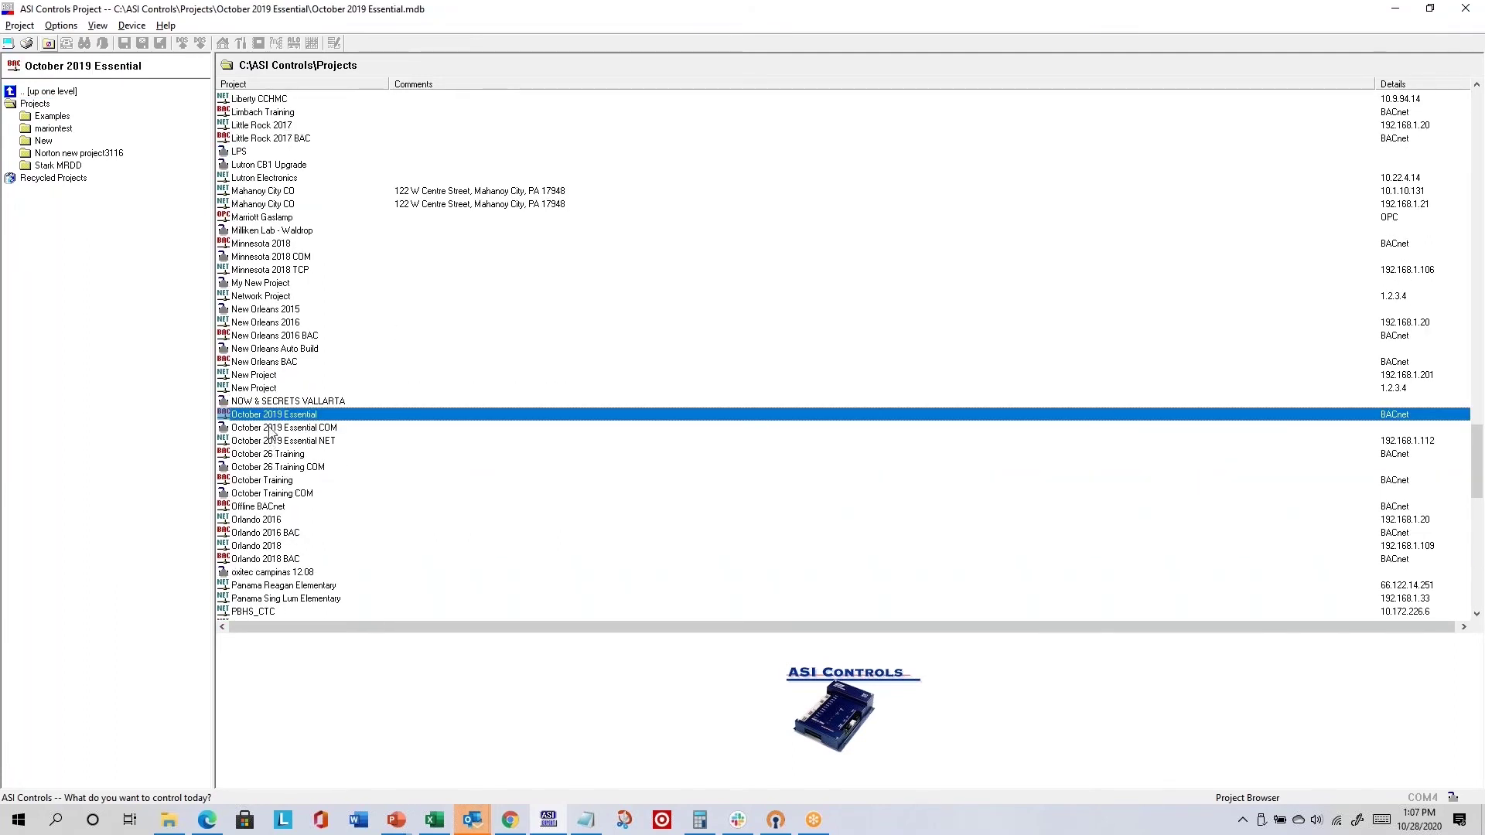
pyautogui.doubleClick(272, 430)
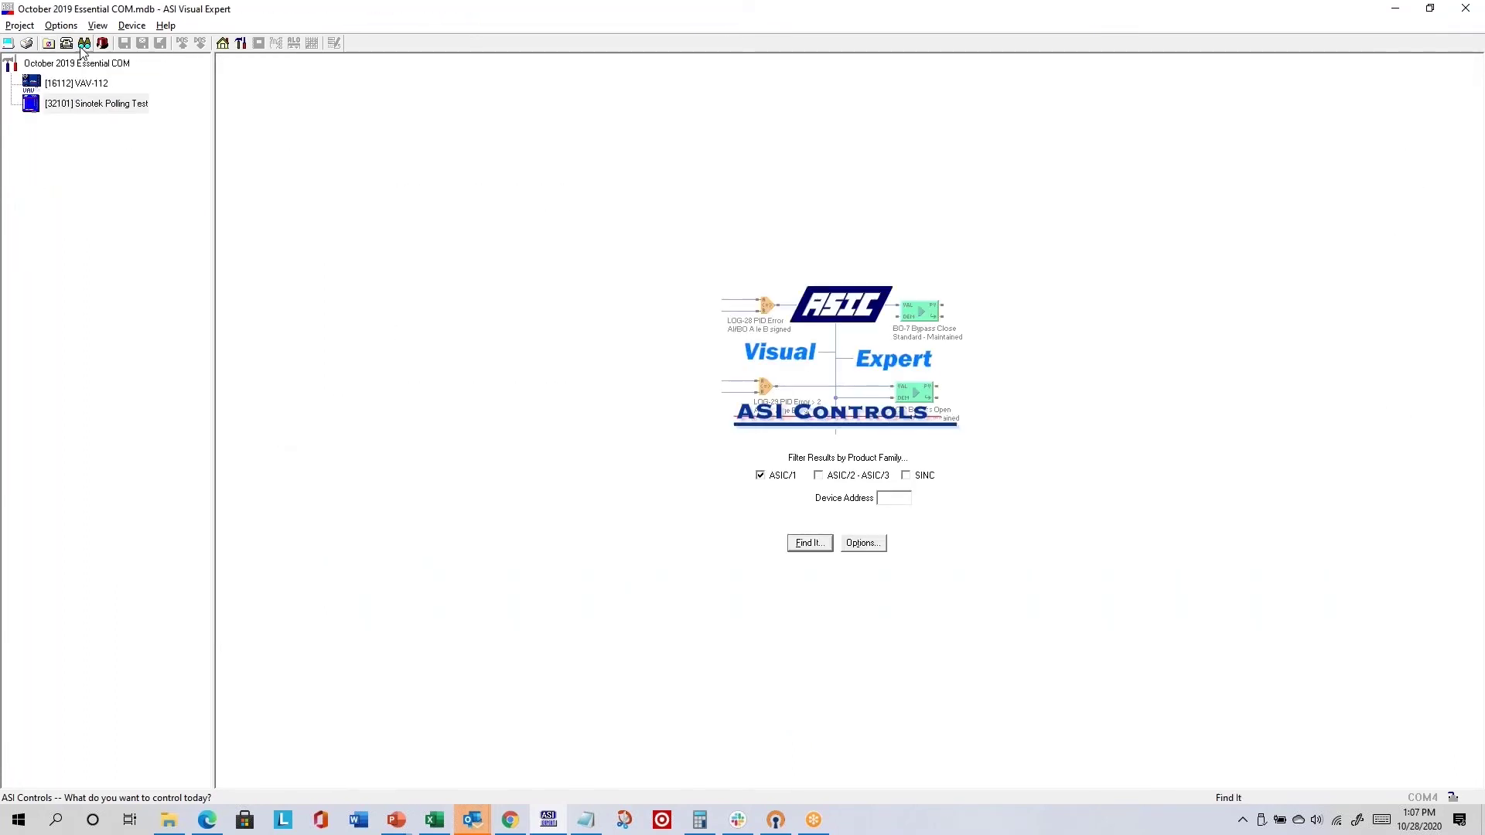
pyautogui.click(84, 42)
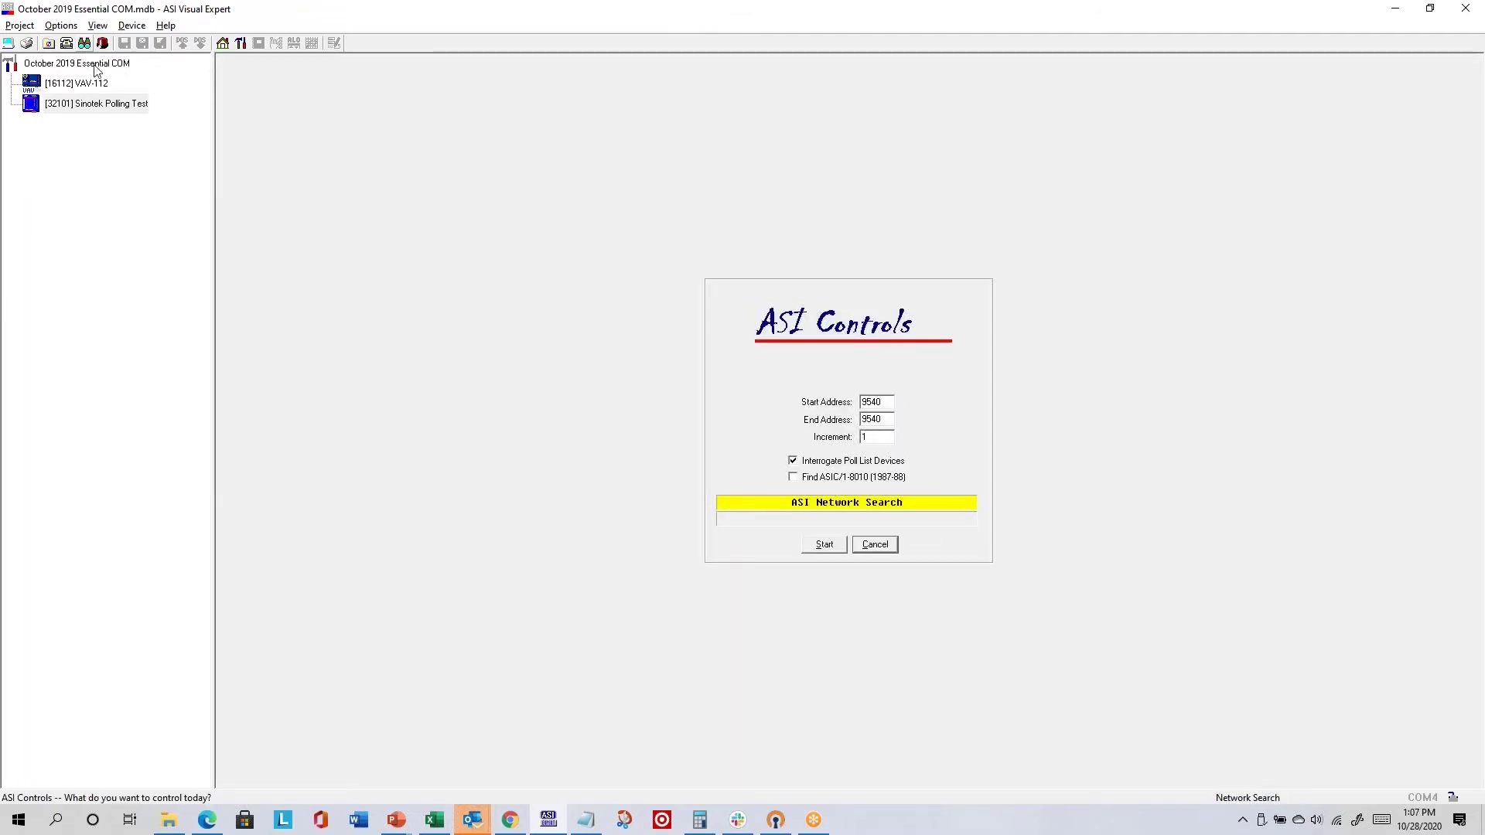
# - Return to the Project Browser and reopen the October 26 Training project
pyautogui.click(48, 42)
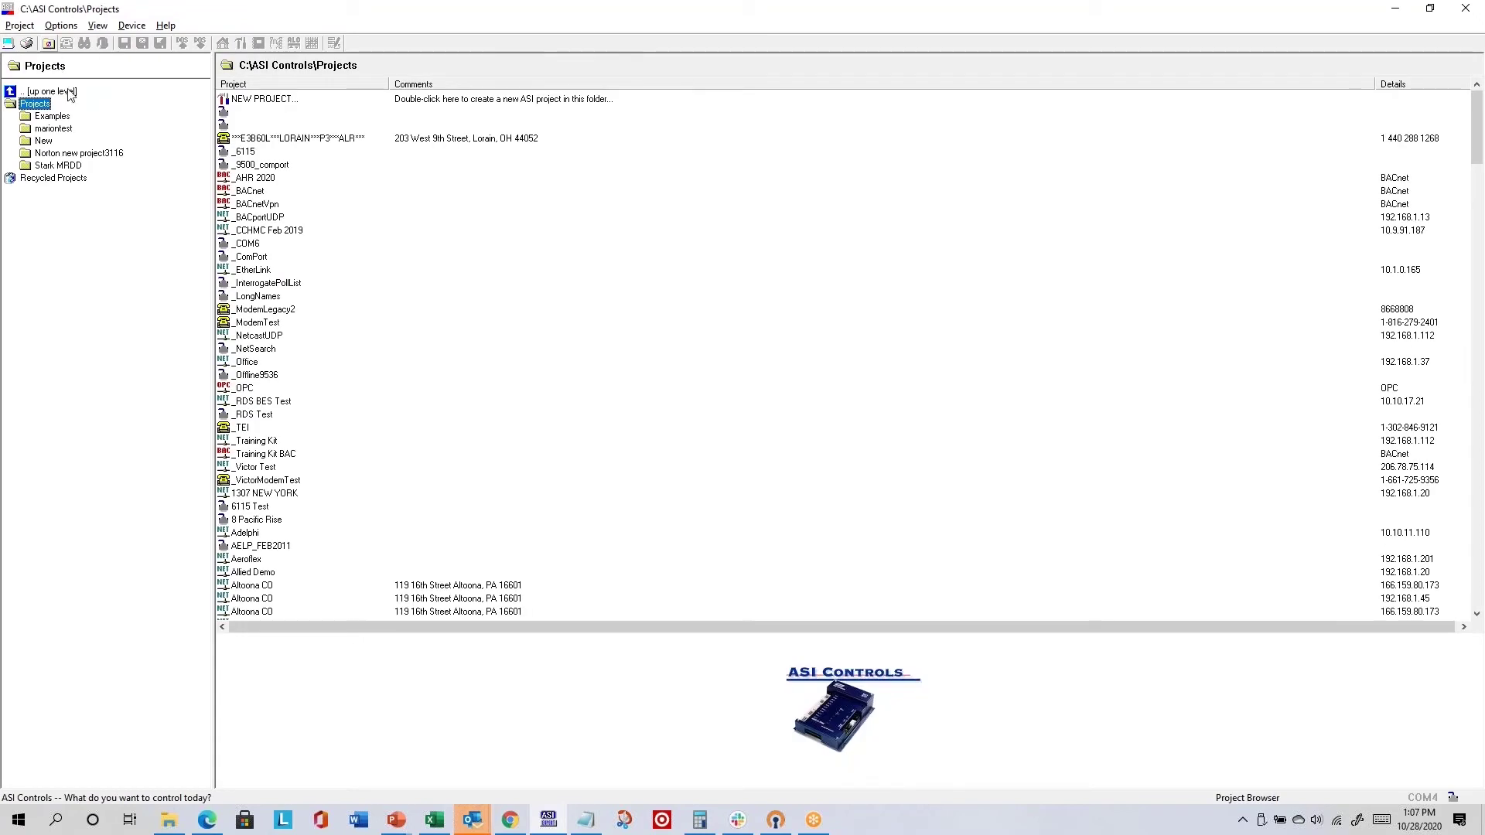
pyautogui.click(276, 441)
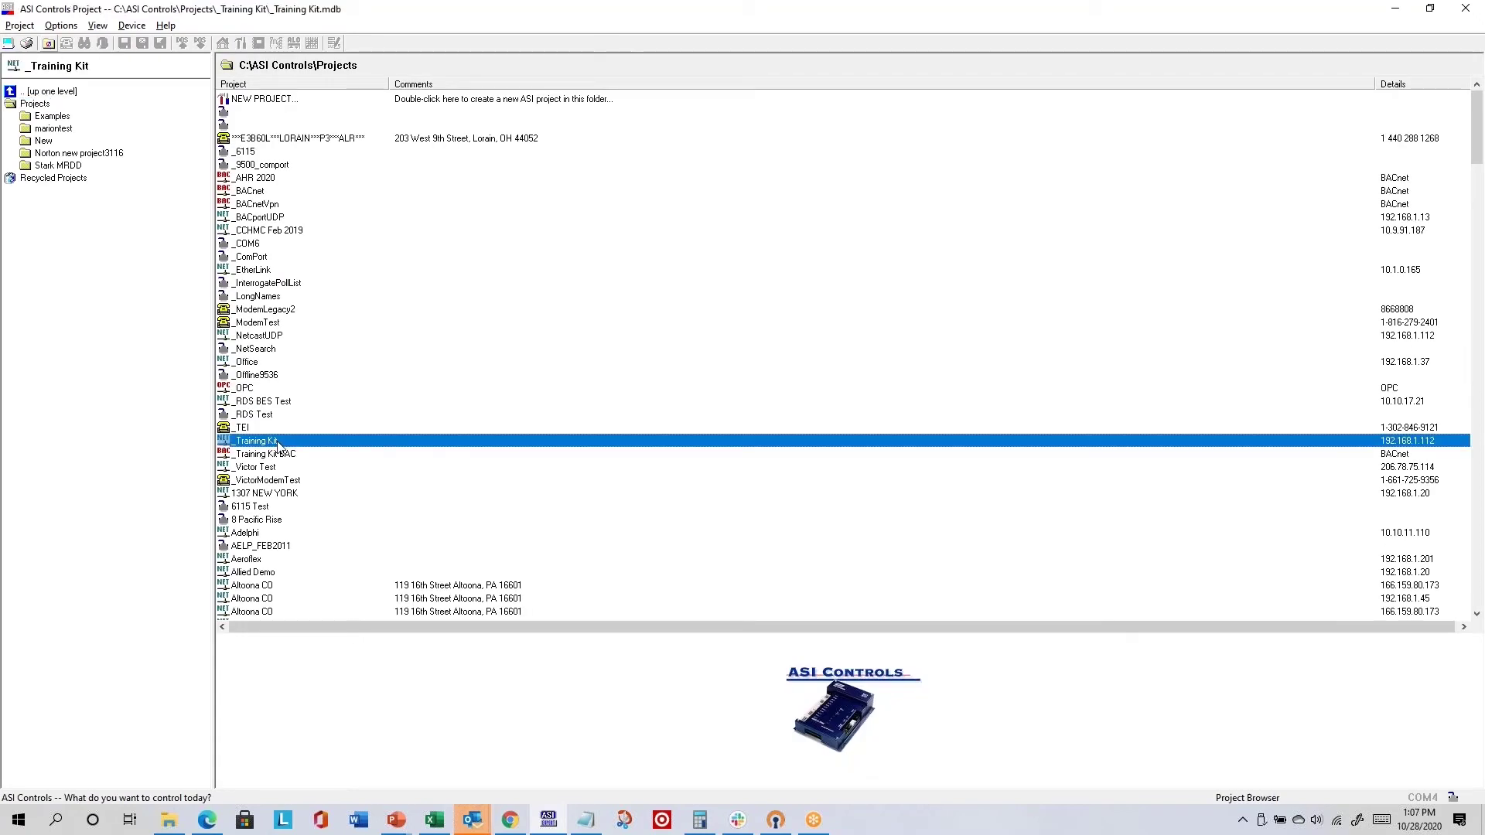
pyautogui.press('o')
pyautogui.scroll(-5, 279, 443)
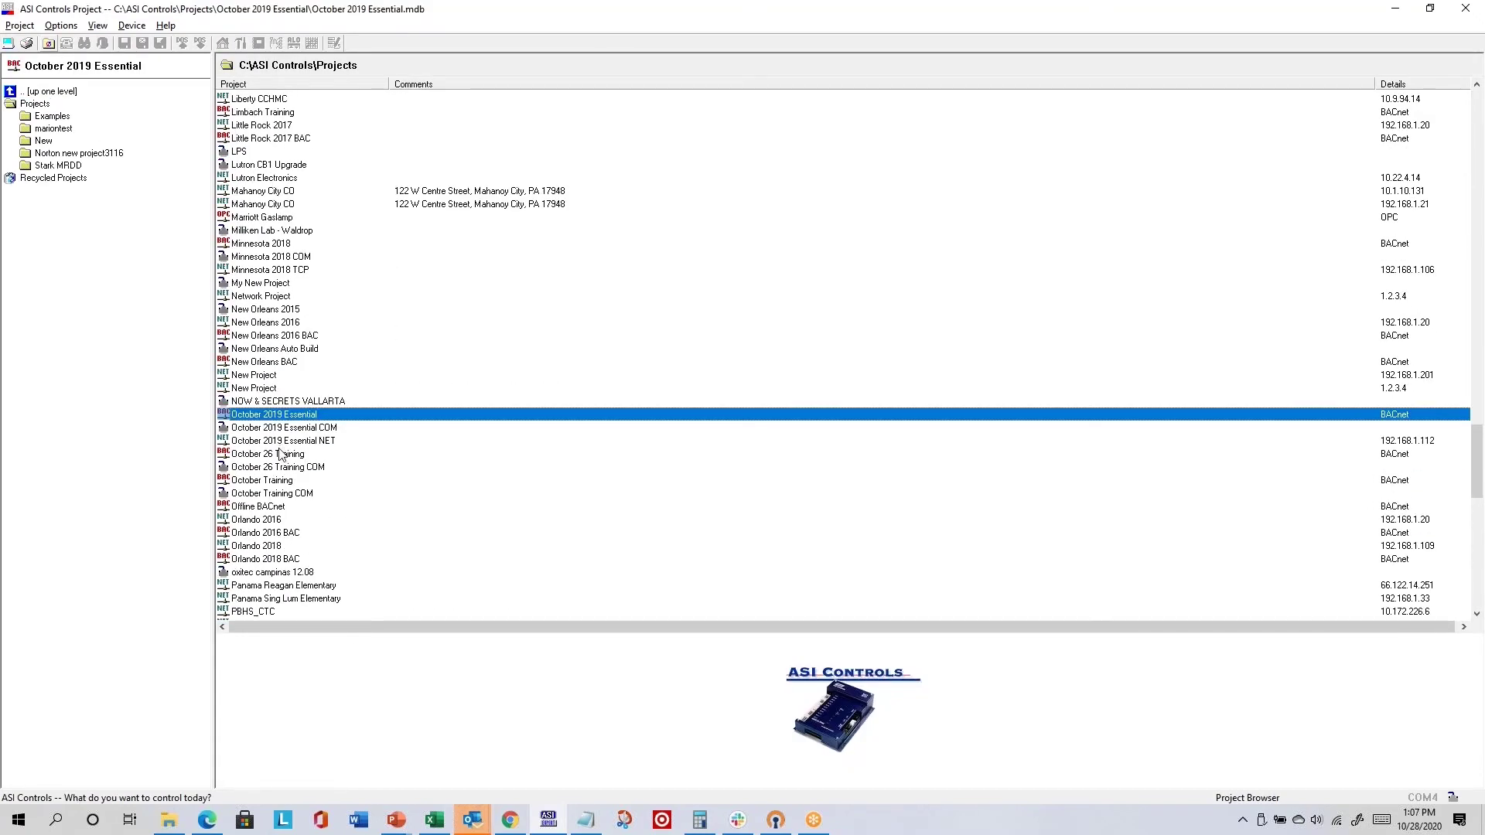
pyautogui.doubleClick(281, 454)
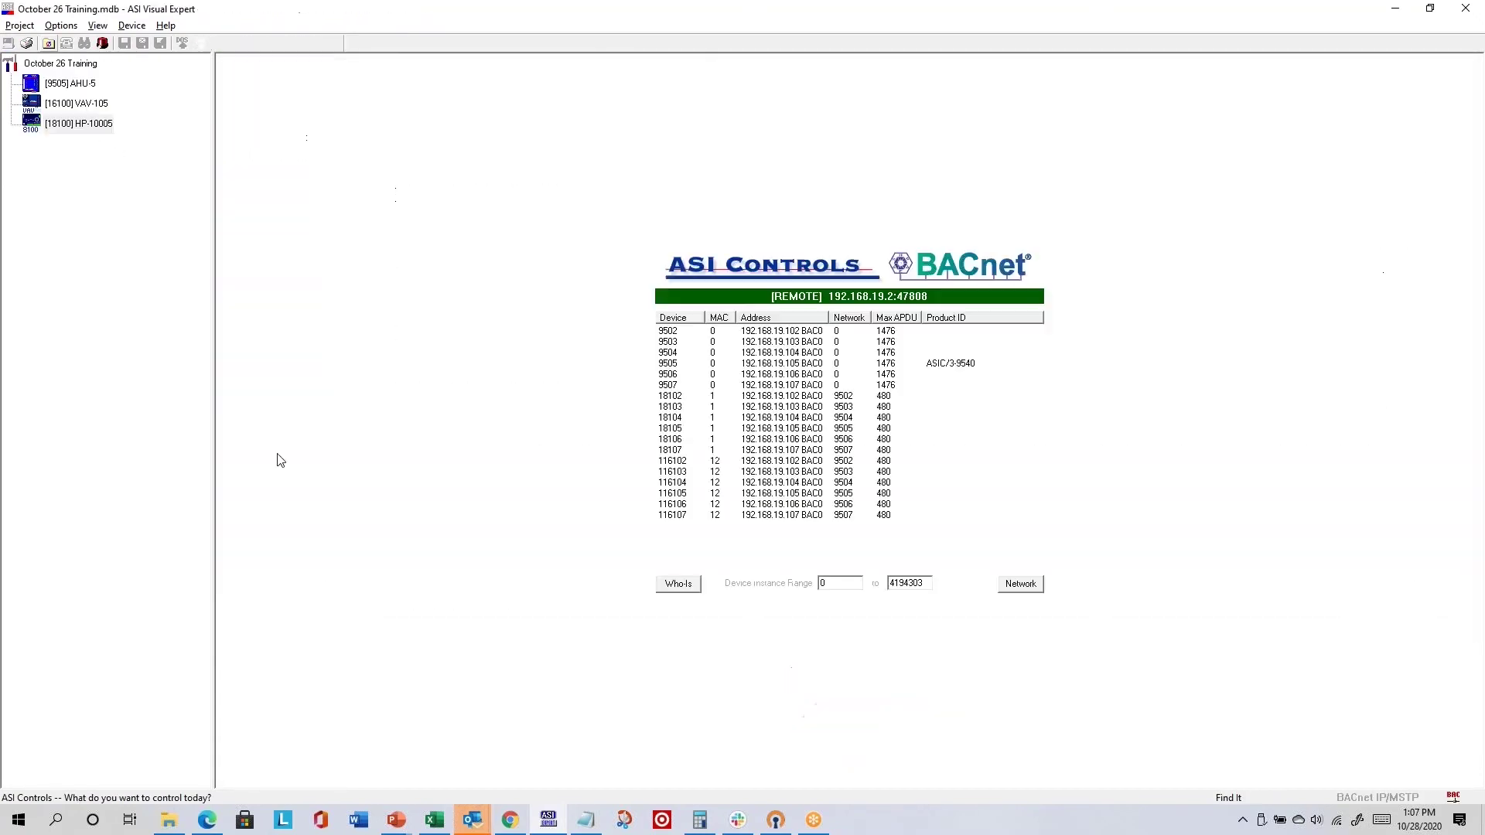
# - View the empty remote point summary and HP-10005 profile, then open AHU-5's configuration
pyautogui.click(105, 44)
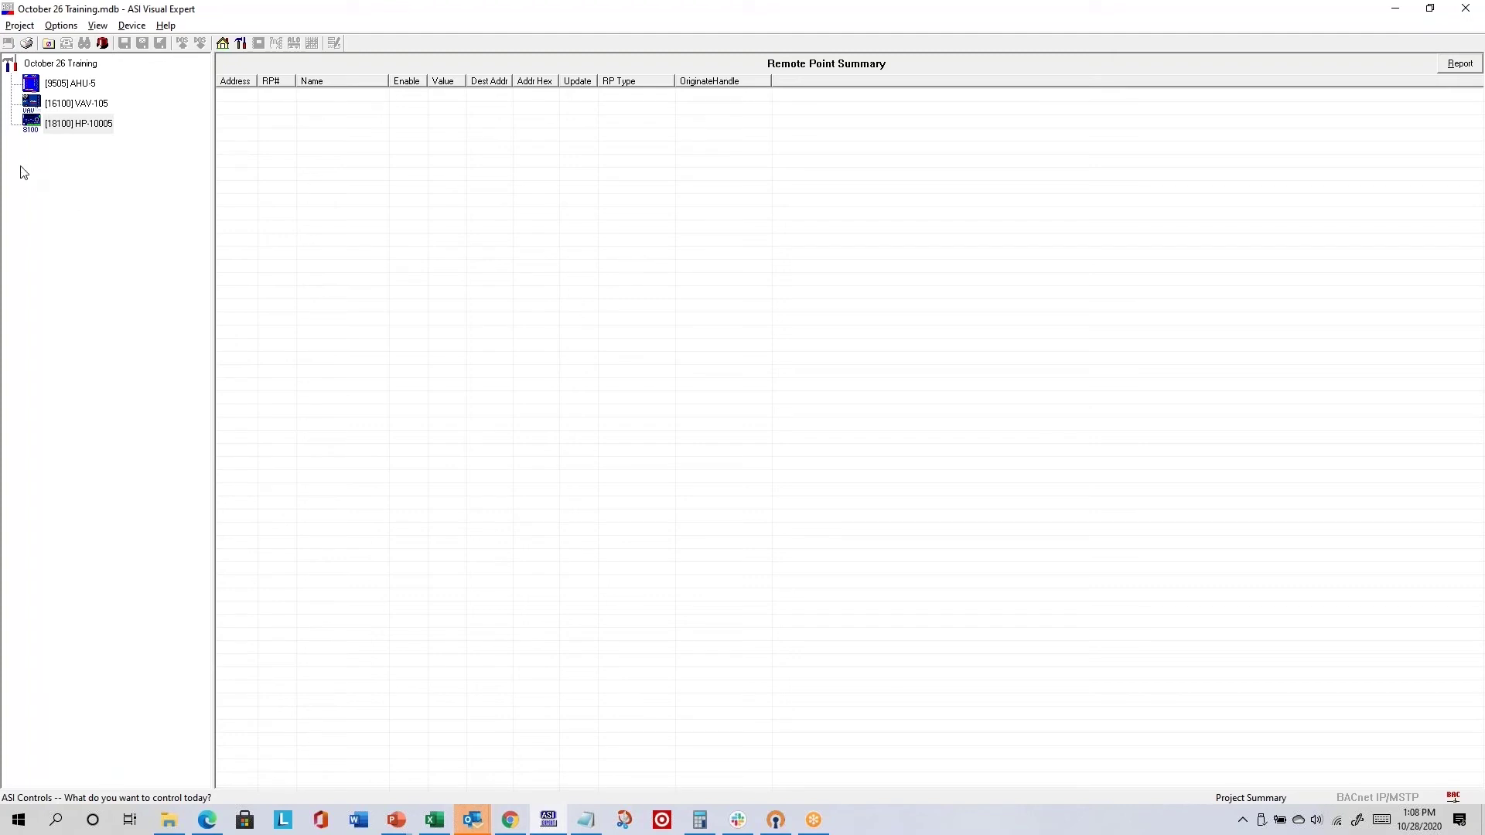
pyautogui.click(242, 43)
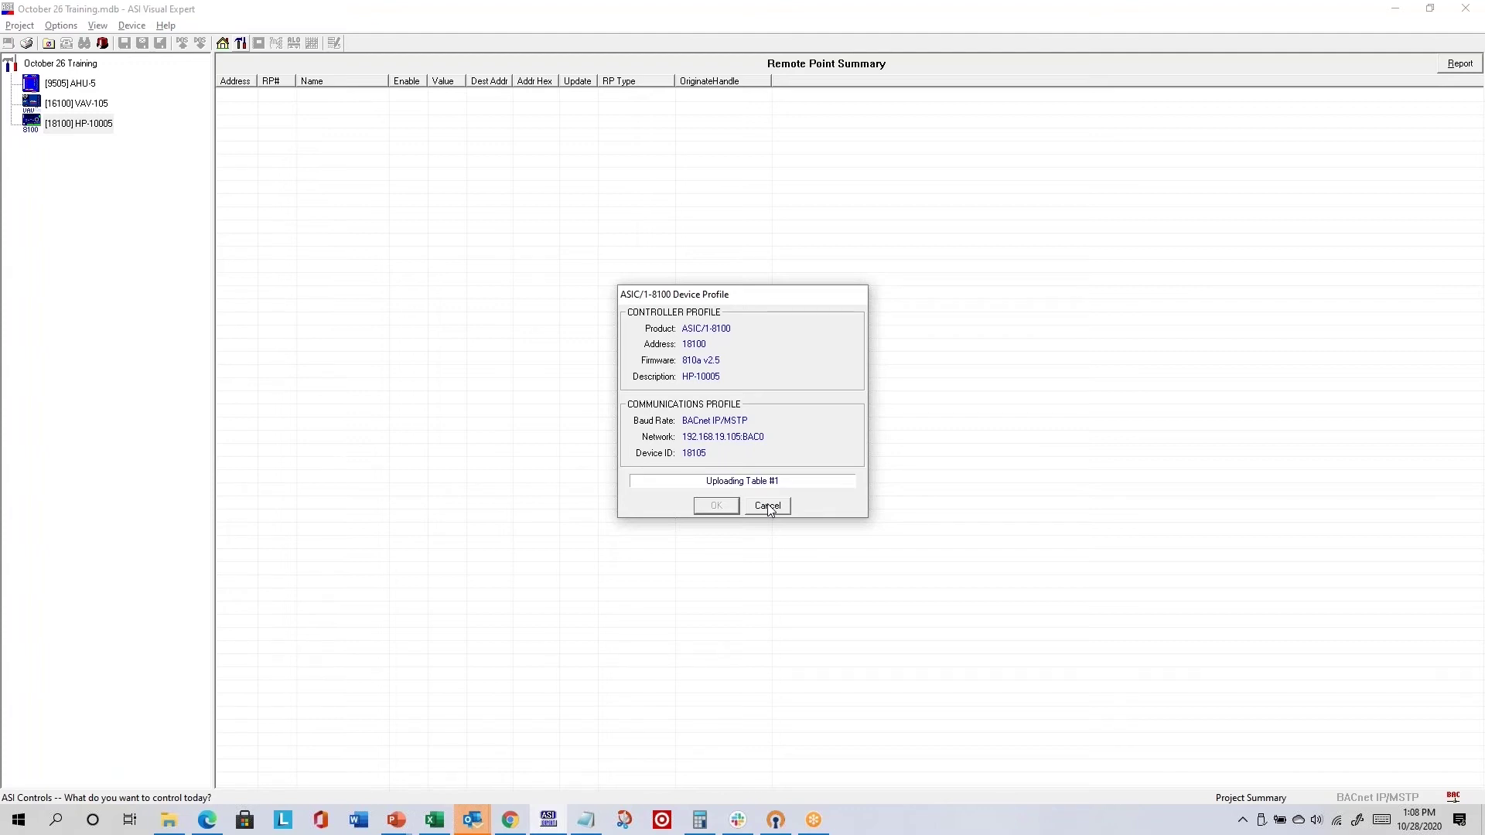
pyautogui.click(769, 507)
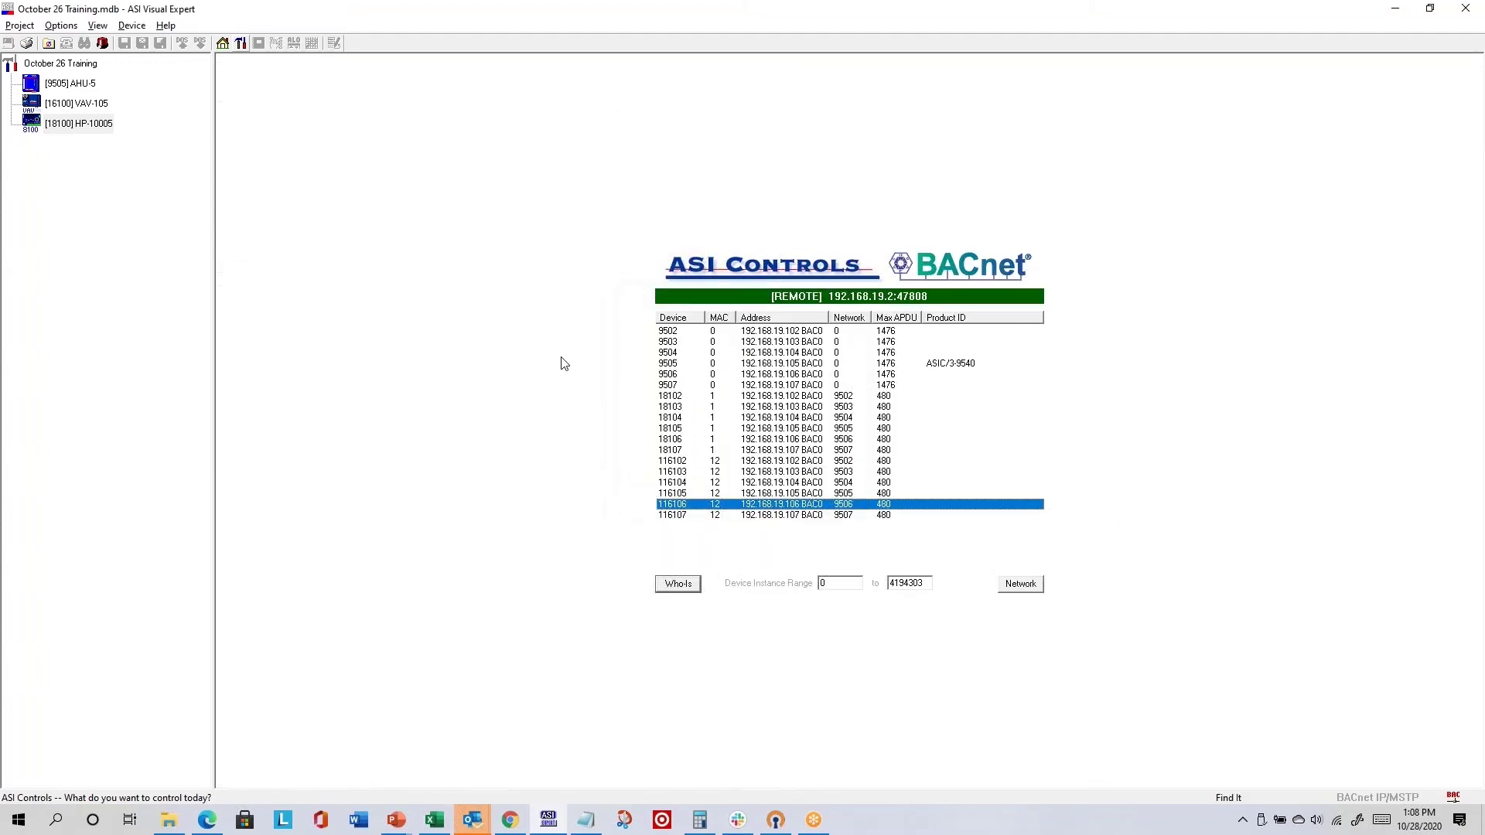
pyautogui.doubleClick(73, 81)
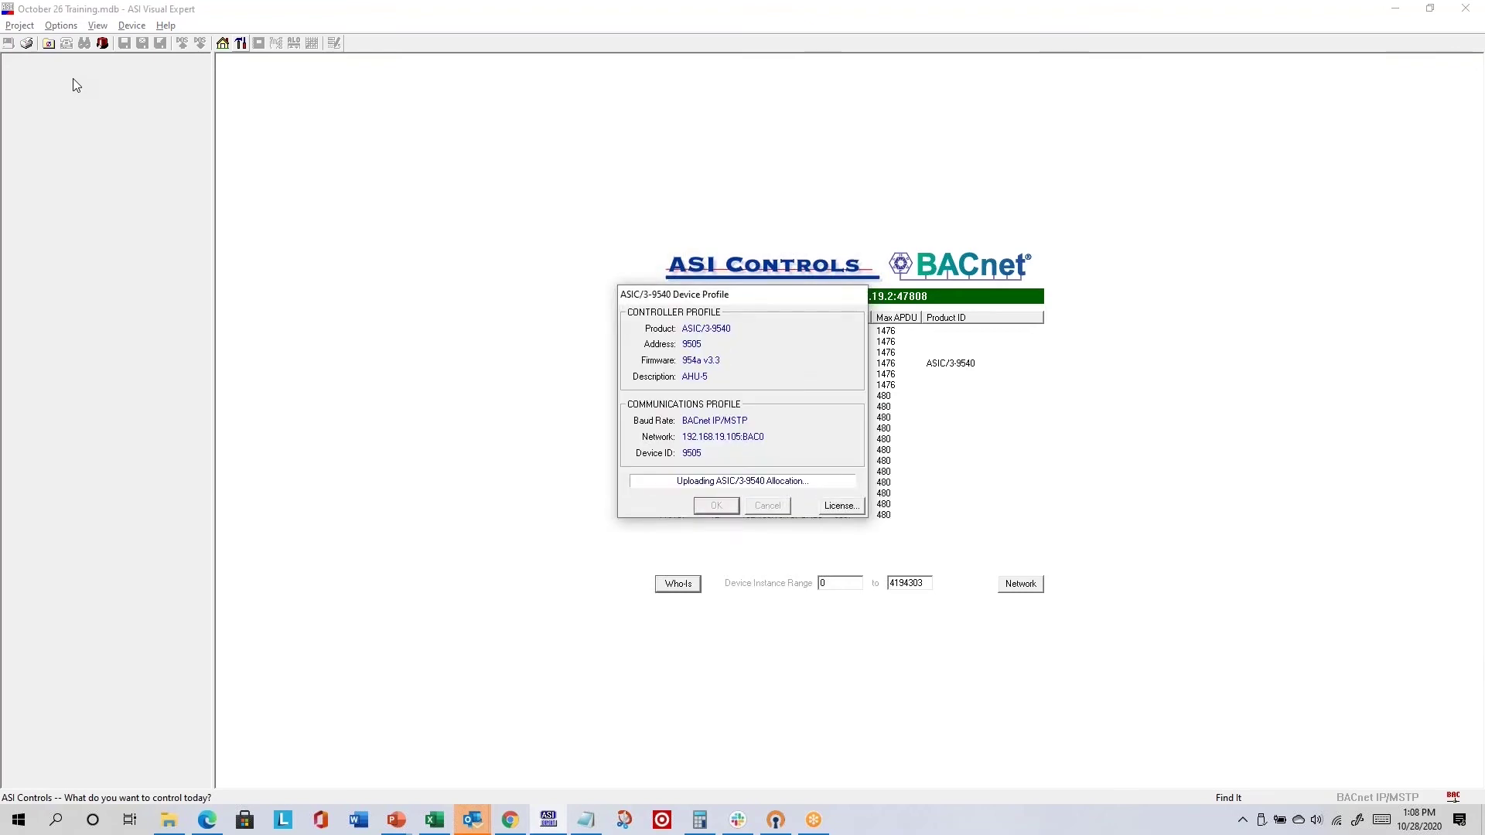
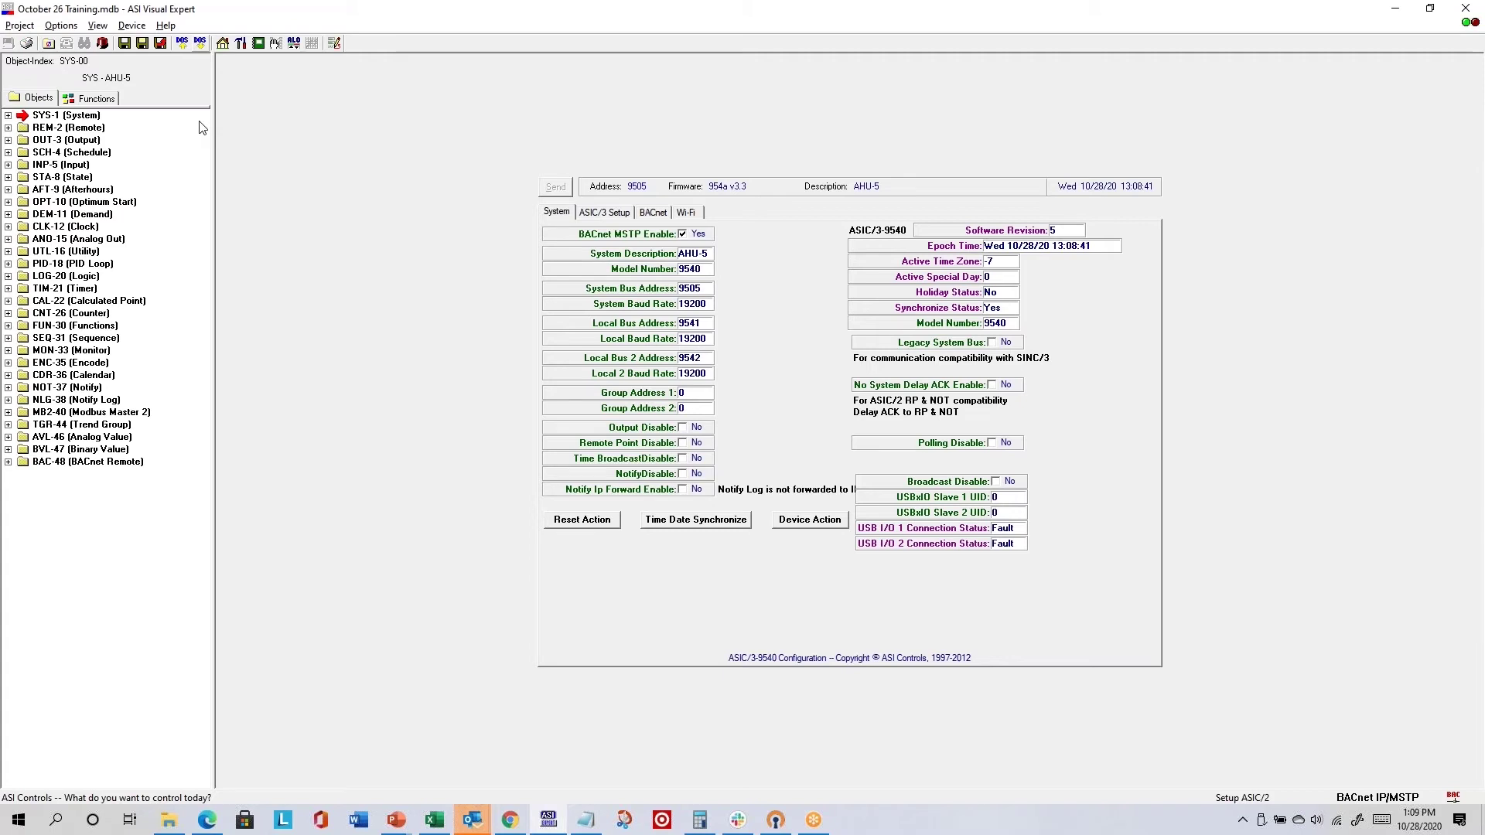
# - Return to the project's device list and reopen the [9505] AHU-5 configuration
pyautogui.click(224, 44)
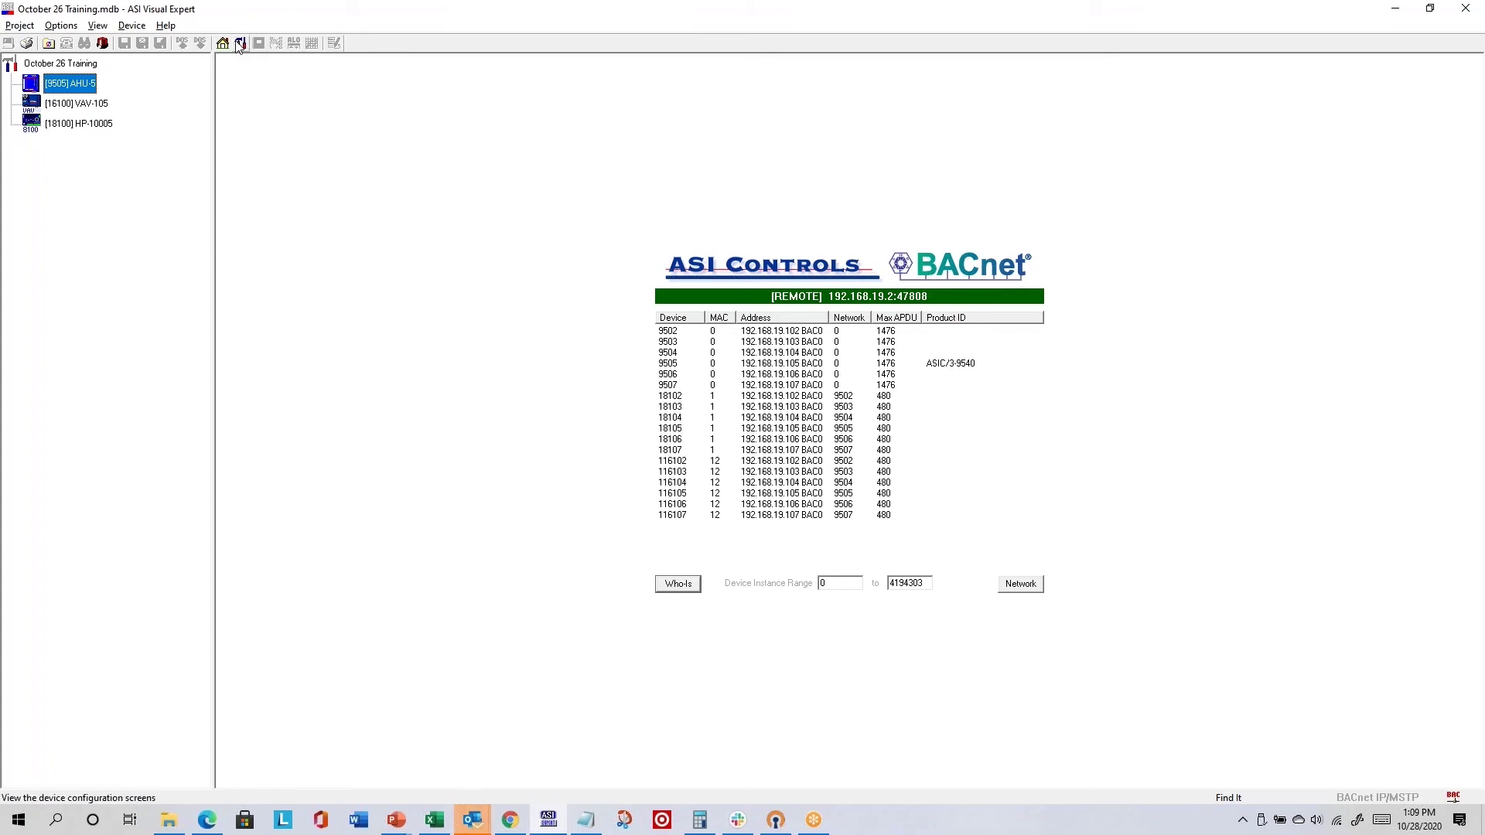
pyautogui.doubleClick(81, 88)
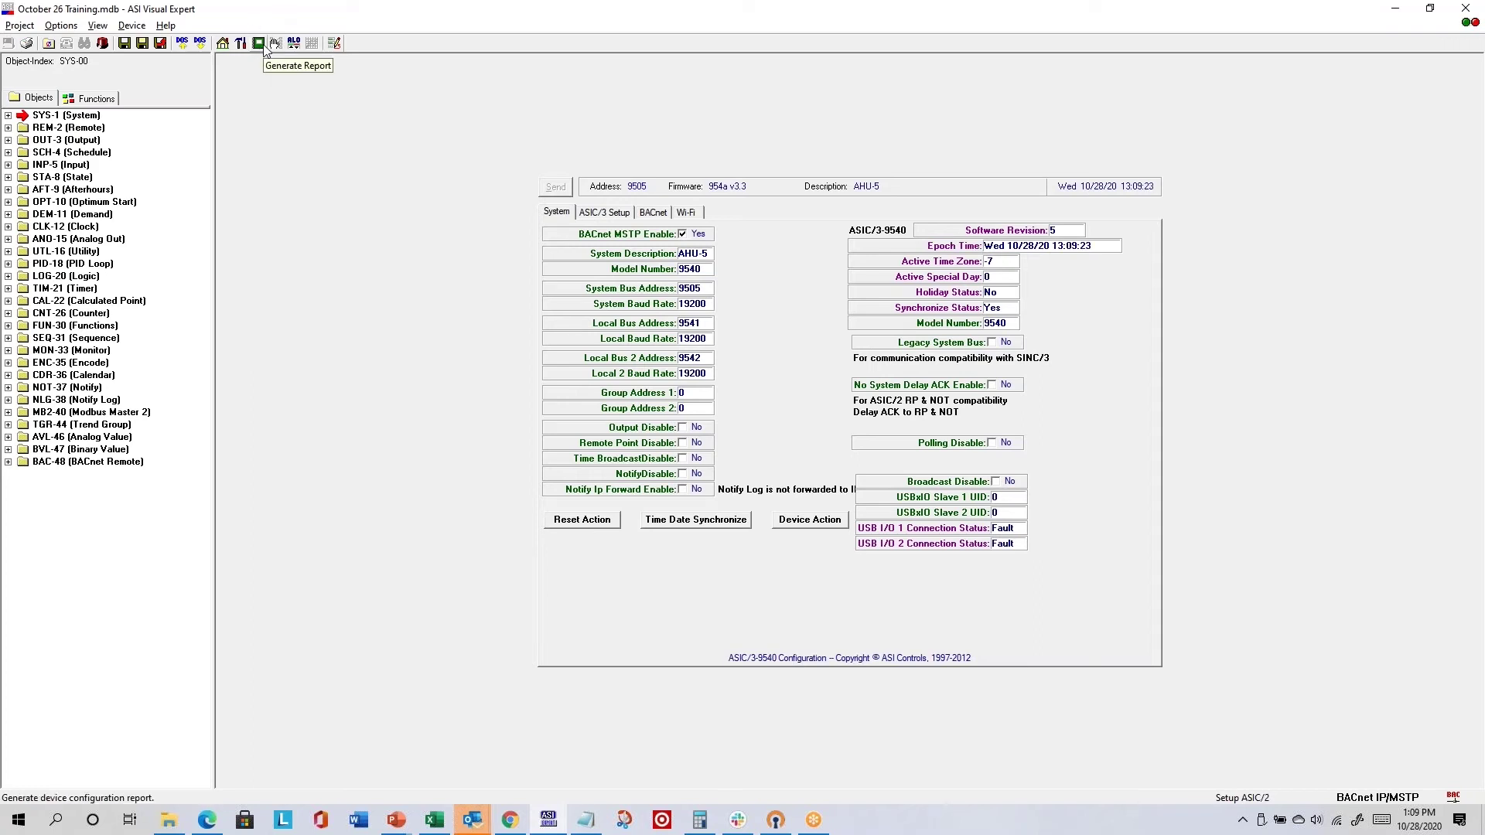
# - Generate AHU-5's configuration report and save it as A2-9540-9505.CSV in October 26 Training
pyautogui.click(263, 45)
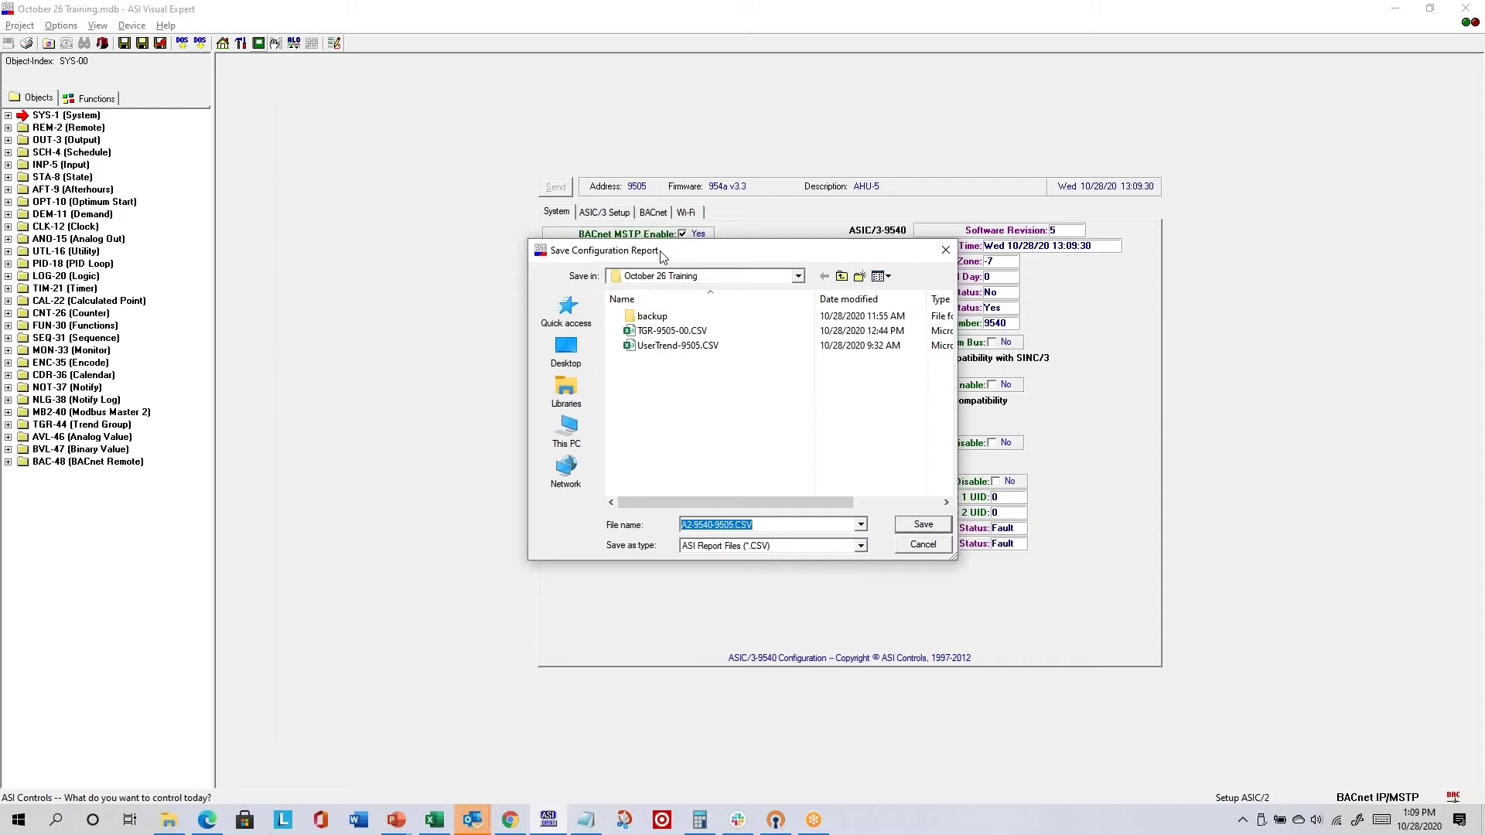
pyautogui.click(798, 276)
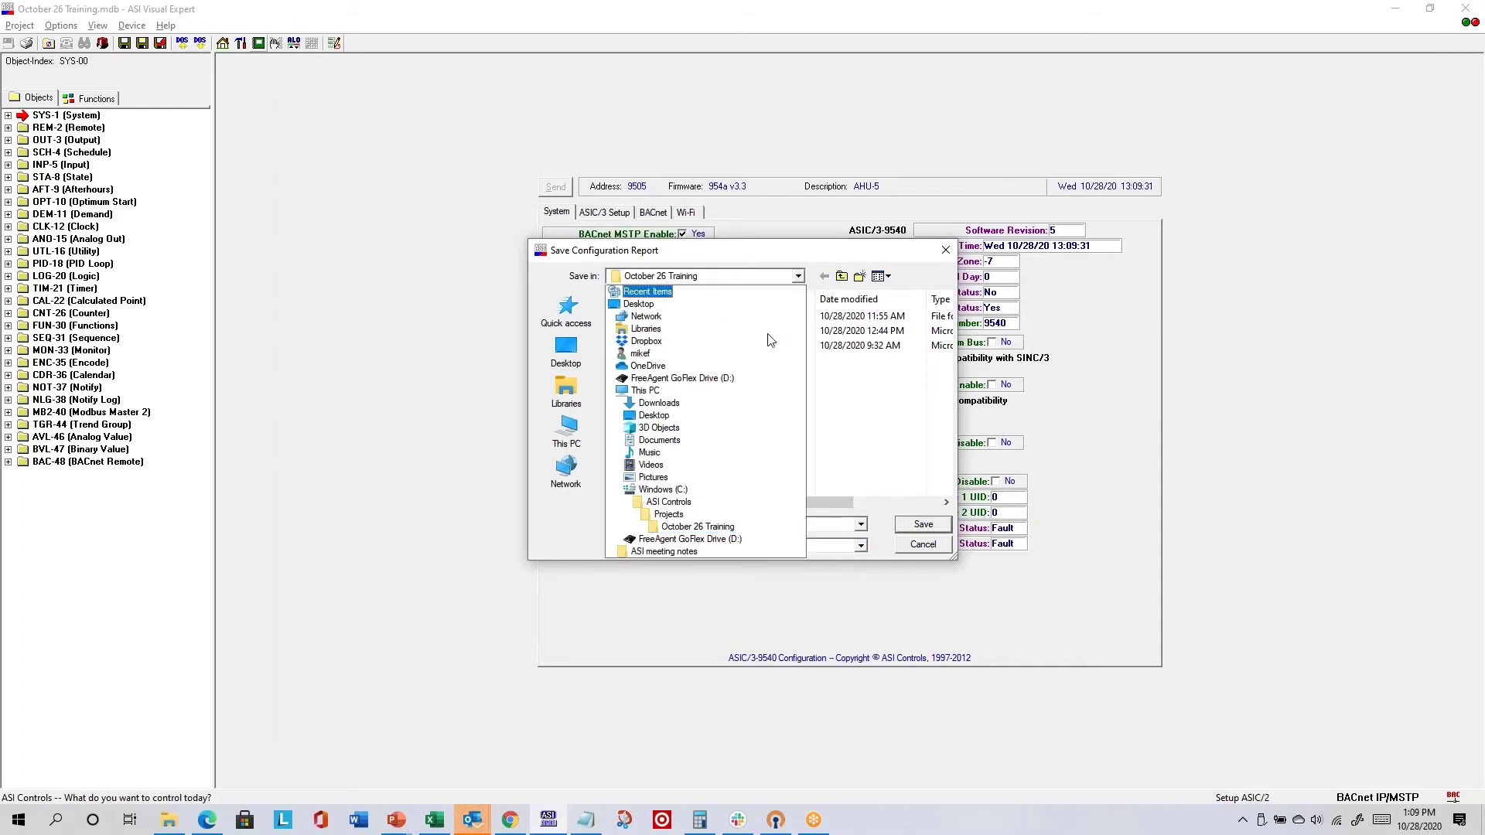
pyautogui.click(700, 532)
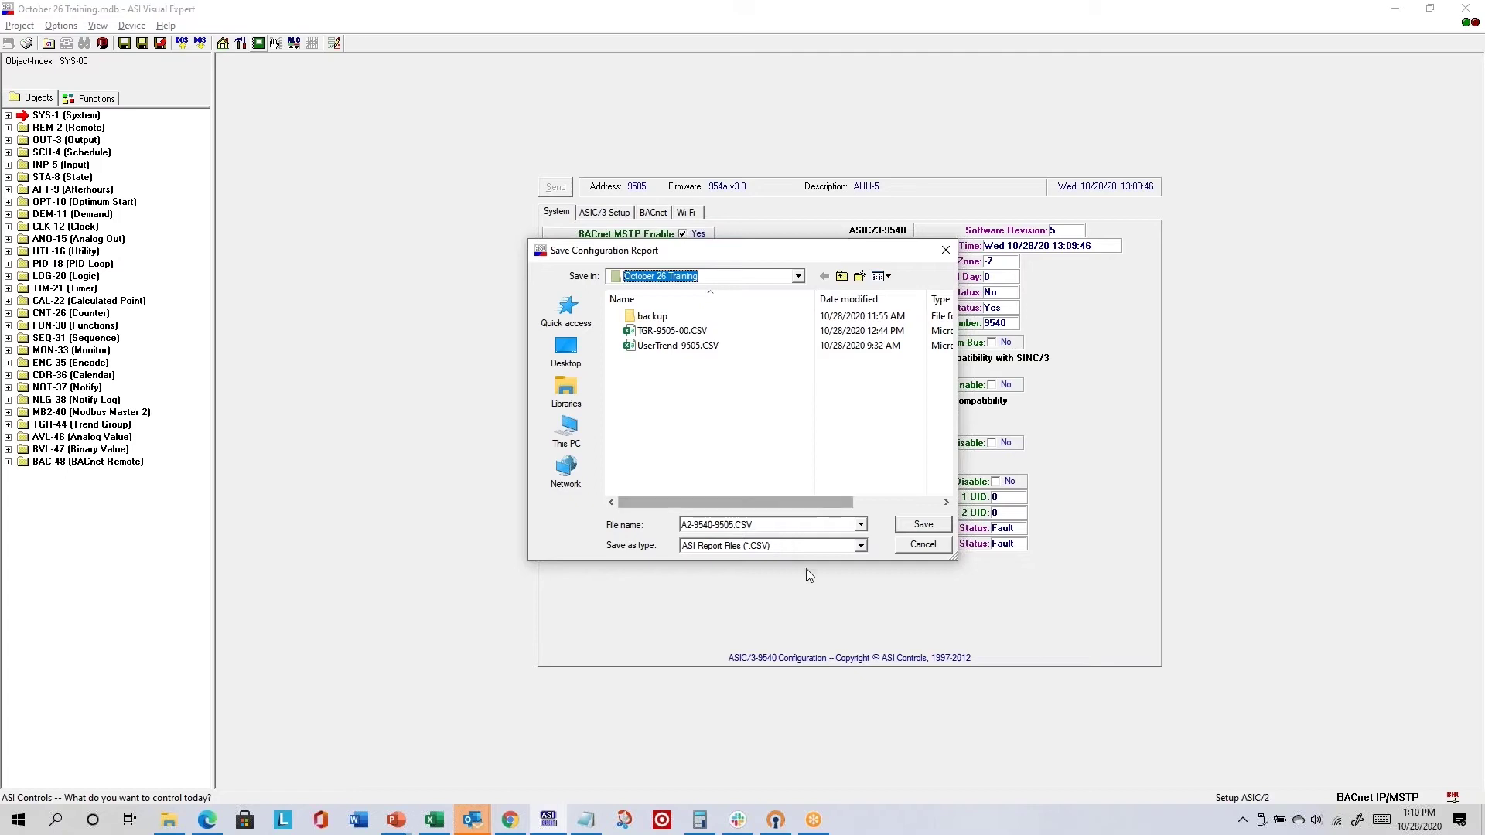
pyautogui.click(927, 526)
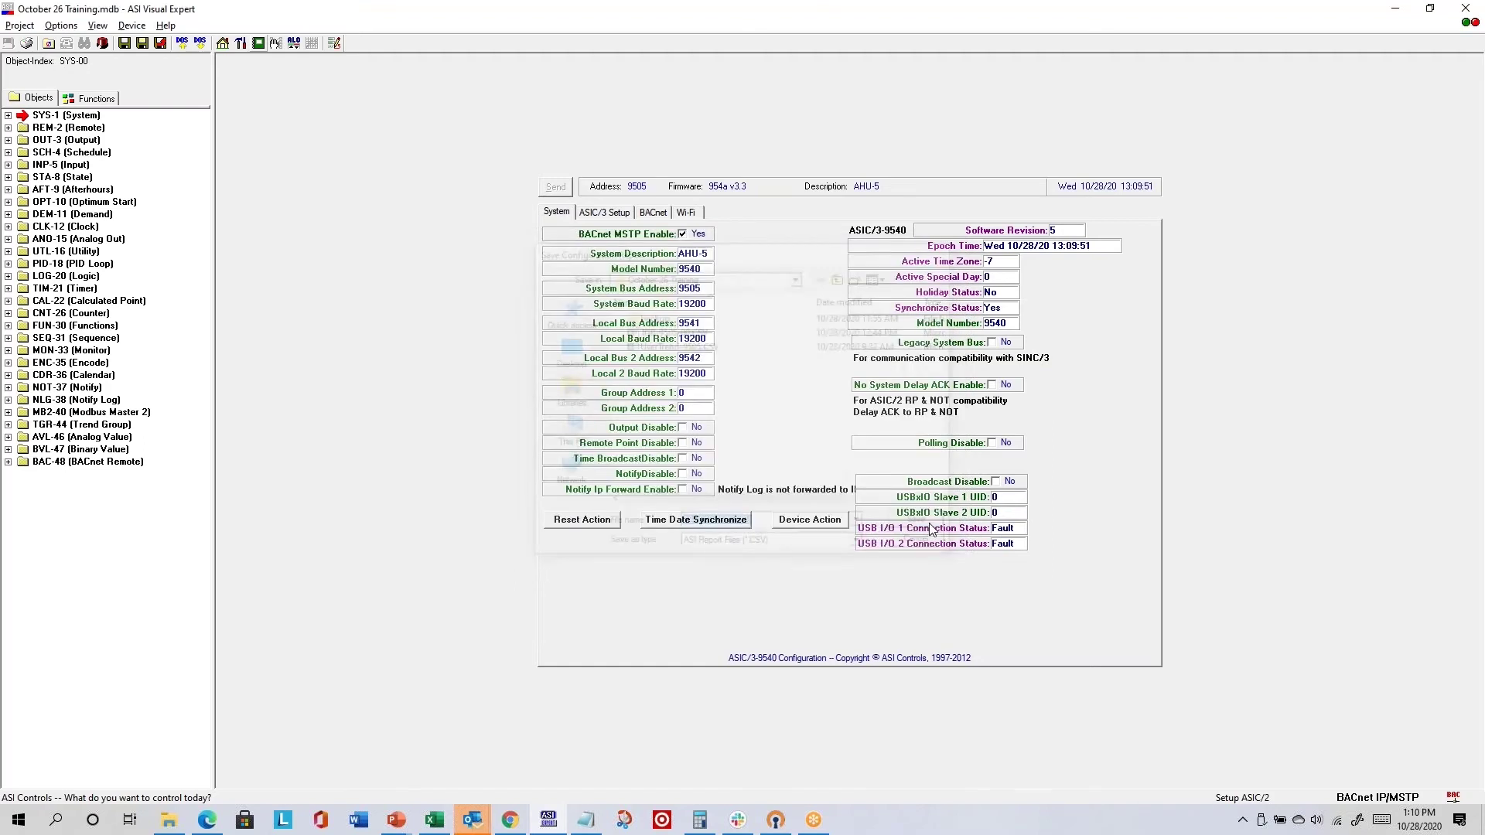
pyautogui.click(168, 823)
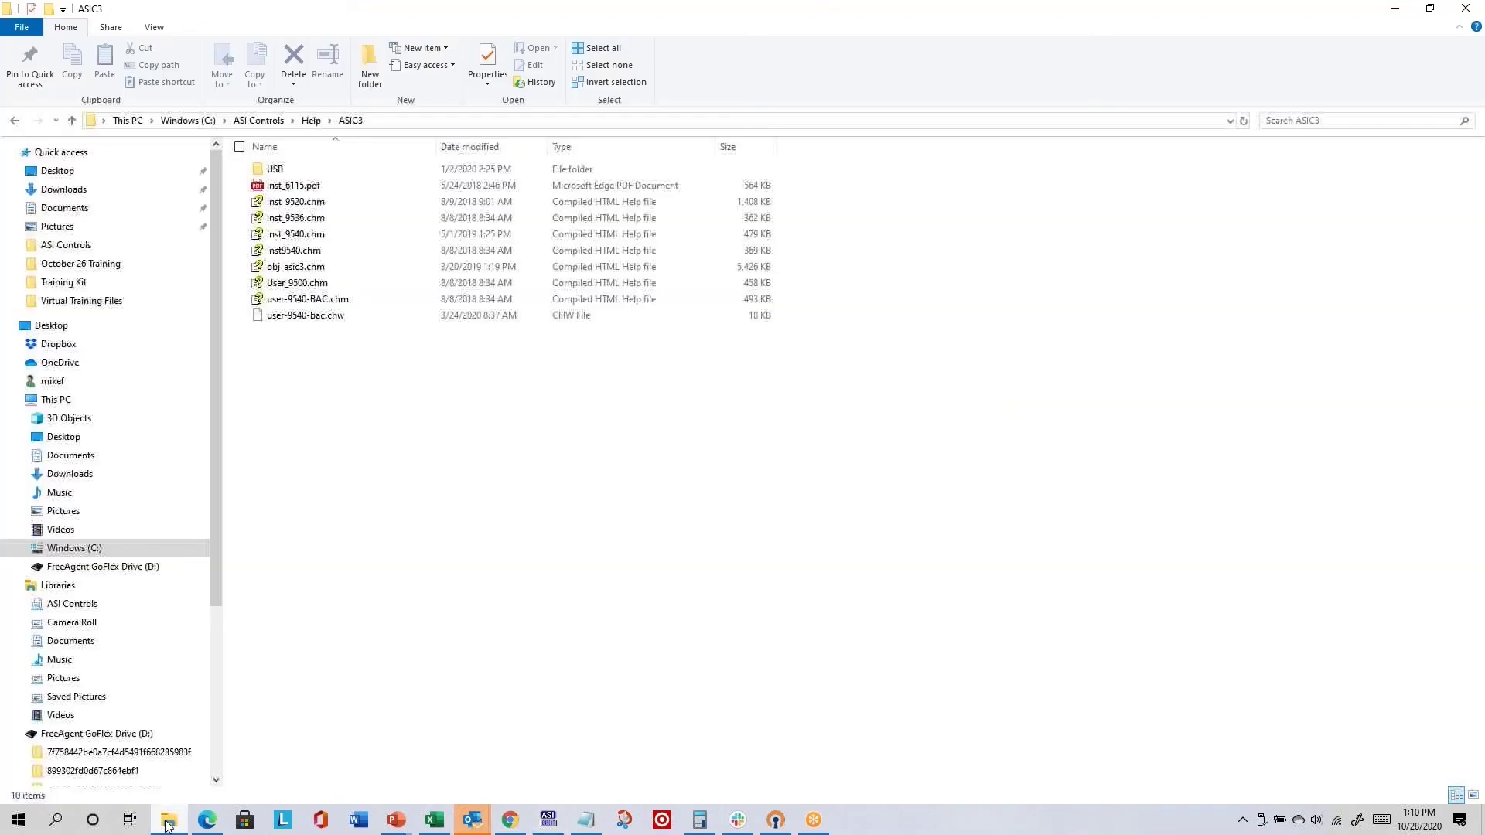
# - Browse to C:\ASI Controls\Projects\October 26 Training and pick the A2-9540-9505.CSV report
pyautogui.click(108, 551)
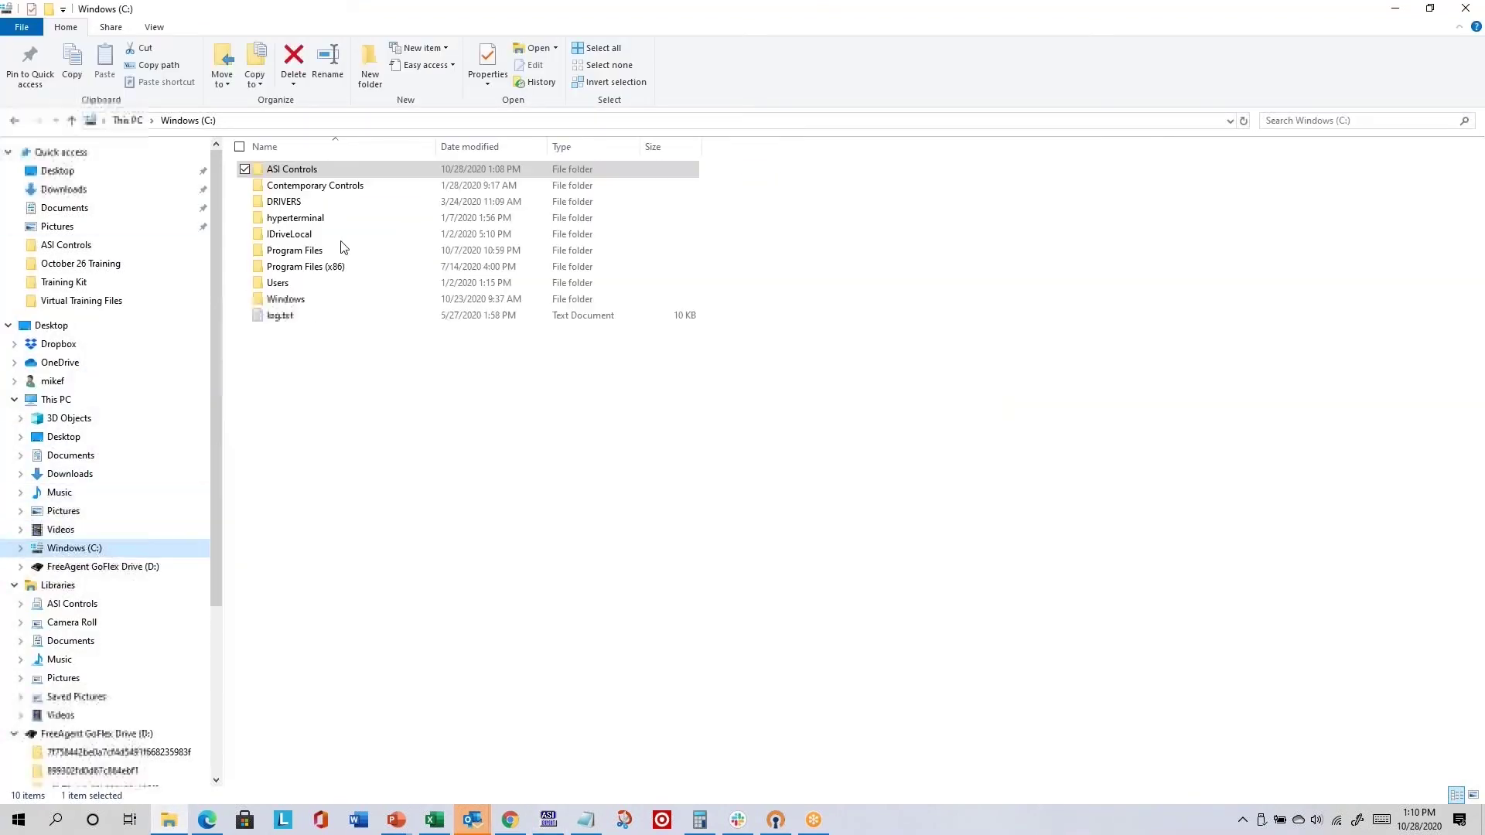
pyautogui.doubleClick(295, 170)
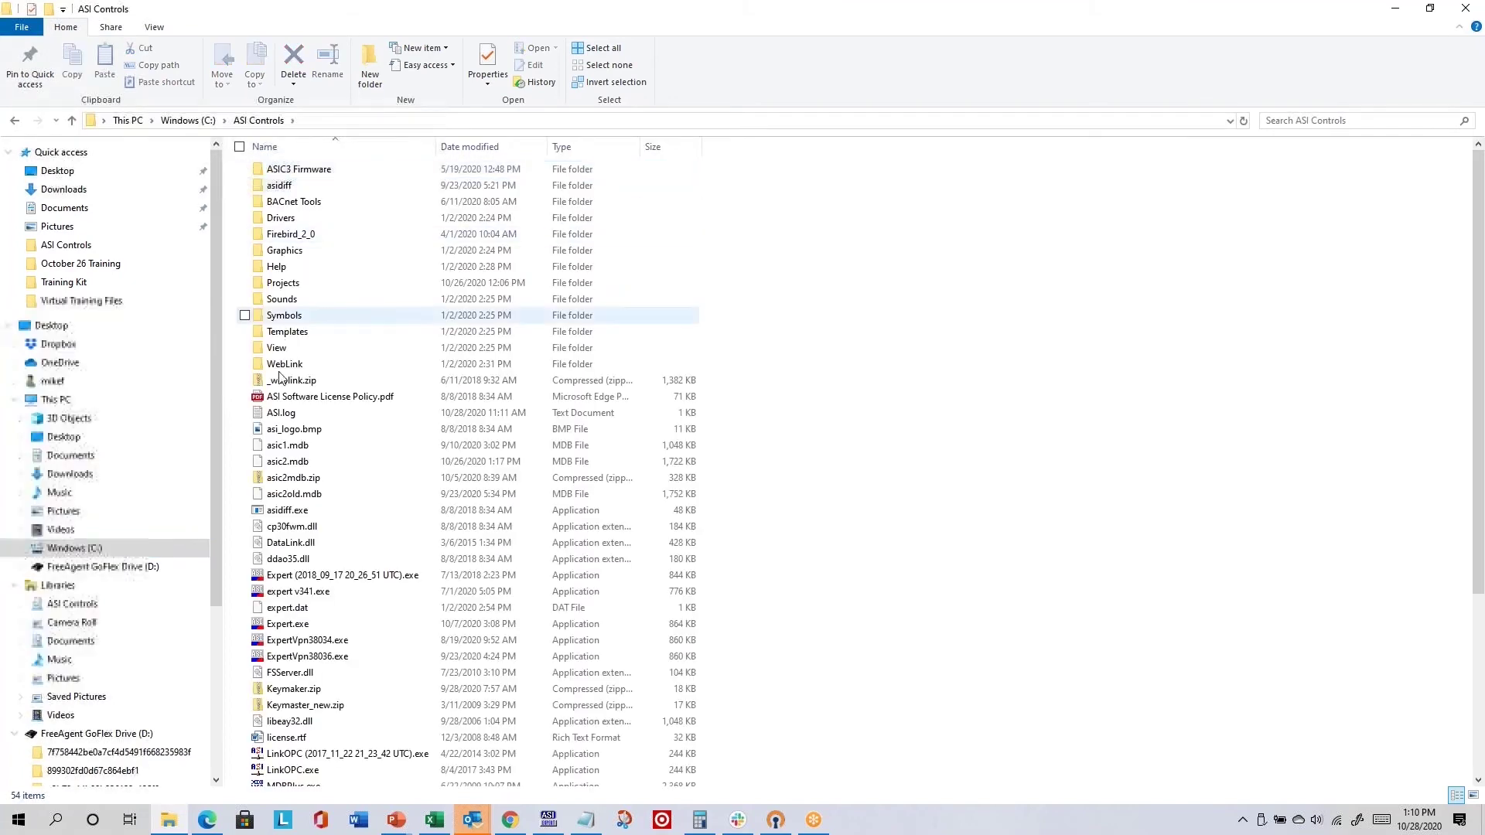
pyautogui.doubleClick(291, 292)
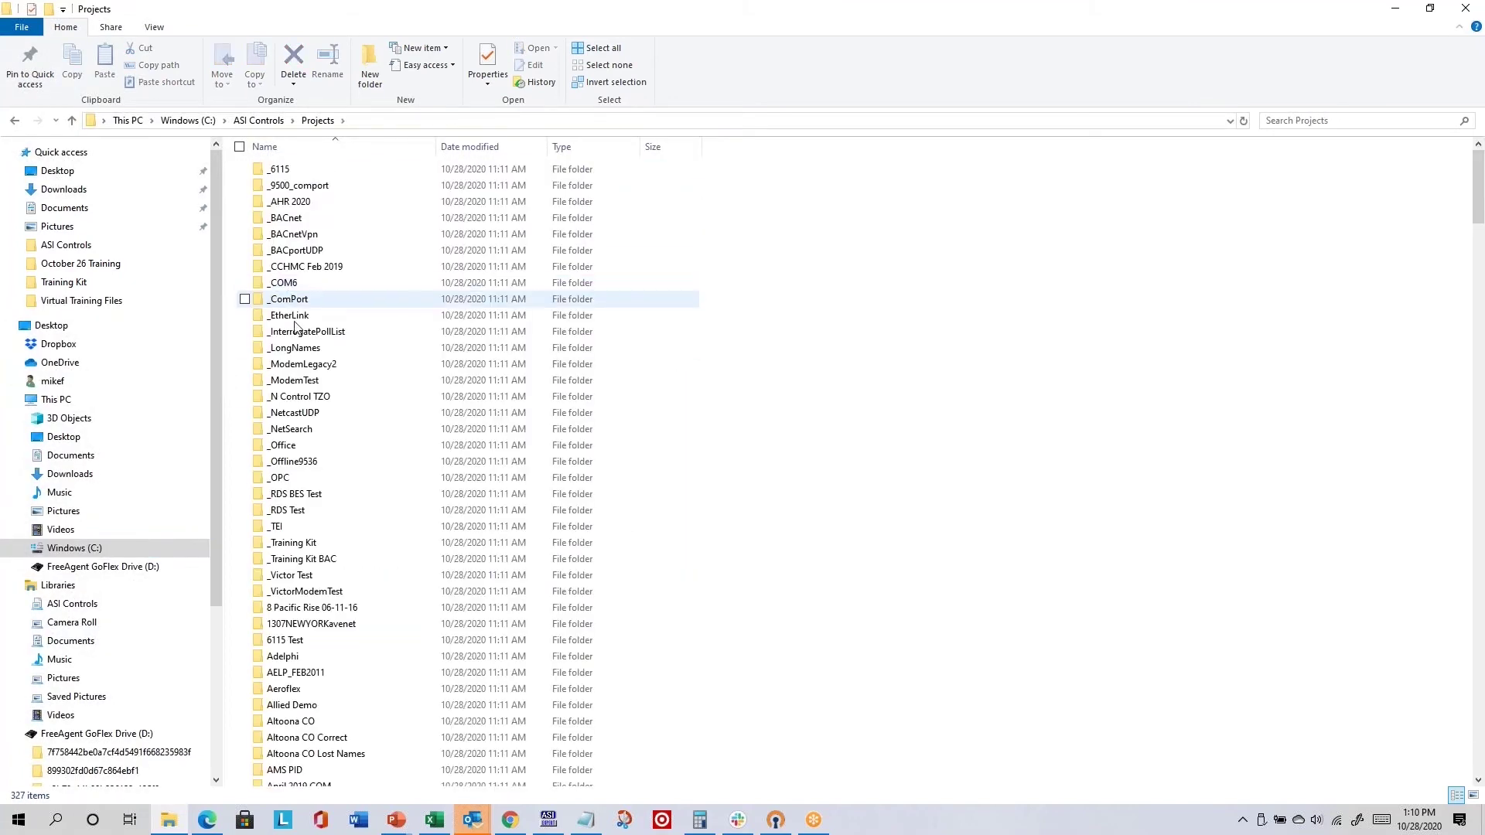
pyautogui.scroll(-12, 322, 561)
pyautogui.click(324, 551)
pyautogui.write('oct')
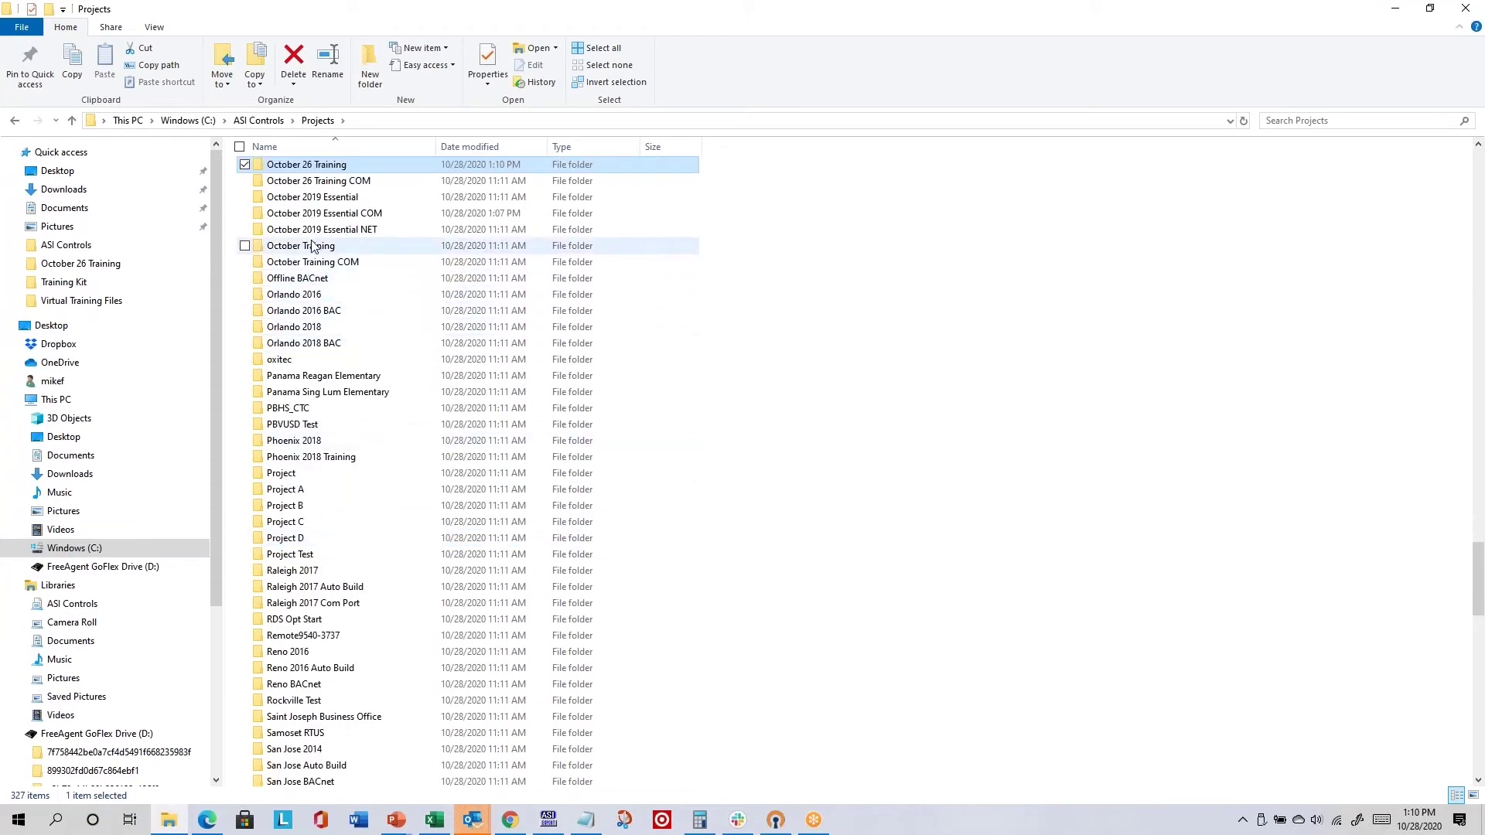
pyautogui.doubleClick(337, 172)
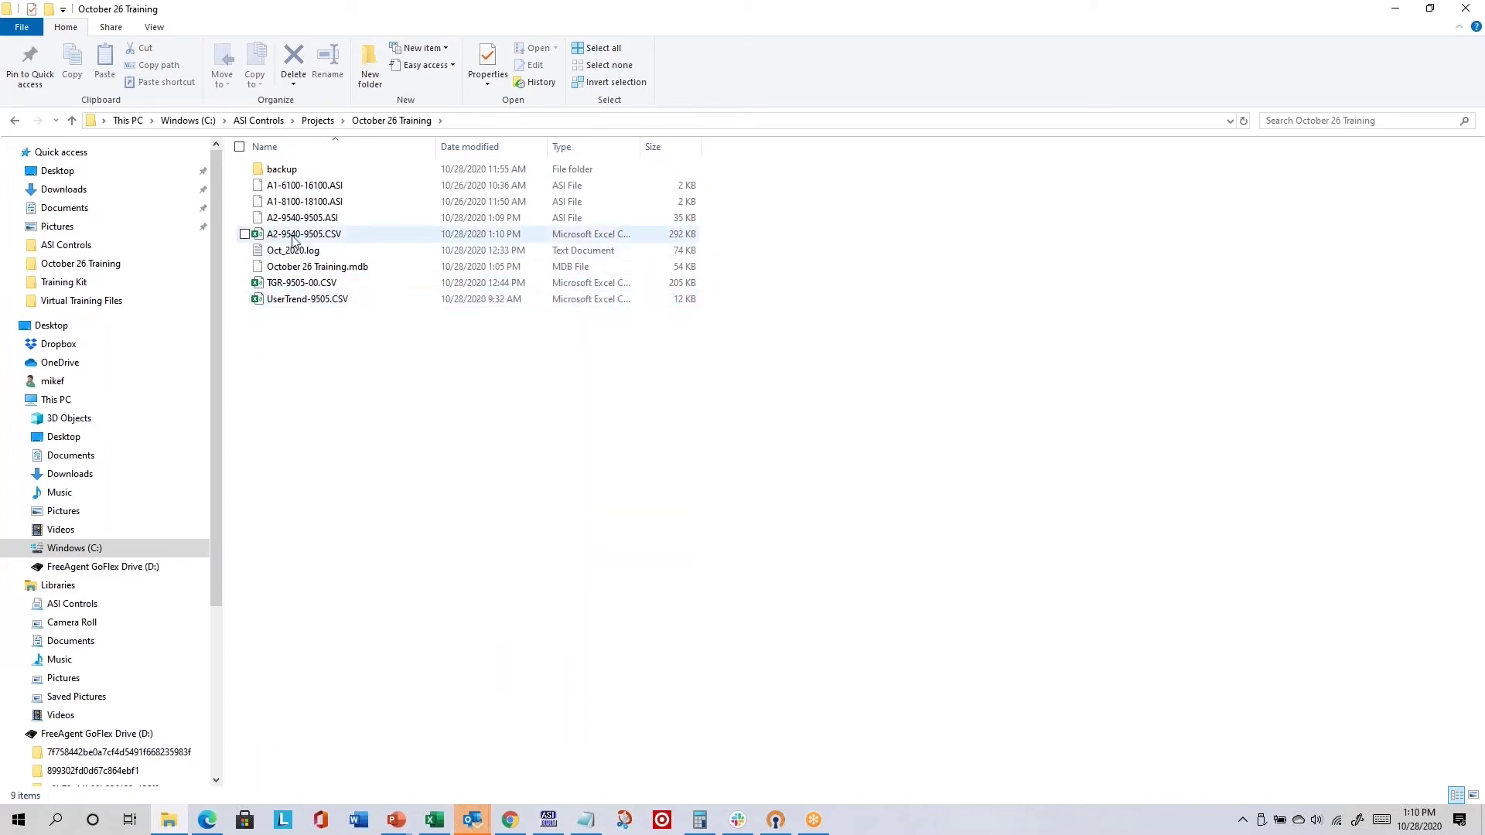
pyautogui.click(444, 233)
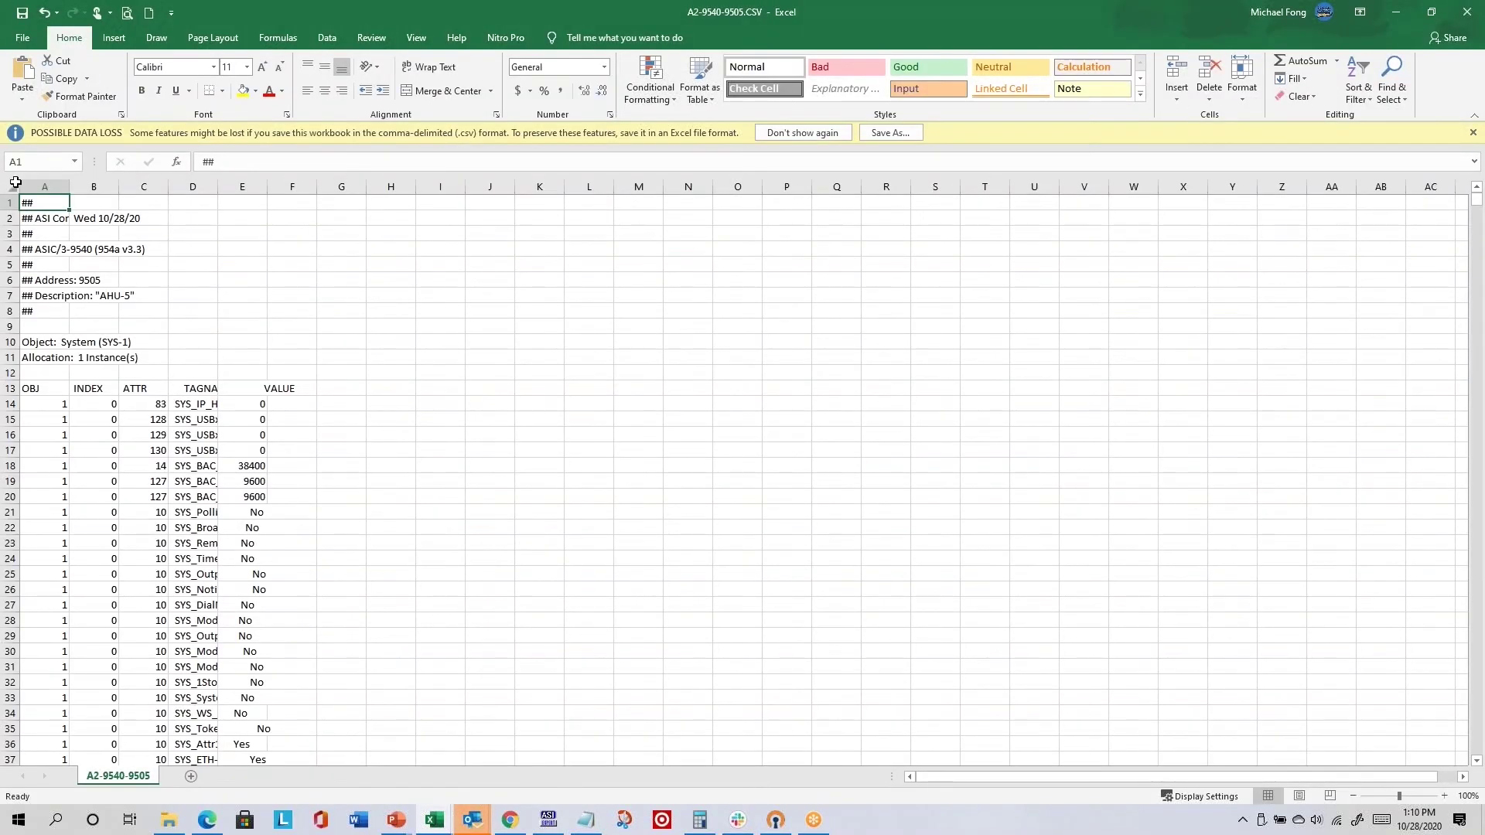
# - Autofit all report columns and review its settings down to the remote object entries D4856:D4860
pyautogui.click(15, 186)
pyautogui.doubleClick(69, 186)
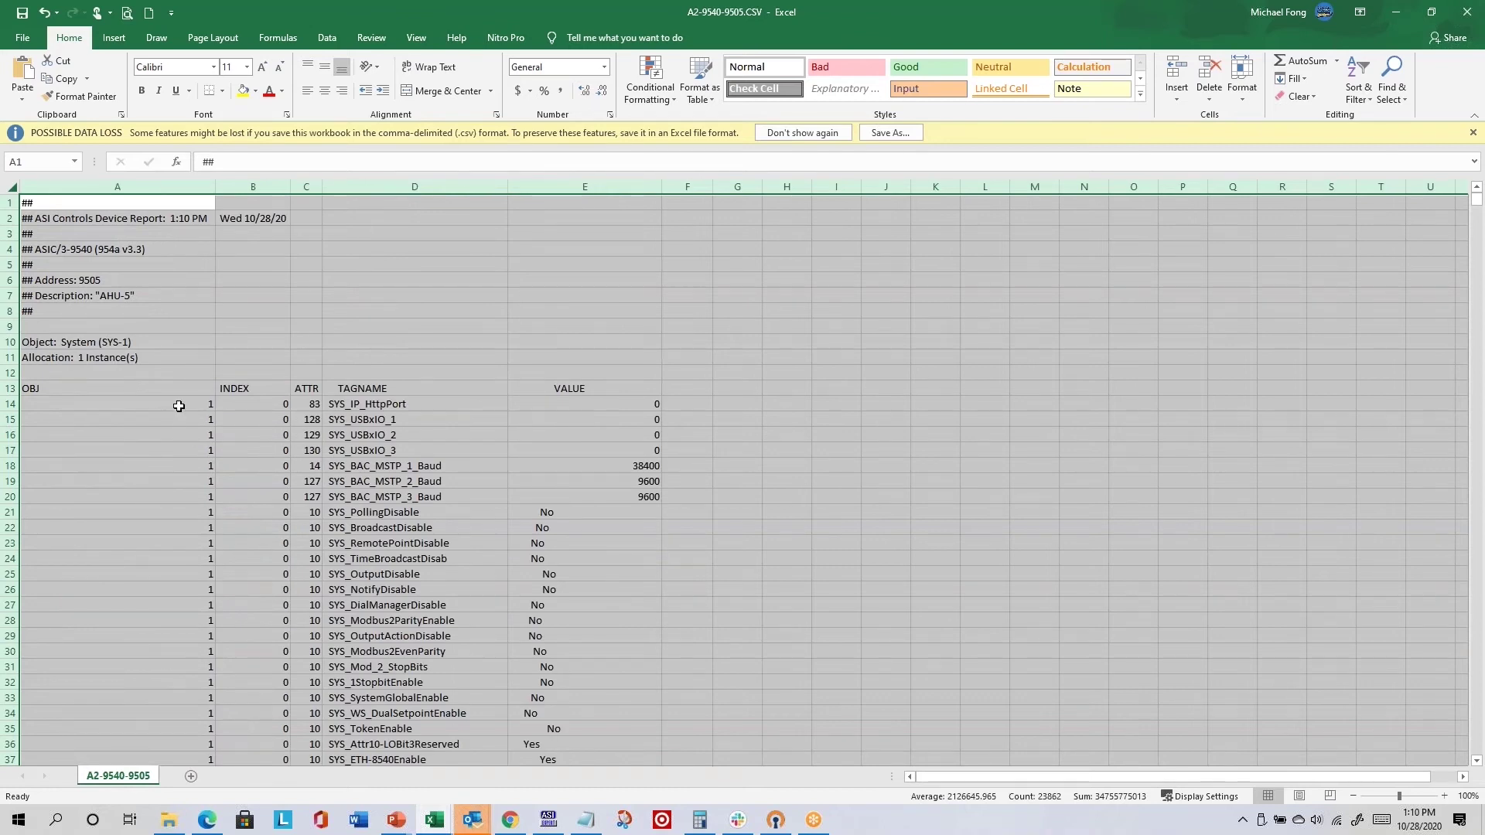
pyautogui.scroll(-5, 332, 456)
pyautogui.scroll(3, 479, 480)
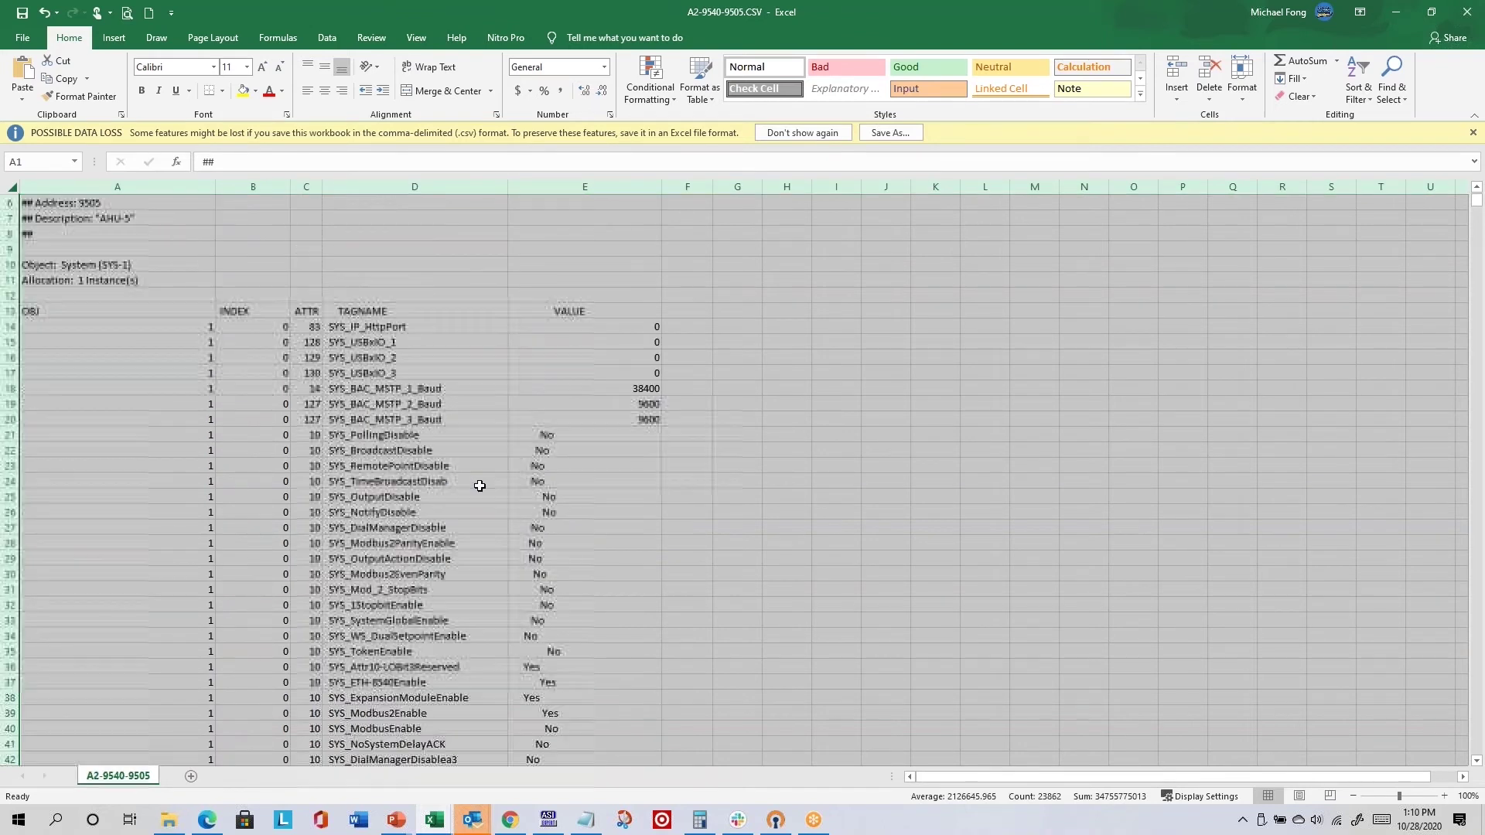
pyautogui.click(520, 482)
pyautogui.scroll(-2, 361, 365)
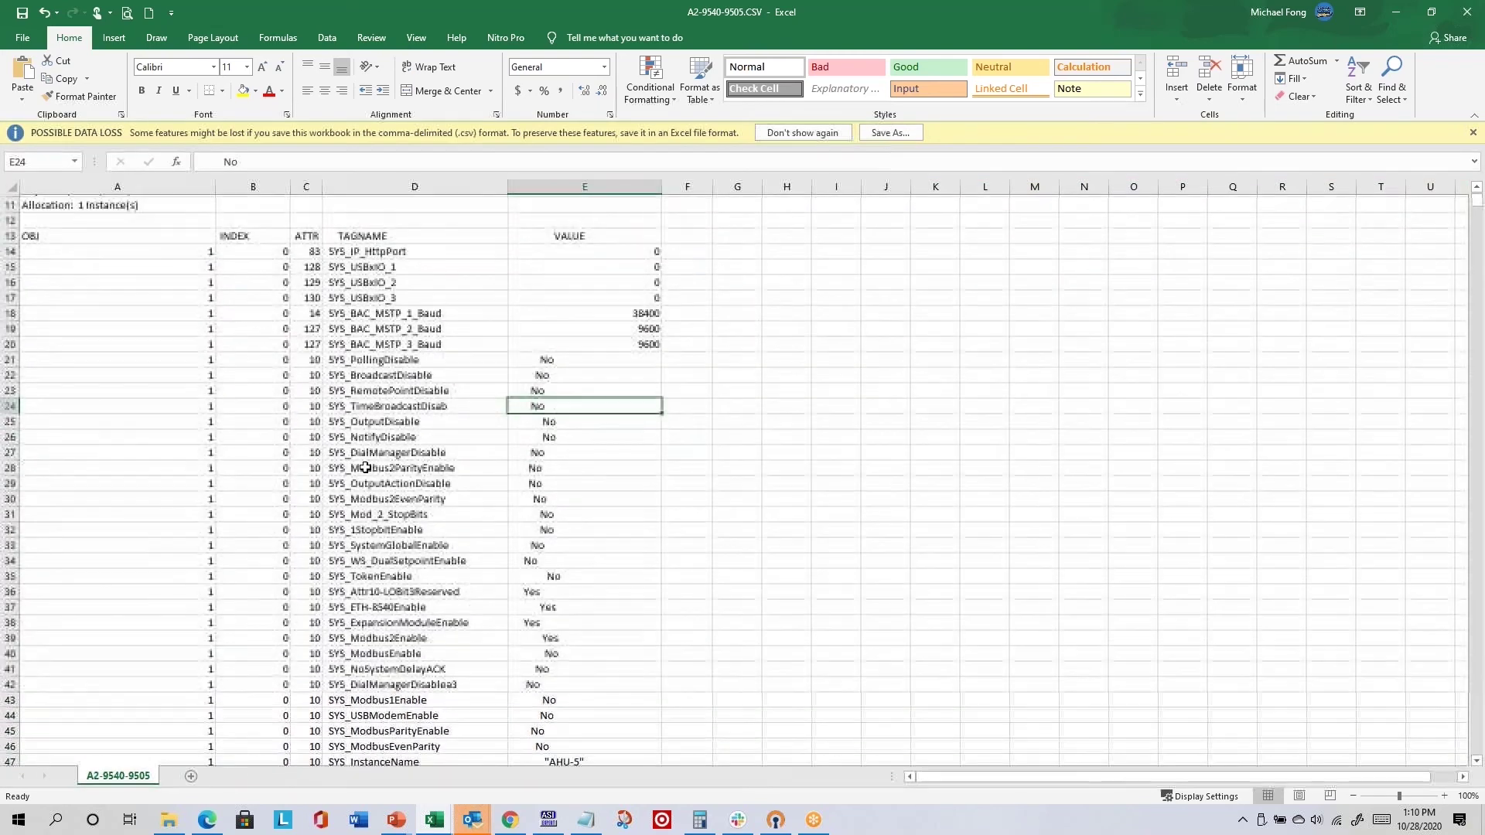
pyautogui.scroll(-7, 361, 365)
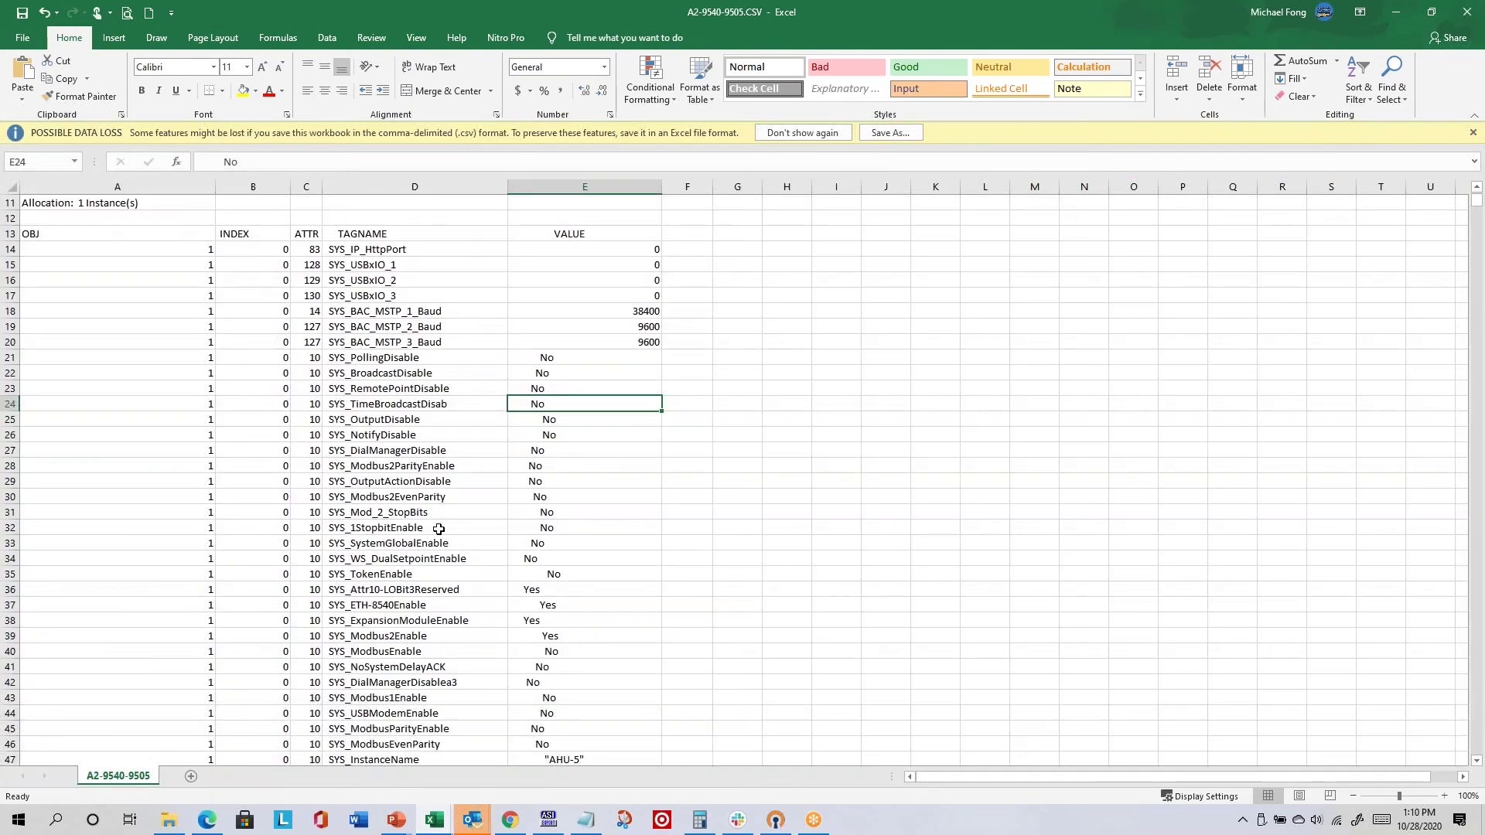
pyautogui.scroll(-7, 437, 520)
pyautogui.click(431, 513)
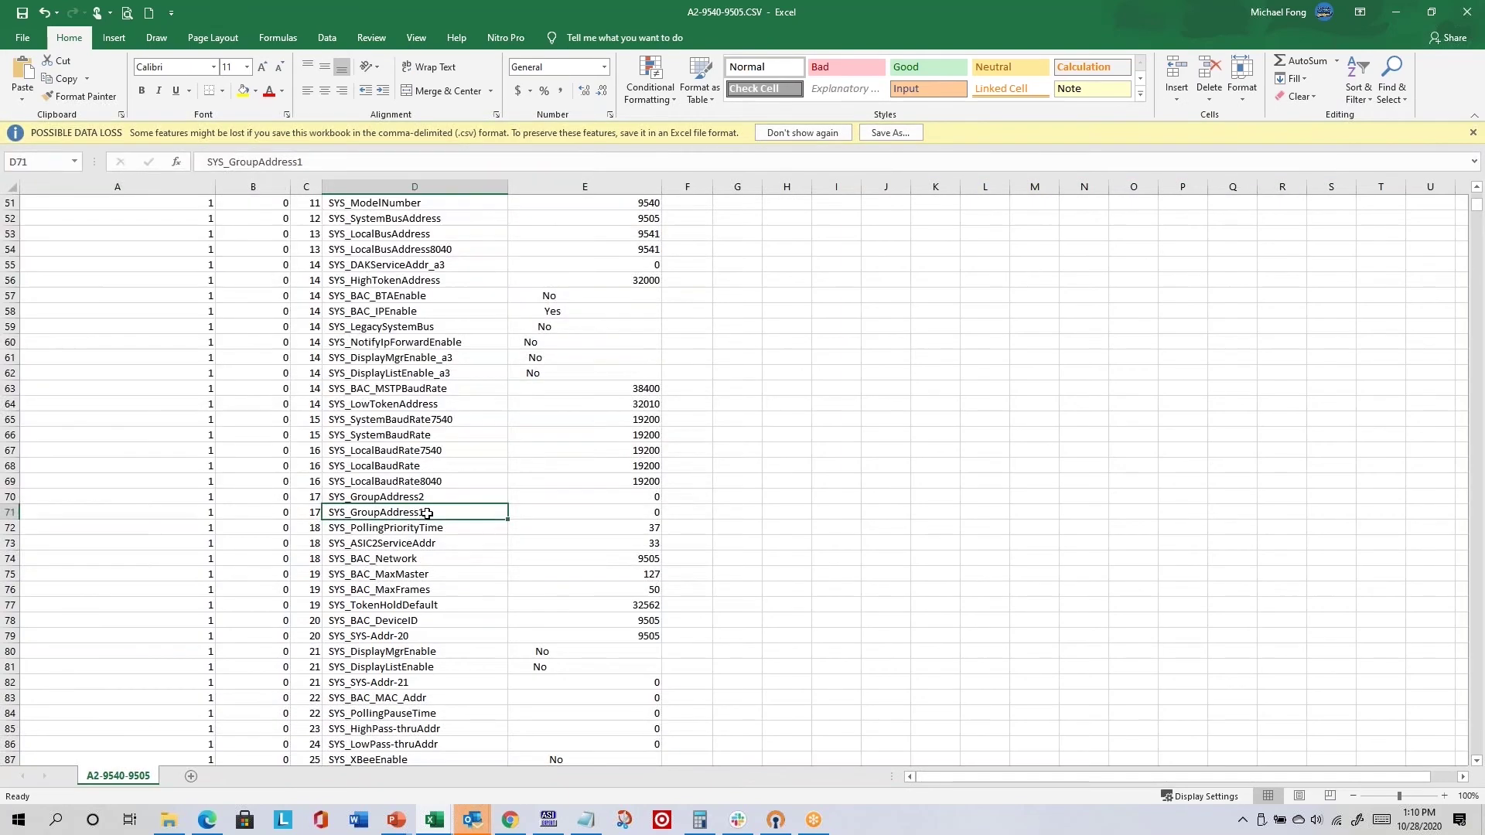
pyautogui.hotkey('ctrl', 'End')
pyautogui.moveTo(418, 512); pyautogui.dragTo(418, 574)
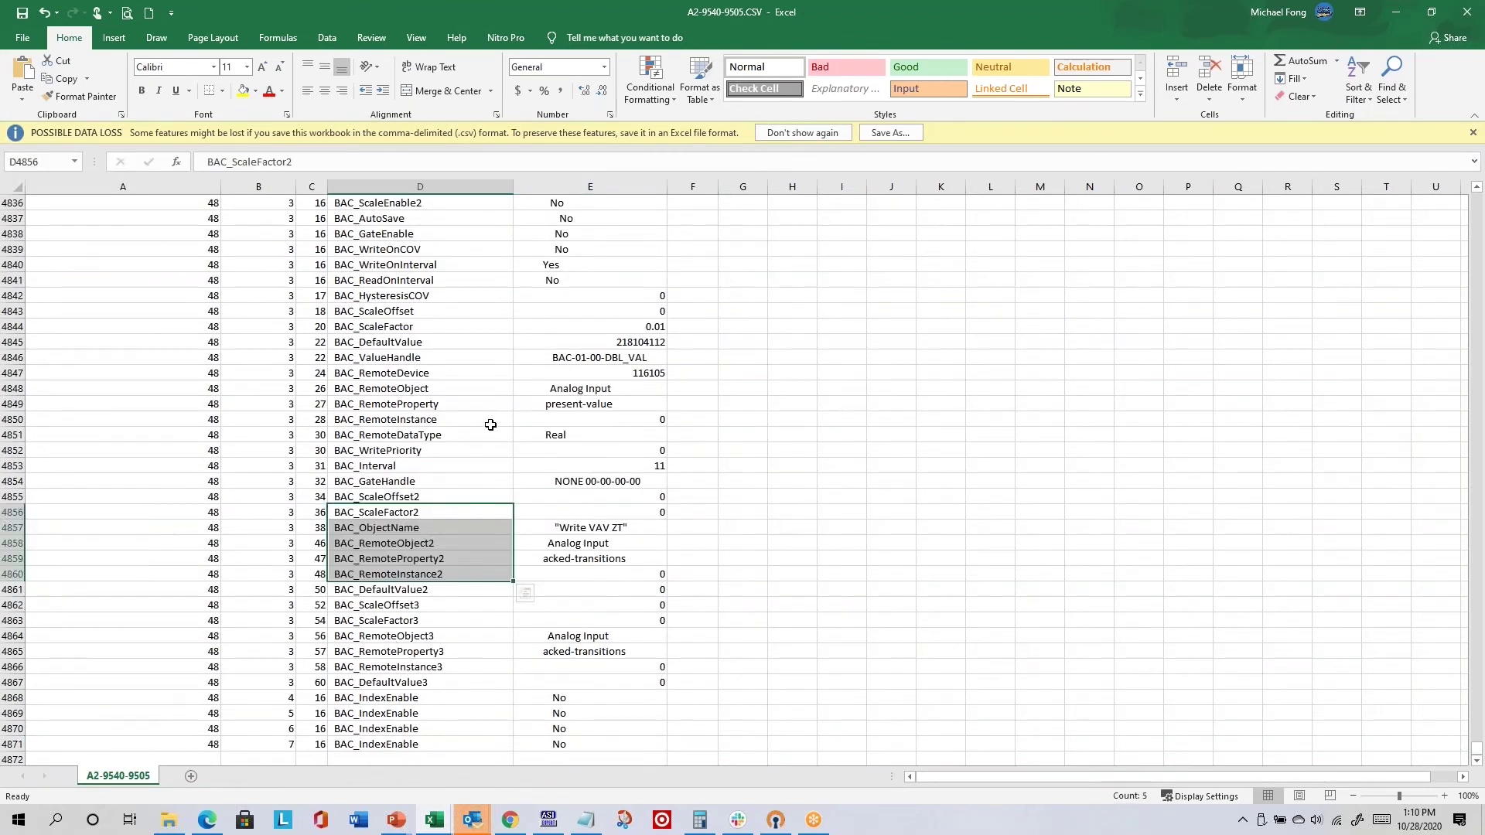
pyautogui.scroll(8, 485, 421)
pyautogui.scroll(8, 481, 417)
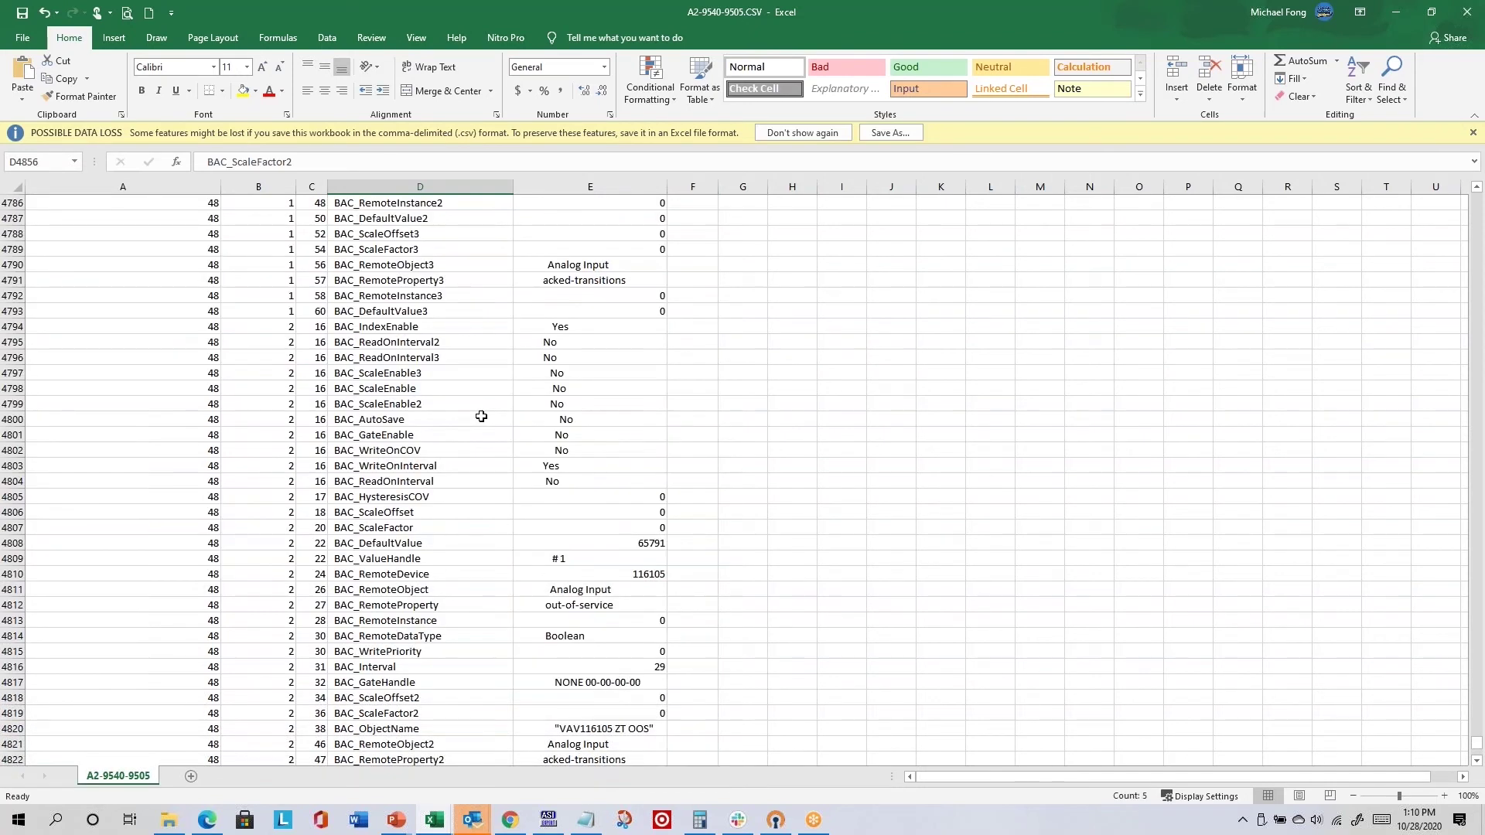
# - Close A2-9540-9505.CSV and UserTrend-9505.CSV without saving and return to Visual Expert
pyautogui.click(1470, 16)
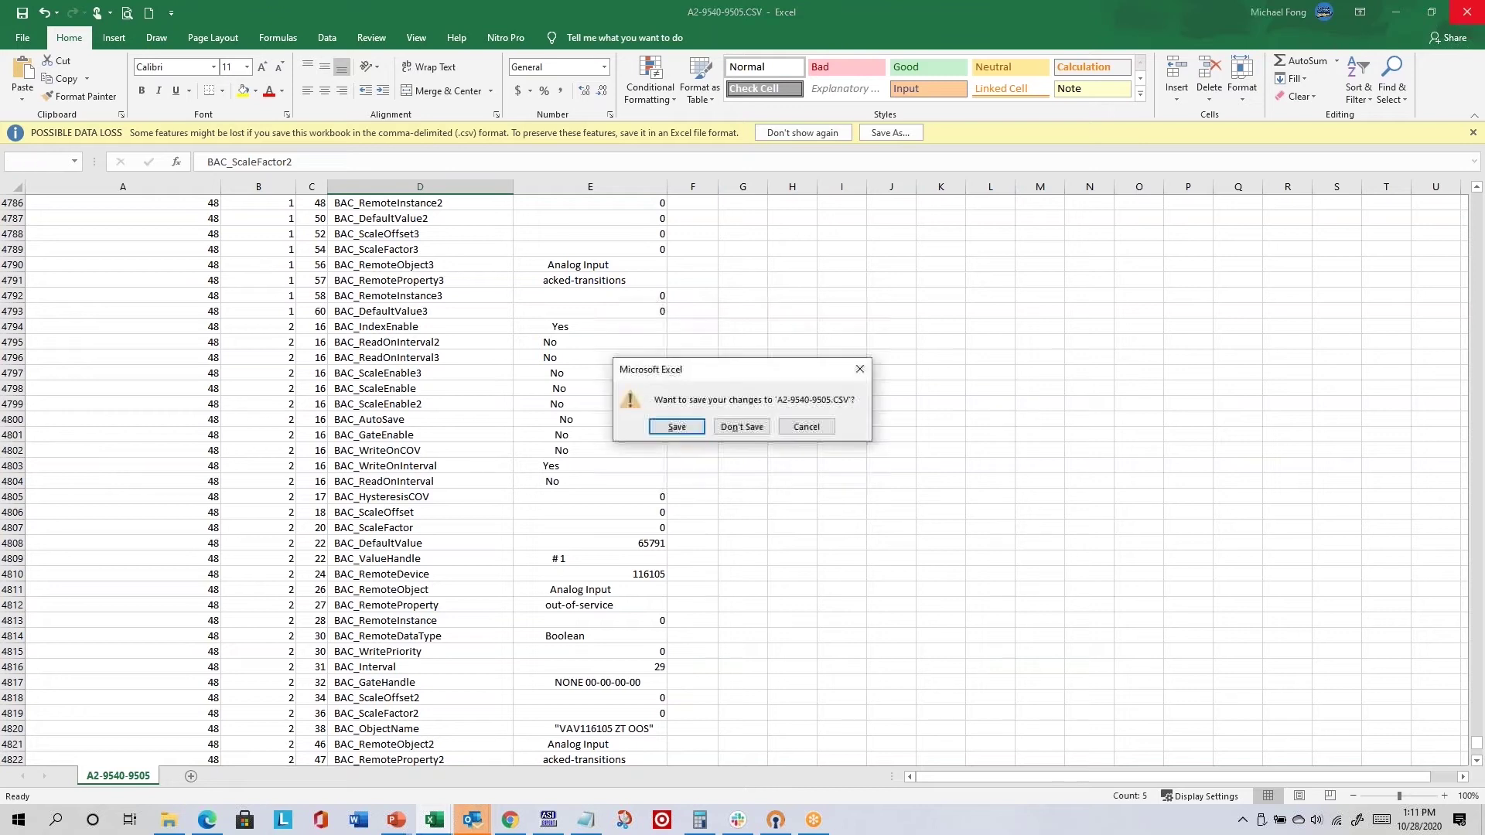
pyautogui.click(807, 427)
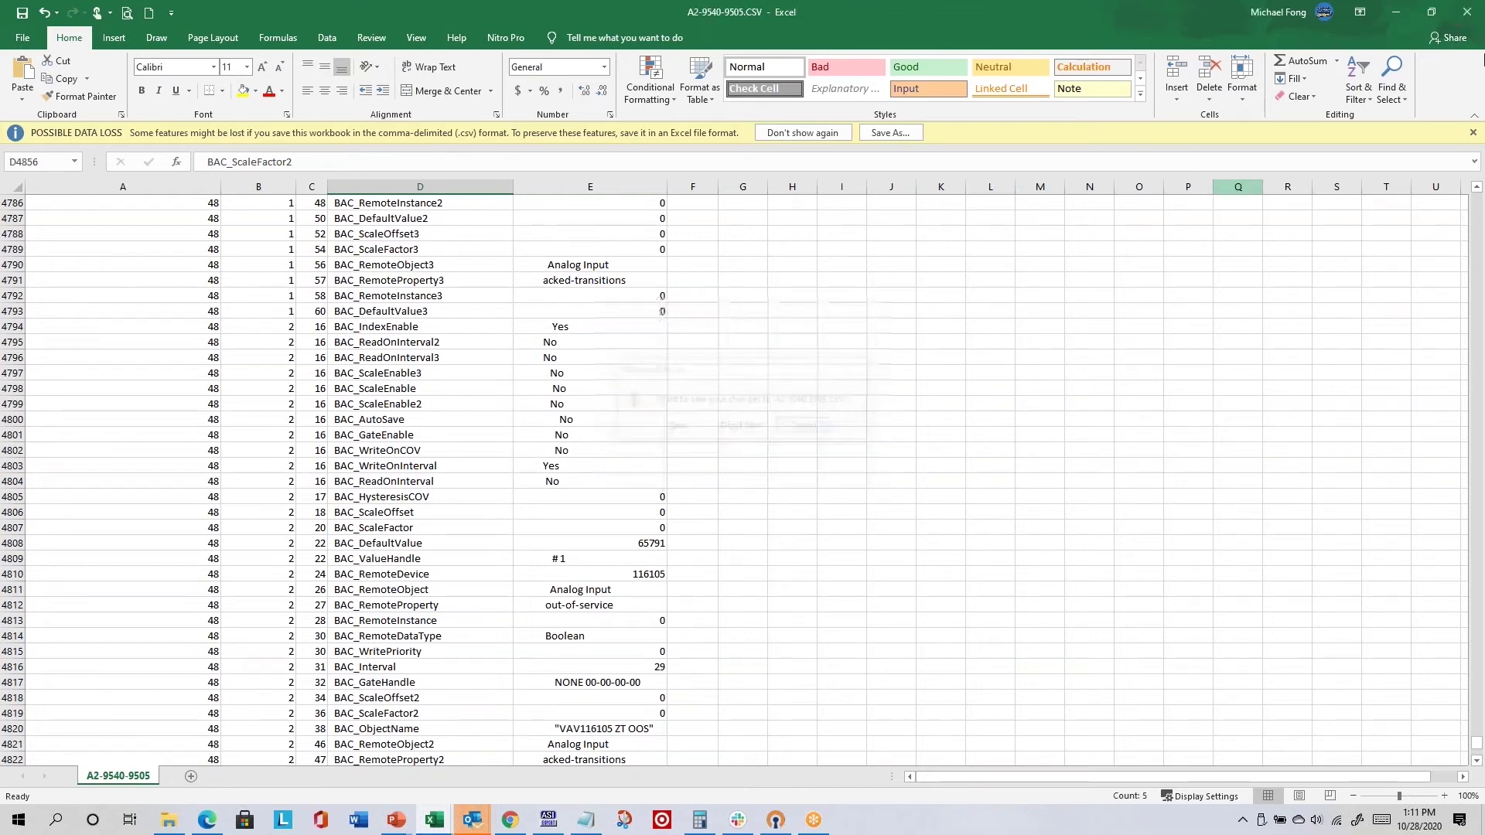
pyautogui.click(1469, 11)
pyautogui.press('n')
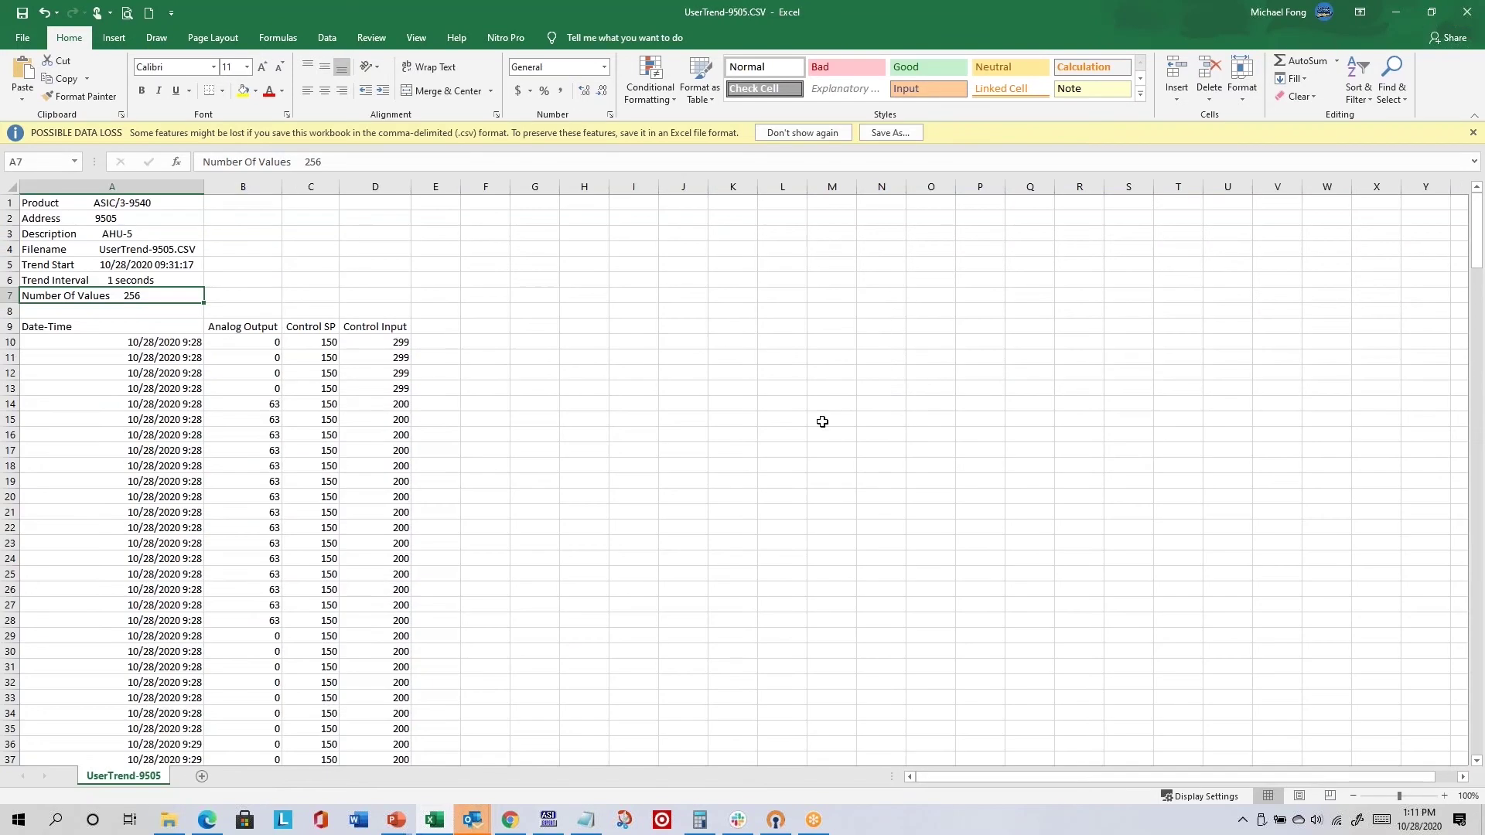
pyautogui.click(1465, 20)
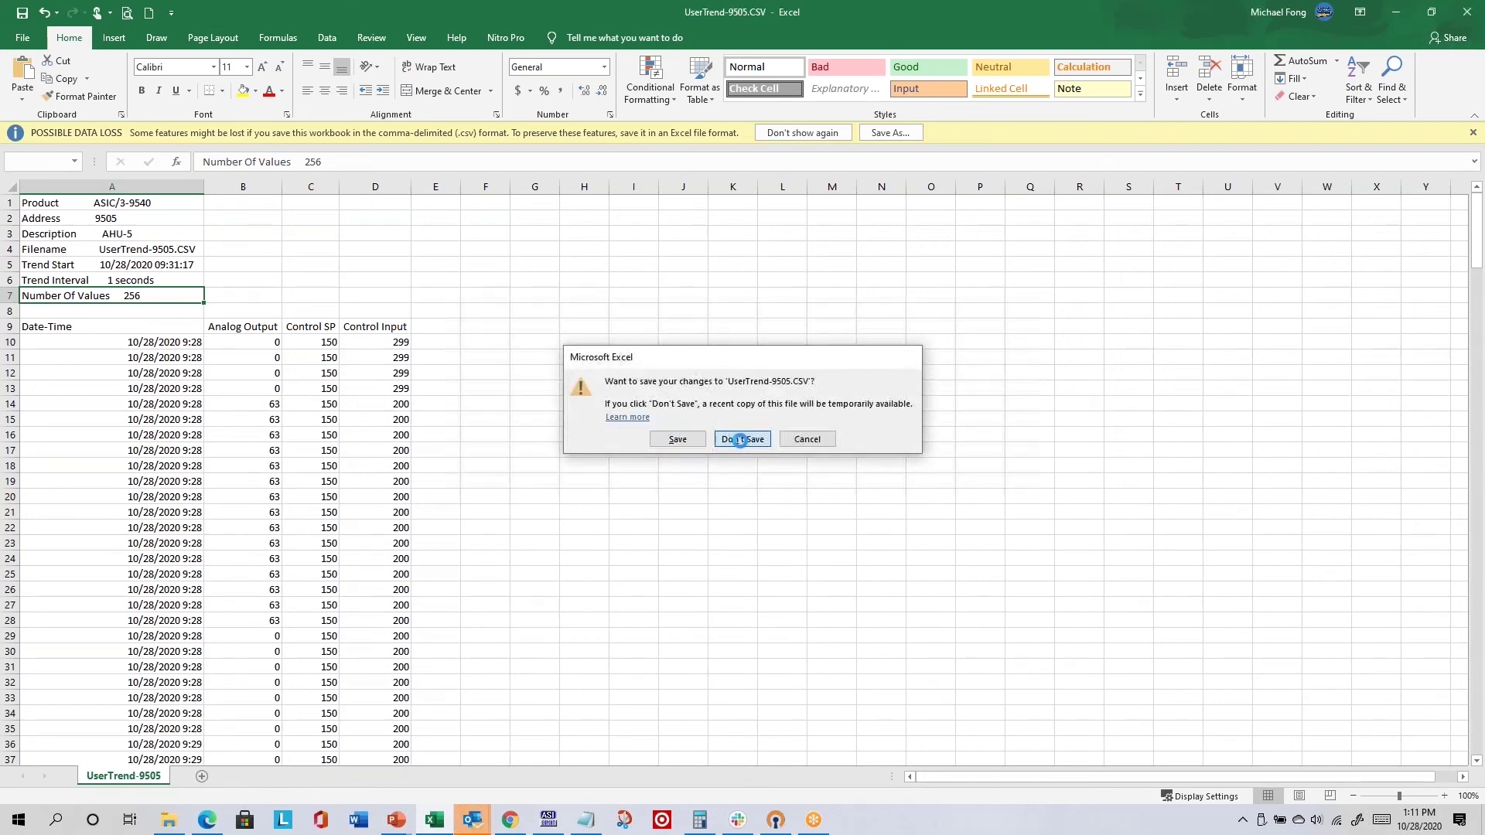
pyautogui.click(741, 438)
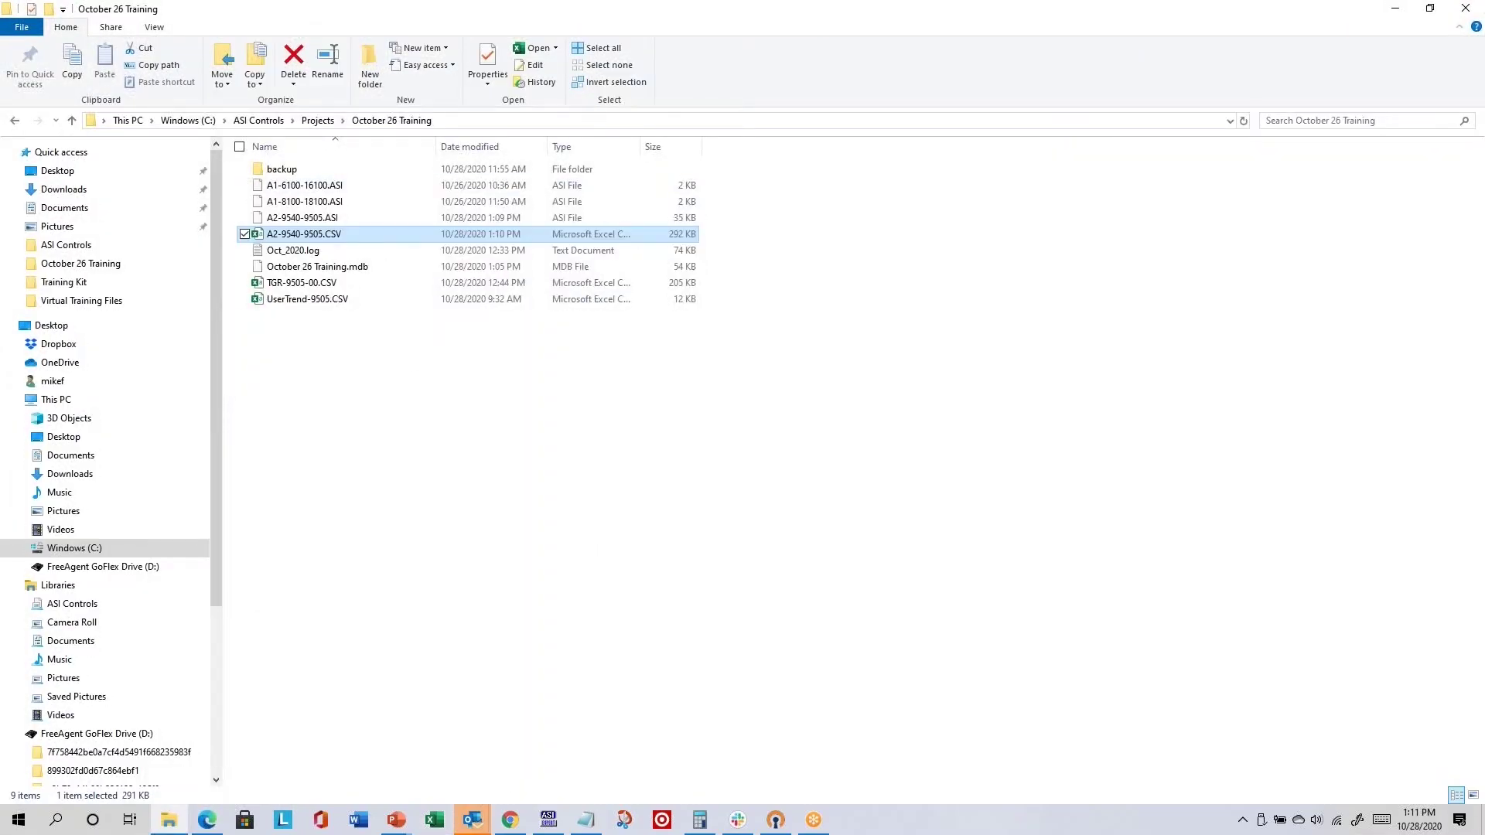
pyautogui.hotkey('alt', 'Tab')
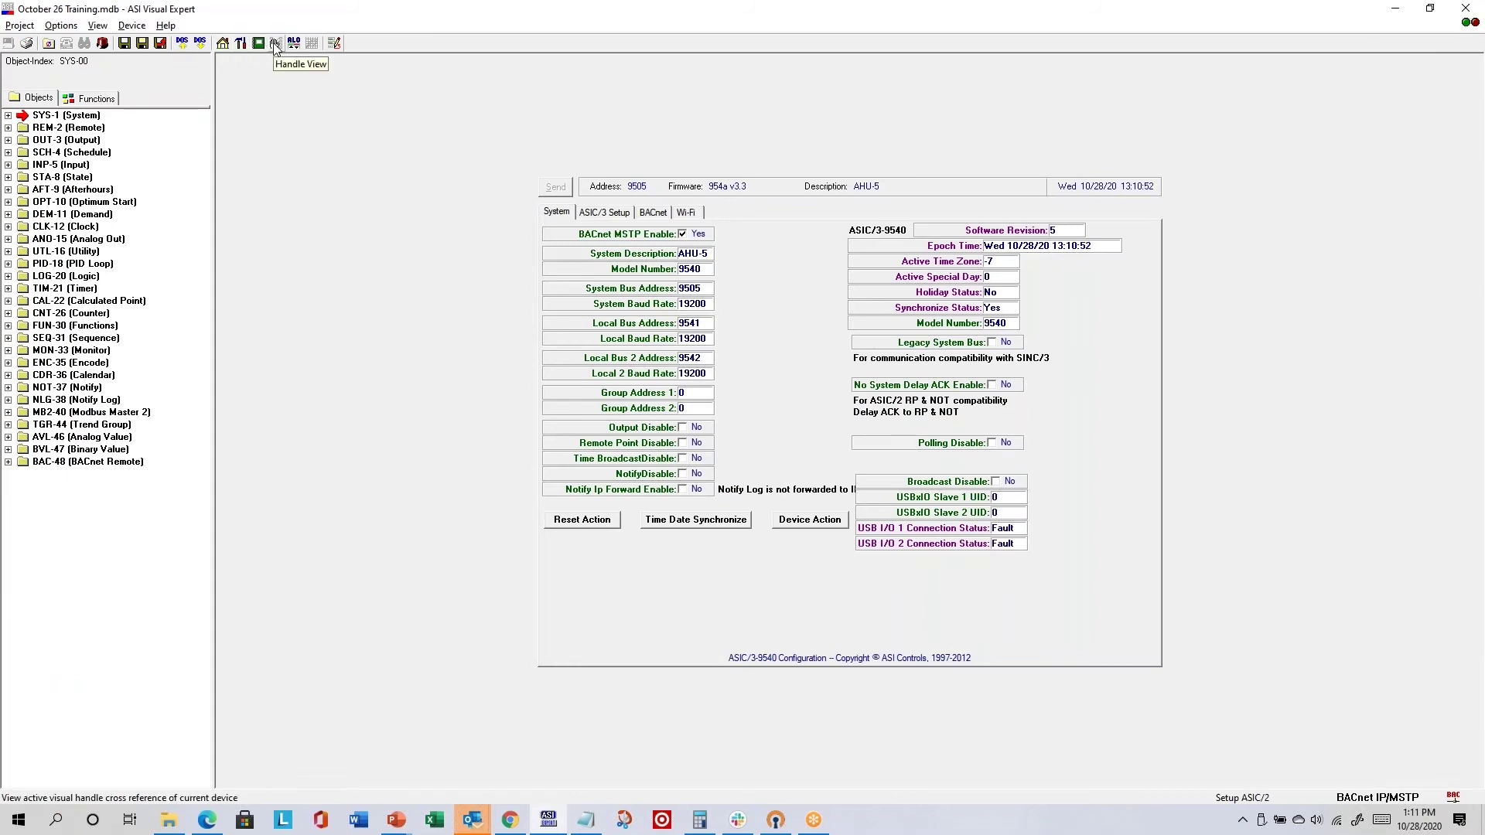
# - Trace Fan Status's output link in the Logic objects to display Check RAT Fault's logic setup
pyautogui.click(9, 277)
pyautogui.click(67, 289)
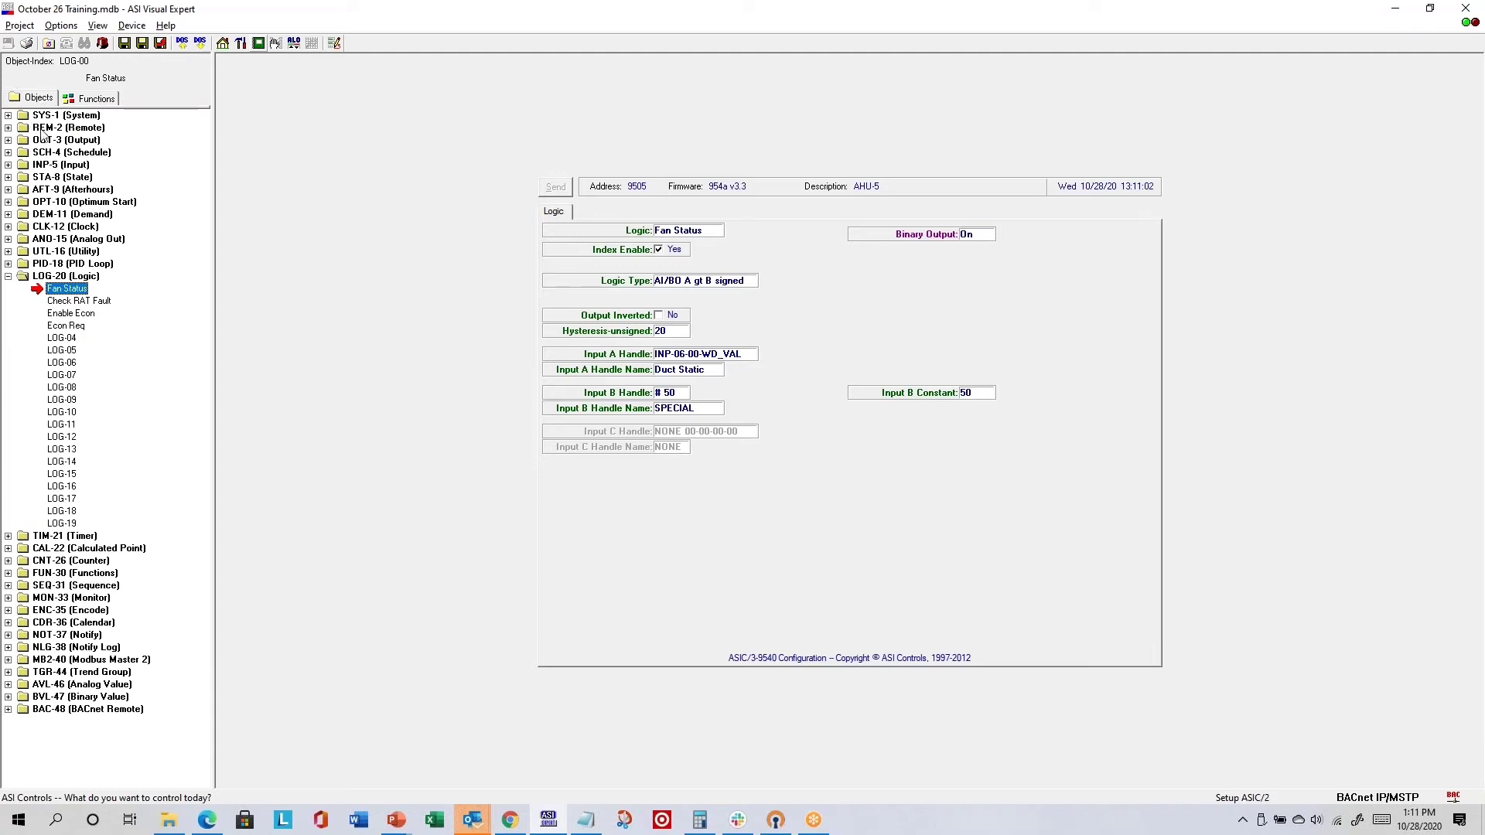
pyautogui.click(276, 43)
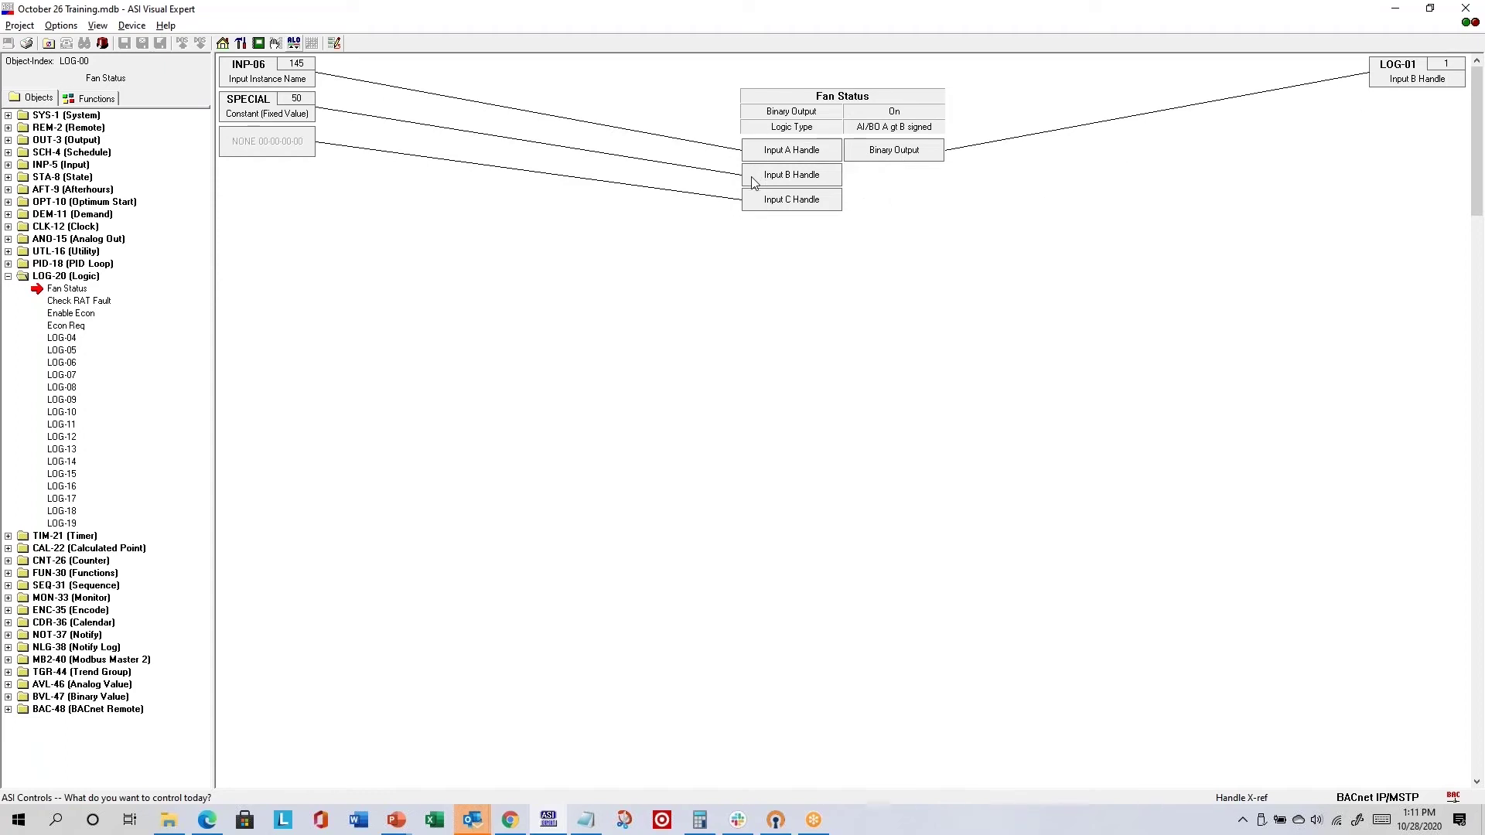
pyautogui.doubleClick(1409, 74)
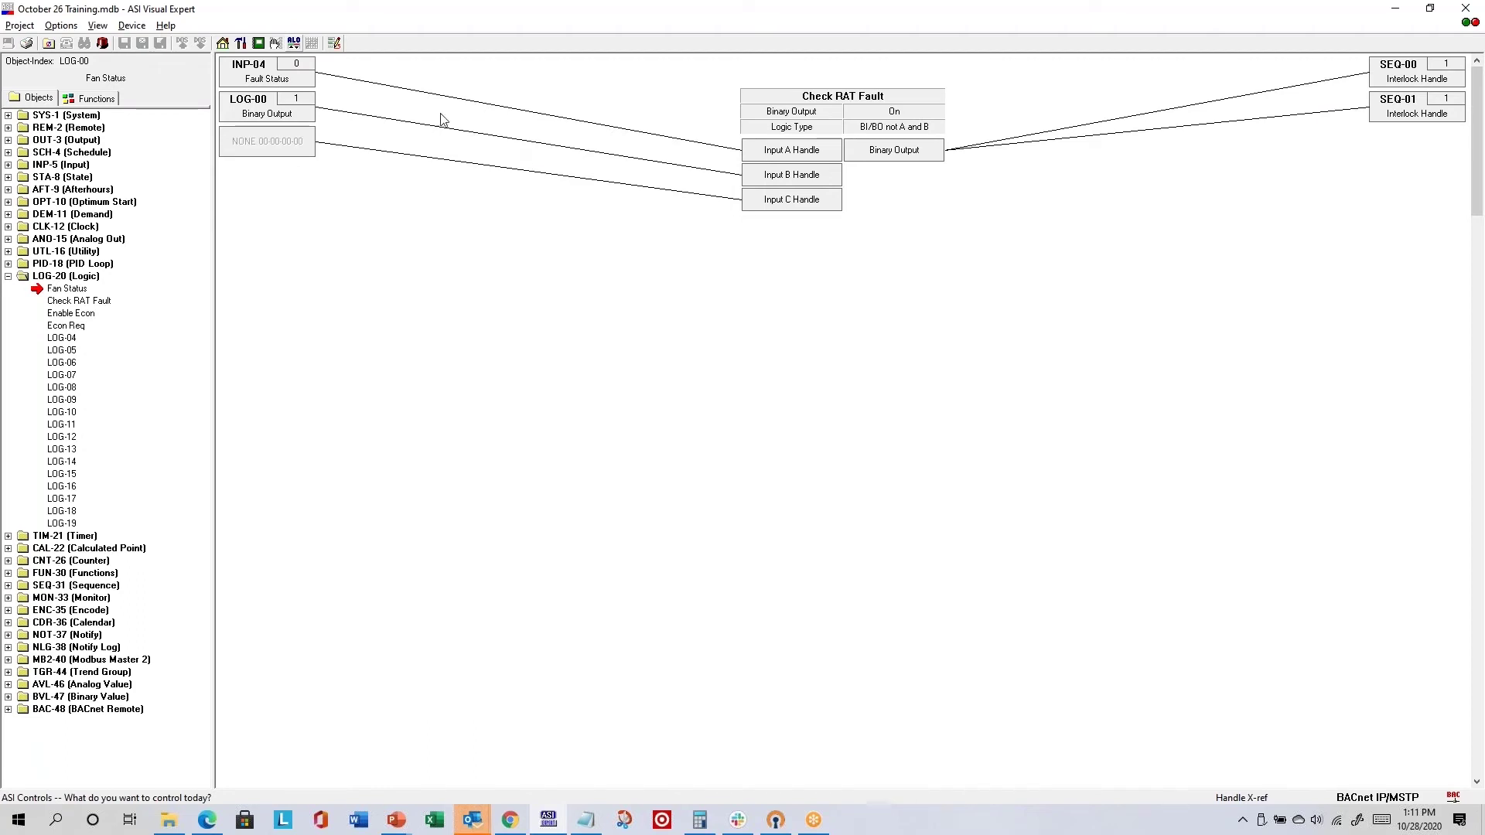
pyautogui.click(240, 44)
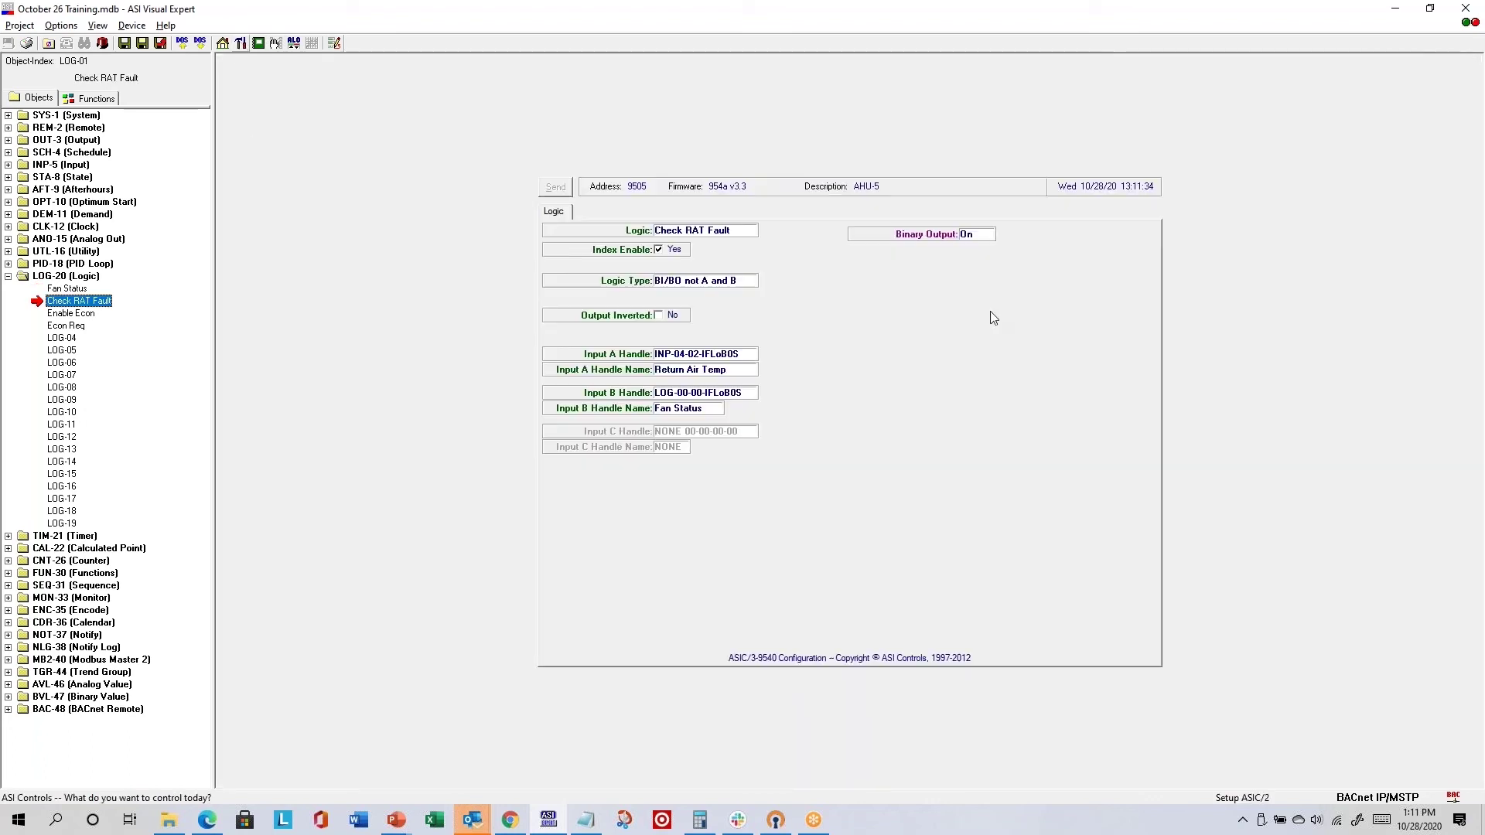
# - View AHU-5's object allocation inventory, then reopen its ASIC/3-9540 device configuration
pyautogui.click(294, 43)
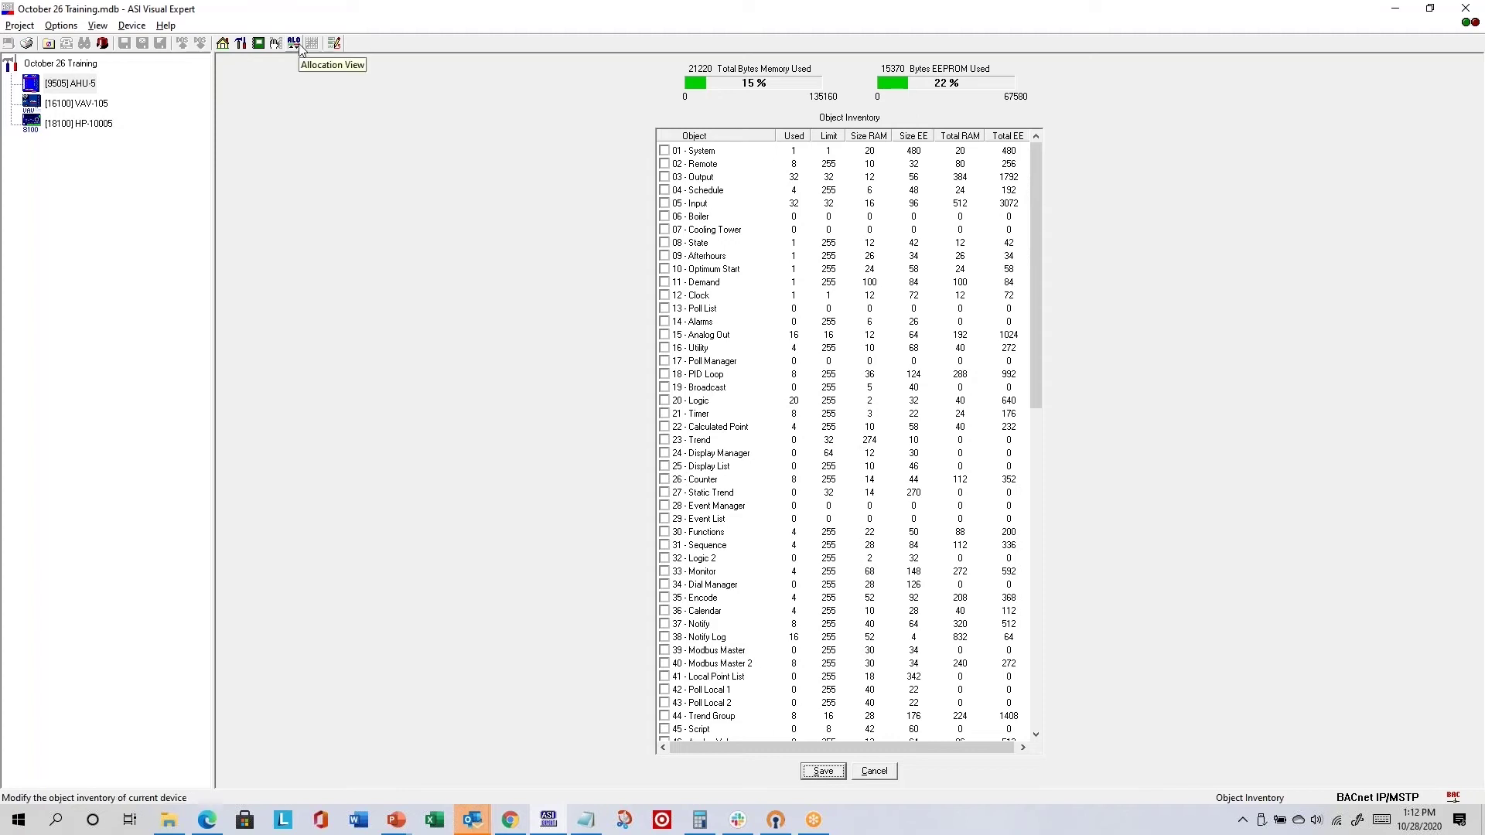
pyautogui.click(241, 44)
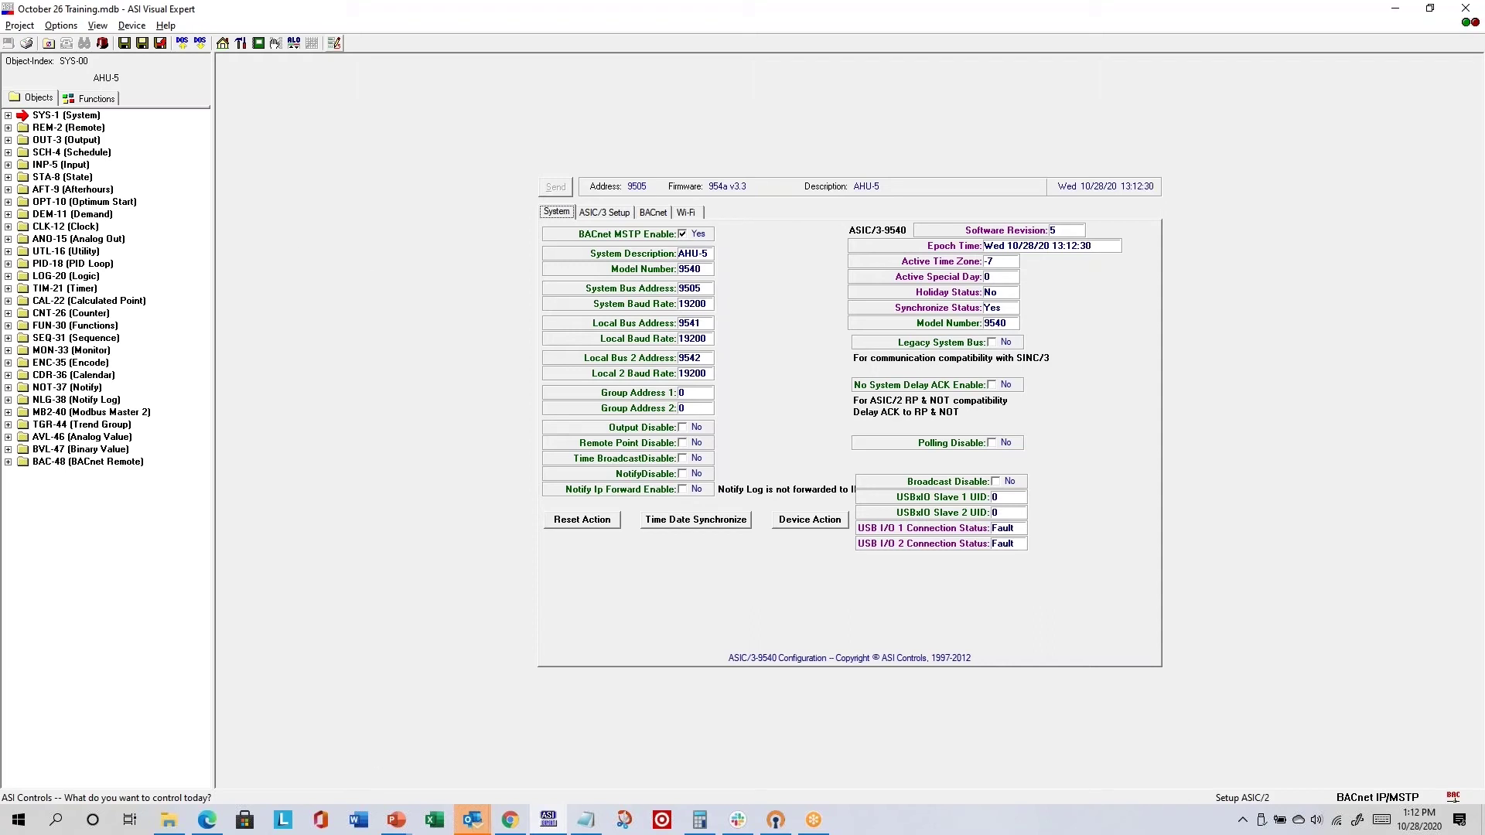
# - Open the Output Setup page of AHU-5's VFD PID loop
pyautogui.hotkey('alt', 'Tab')
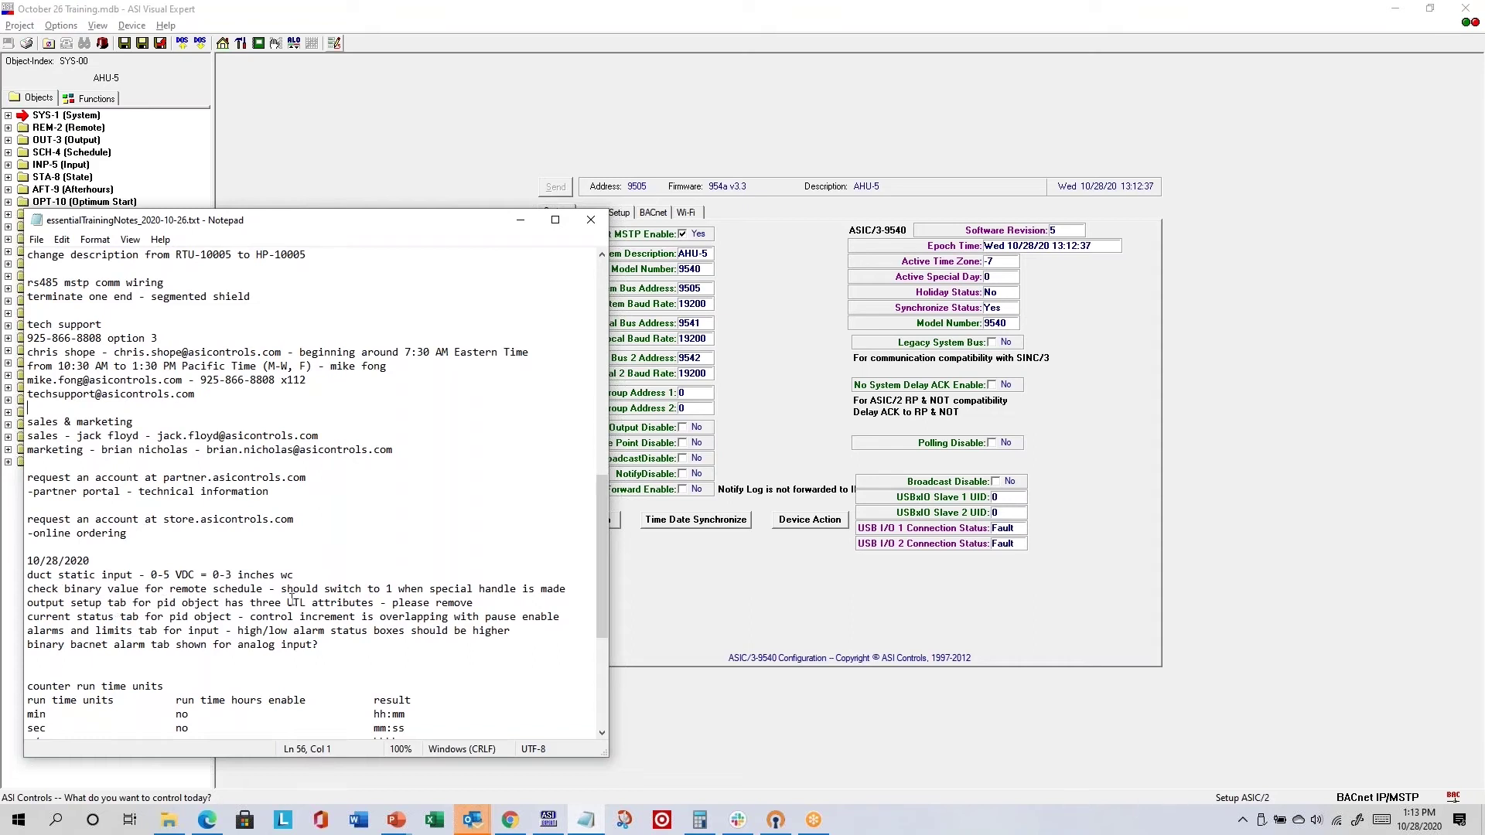
pyautogui.click(432, 138)
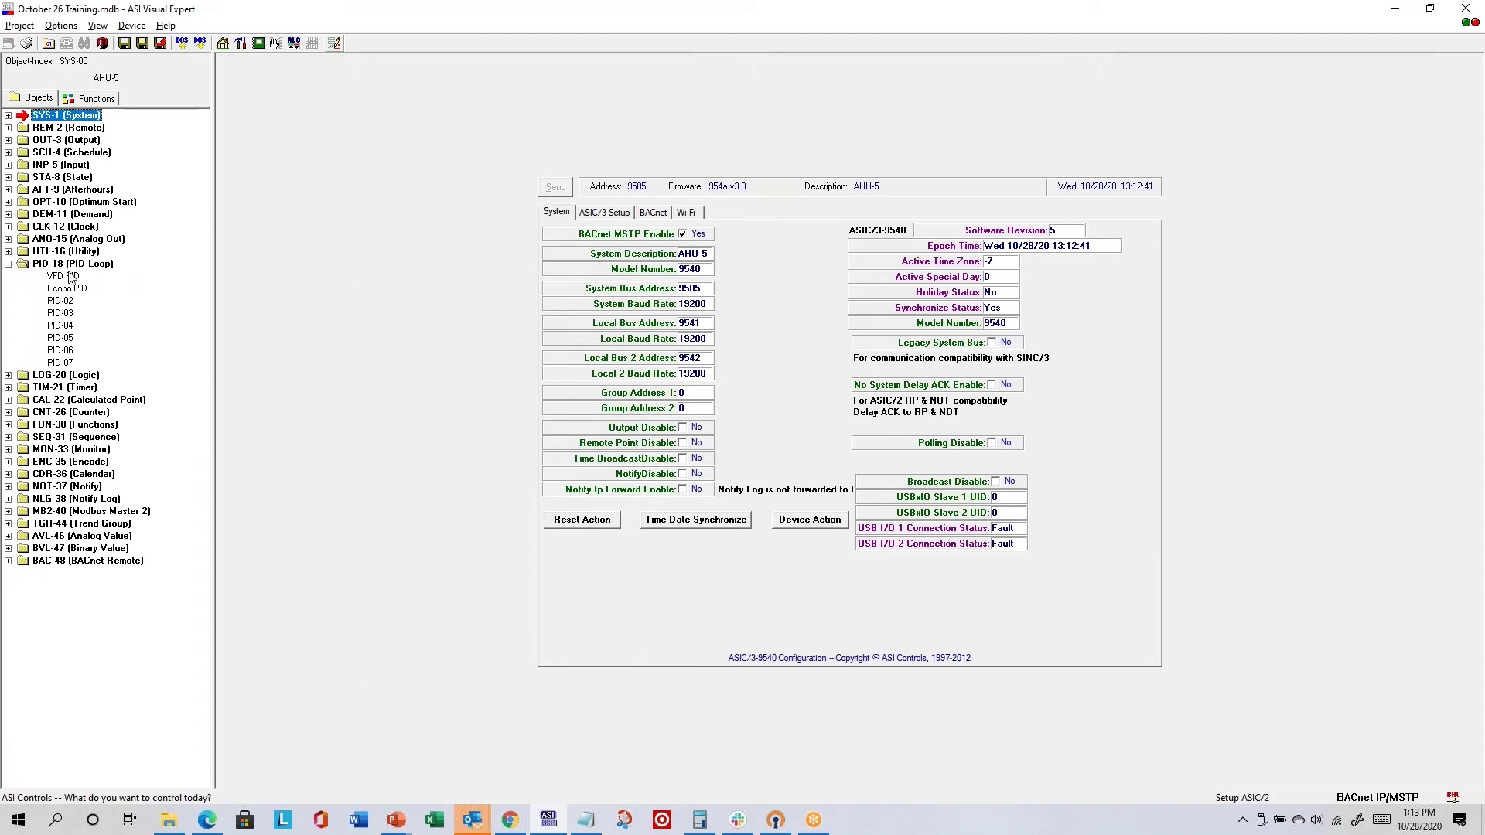
pyautogui.click(65, 276)
pyautogui.click(780, 212)
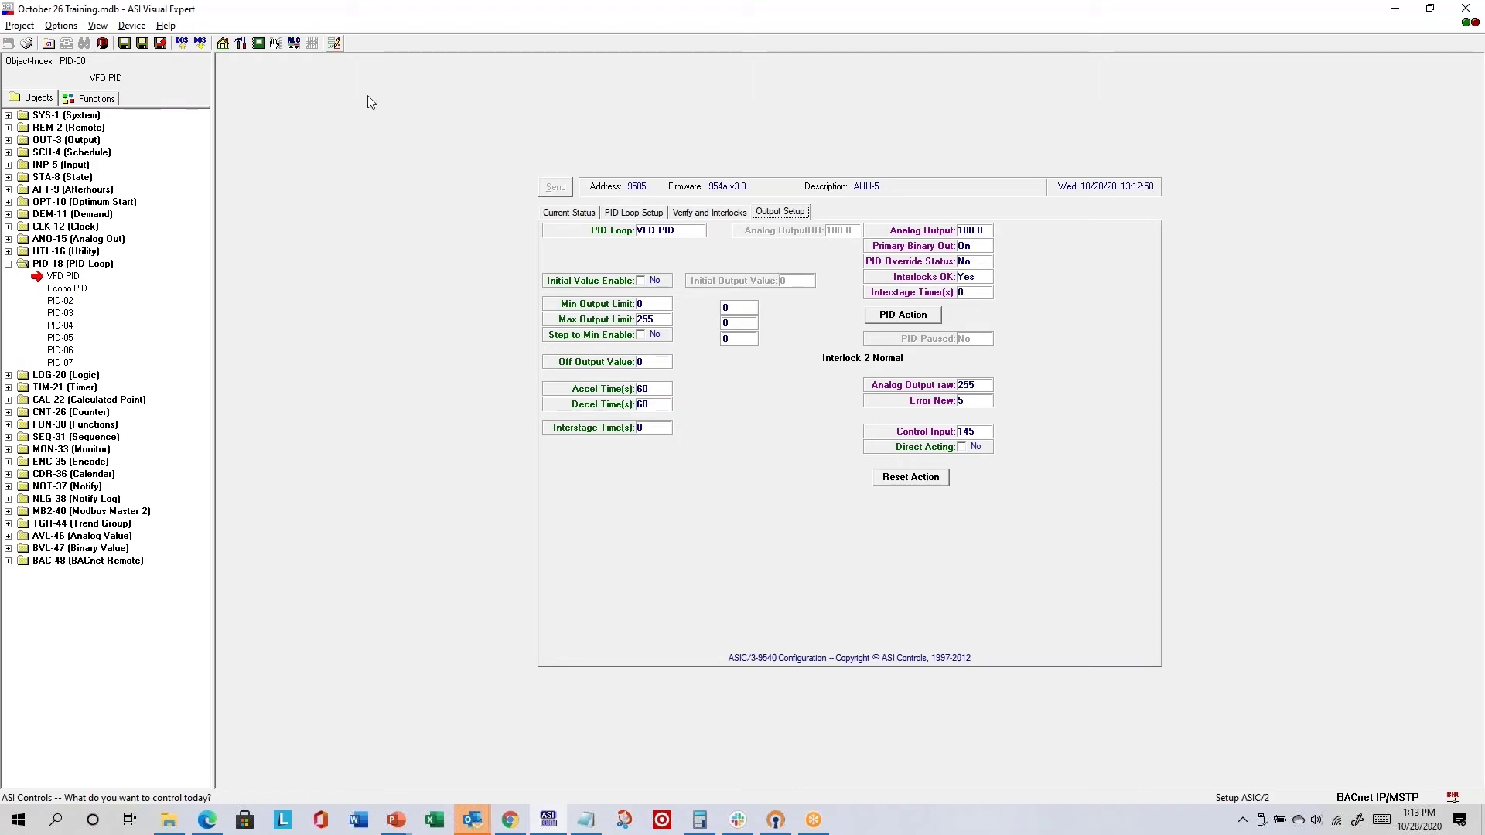
# - Drag the three stray 0 fields from the Output Setup layout to the trash and save it
pyautogui.click(335, 44)
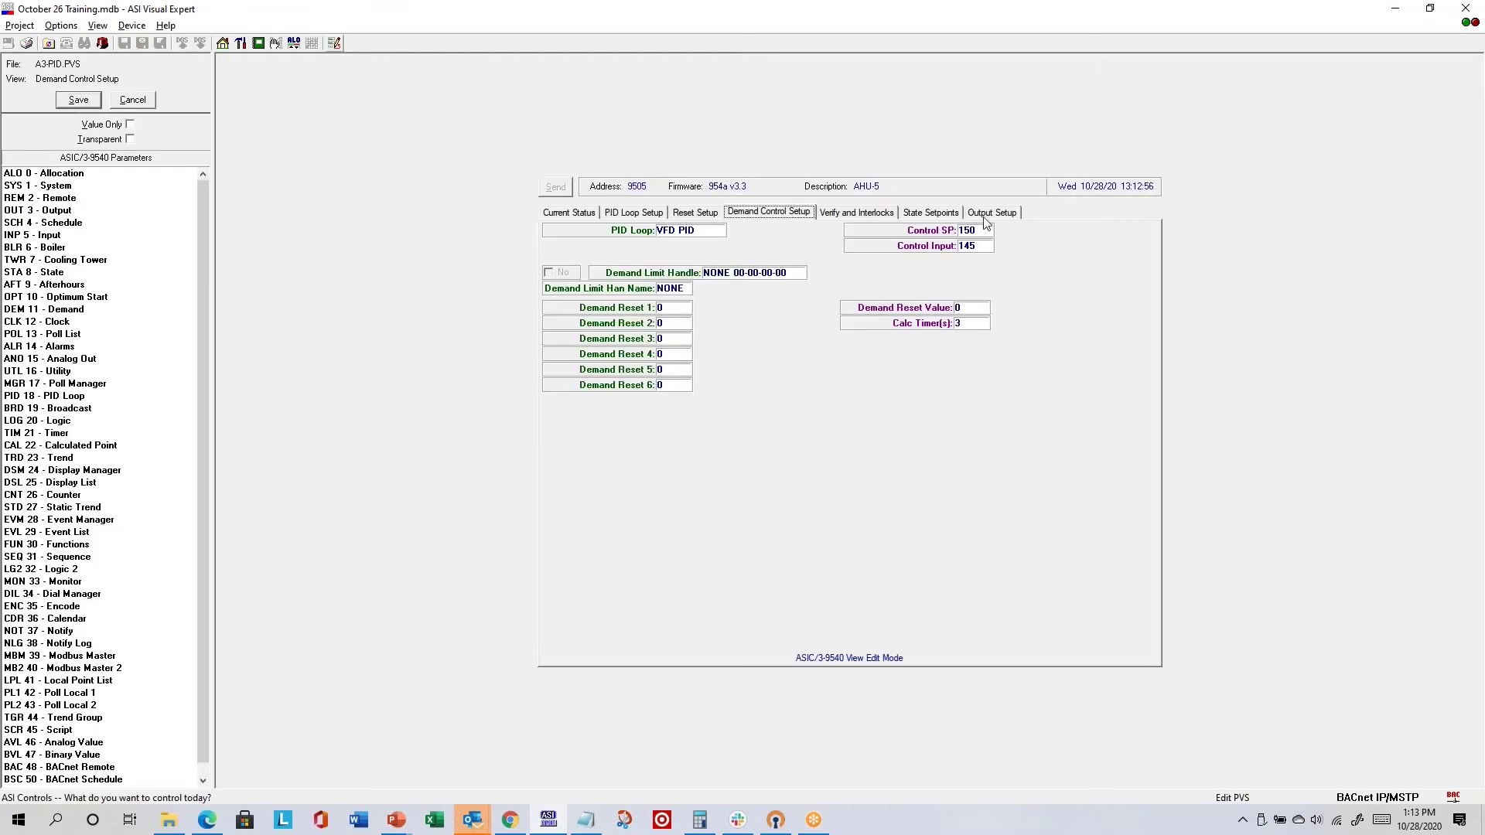
pyautogui.click(990, 213)
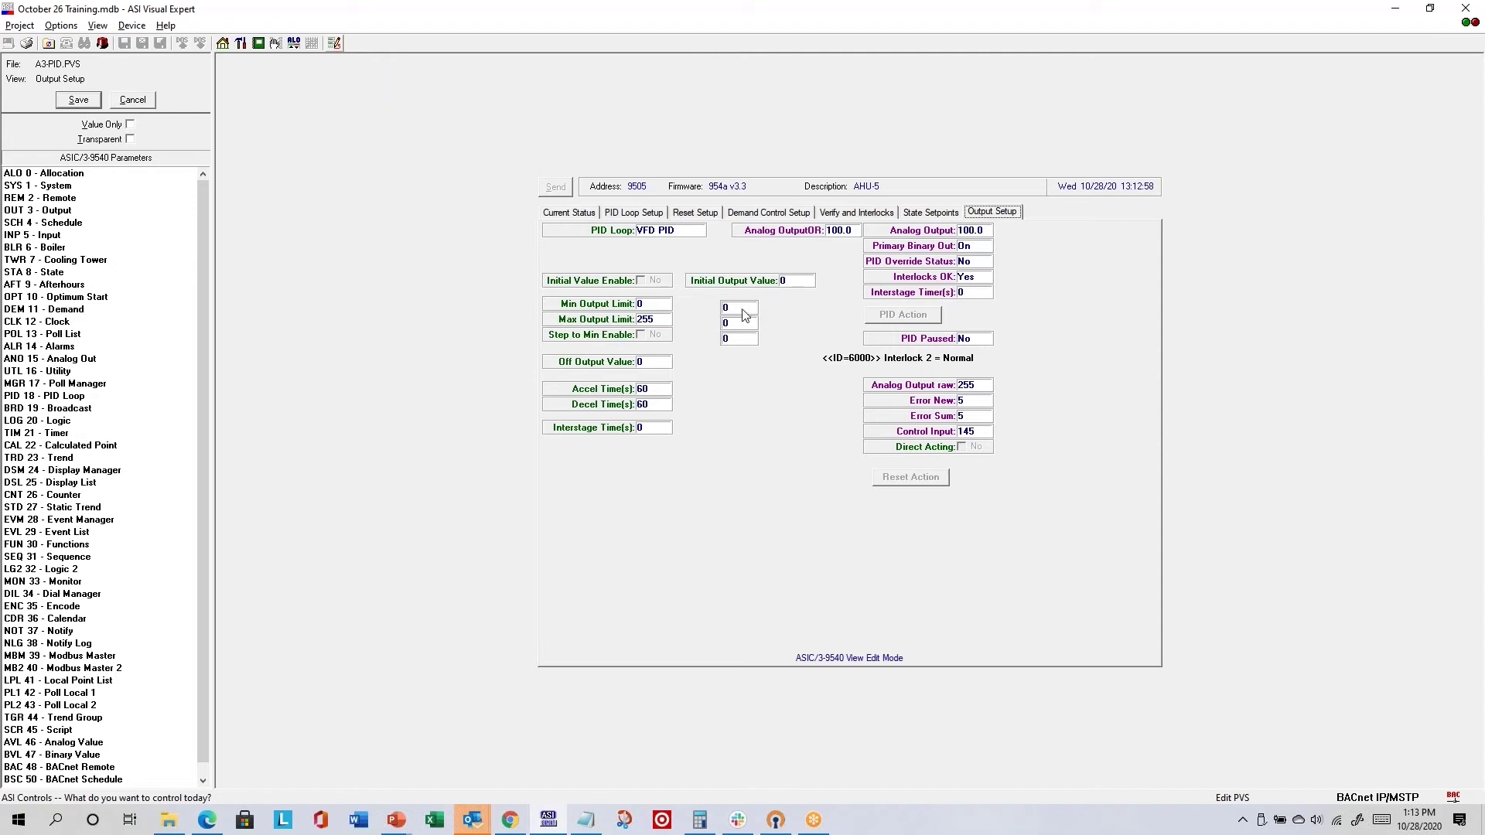
pyautogui.moveTo(740, 313); pyautogui.dragTo(1152, 641)
pyautogui.moveTo(739, 324); pyautogui.dragTo(1147, 639)
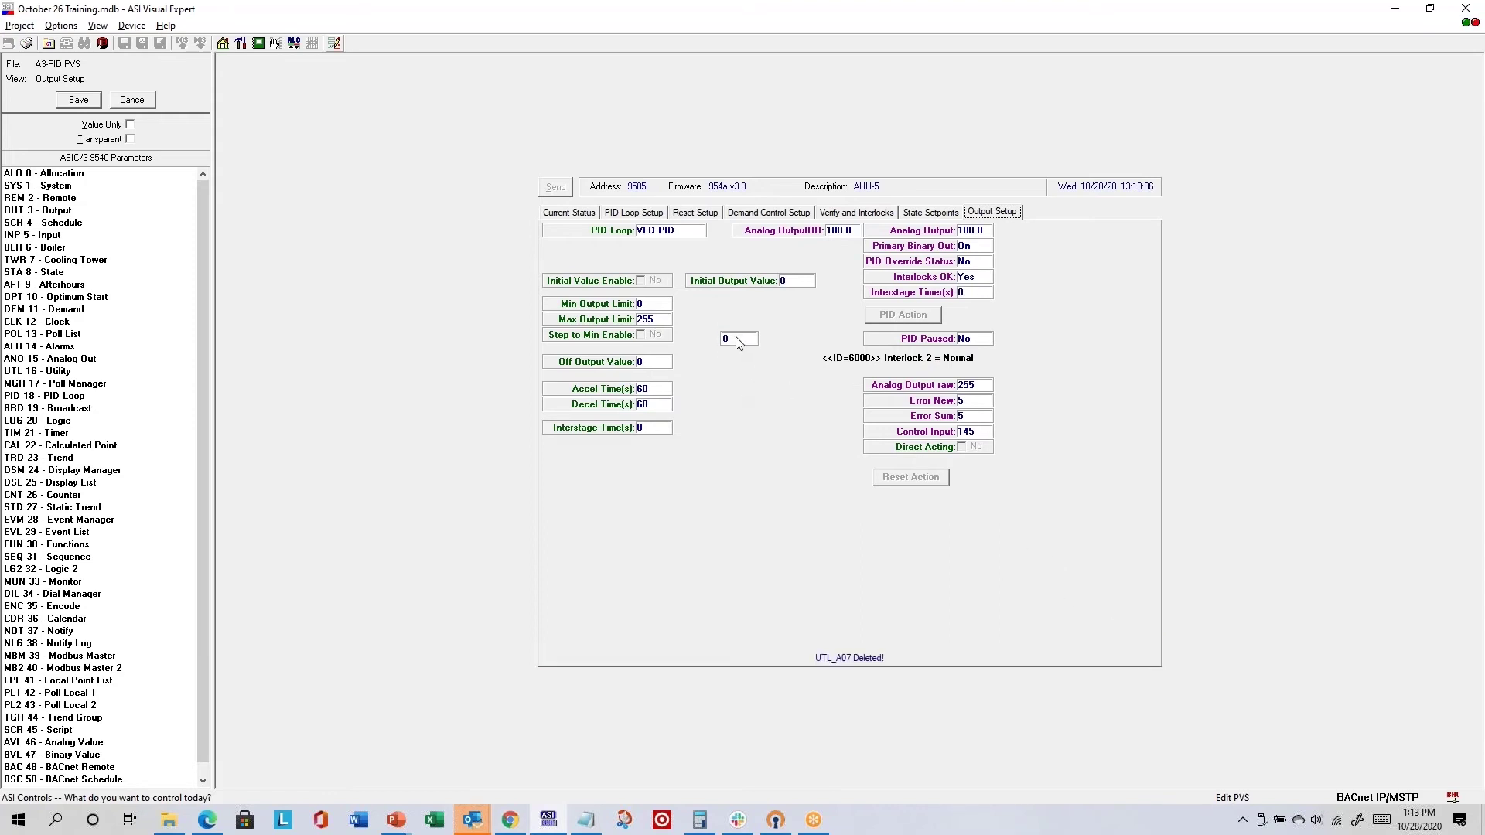
pyautogui.moveTo(729, 339); pyautogui.dragTo(1148, 639)
pyautogui.click(90, 106)
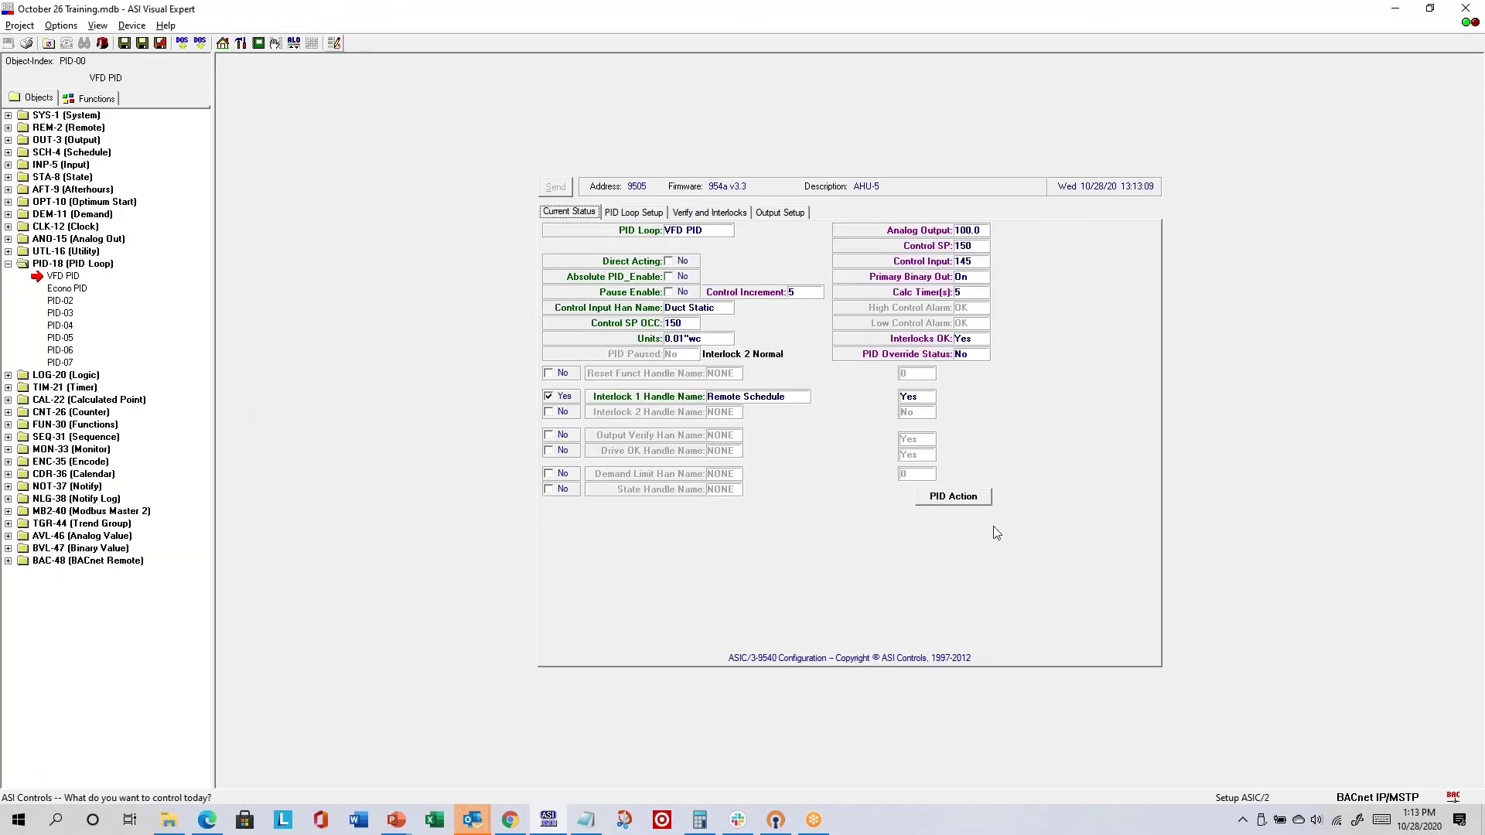
pyautogui.click(796, 212)
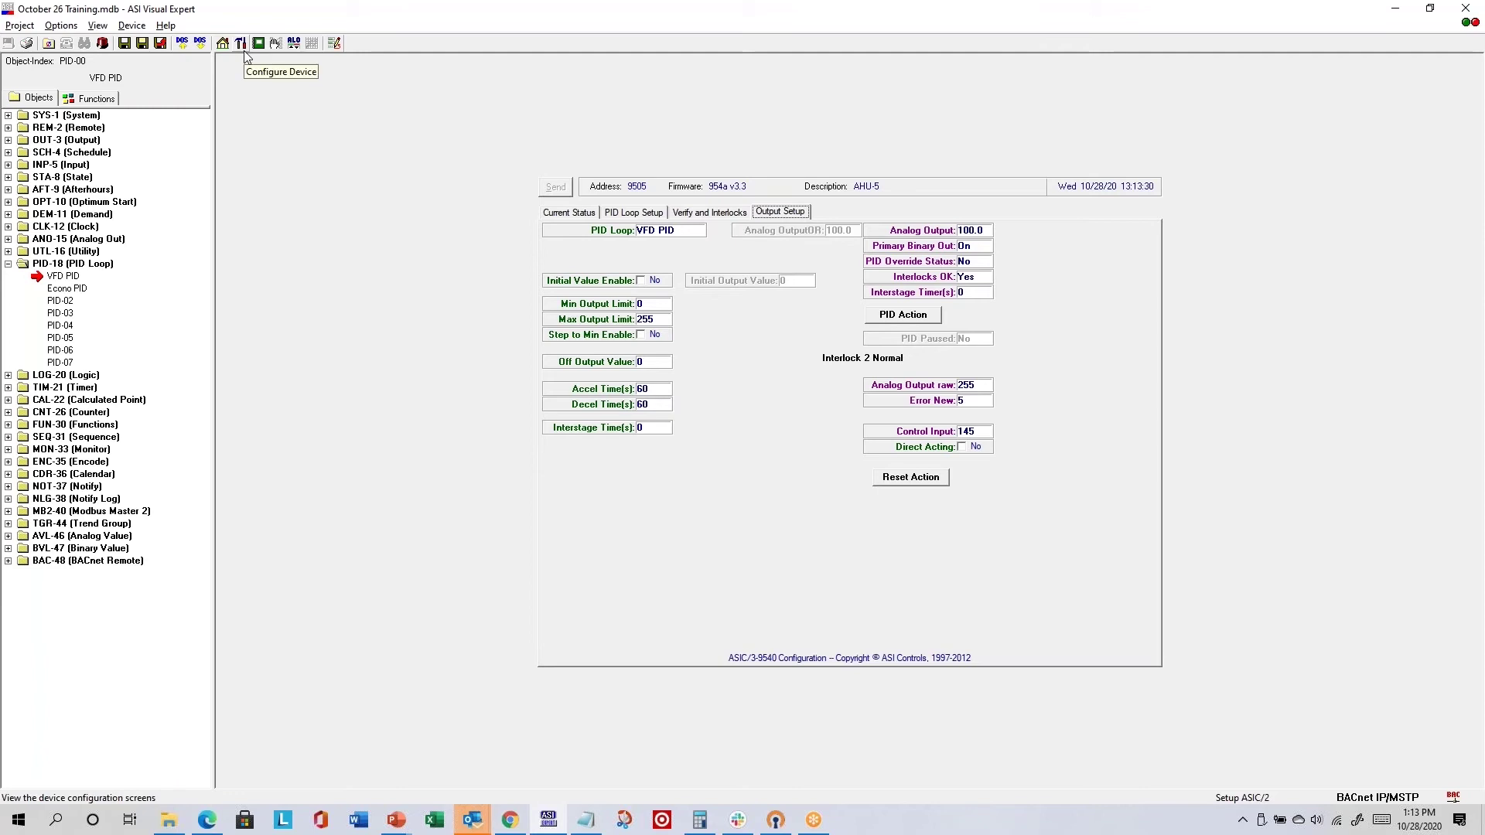
# - Cancel a new project and open the project browser listing C:\ASI Controls\Projects
pyautogui.click(17, 26)
pyautogui.click(57, 48)
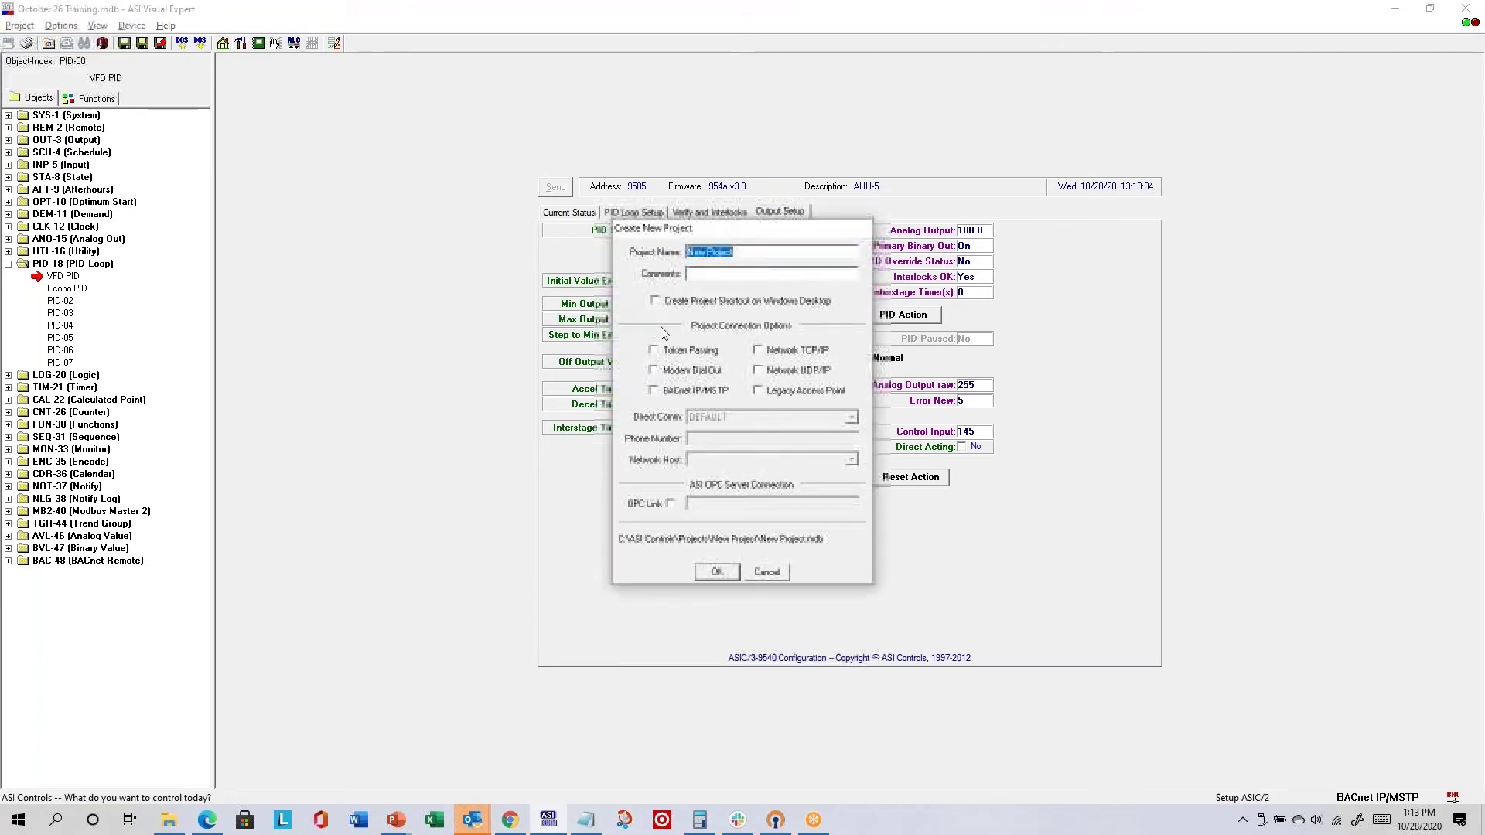
pyautogui.click(779, 579)
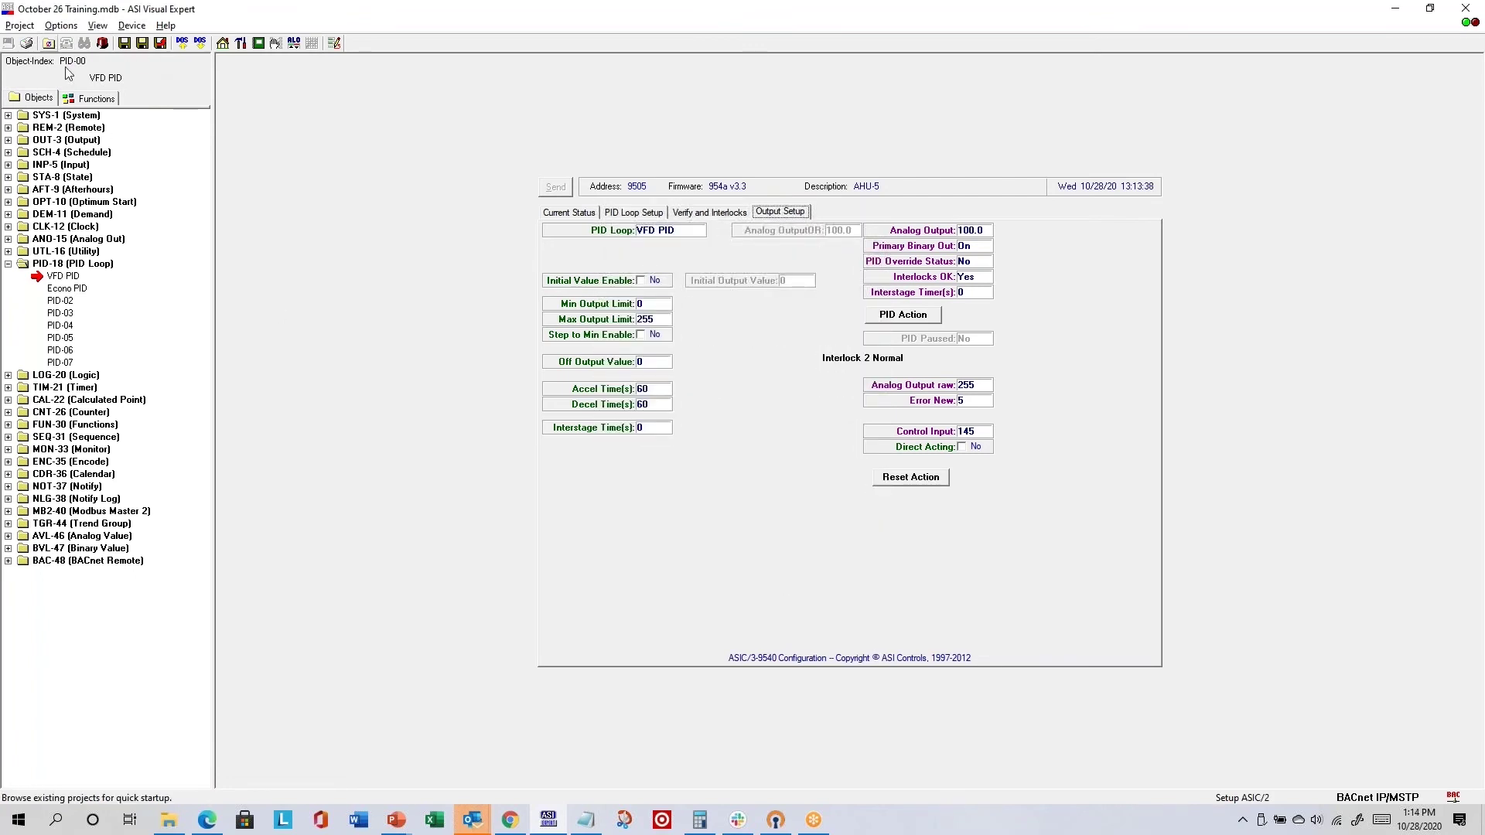
pyautogui.click(48, 44)
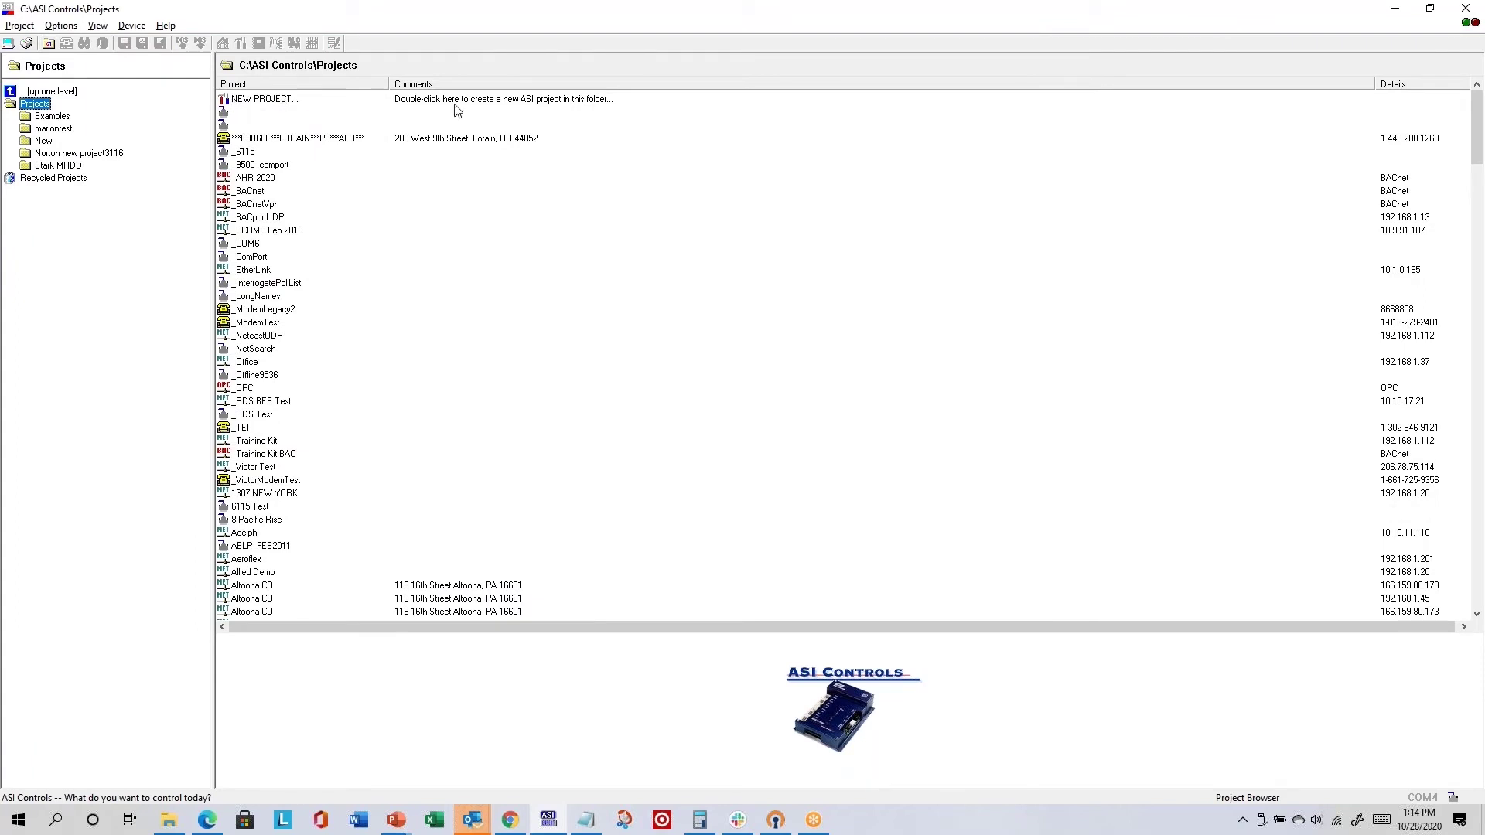
pyautogui.click(18, 28)
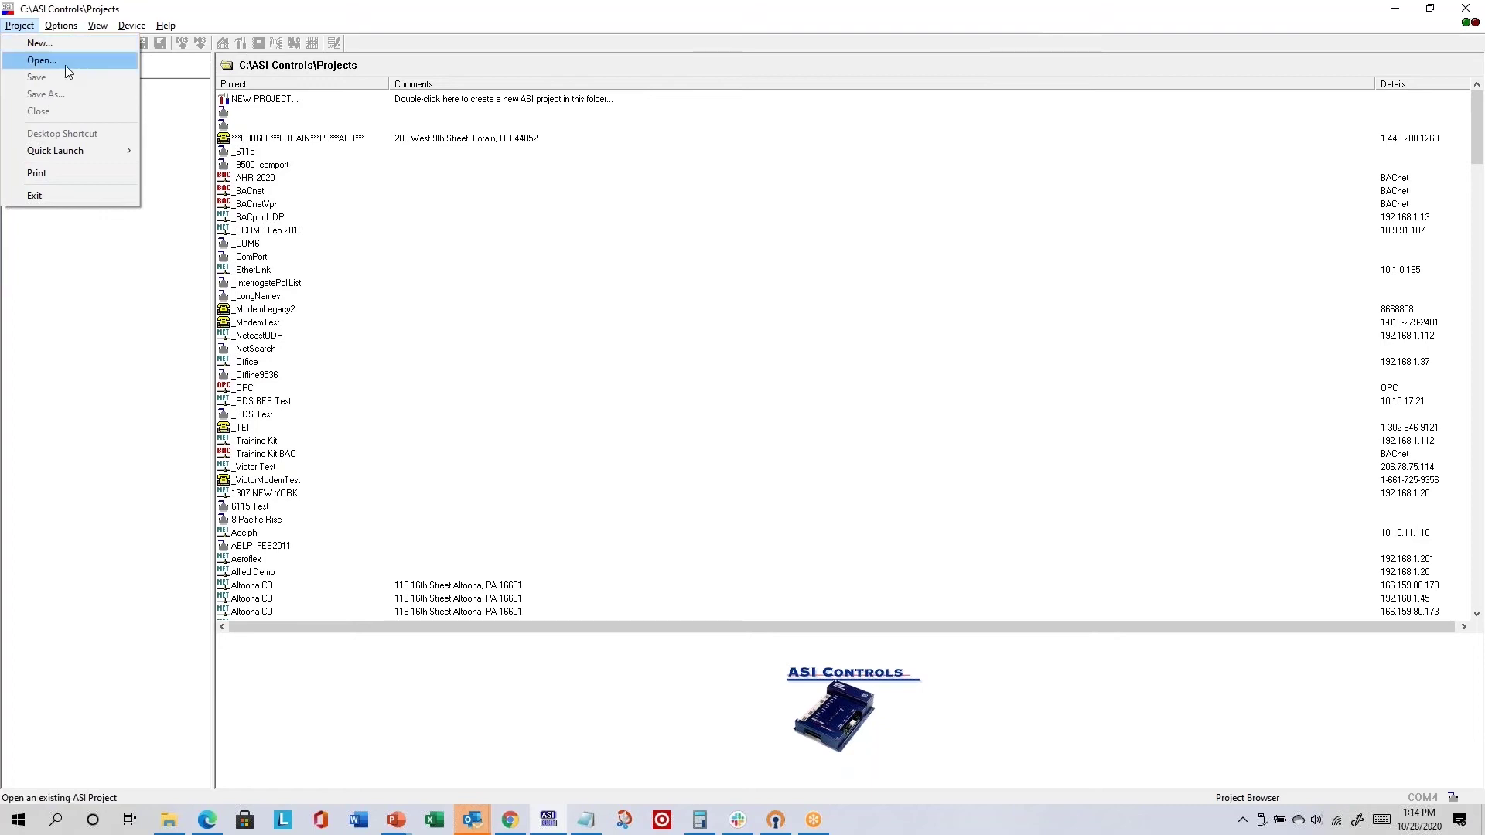
pyautogui.click(665, 50)
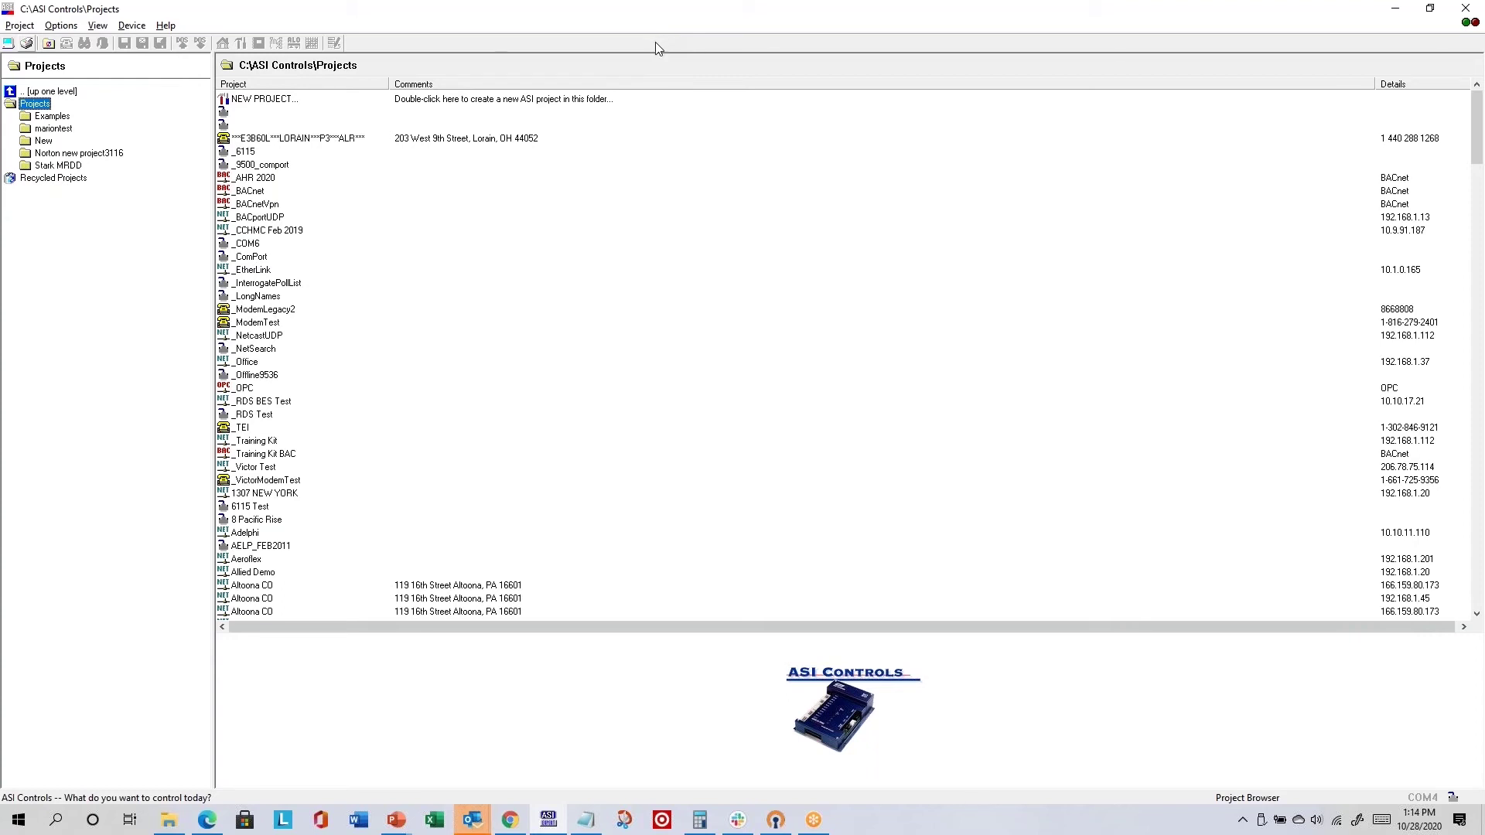
pyautogui.hotkey('alt', 'Tab')
pyautogui.hotkey('alt', 'Tab')
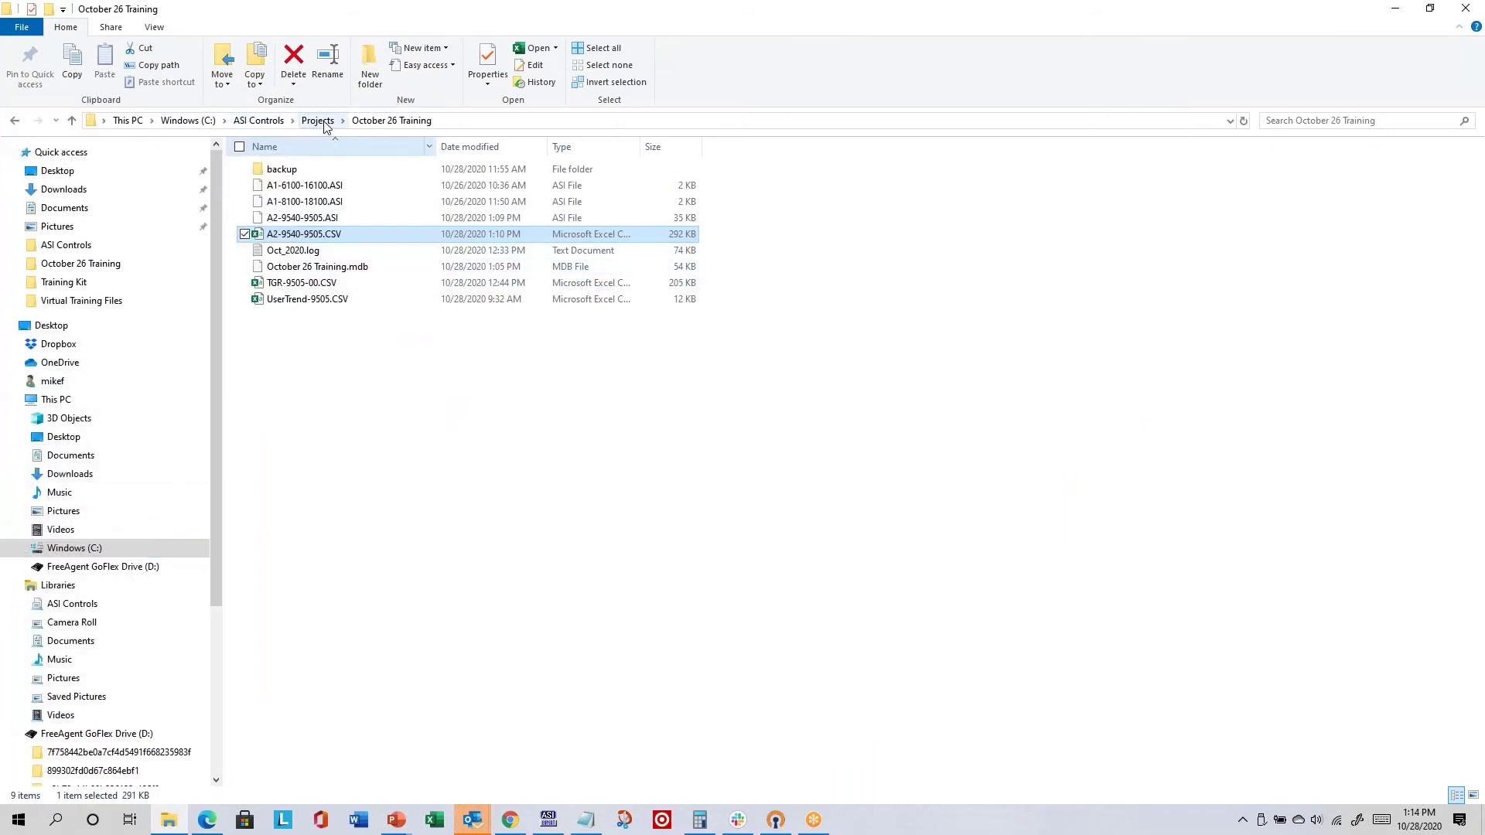
# - Select the 54 KB October 26 Training.mdb project database in File Explorer
pyautogui.click(358, 269)
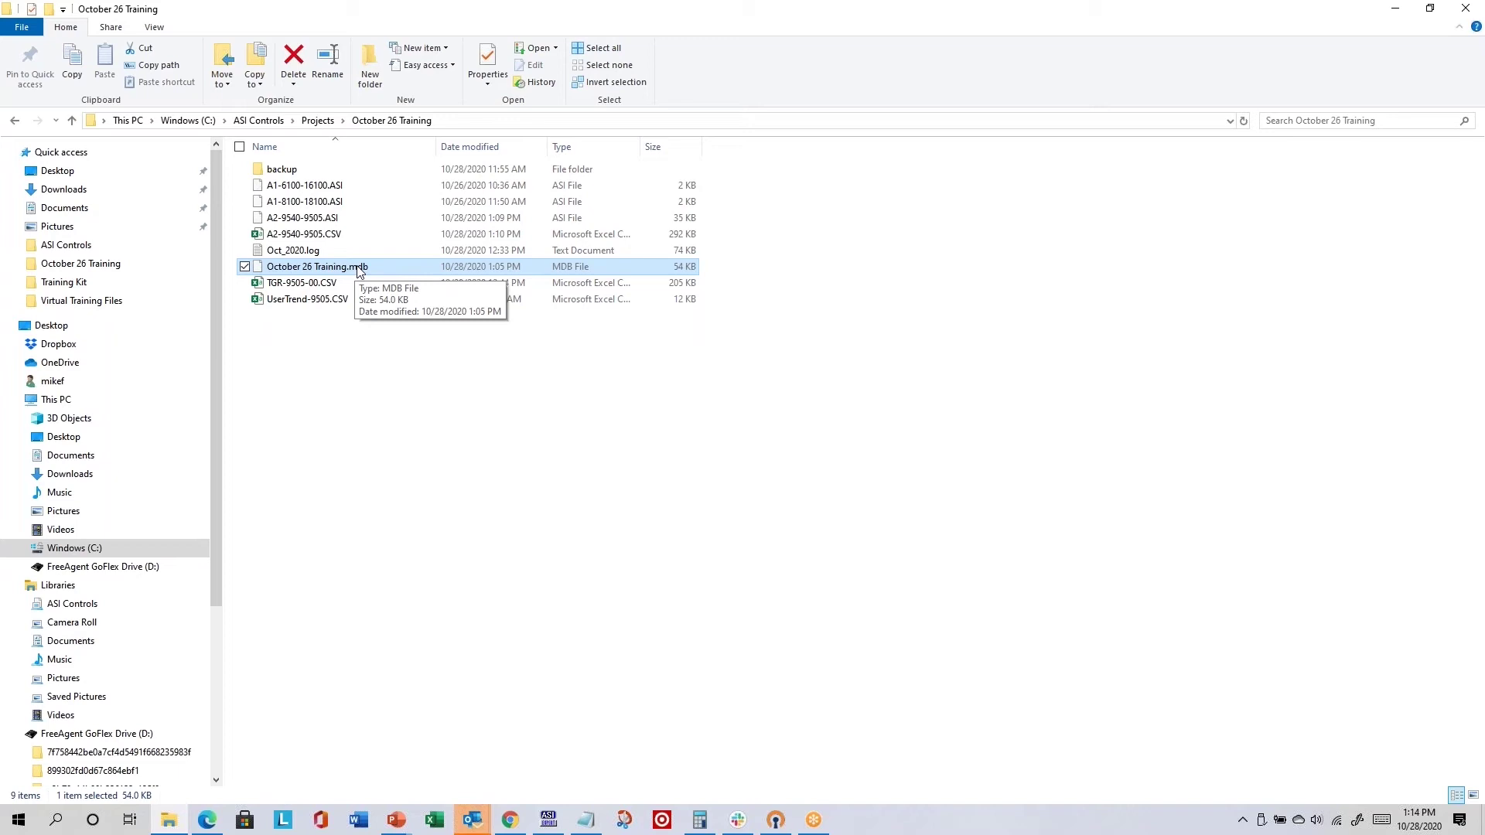
pyautogui.hotkey('alt', 'Tab')
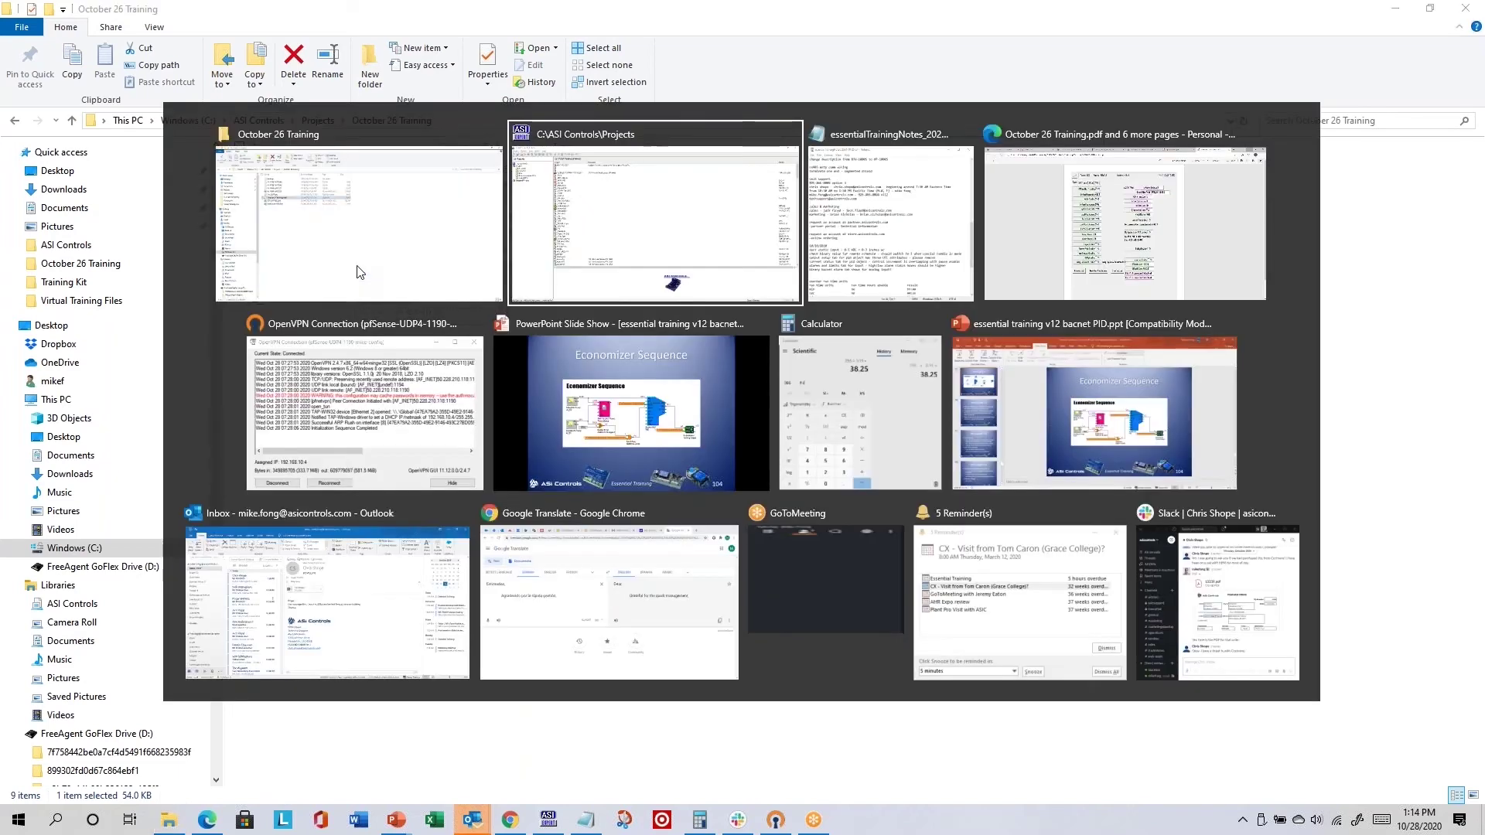
# - Find October 26 Training in the project browser list and open it
pyautogui.click(277, 496)
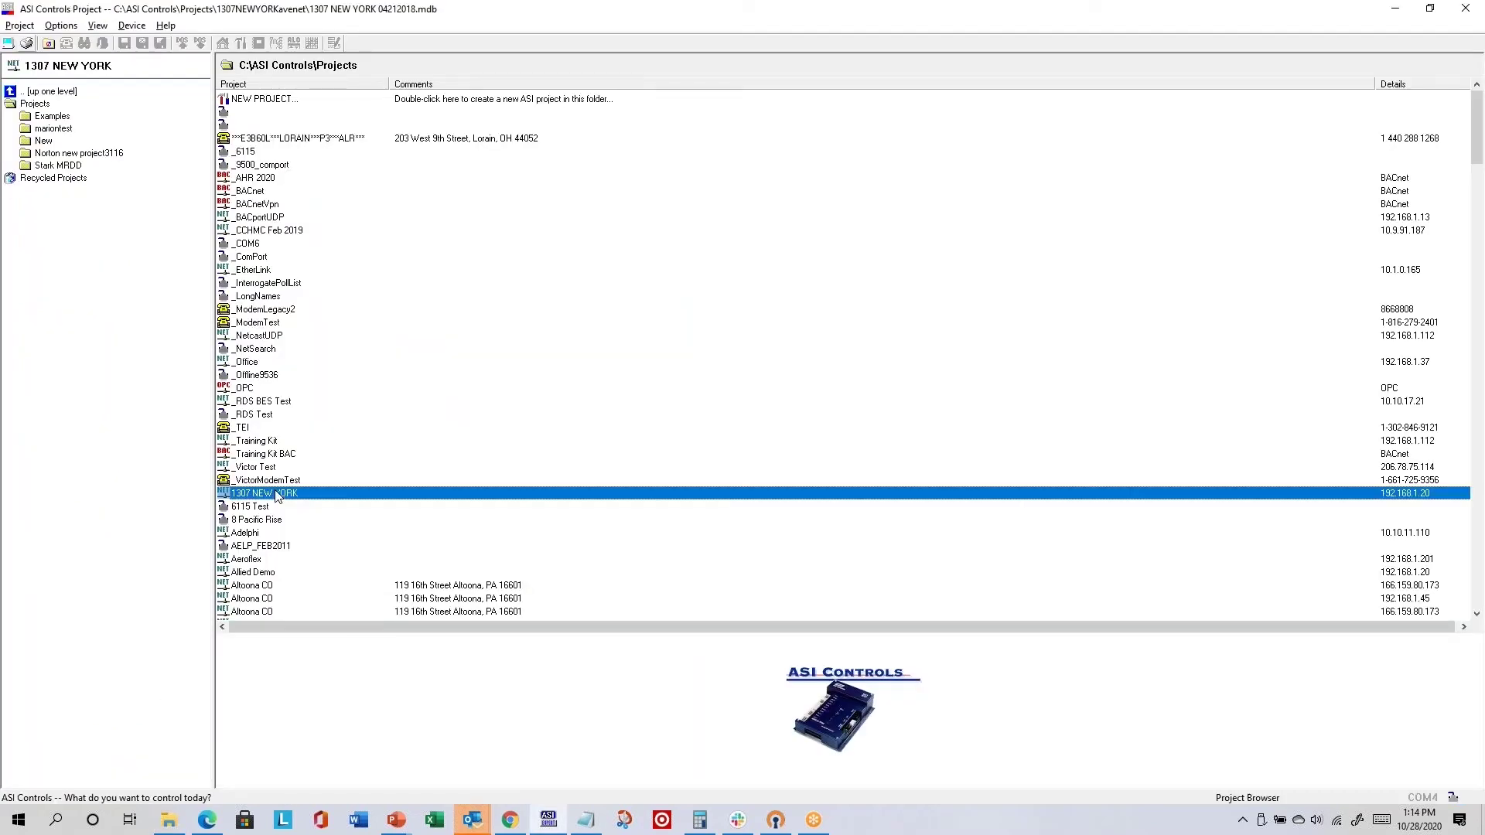
pyautogui.press('o')
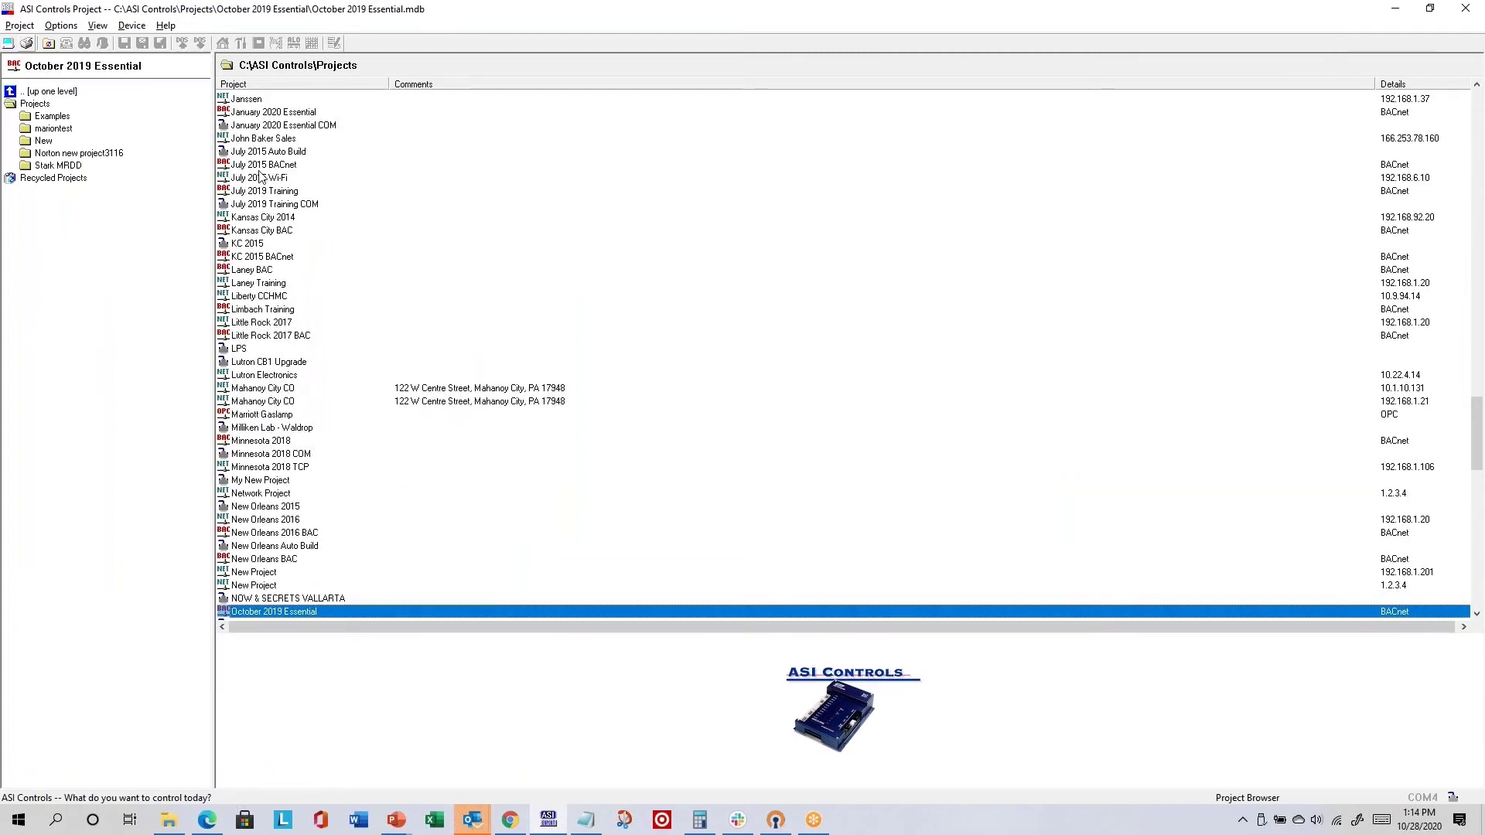
pyautogui.scroll(-2, 309, 476)
pyautogui.scroll(-3, 314, 472)
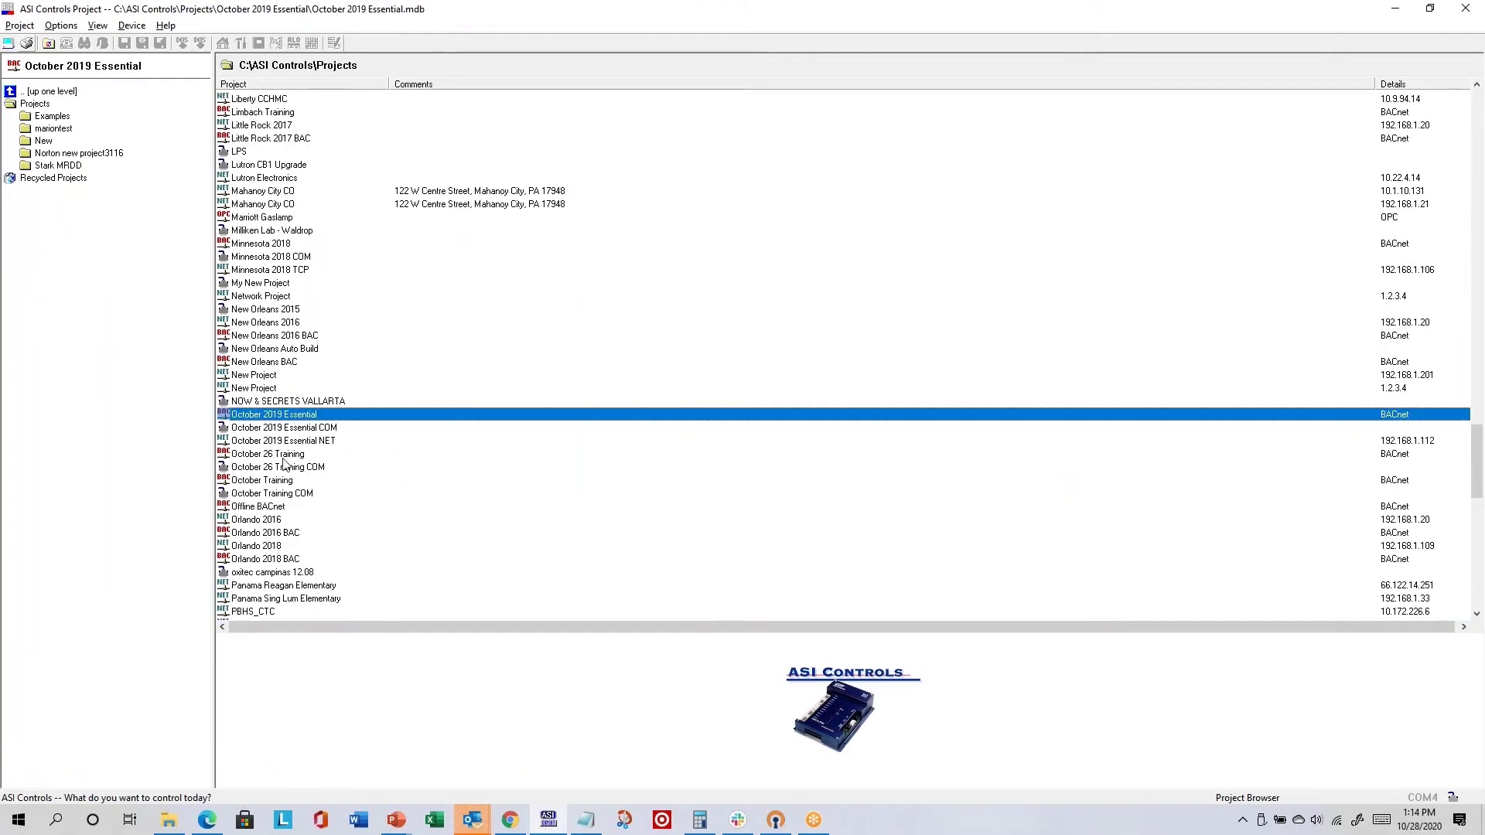
pyautogui.doubleClick(286, 455)
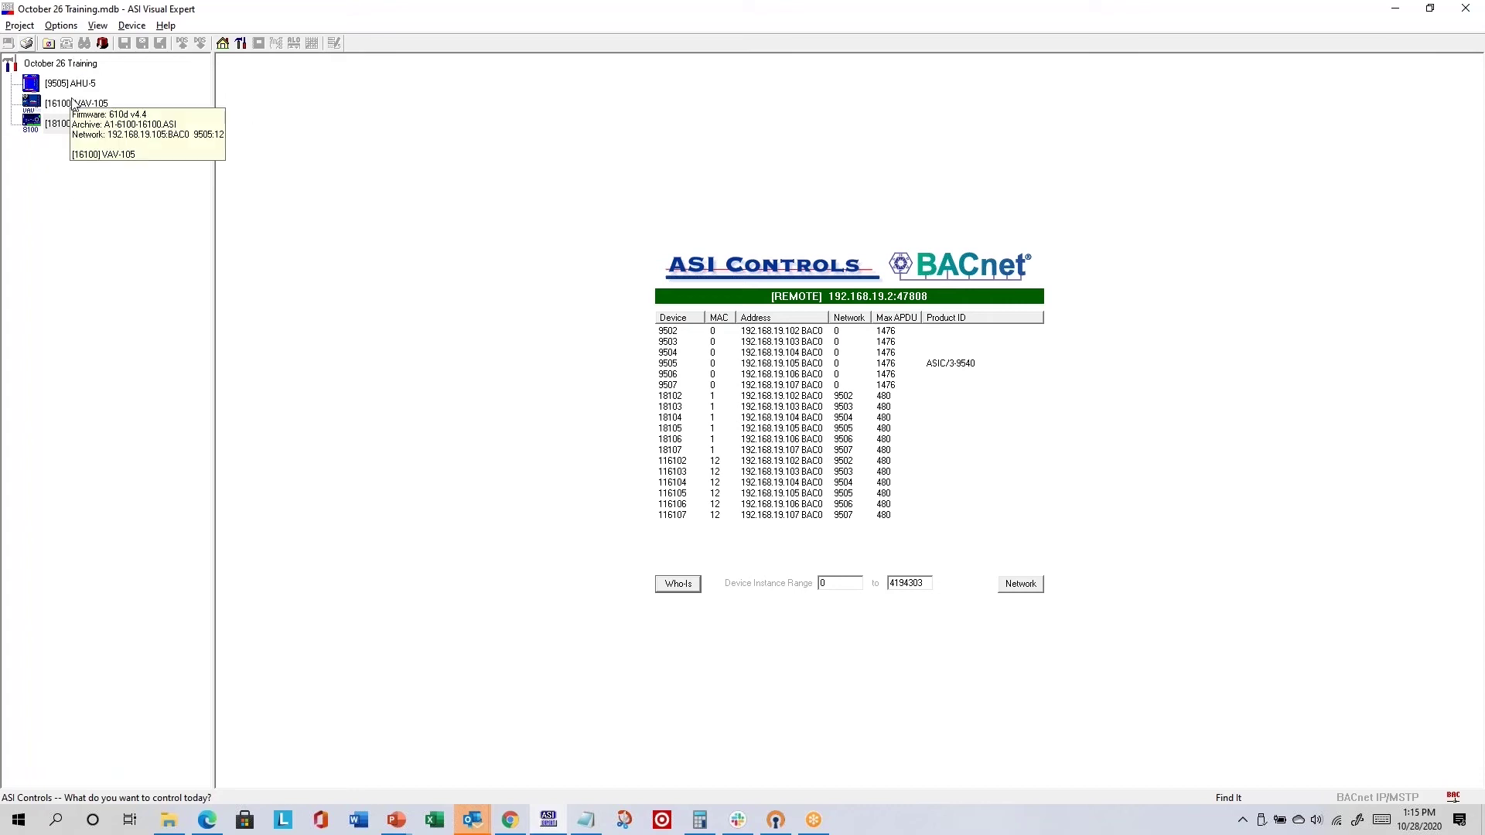
# - Switch to the File Explorer window showing the October 26 Training folder
pyautogui.hotkey('alt', 'Tab')
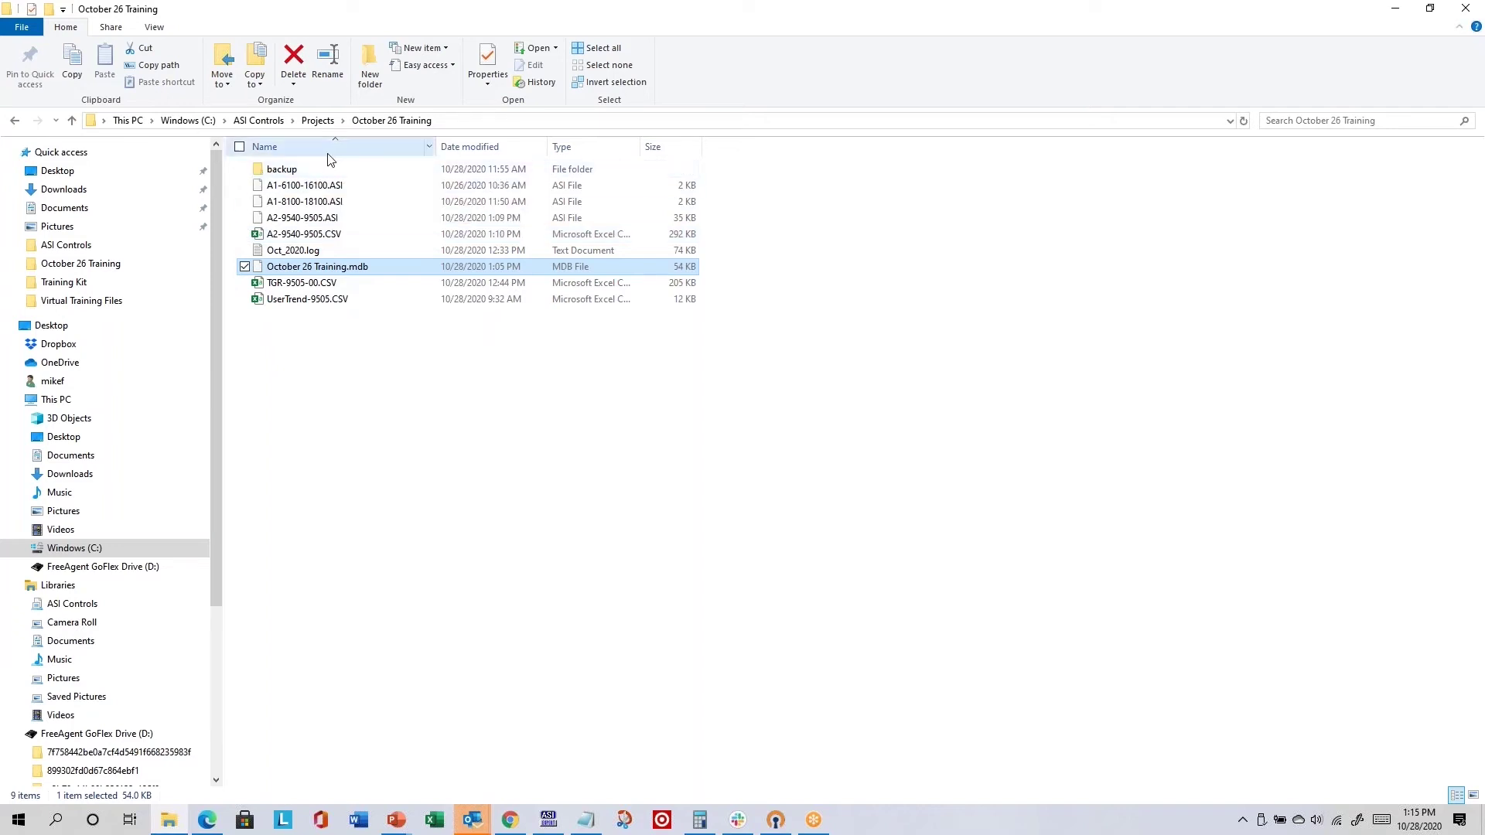
# - Select Oct_2020.log in the October 26 Training folder, then return to ASI Visual Expert
pyautogui.click(304, 255)
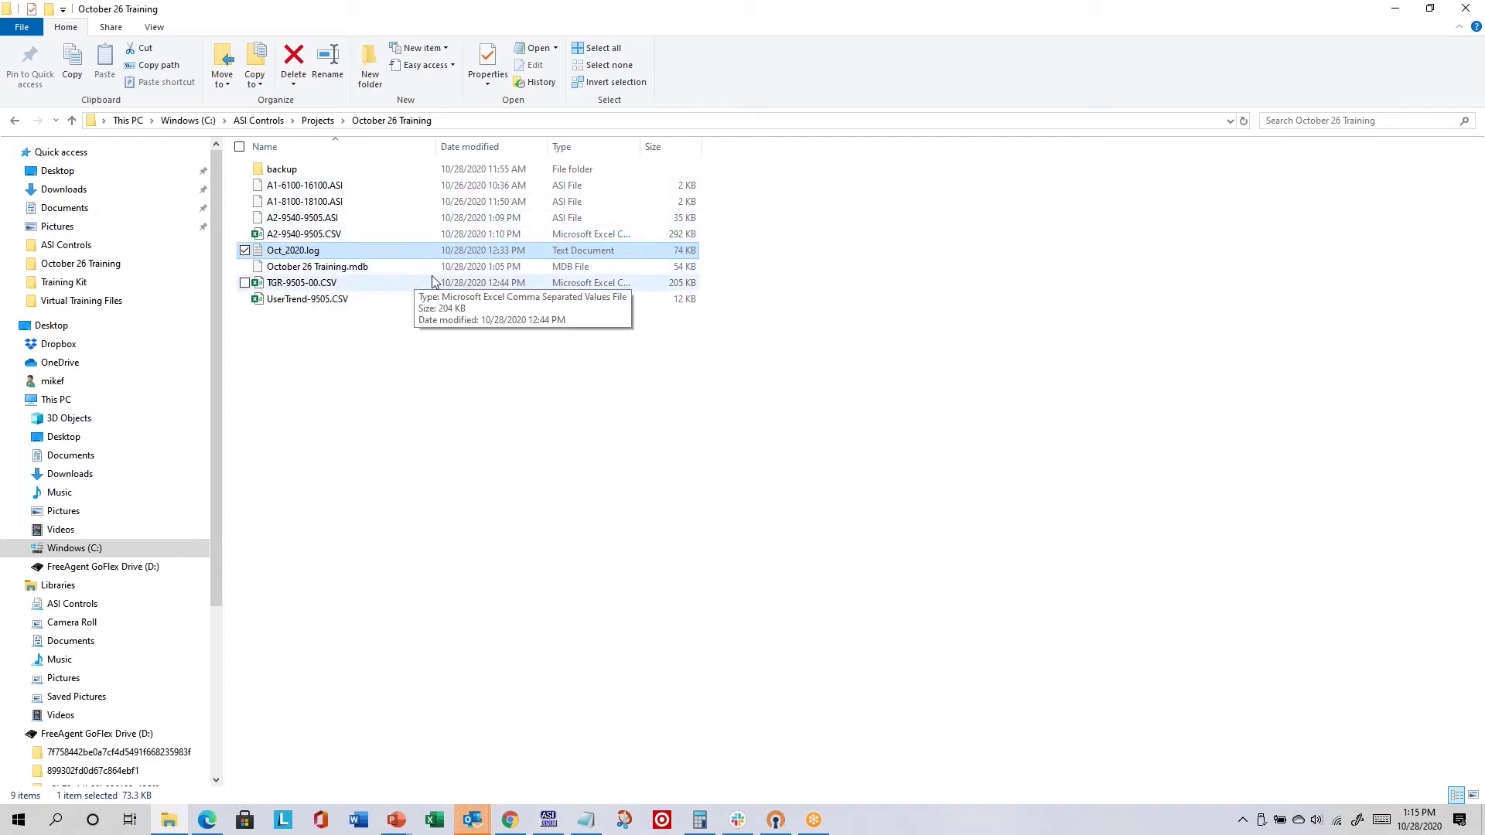
pyautogui.hotkey('alt', 'Tab')
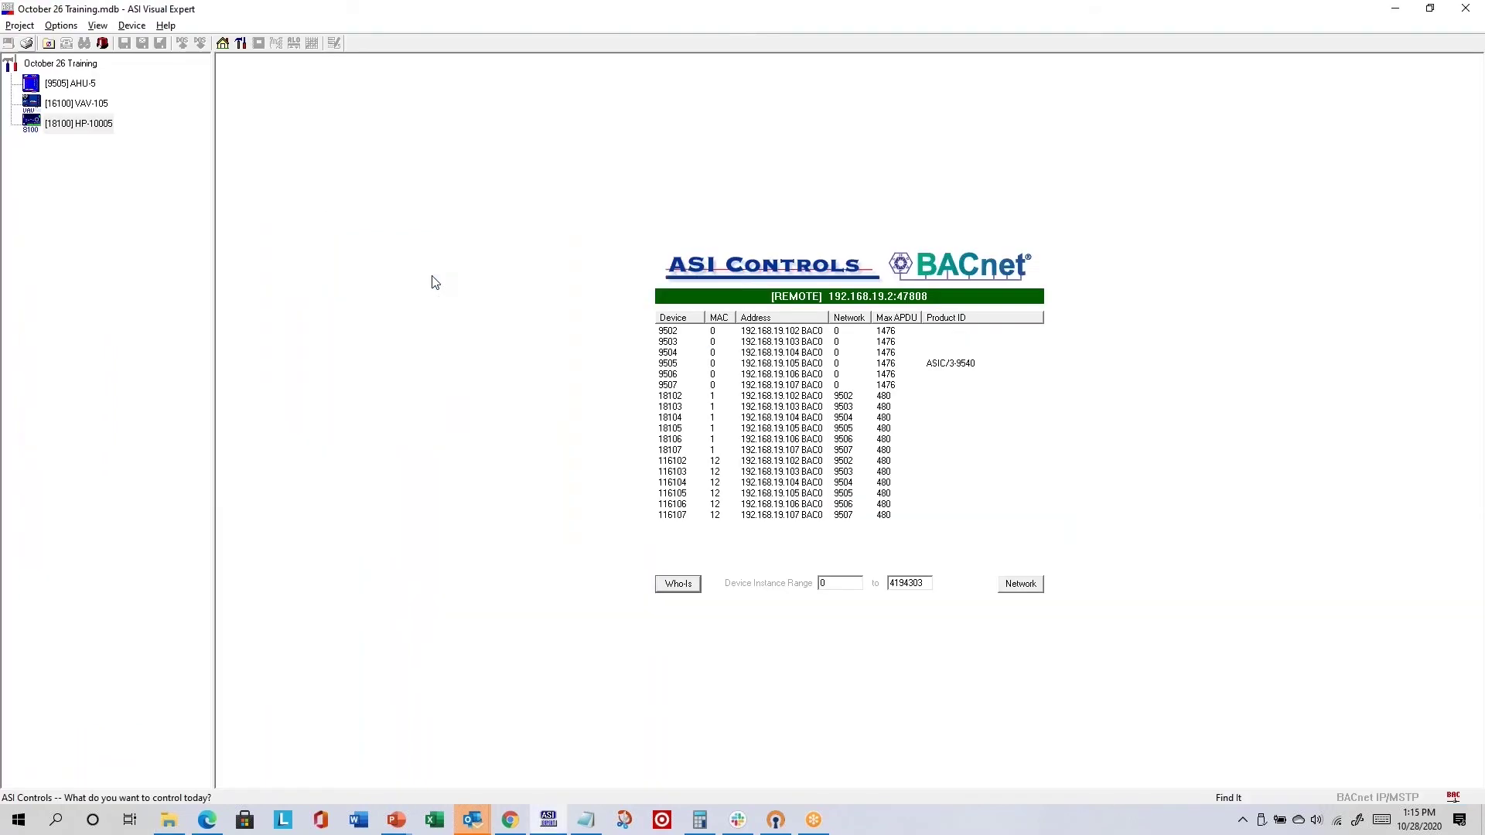
# - Browse to the _AHR 2020.mdb project file, then cancel without loading it
pyautogui.click(20, 26)
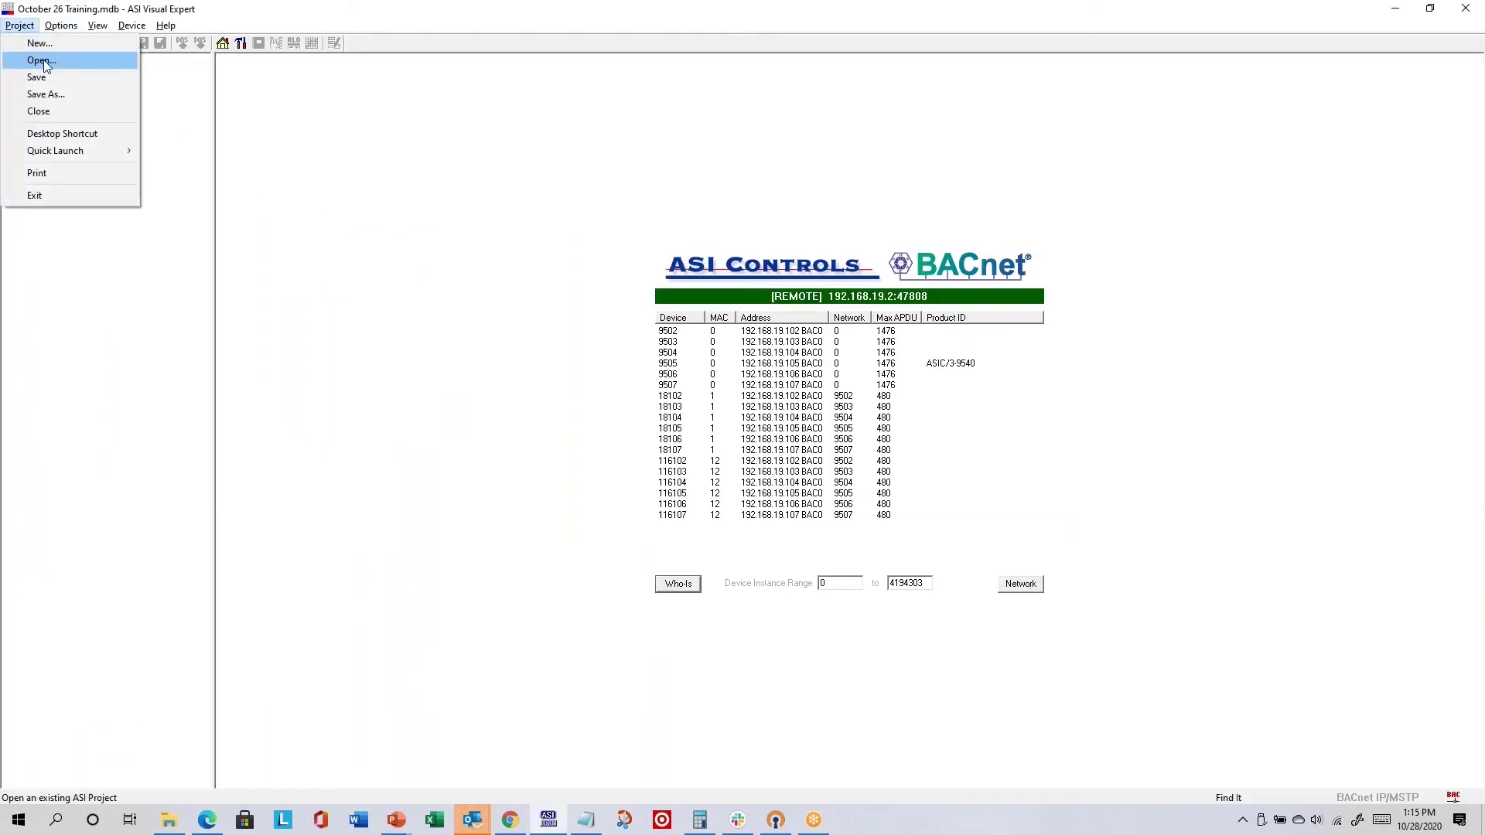
pyautogui.click(35, 58)
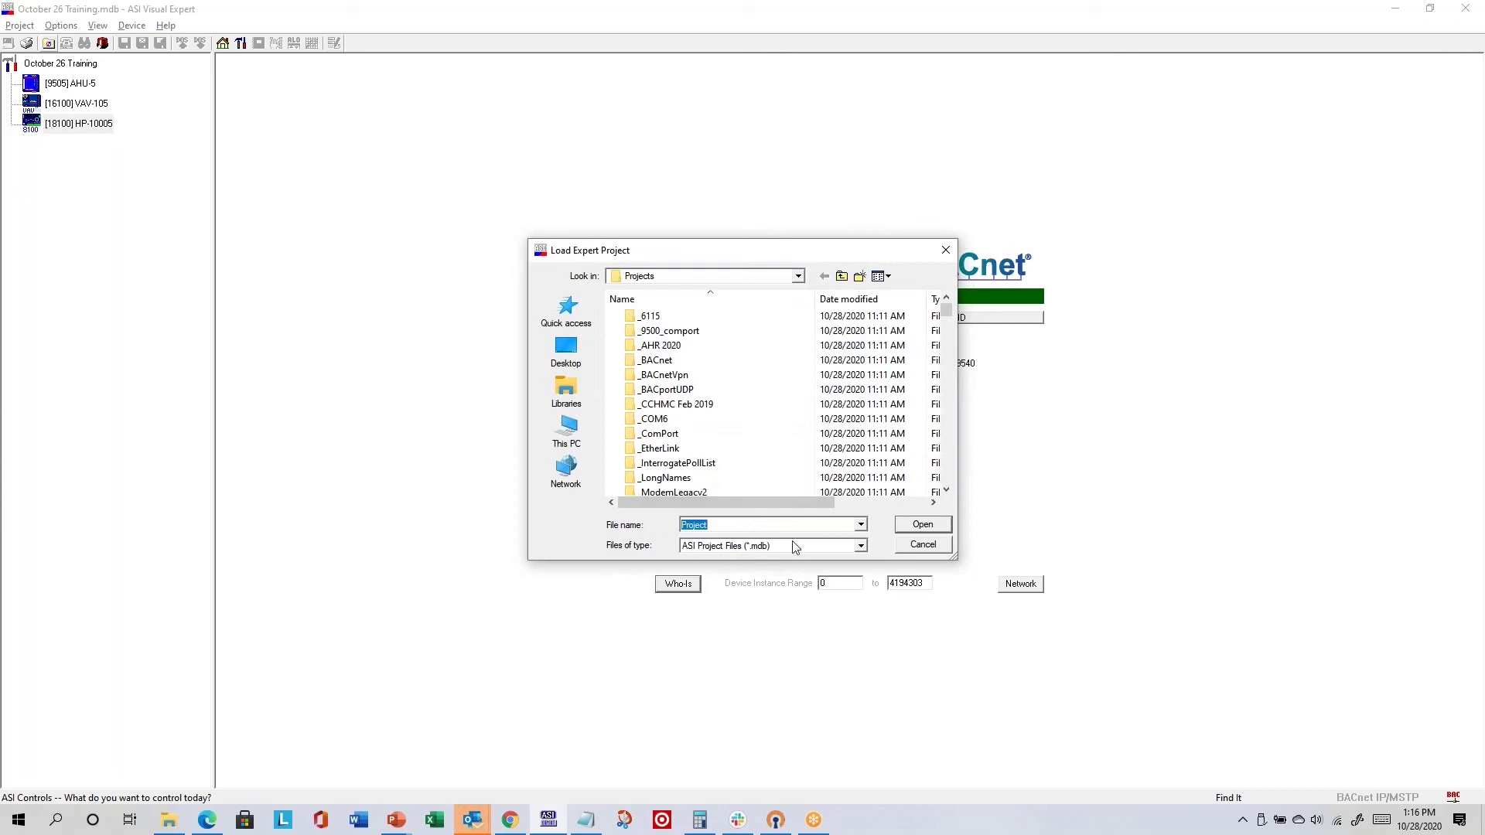
pyautogui.doubleClick(660, 345)
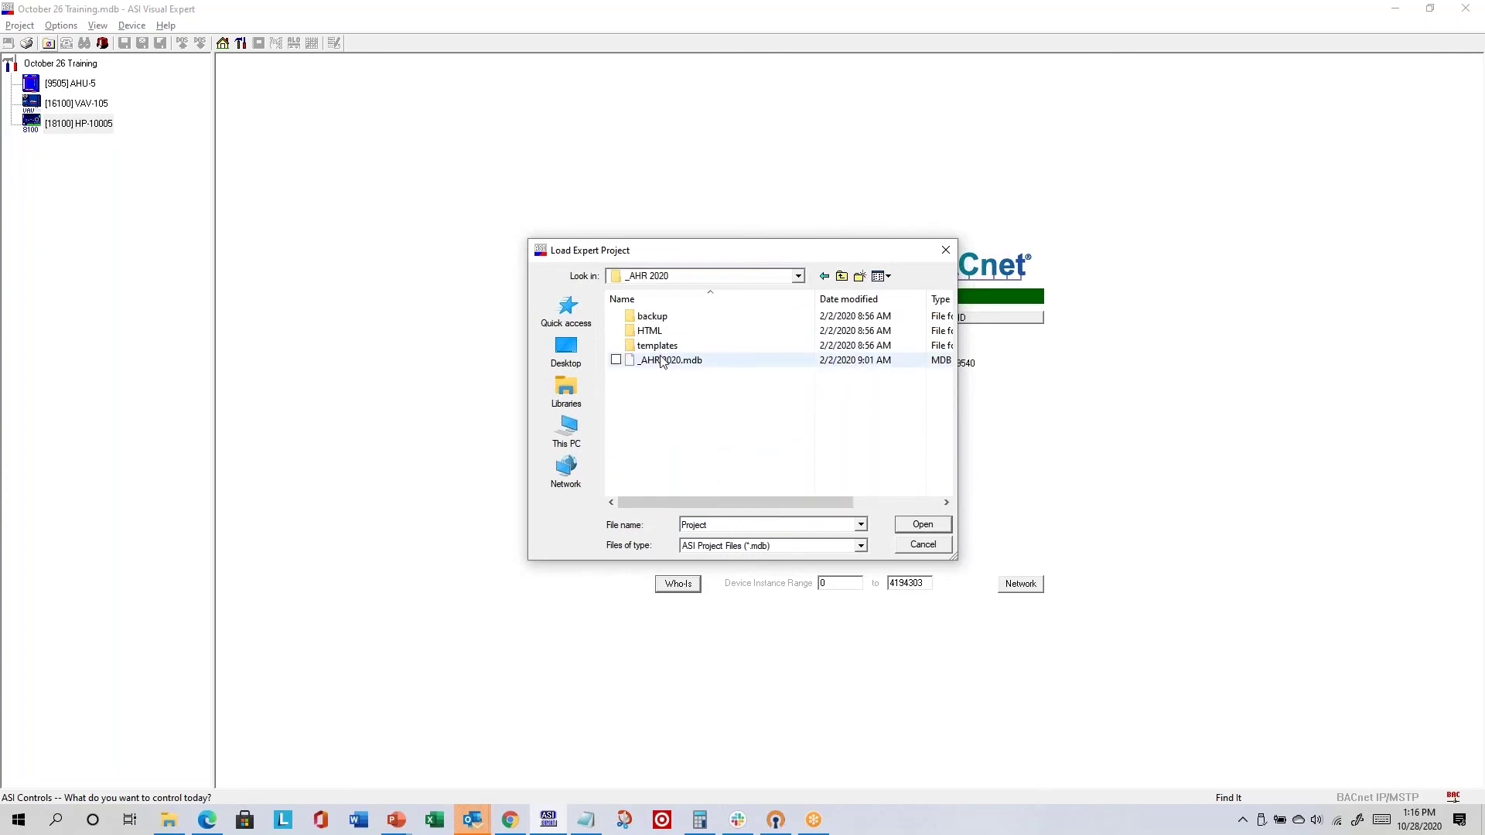
pyautogui.click(661, 360)
pyautogui.click(935, 546)
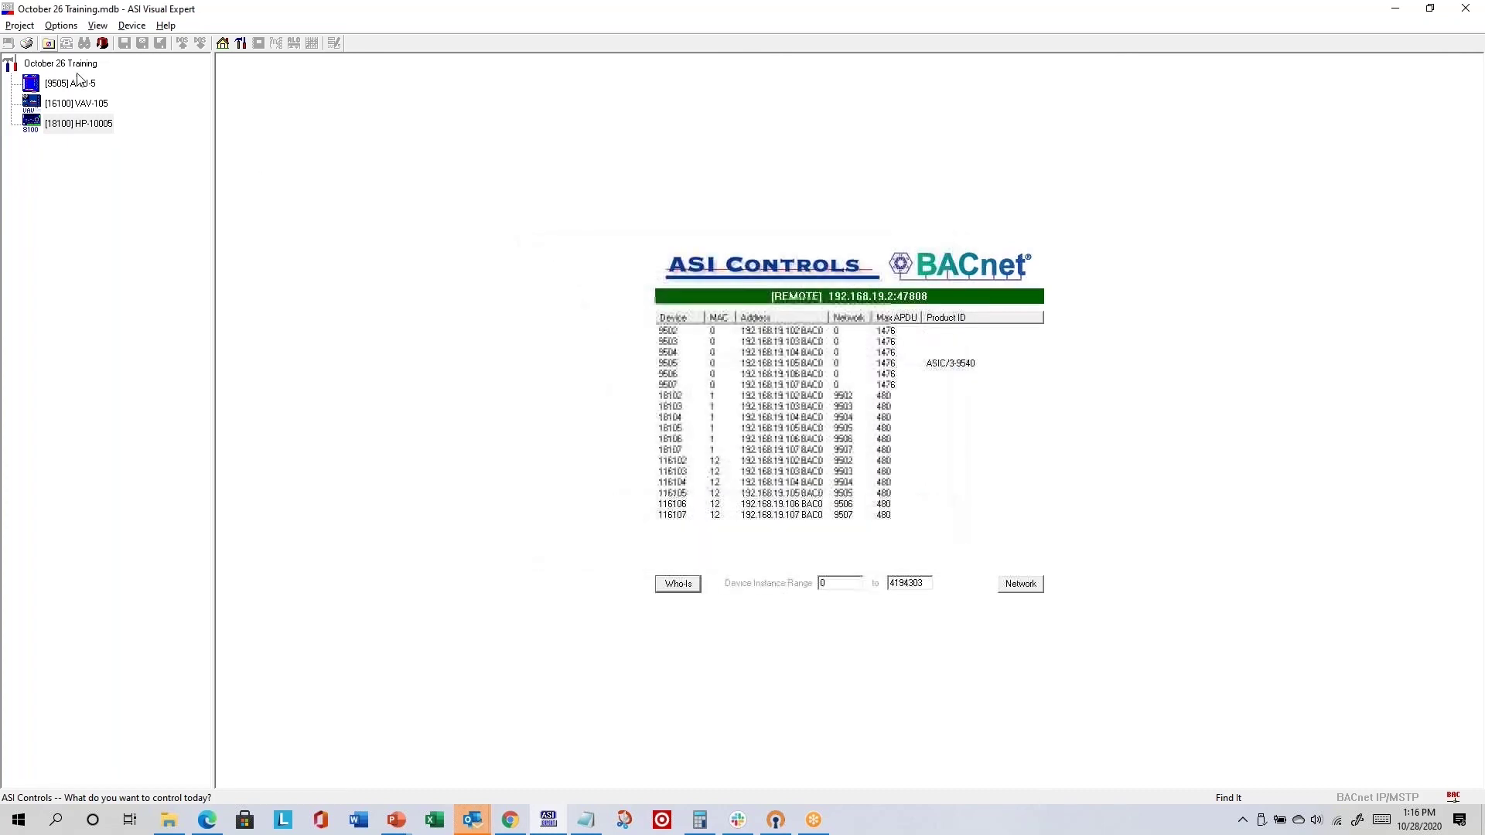
# - Look through the Project, Help and Options menus for the view display settings
pyautogui.click(21, 25)
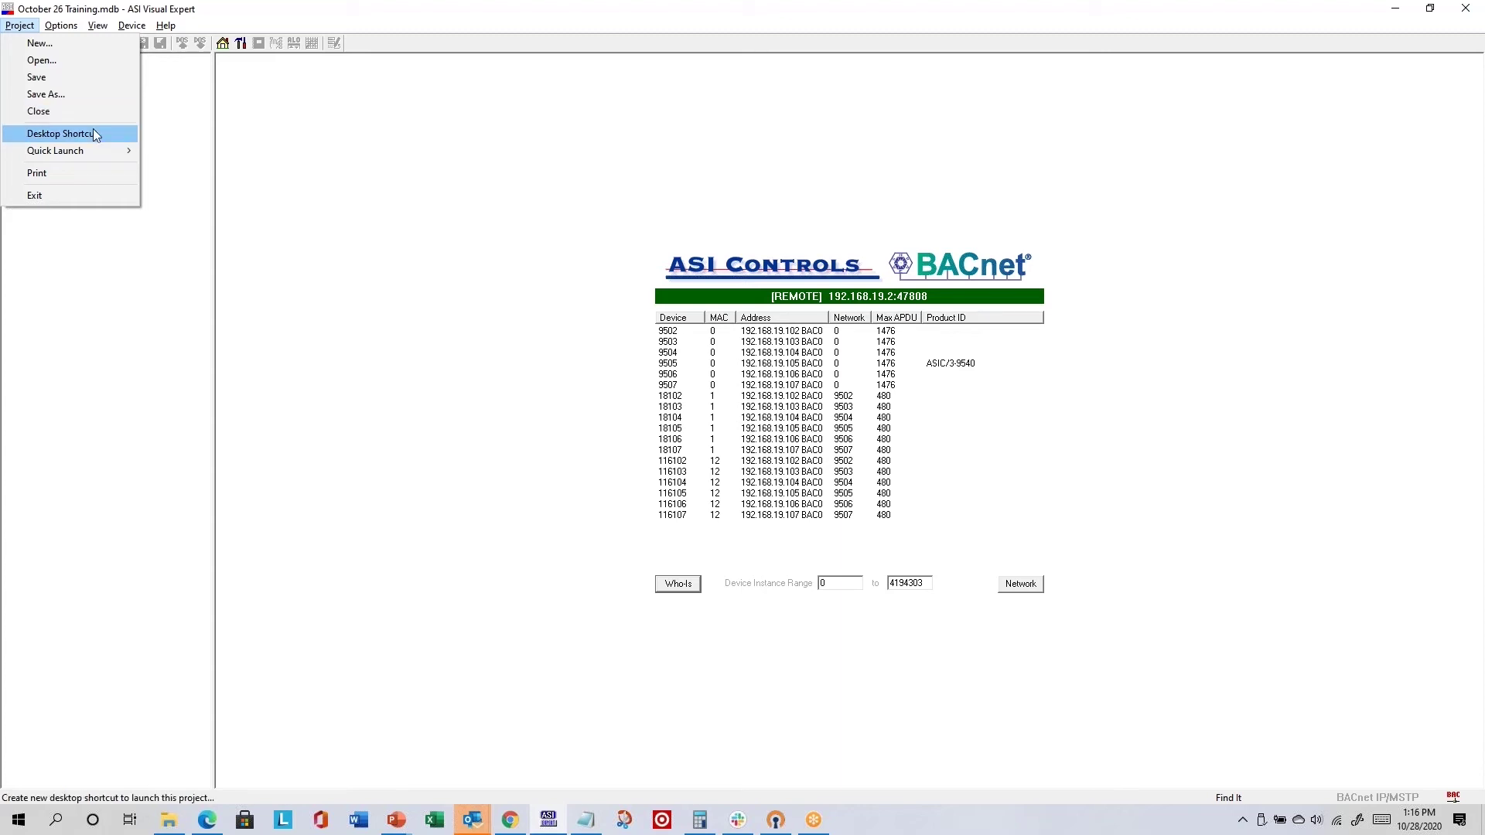
pyautogui.moveTo(113, 152)
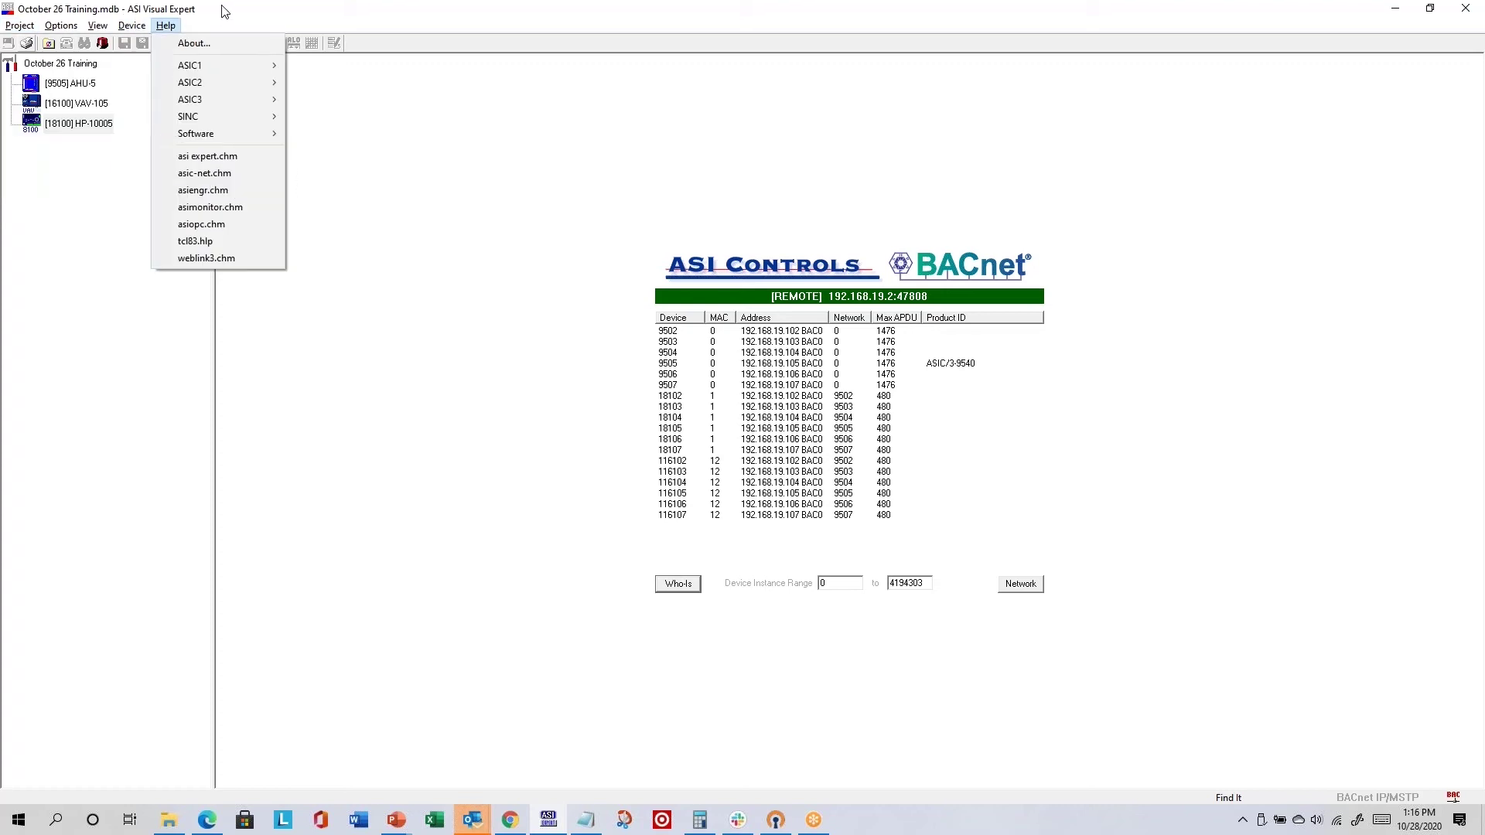
pyautogui.click(166, 26)
pyautogui.click(63, 26)
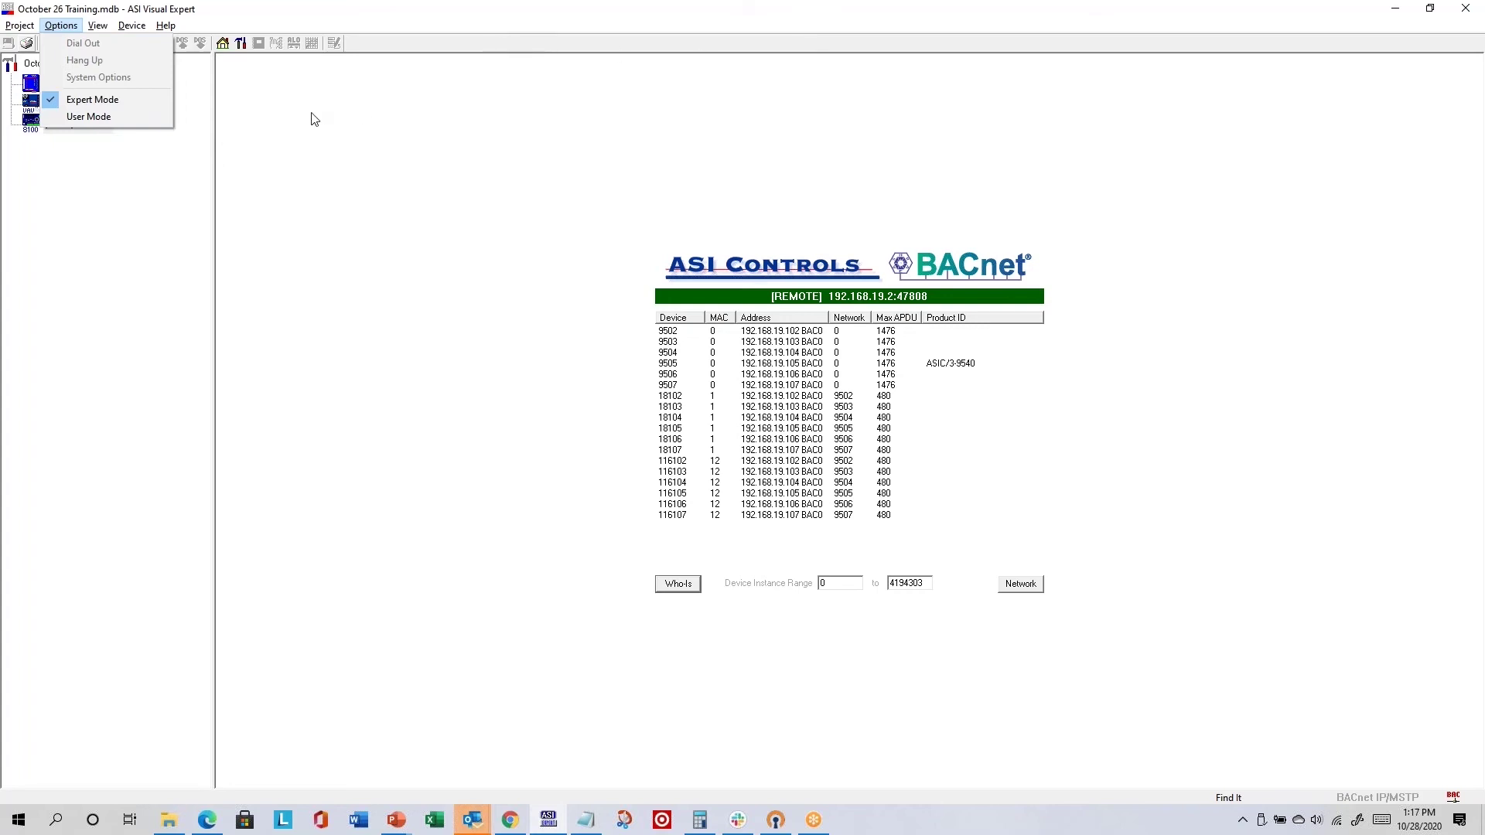
pyautogui.moveTo(93, 30)
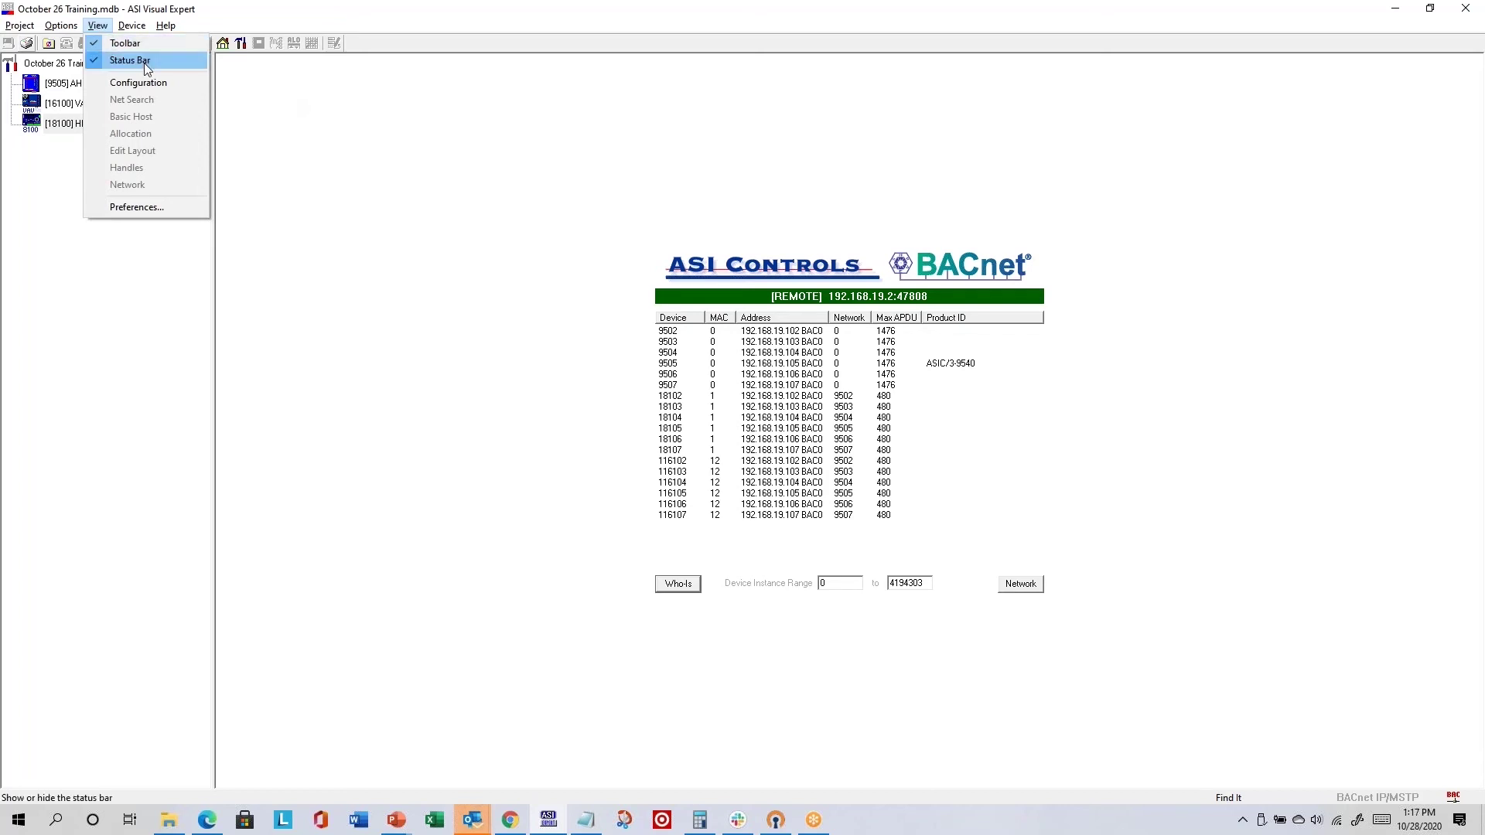
# - Open User Preferences and raise the Parameter Page Cache slider to Large
pyautogui.click(177, 211)
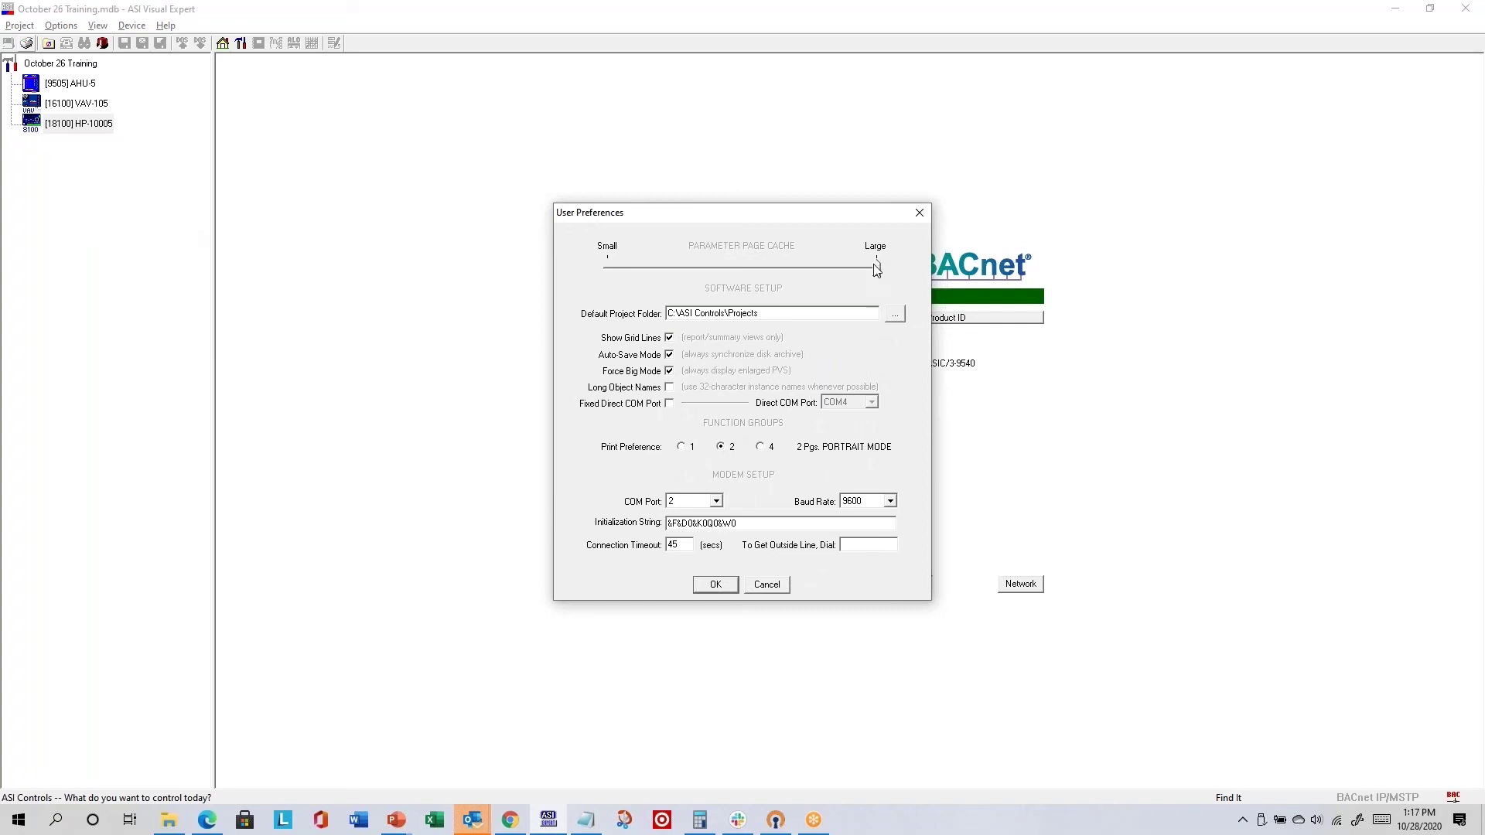
pyautogui.moveTo(876, 268)
pyautogui.mouseDown()
pyautogui.moveTo(766, 272)
pyautogui.moveTo(904, 273)
pyautogui.mouseUp()
# - Apply the preferences, load AHU-5's ASIC/3-9540 system page, and start saving its device file
pyautogui.click(718, 586)
pyautogui.doubleClick(76, 81)
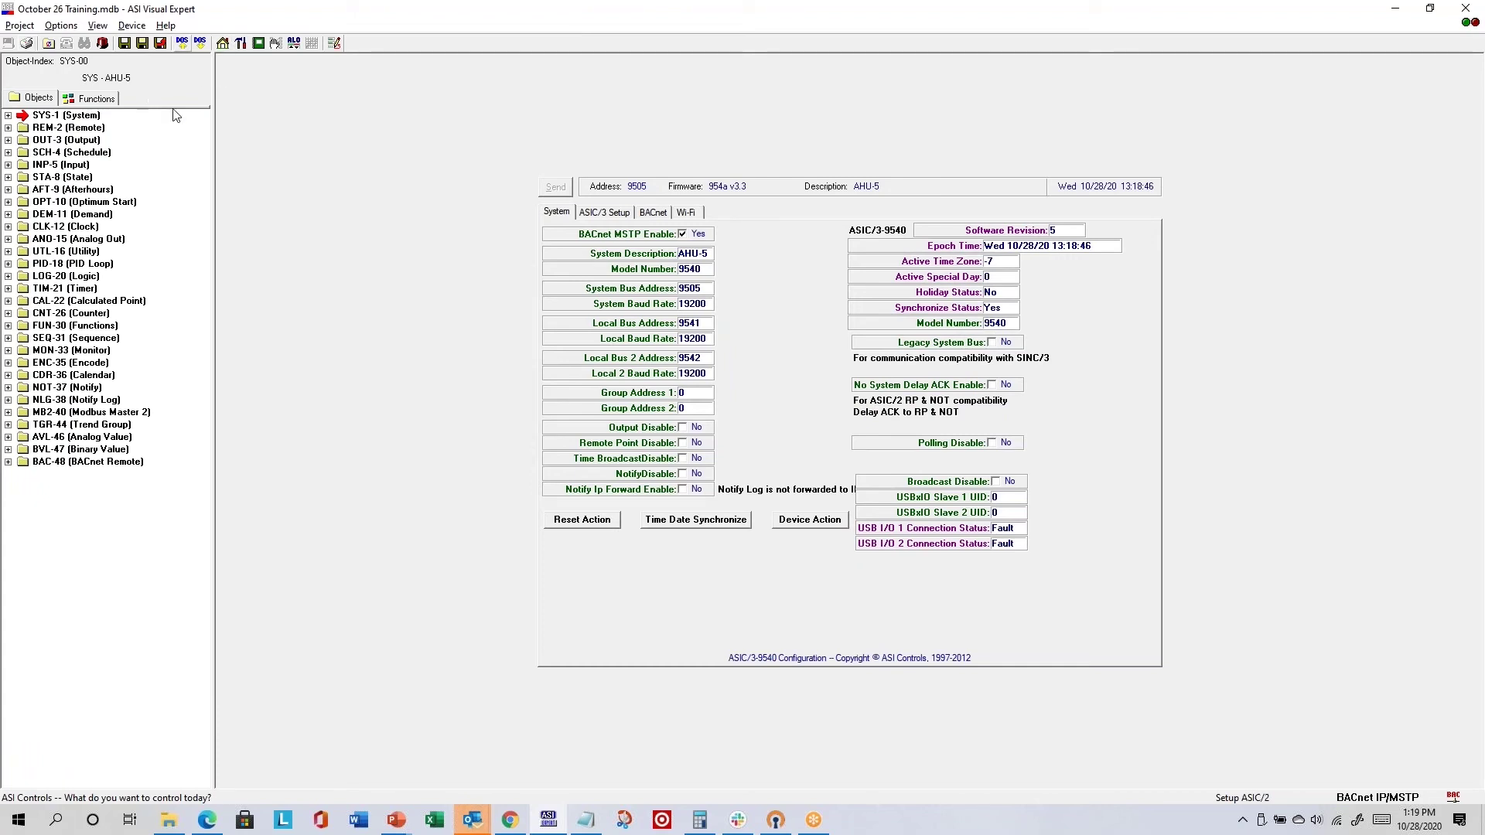
pyautogui.click(222, 43)
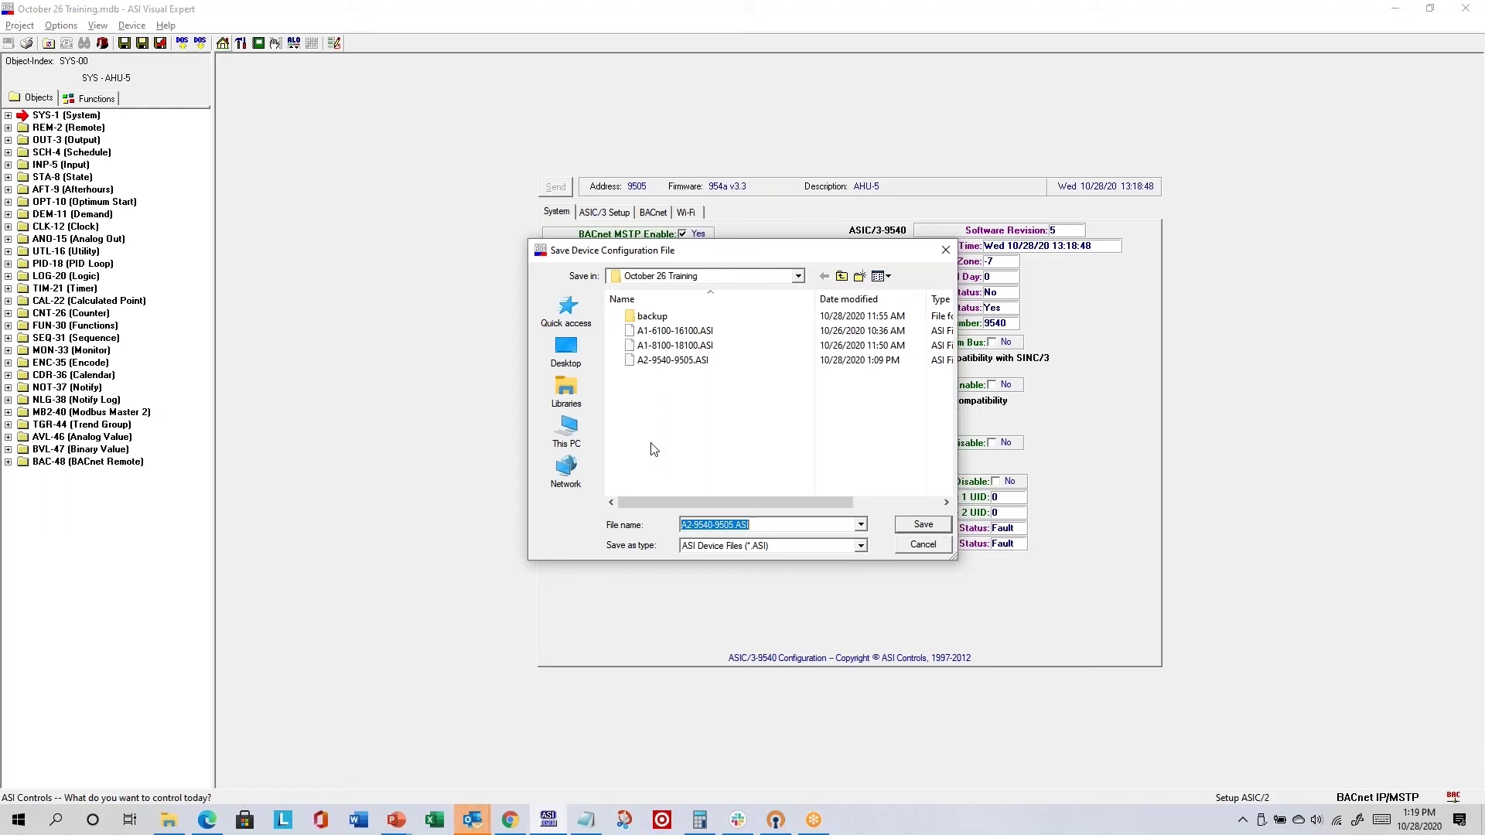
# - Save AHU-5's configuration, replacing the existing A2-9540-9505.ASI file
pyautogui.click(924, 525)
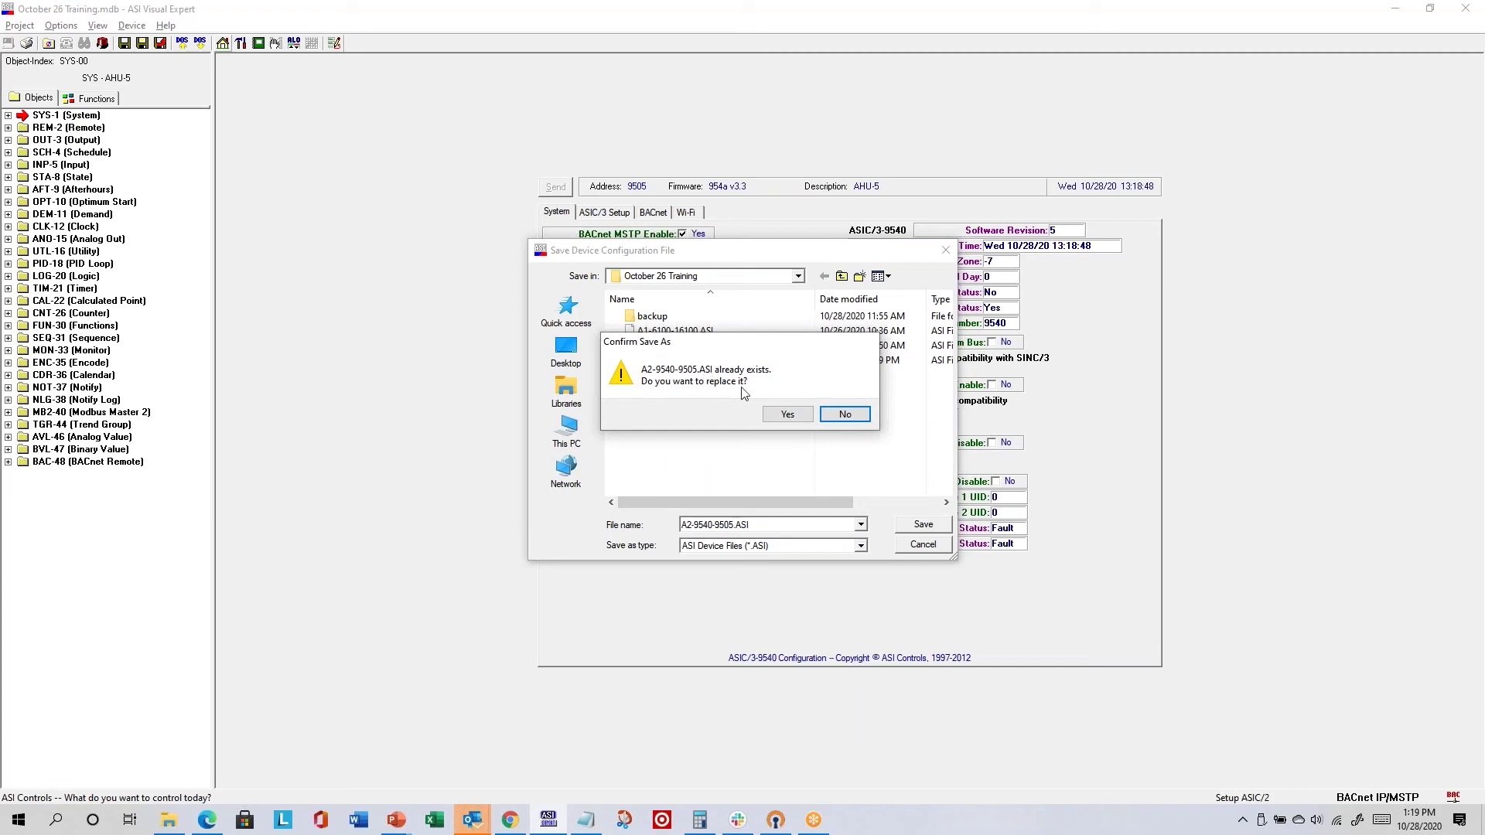
pyautogui.click(787, 415)
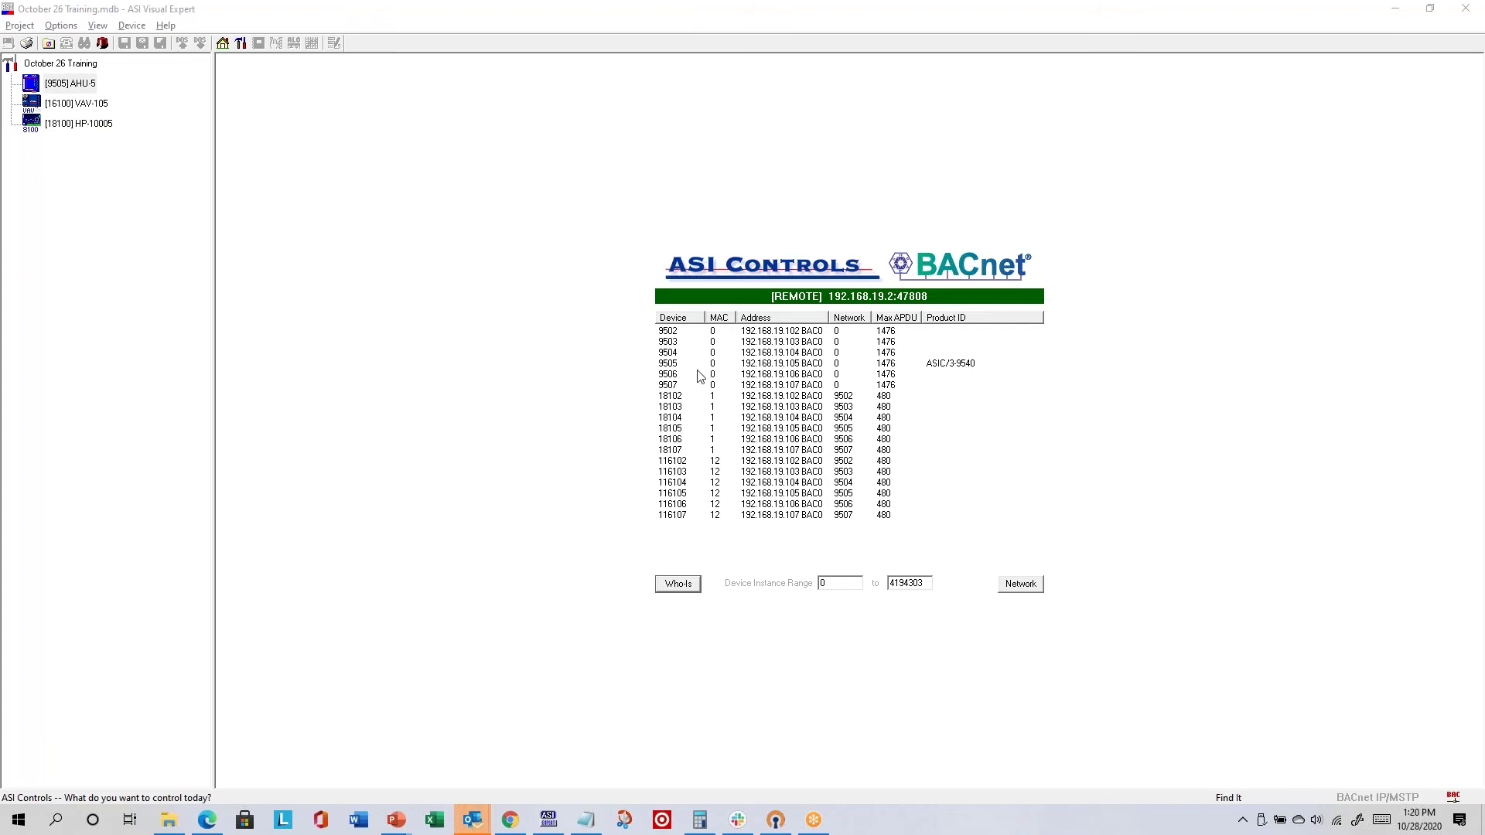
# - Add device 9502 as AHU-2, accept its device profile, and save its configuration file
pyautogui.doubleClick(670, 331)
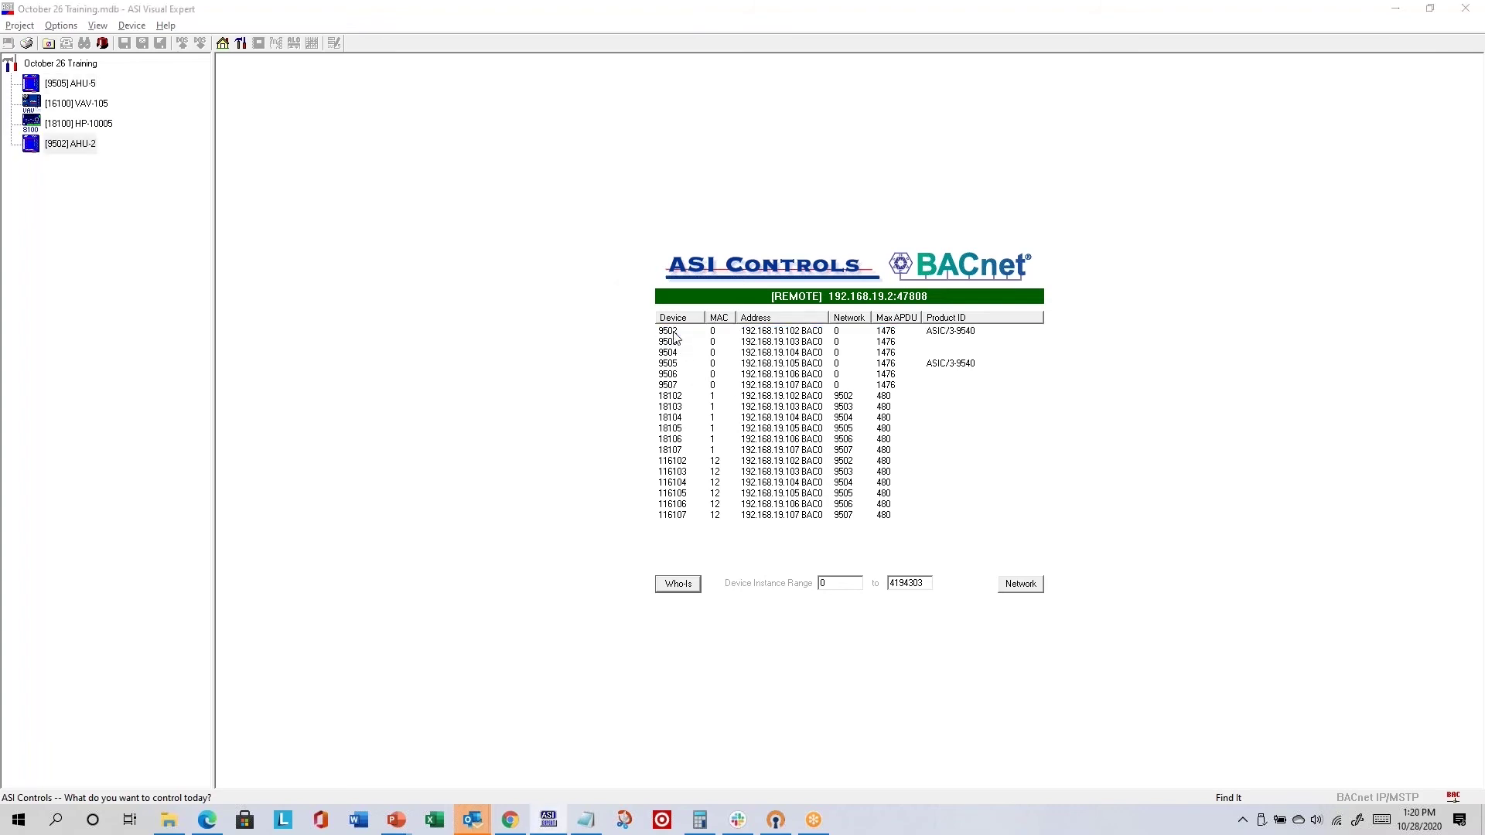
pyautogui.click(717, 512)
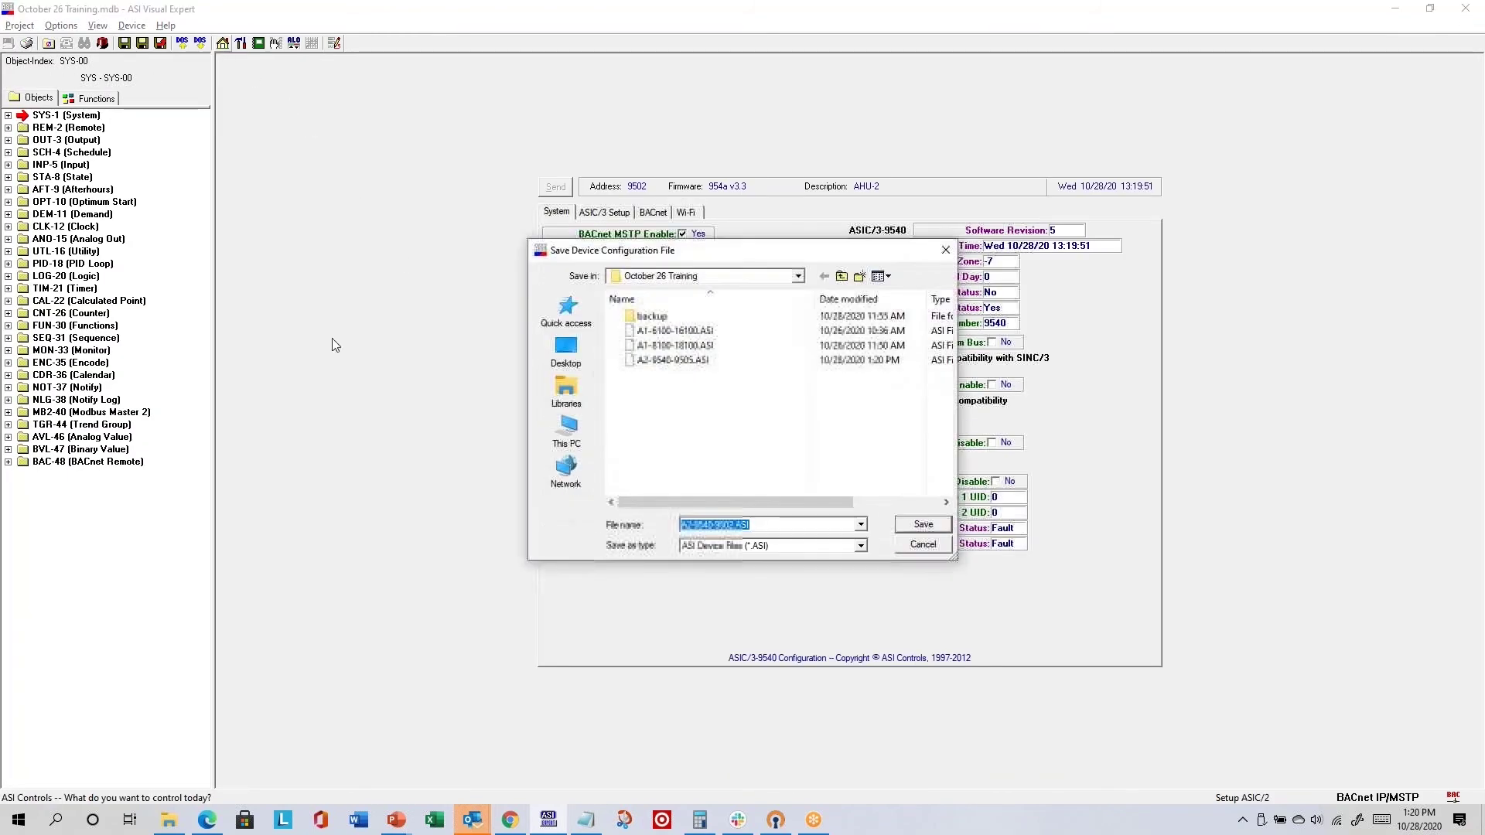
pyautogui.click(920, 524)
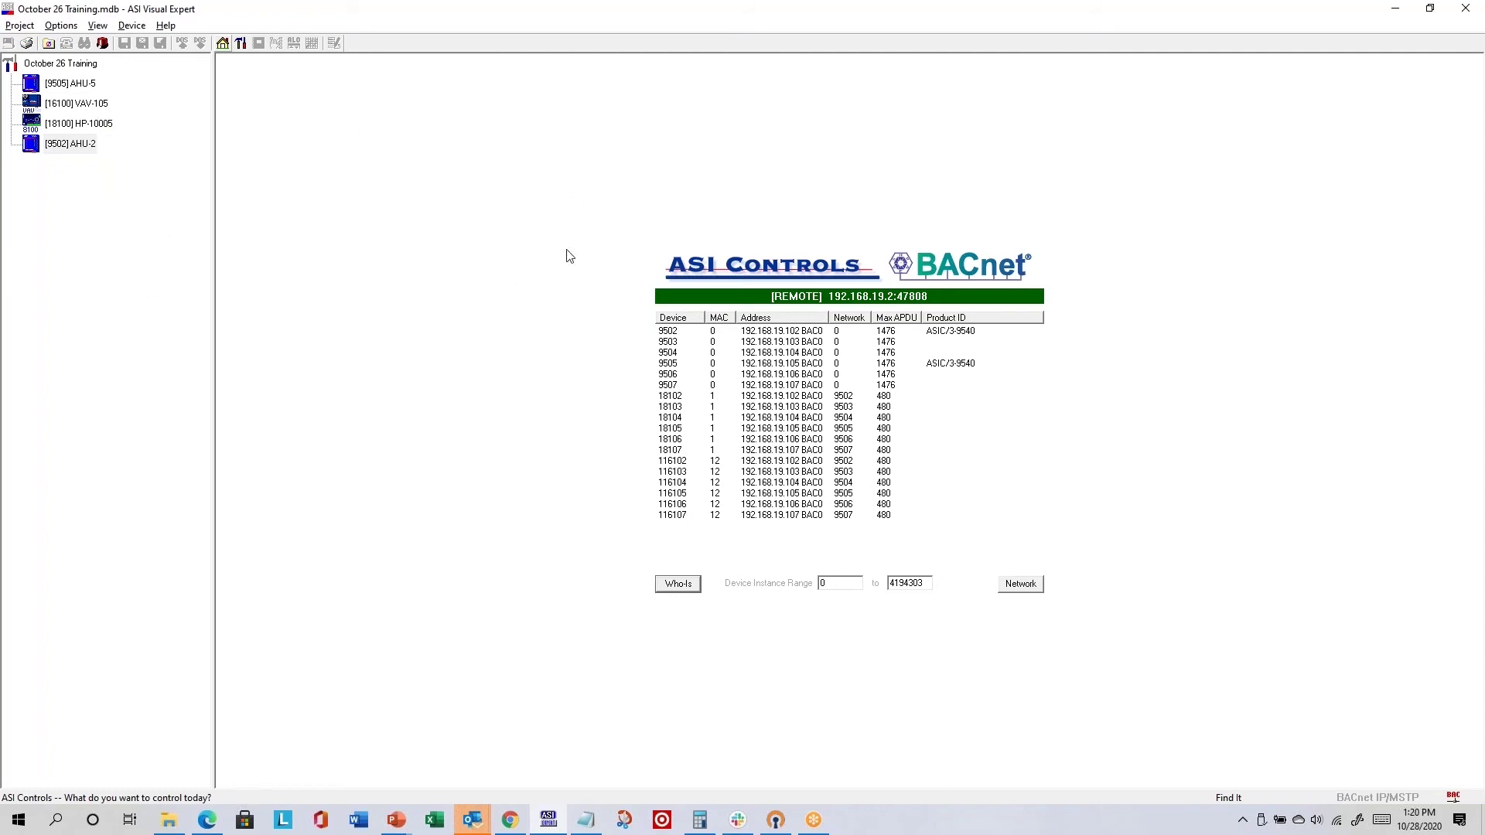
# - Close October 26 Training without saving changes and select a project in the Project Browser
pyautogui.click(47, 43)
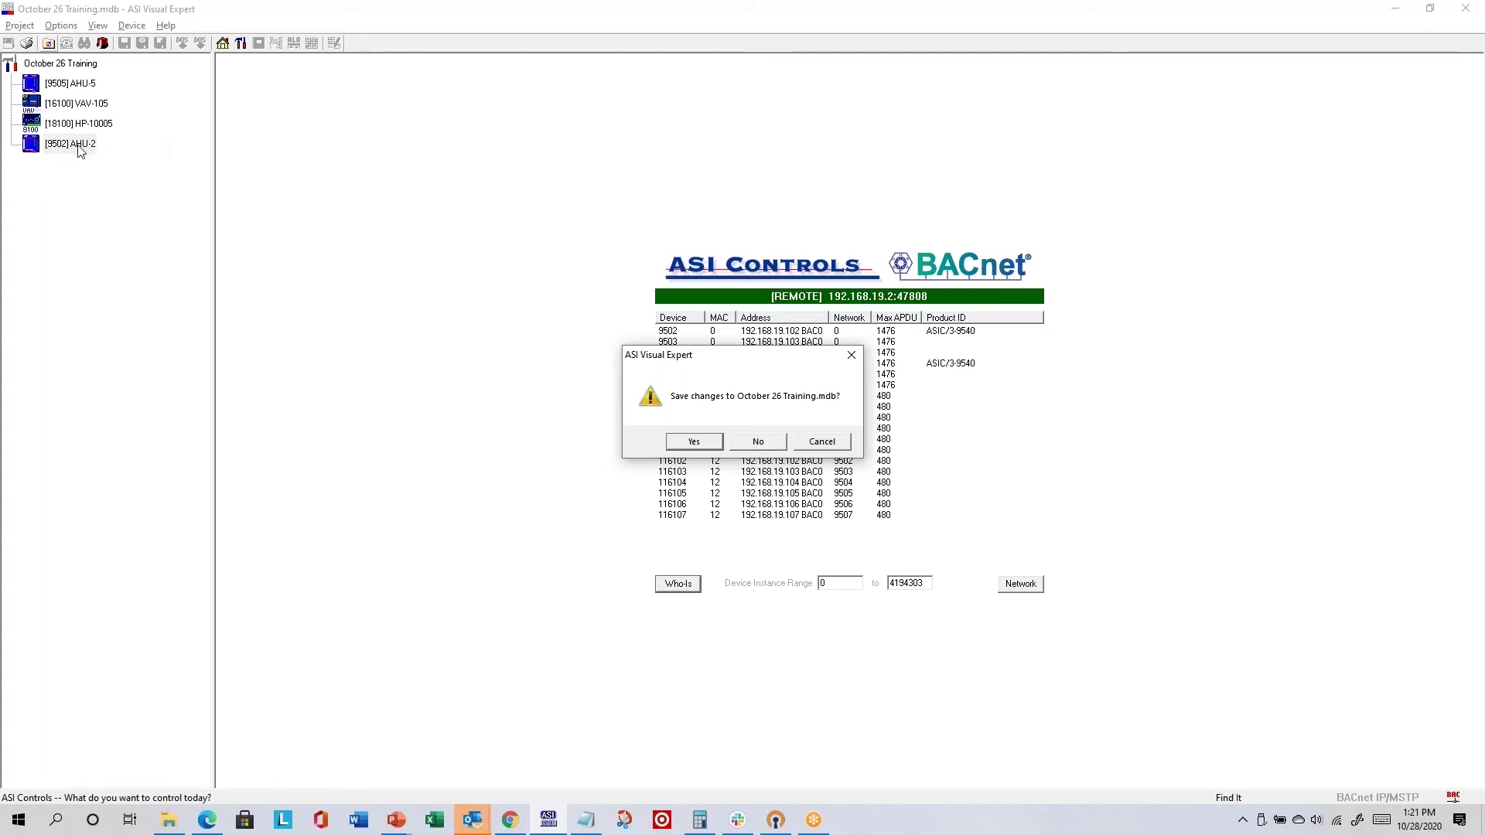
pyautogui.click(758, 442)
pyautogui.click(269, 480)
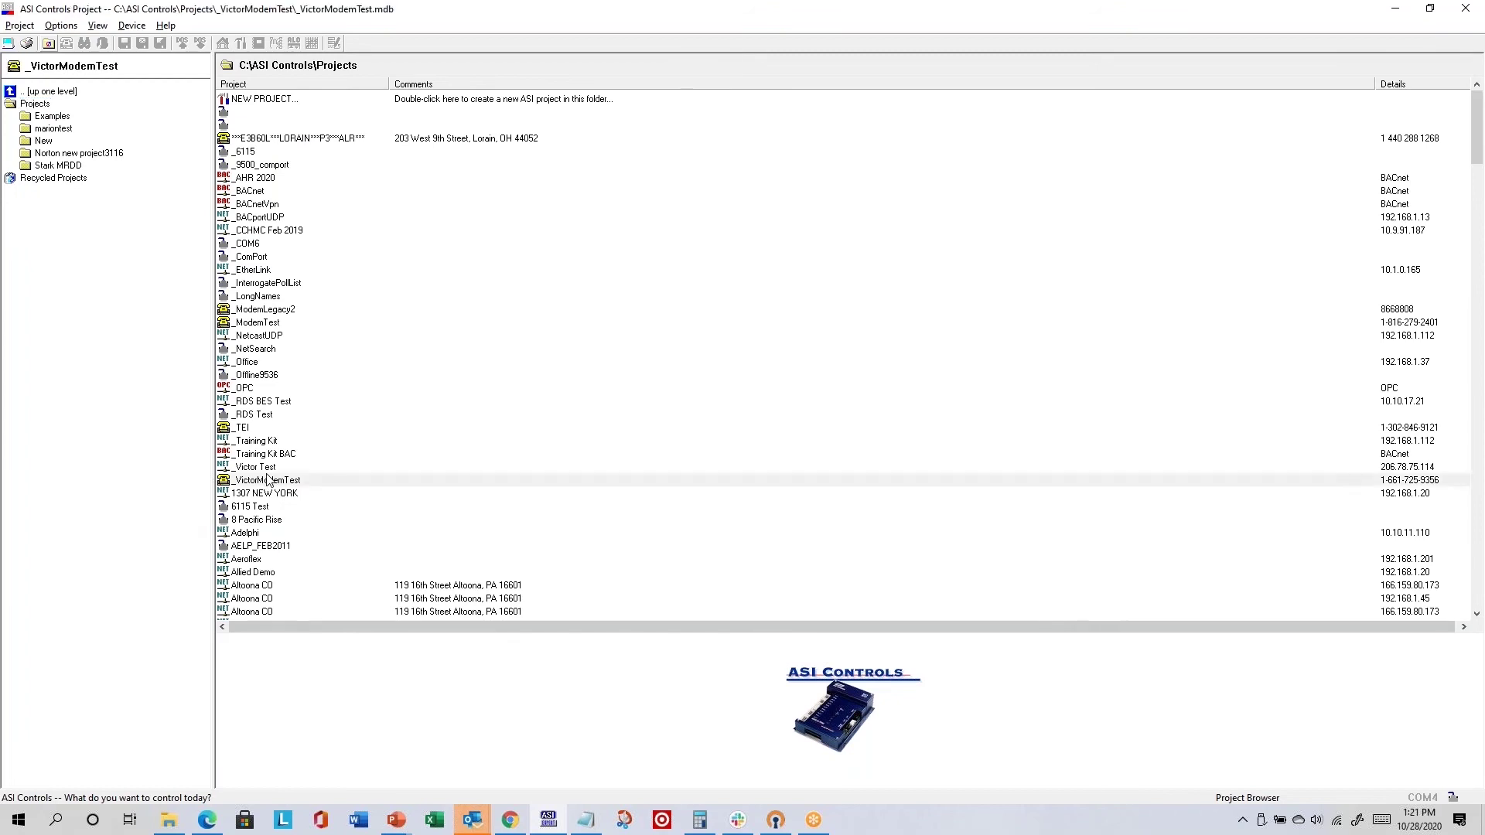
pyautogui.click(271, 482)
# - Reopen the October 26 Training project and bring up View > Preferences
pyautogui.press('o')
pyautogui.scroll(-7, 358, 495)
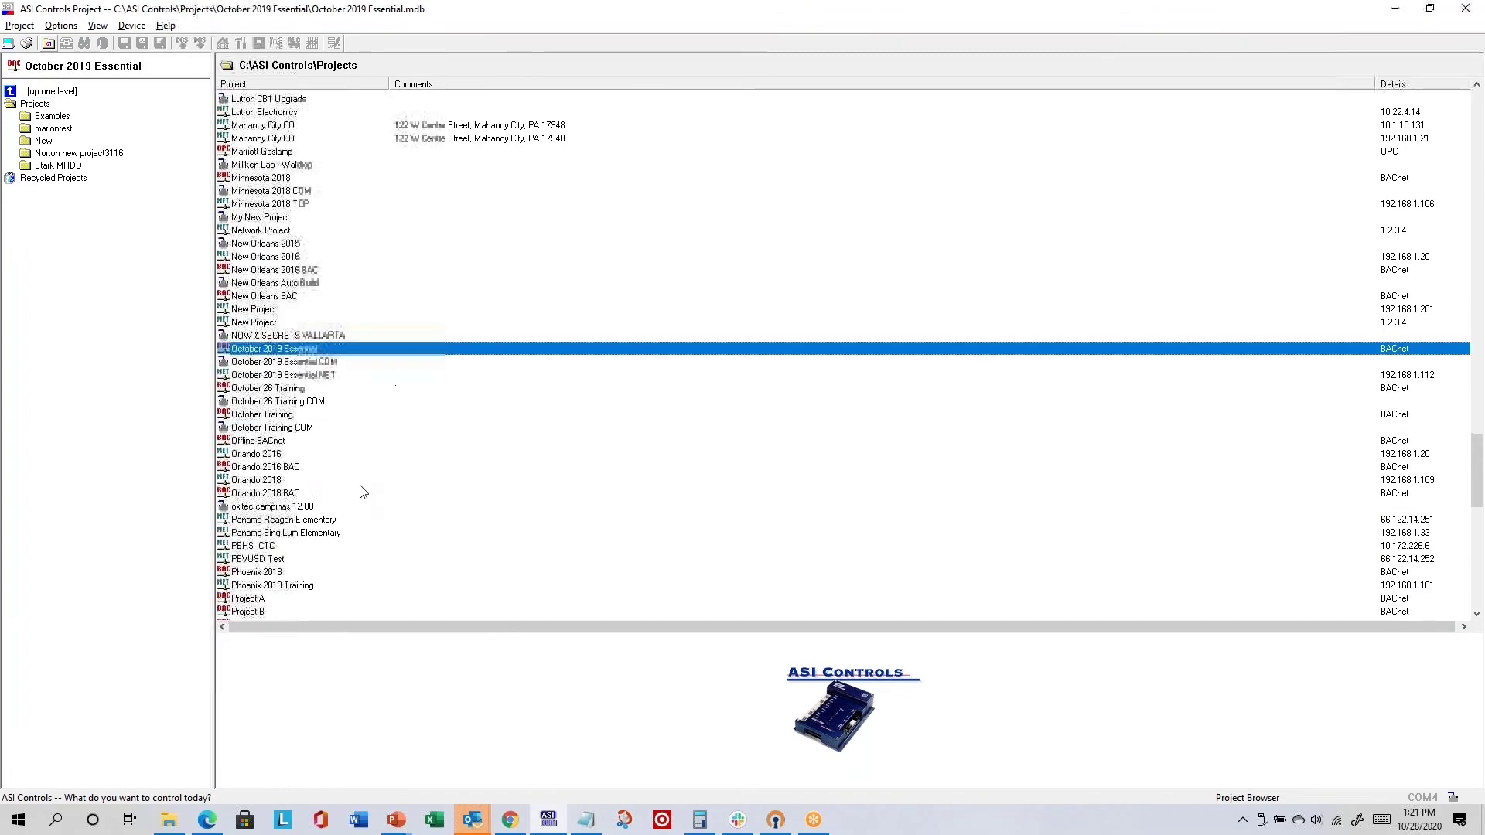
pyautogui.doubleClick(280, 391)
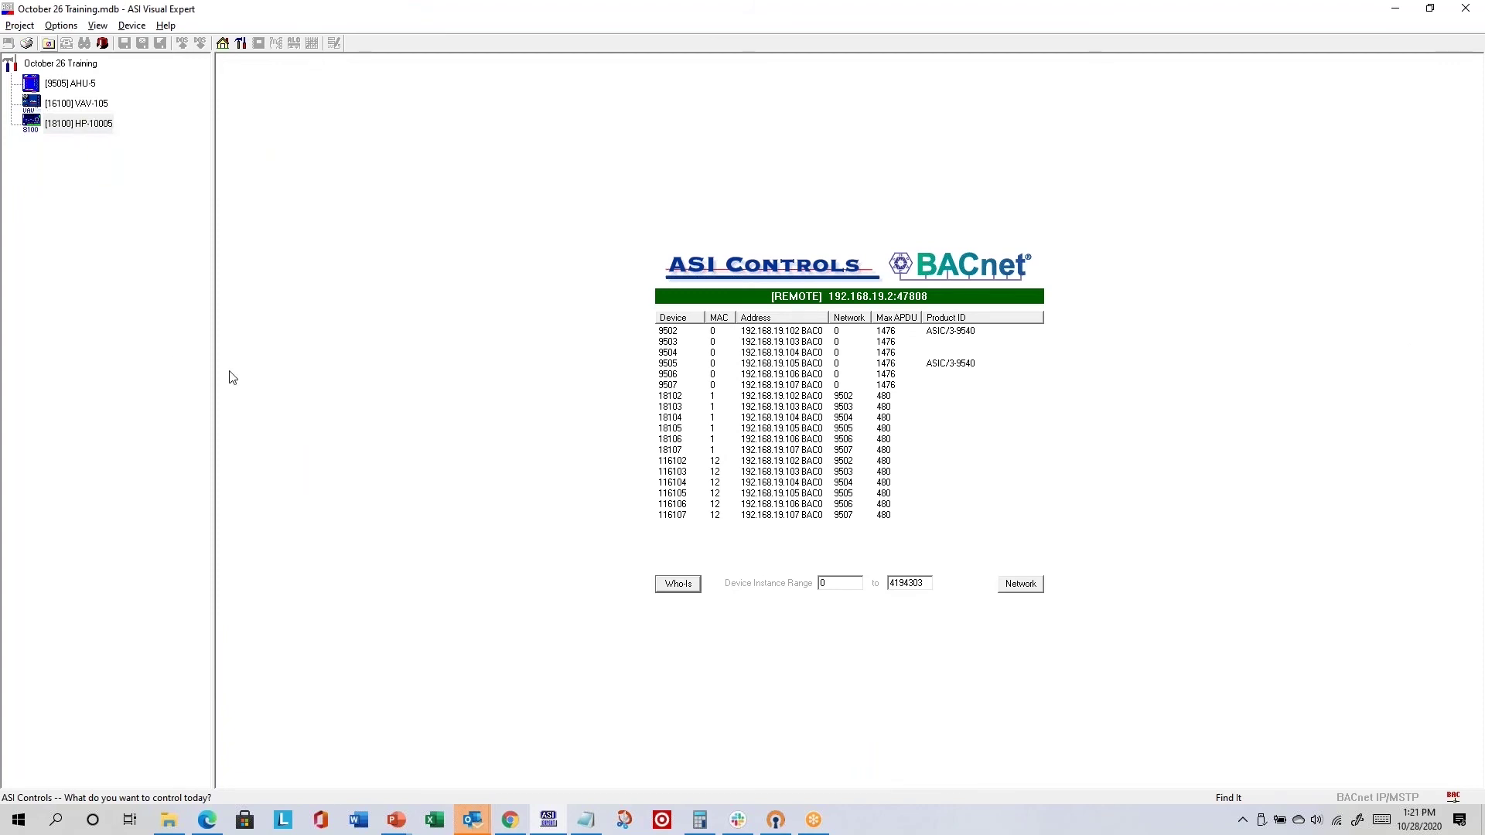
pyautogui.click(98, 26)
pyautogui.click(143, 220)
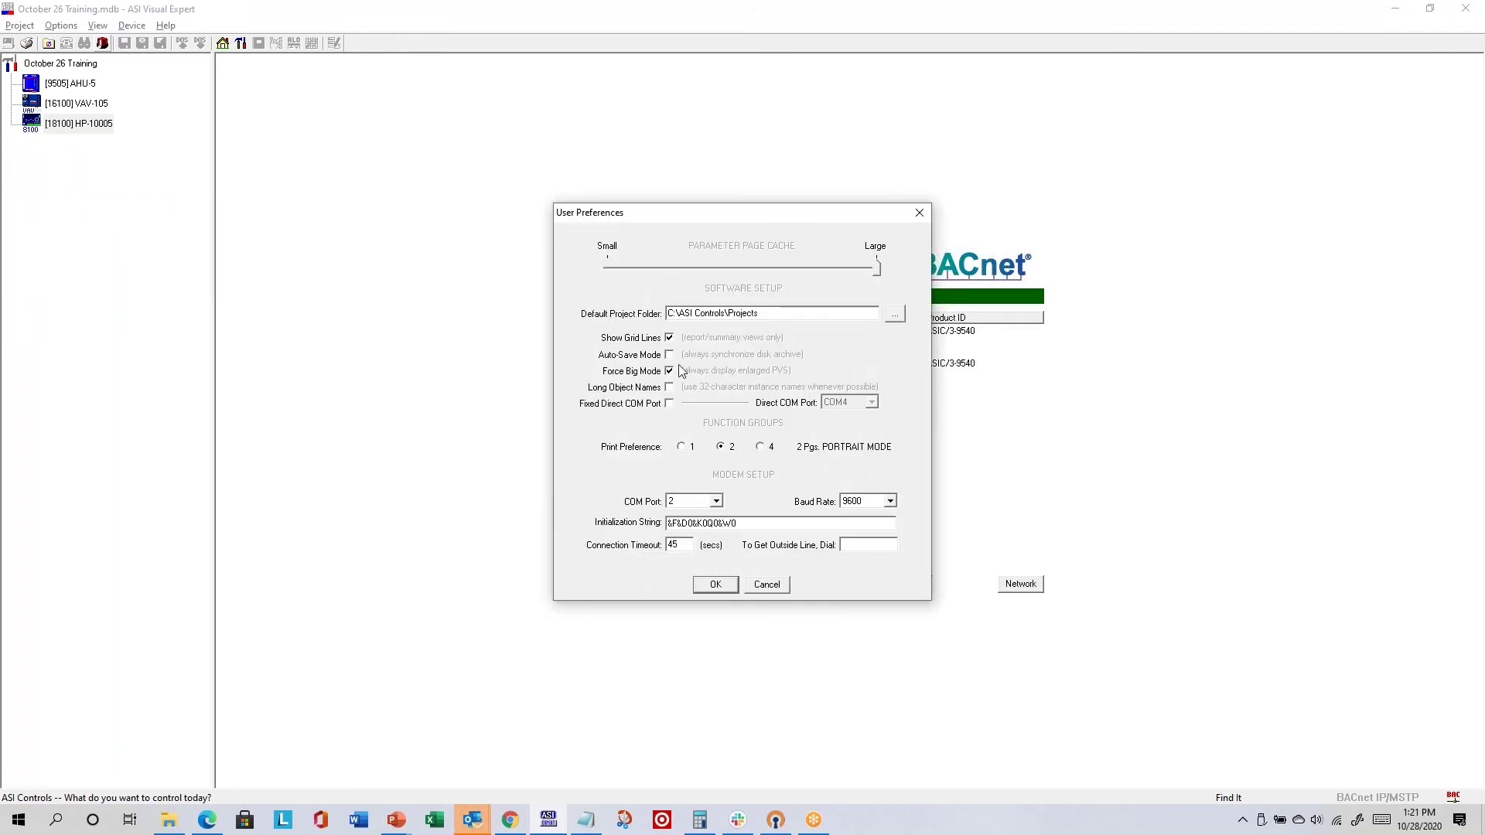
# - Turn Auto-Save Mode on and set Print Preference to 1 Pg. LANDSCAPE MODE, then apply
pyautogui.click(670, 355)
pyautogui.click(681, 447)
pyautogui.click(732, 450)
pyautogui.click(767, 454)
pyautogui.click(683, 449)
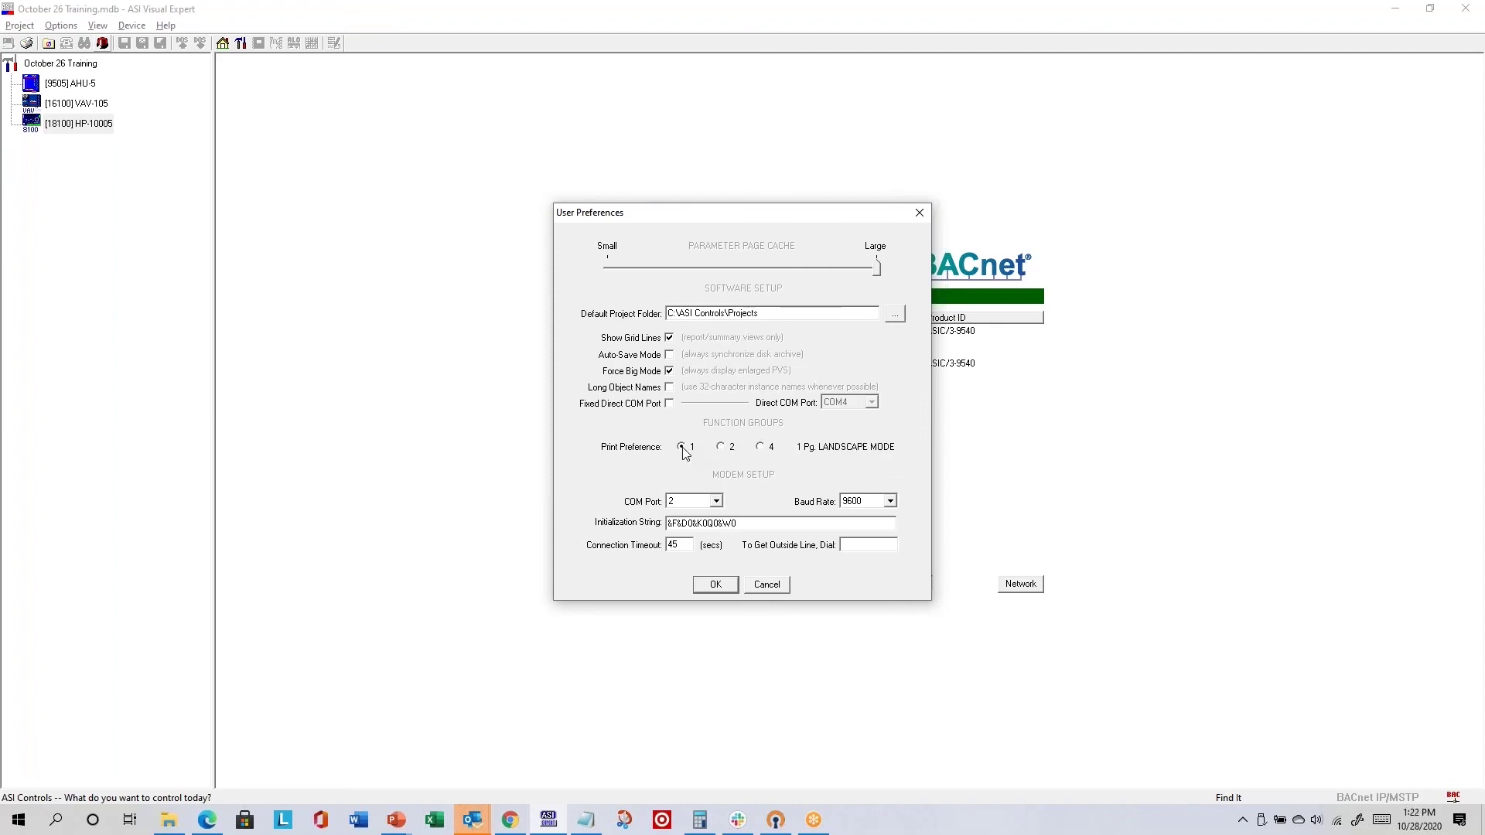
pyautogui.click(717, 586)
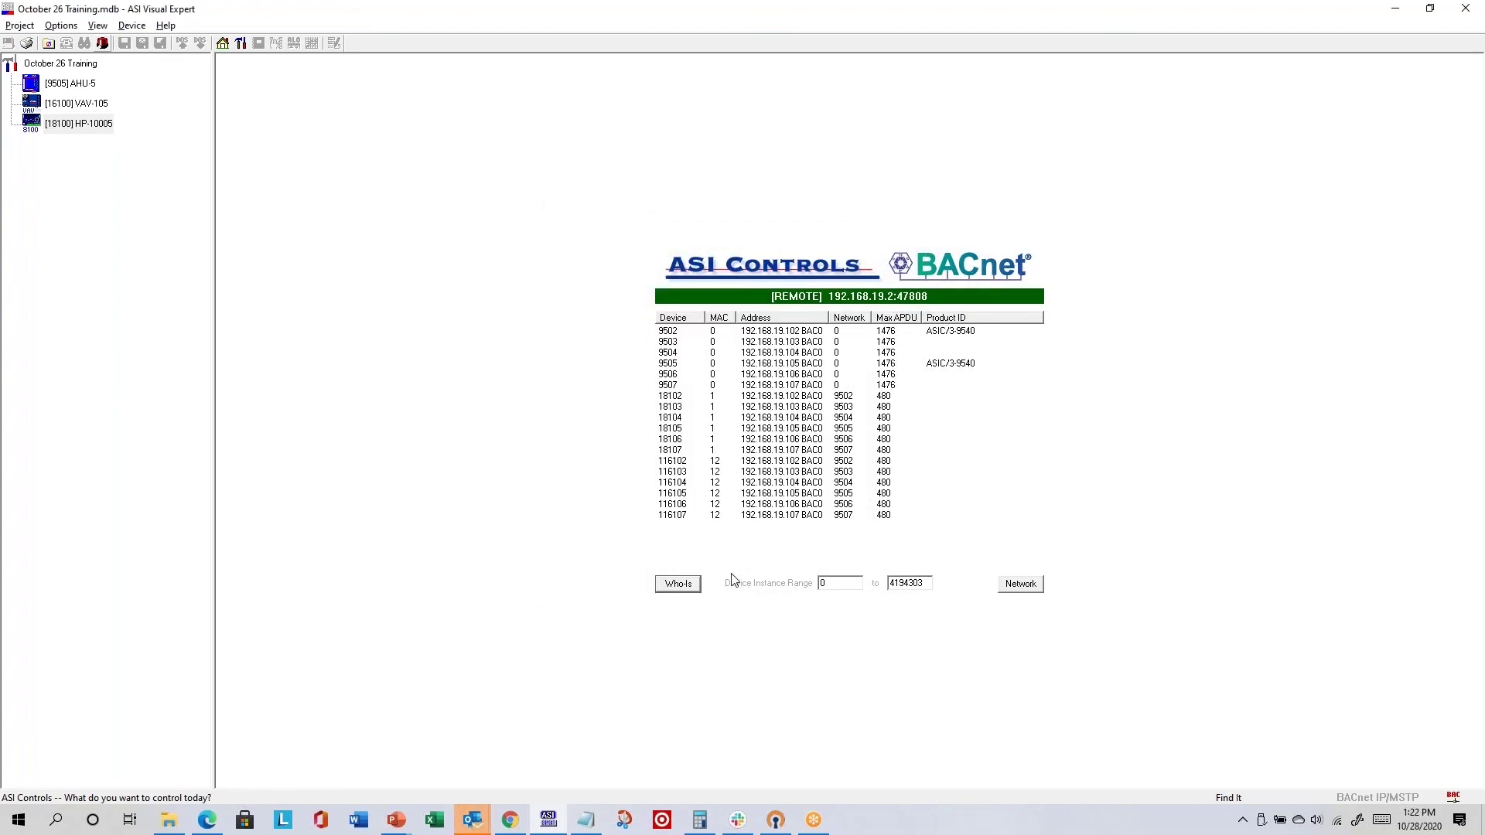
# - Open AHU-5's Cooling and Heating function-group diagram and pan across its setpoints and four stages
pyautogui.doubleClick(76, 87)
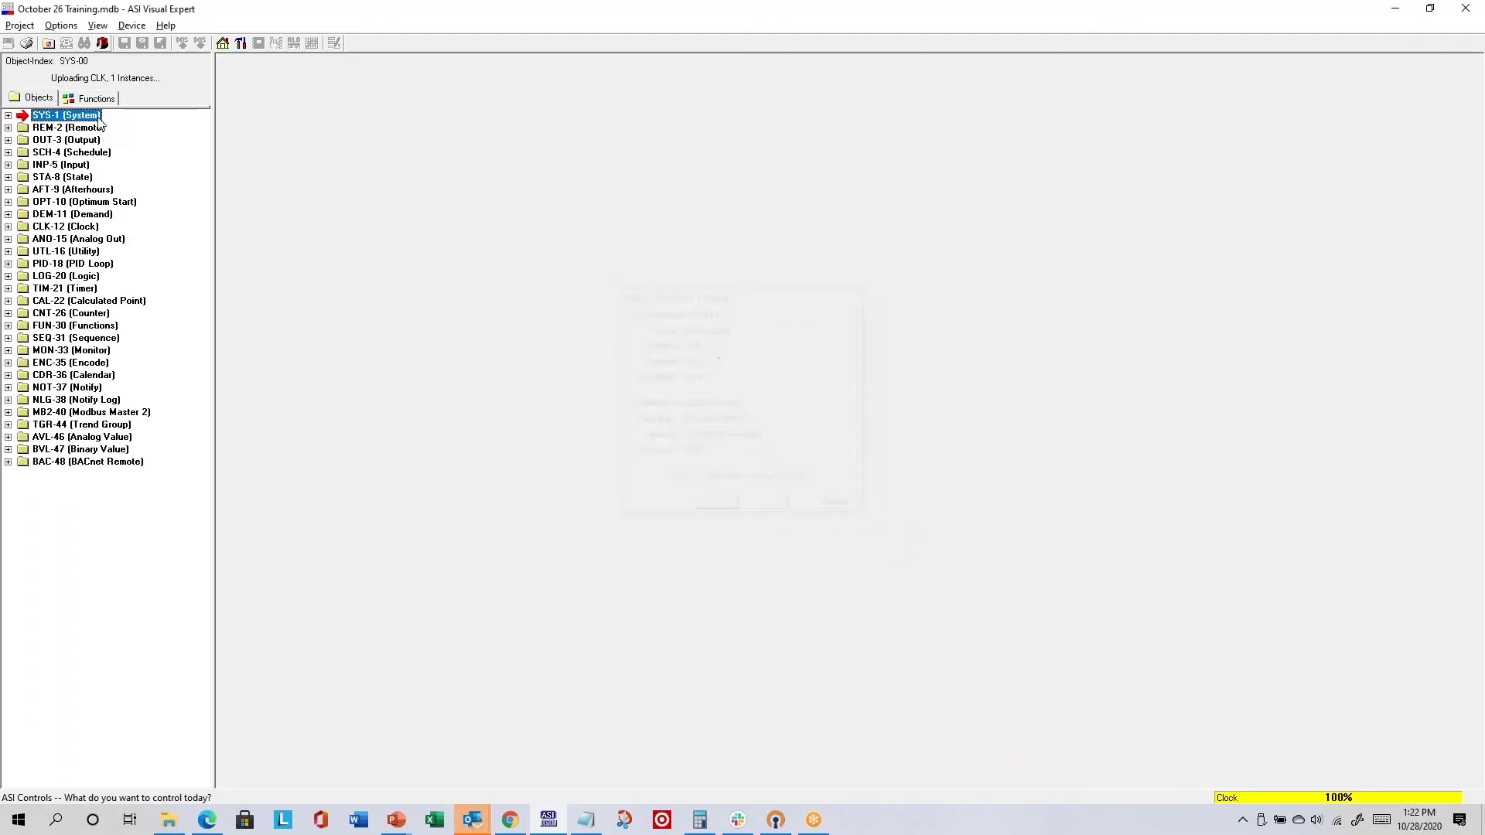
pyautogui.click(107, 99)
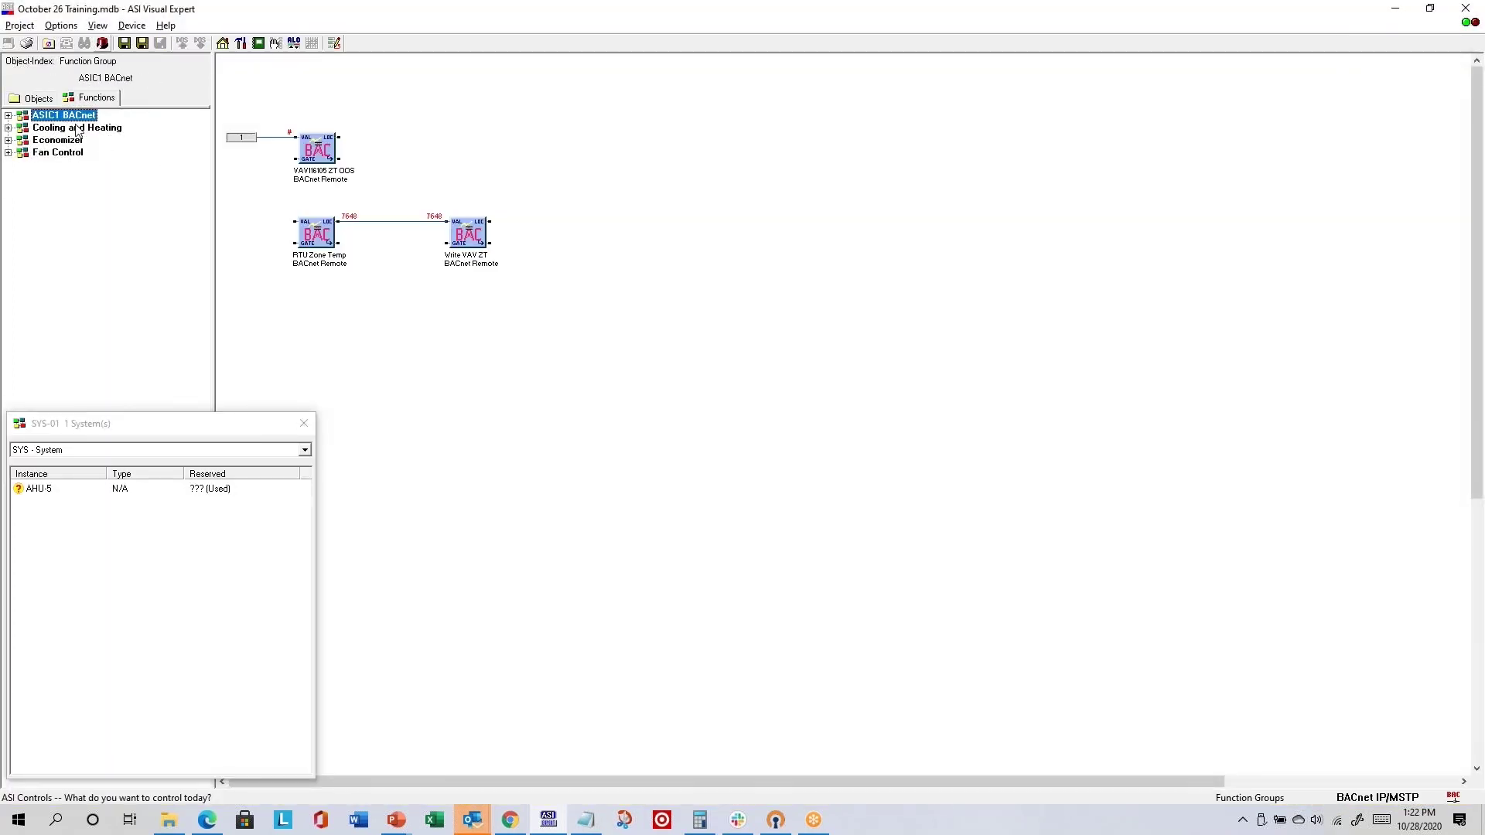
pyautogui.click(66, 129)
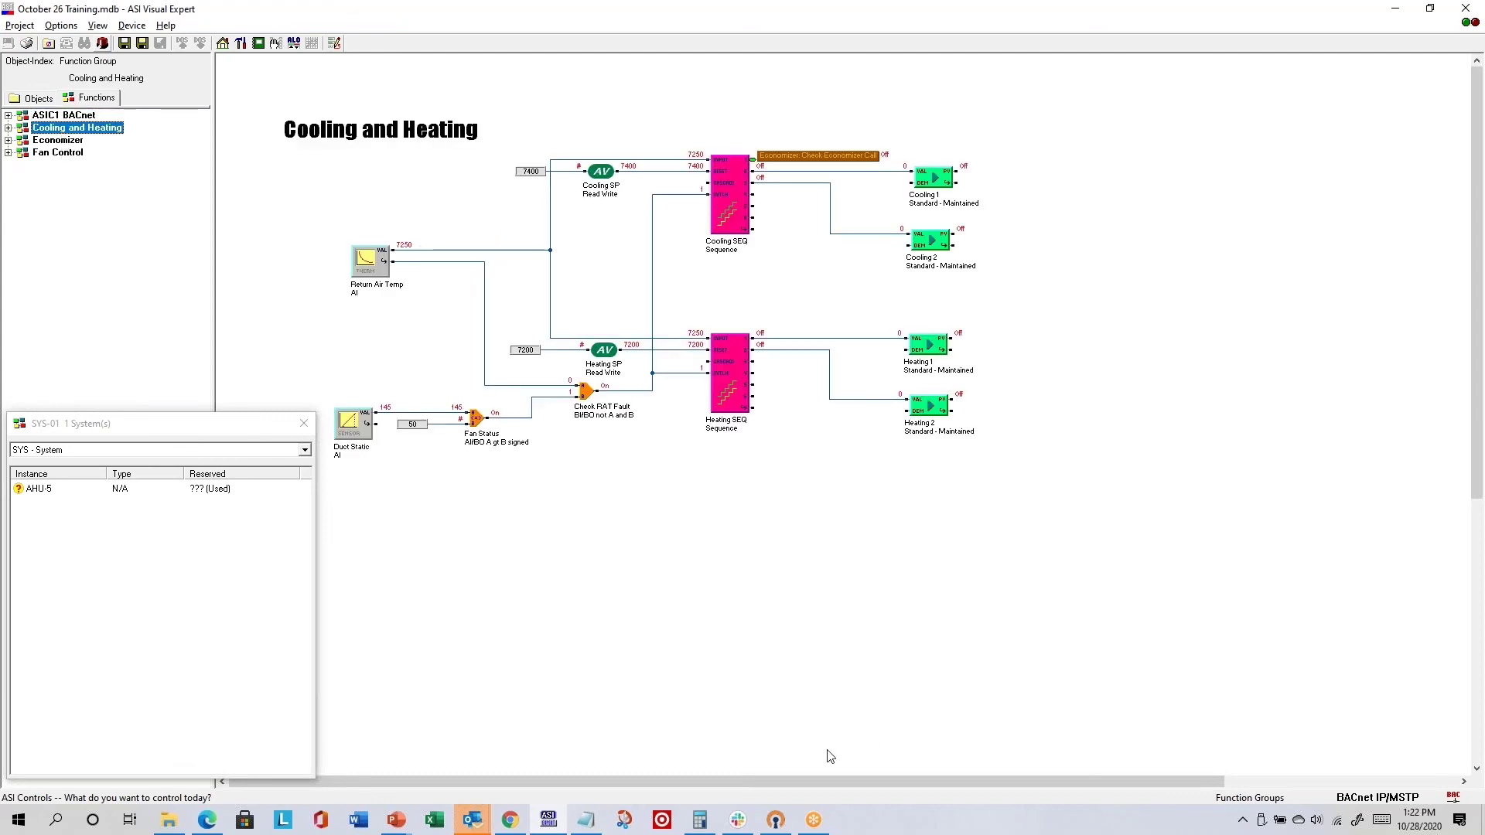
pyautogui.moveTo(825, 786); pyautogui.dragTo(626, 781)
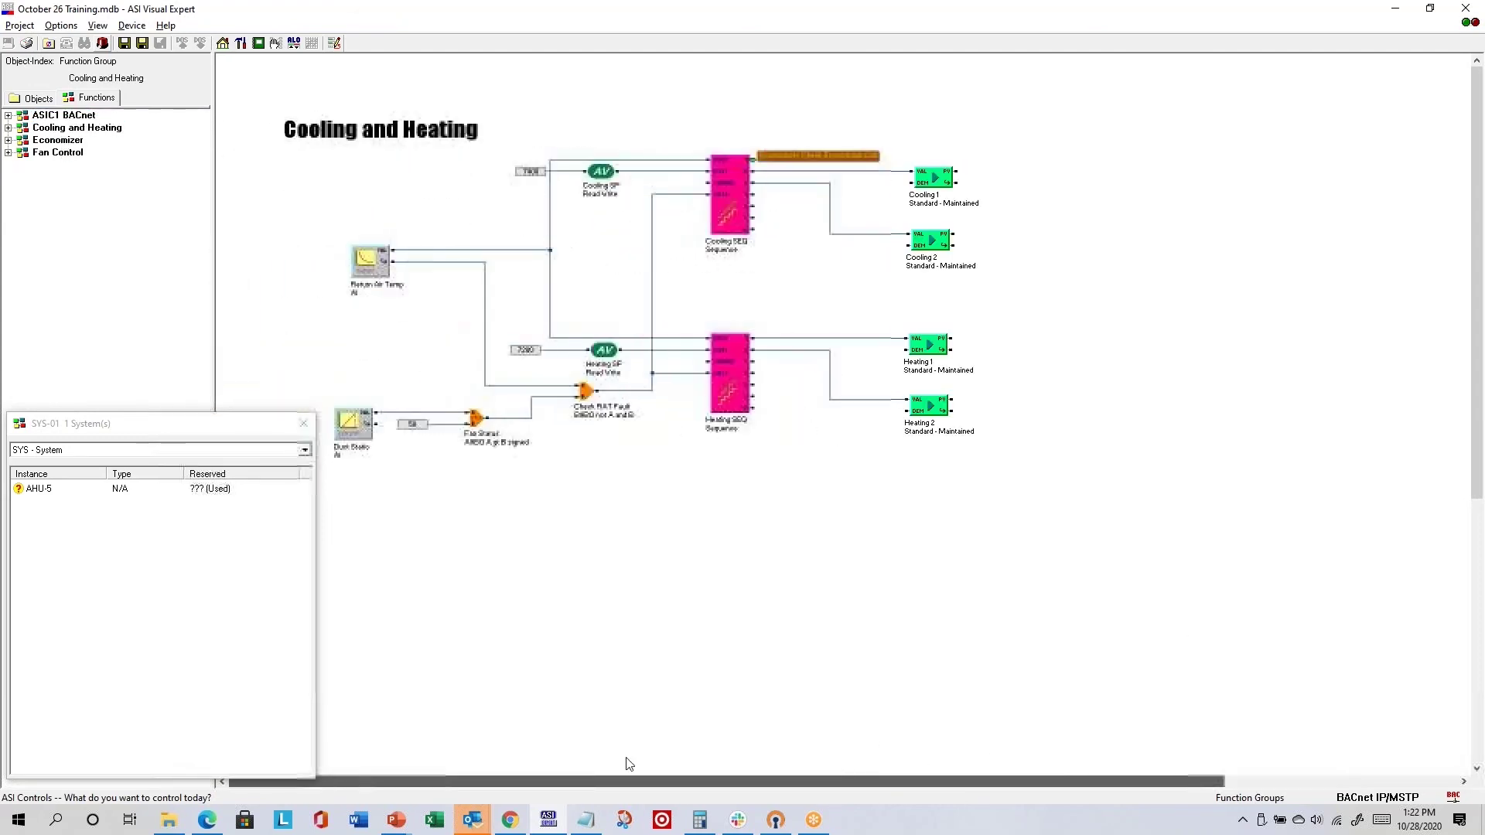
pyautogui.moveTo(1477, 186)
pyautogui.mouseDown()
pyautogui.moveTo(1477, 433)
pyautogui.moveTo(1478, 182)
pyautogui.mouseUp()
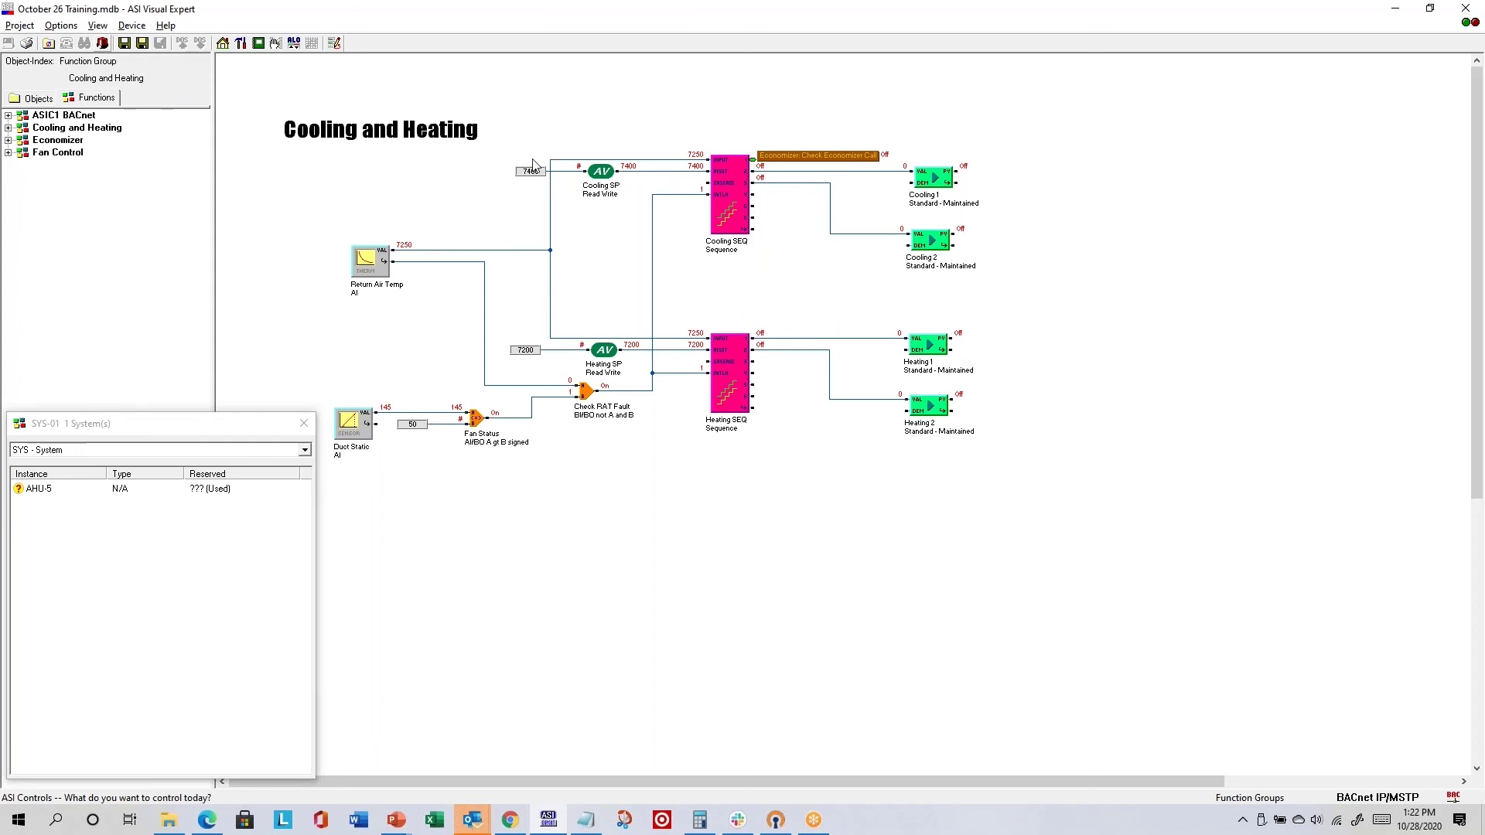
# - Send the Cooling and Heating diagram to the PDF printer with a landscape page
pyautogui.click(25, 42)
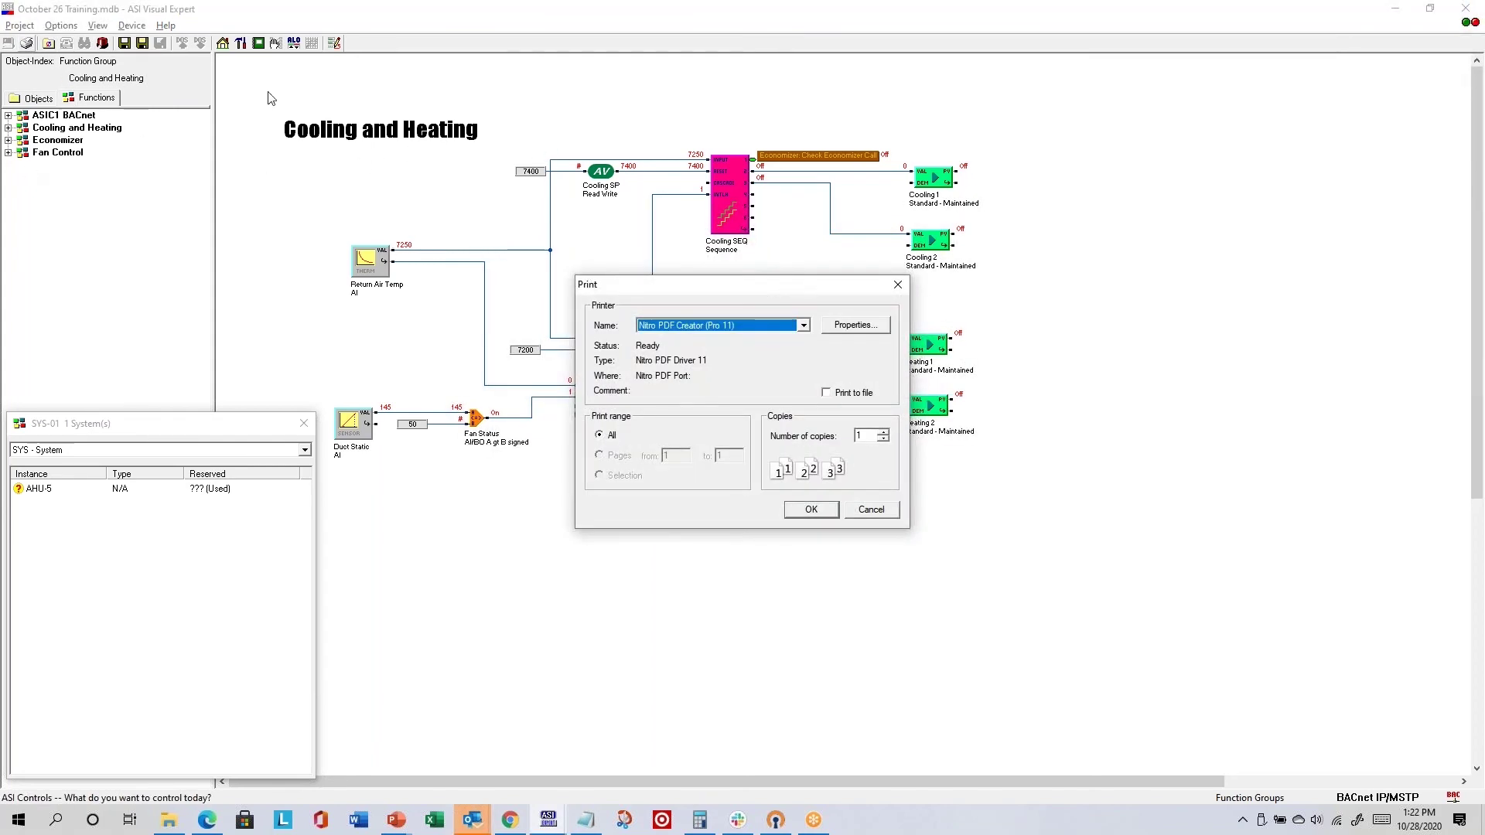
pyautogui.moveTo(710, 298); pyautogui.dragTo(1172, 135)
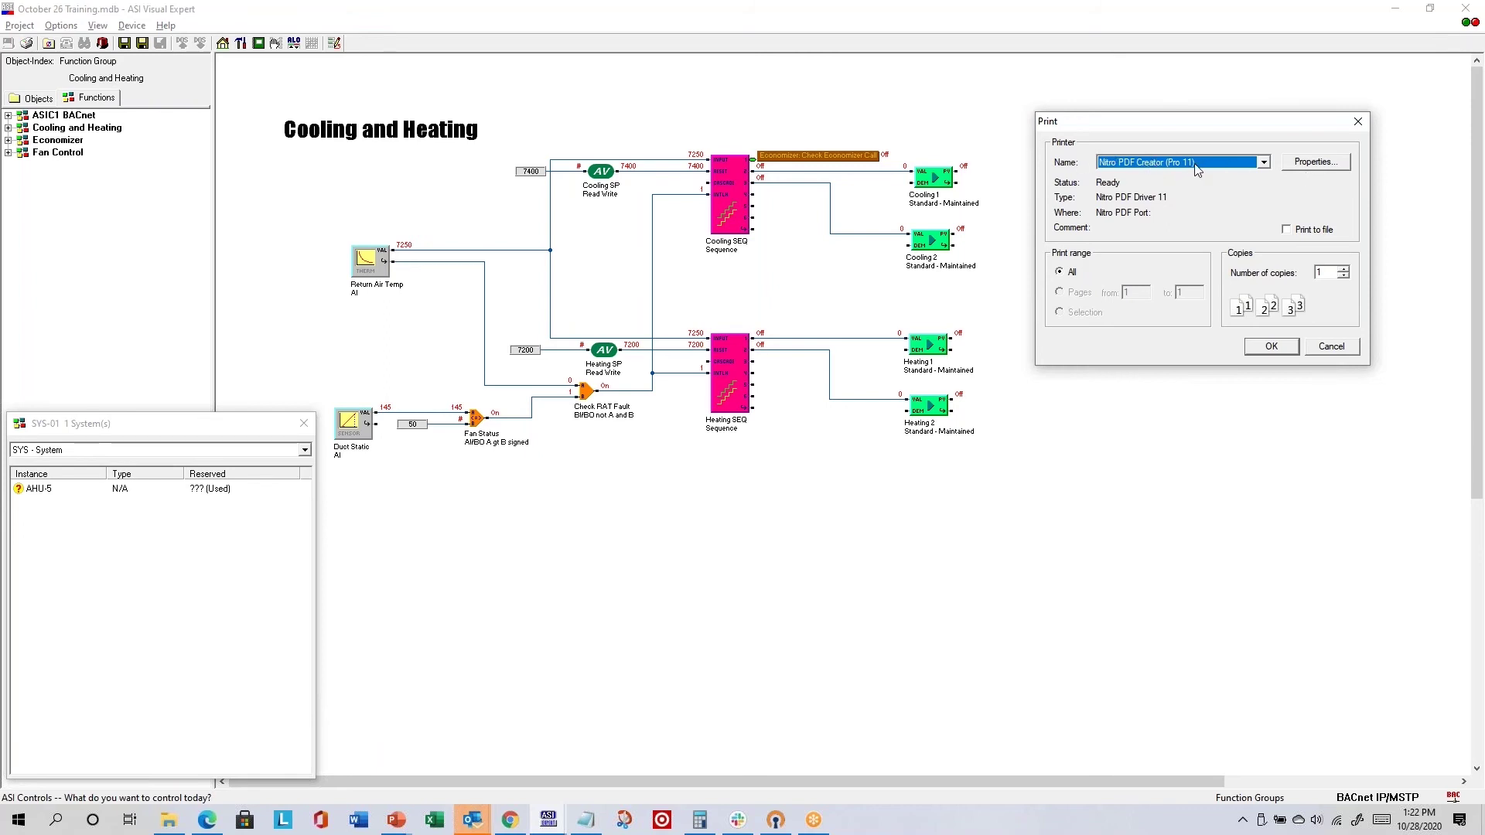
pyautogui.click(1312, 163)
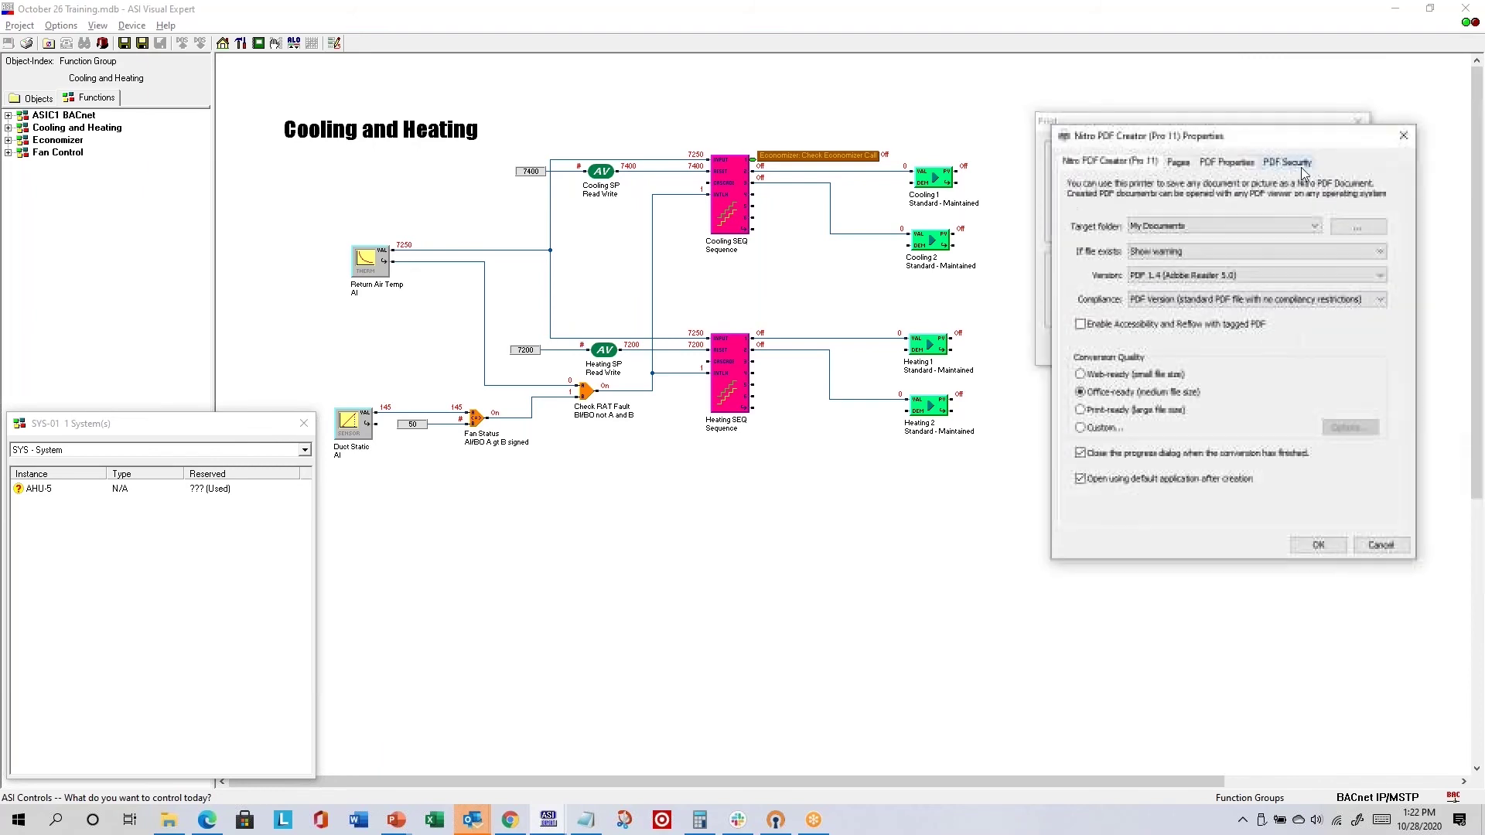
pyautogui.click(1181, 164)
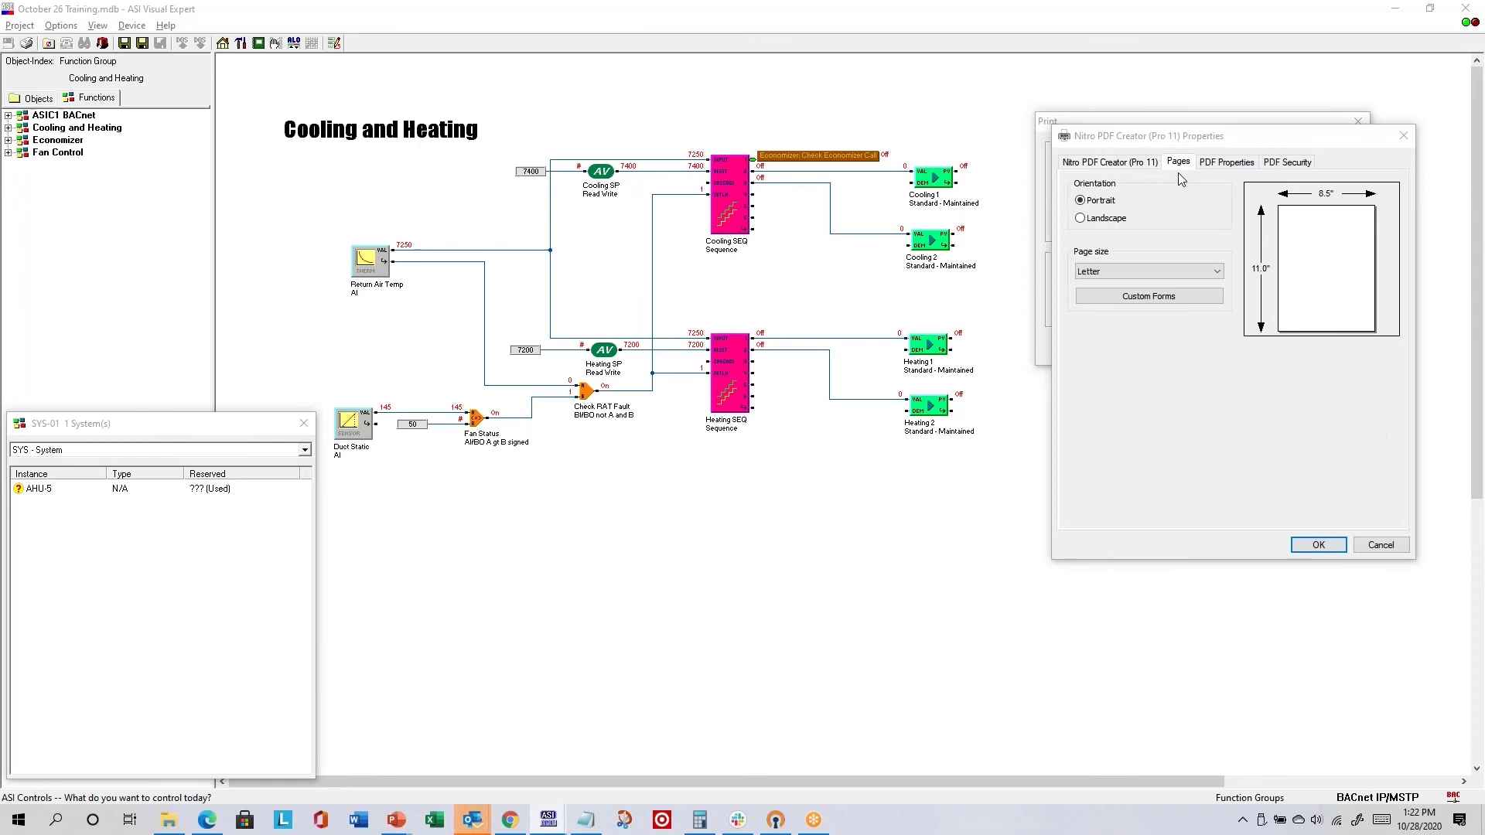
pyautogui.click(1112, 220)
pyautogui.click(1296, 545)
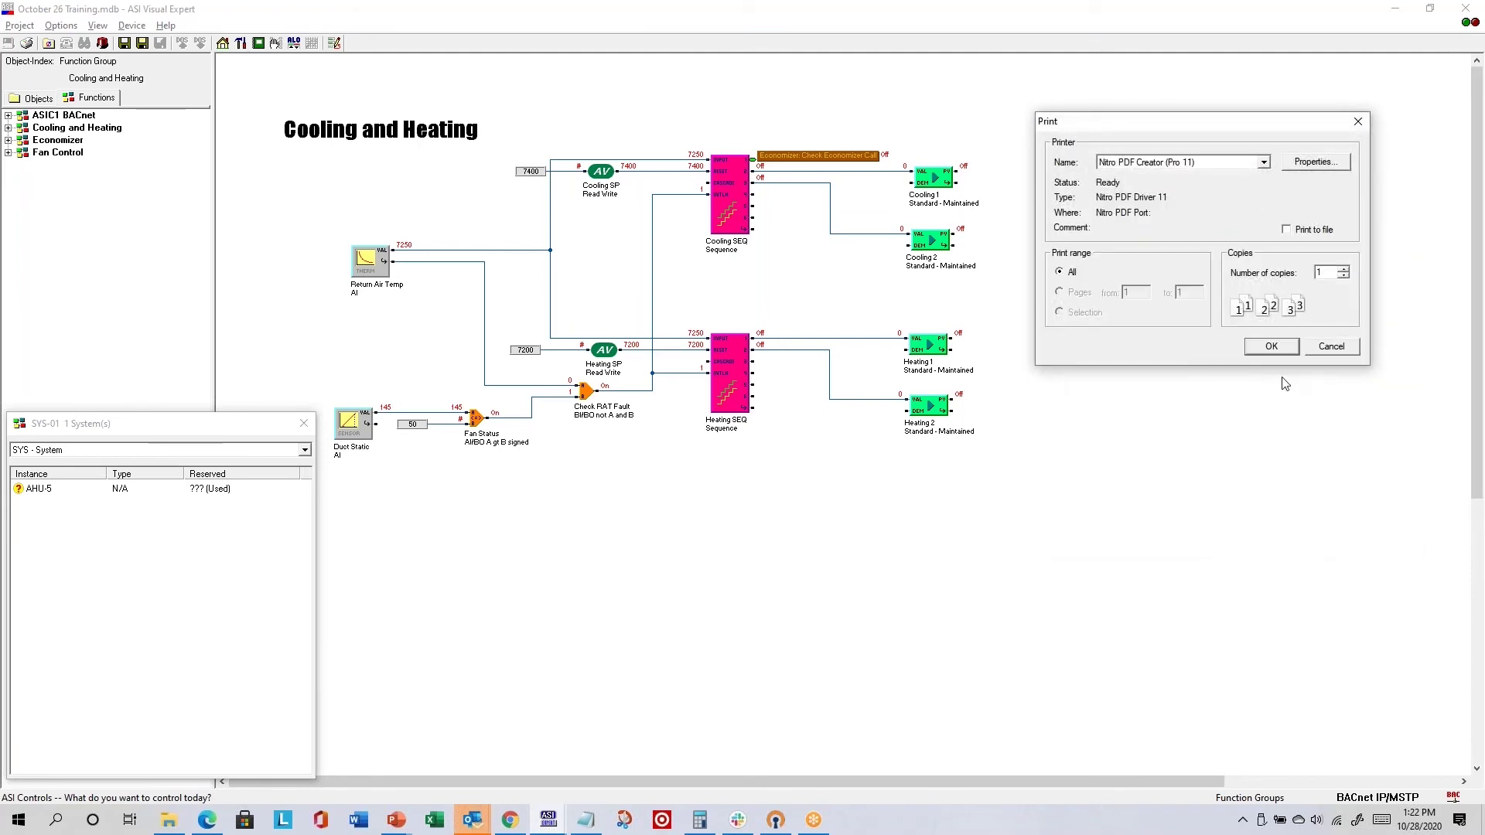
# - Save the PDF as 'Cooling and Heating New' in the Training folder instead of overwriting
pyautogui.click(1272, 347)
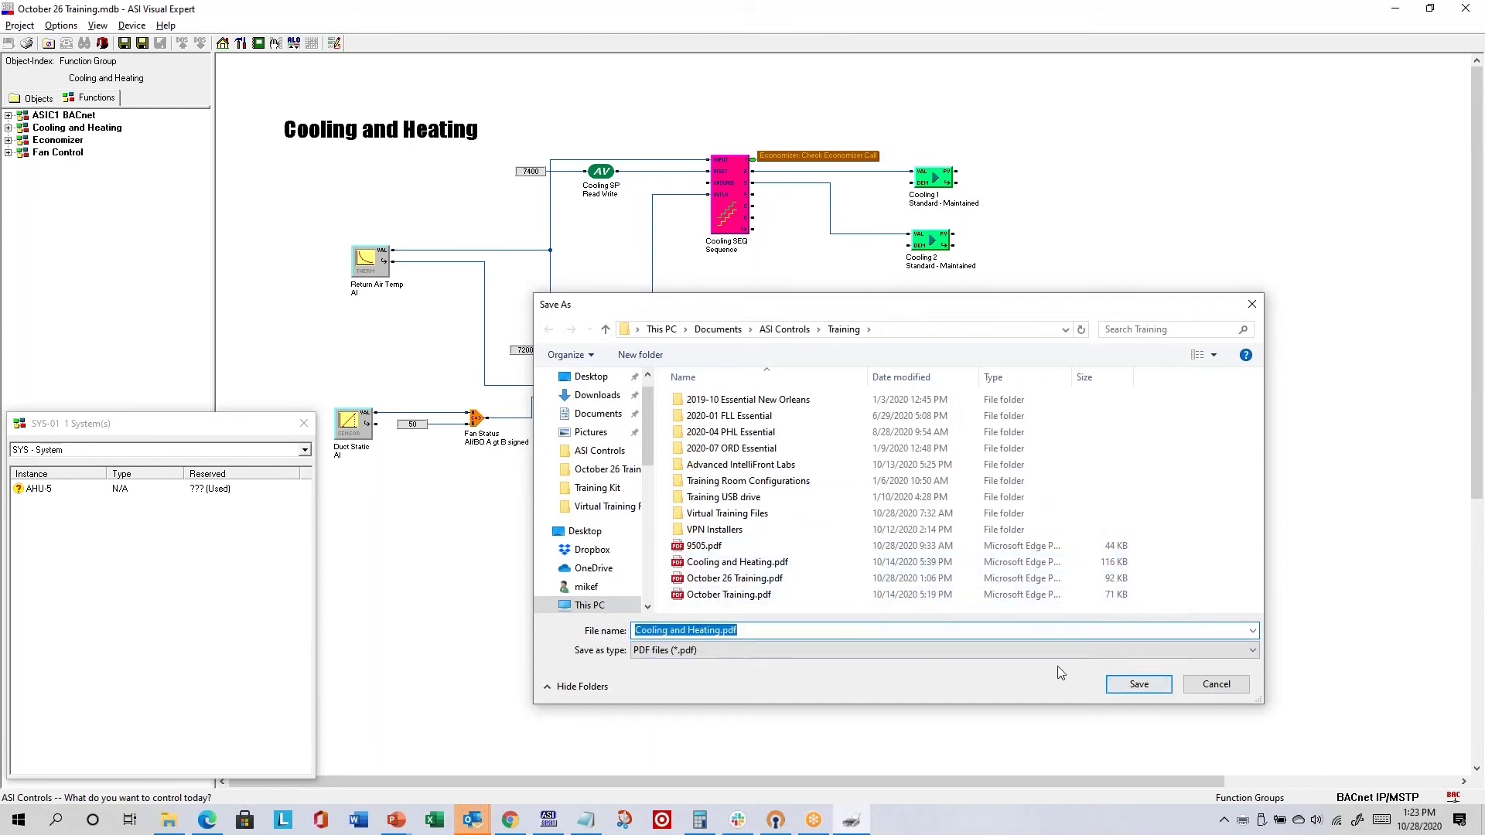
pyautogui.click(1150, 687)
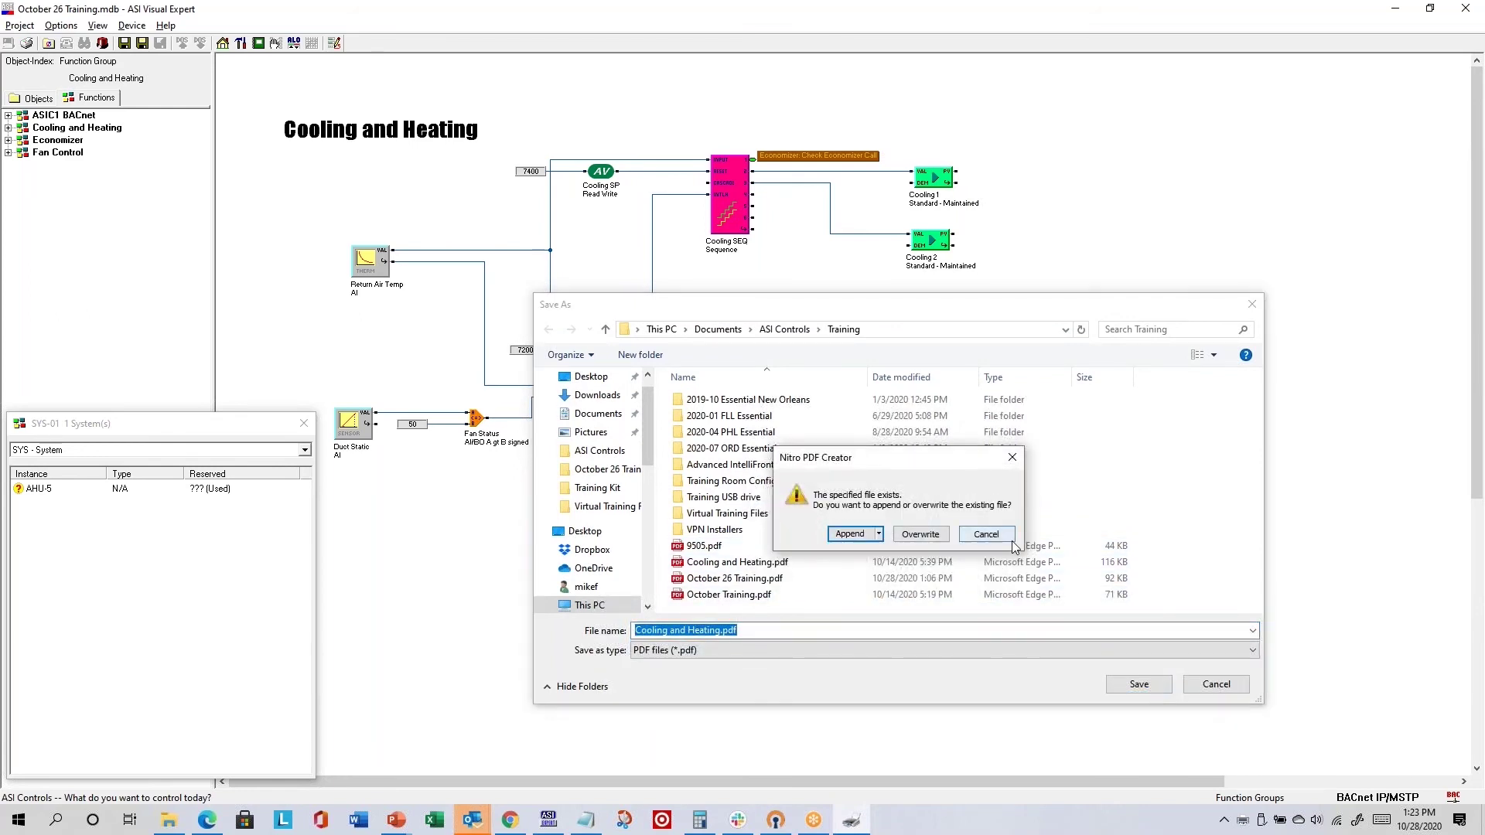
pyautogui.click(986, 535)
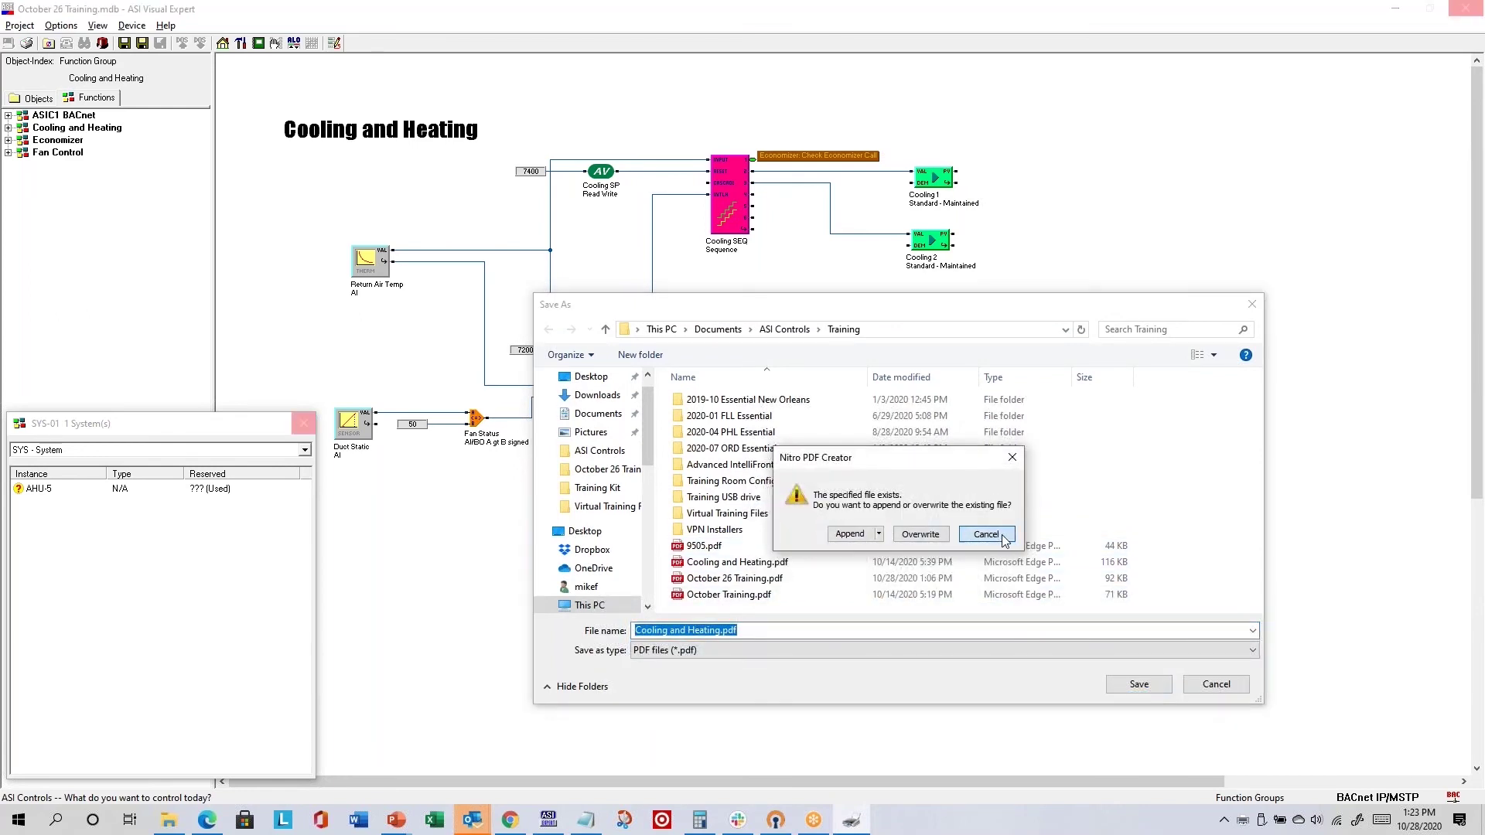
pyautogui.click(842, 632)
pyautogui.press('BackSpace')
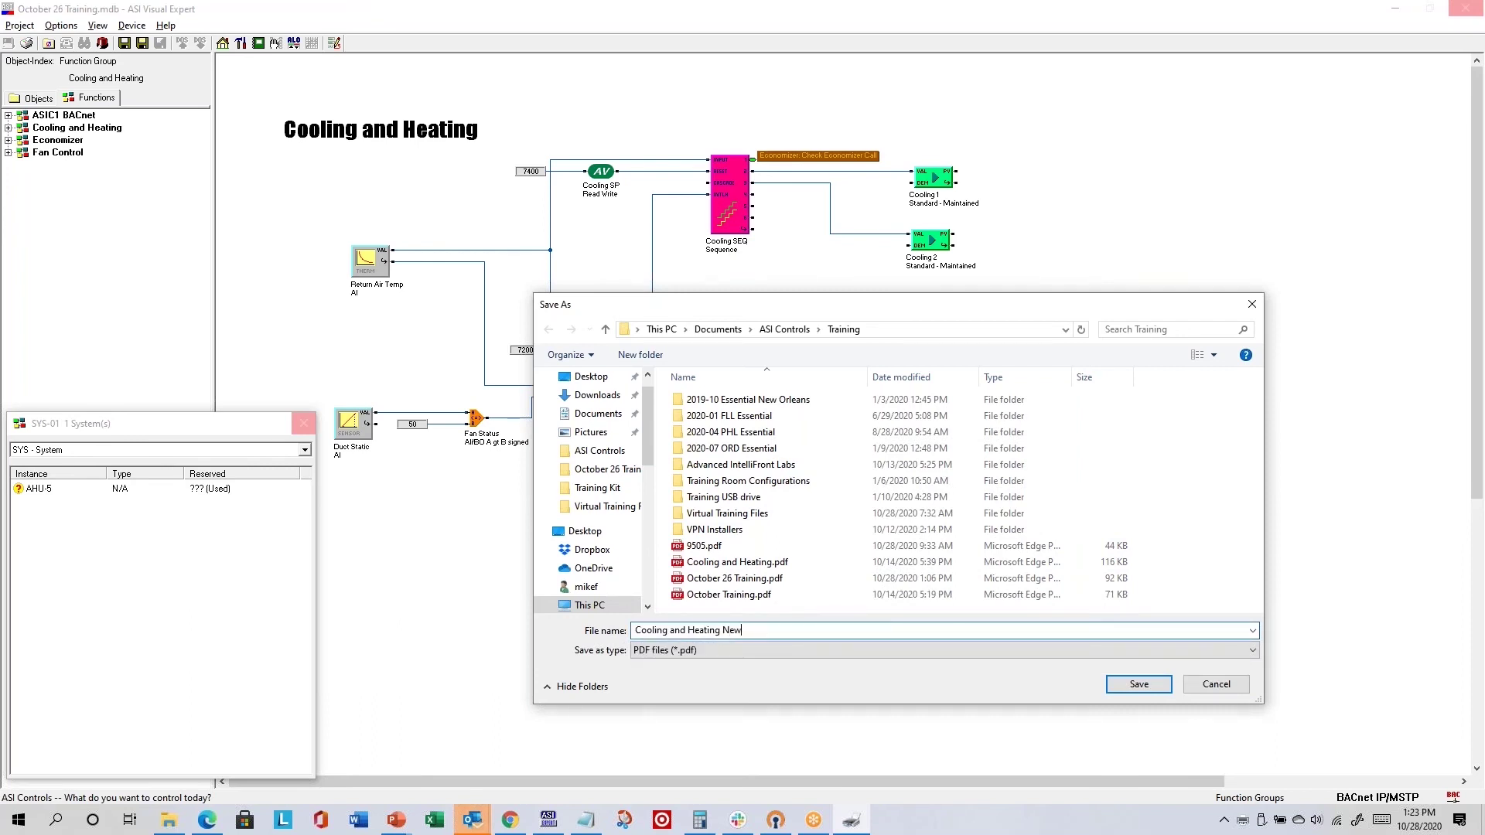
pyautogui.press('Return')
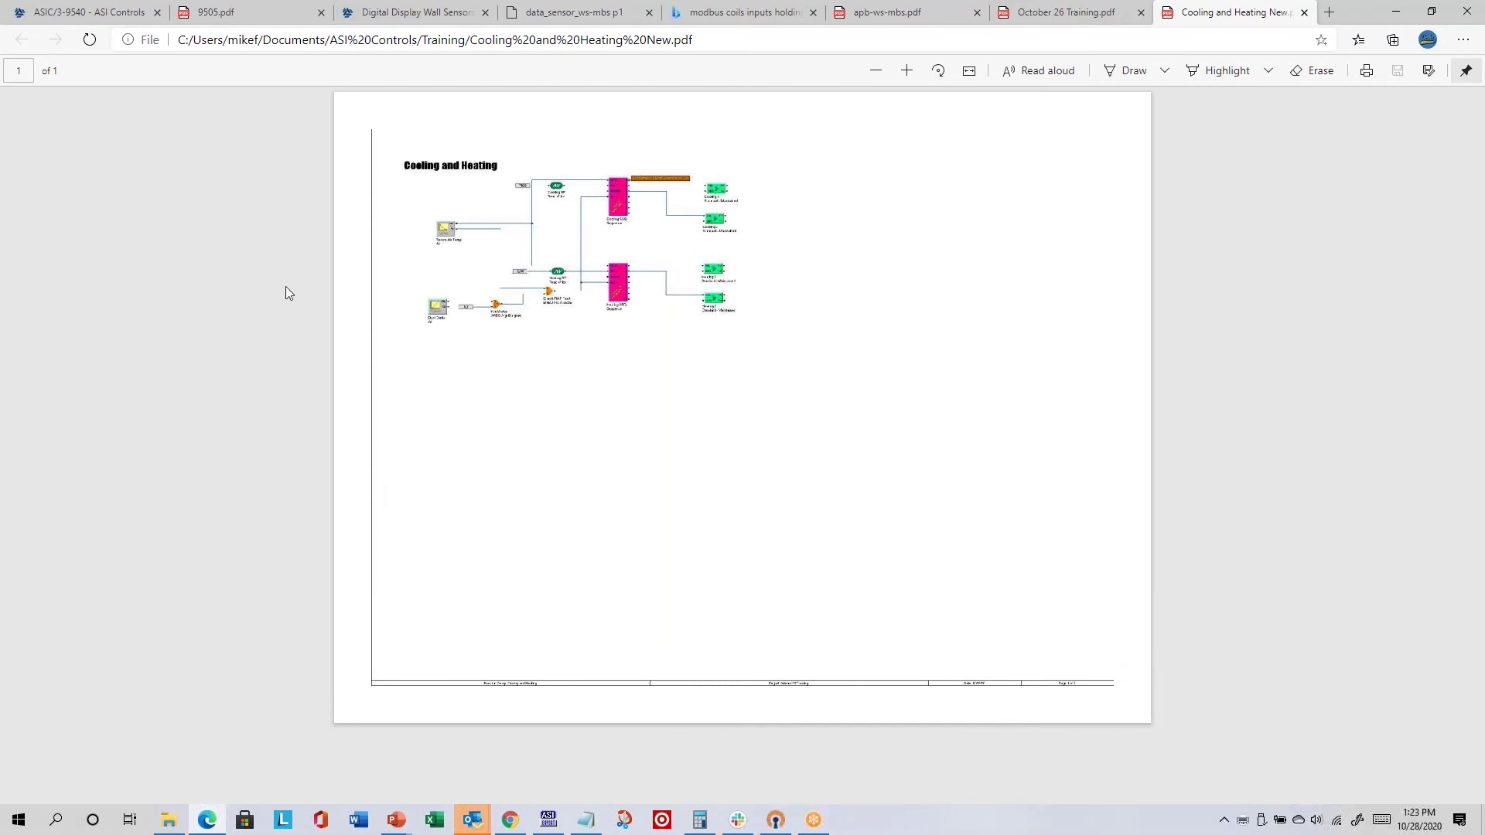
# - Zoom the Cooling and Heating New PDF out to a full page and launch Snip & Sketch
pyautogui.click(907, 72)
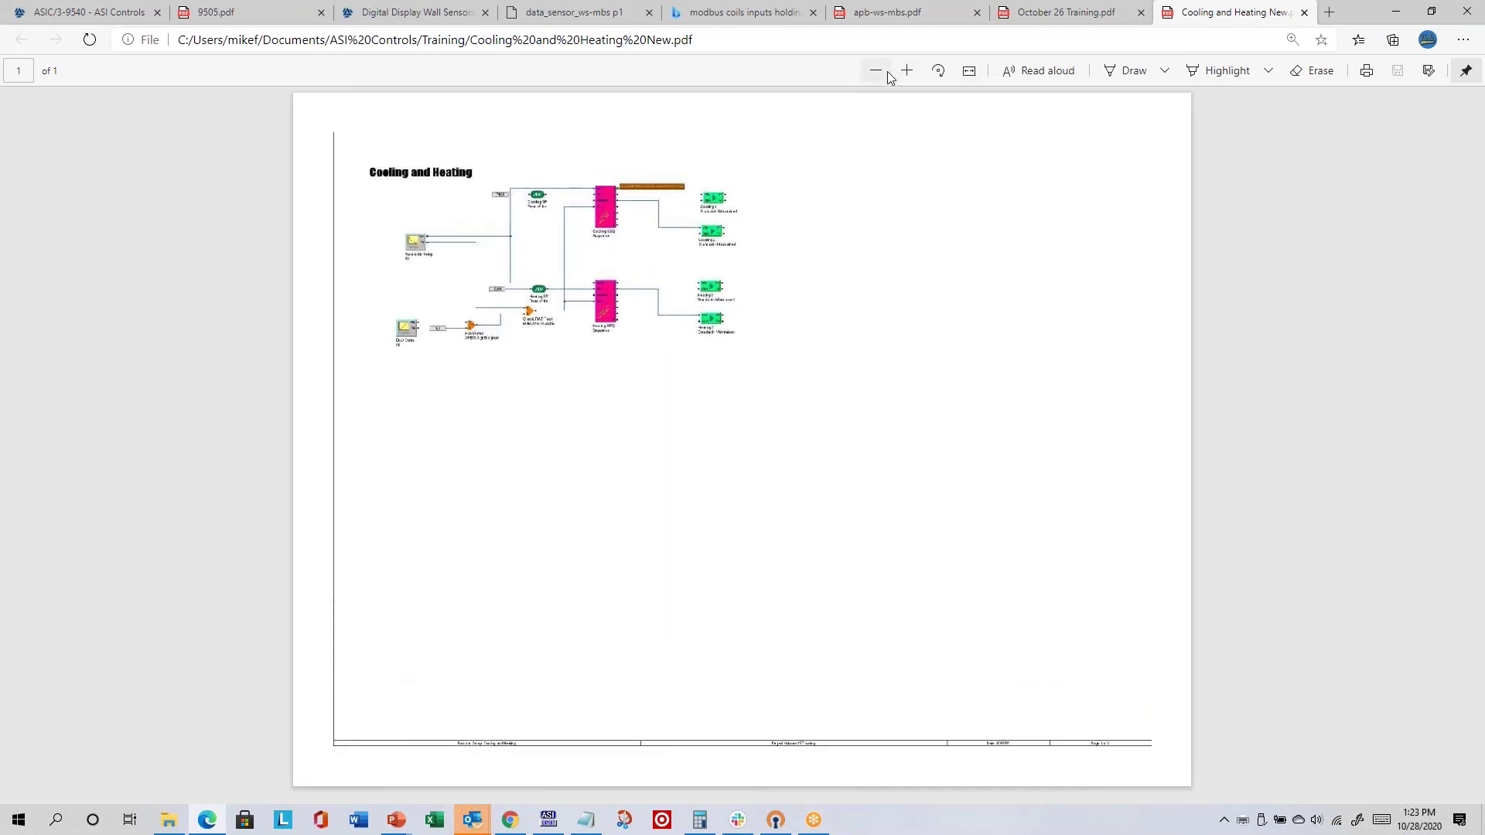
pyautogui.click(886, 72)
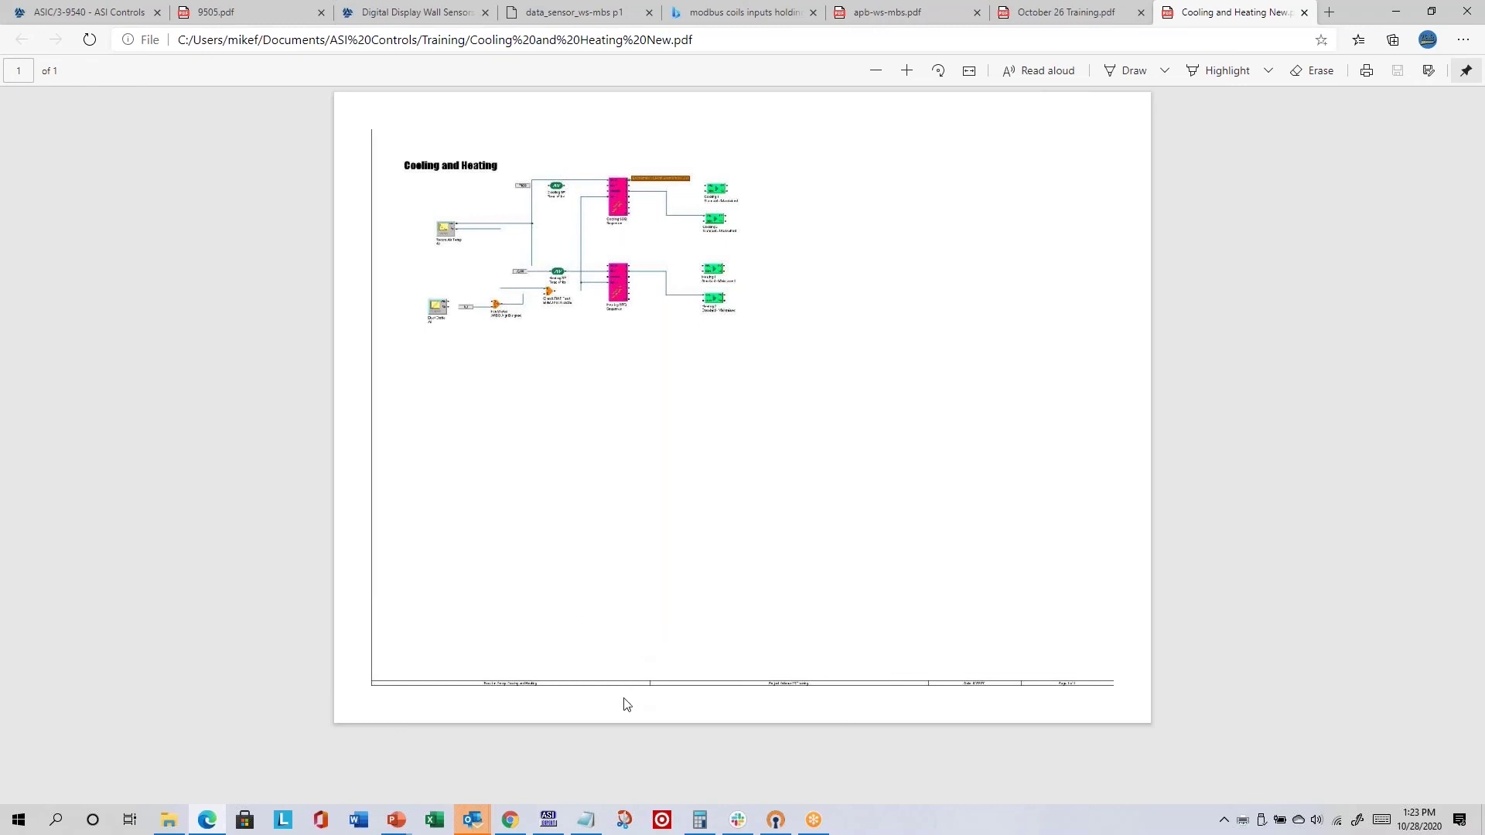
pyautogui.click(624, 820)
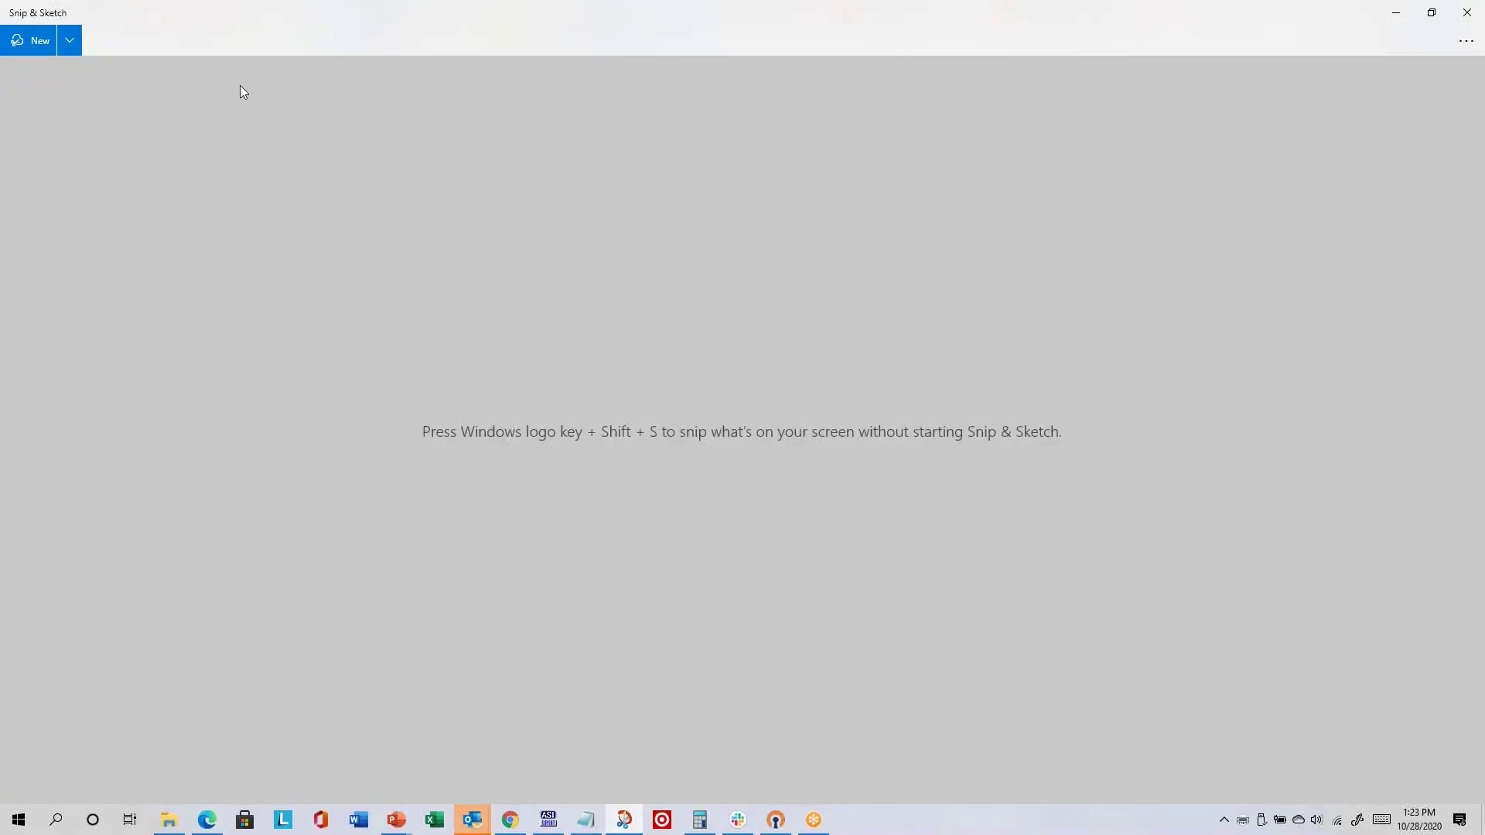
# - Snip the Cooling and Heating PDF page and draw red ballpoint loops around its halves
pyautogui.hotkey('ctrl', 'n')
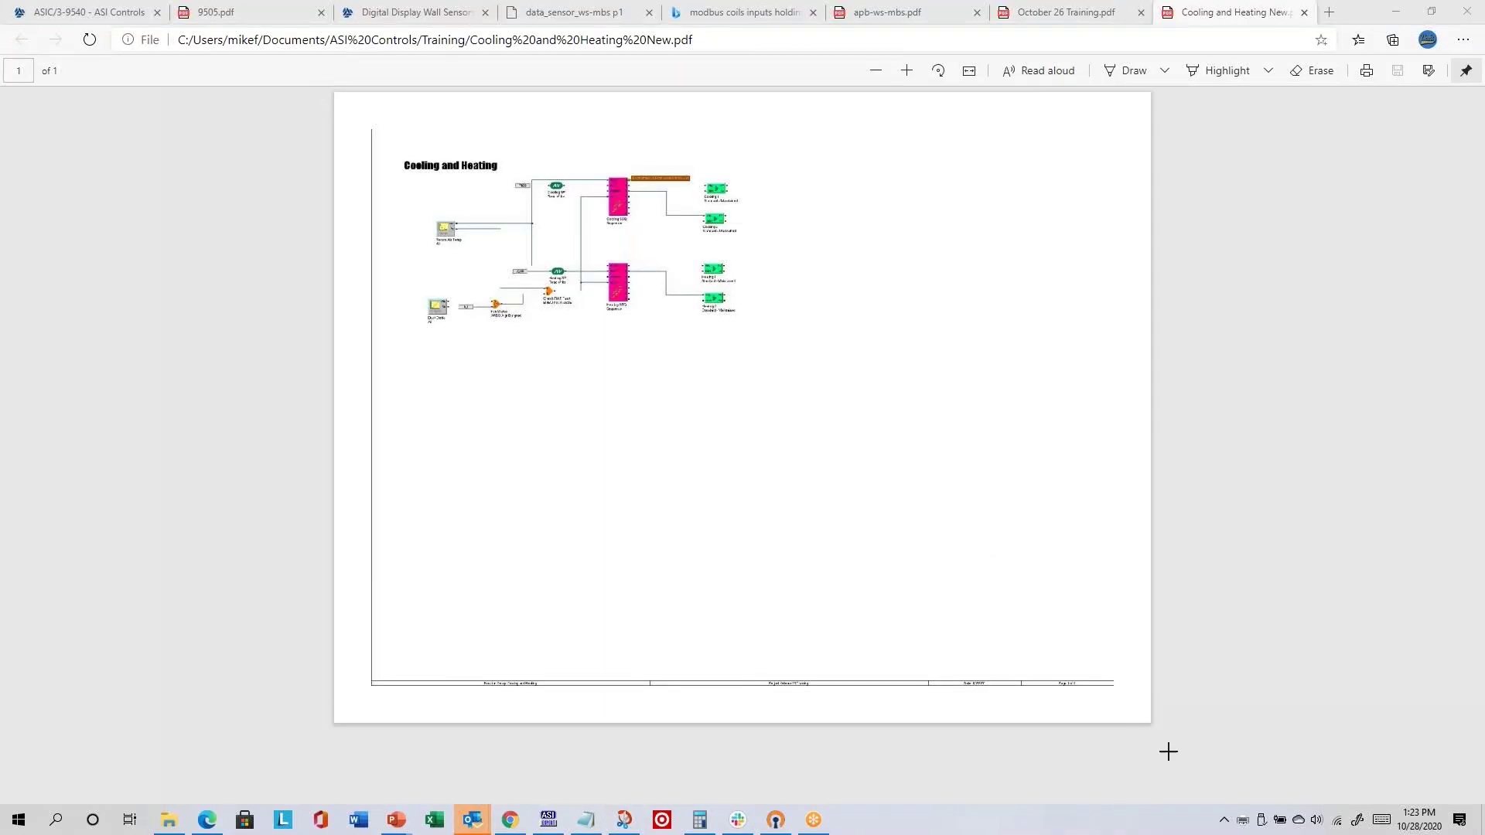
pyautogui.moveTo(1149, 738); pyautogui.dragTo(1170, 754)
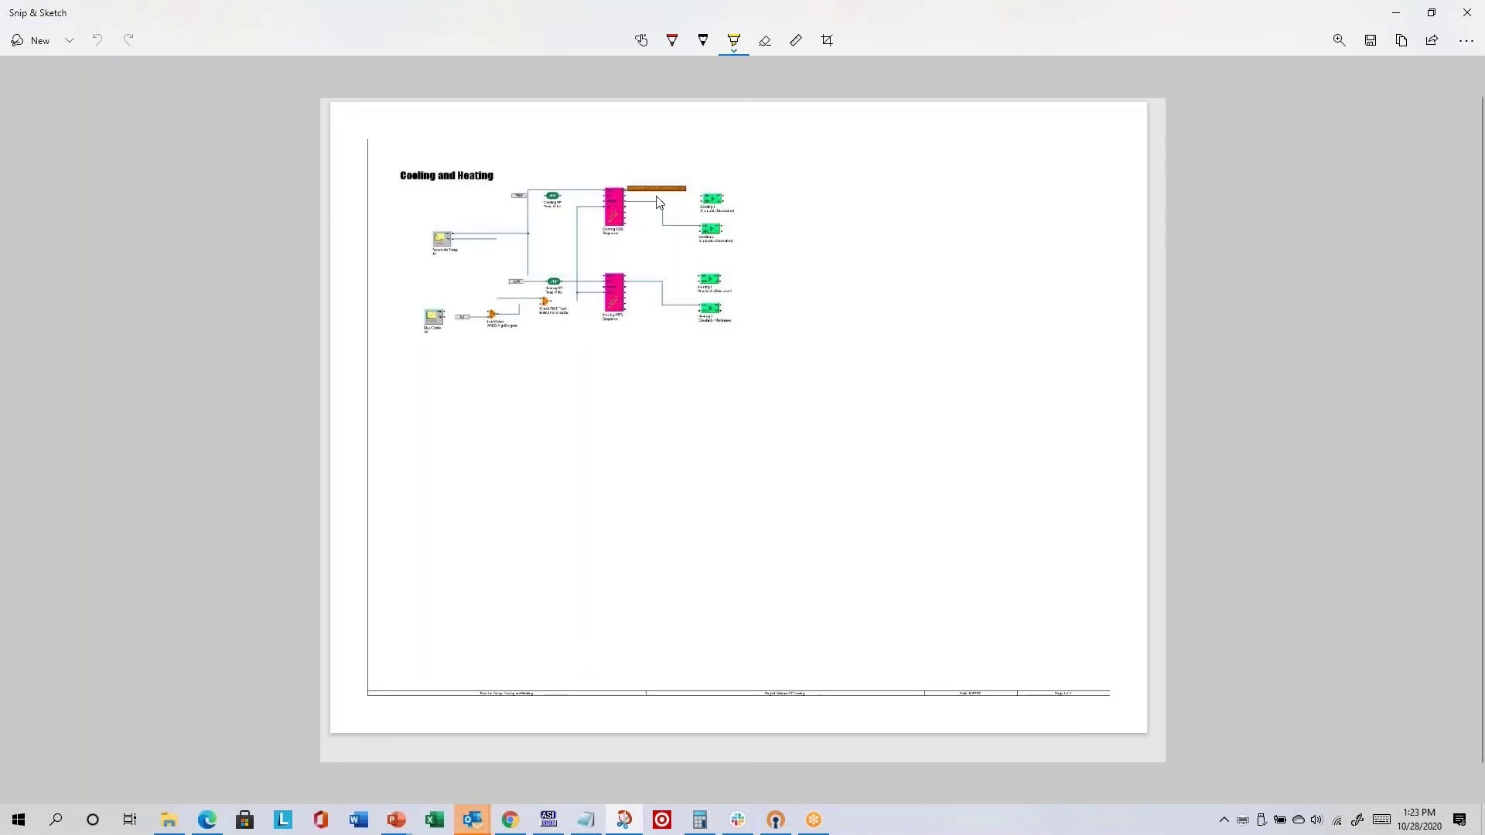
pyautogui.click(674, 44)
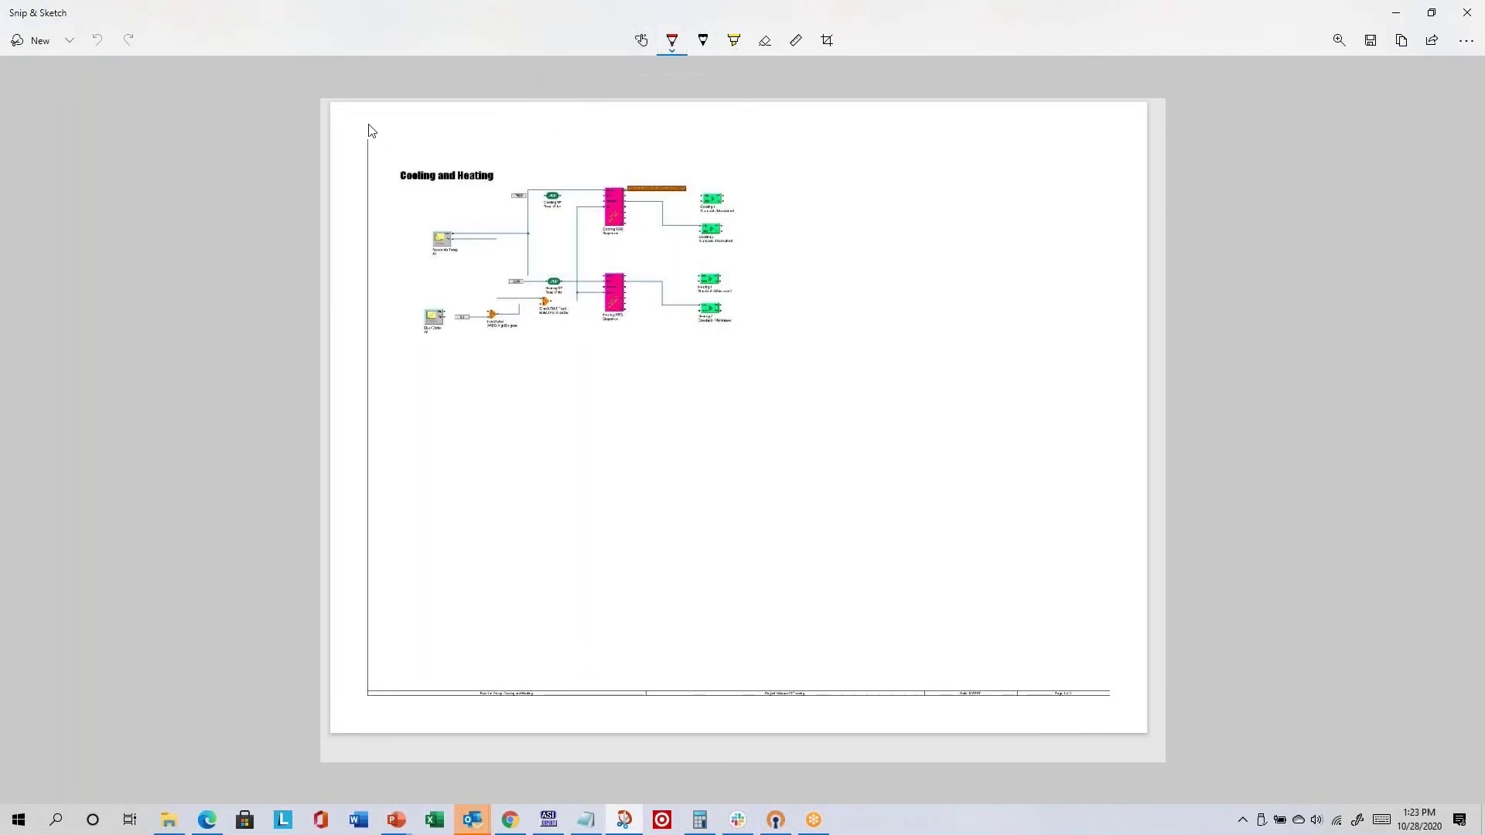
pyautogui.moveTo(368, 124)
pyautogui.mouseDown()
pyautogui.moveTo(369, 504)
pyautogui.moveTo(391, 707)
pyautogui.moveTo(699, 734)
pyautogui.moveTo(792, 543)
pyautogui.moveTo(729, 179)
pyautogui.moveTo(451, 112)
pyautogui.moveTo(374, 155)
pyautogui.mouseUp()
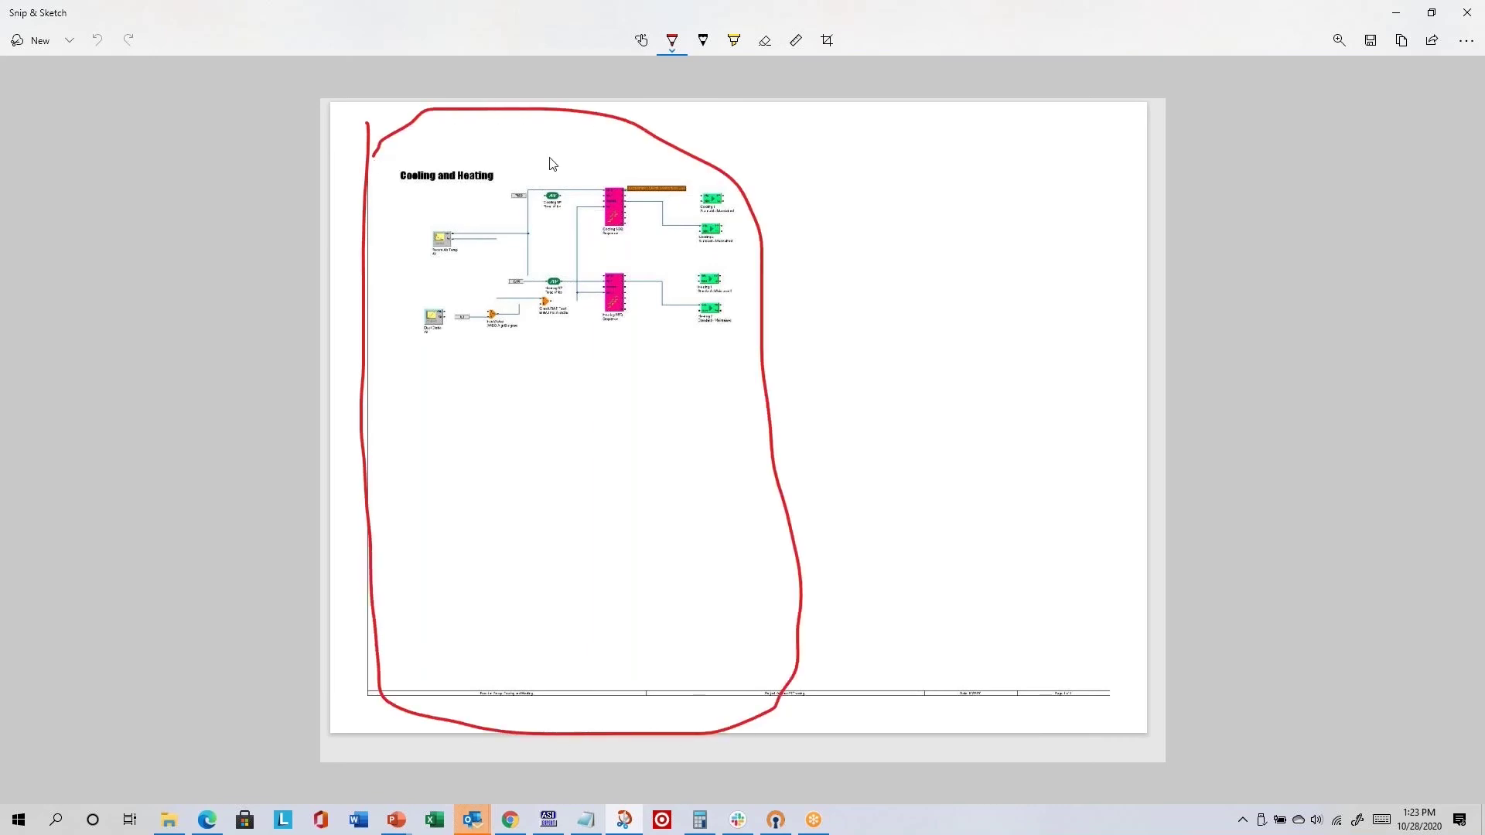
pyautogui.moveTo(754, 210)
pyautogui.mouseDown()
pyautogui.moveTo(959, 124)
pyautogui.moveTo(1131, 314)
pyautogui.moveTo(1178, 635)
pyautogui.mouseUp()
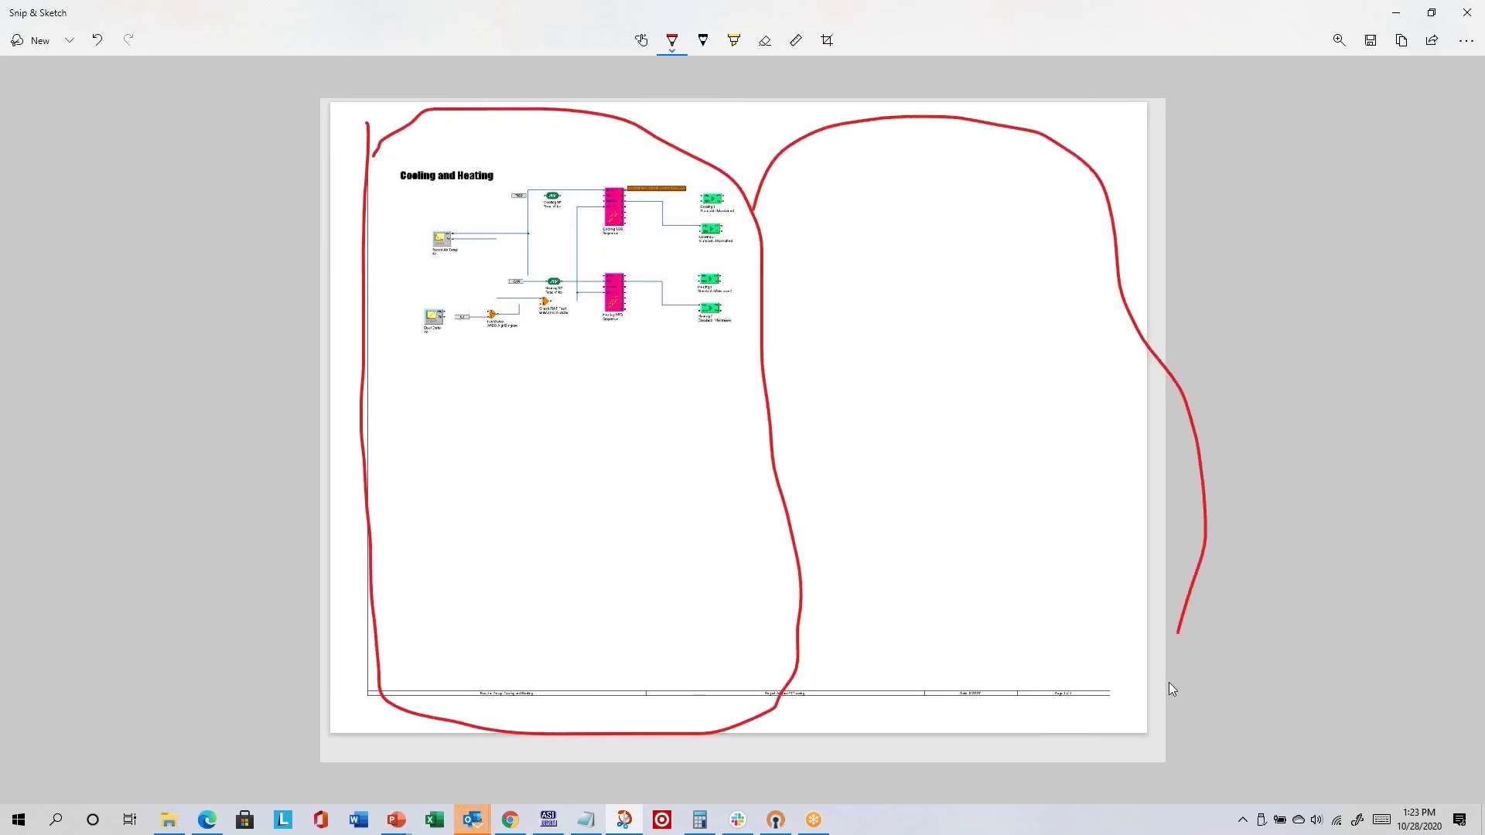
pyautogui.moveTo(952, 747); pyautogui.dragTo(796, 676)
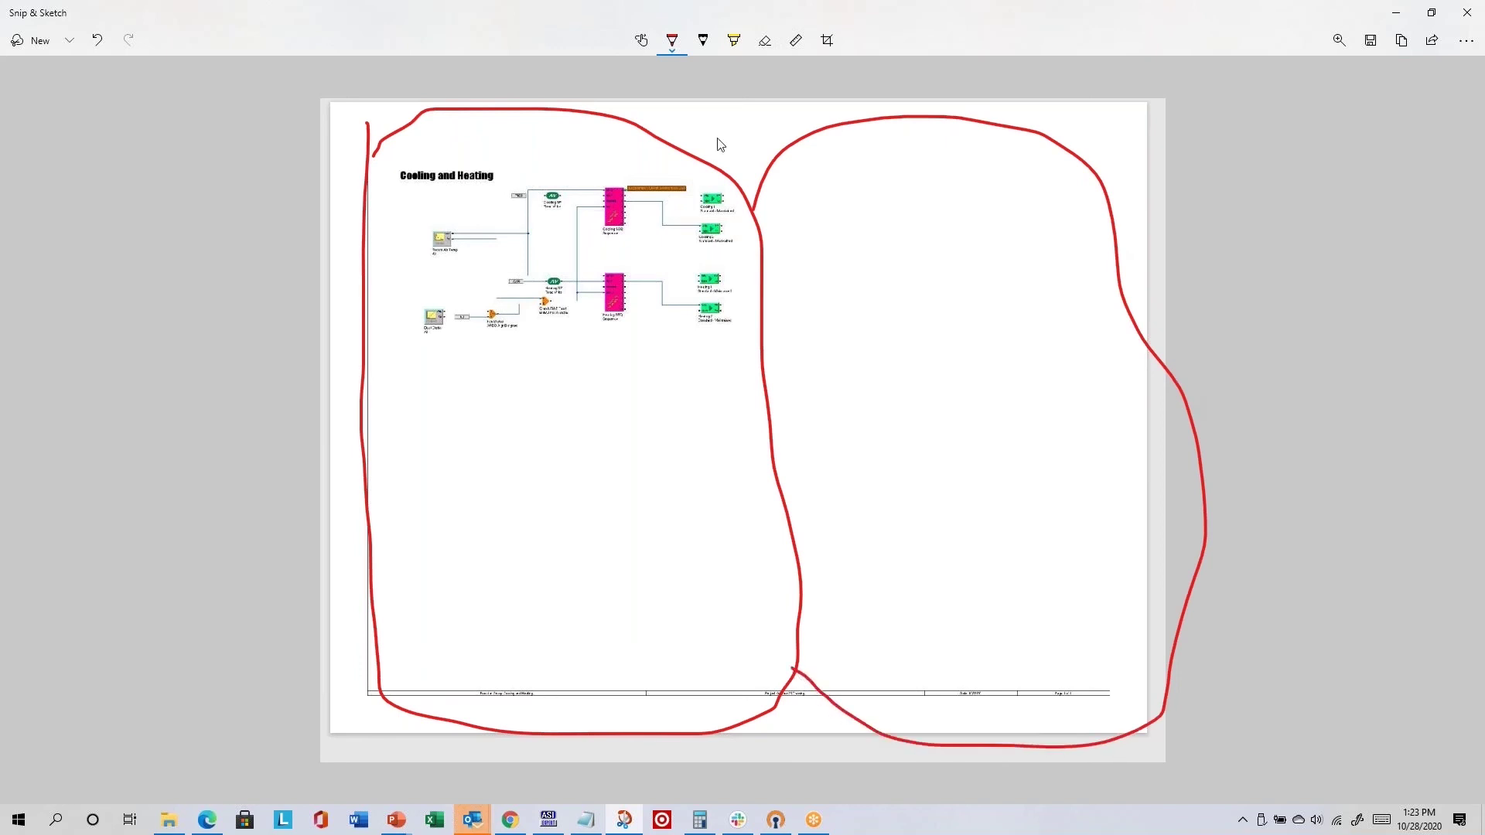
# - Switch the pen to blue, loop the diagram's four quadrants, and minimize Snip & Sketch
pyautogui.click(672, 42)
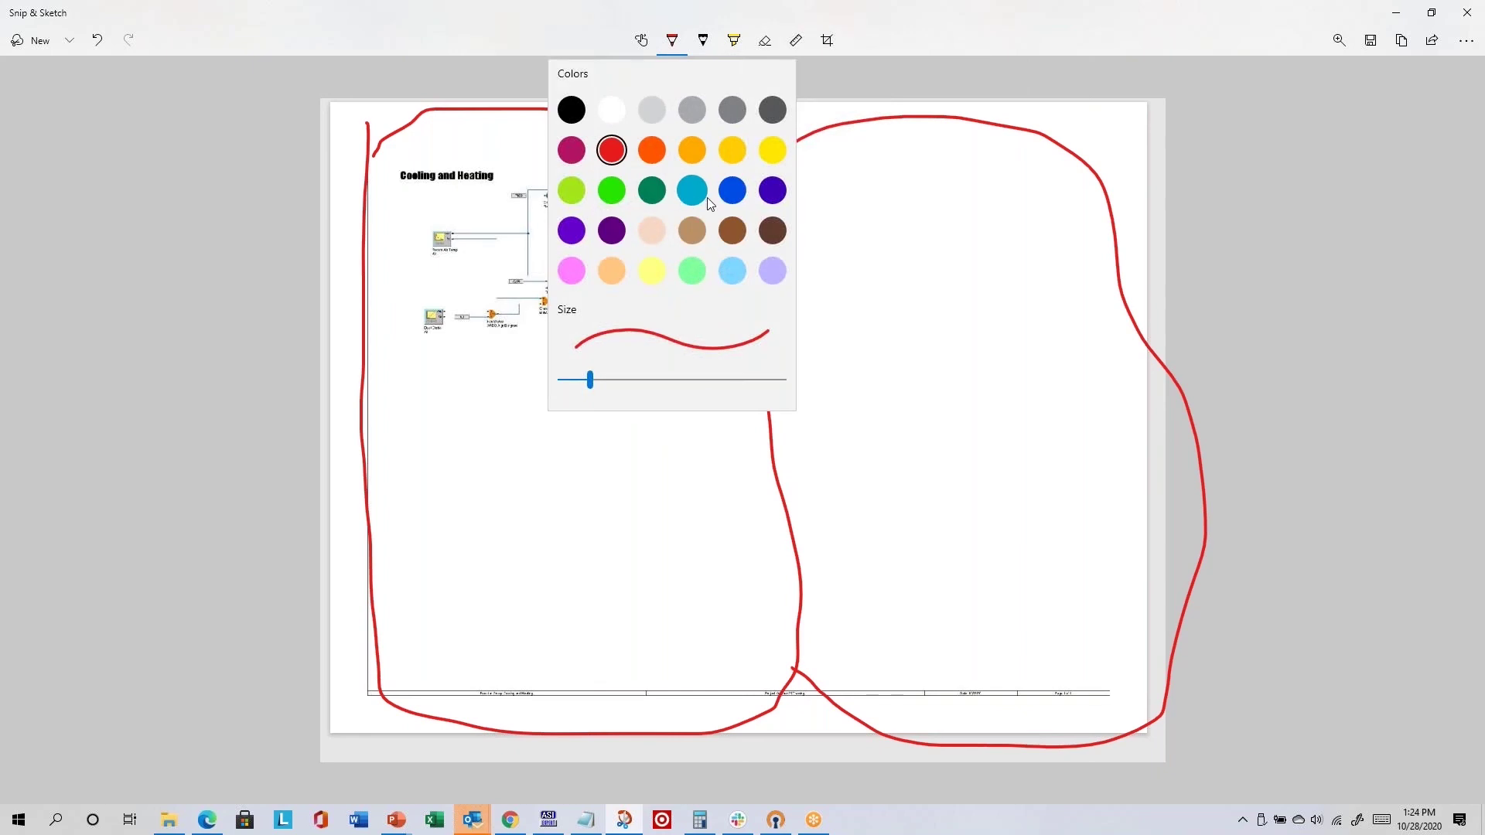
pyautogui.click(611, 150)
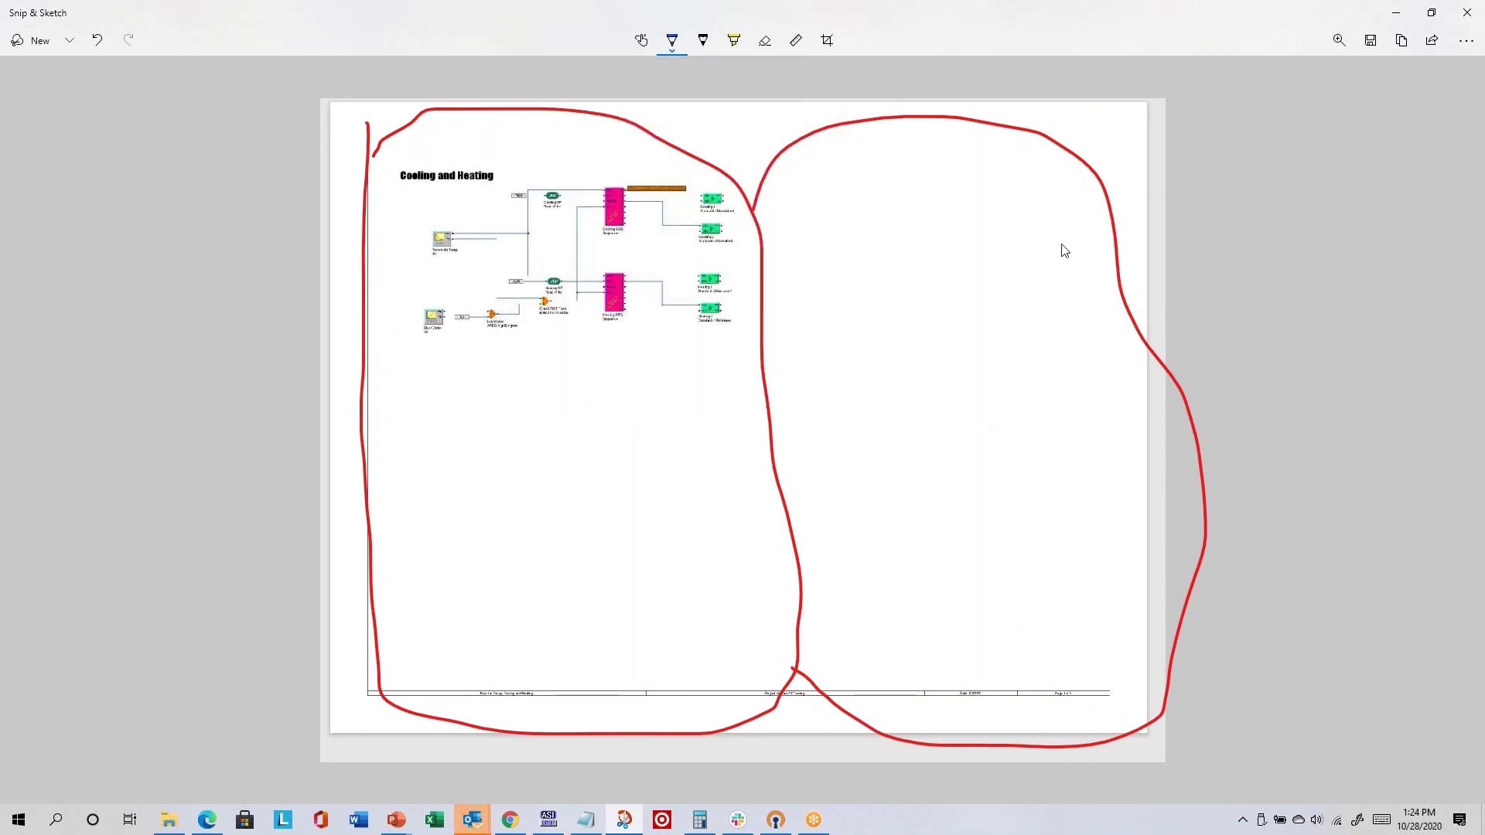
pyautogui.moveTo(607, 115)
pyautogui.mouseDown()
pyautogui.moveTo(484, 116)
pyautogui.moveTo(305, 242)
pyautogui.moveTo(503, 431)
pyautogui.moveTo(748, 331)
pyautogui.mouseUp()
pyautogui.moveTo(761, 276); pyautogui.dragTo(527, 96)
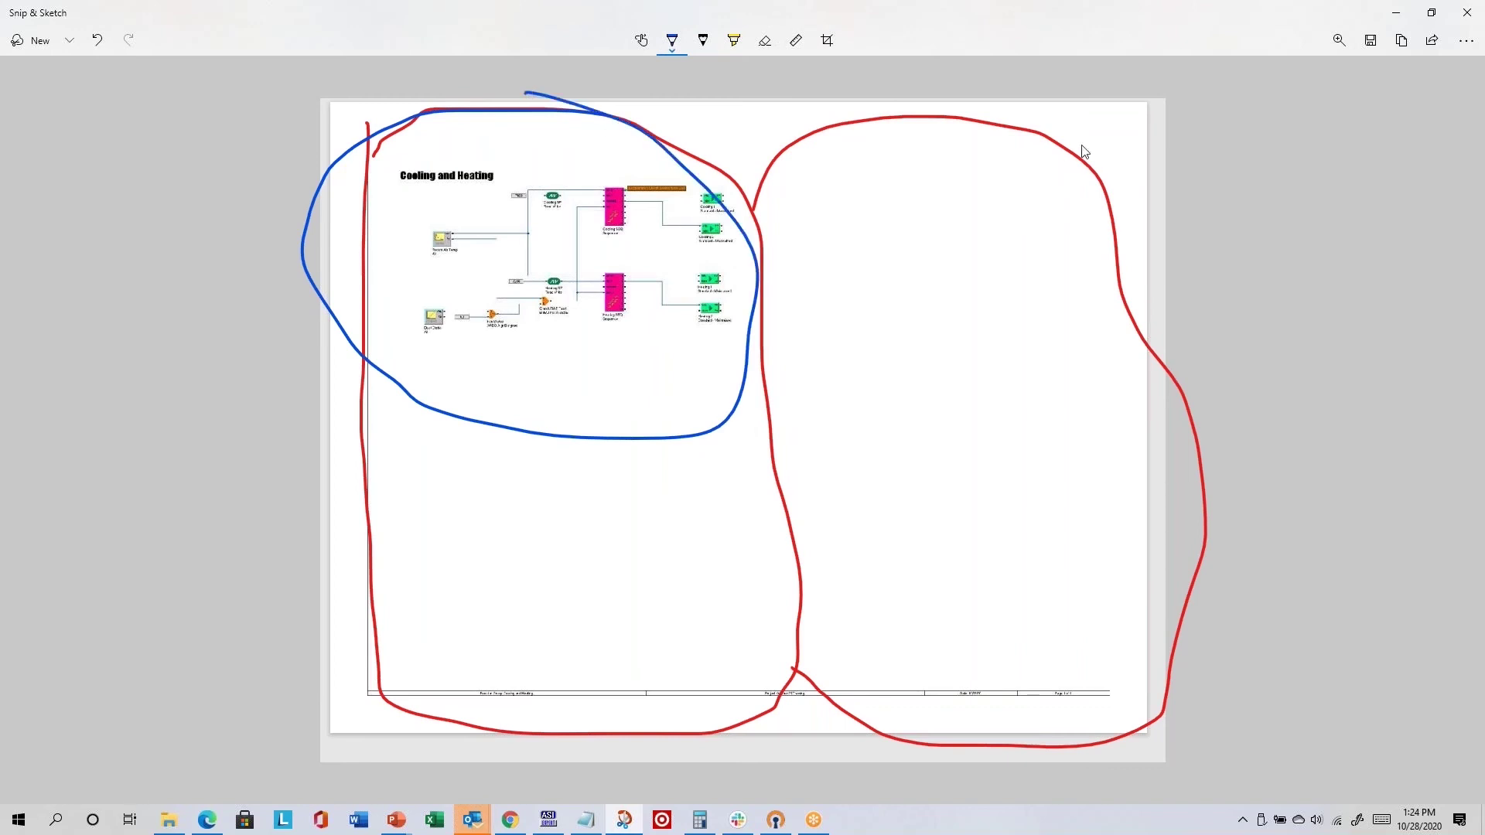
pyautogui.moveTo(1056, 120)
pyautogui.mouseDown()
pyautogui.moveTo(857, 154)
pyautogui.moveTo(849, 426)
pyautogui.moveTo(1213, 244)
pyautogui.moveTo(1018, 119)
pyautogui.mouseUp()
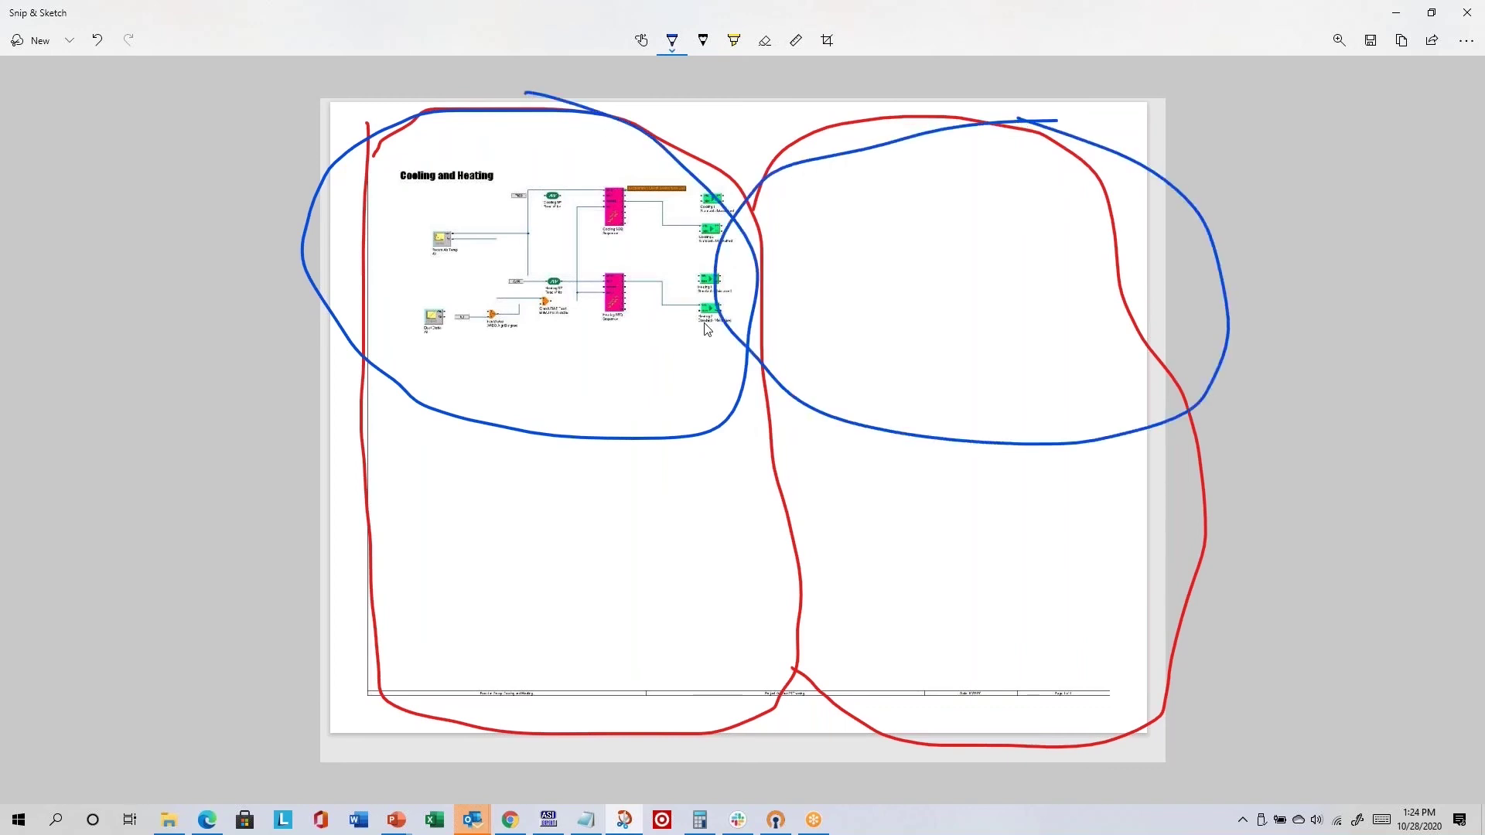
pyautogui.moveTo(486, 437)
pyautogui.mouseDown()
pyautogui.moveTo(301, 553)
pyautogui.moveTo(737, 721)
pyautogui.moveTo(486, 439)
pyautogui.mouseUp()
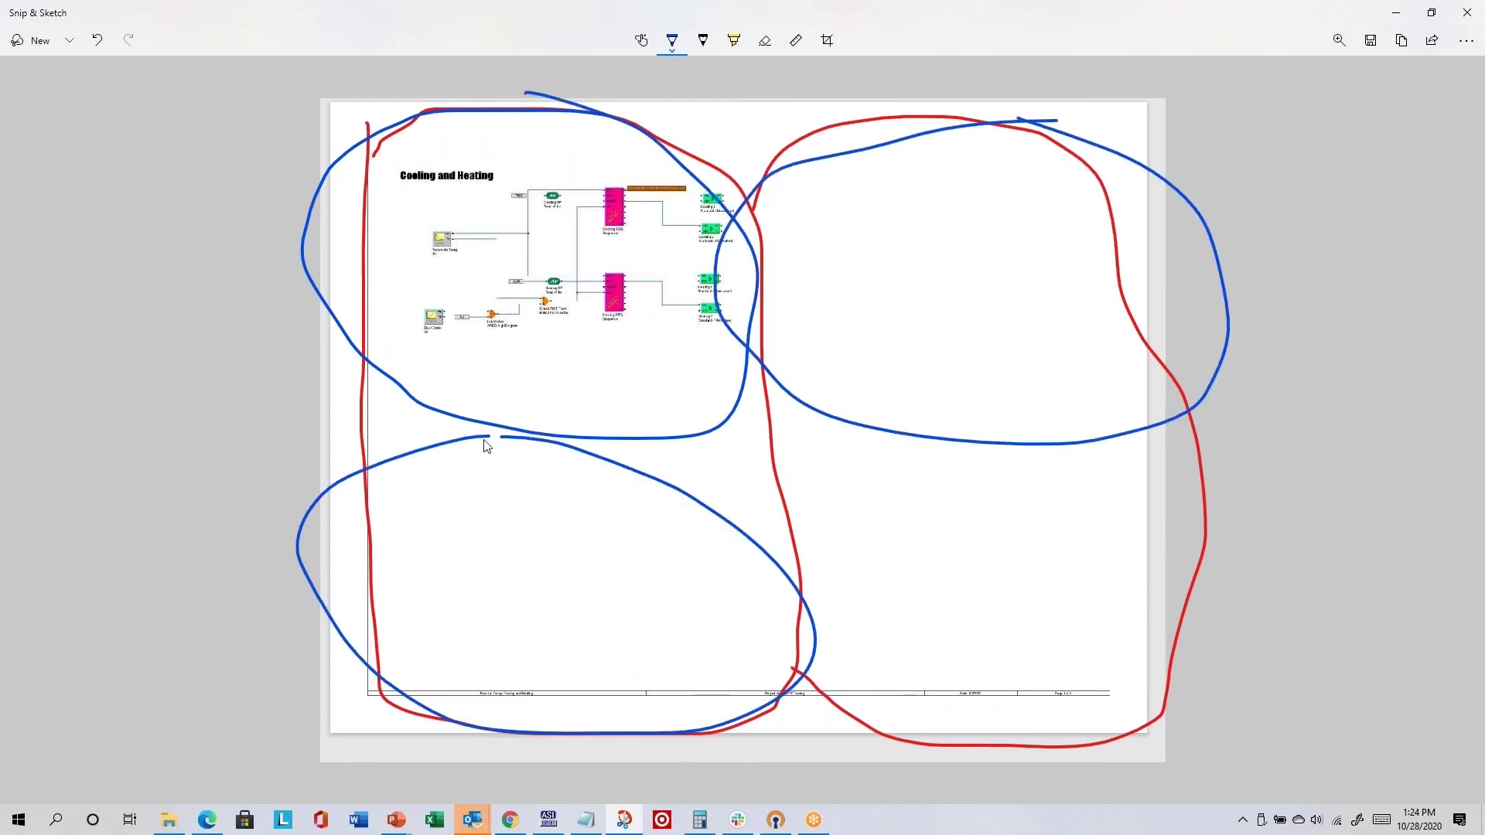
pyautogui.moveTo(981, 443)
pyautogui.mouseDown()
pyautogui.moveTo(801, 656)
pyautogui.moveTo(1360, 597)
pyautogui.moveTo(989, 444)
pyautogui.mouseUp()
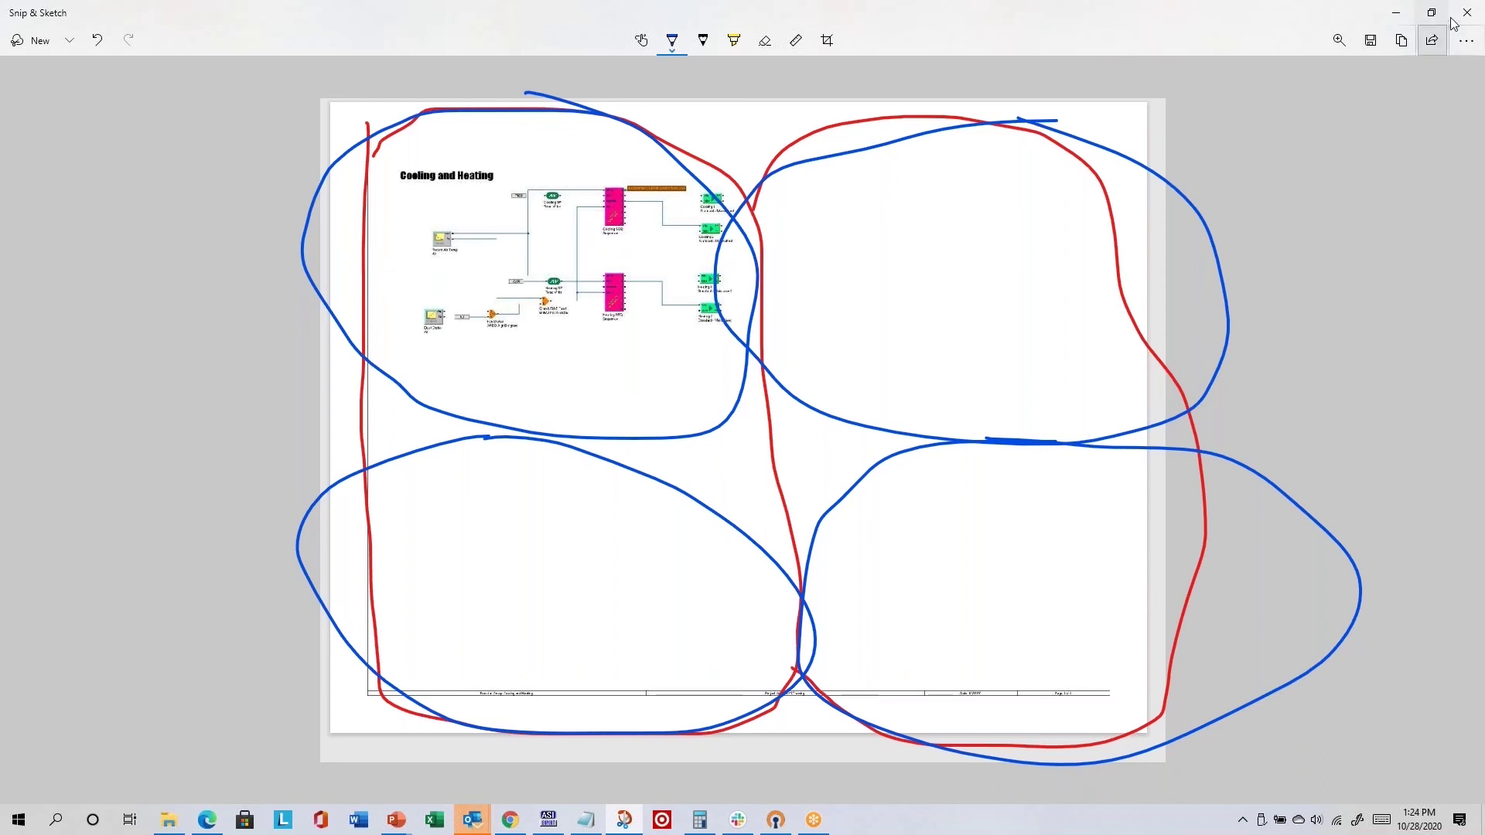
pyautogui.click(1397, 13)
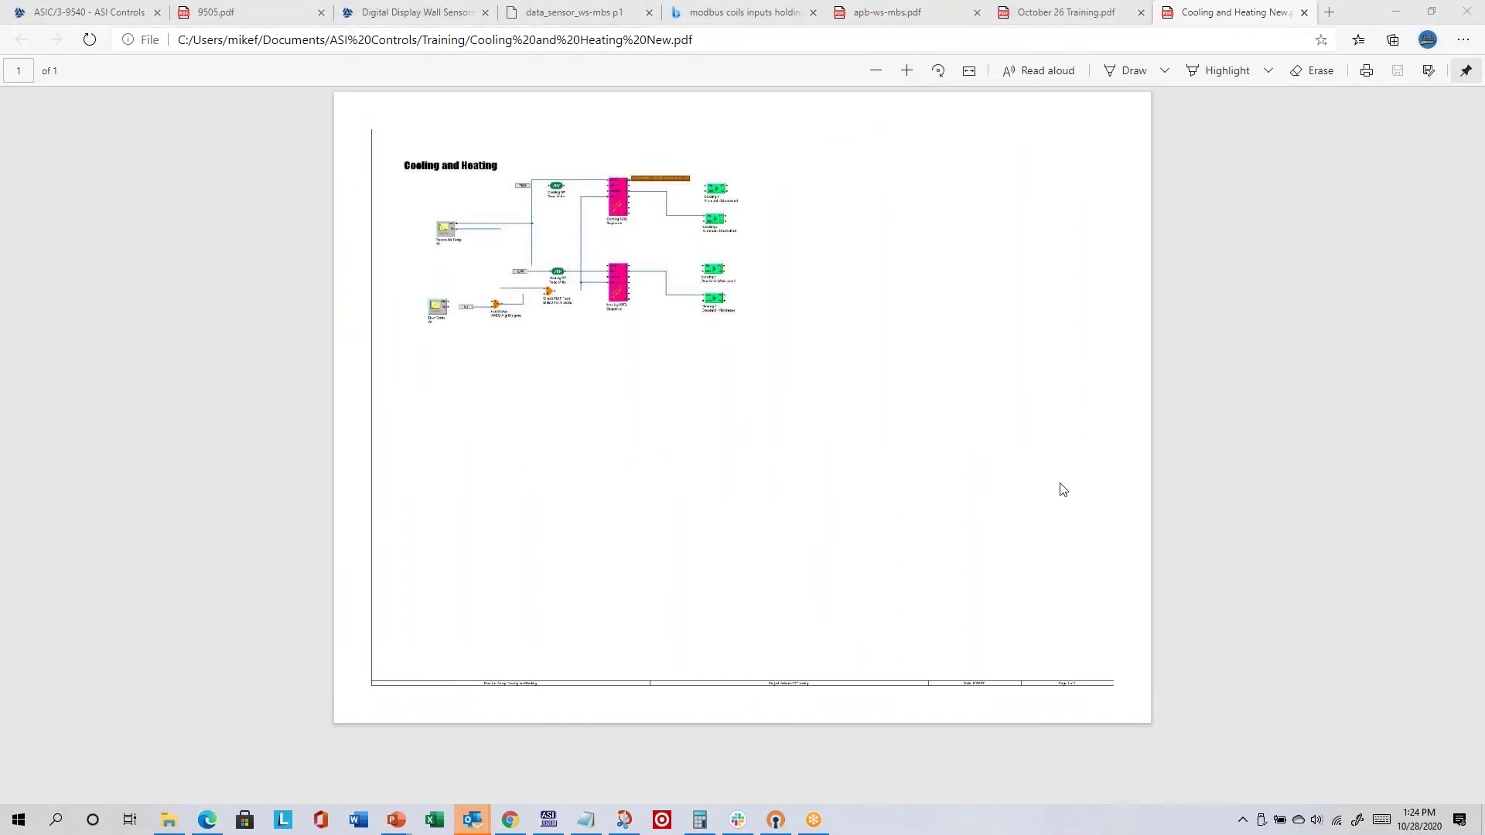
# - Close the Cooling and Heating New and October 26 Training PDF tabs and minimize Edge
pyautogui.click(1304, 14)
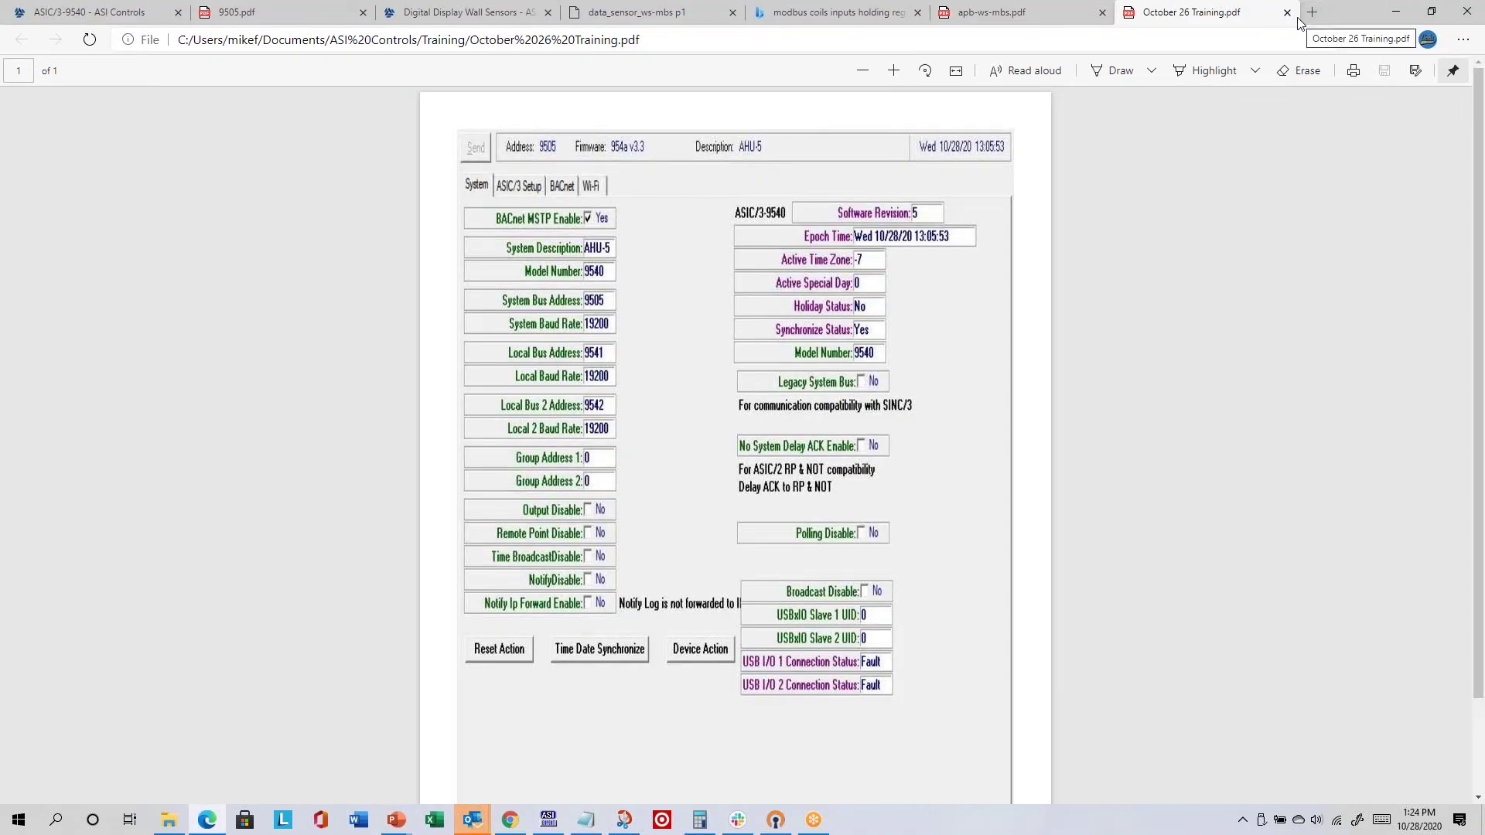
pyautogui.click(1288, 13)
pyautogui.click(1397, 13)
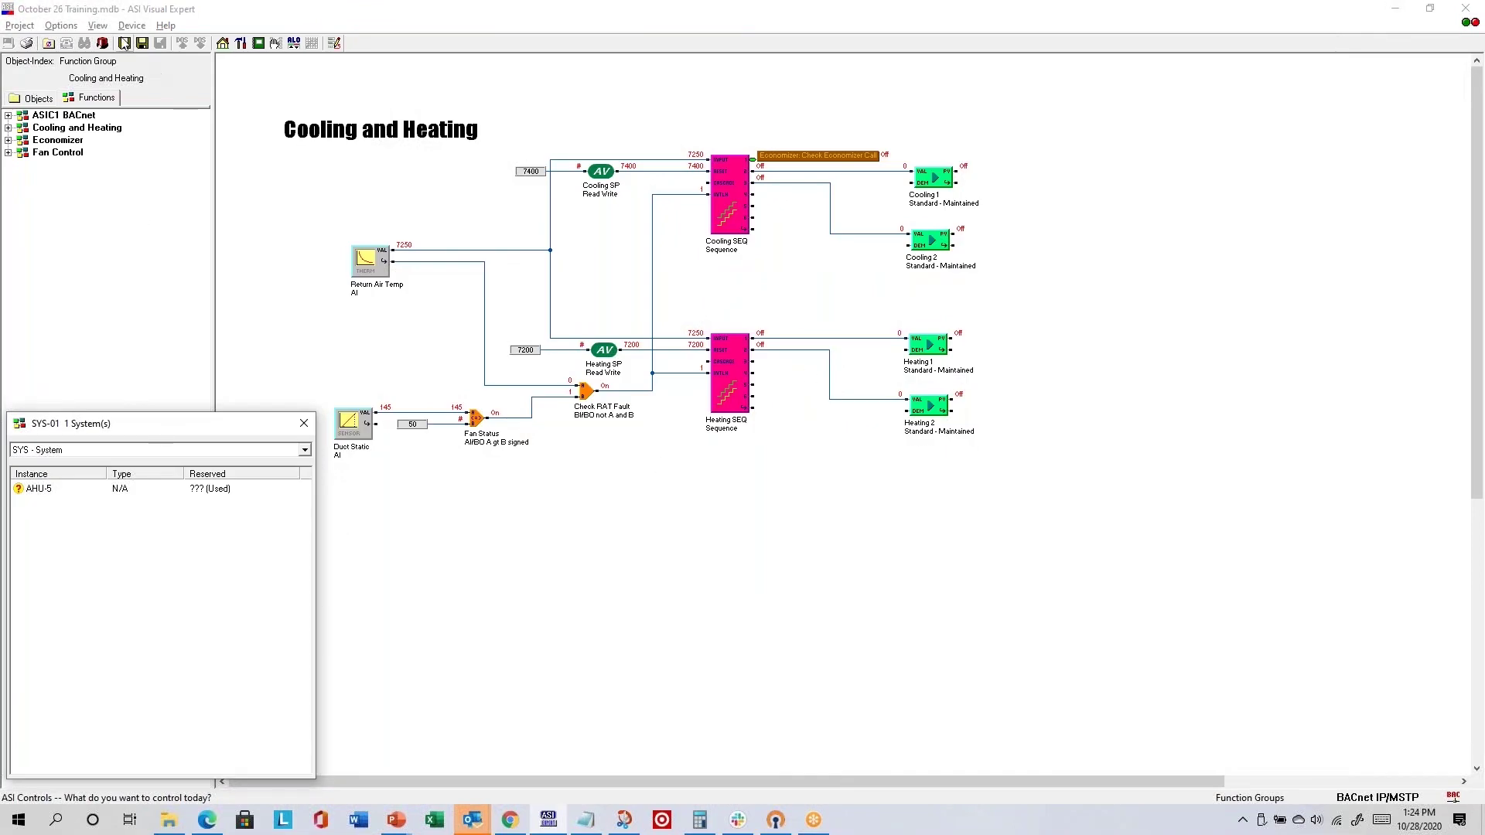
pyautogui.click(99, 27)
pyautogui.moveTo(134, 30)
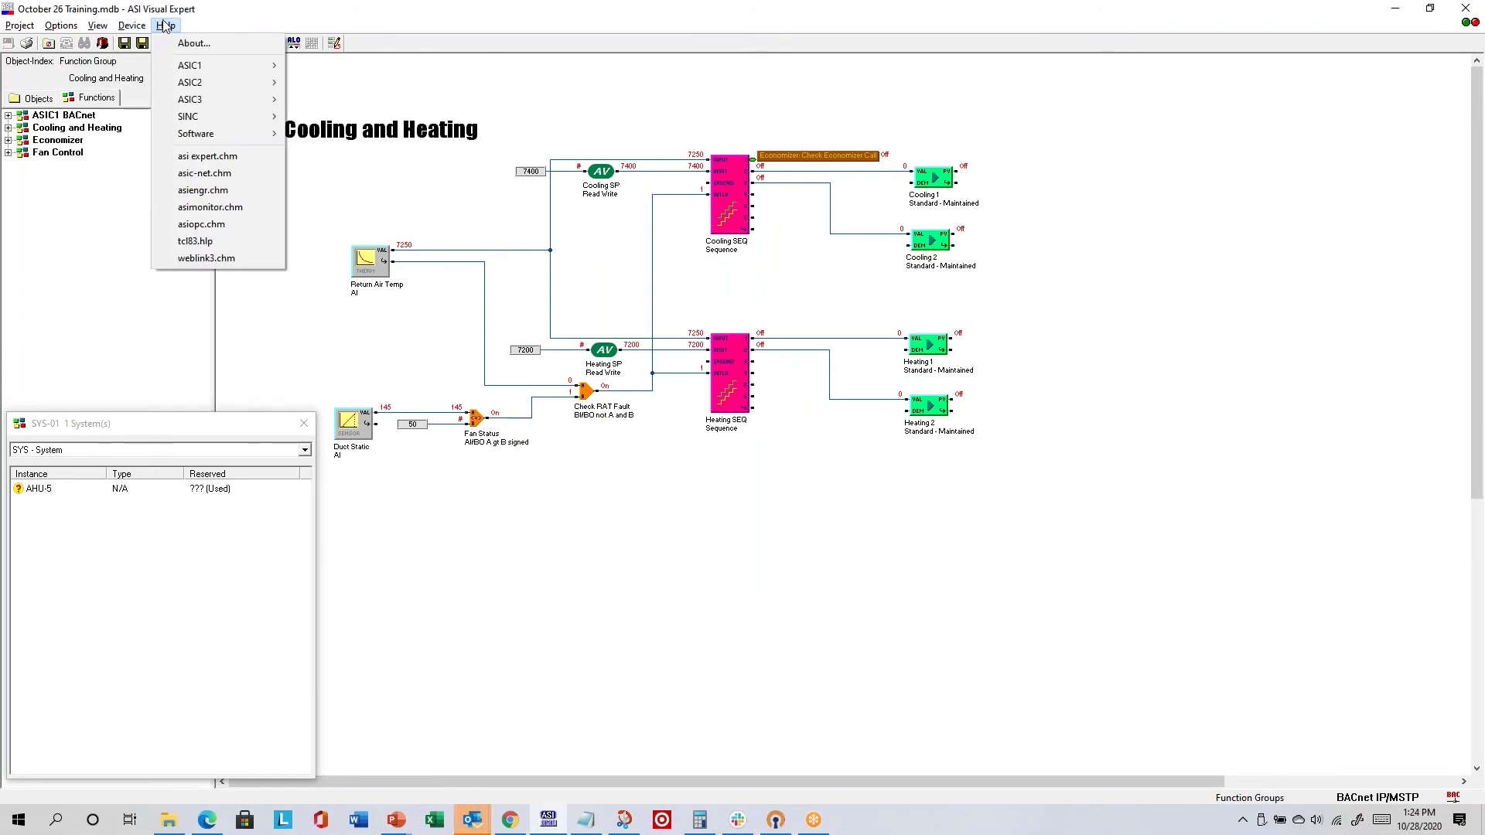
# - Save the Cooling and Heating diagram as a bitmap from the canvas's right-click menu
pyautogui.click(135, 284)
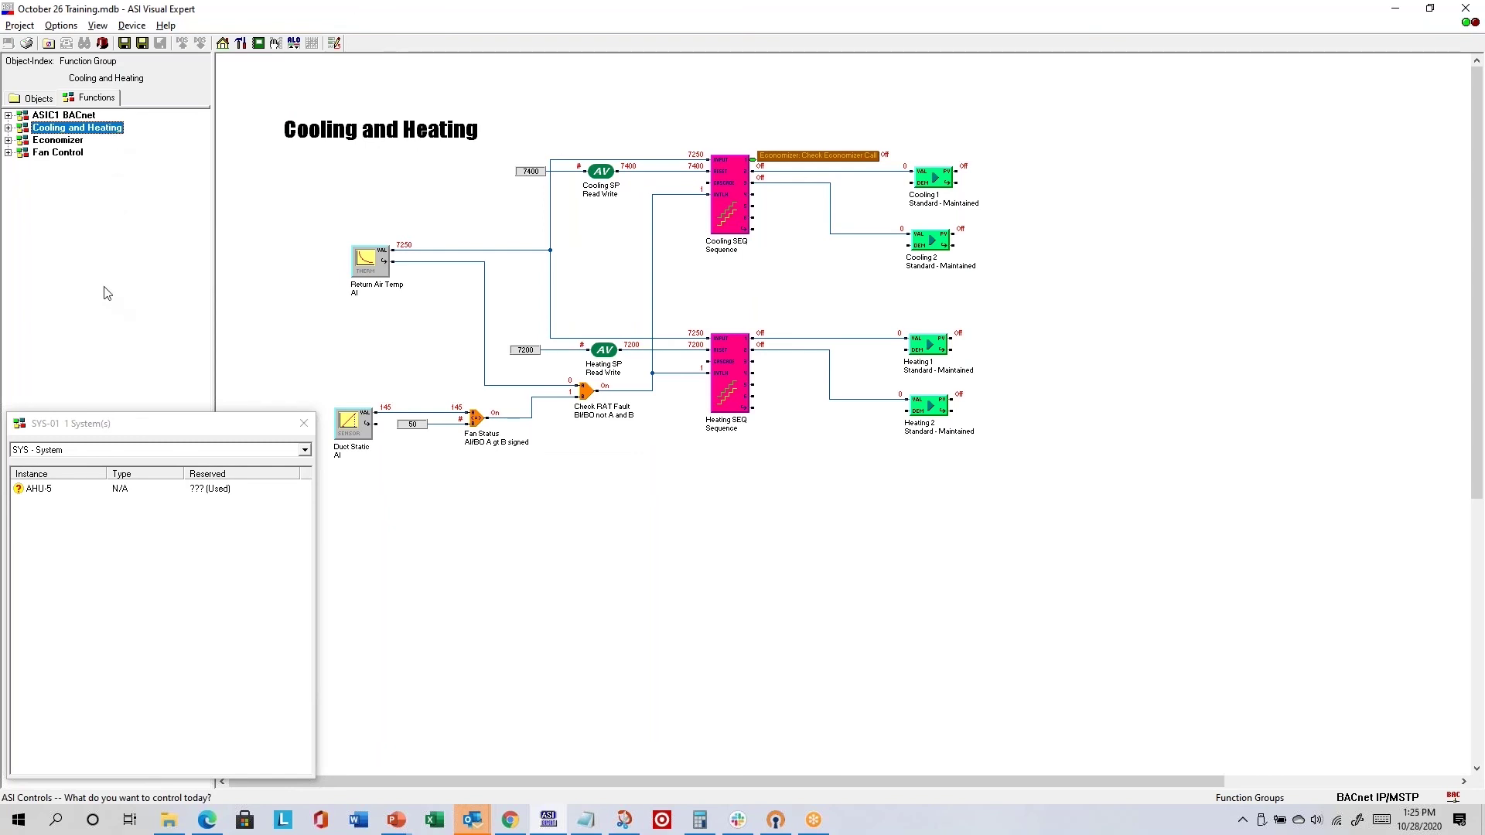
pyautogui.rightClick(121, 198)
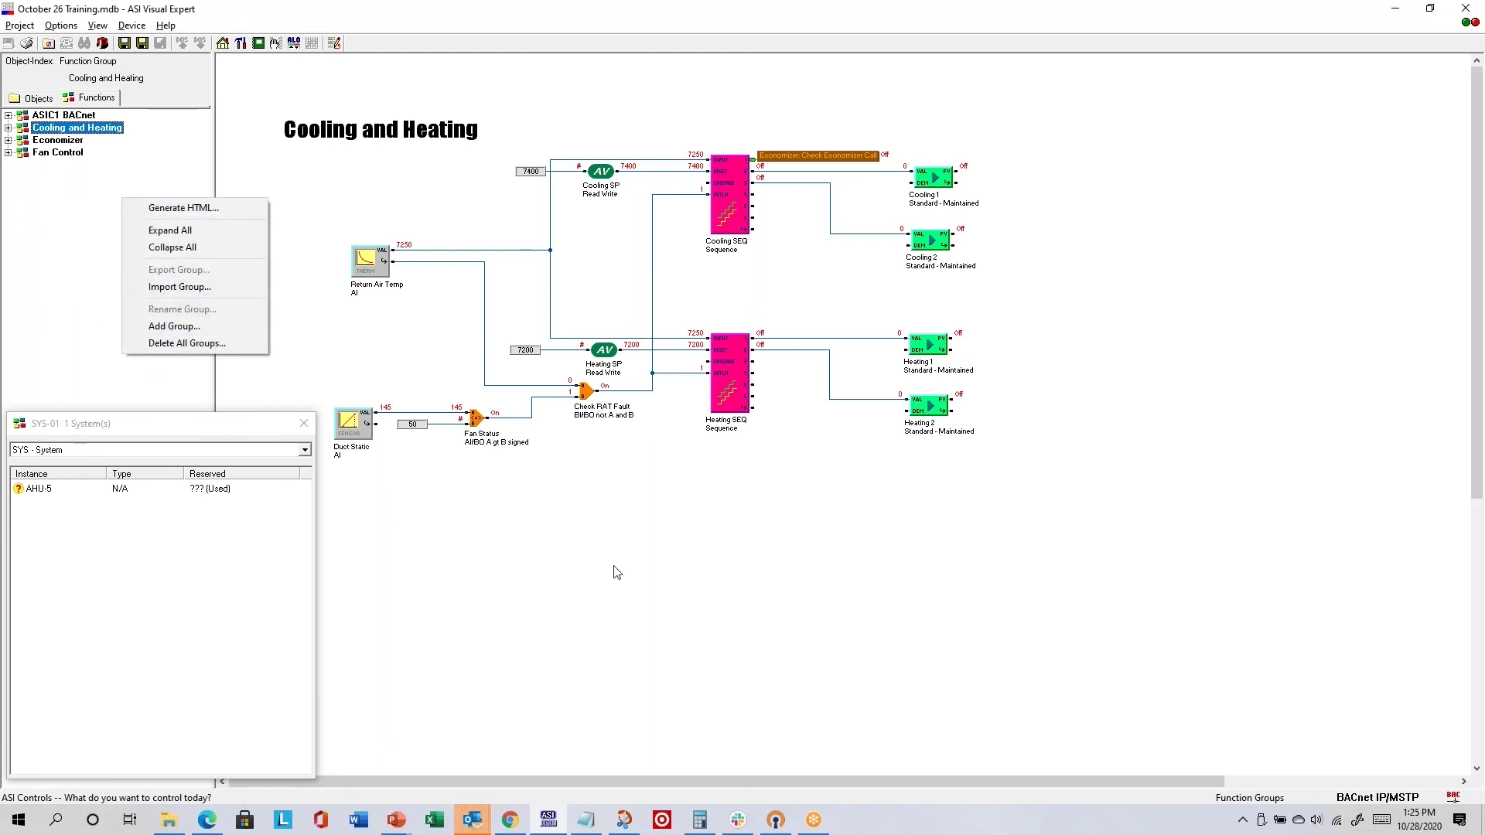
pyautogui.click(802, 470)
pyautogui.rightClick(1115, 222)
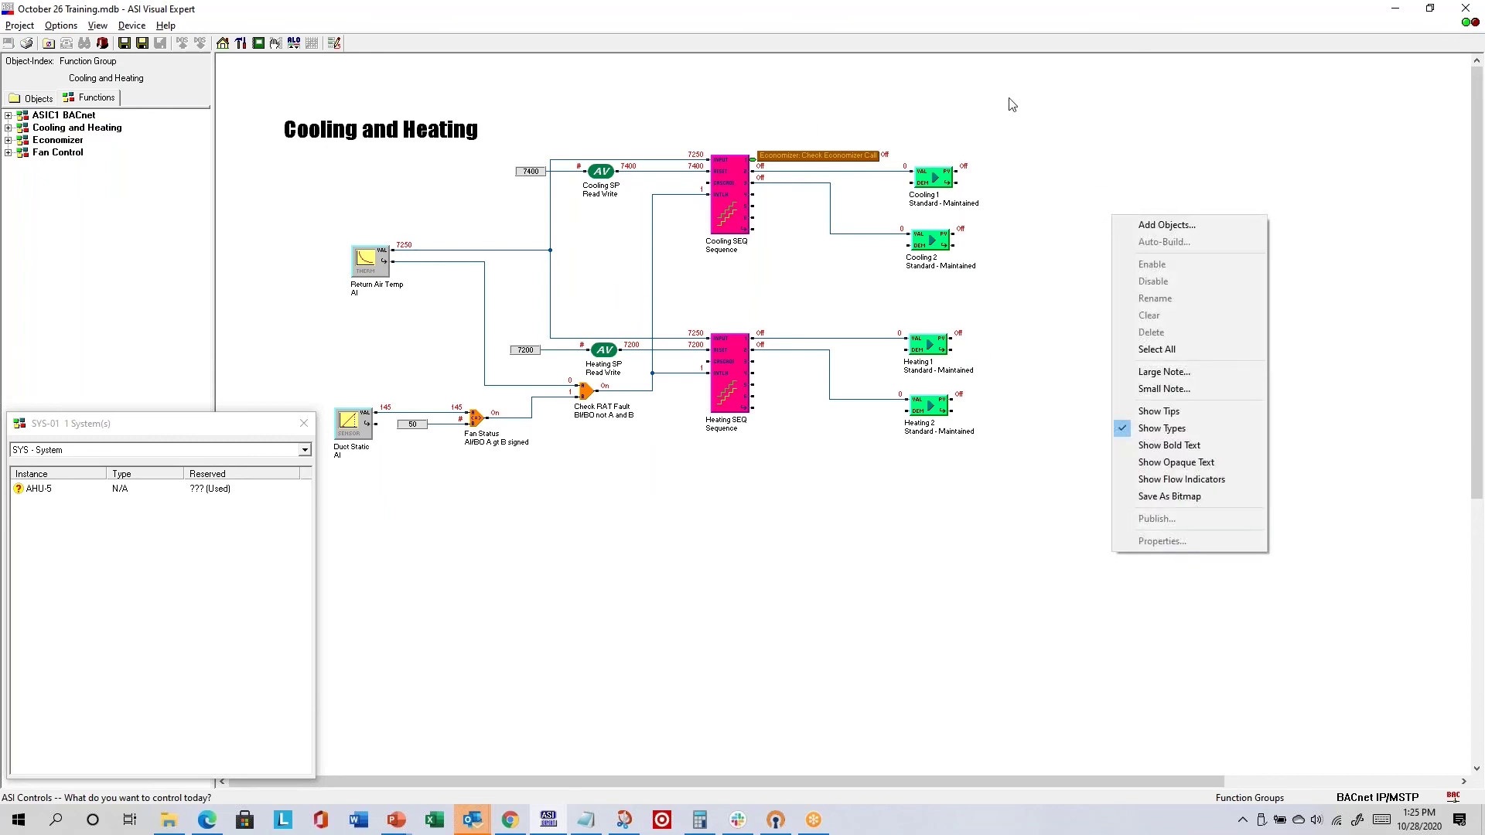
pyautogui.click(1173, 496)
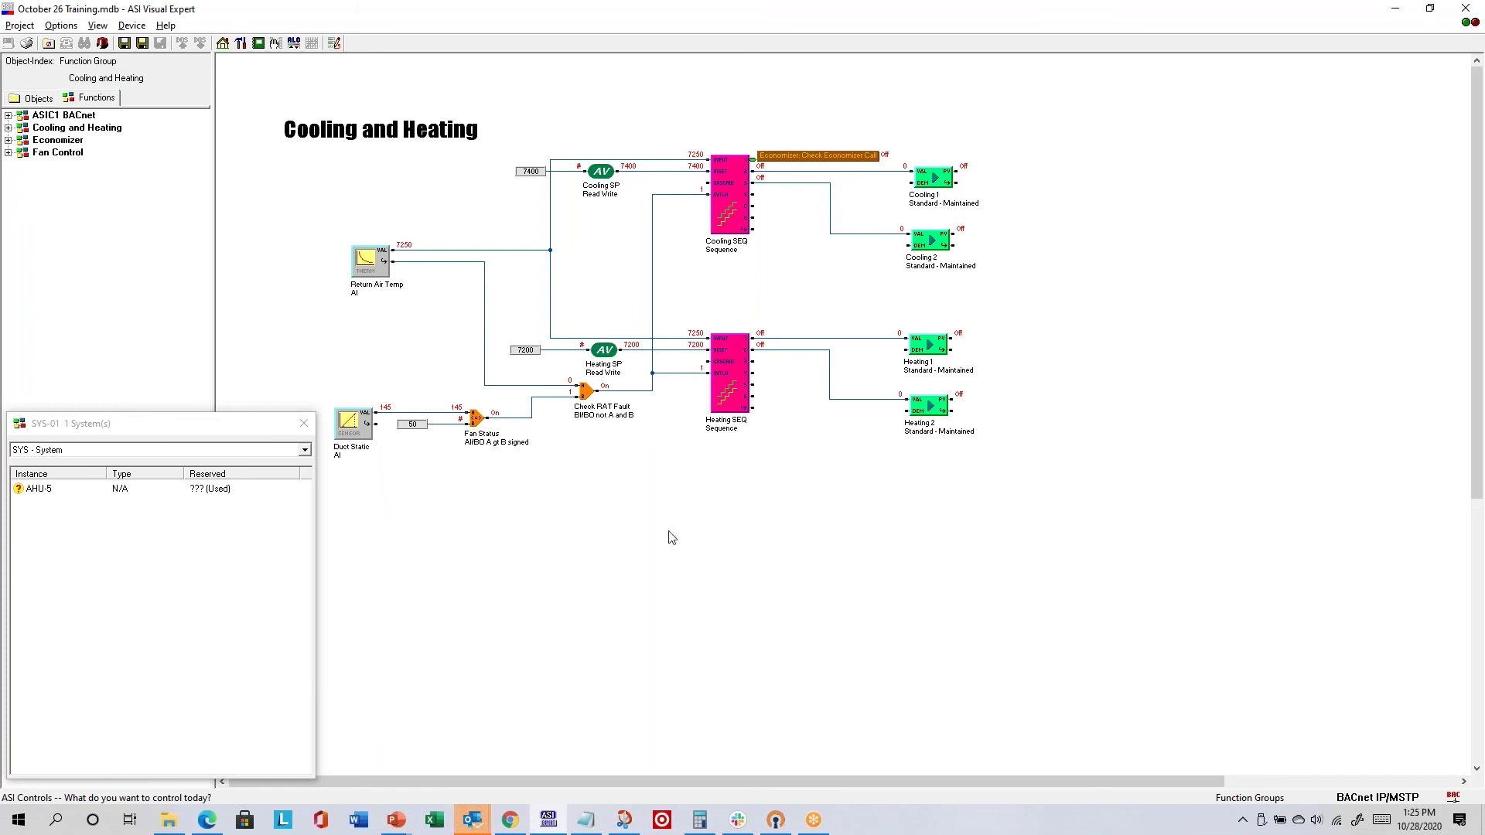
# - Preview the new Cooling and Heating.bmp from the October 26 Training folder in Photos, then close it
pyautogui.click(169, 820)
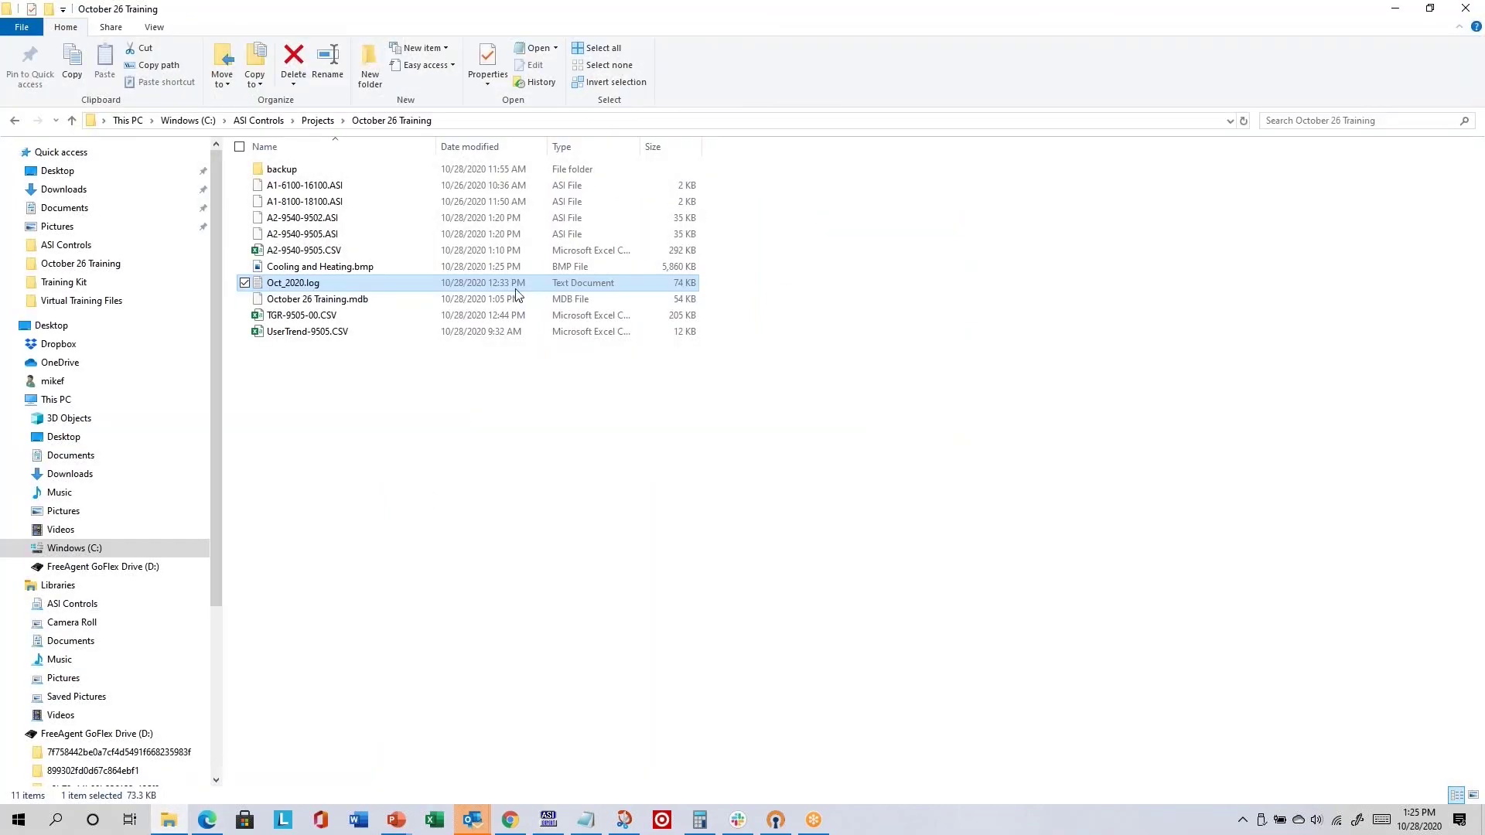
pyautogui.click(382, 269)
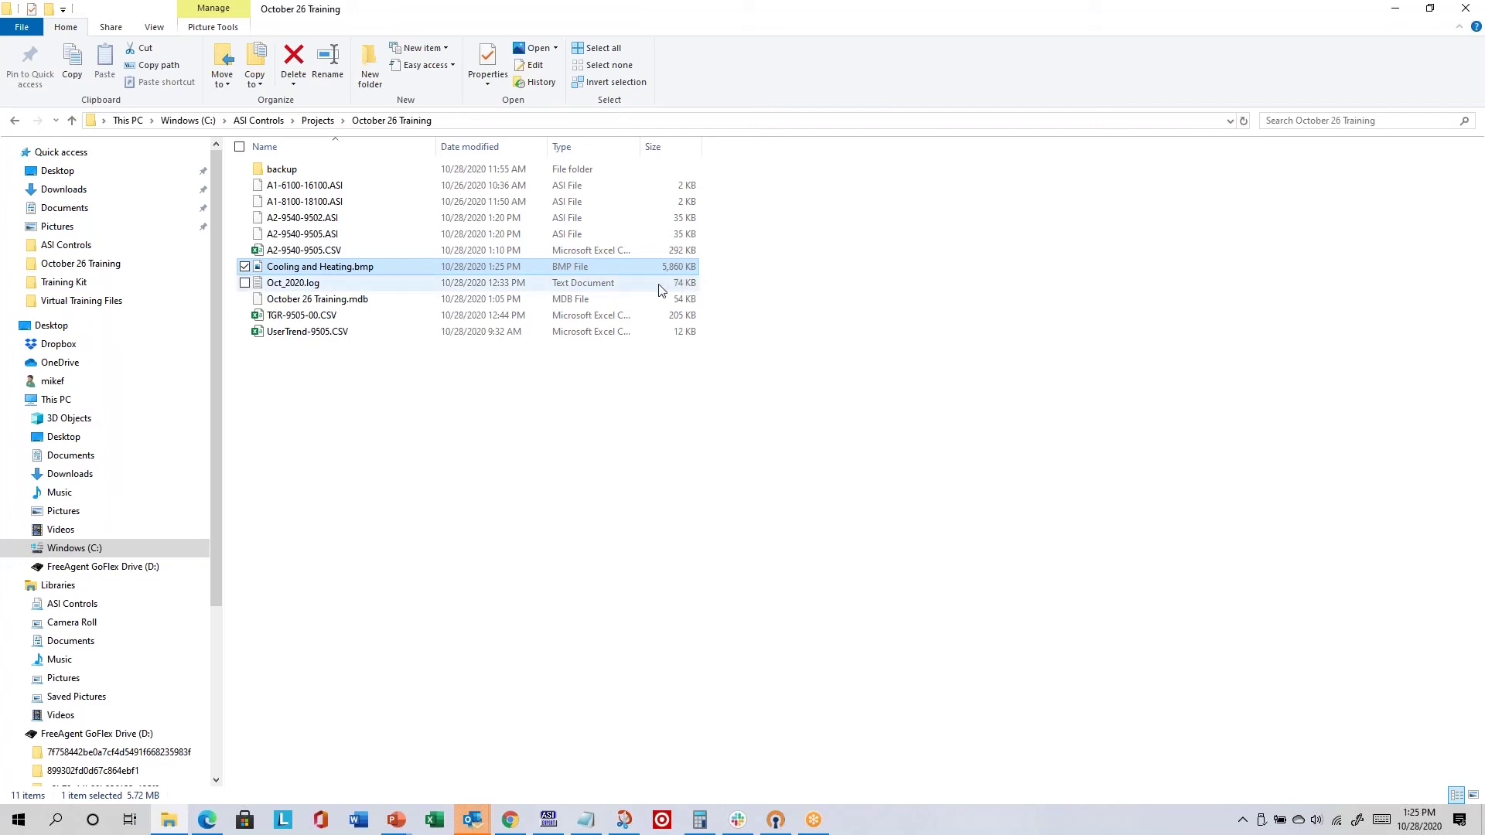
pyautogui.doubleClick(615, 276)
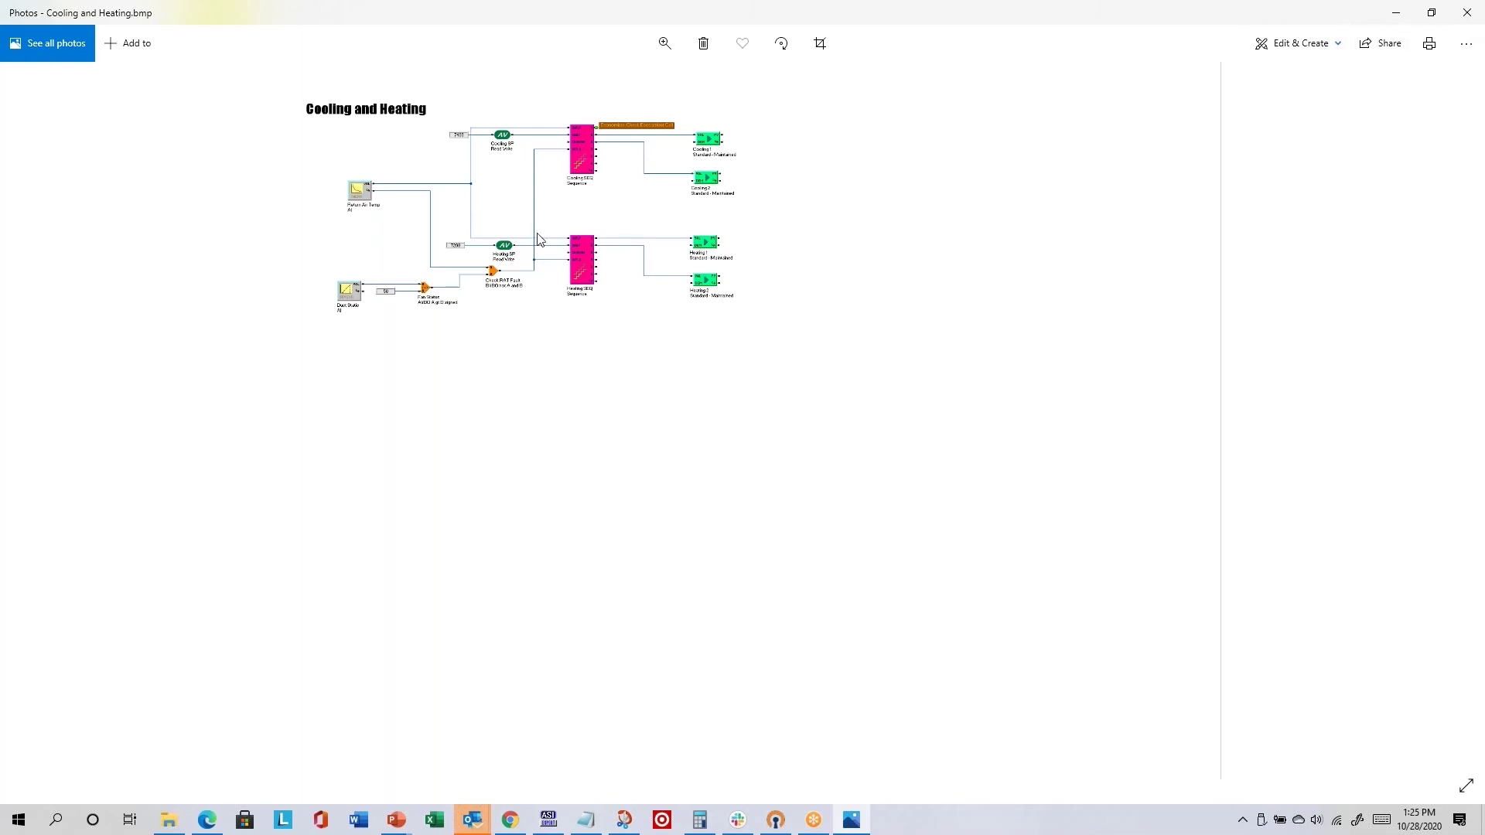
pyautogui.click(1475, 17)
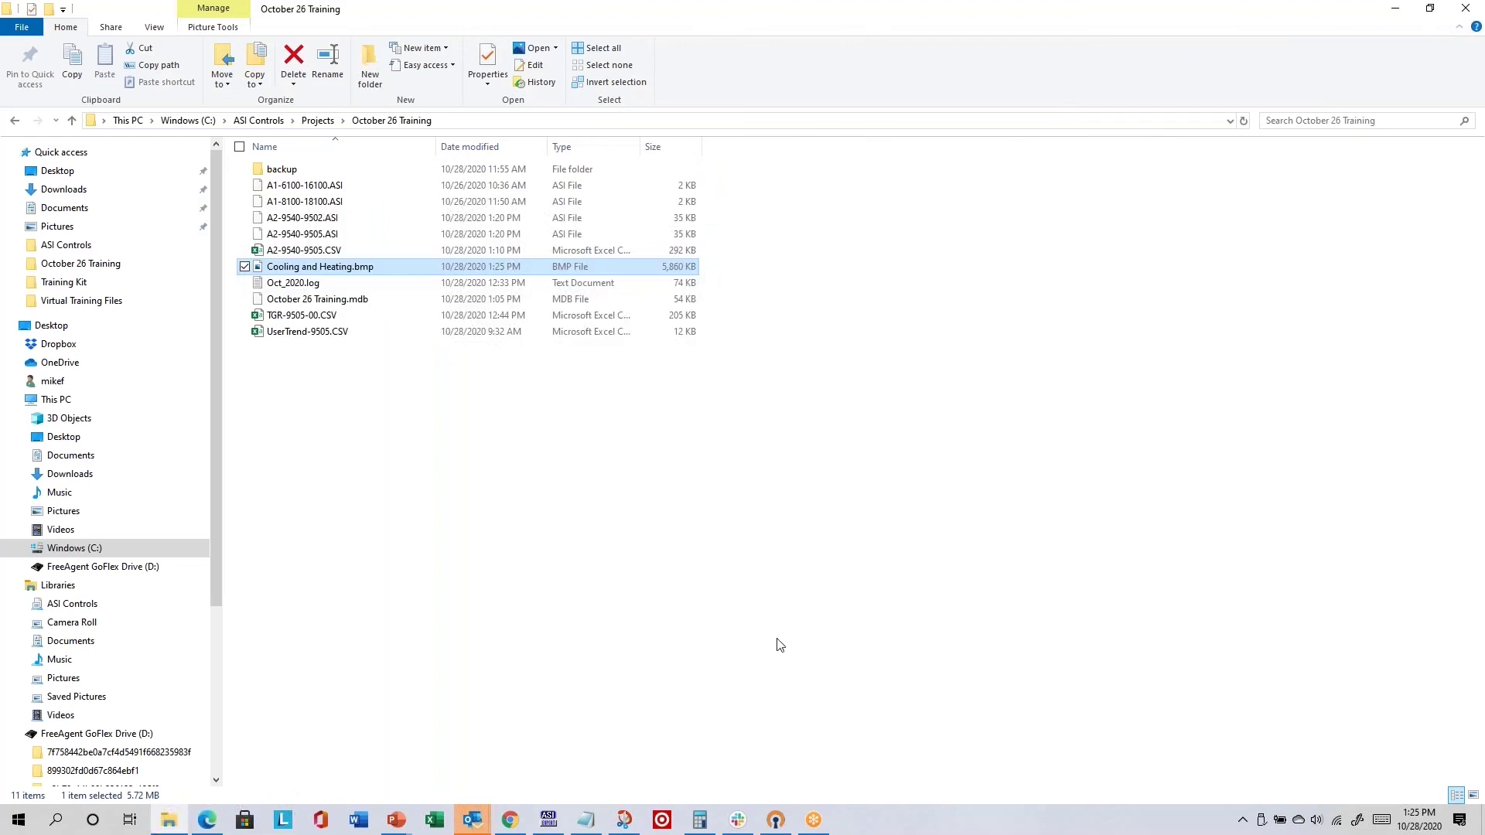
# - Generate HTML pages for AHU-5's function groups from the Cooling and Heating right-click menu
pyautogui.click(546, 821)
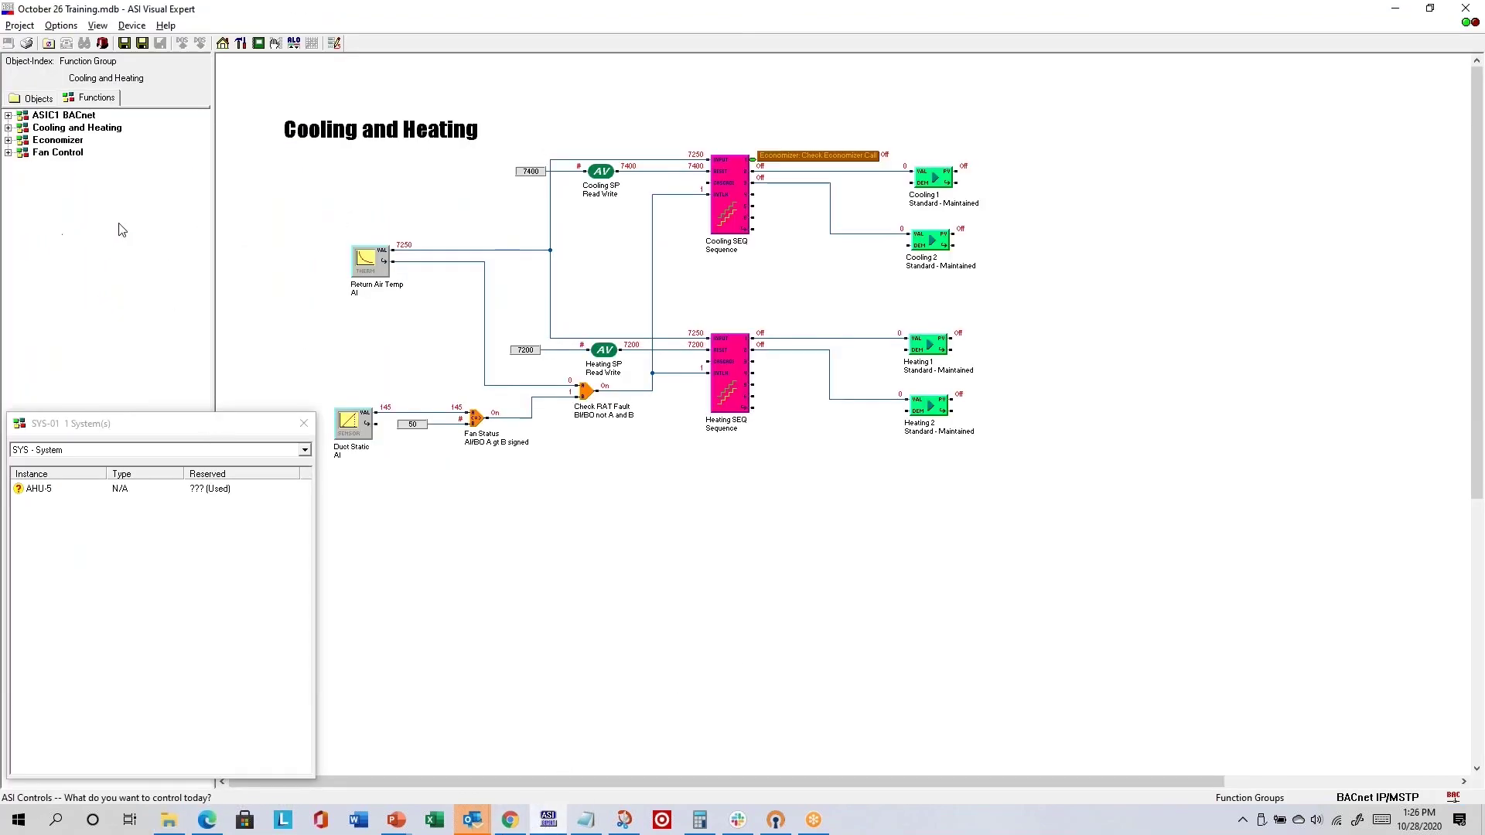
pyautogui.rightClick(70, 208)
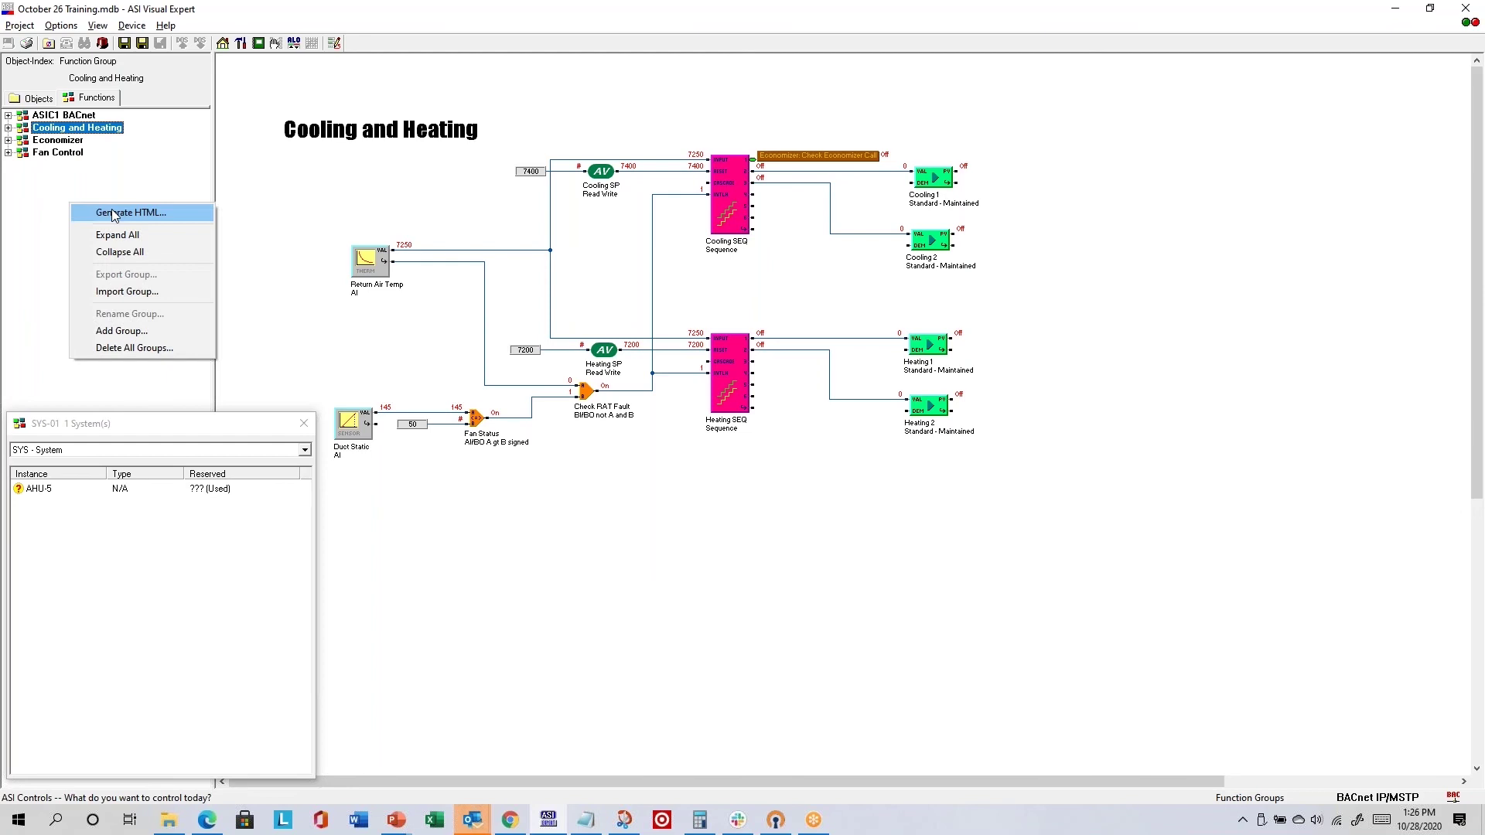
pyautogui.click(114, 213)
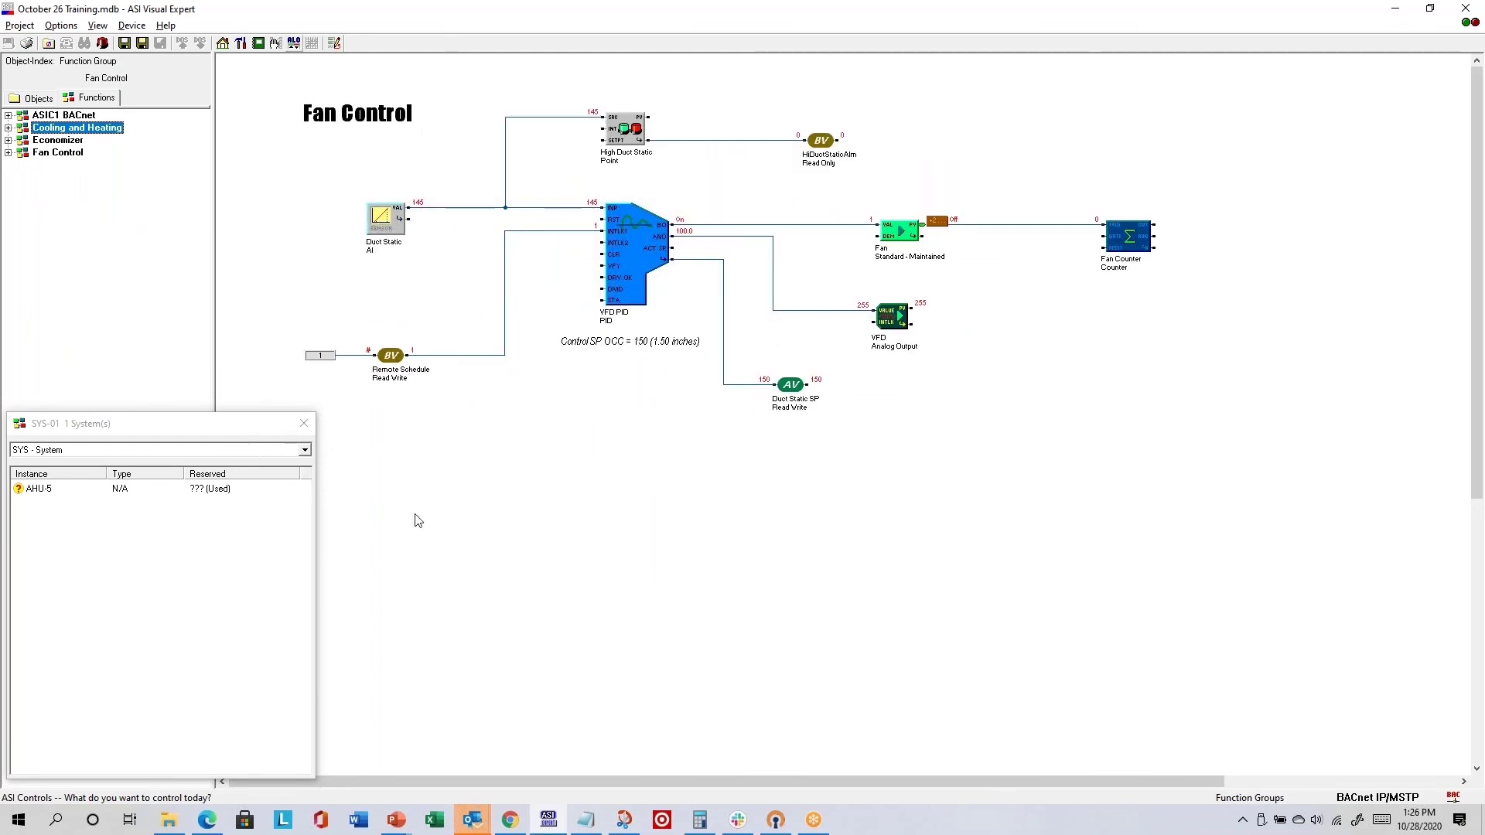
# - Open index.html from the HTML\9505 export folder in Edge
pyautogui.click(169, 820)
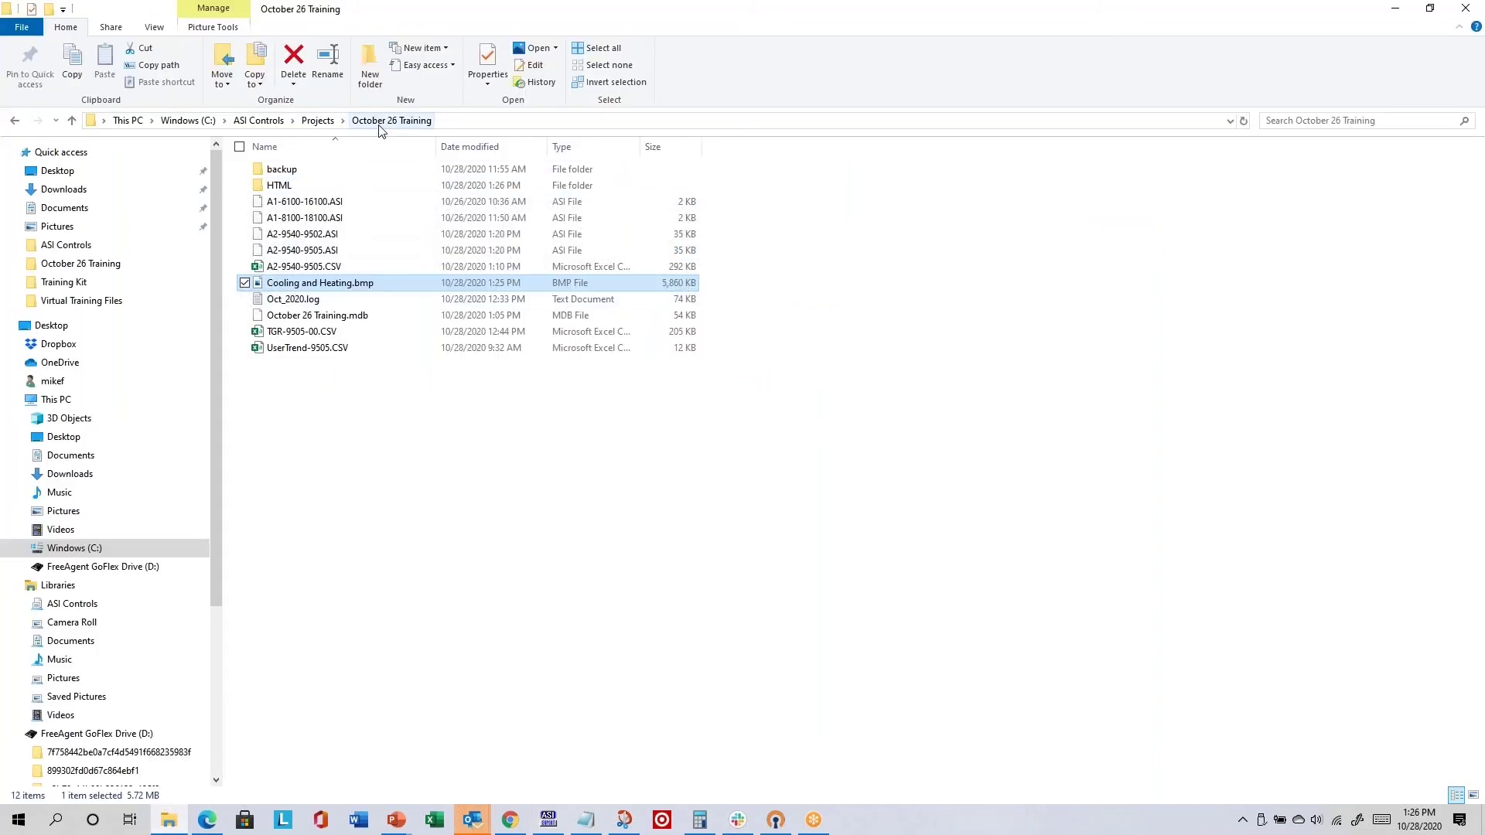
pyautogui.doubleClick(308, 192)
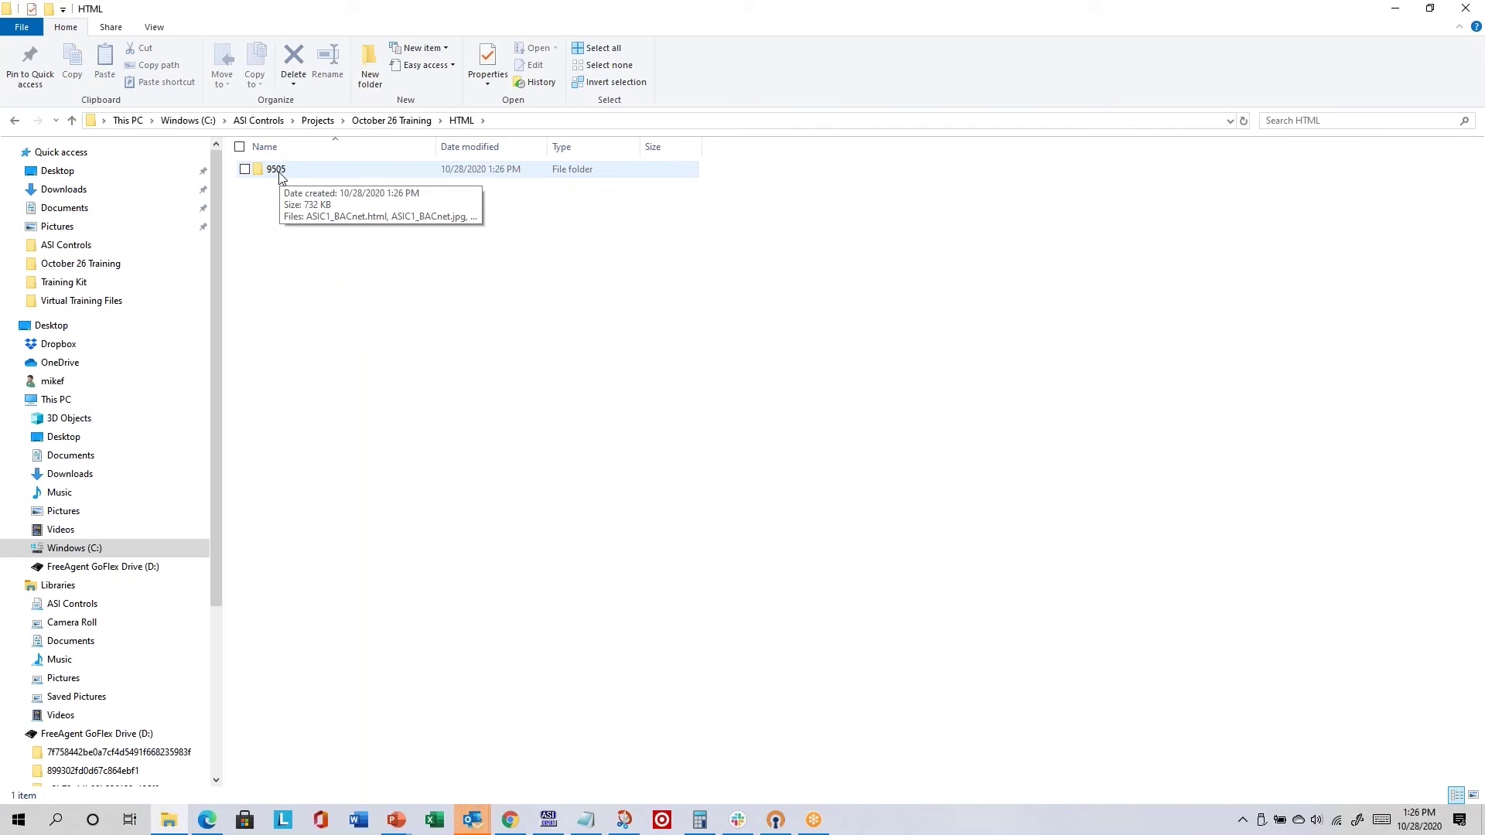
pyautogui.doubleClick(277, 170)
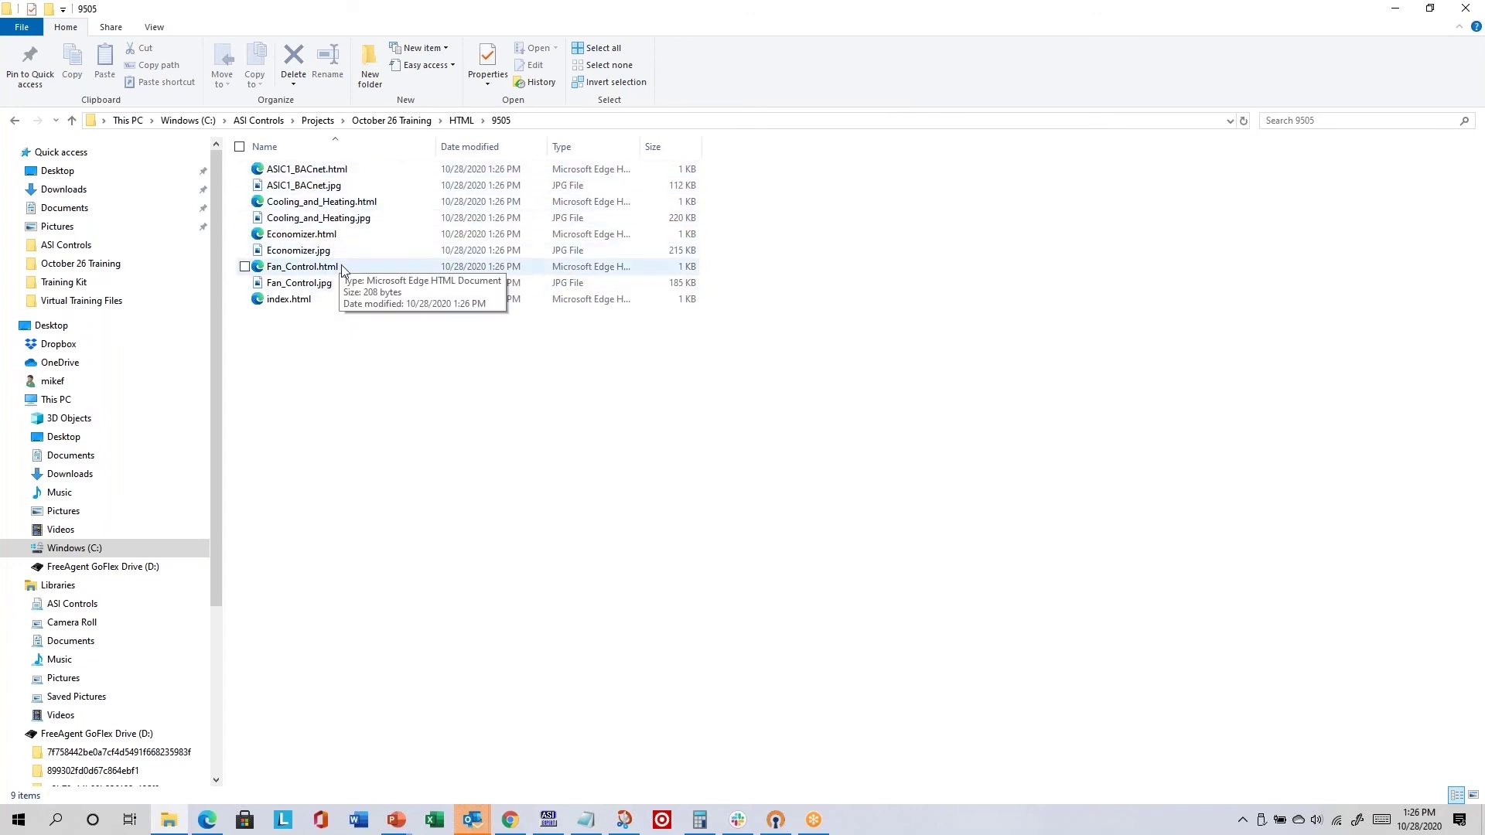
pyautogui.doubleClick(286, 301)
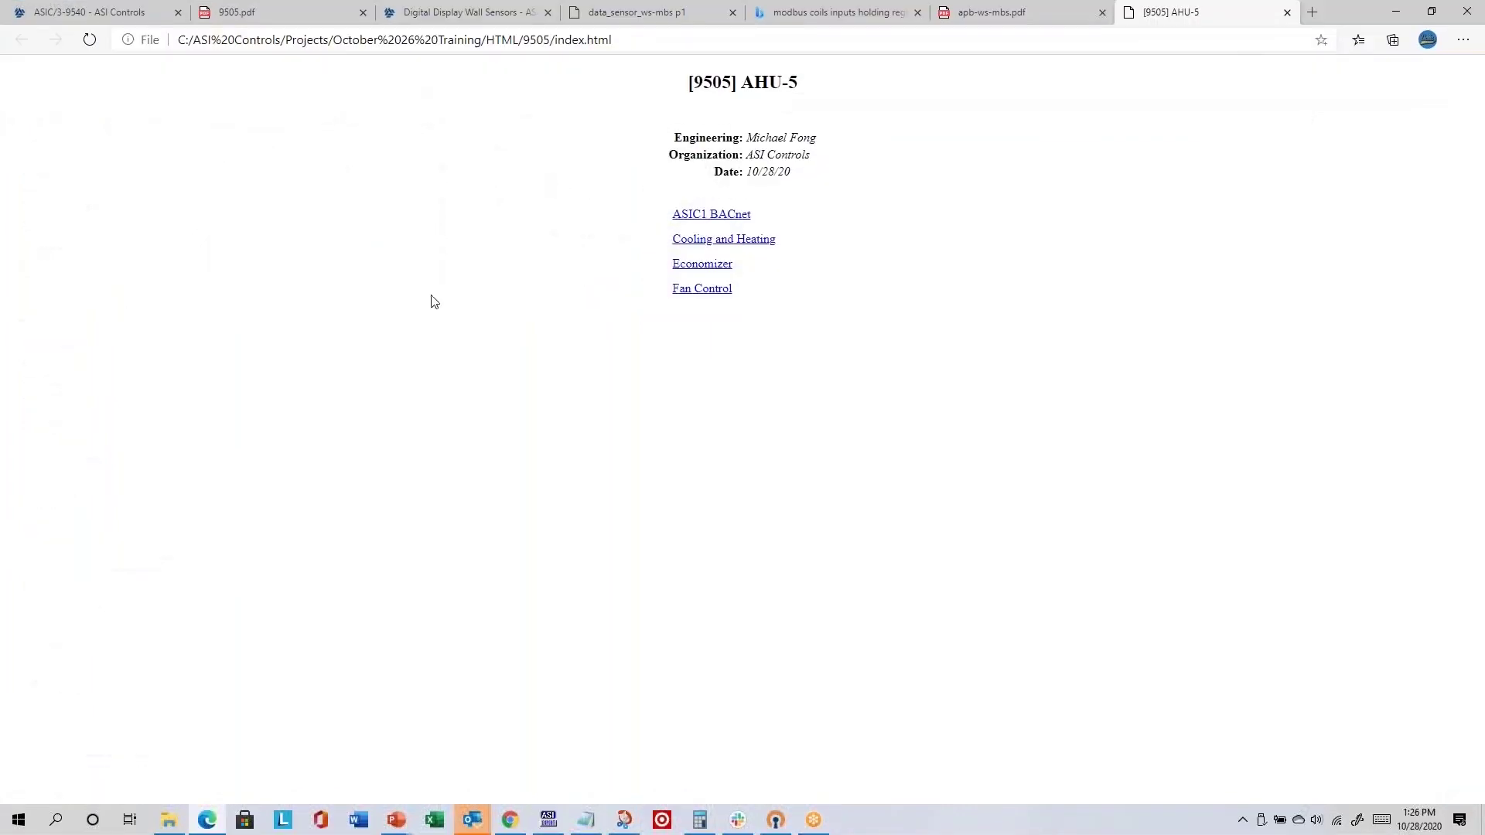
# - Select parts of the index heading: 9505, AHU-5, the Engineering/Organization/Date lines and 10/28/20
pyautogui.doubleClick(707, 85)
pyautogui.doubleClick(752, 76)
pyautogui.moveTo(752, 76); pyautogui.dragTo(794, 77)
pyautogui.moveTo(670, 138); pyautogui.dragTo(828, 173)
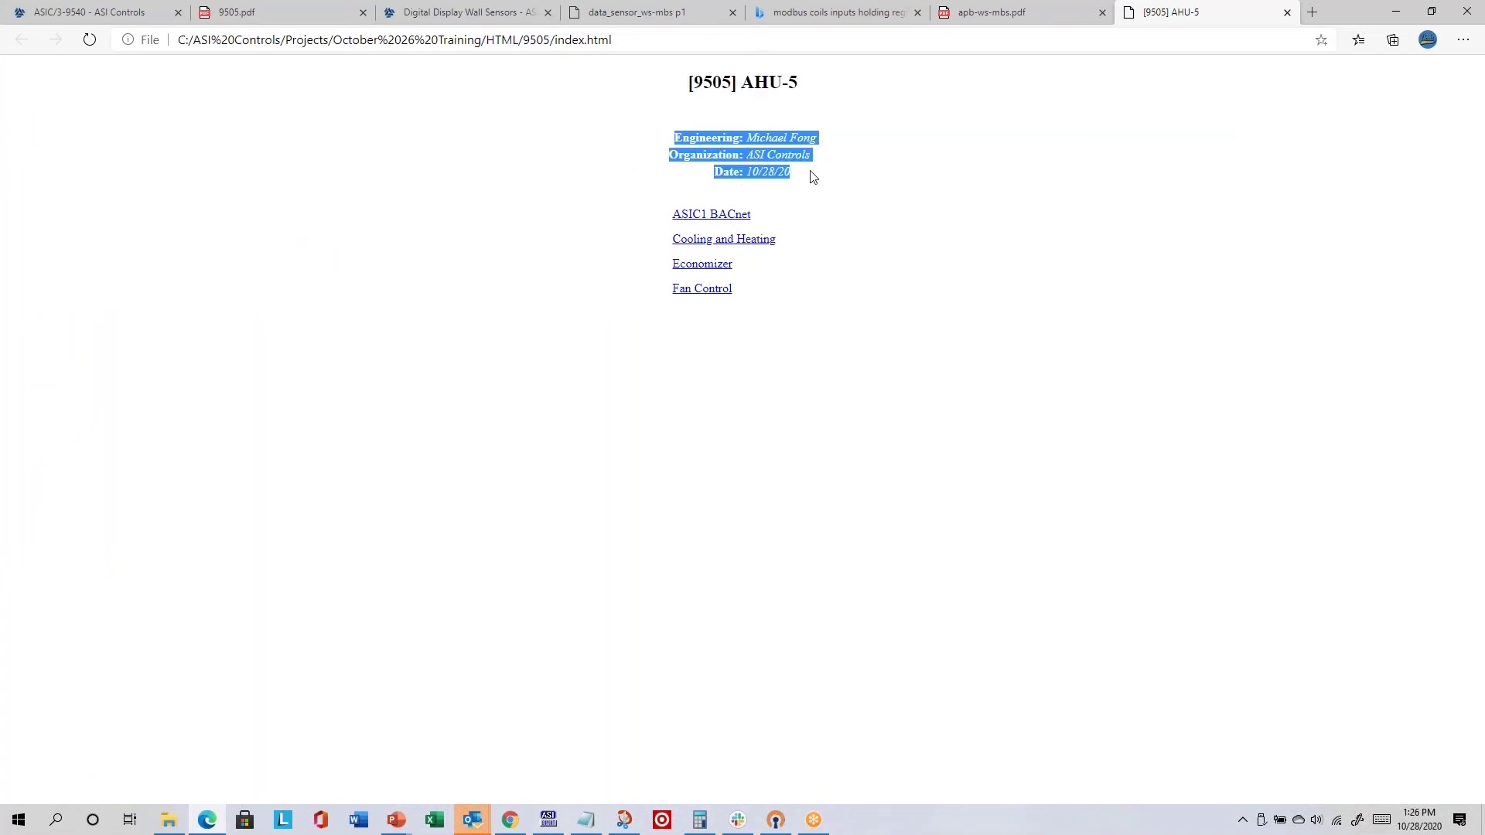
pyautogui.click(804, 175)
pyautogui.doubleClick(798, 178)
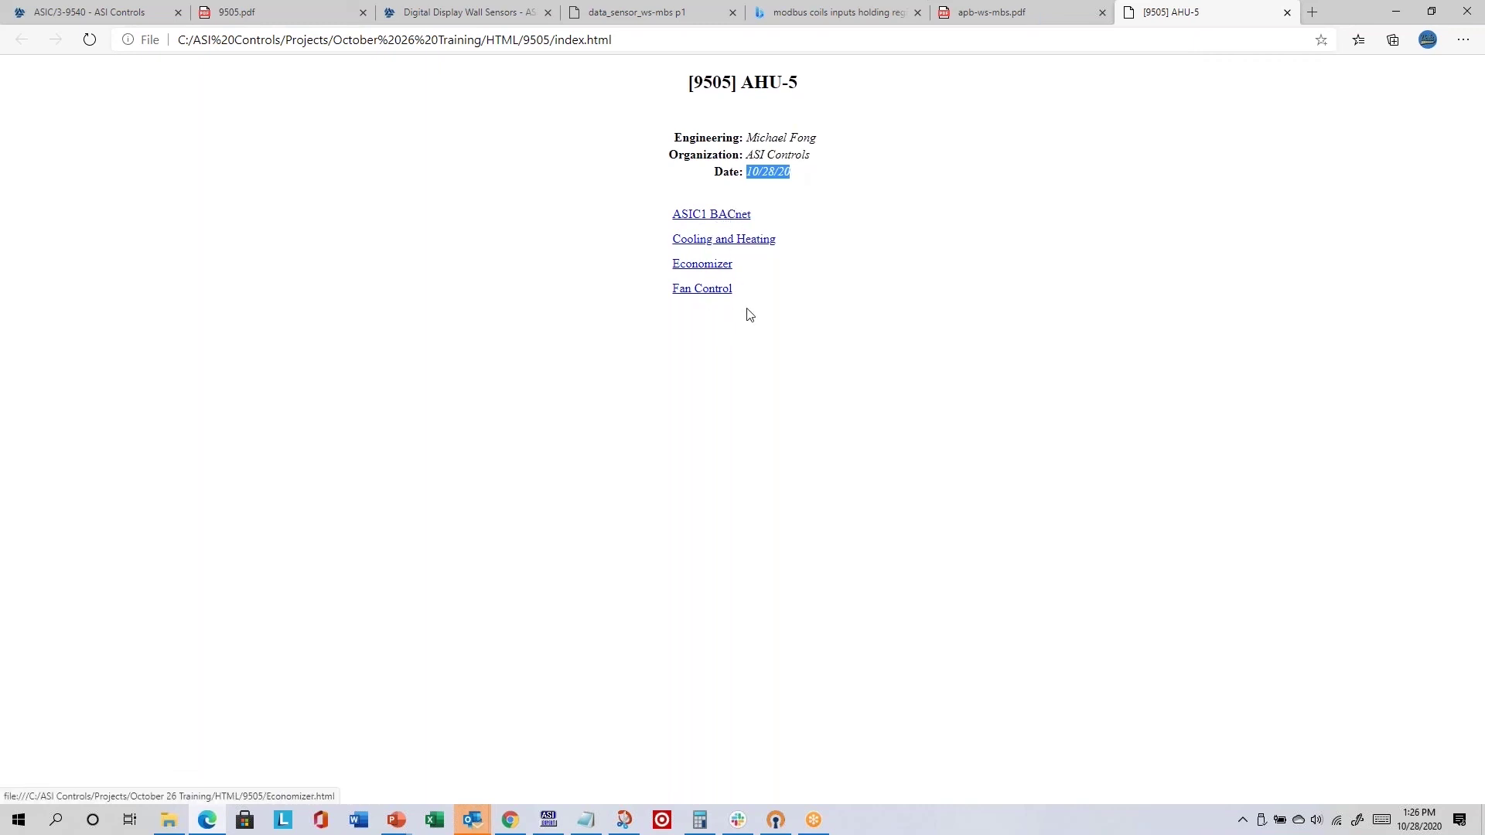
# - View the ASIC1 BACnet, Cooling and Heating, Economizer and Fan Control pages, then return to ASI Visual Expert
pyautogui.click(732, 220)
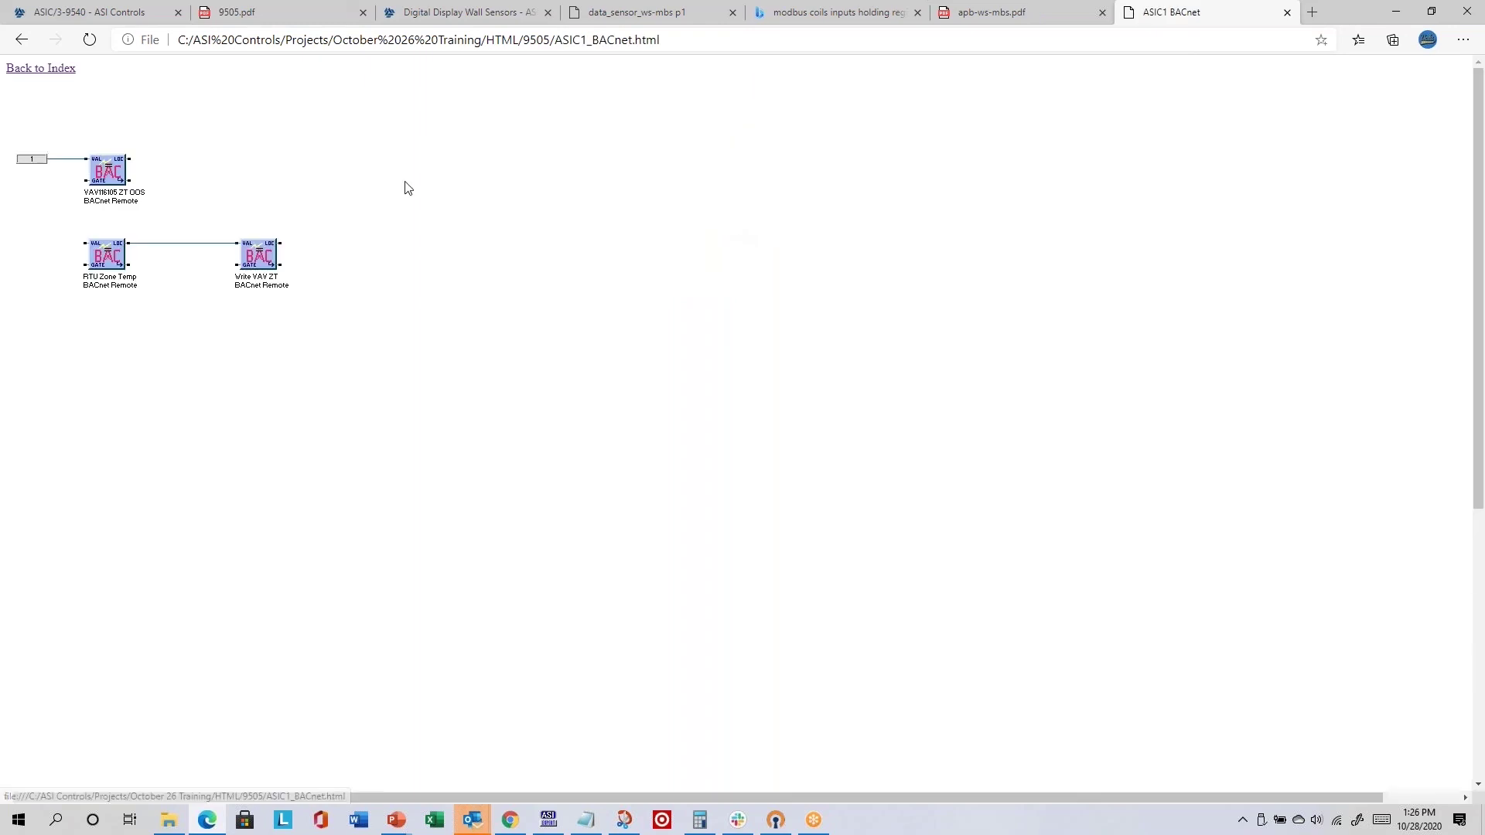
pyautogui.click(54, 69)
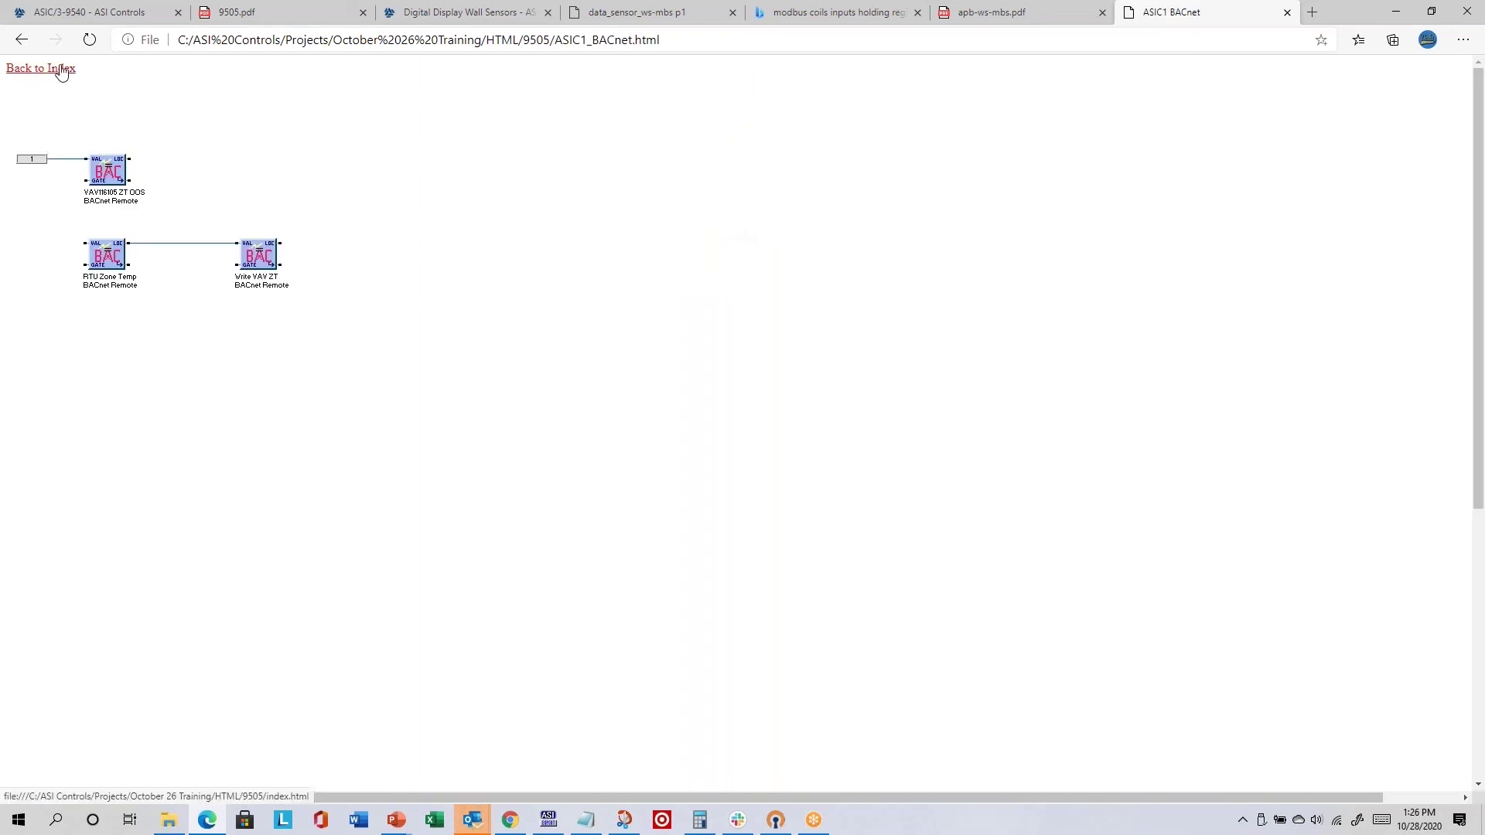
pyautogui.click(756, 242)
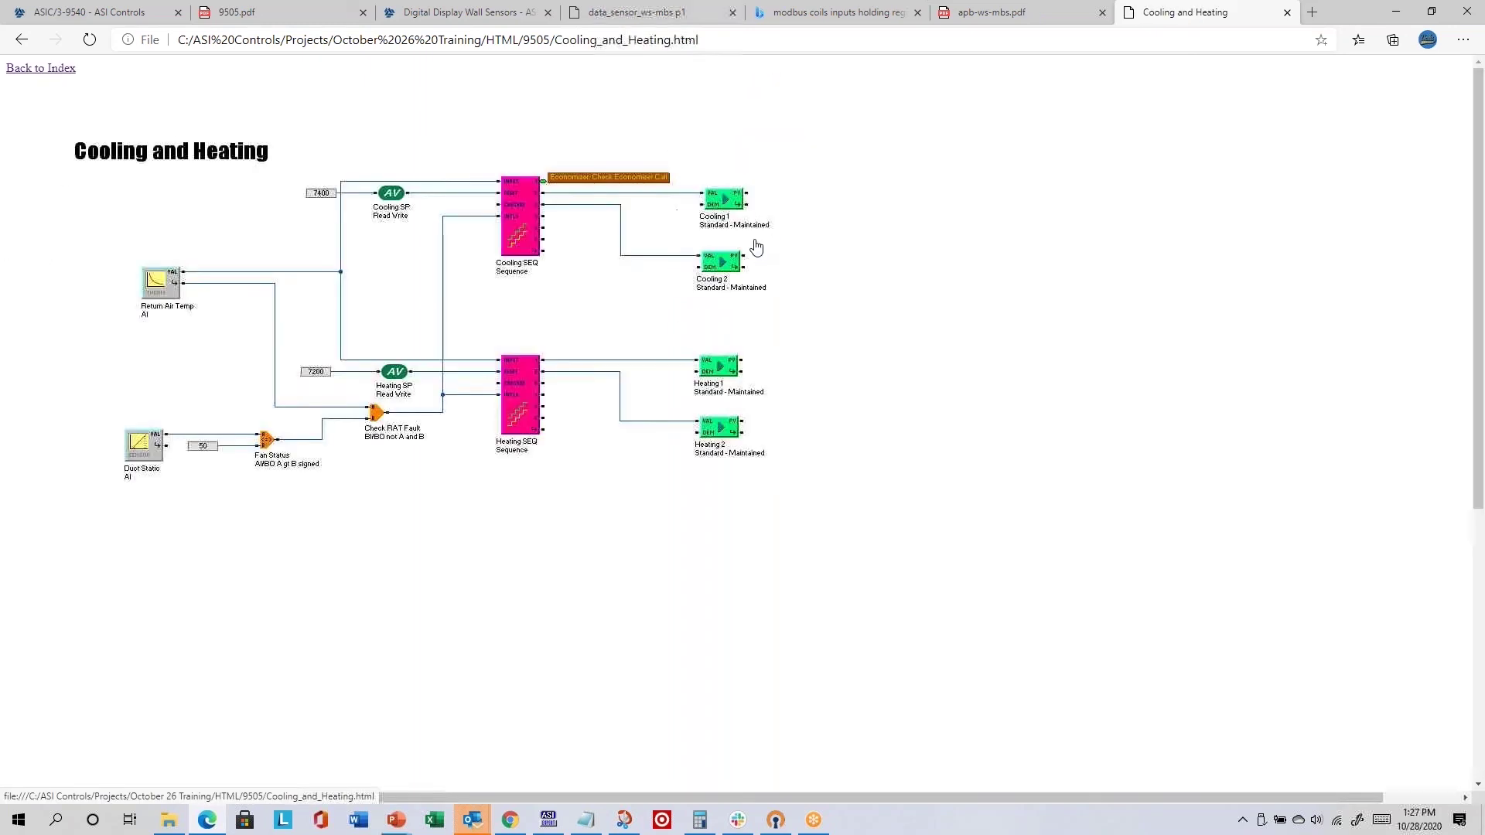
pyautogui.click(42, 76)
pyautogui.click(682, 265)
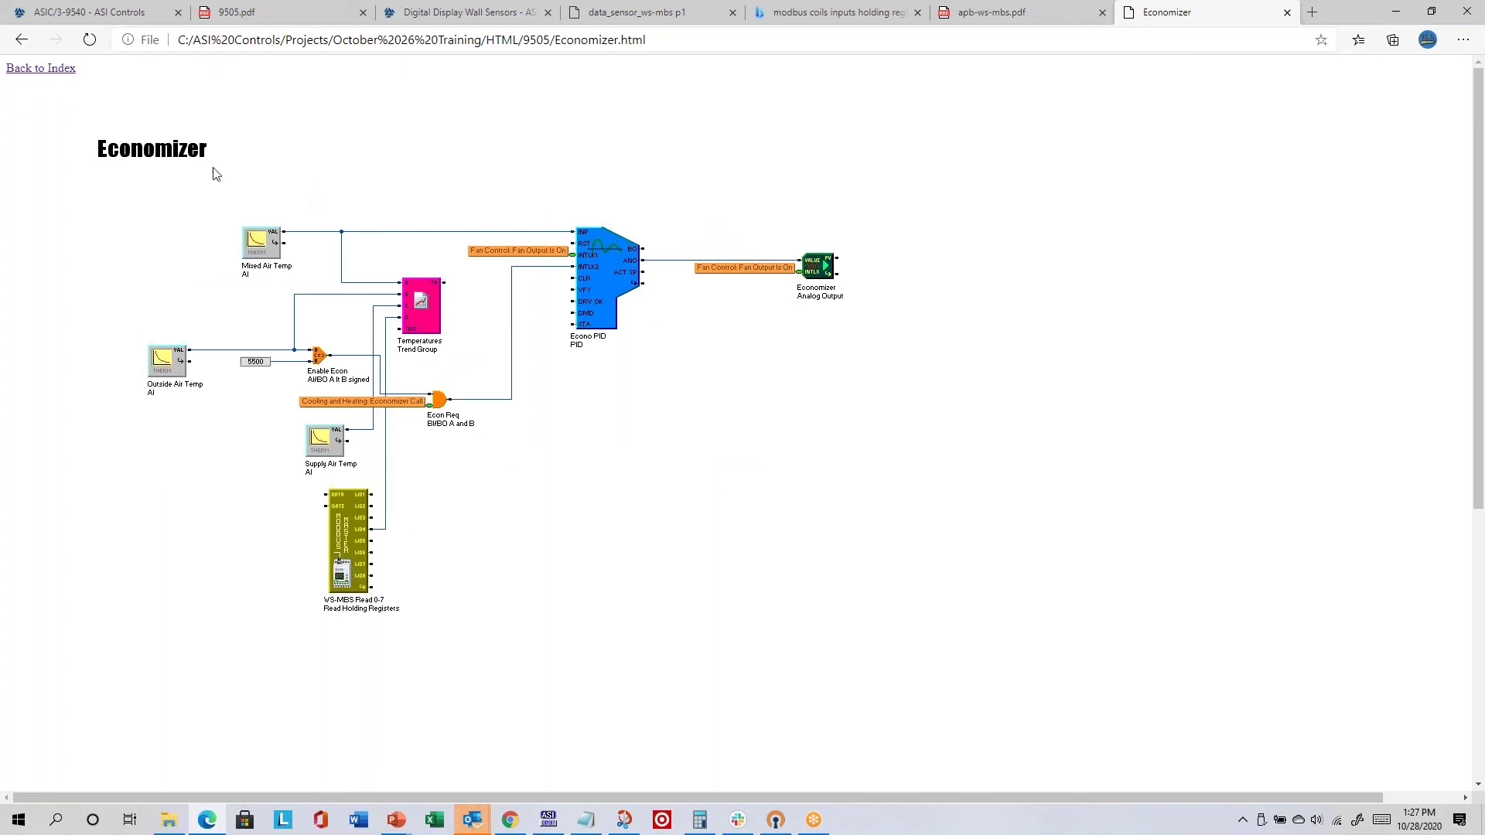
pyautogui.click(55, 73)
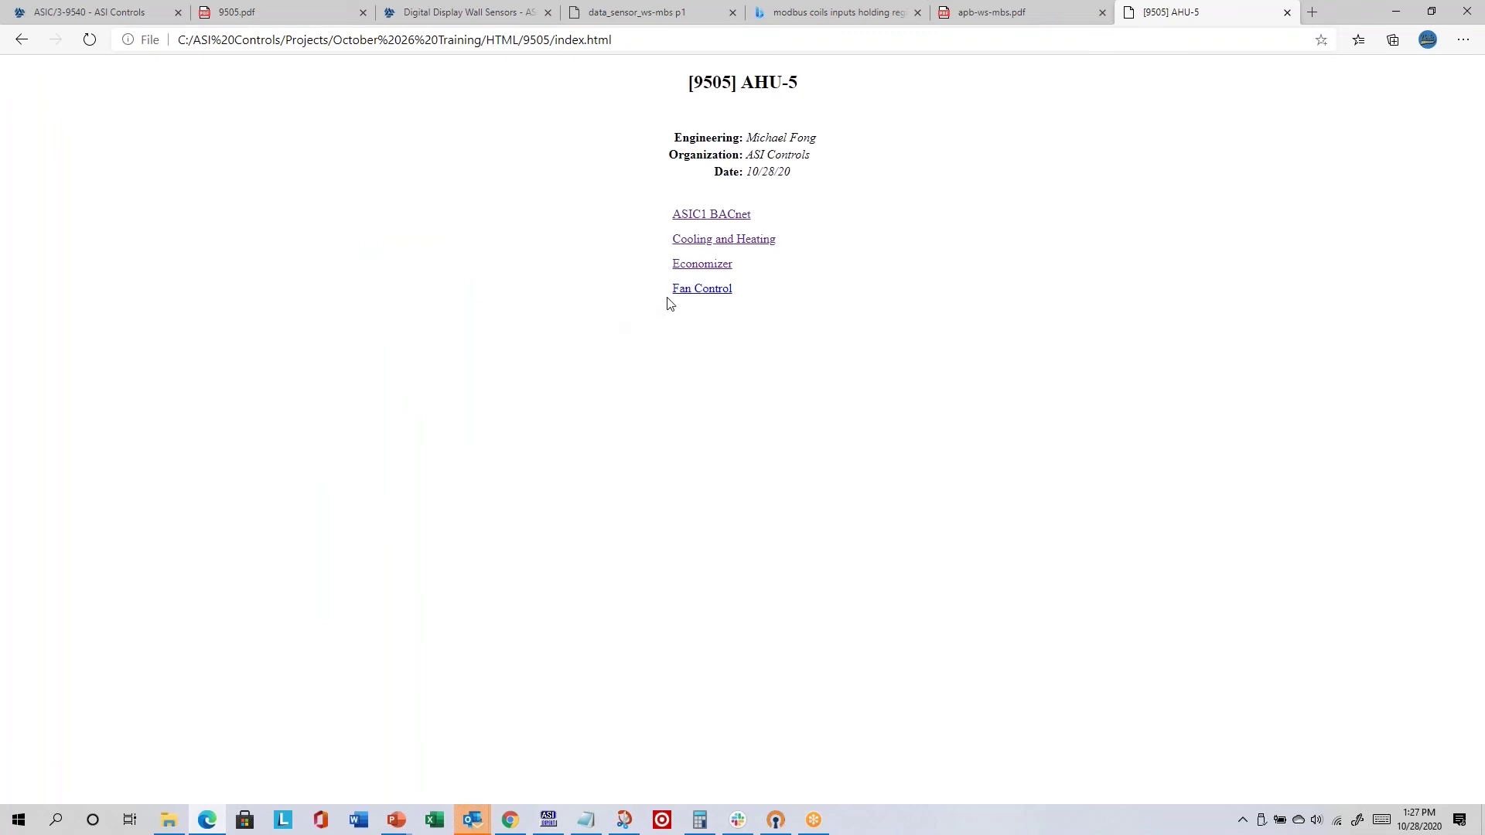
pyautogui.click(696, 290)
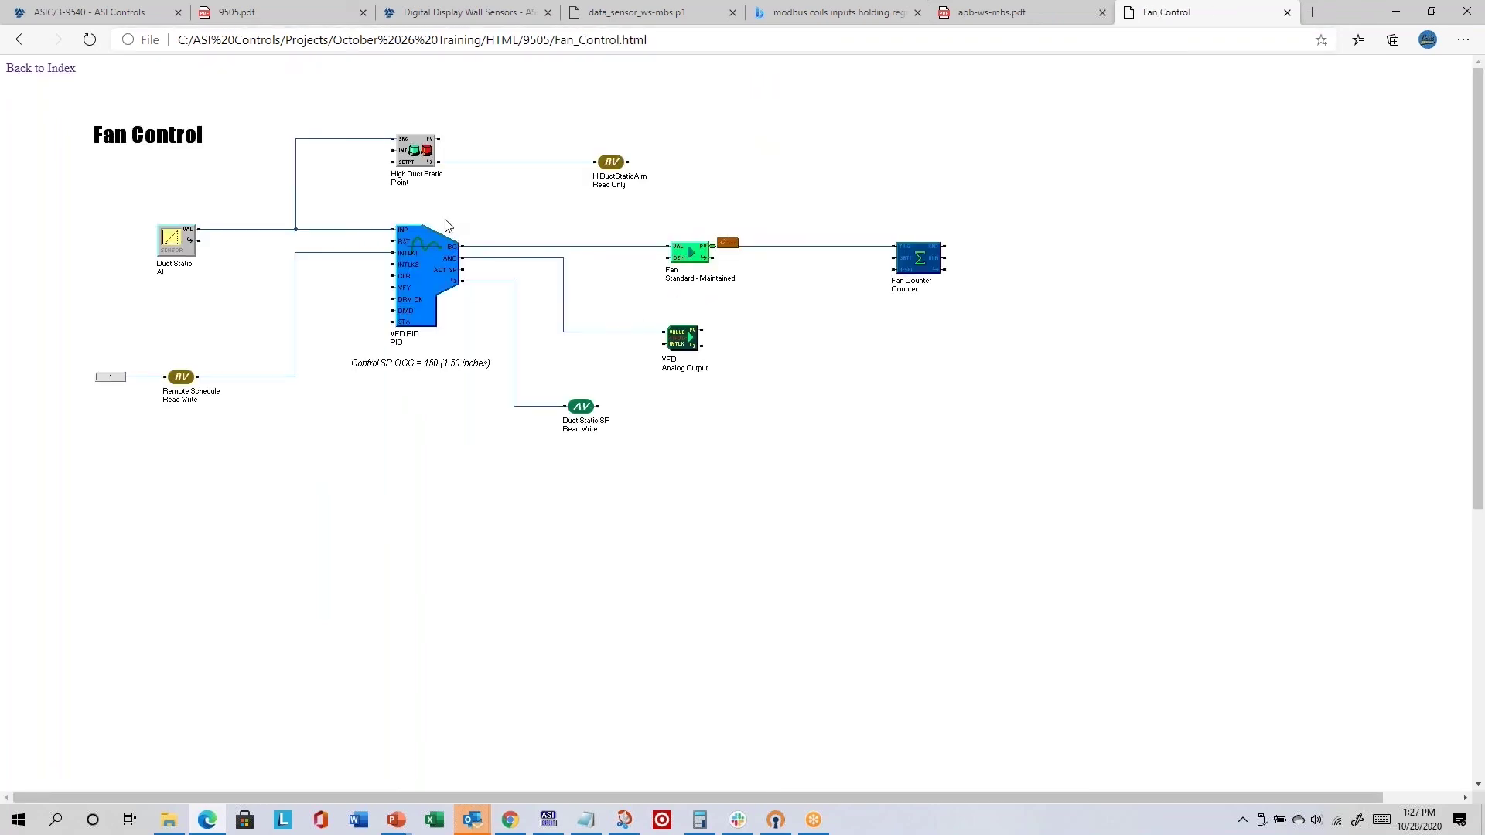
pyautogui.hotkey('alt', 'Tab')
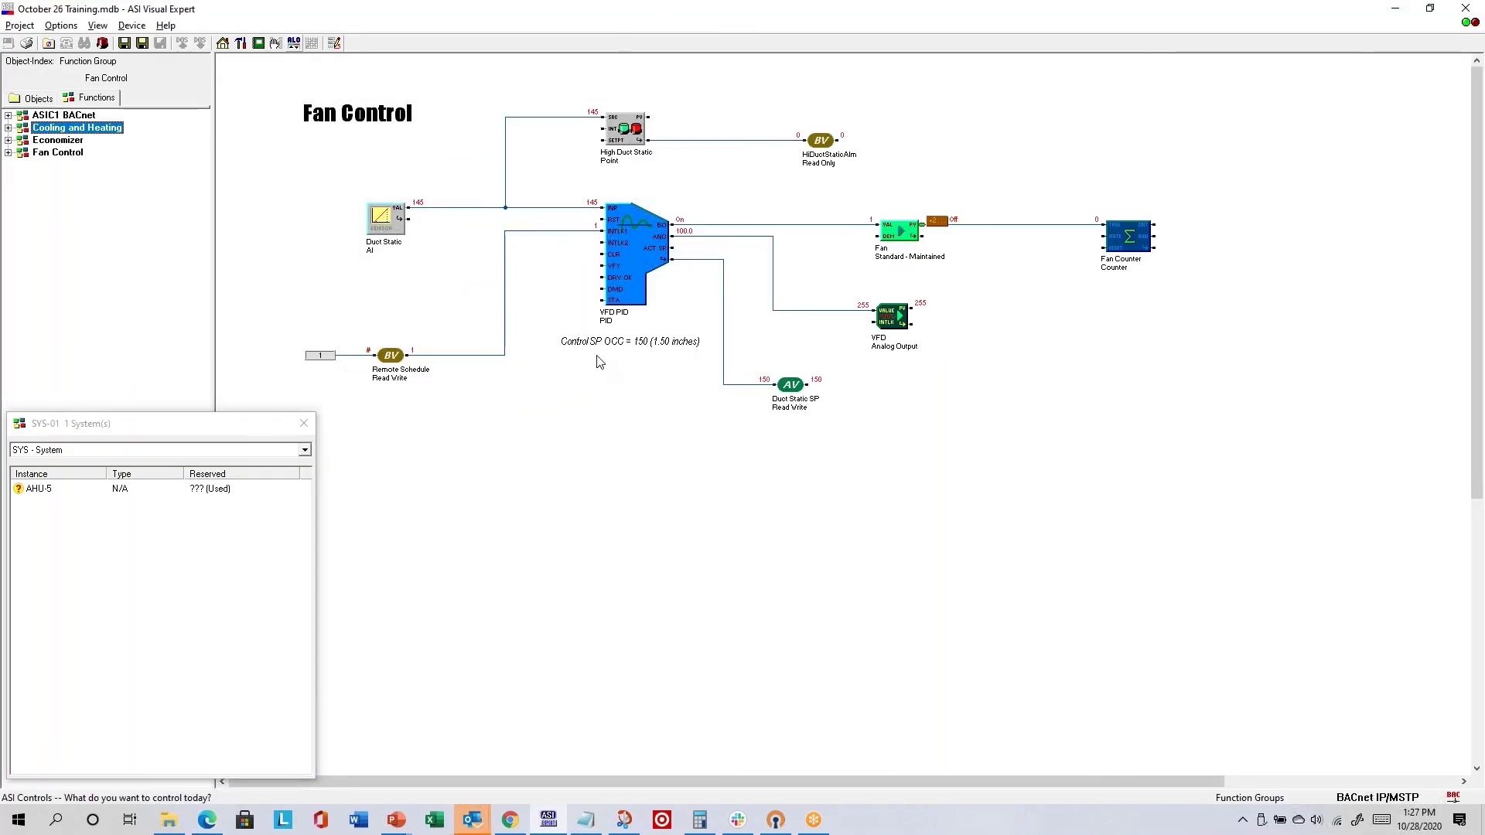
# - Turn Show Tips on to show point names on the Fan Control links, then off again
pyautogui.rightClick(122, 196)
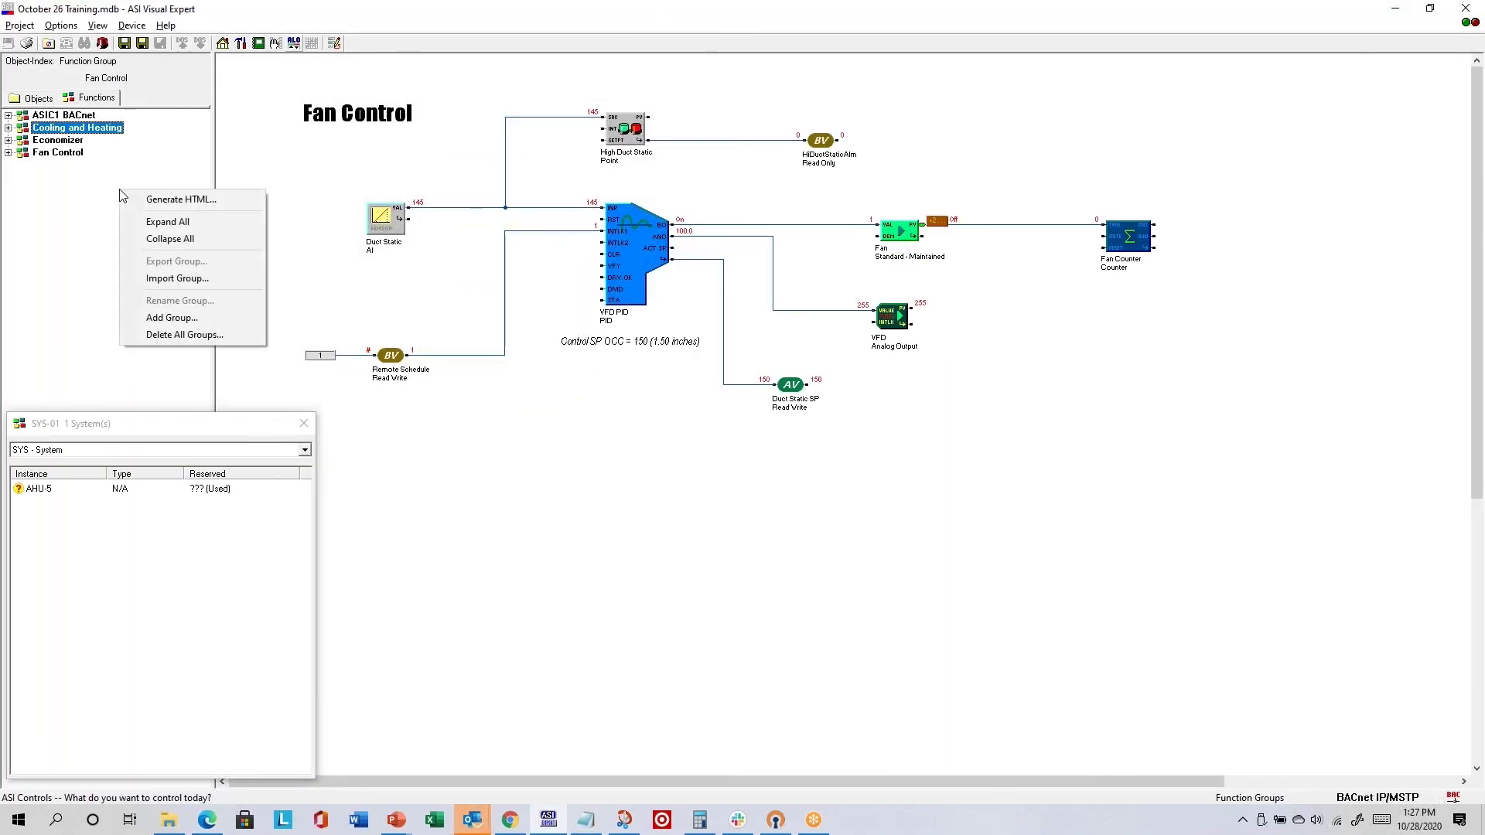
pyautogui.rightClick(605, 439)
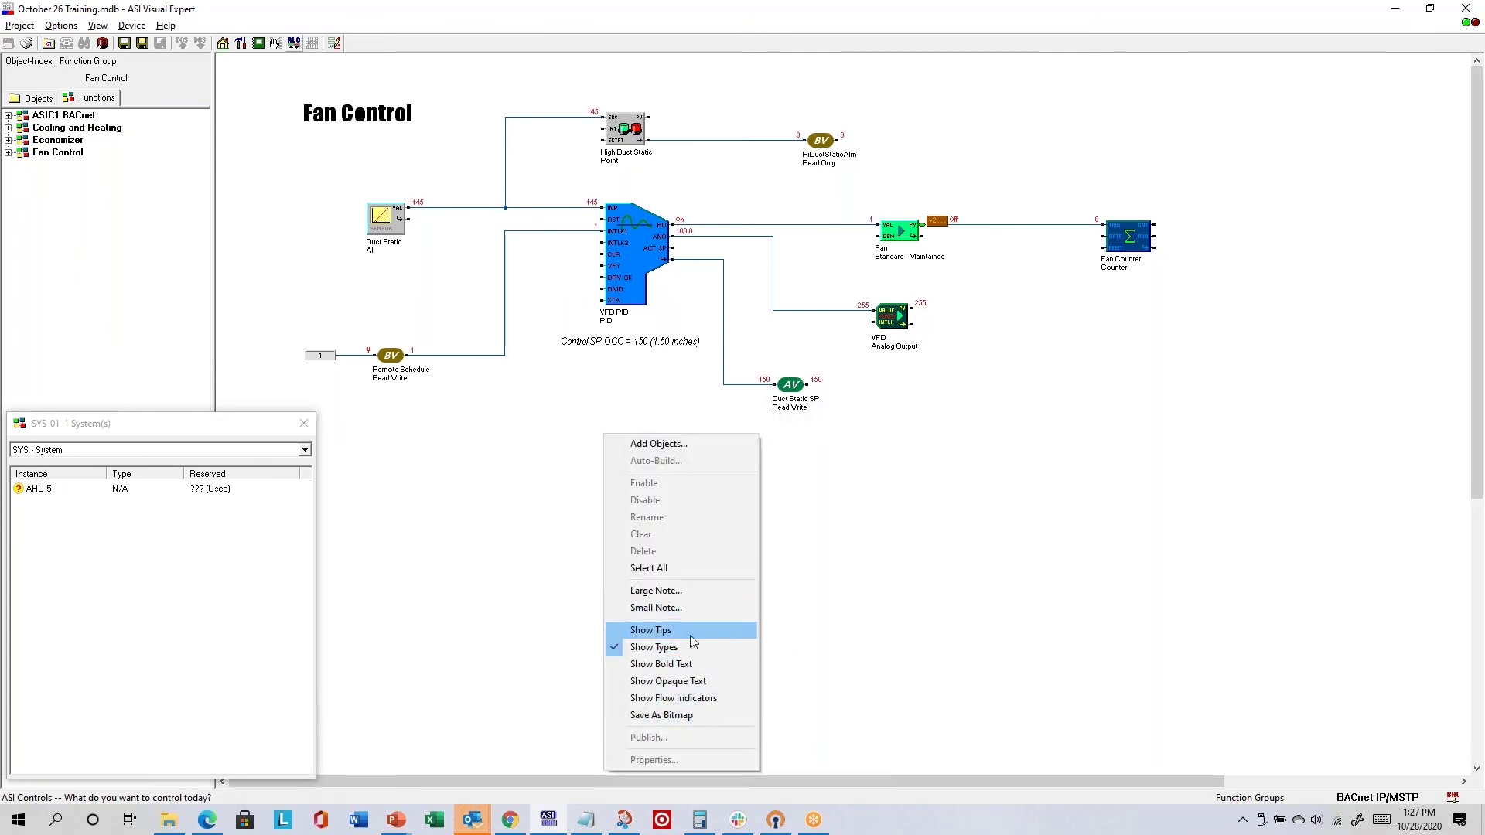
pyautogui.click(1023, 352)
pyautogui.rightClick(1024, 353)
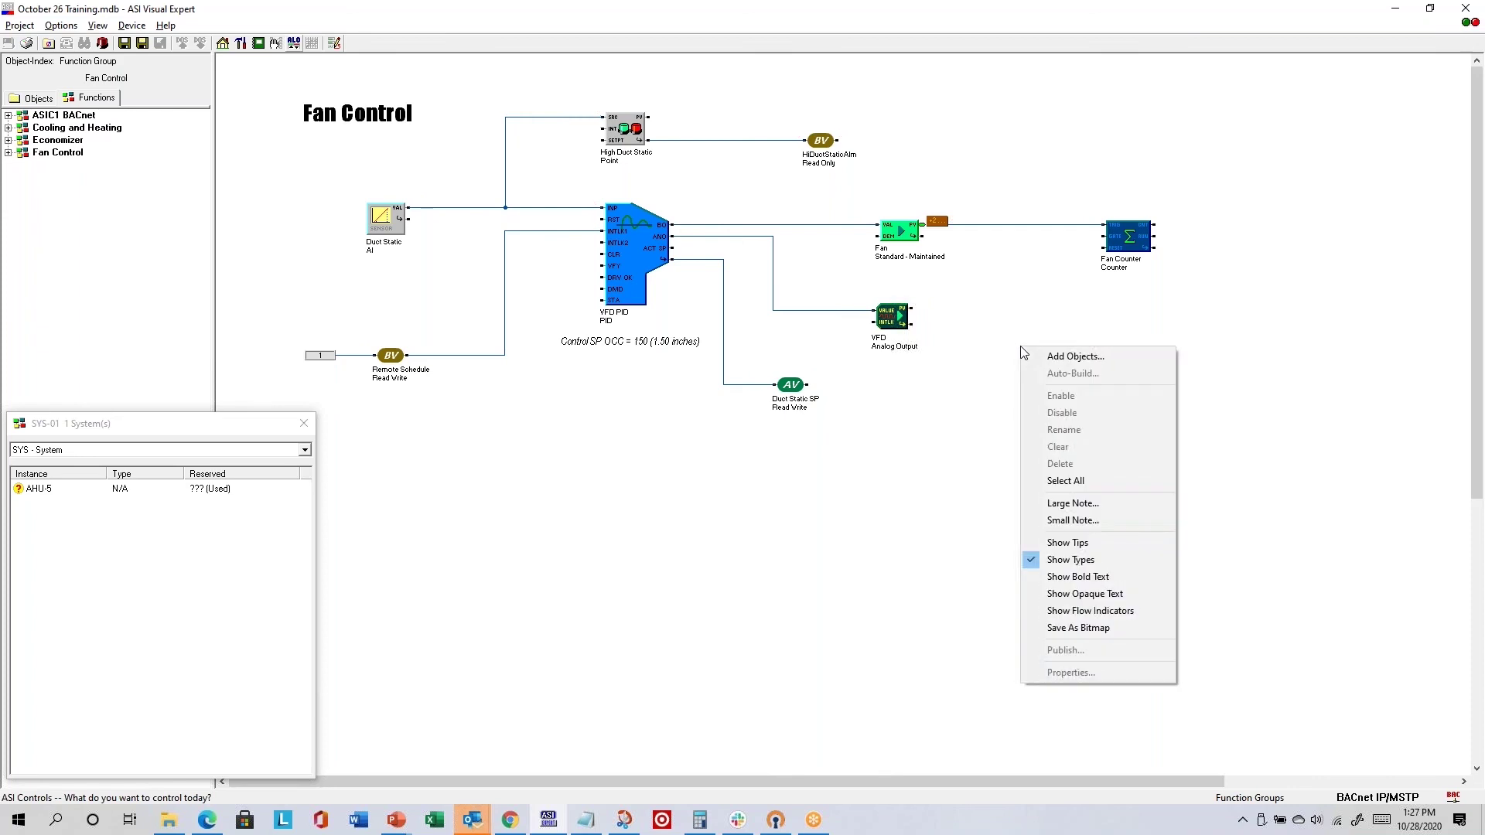
pyautogui.click(1048, 544)
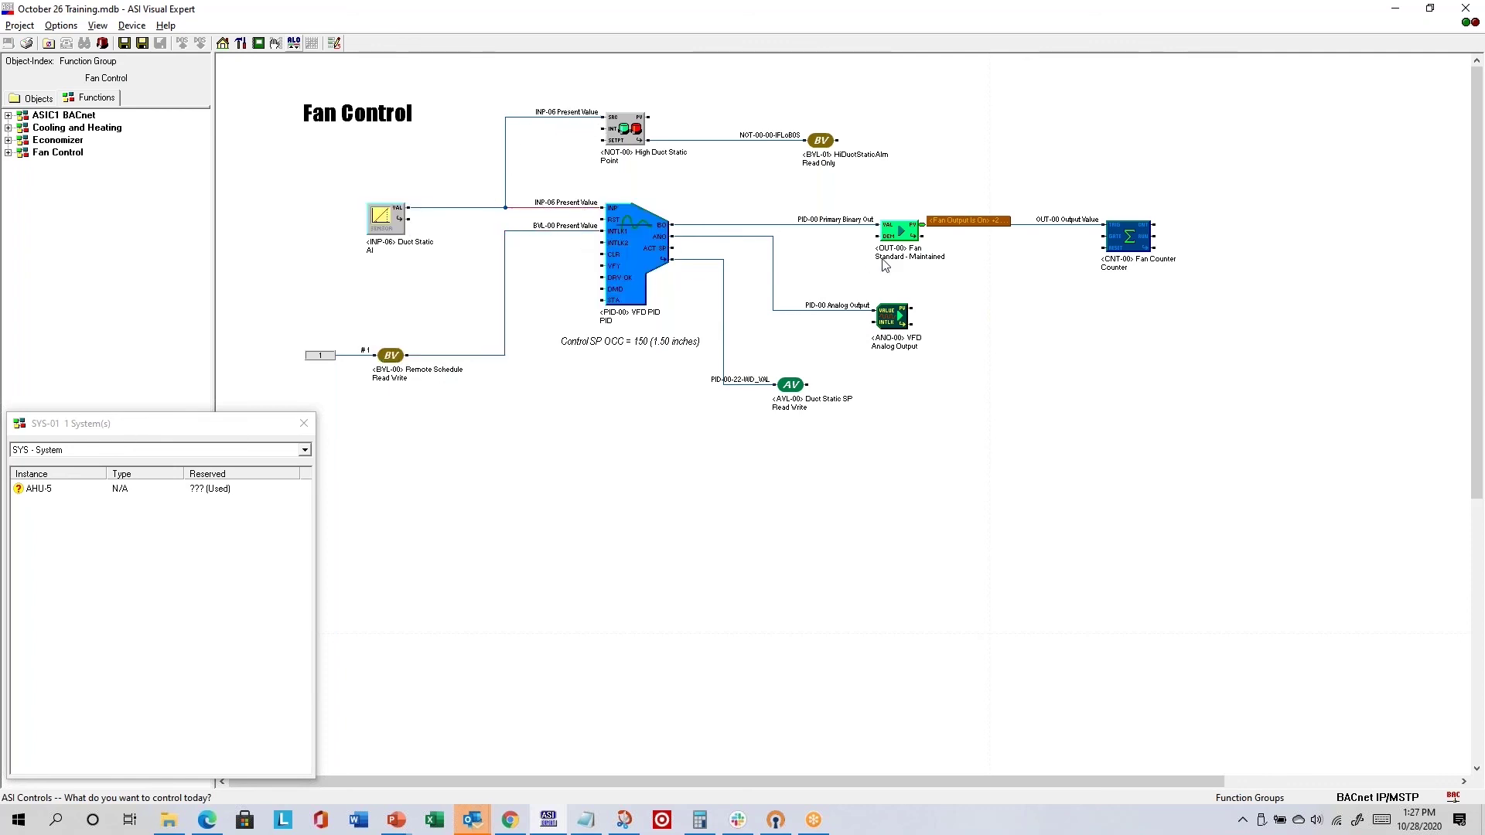
pyautogui.rightClick(1069, 372)
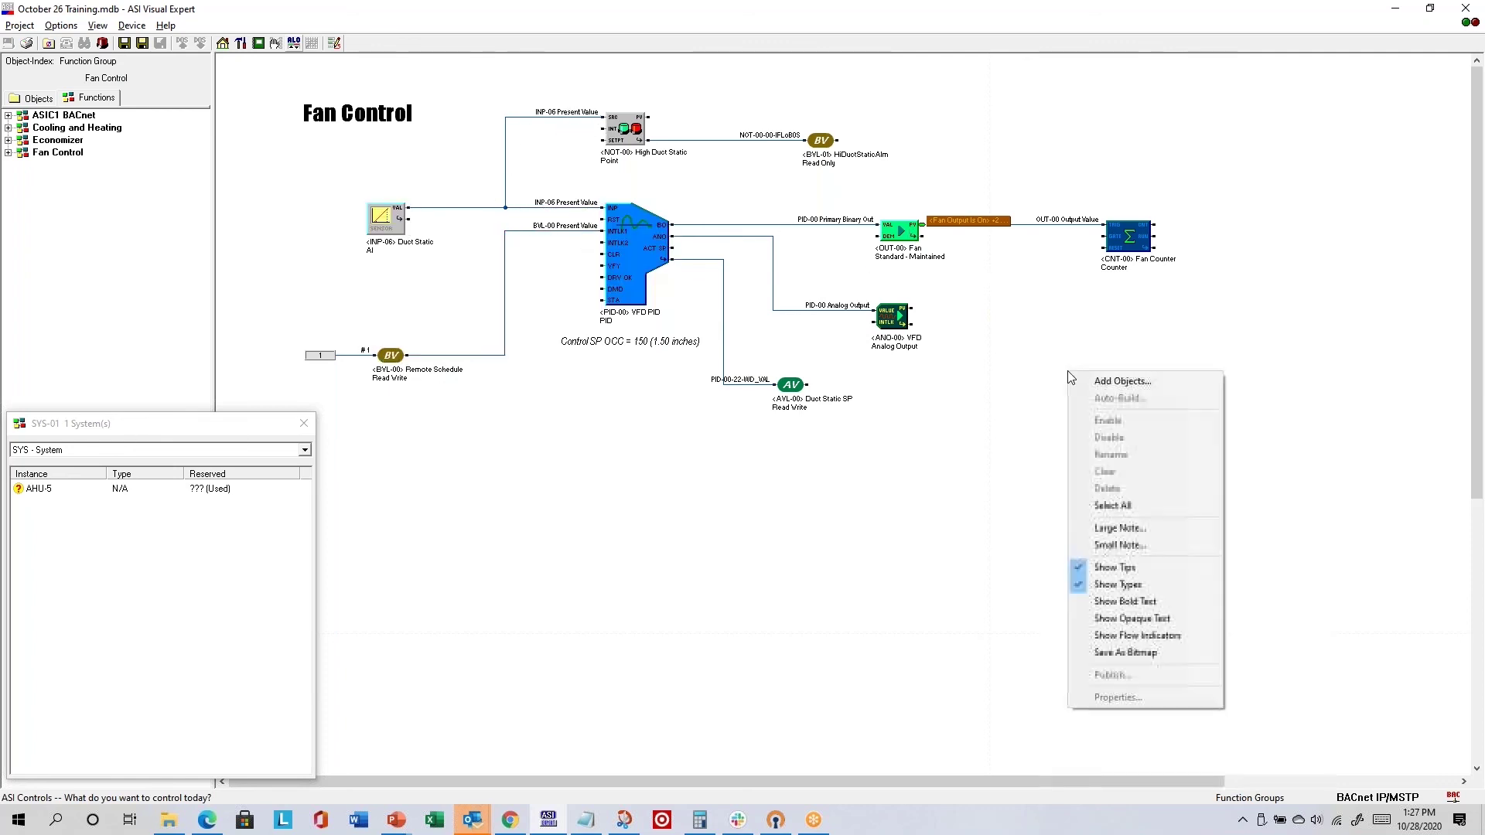
pyautogui.click(1127, 569)
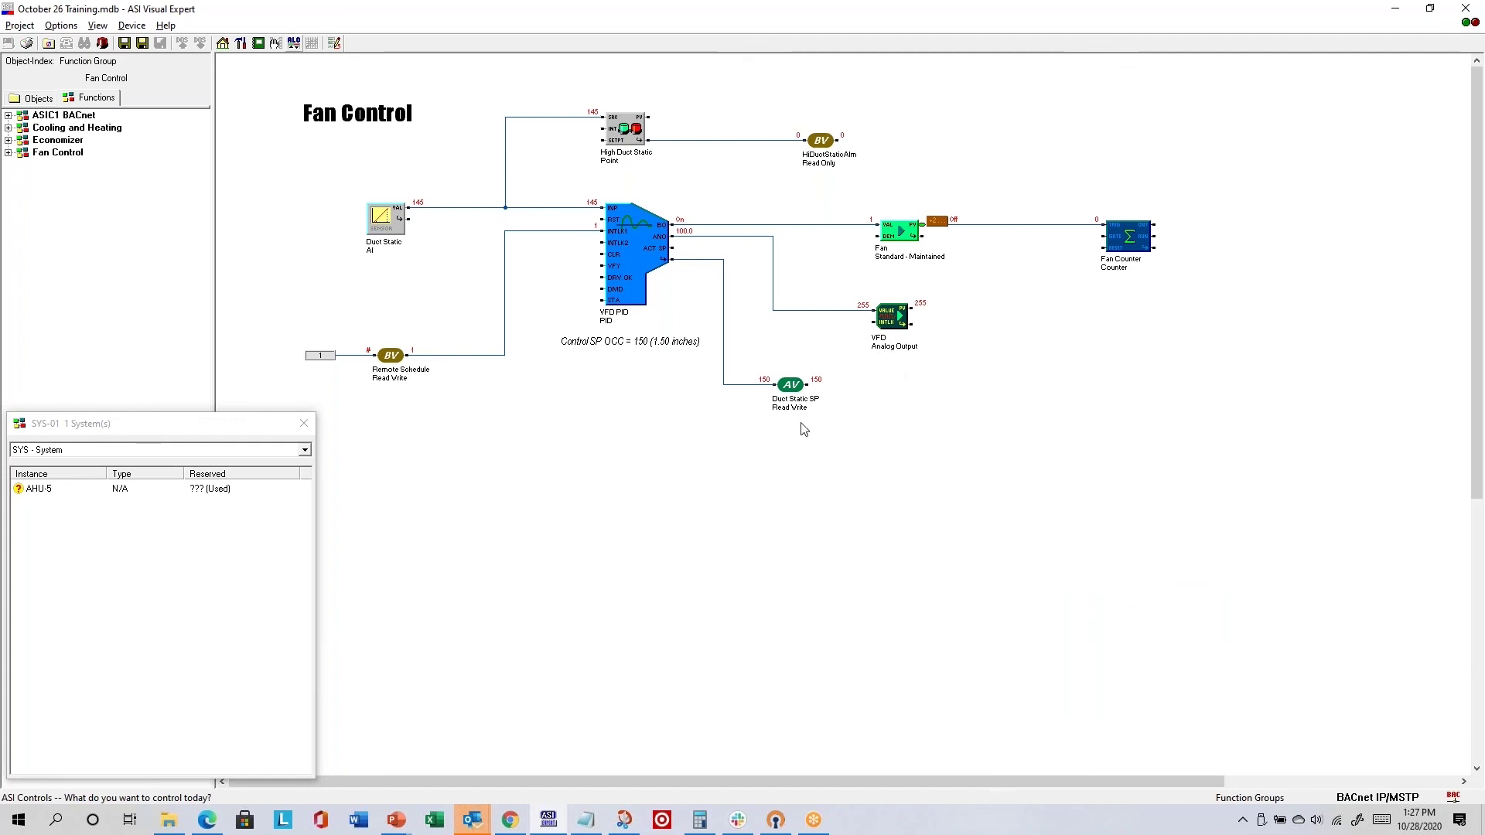
# - Hide the object type labels on the Fan Control blocks, then show them again
pyautogui.rightClick(938, 416)
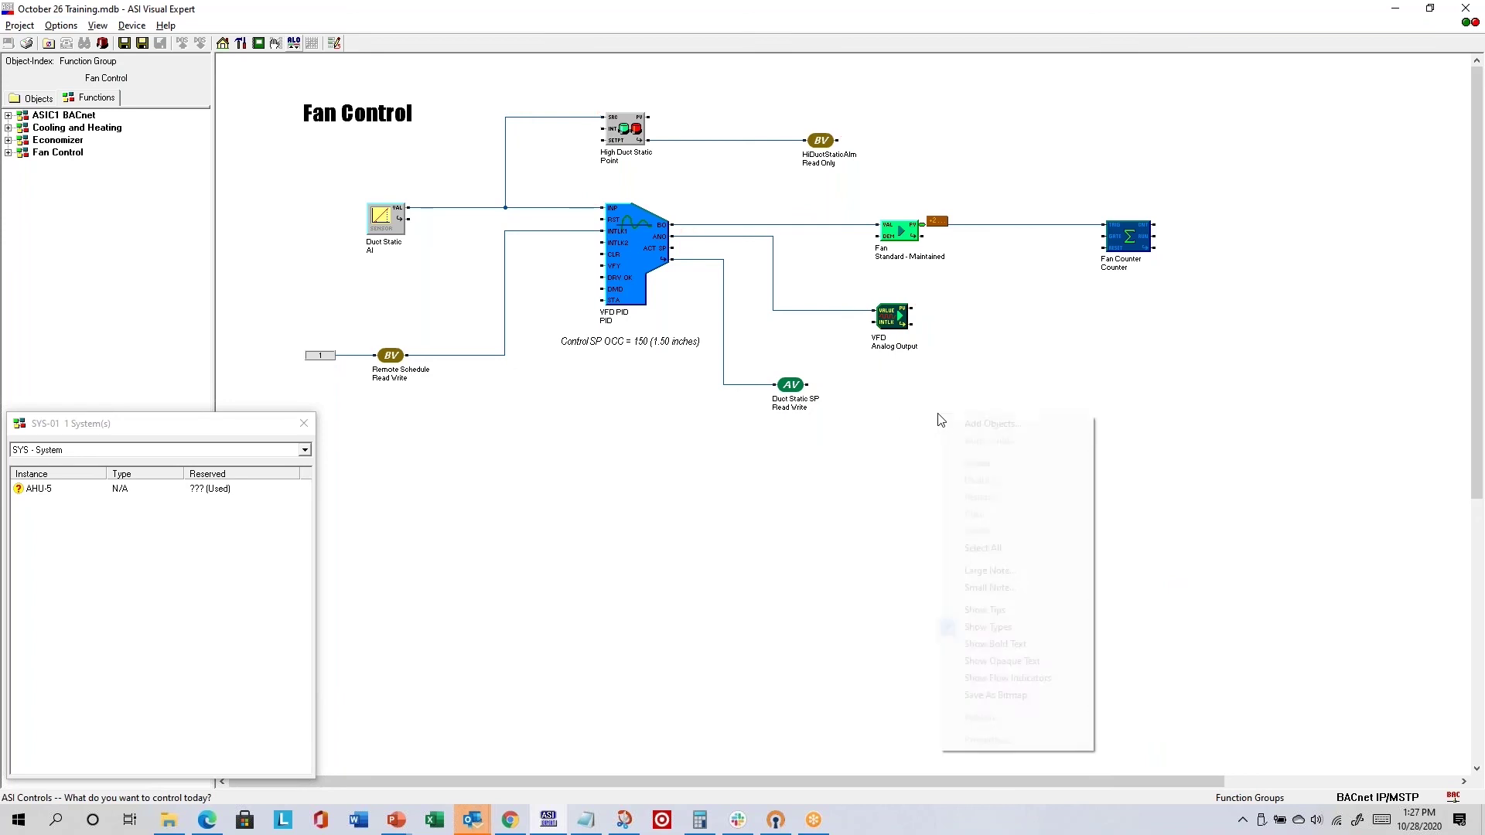
pyautogui.click(1002, 628)
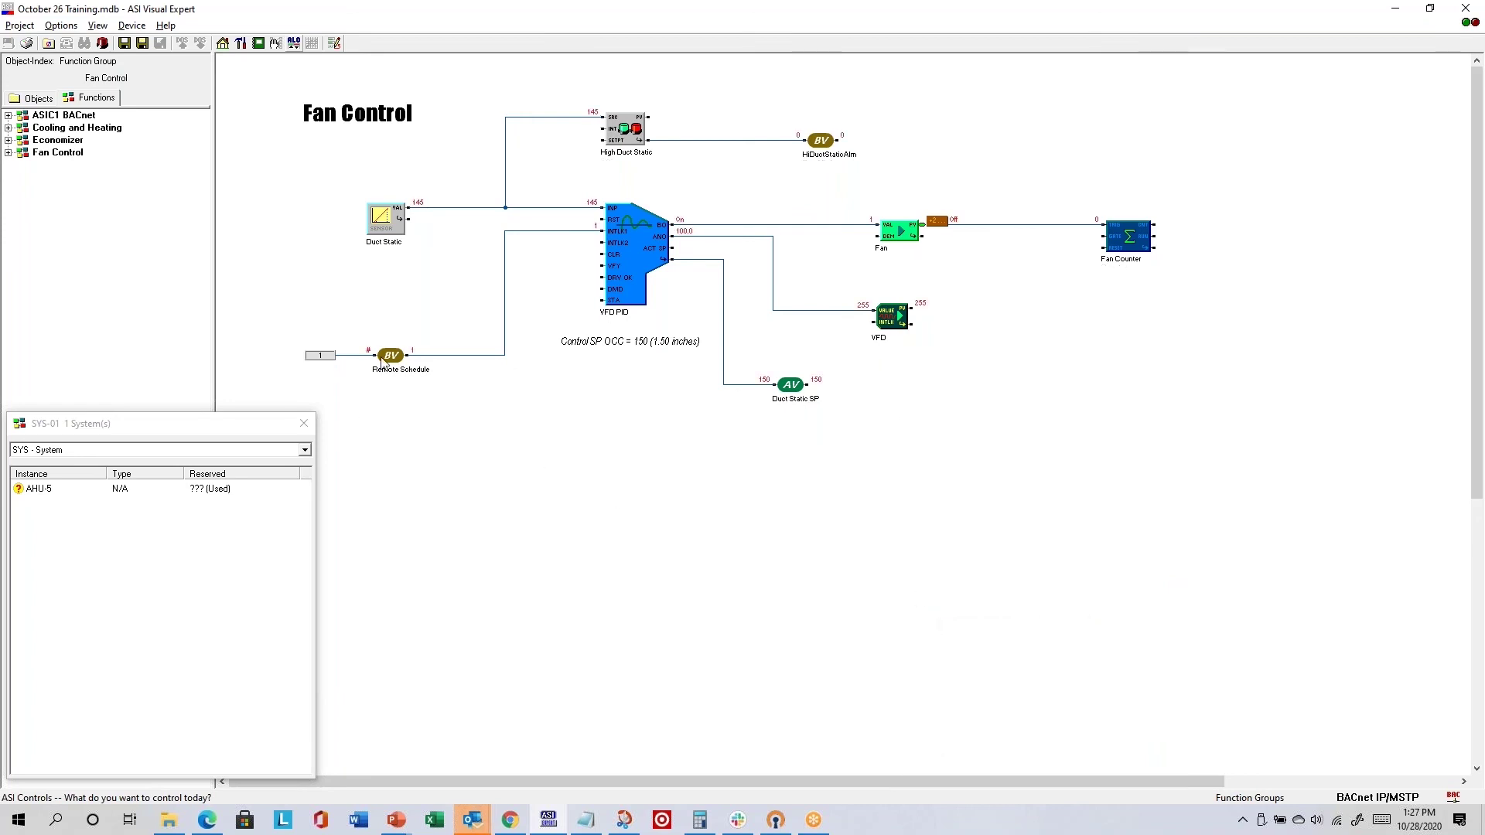
pyautogui.rightClick(1038, 342)
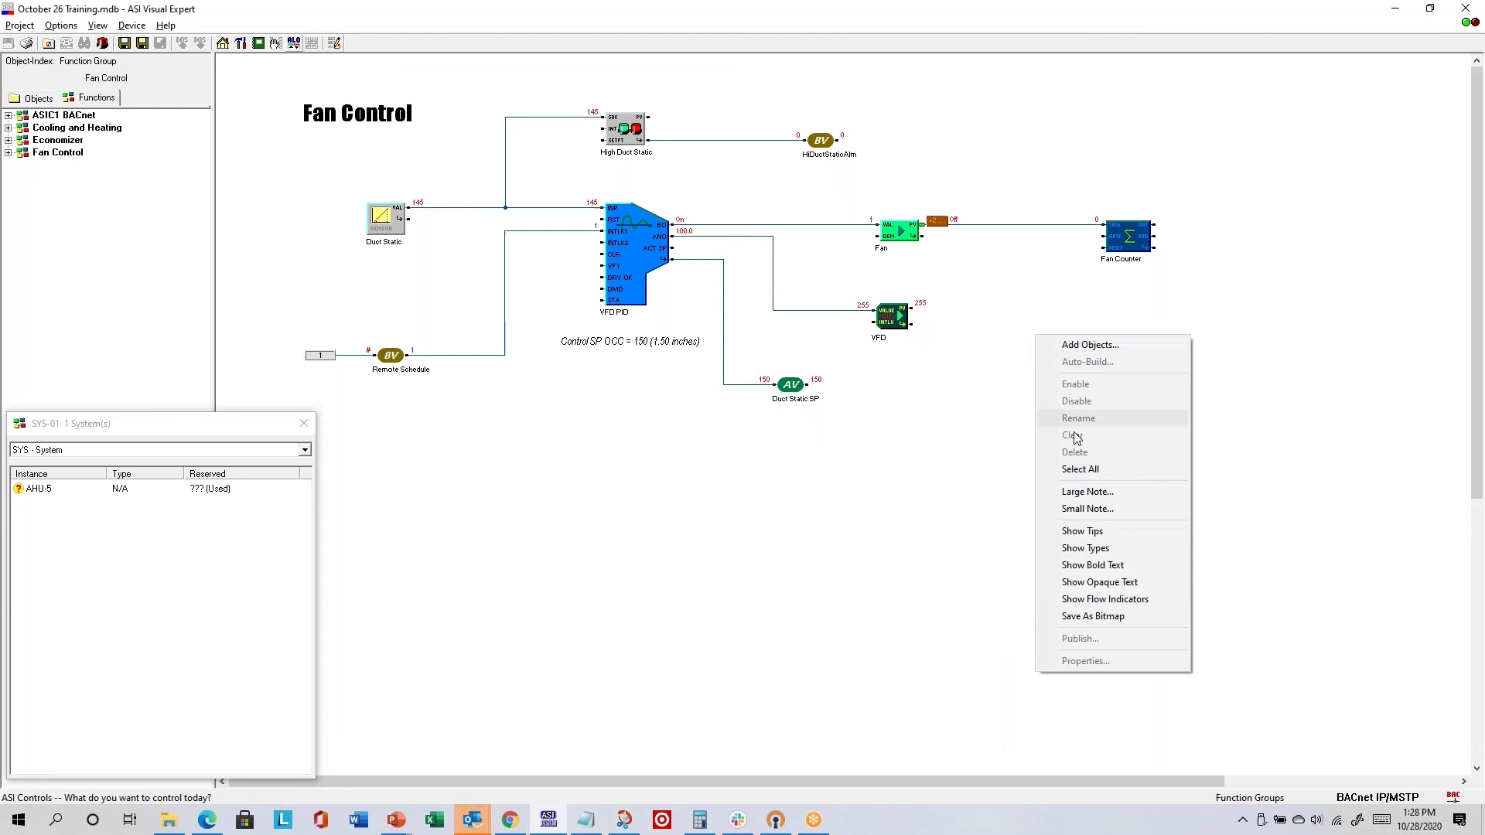
pyautogui.click(1092, 548)
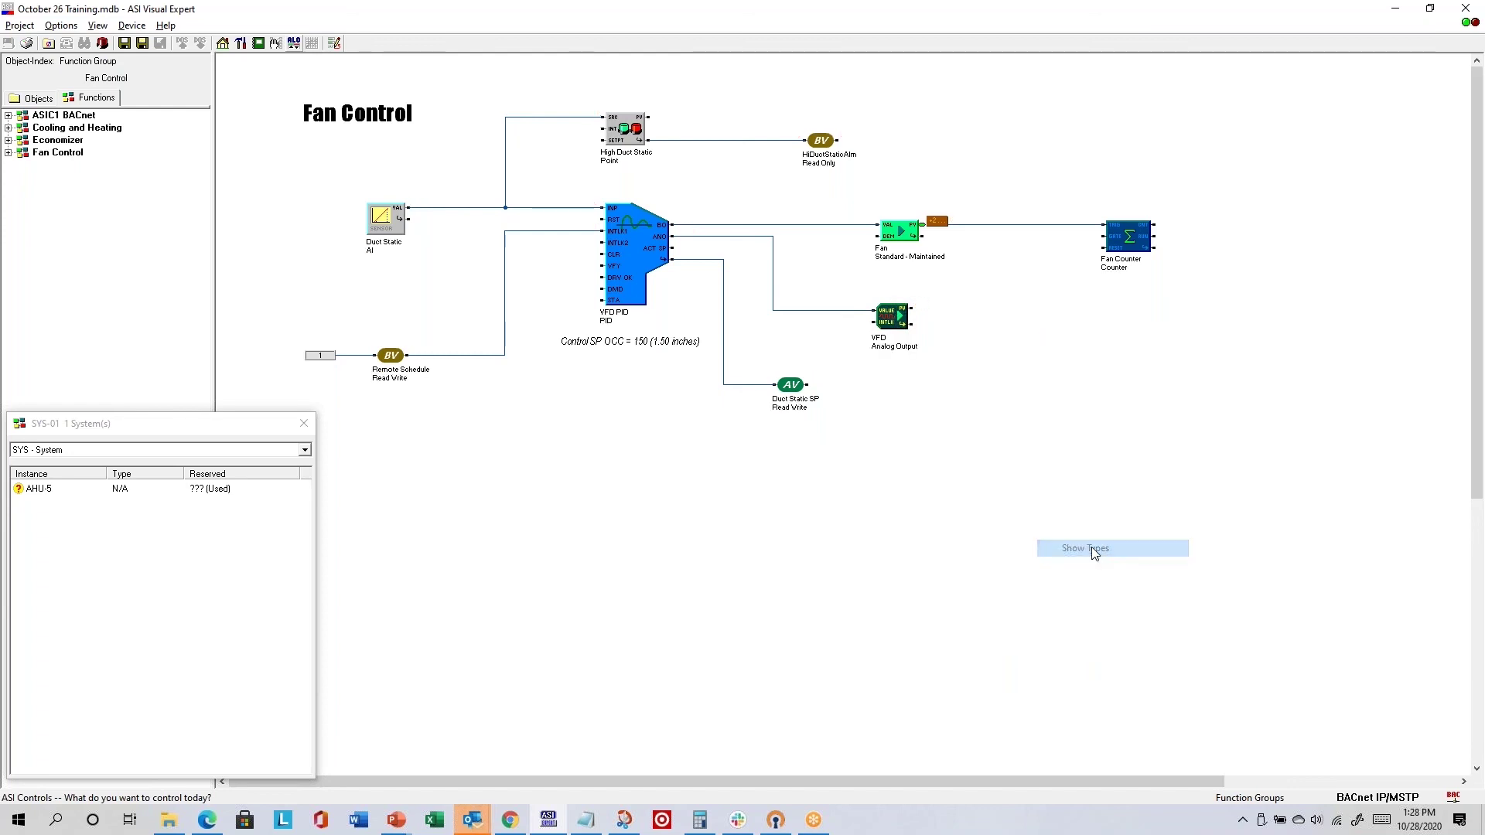
# - Make the diagram labels bold, then return them to regular text
pyautogui.rightClick(1111, 464)
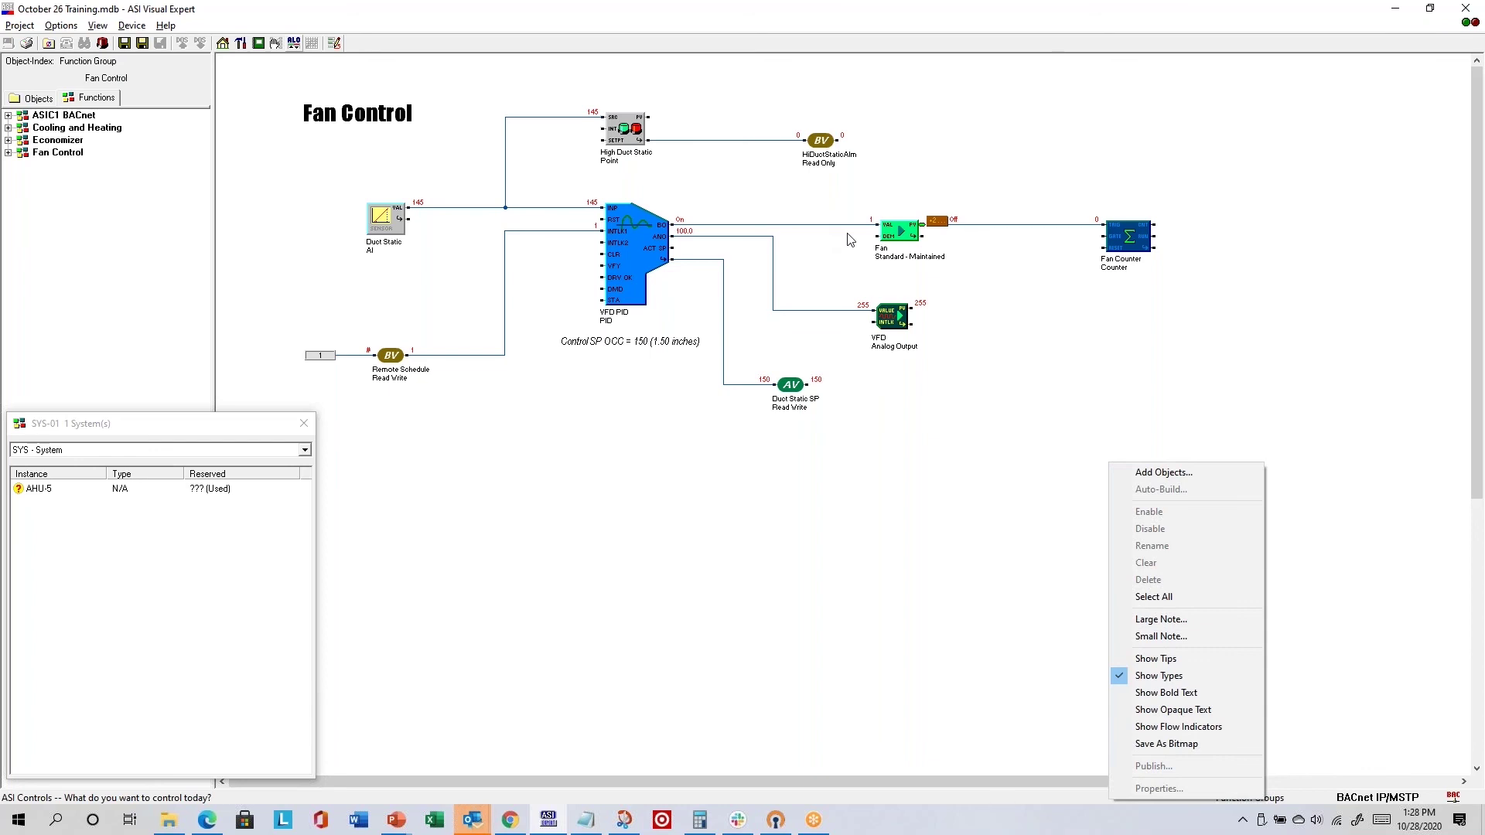
pyautogui.click(1161, 692)
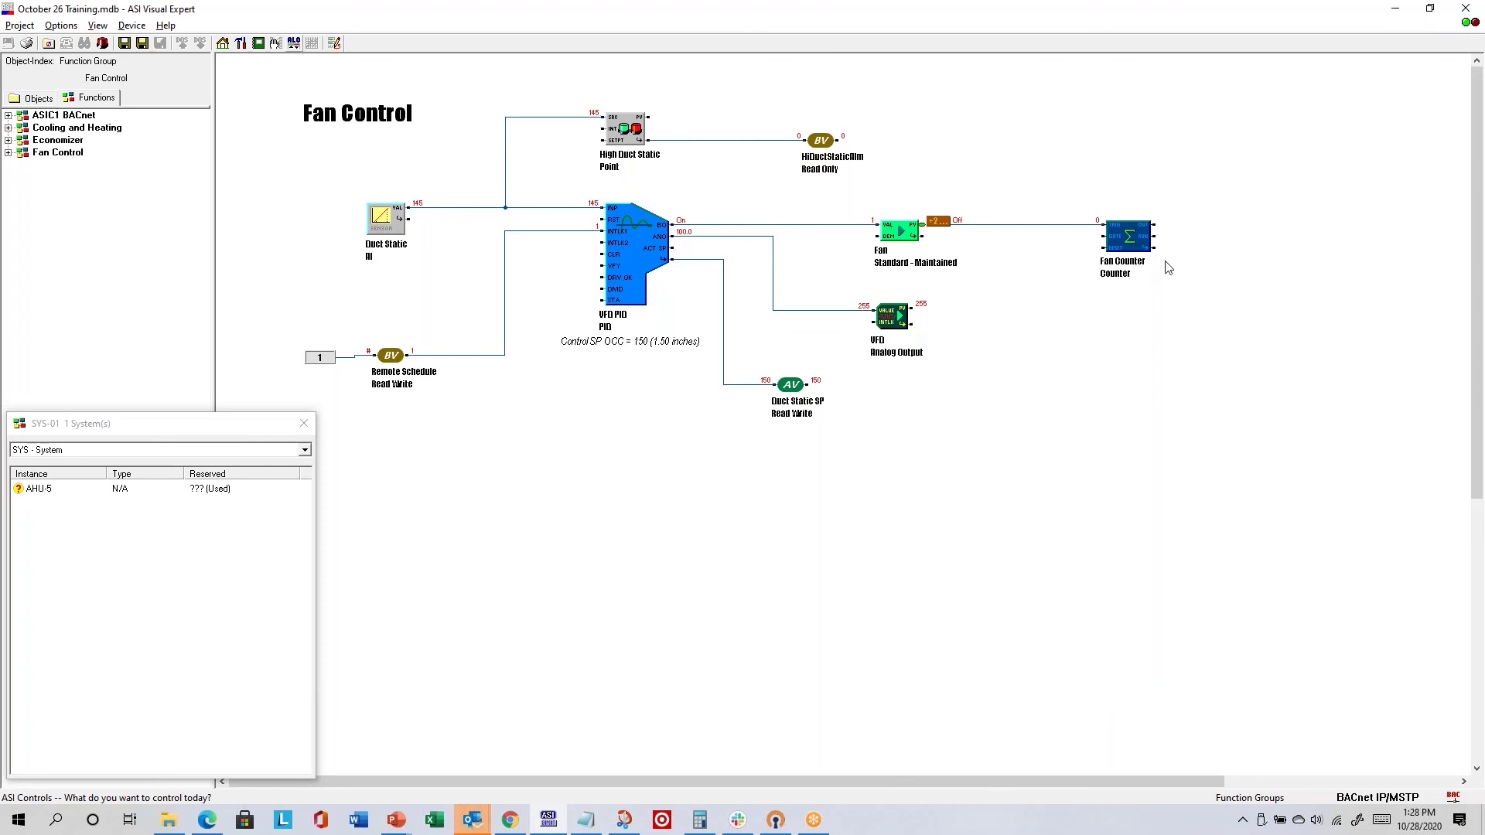
pyautogui.rightClick(1066, 404)
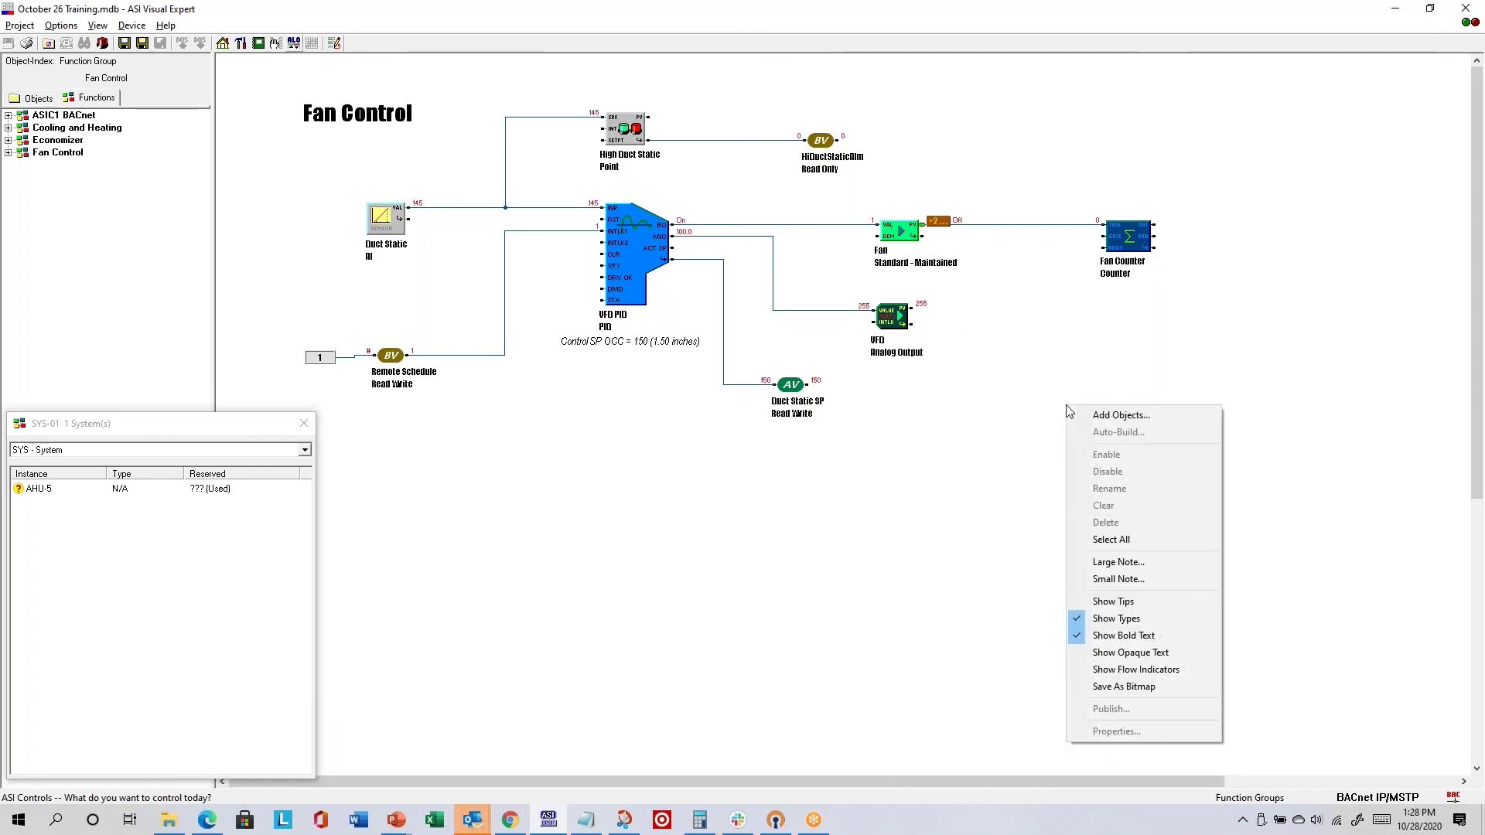
pyautogui.click(1107, 636)
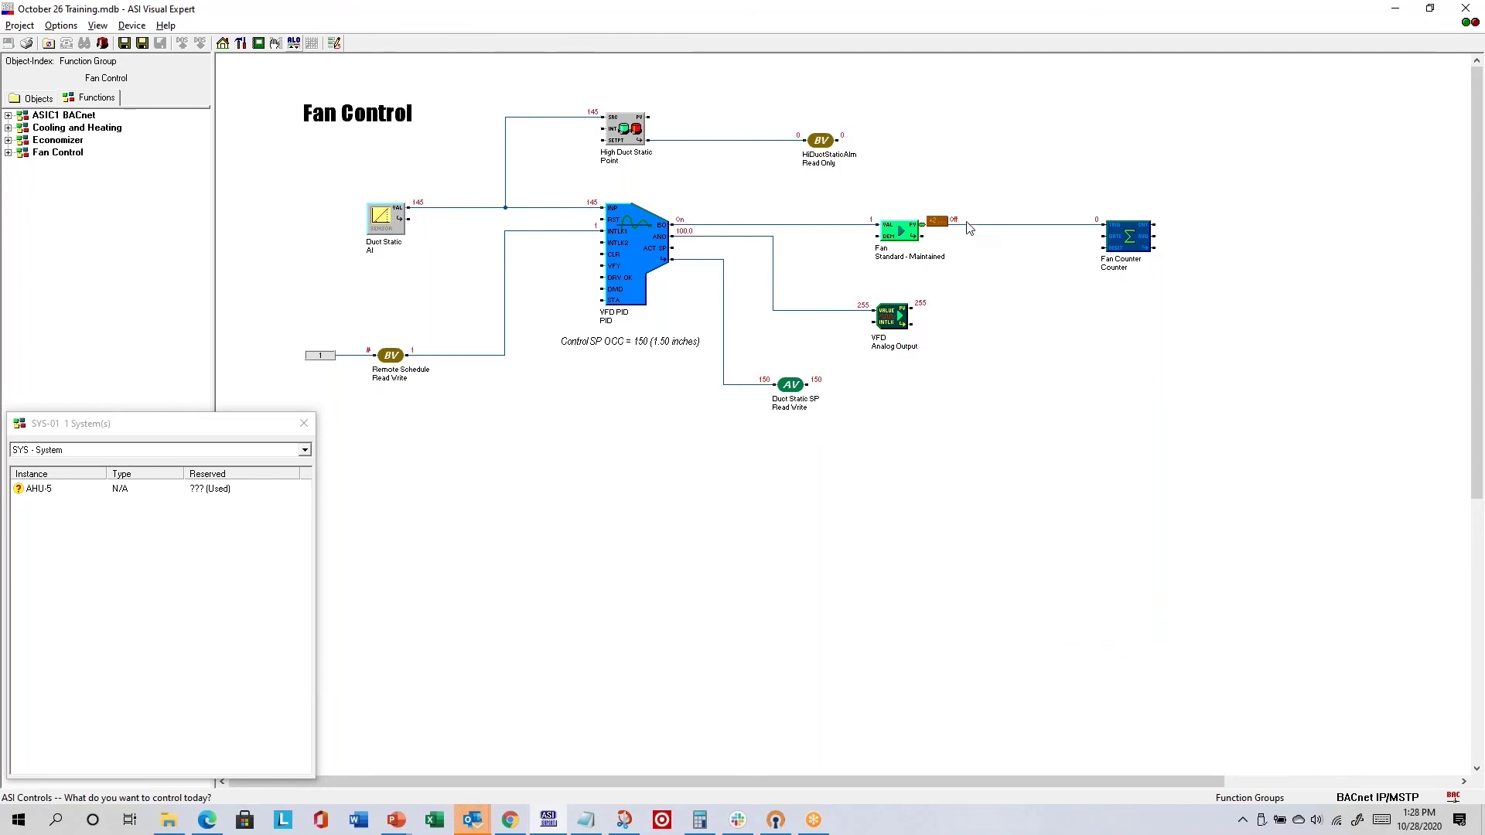
pyautogui.rightClick(1119, 390)
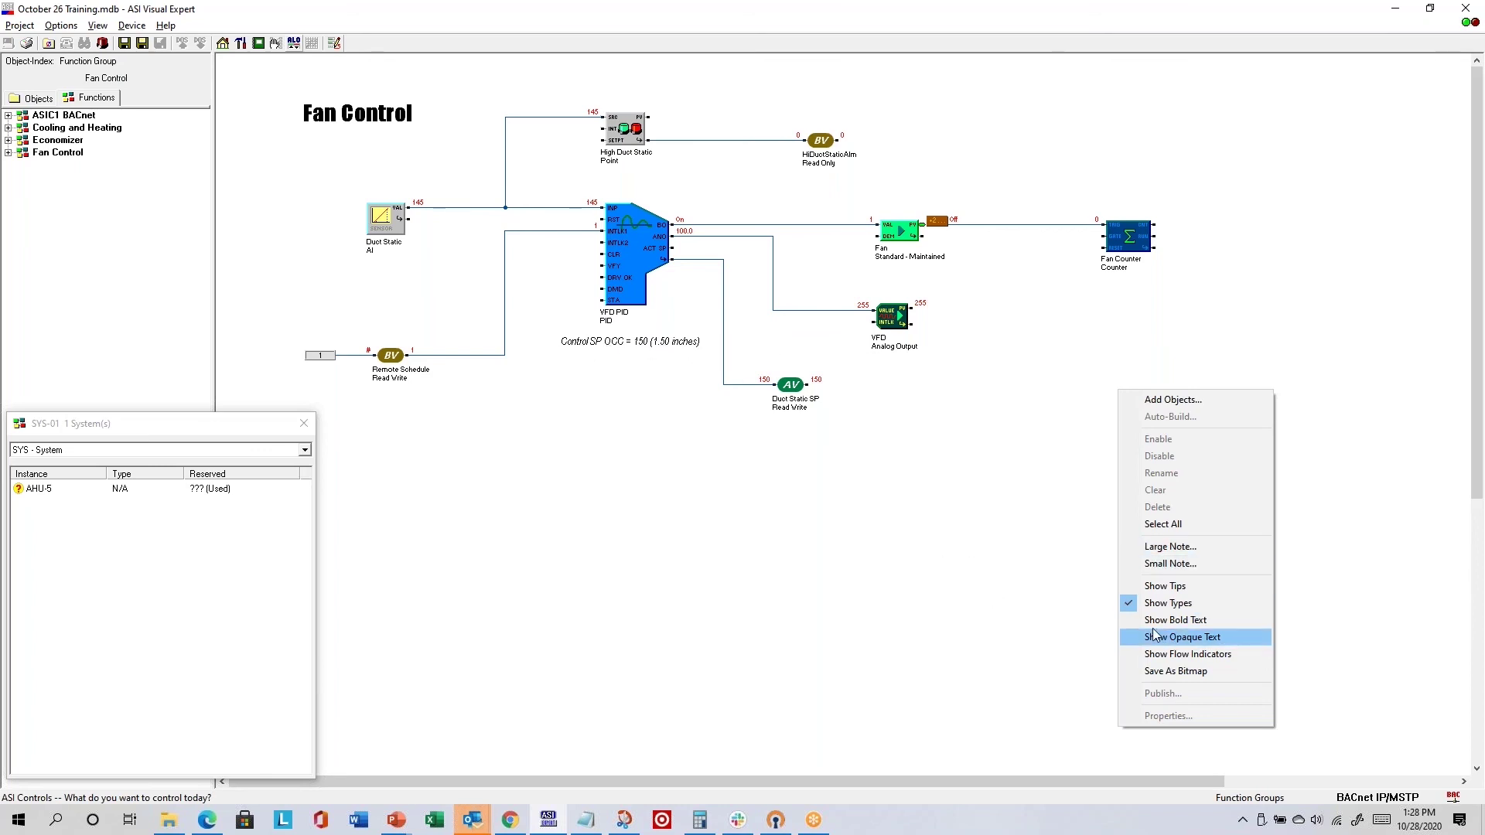
pyautogui.click(882, 527)
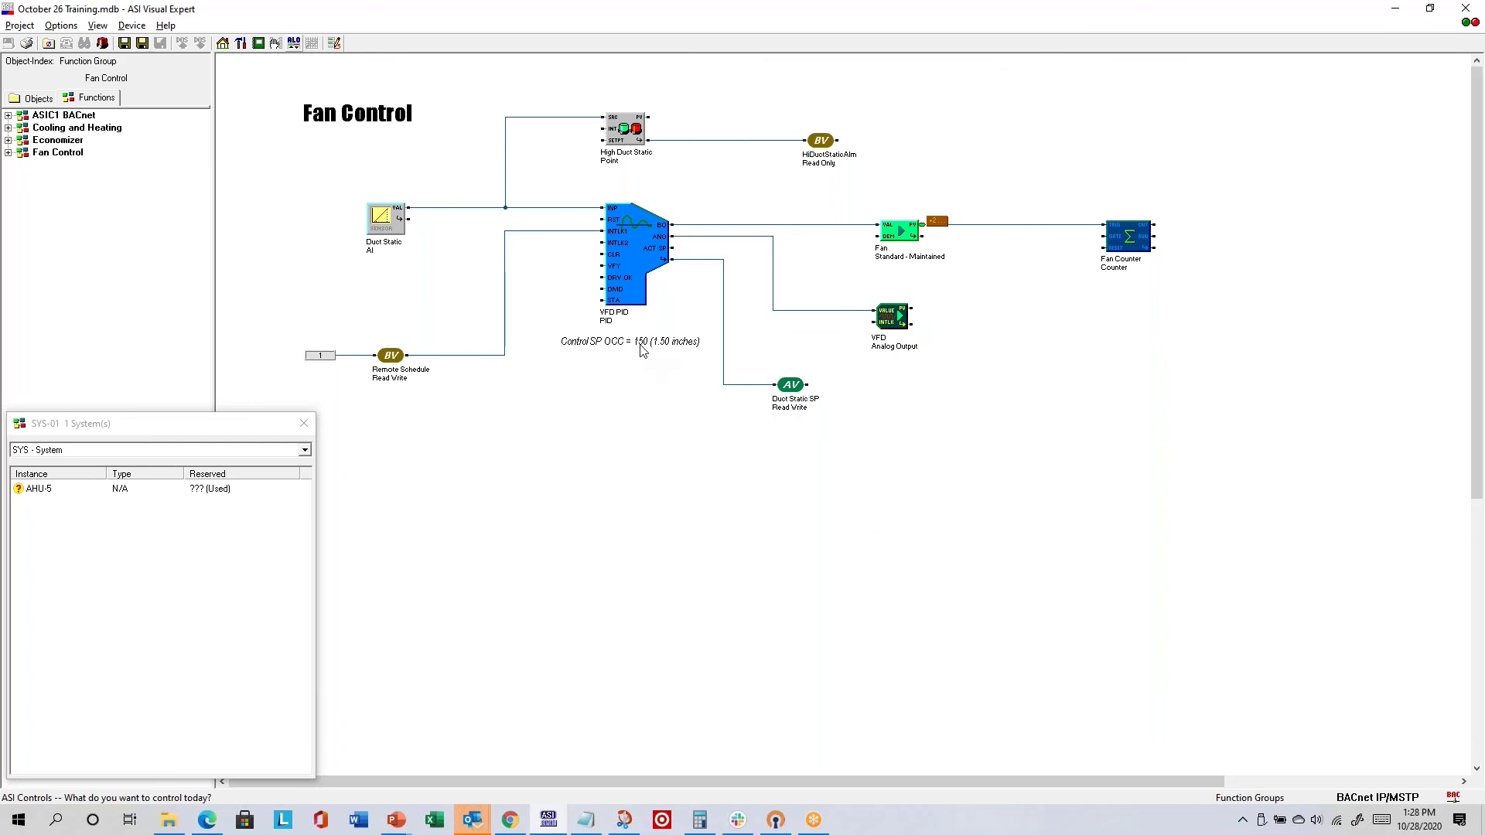
# - Move the Control SP OCC note onto the VFD PID block and give it an opaque background
pyautogui.moveTo(643, 350); pyautogui.dragTo(610, 307)
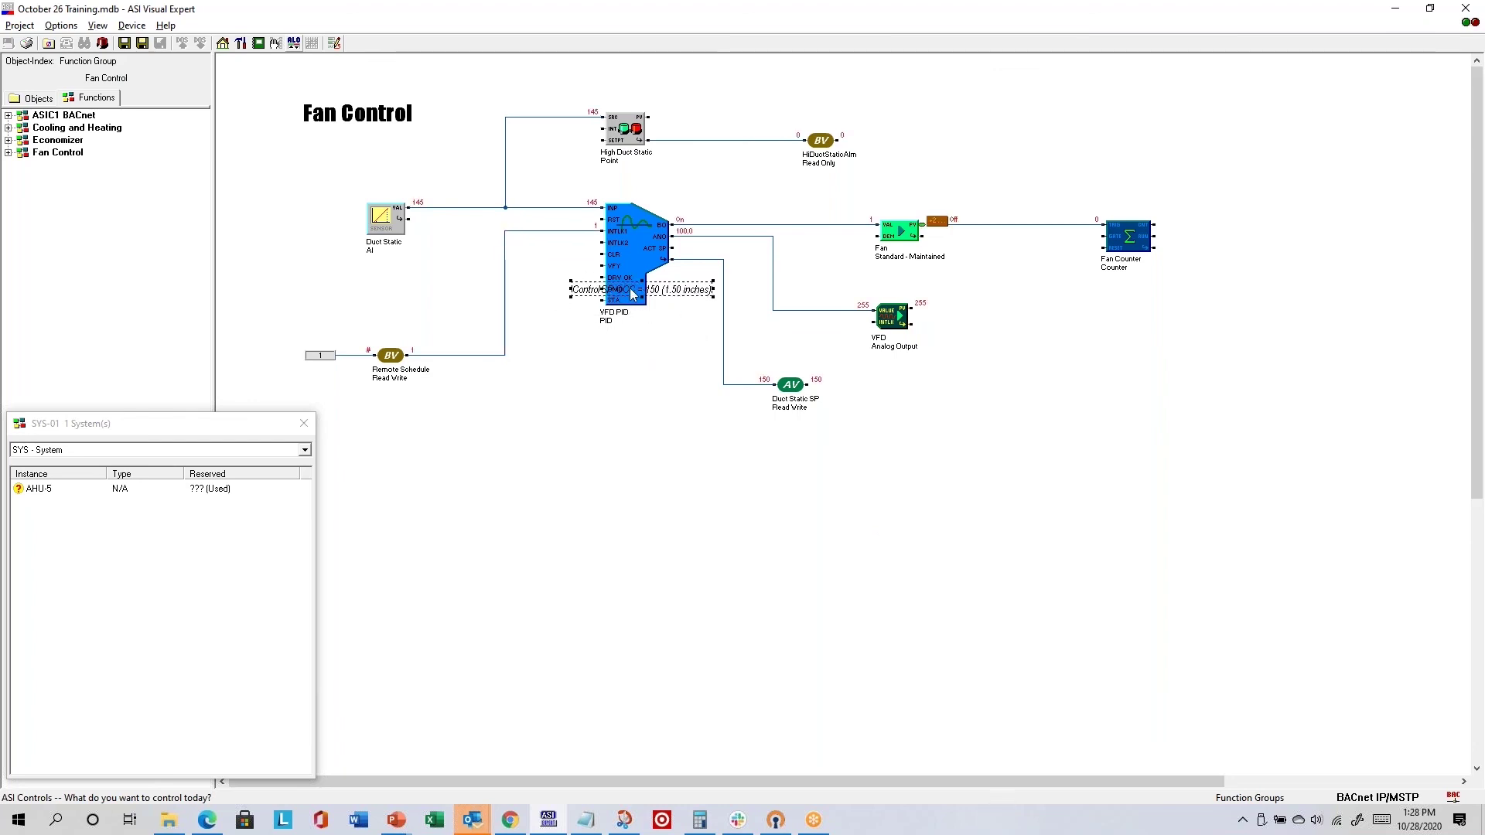
pyautogui.rightClick(1102, 495)
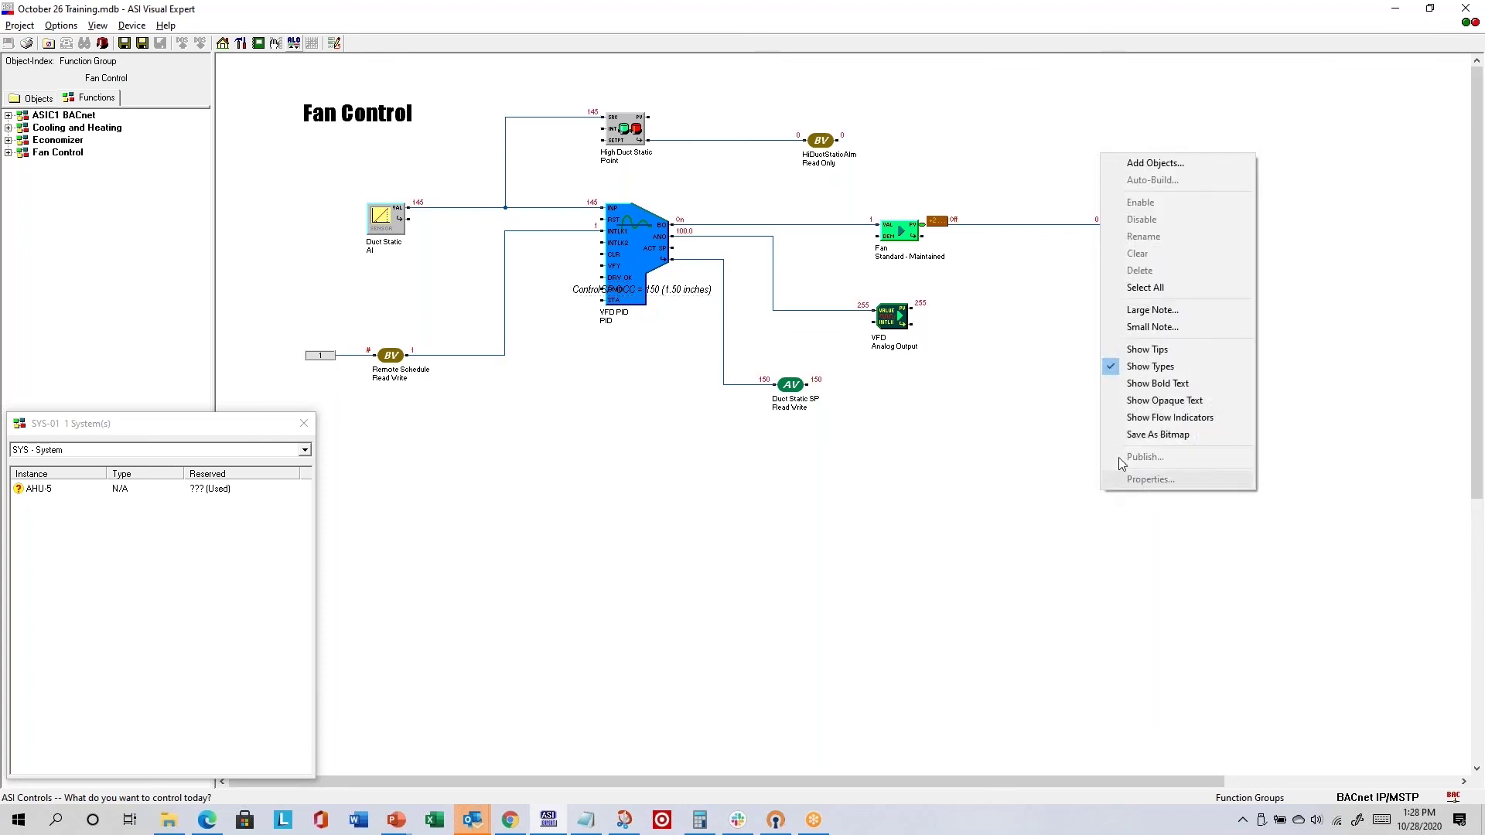
pyautogui.click(1169, 400)
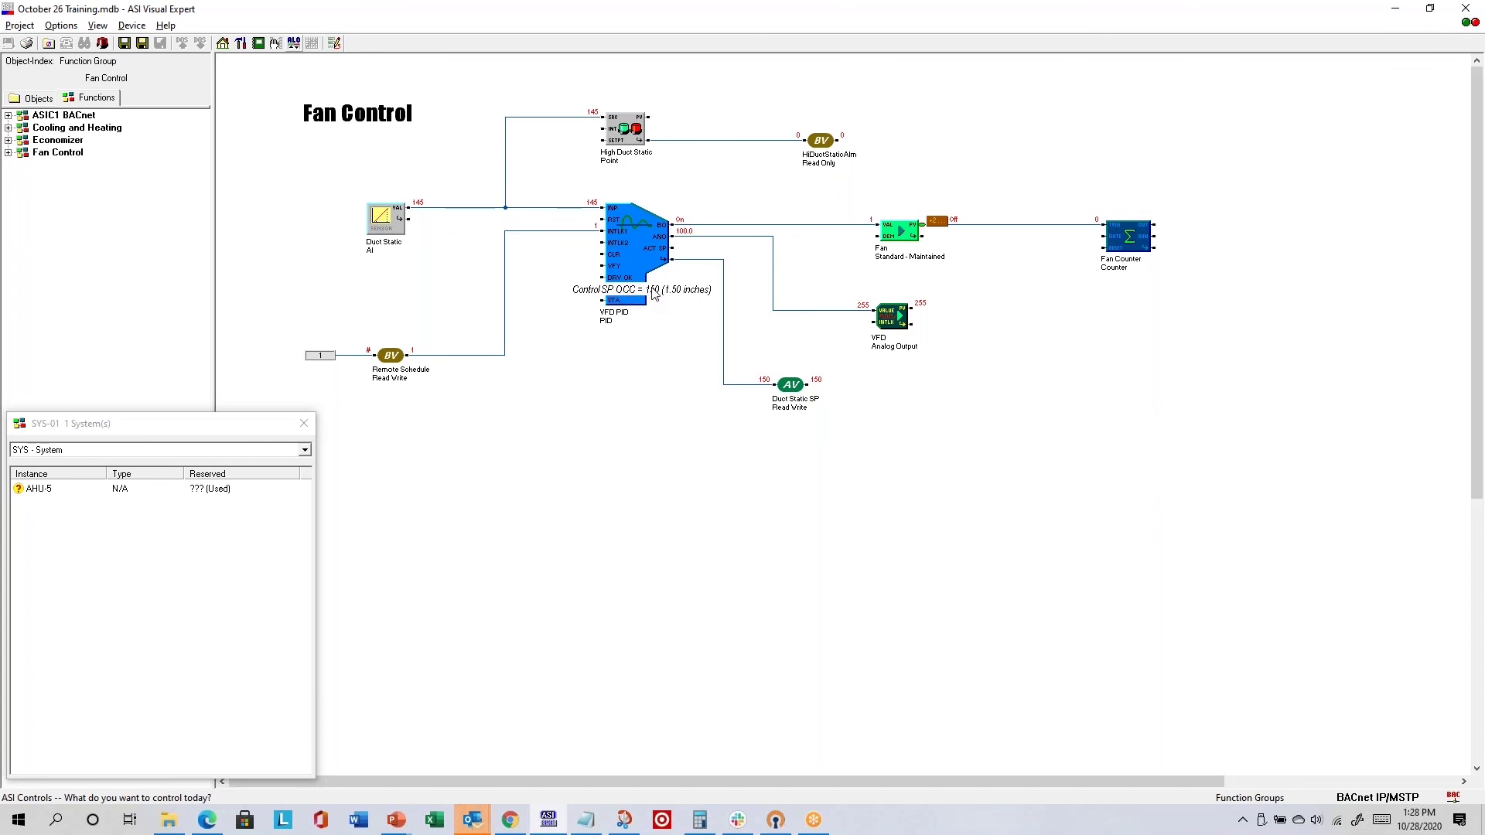
# - Reposition the VFD PID block, nudging it slightly down
pyautogui.moveTo(652, 292); pyautogui.dragTo(636, 342)
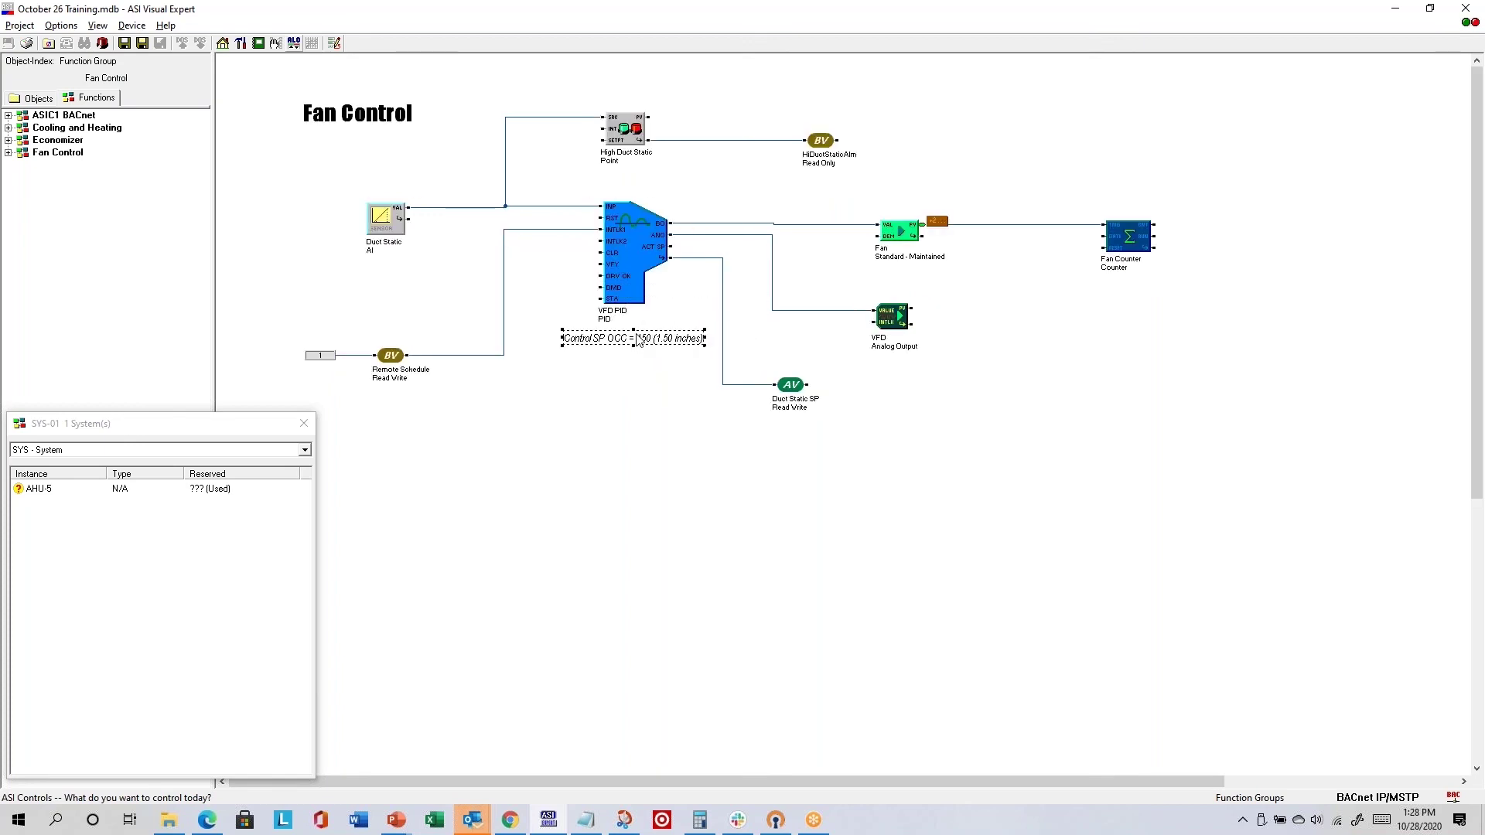
pyautogui.click(632, 272)
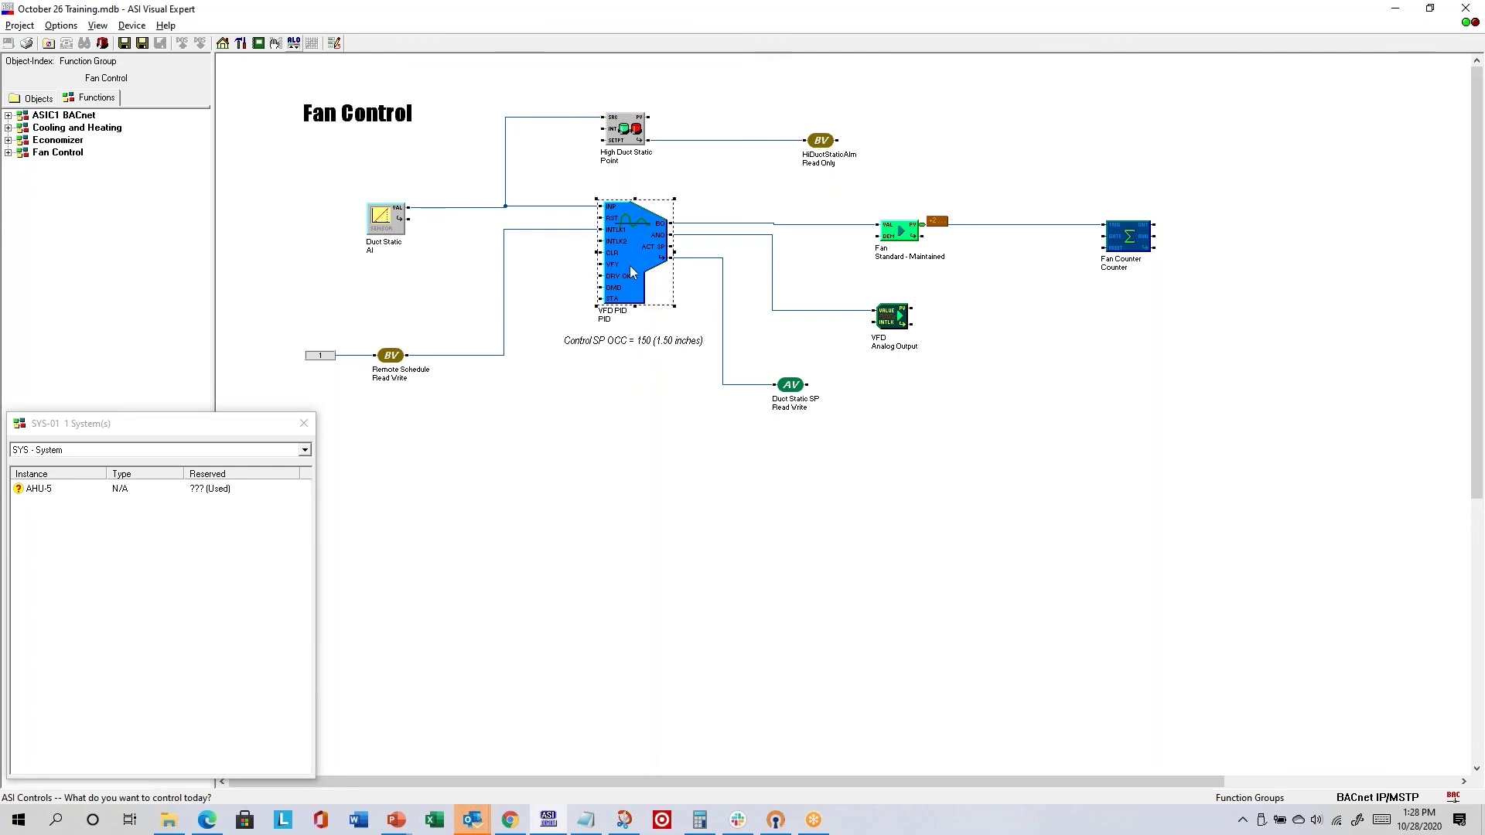
pyautogui.moveTo(633, 271); pyautogui.dragTo(633, 272)
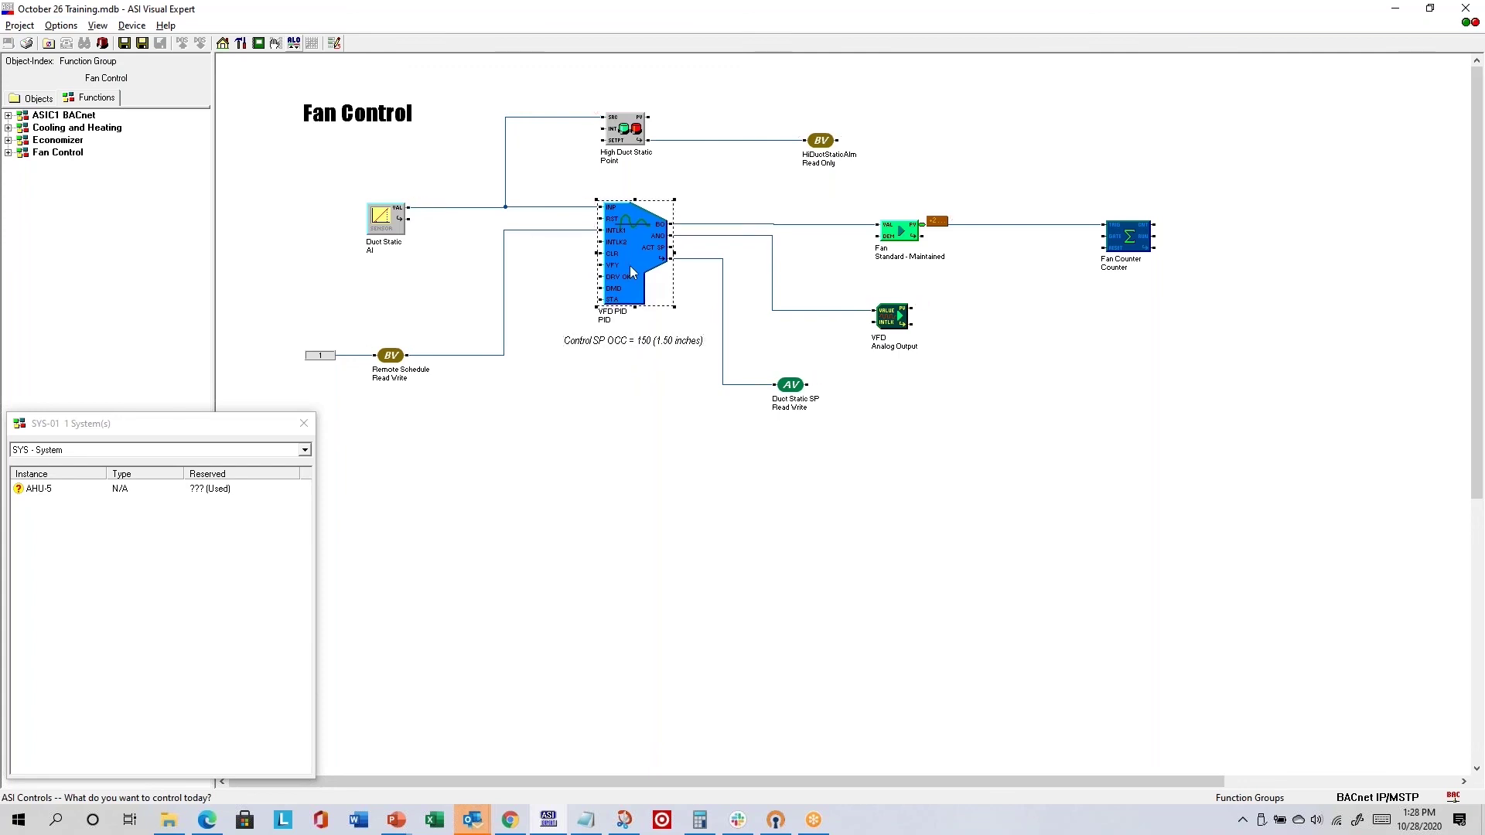
# - Turn off Show Opaque Text on the Fan Control diagram
pyautogui.rightClick(1082, 457)
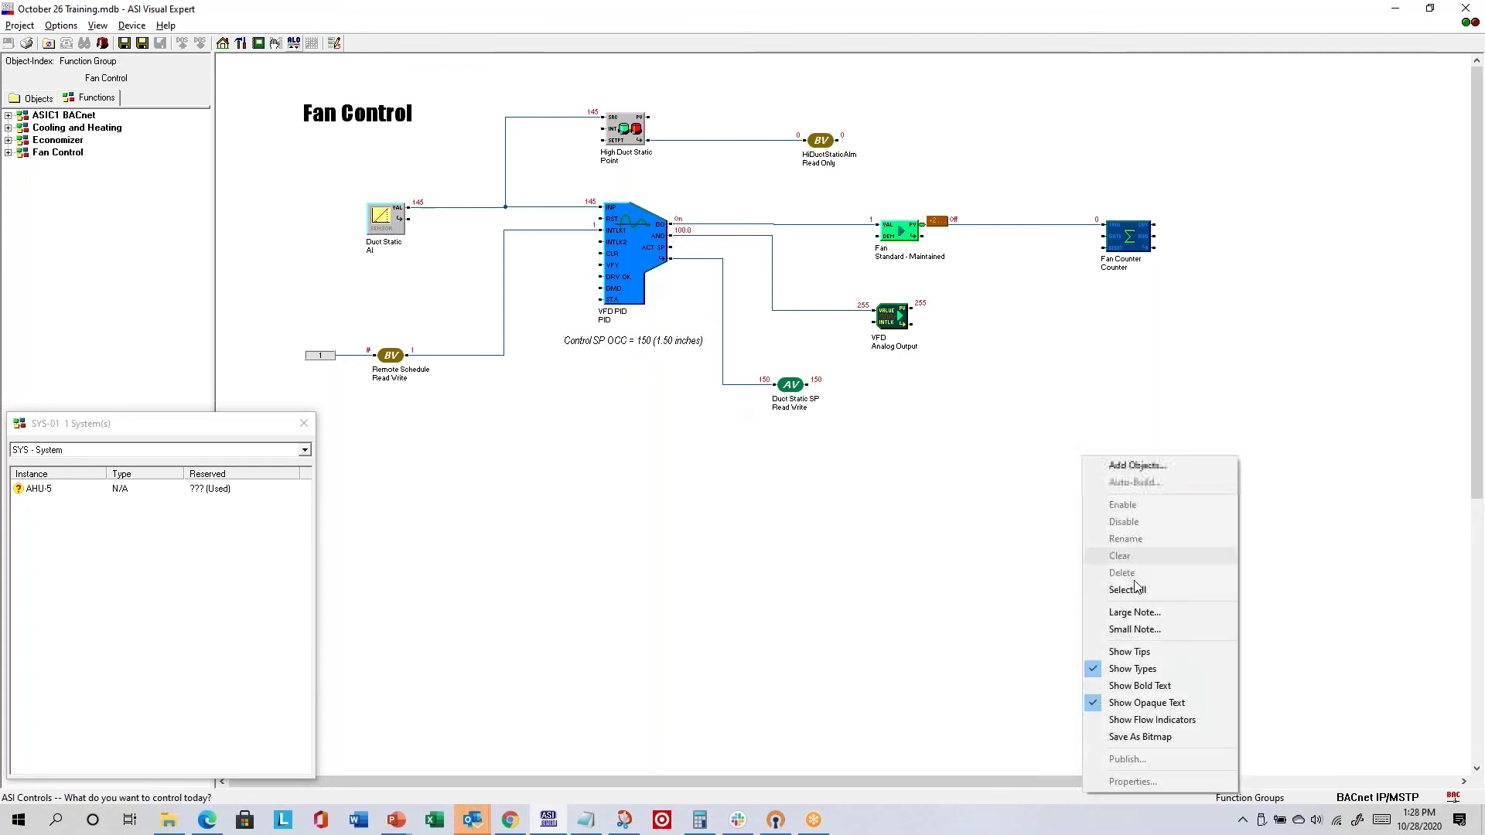
pyautogui.click(1147, 702)
pyautogui.rightClick(1106, 390)
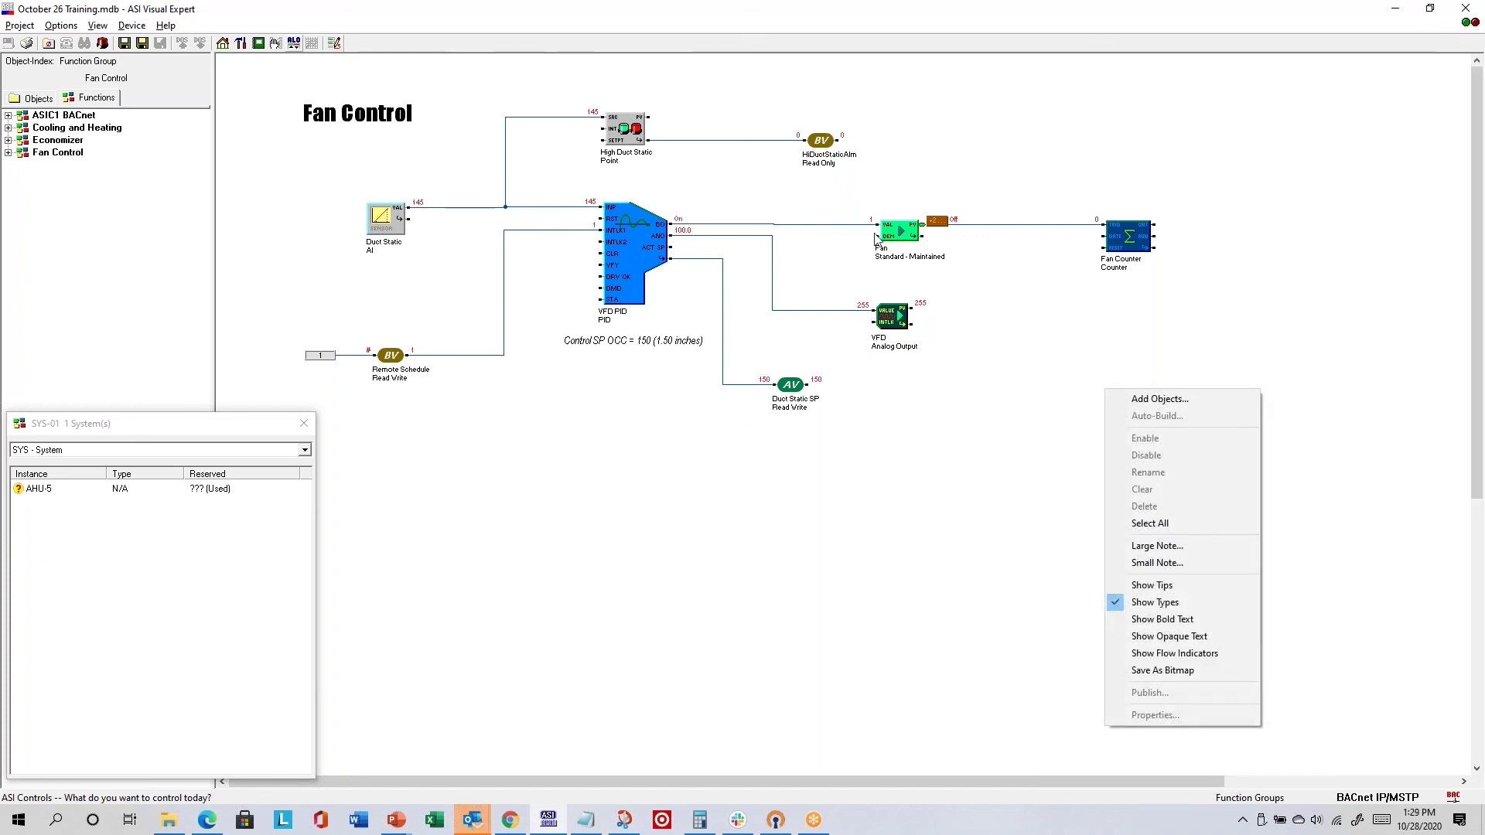
pyautogui.click(641, 414)
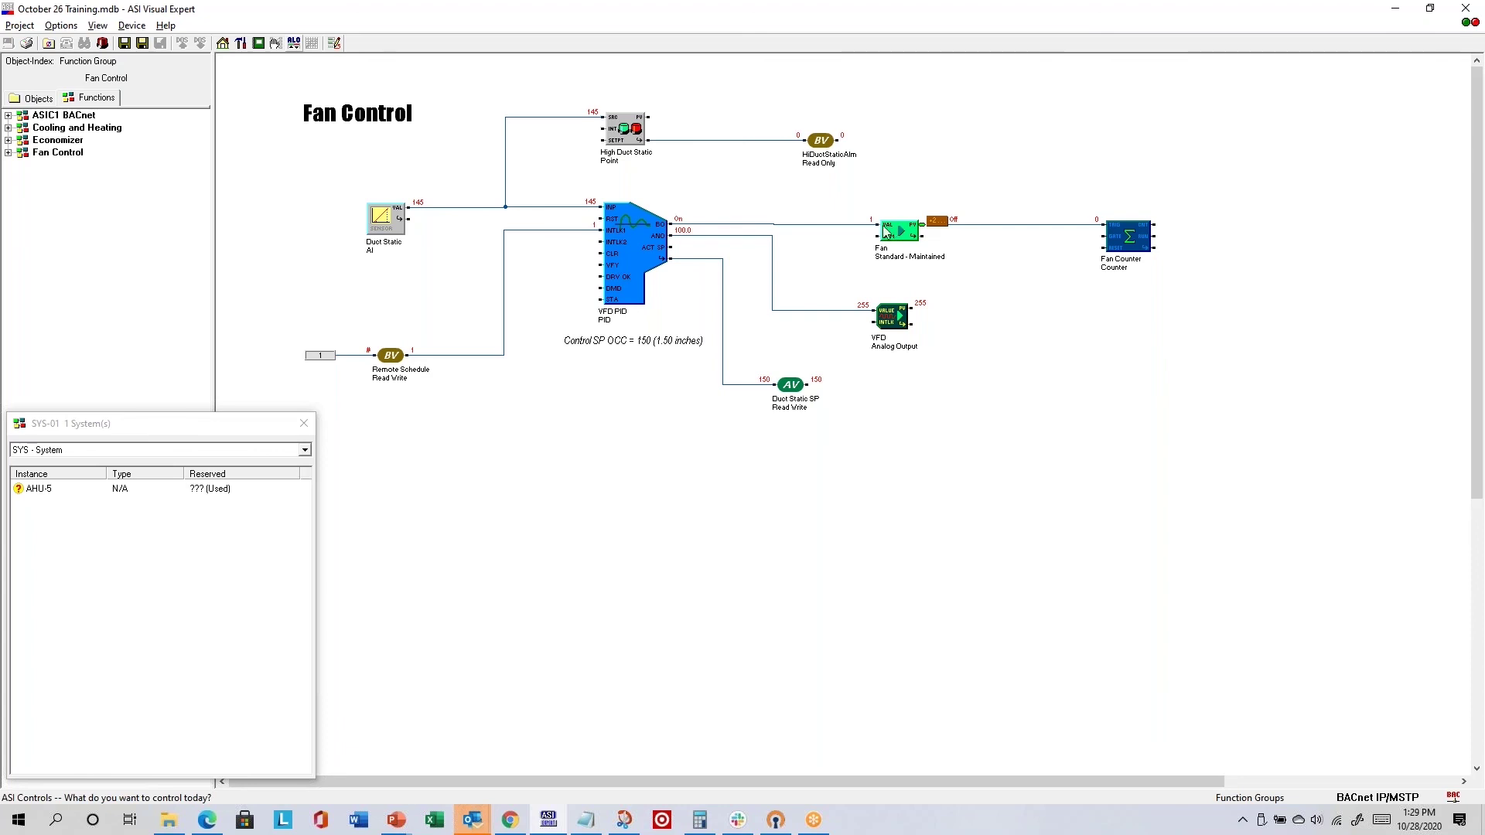
# - Shift the VFD PID block up-left and turn on flow-direction arrows on the wires
pyautogui.moveTo(635, 259)
pyautogui.mouseDown()
pyautogui.moveTo(618, 252)
pyautogui.moveTo(629, 272)
pyautogui.moveTo(629, 258)
pyautogui.mouseUp()
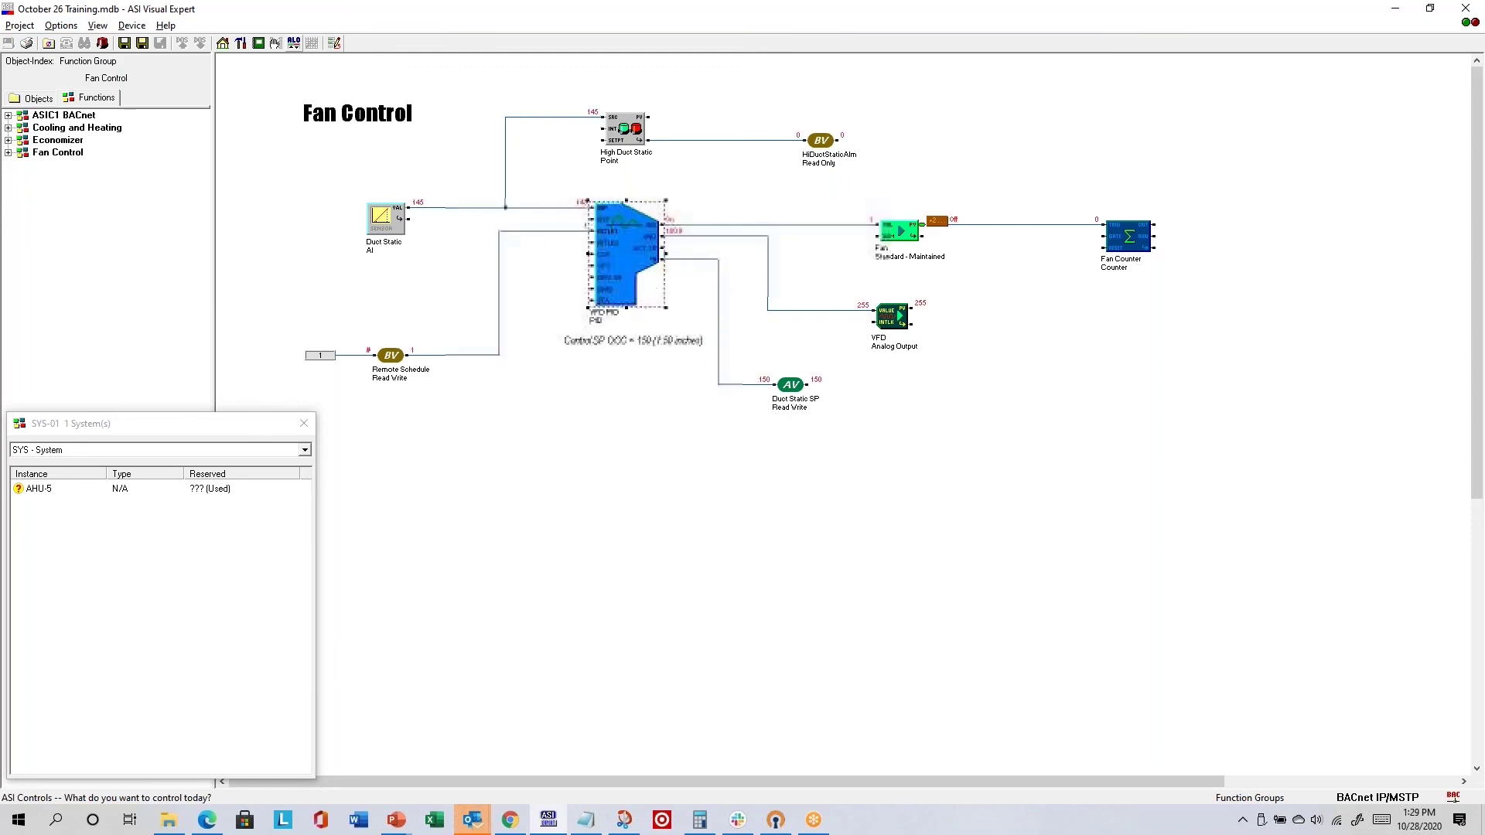
pyautogui.rightClick(1042, 466)
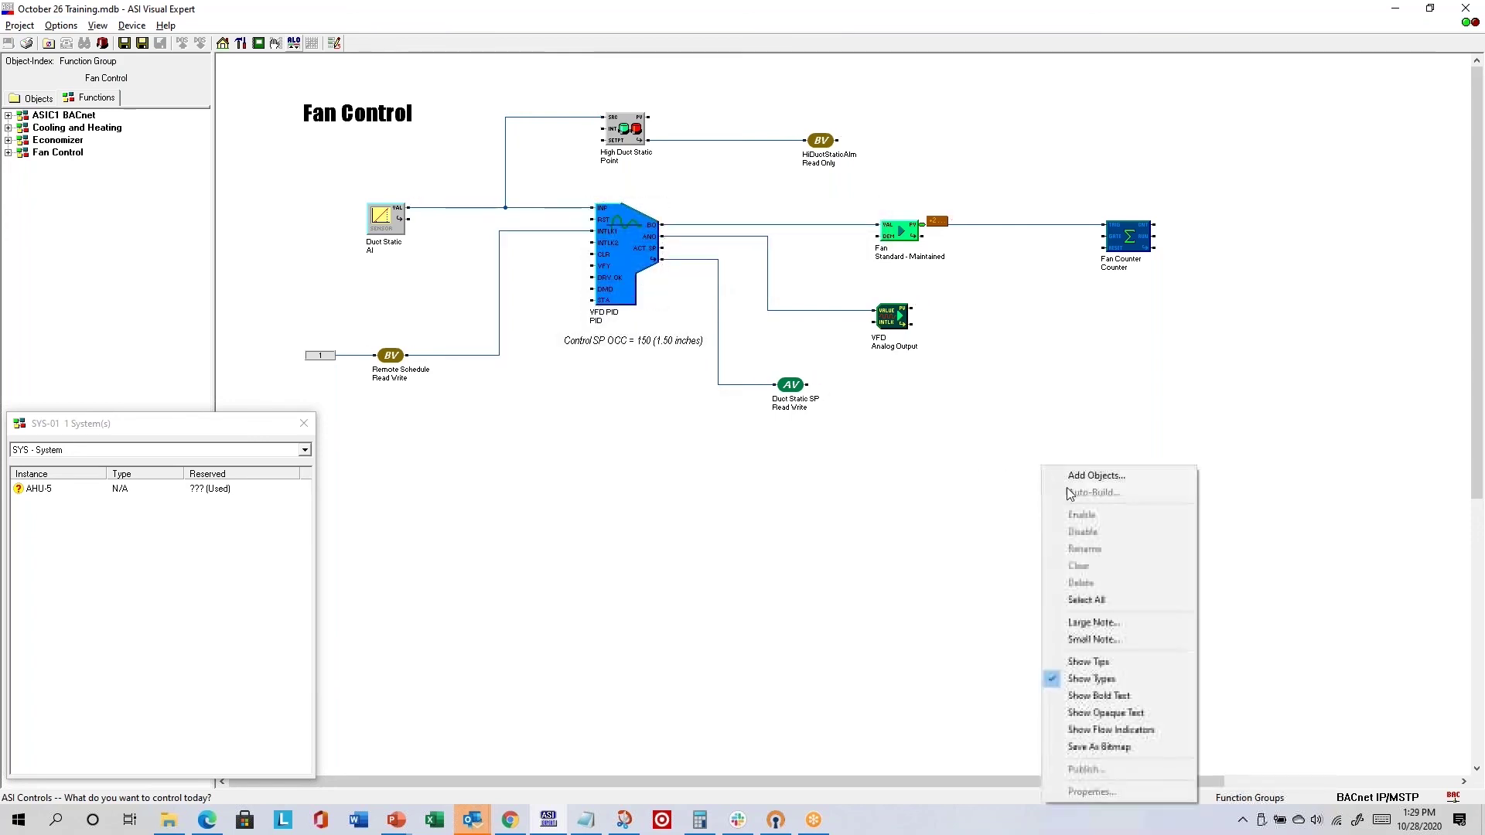
pyautogui.click(1130, 731)
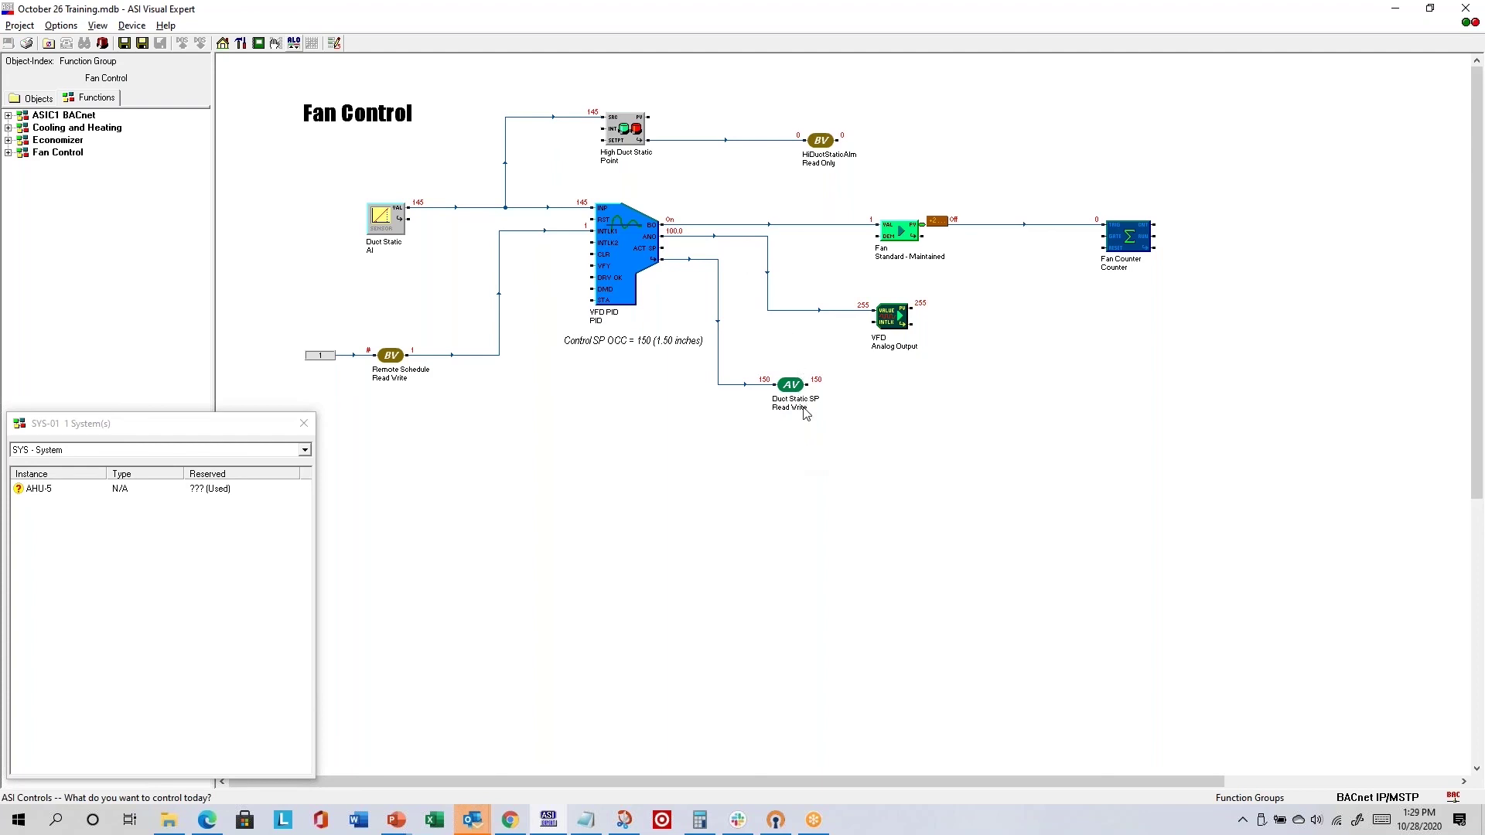
# - Turn Show Flow Indicators off on the Fan Control diagram and return to the controller objects list
pyautogui.rightClick(1079, 431)
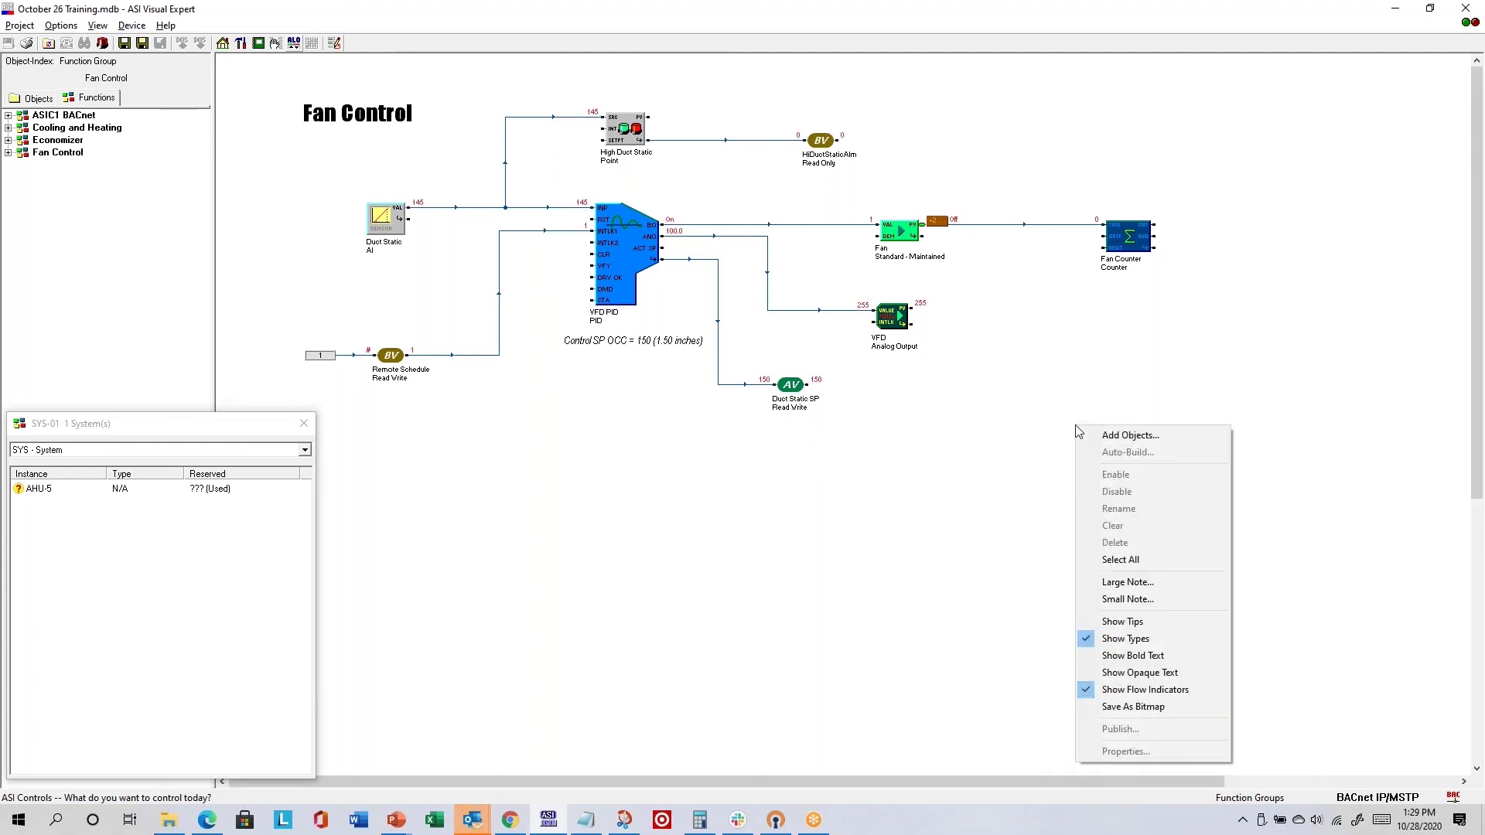
pyautogui.click(1148, 689)
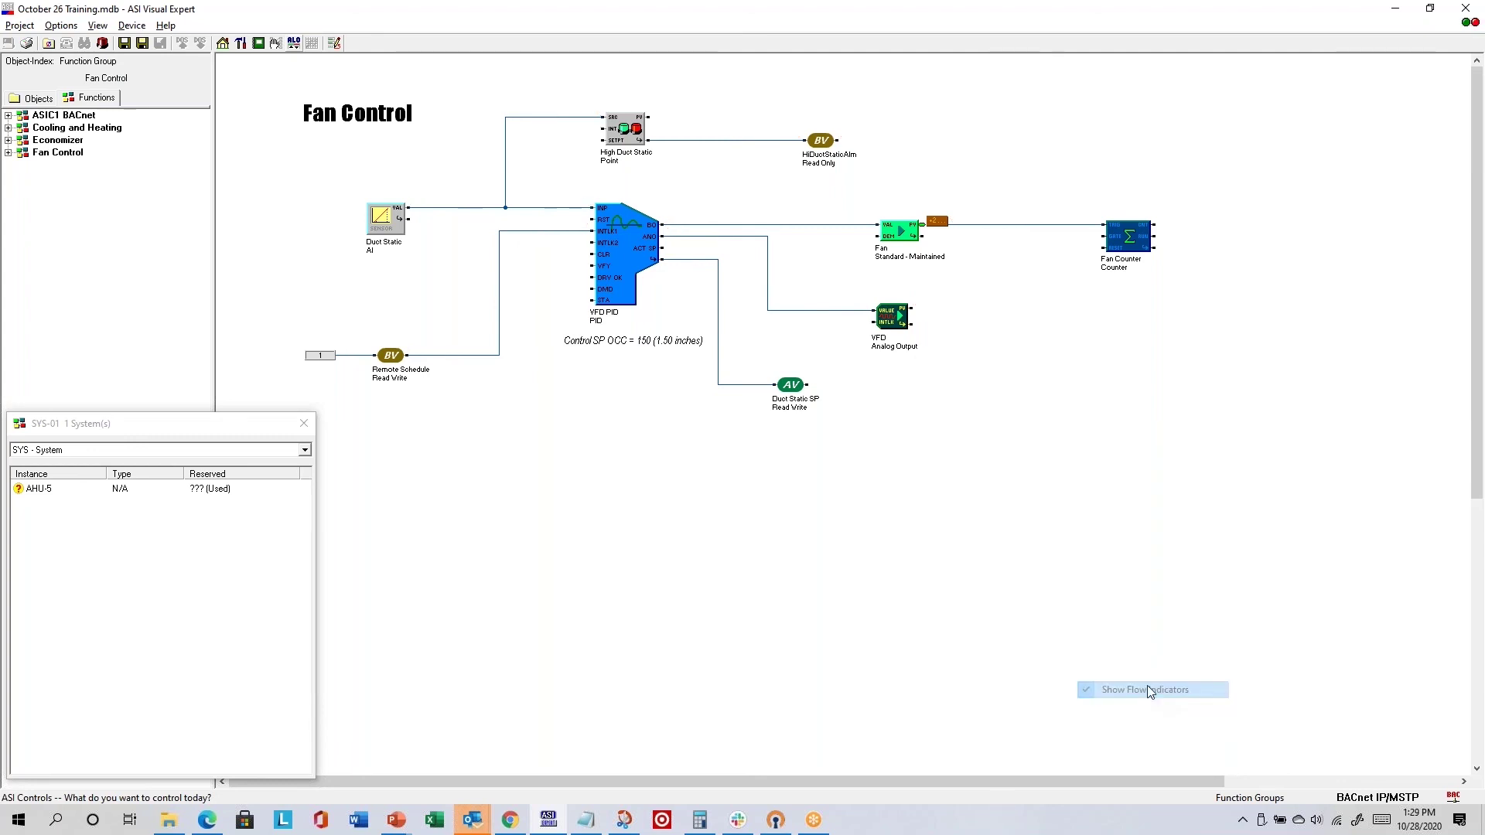
pyautogui.rightClick(1122, 527)
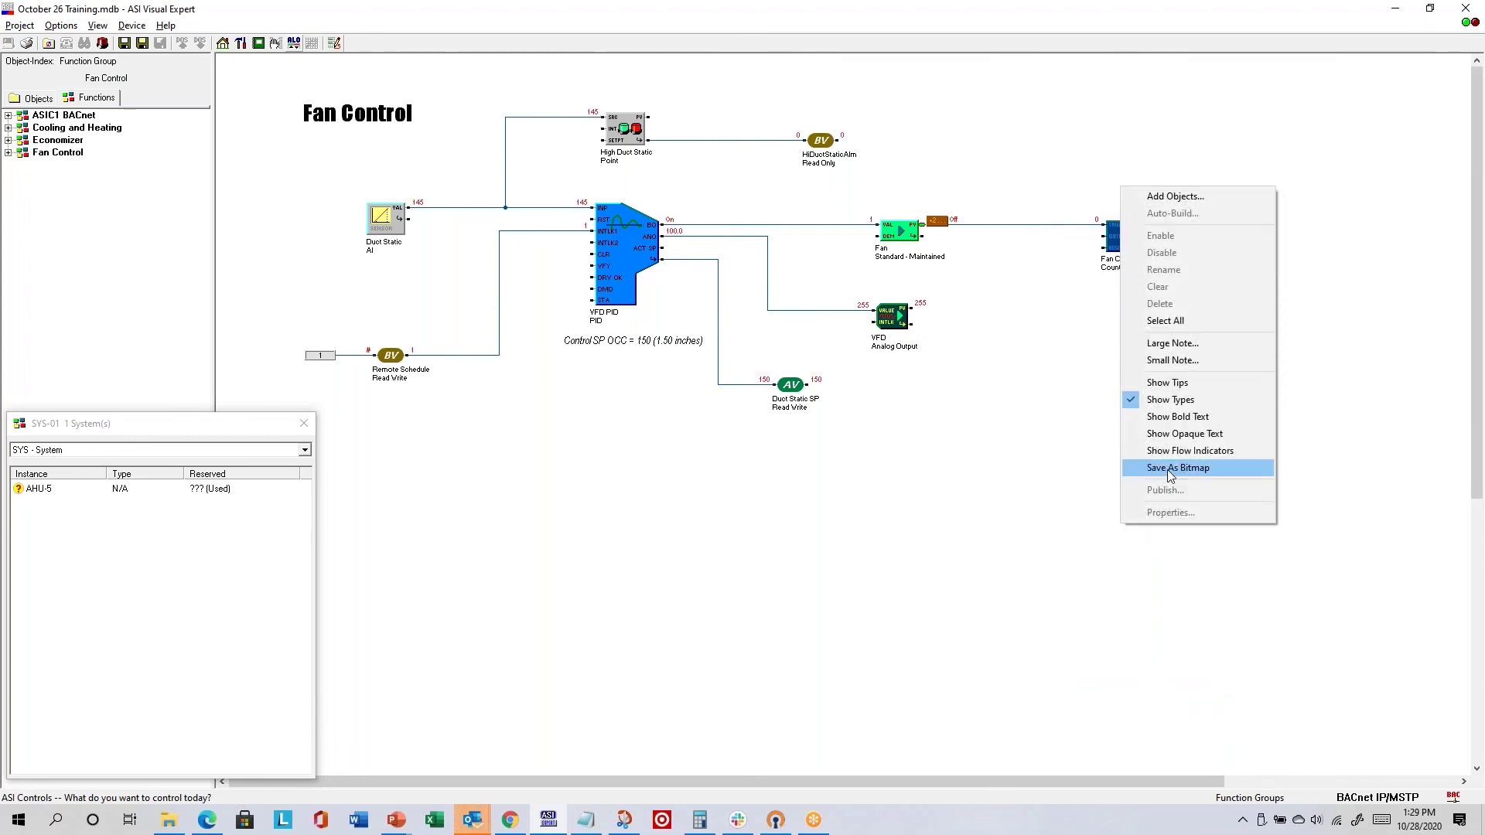
pyautogui.click(994, 482)
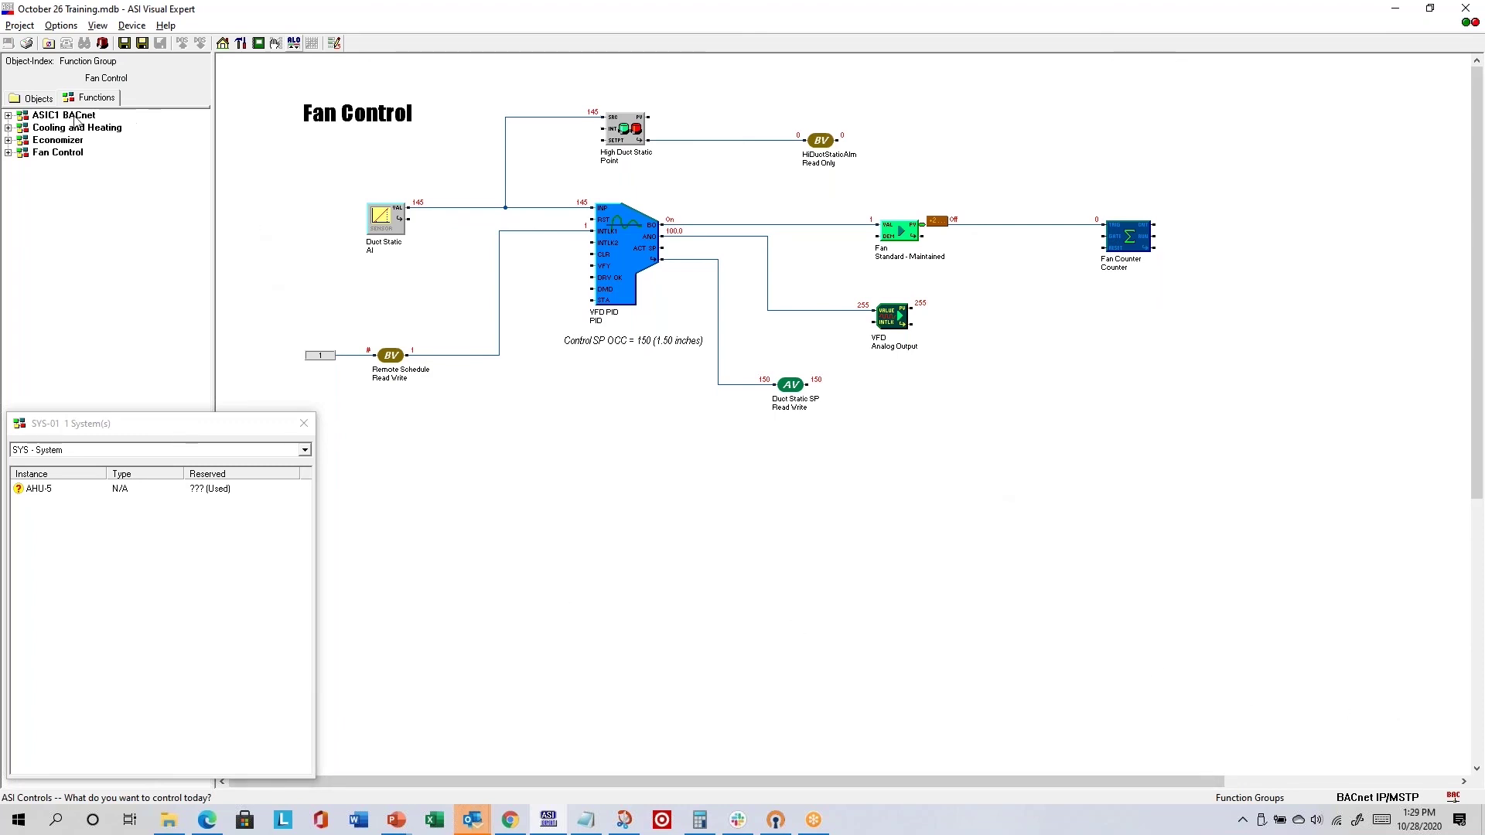
pyautogui.click(34, 99)
# - Expand BAC-48 (BACnet Remote) and open VAV Zone Temp, showing remote value 76.6700
pyautogui.click(8, 461)
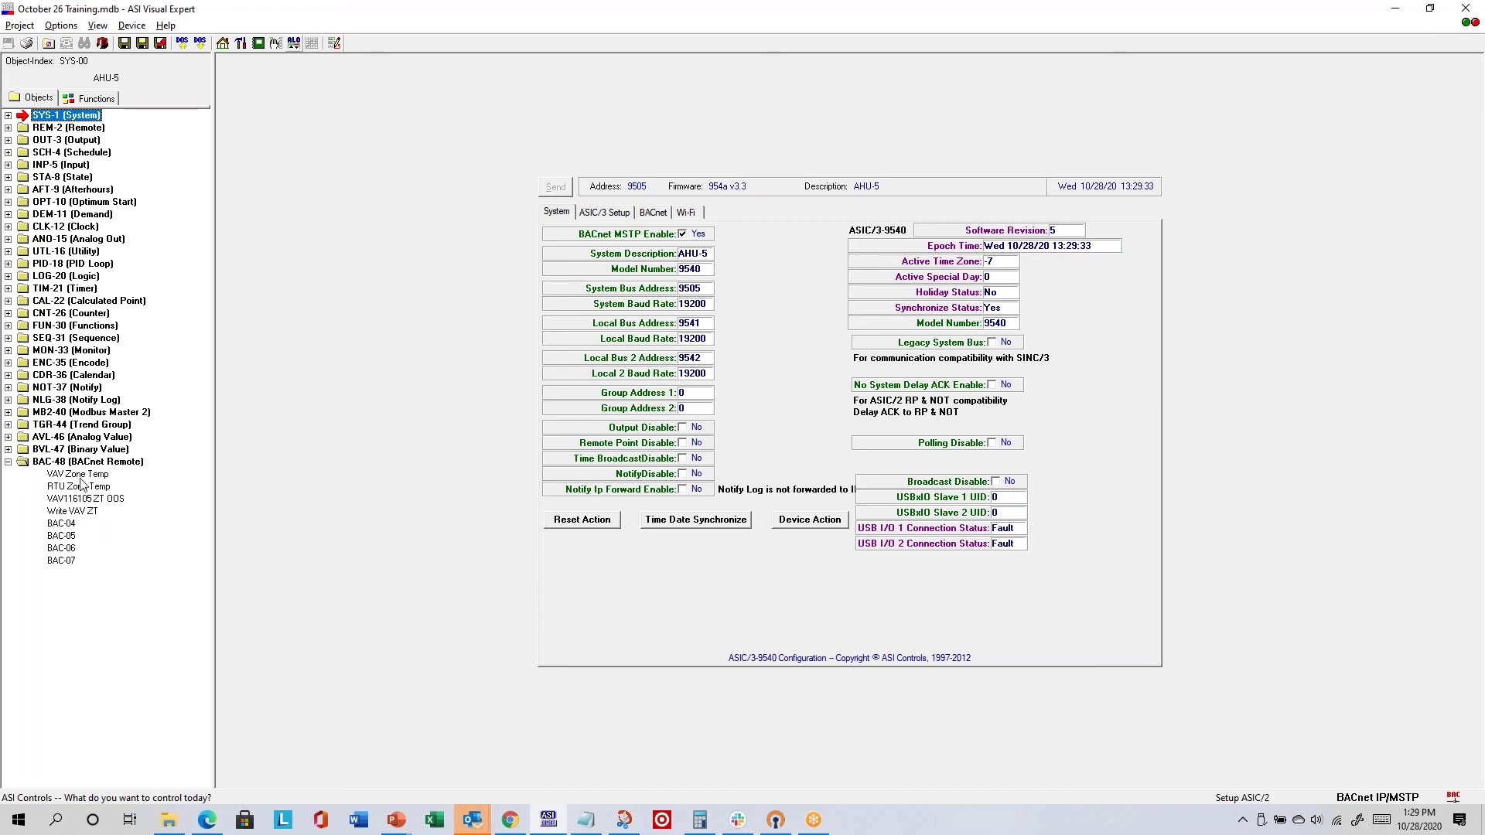
pyautogui.click(76, 475)
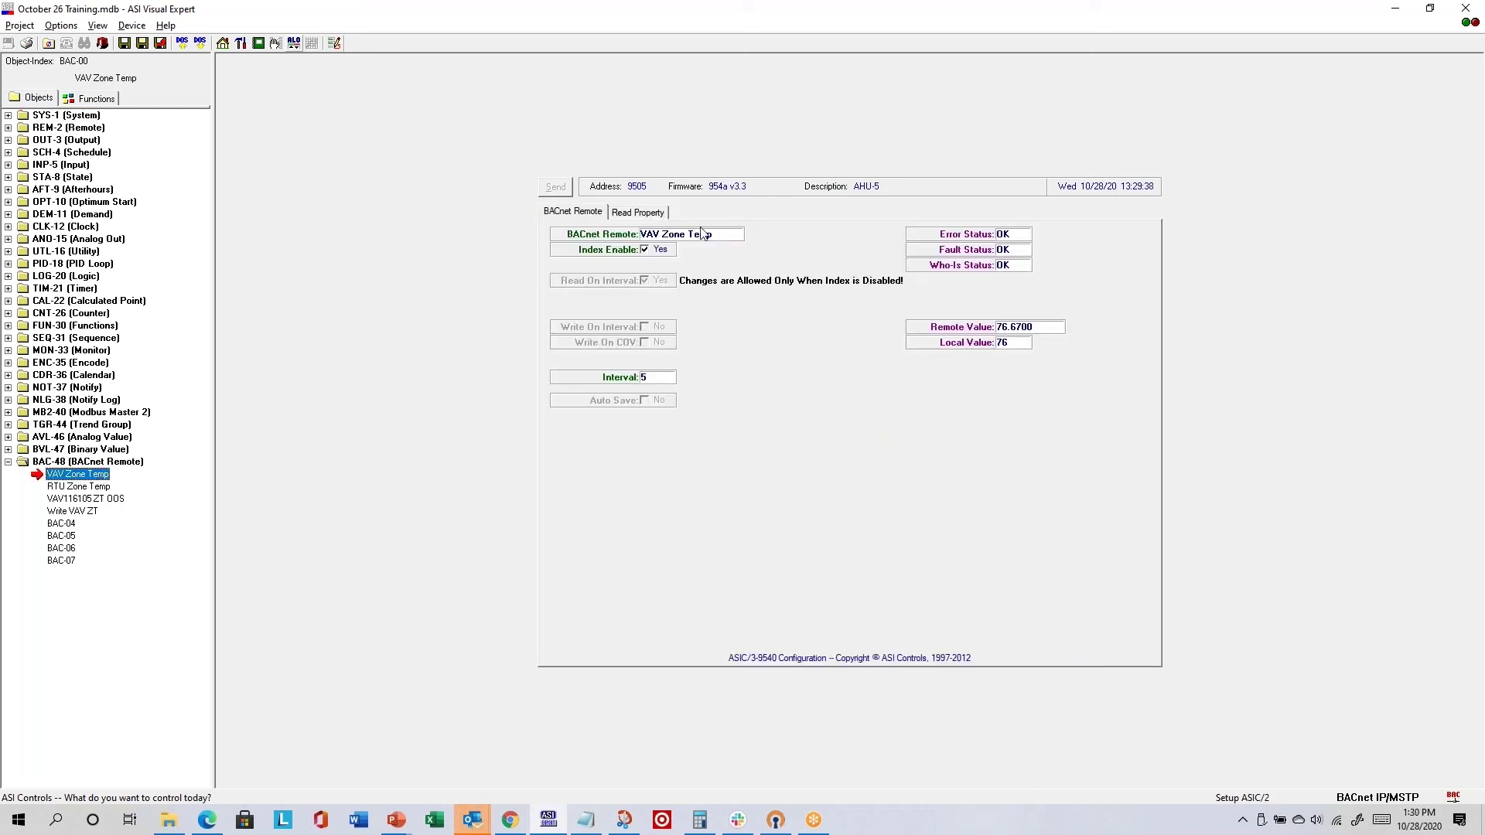
pyautogui.click(60, 474)
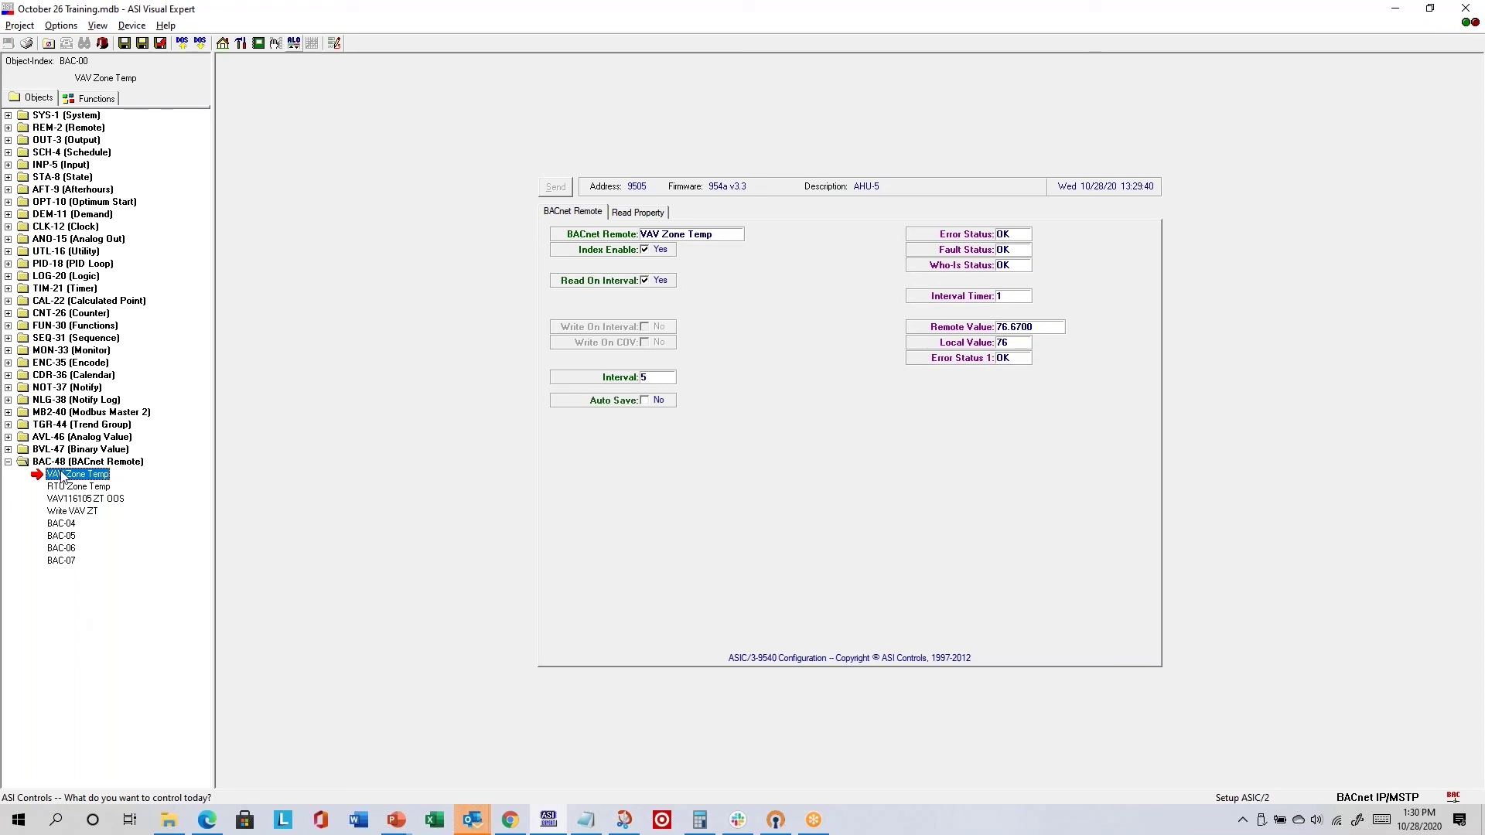
pyautogui.click(638, 214)
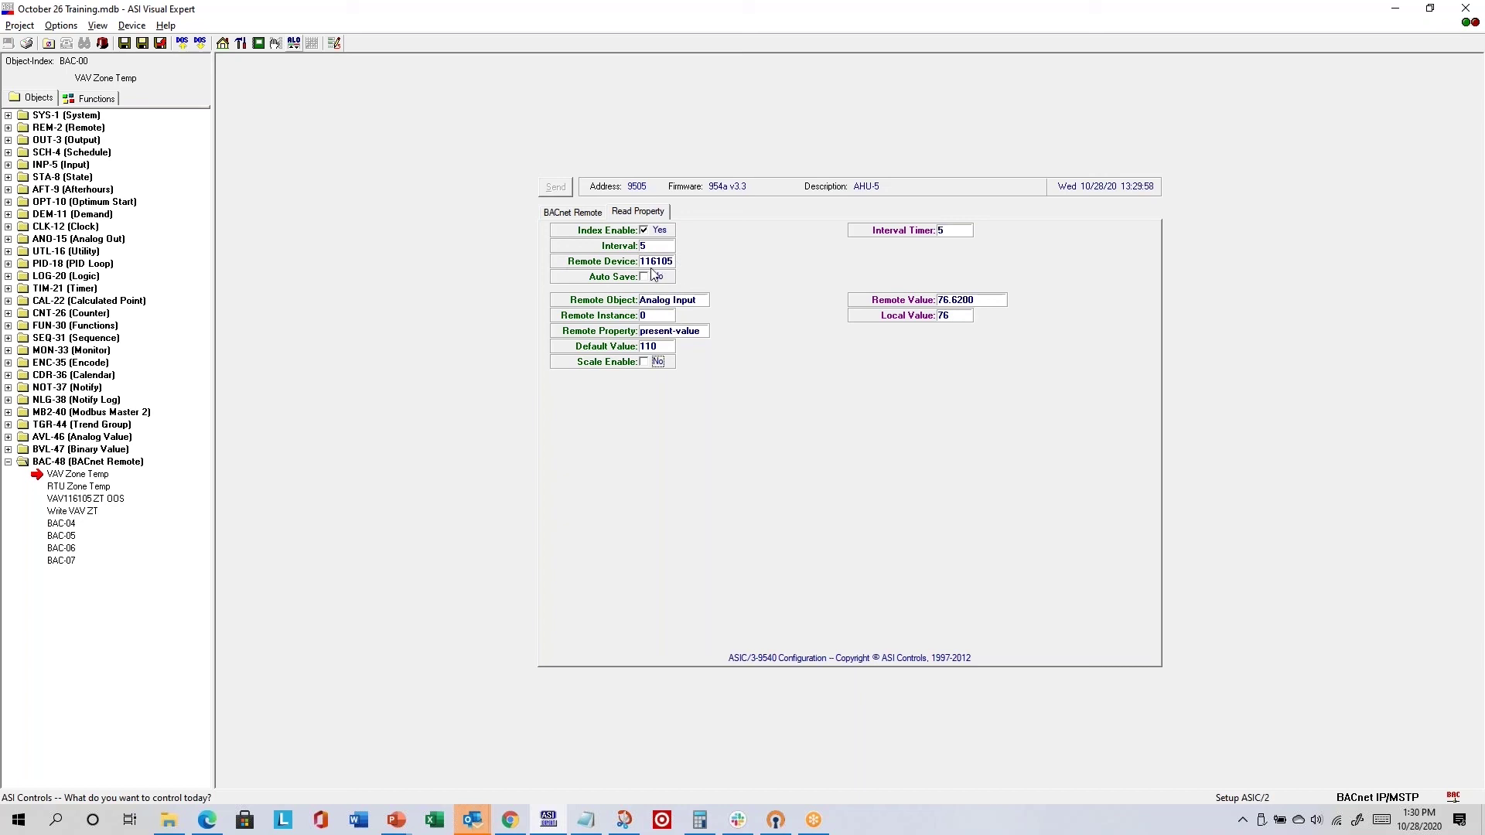
pyautogui.click(573, 212)
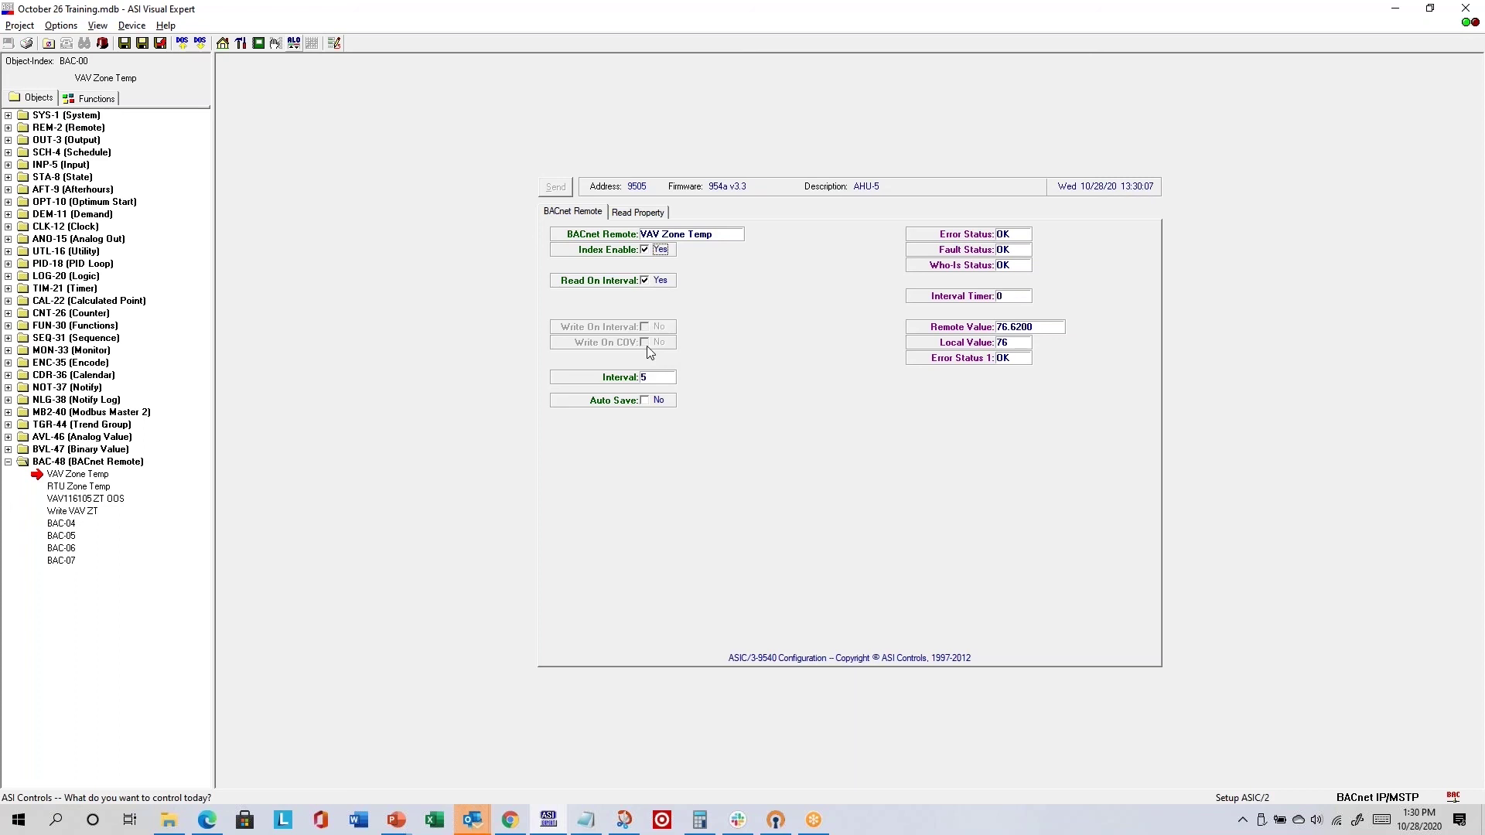
pyautogui.click(642, 214)
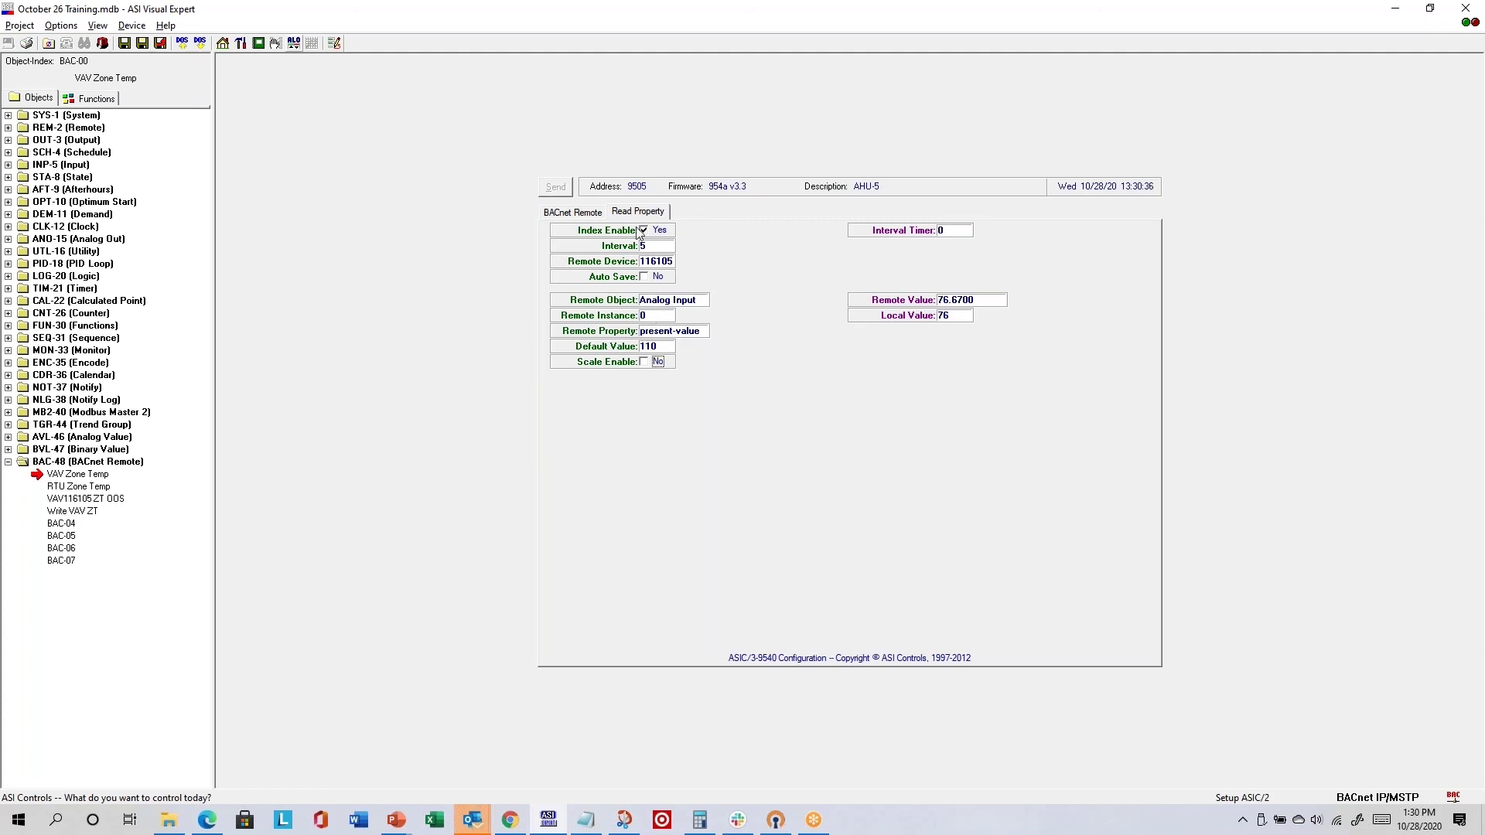
pyautogui.click(573, 213)
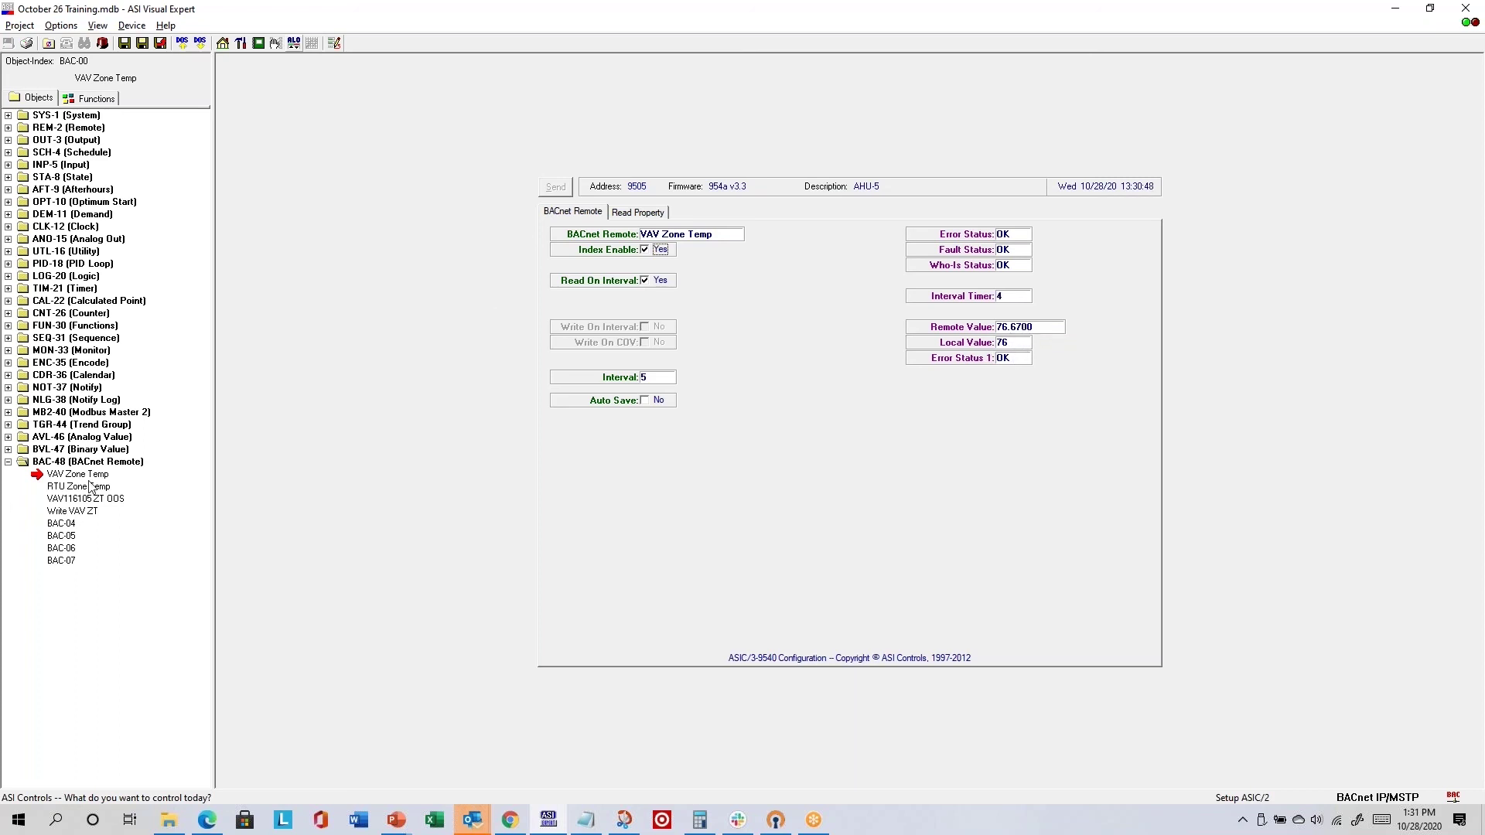
# - Check RTU Zone Temp's Read Property details, then open the VAV116105 ZT OOS remote object
pyautogui.click(96, 487)
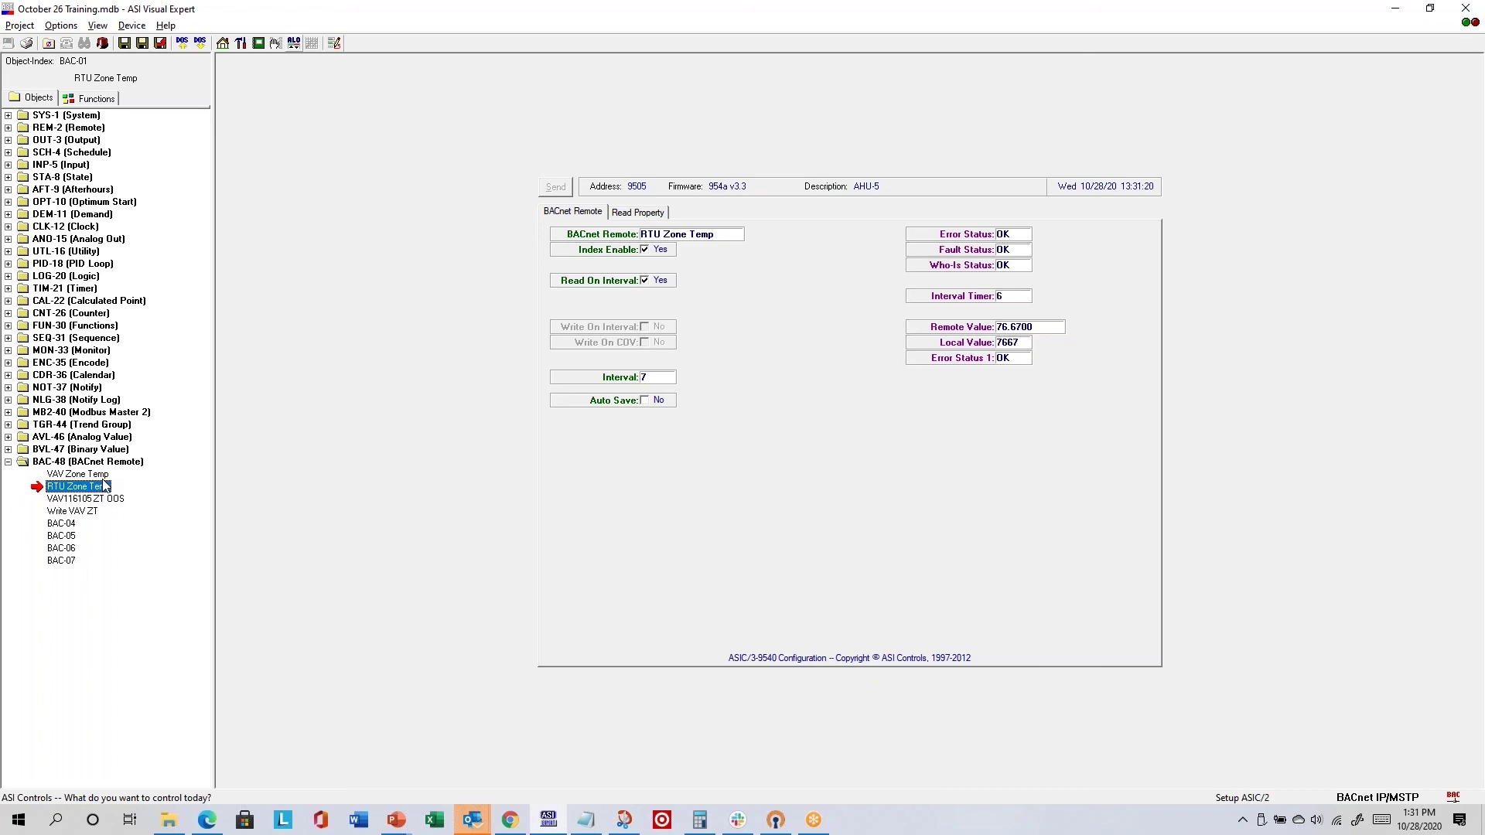
pyautogui.click(648, 214)
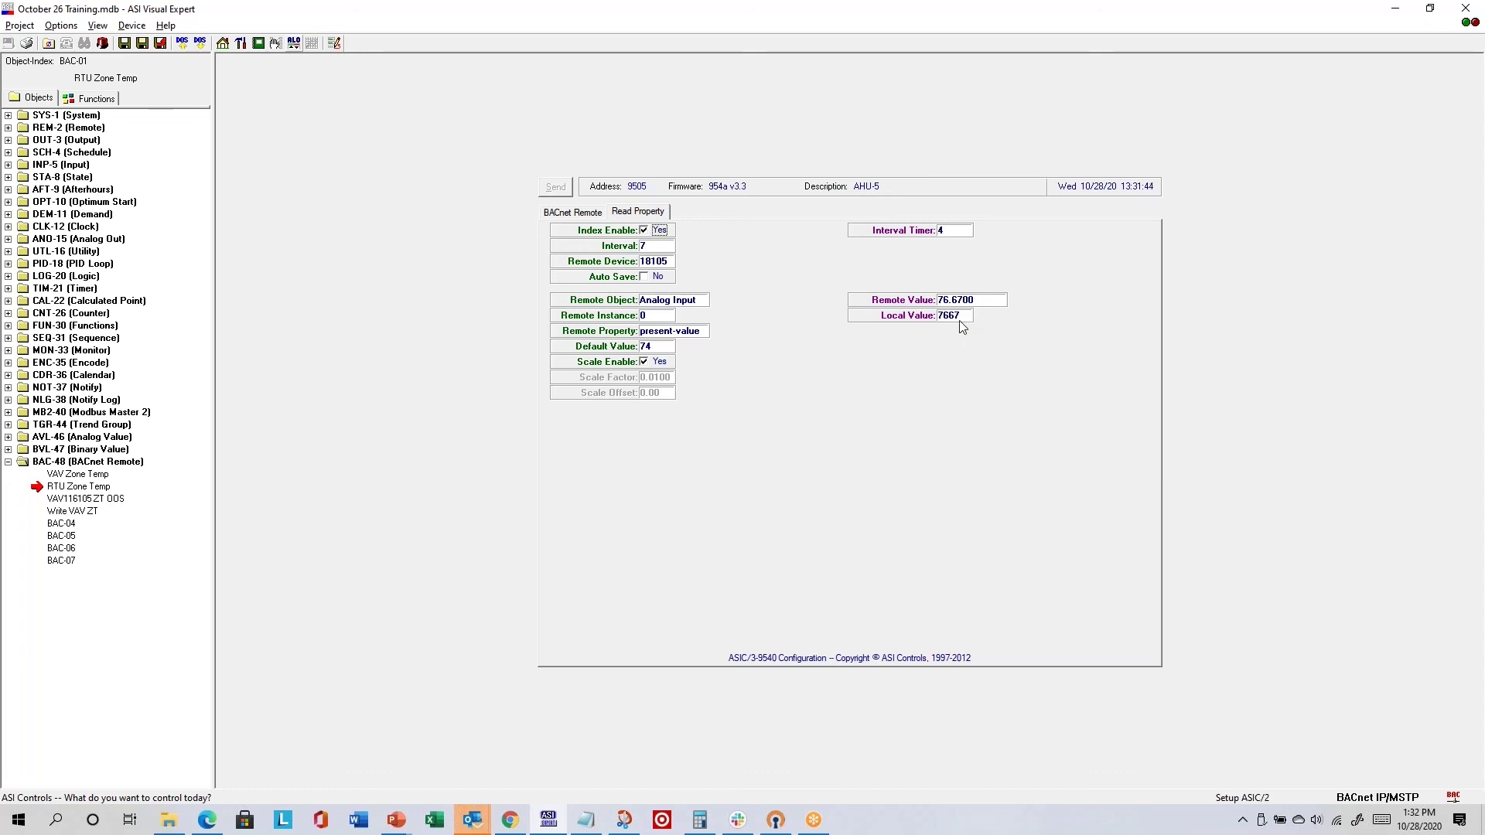
pyautogui.click(92, 498)
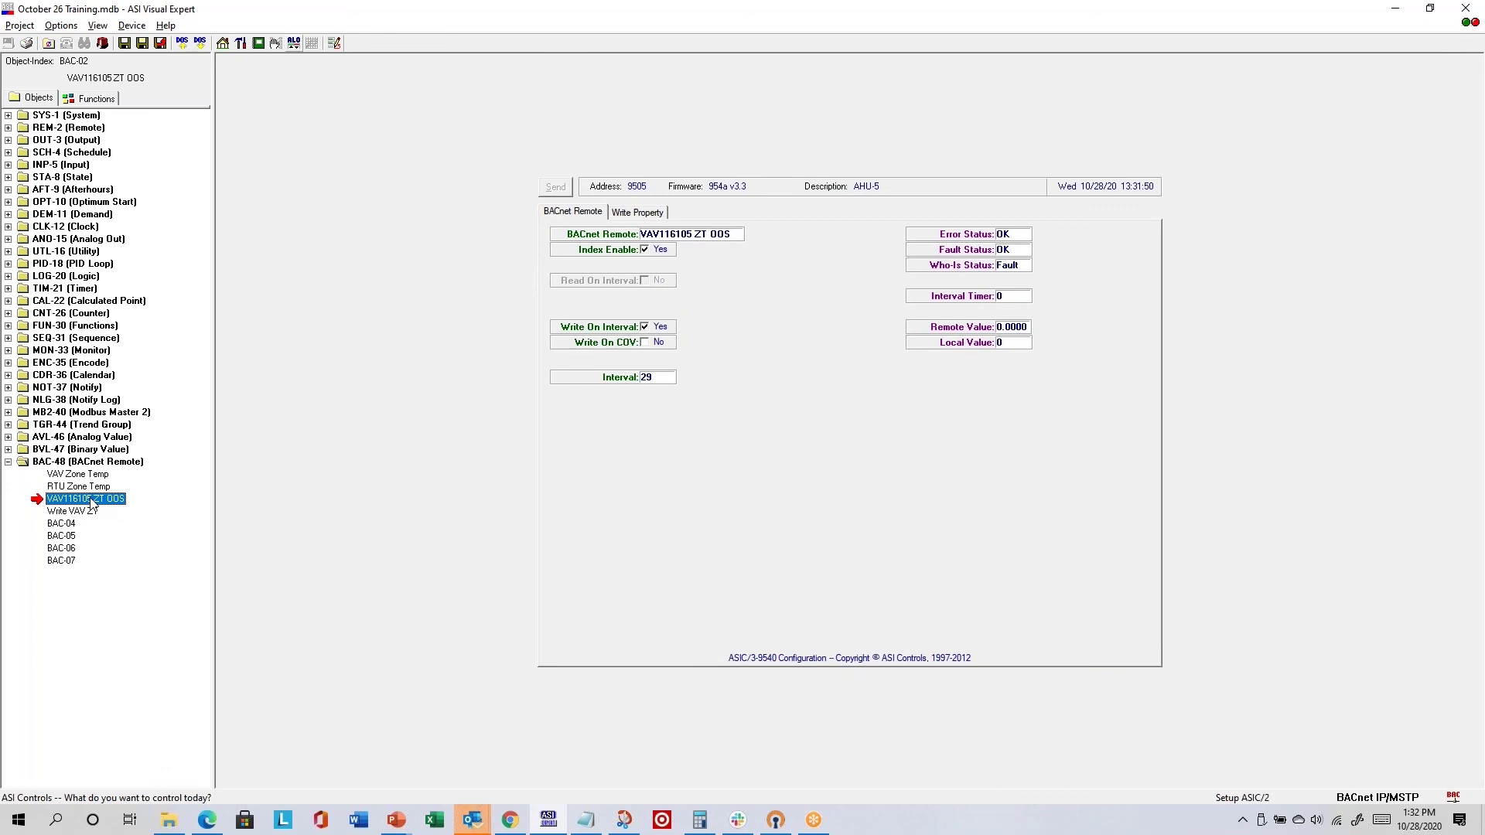
# - Review VAV116105 ZT OOS's Write Property details, then open the Write VAV ZT object
pyautogui.click(652, 213)
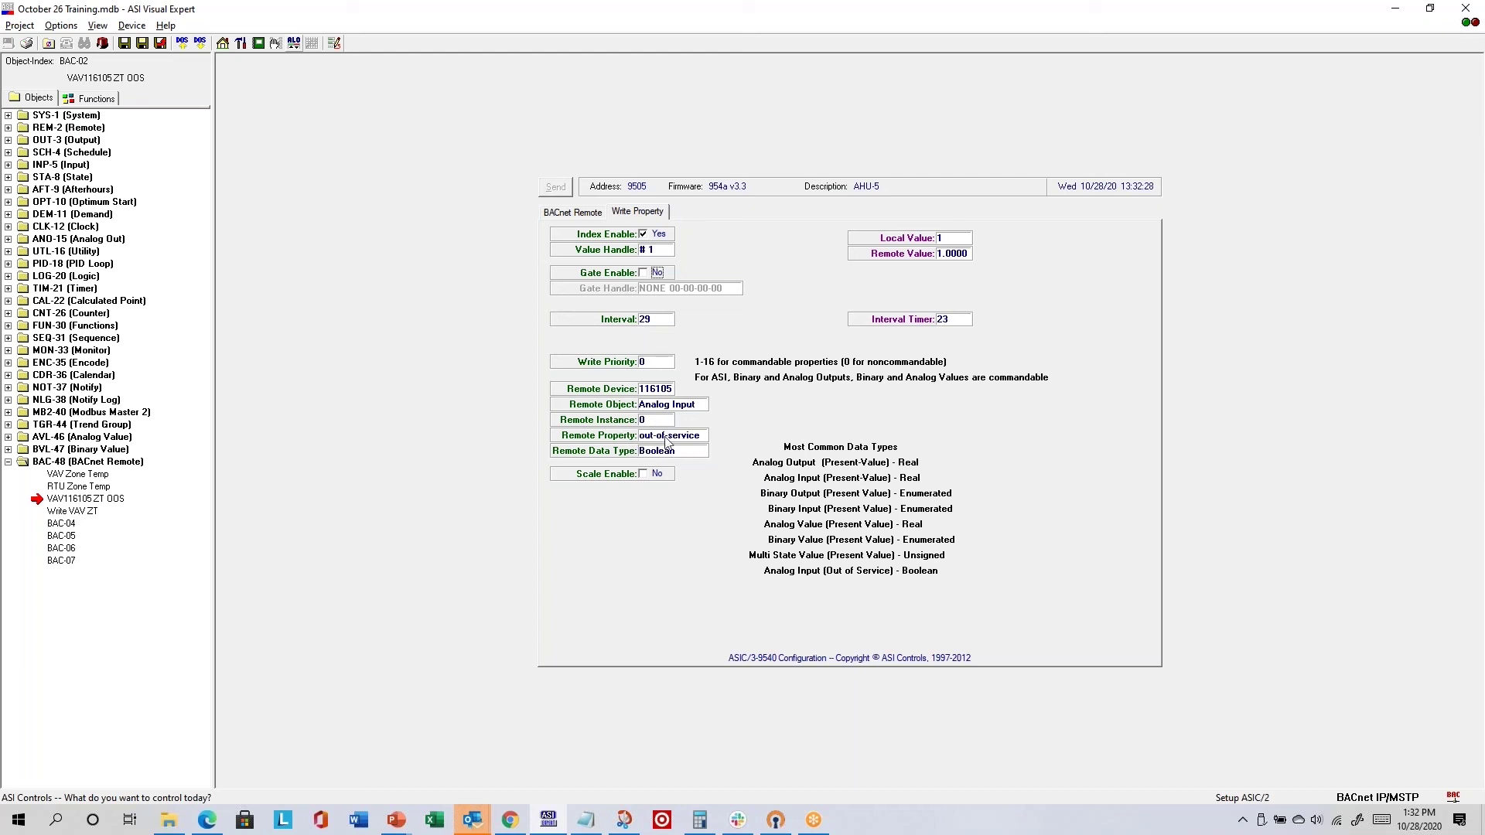
pyautogui.click(75, 513)
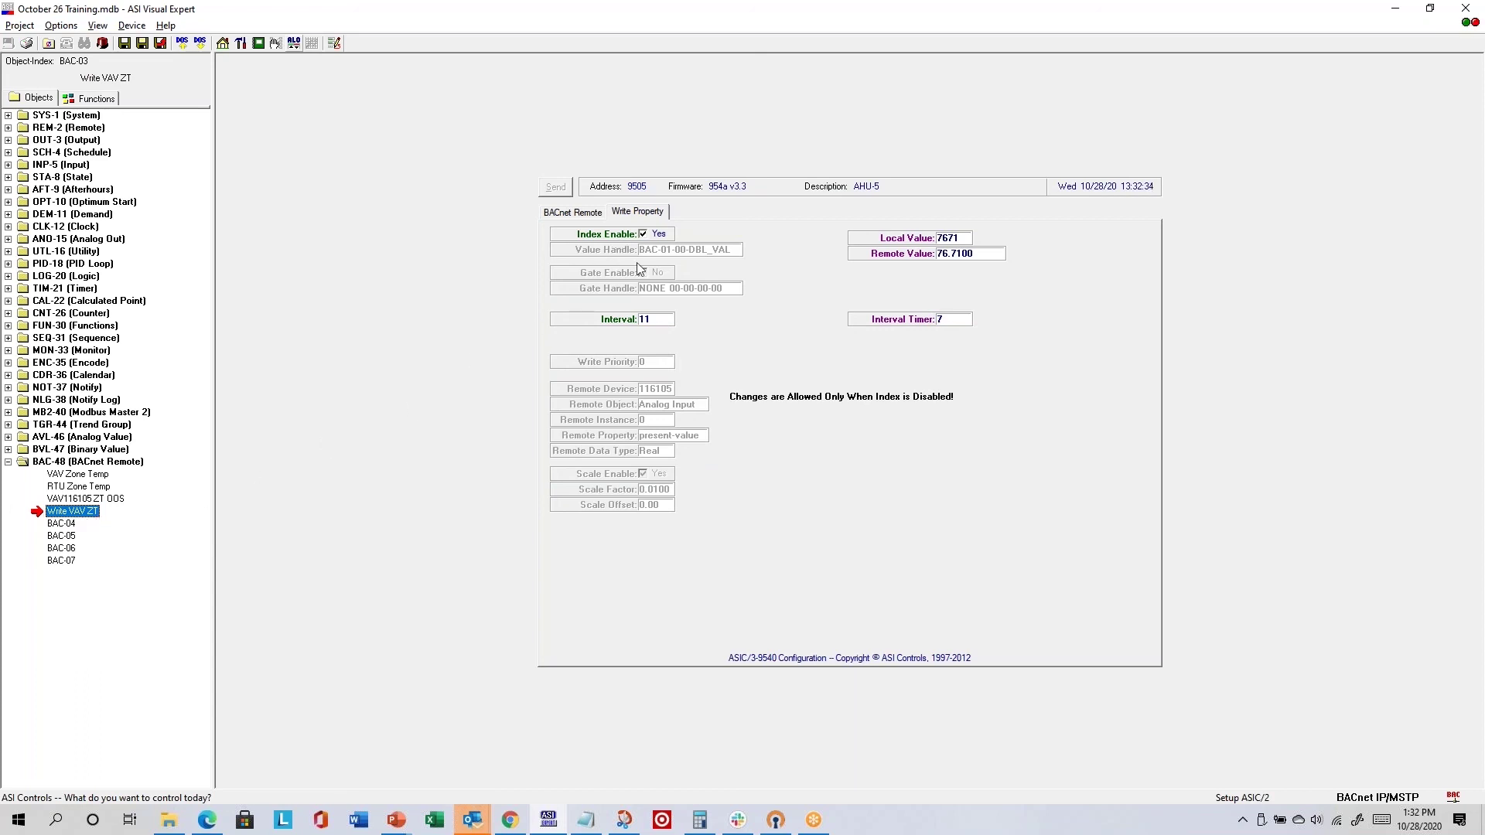
# - Recheck Write VAV ZT's Write Property settings after viewing RTU Zone Temp, then expand MB2-40
pyautogui.click(648, 319)
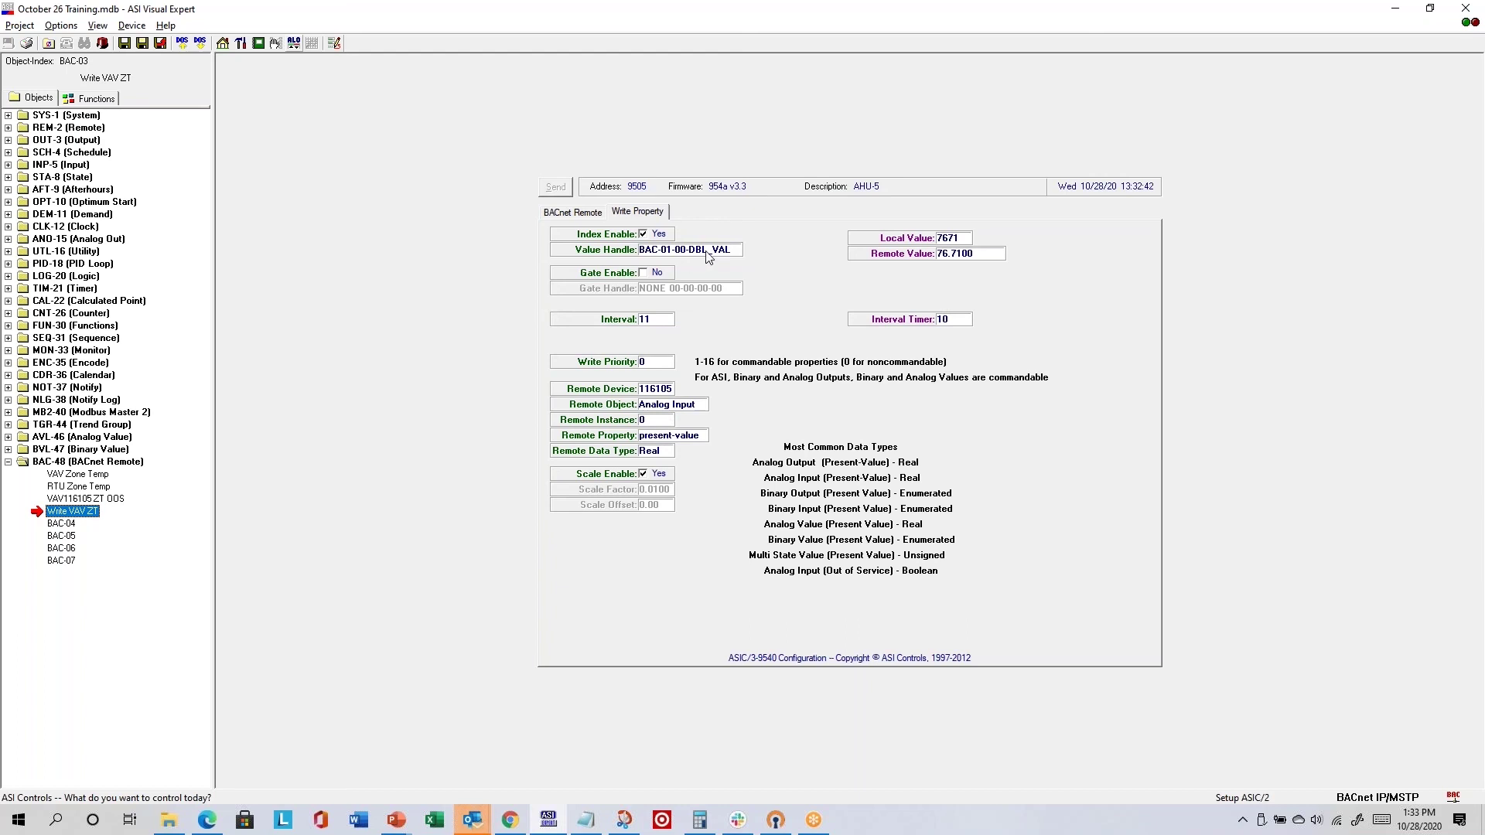
pyautogui.click(81, 489)
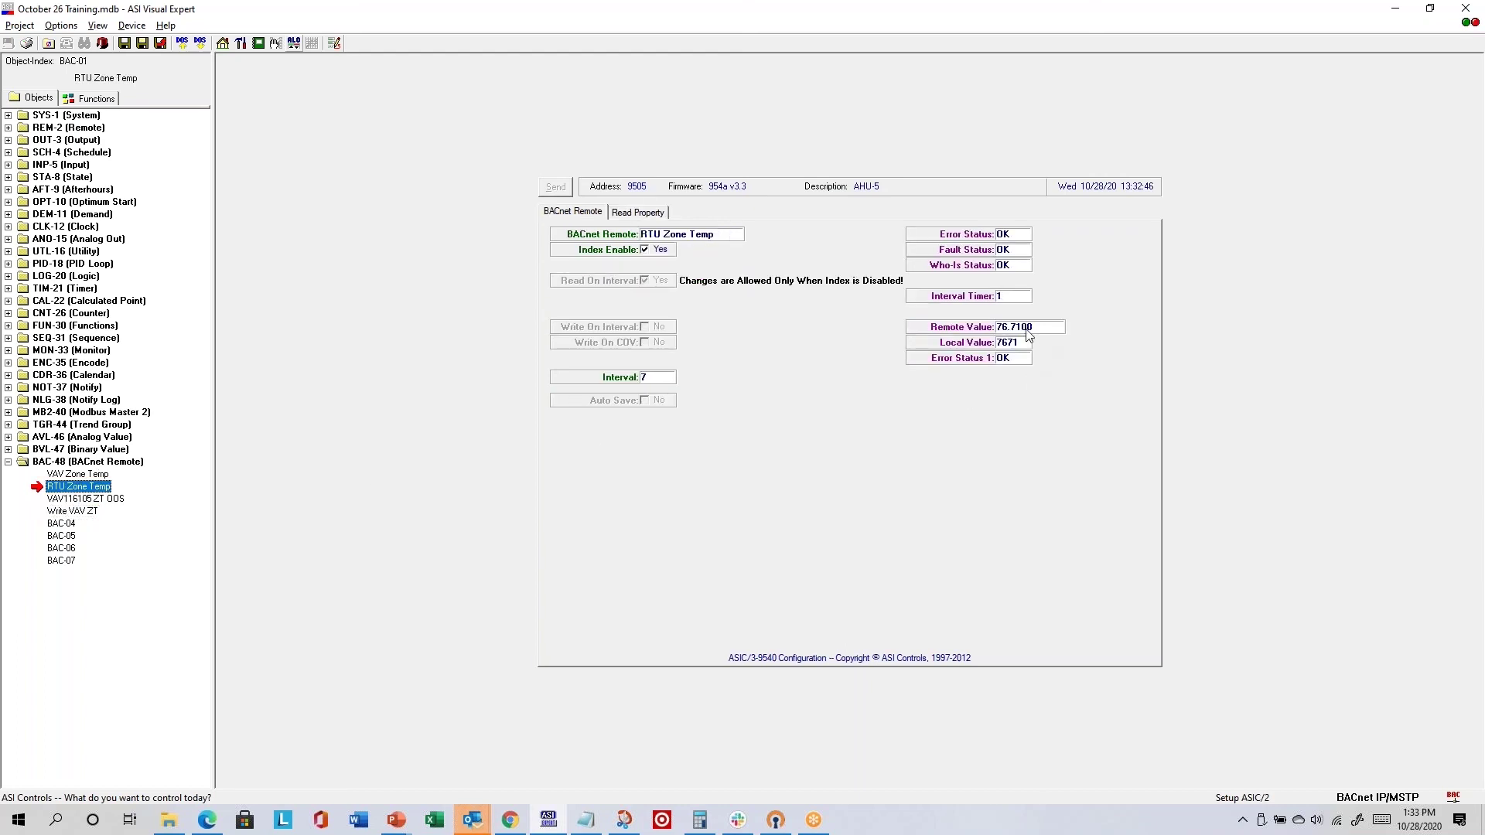
pyautogui.click(87, 512)
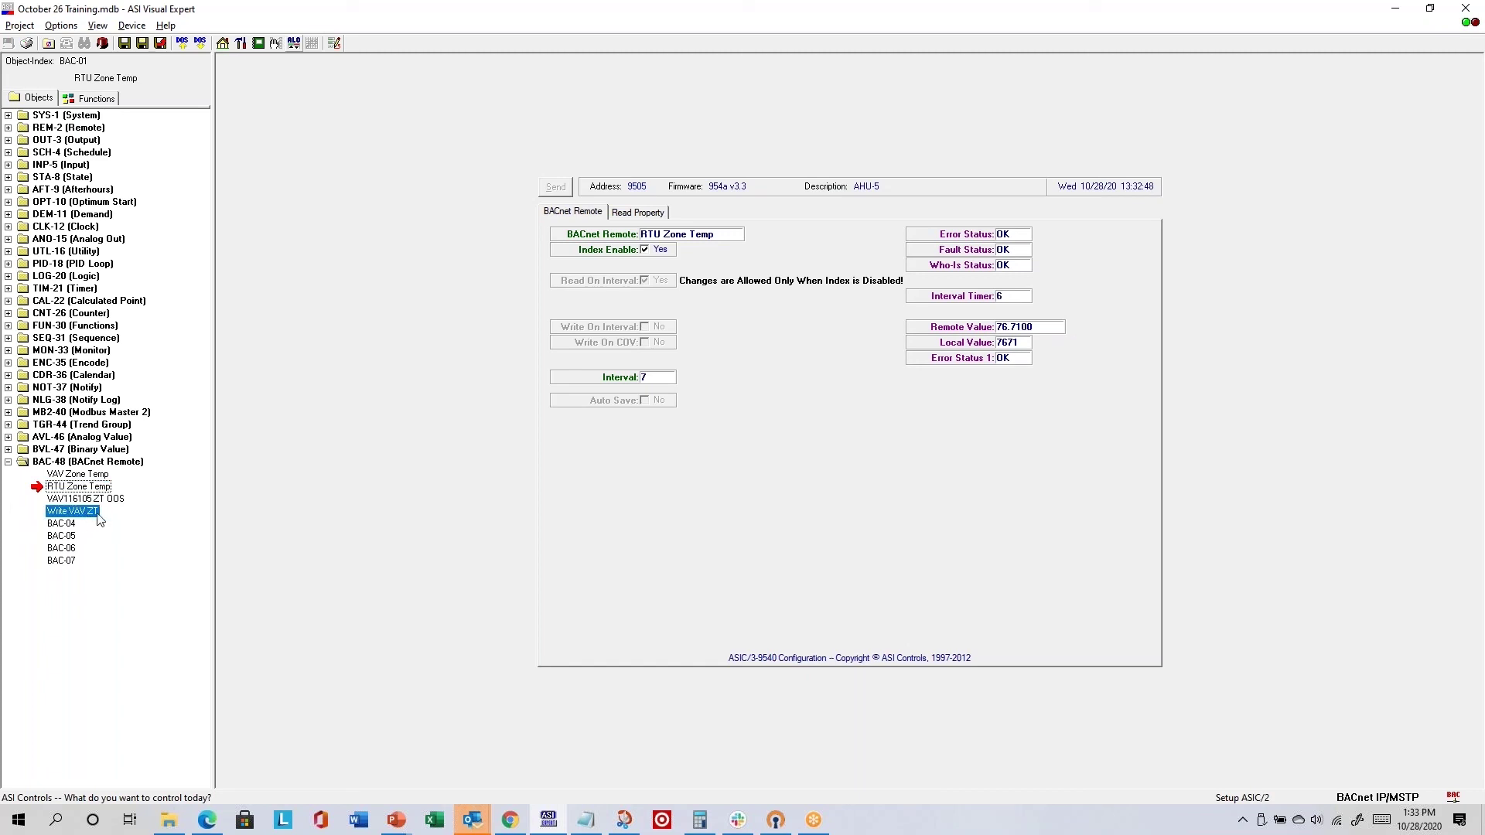
pyautogui.click(631, 214)
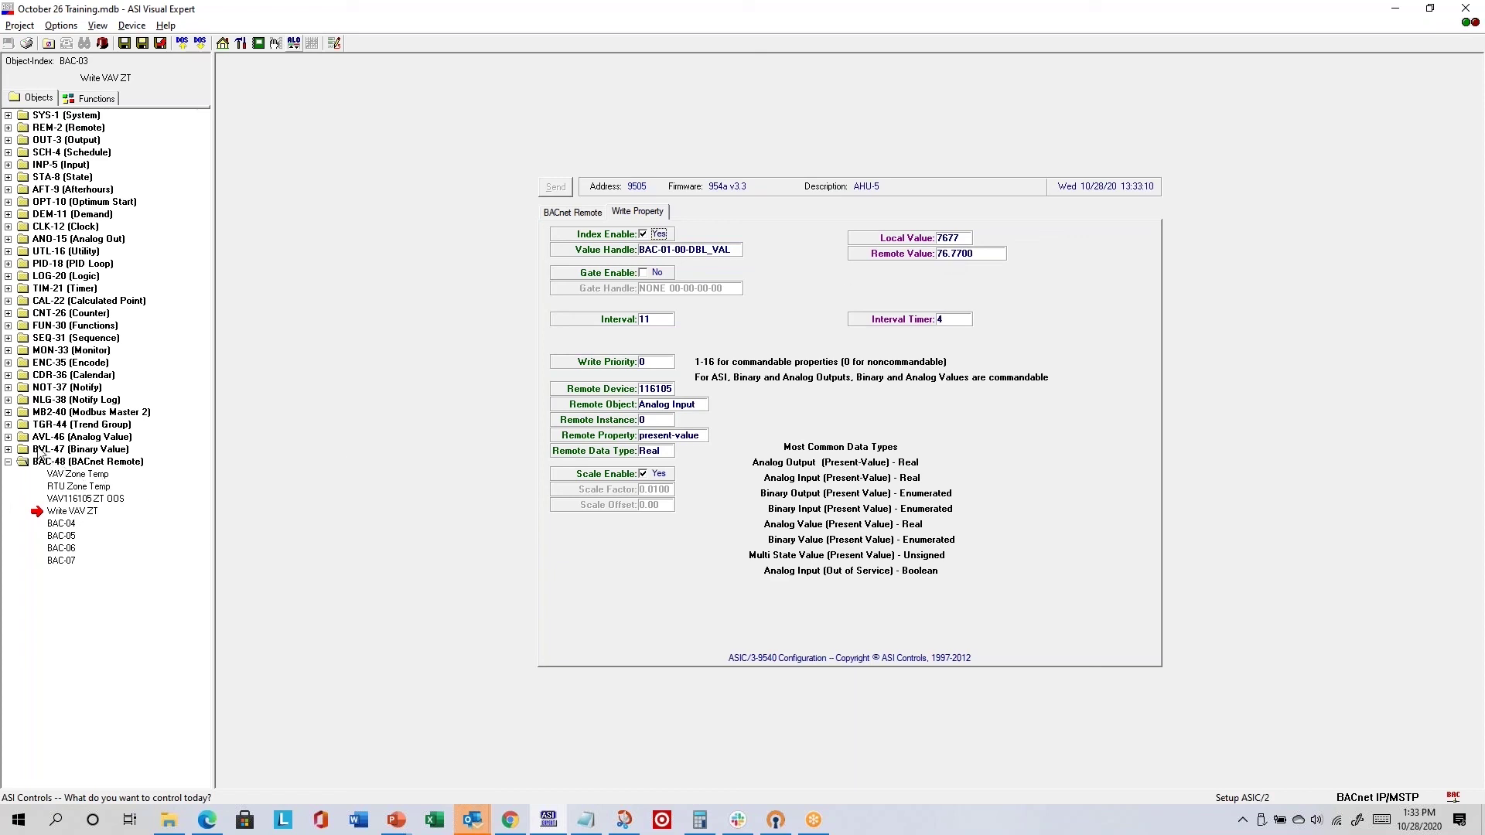
pyautogui.click(8, 412)
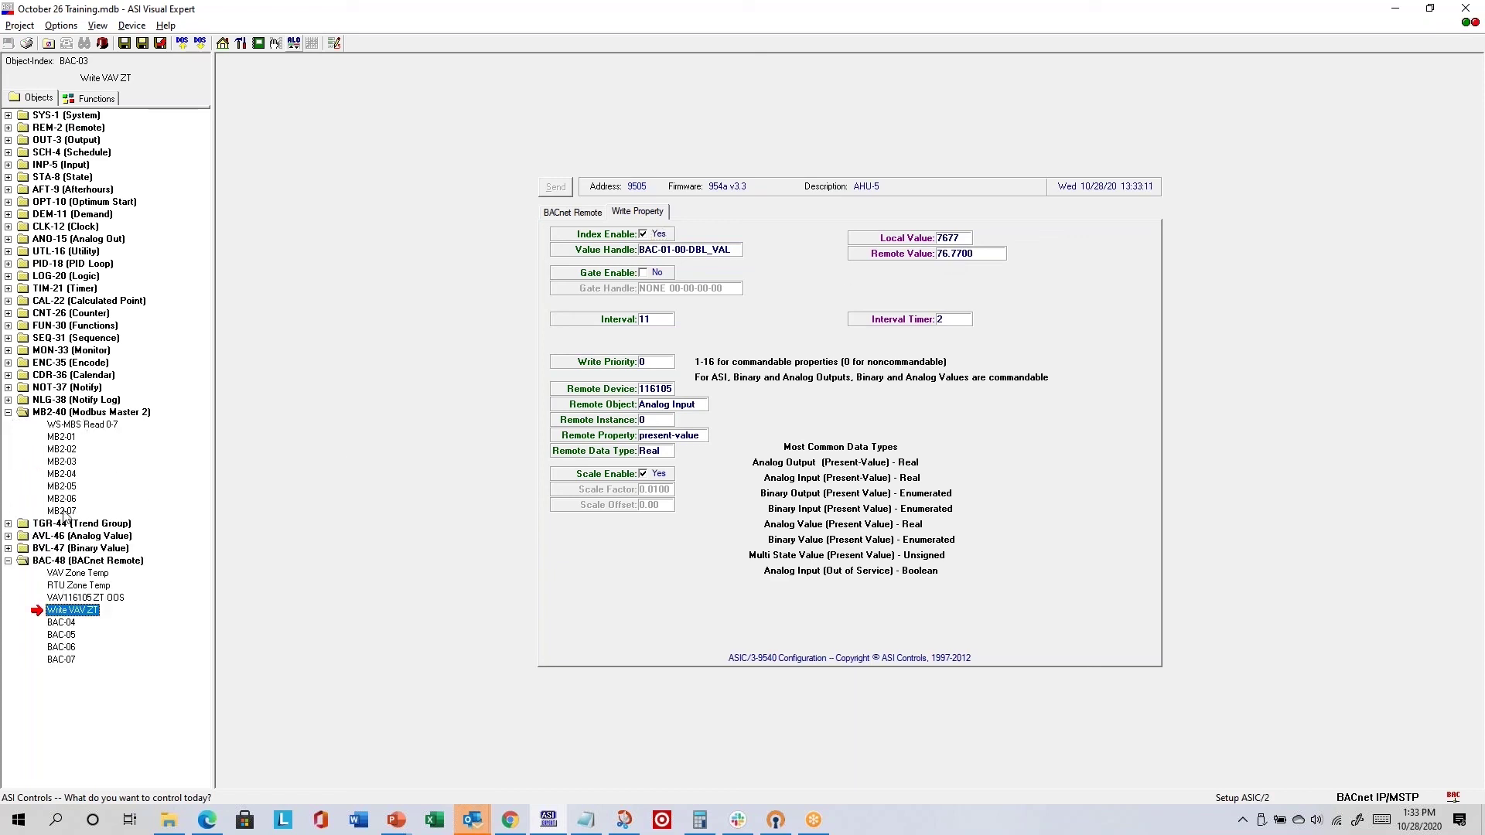